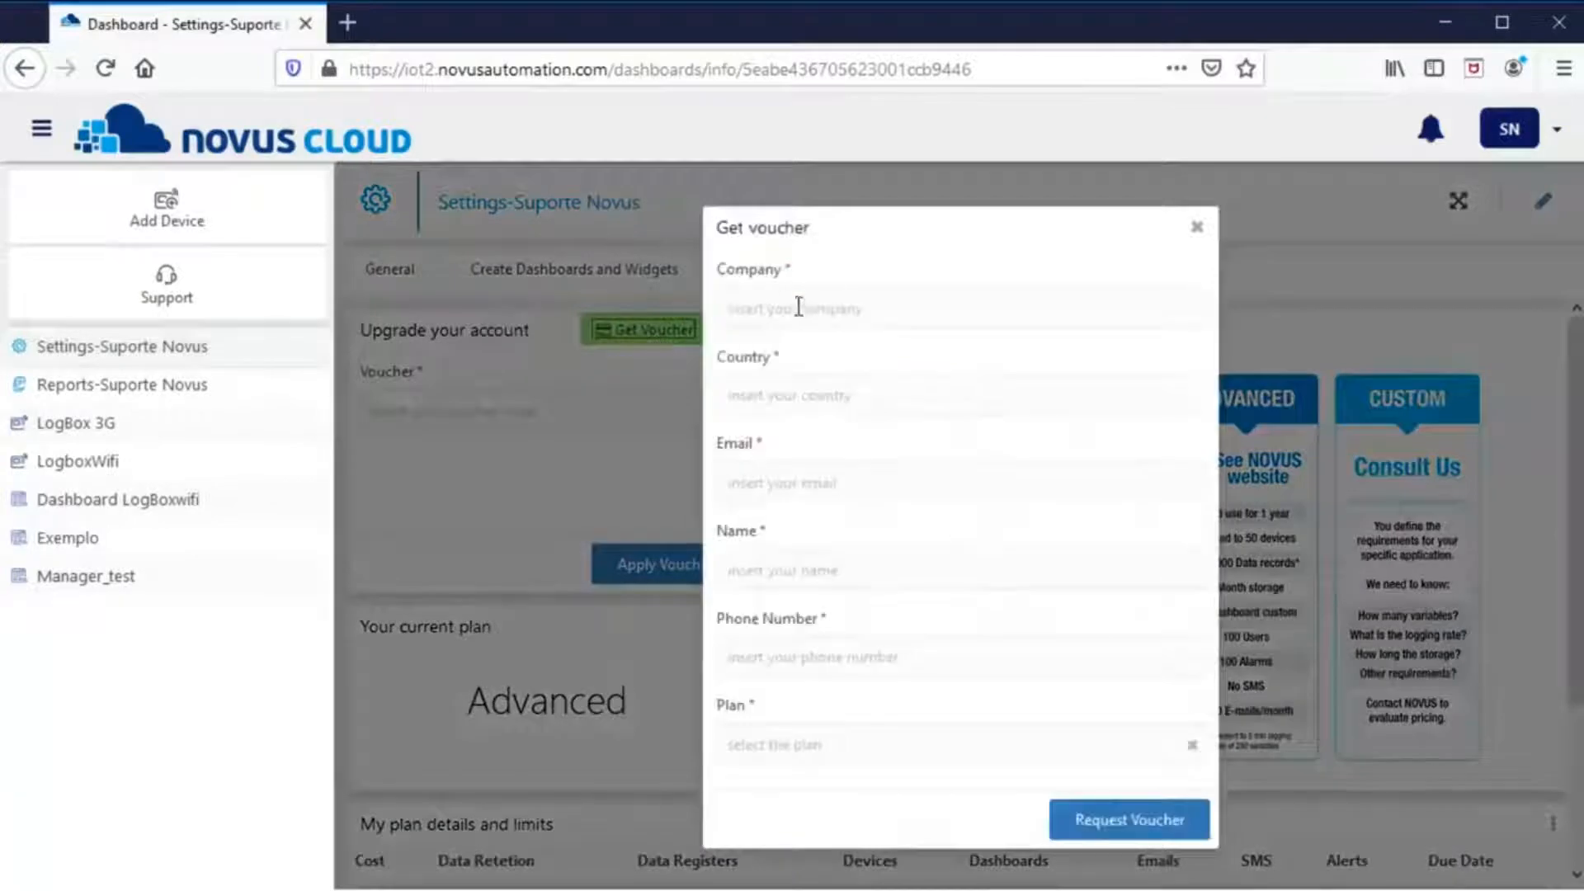
- Fill in the voucher request with company Novus, the support e-mail and a contact name
left_click(805, 312)
type("Novus")
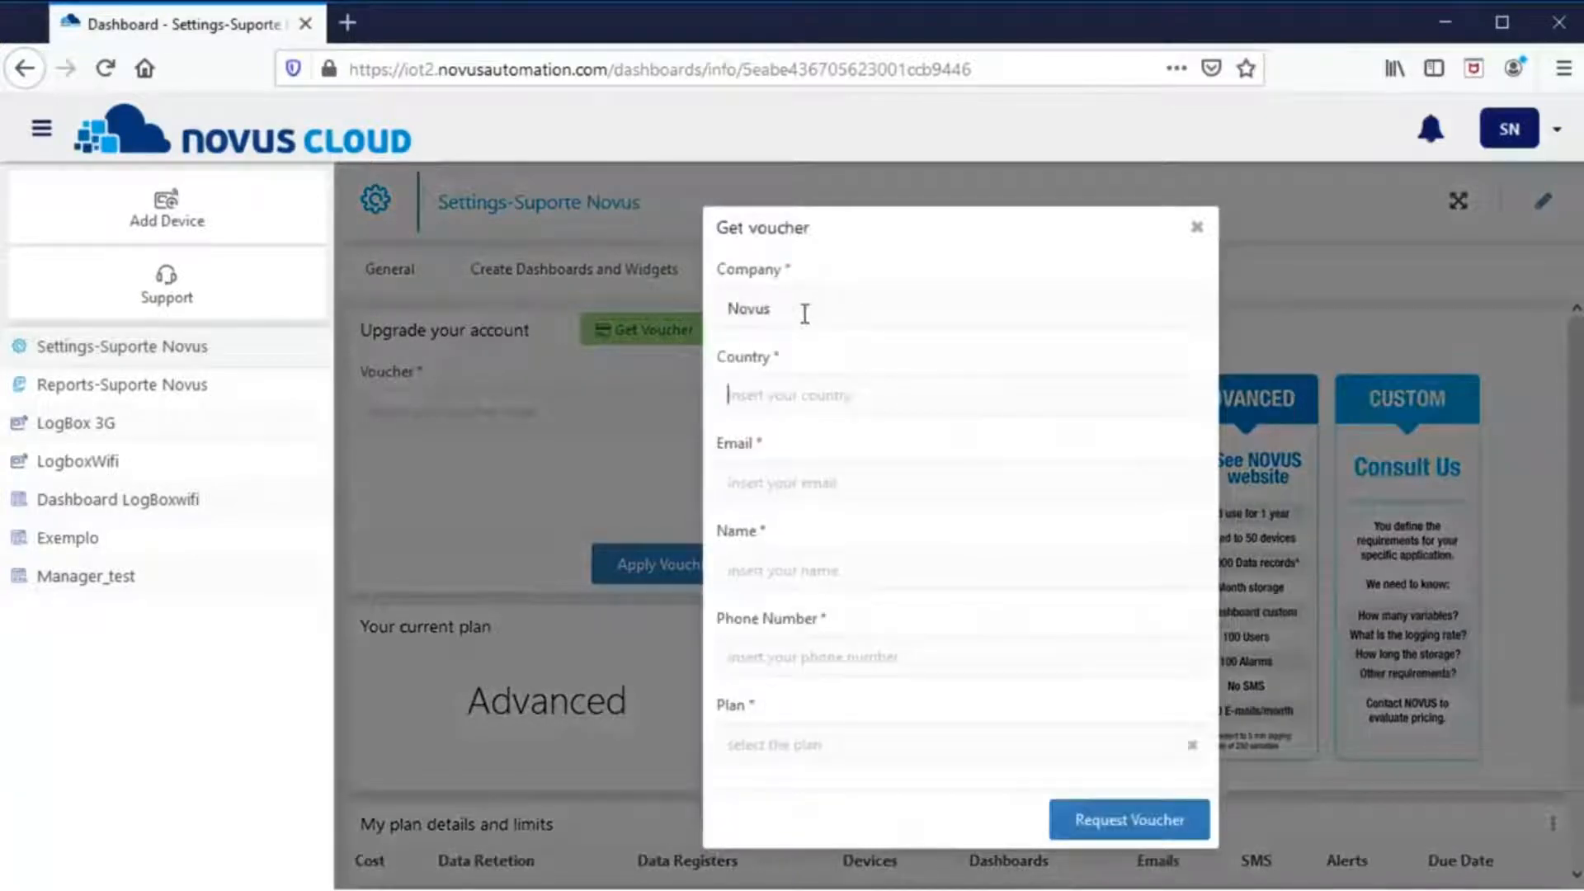
type("Brazil")
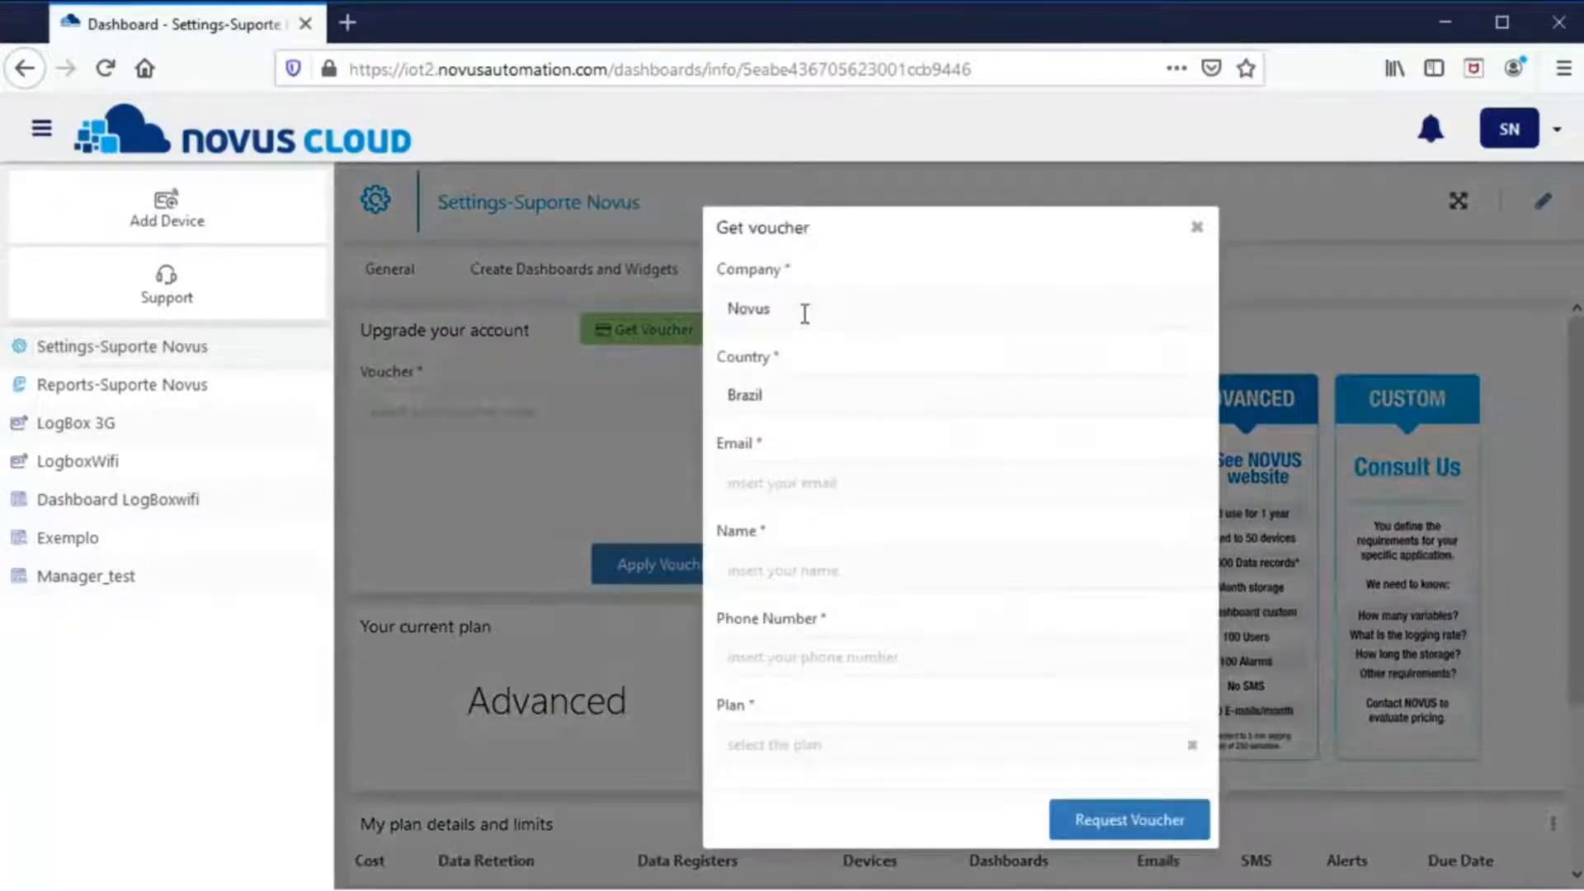
key("Tab")
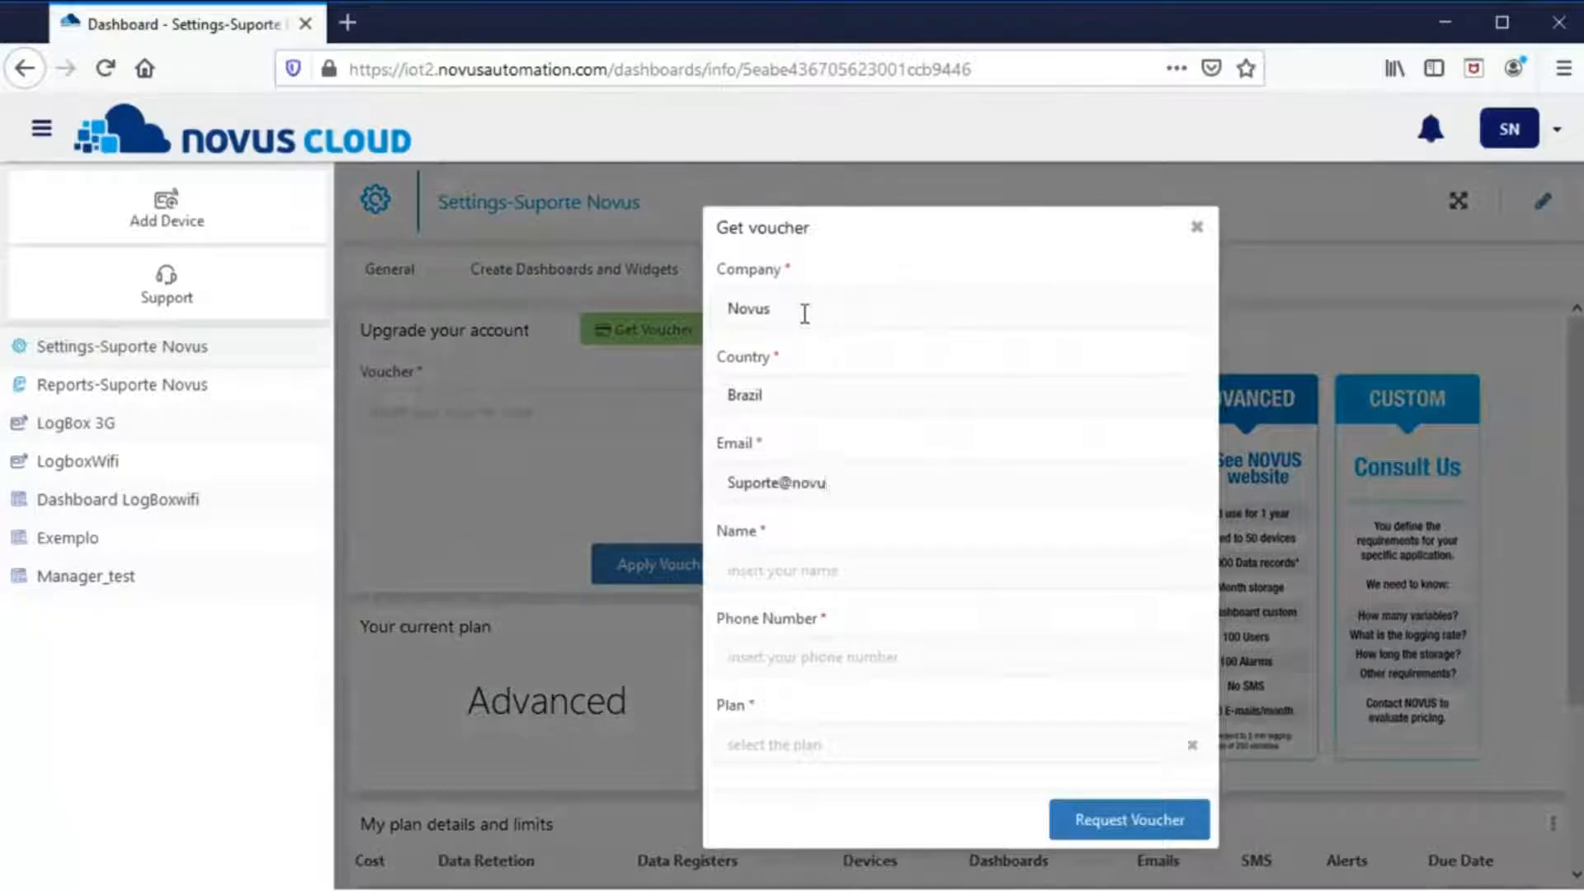
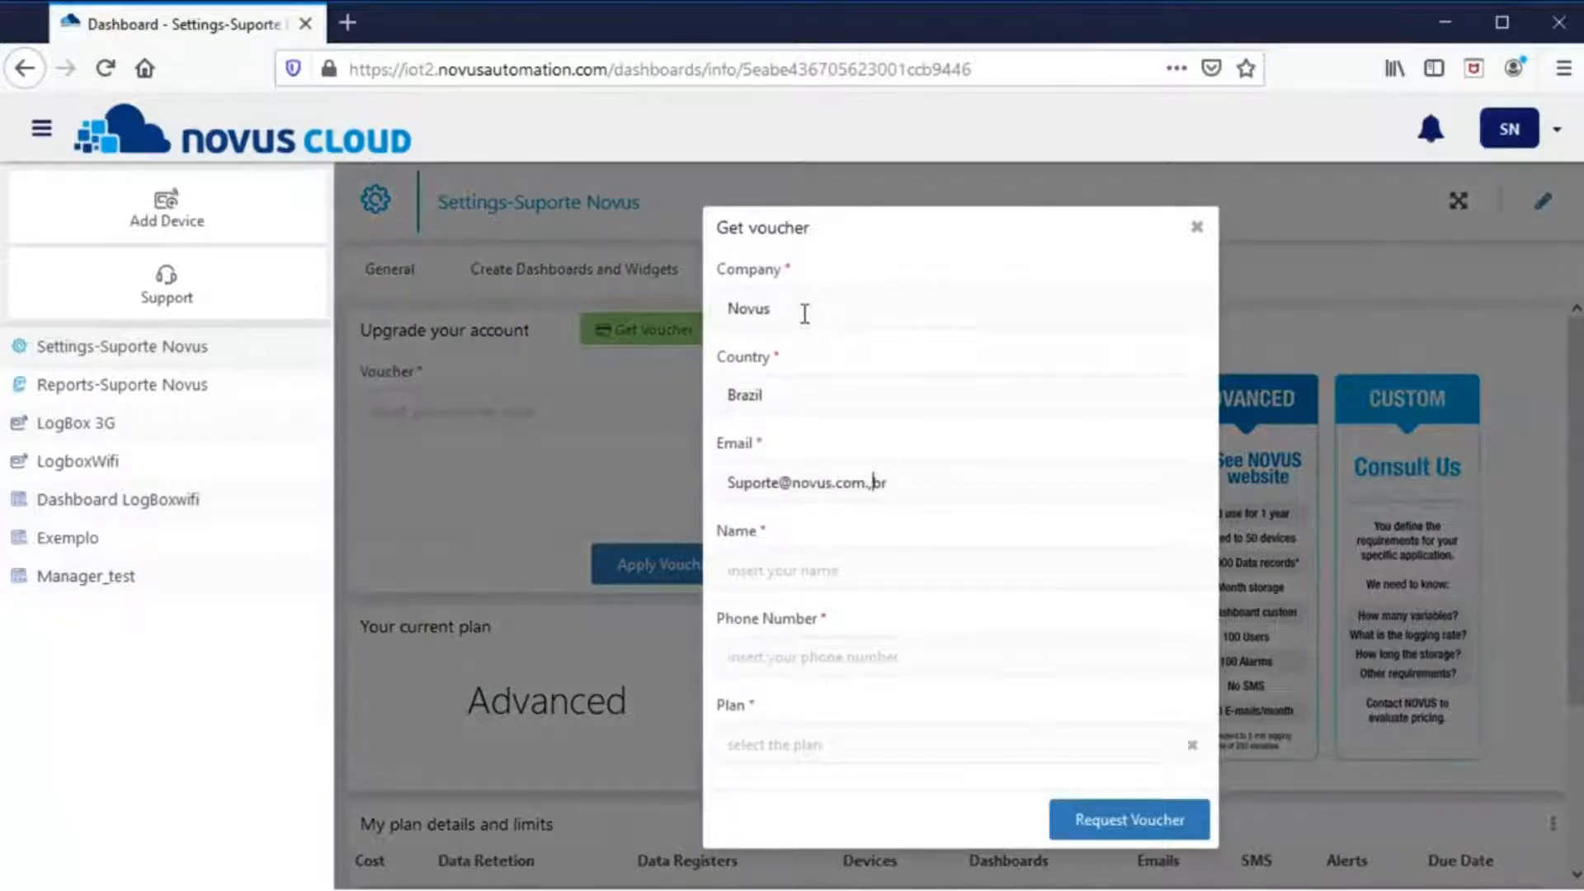
left_click(789, 555)
type("Suporte")
- Request the Custom plan instead of Advanced, then close the voucher form
left_click(799, 741)
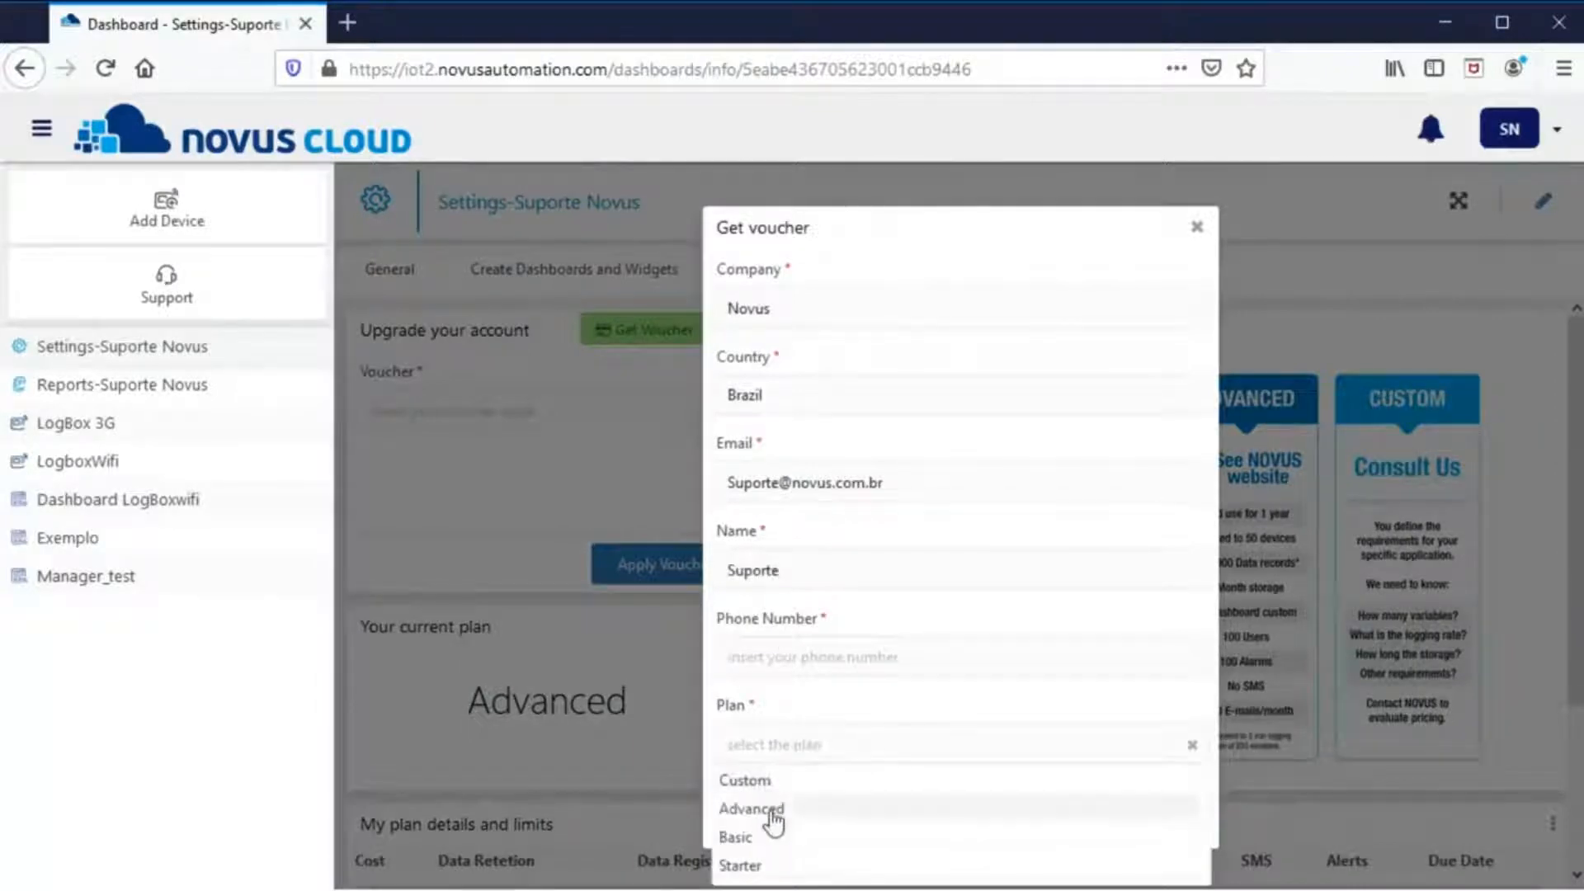
left_click(774, 810)
left_click(817, 743)
left_click(800, 780)
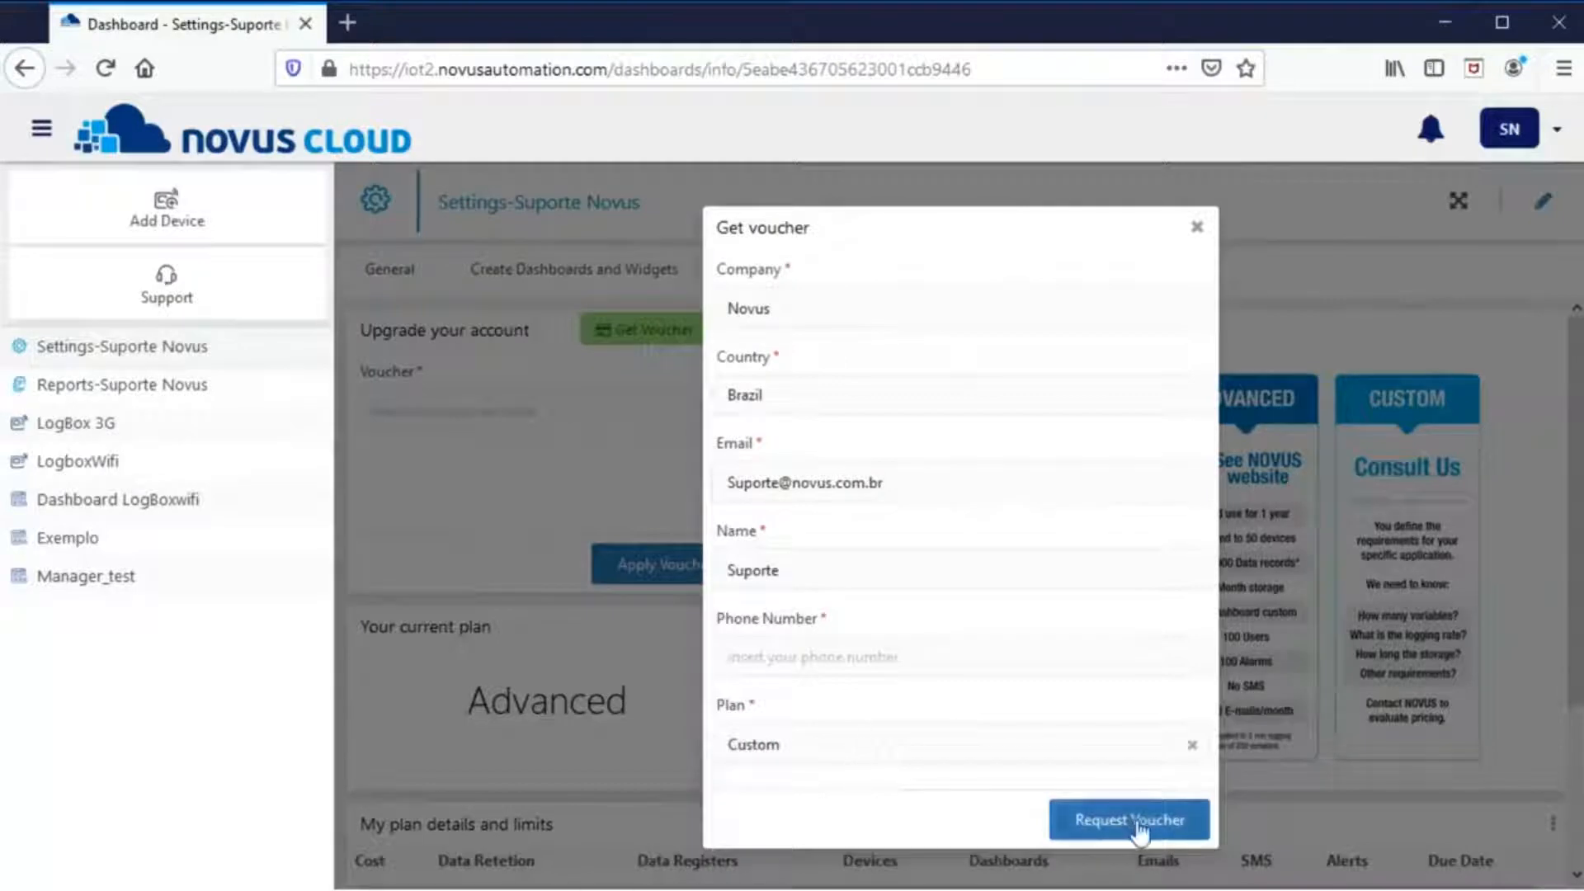
left_click(1196, 230)
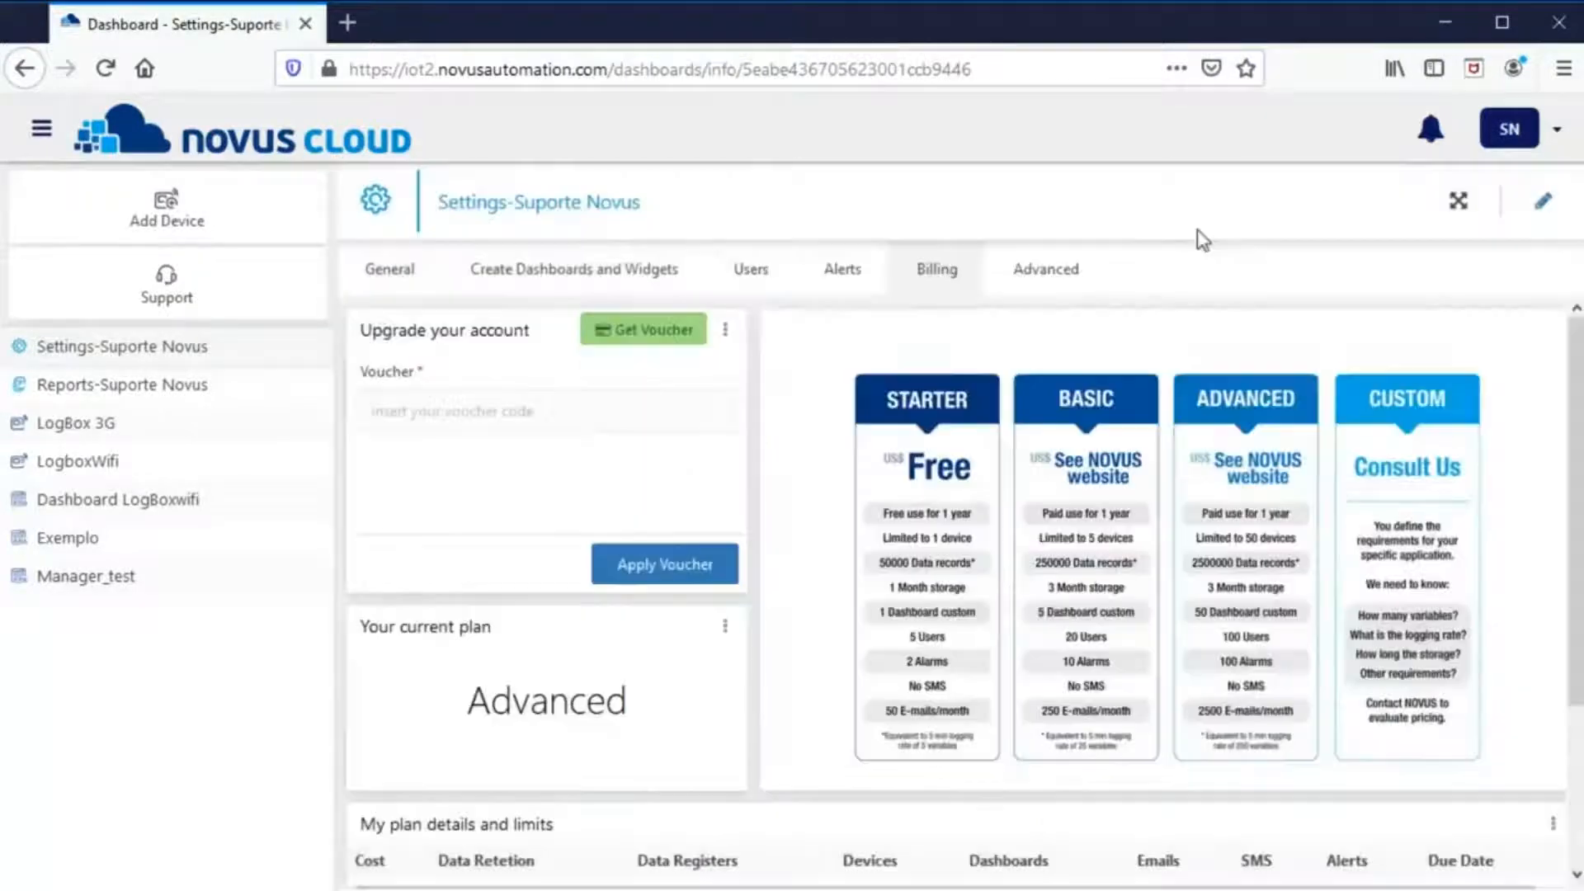
- Enter the voucher code and apply it to the account
left_click(531, 417)
type("v")
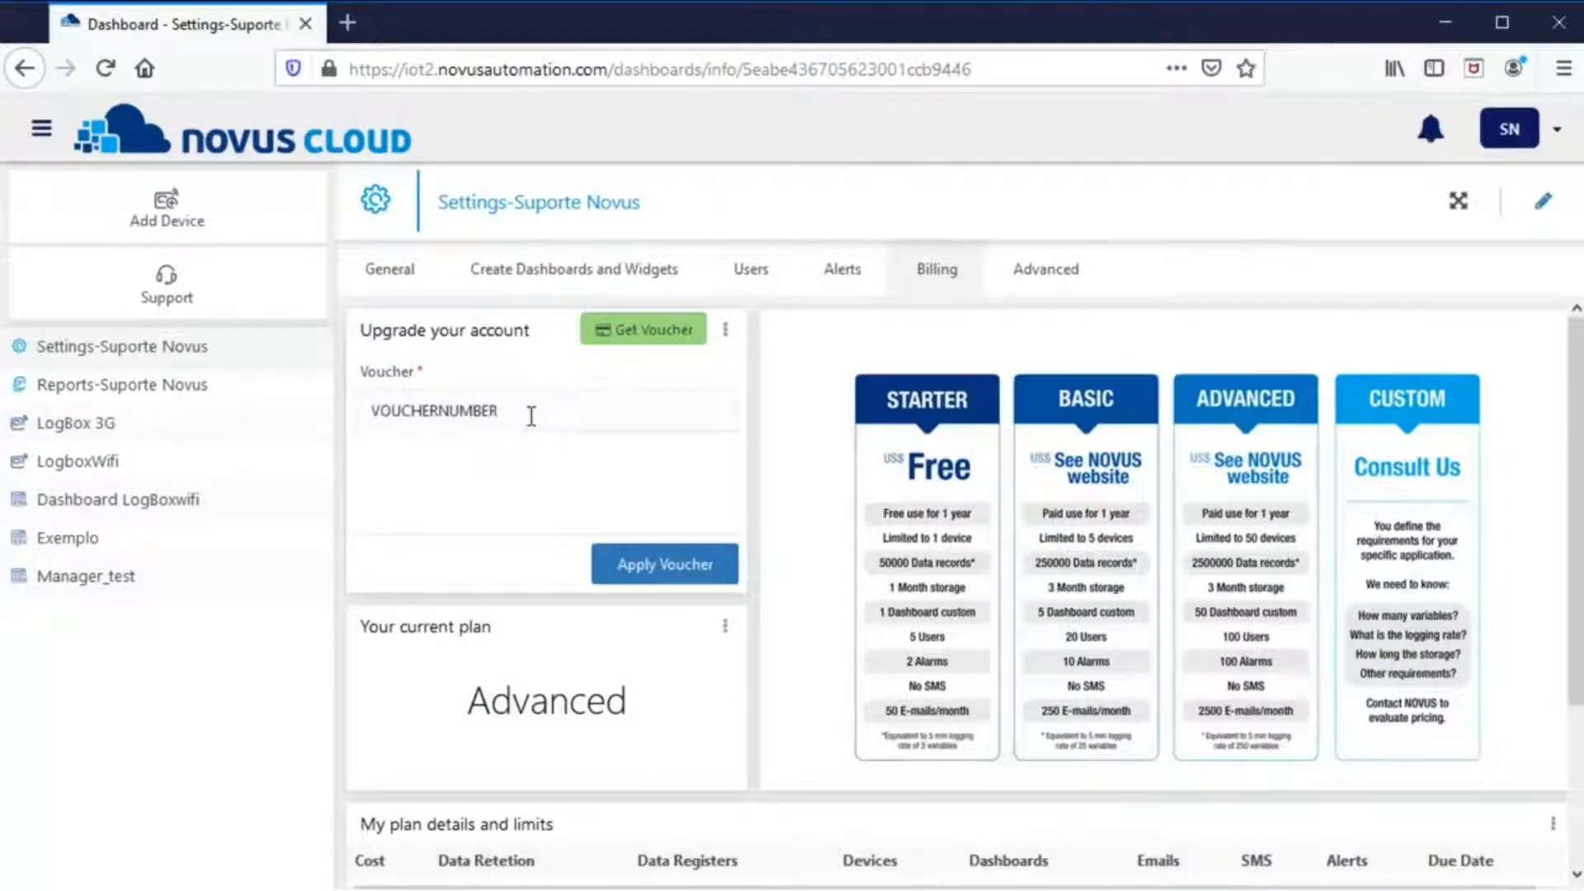
left_click(640, 561)
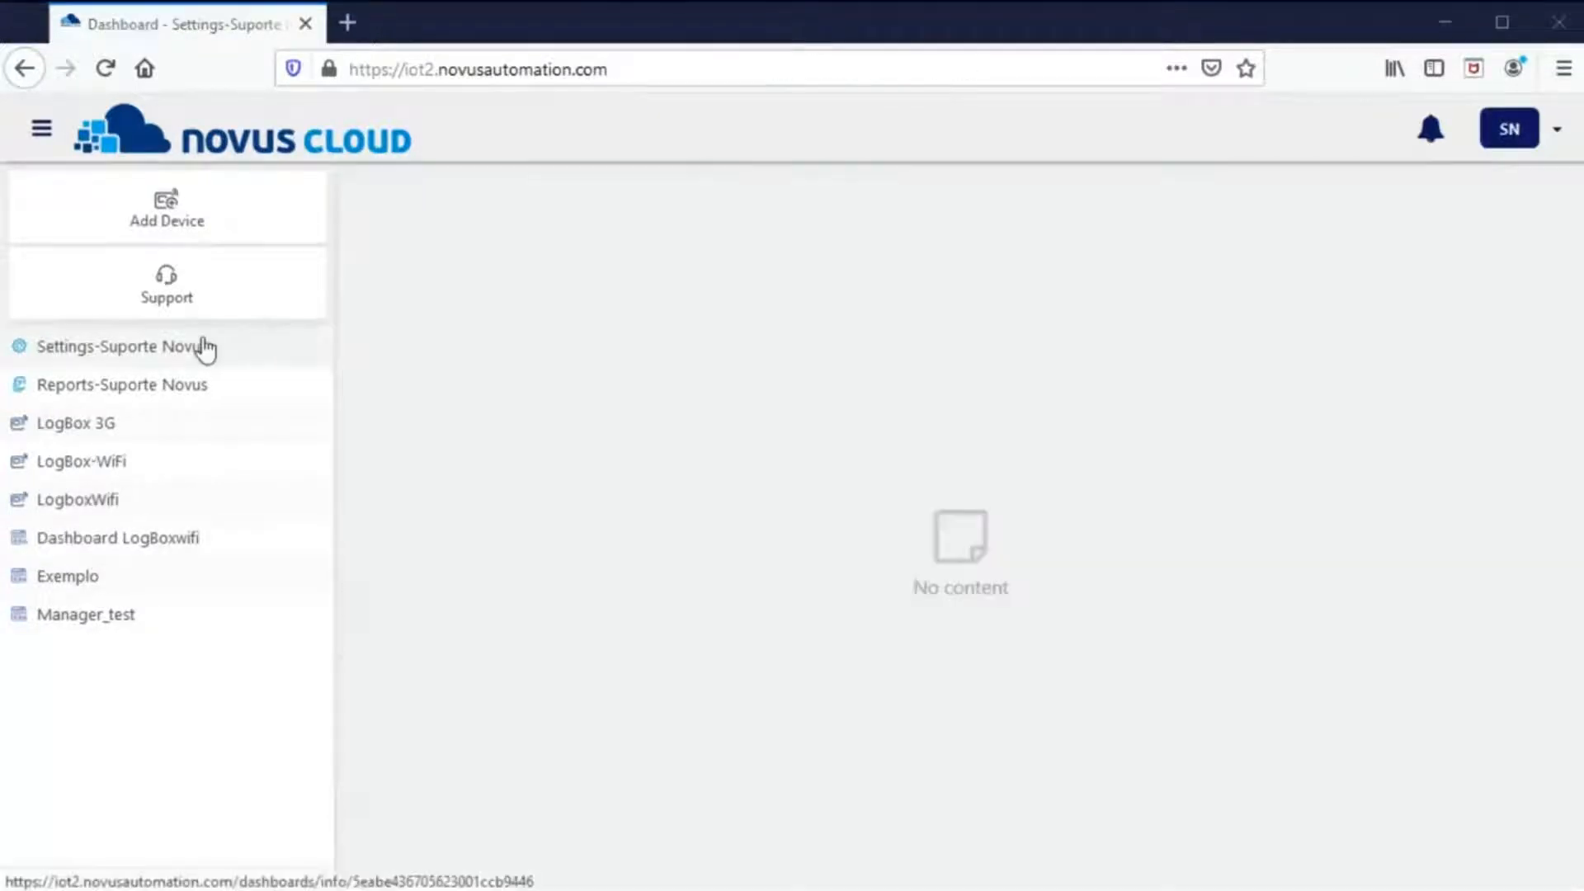
- In Settings-Suporte Novus, remove the LogBox-WiFi device and confirm the removal
left_click(203, 347)
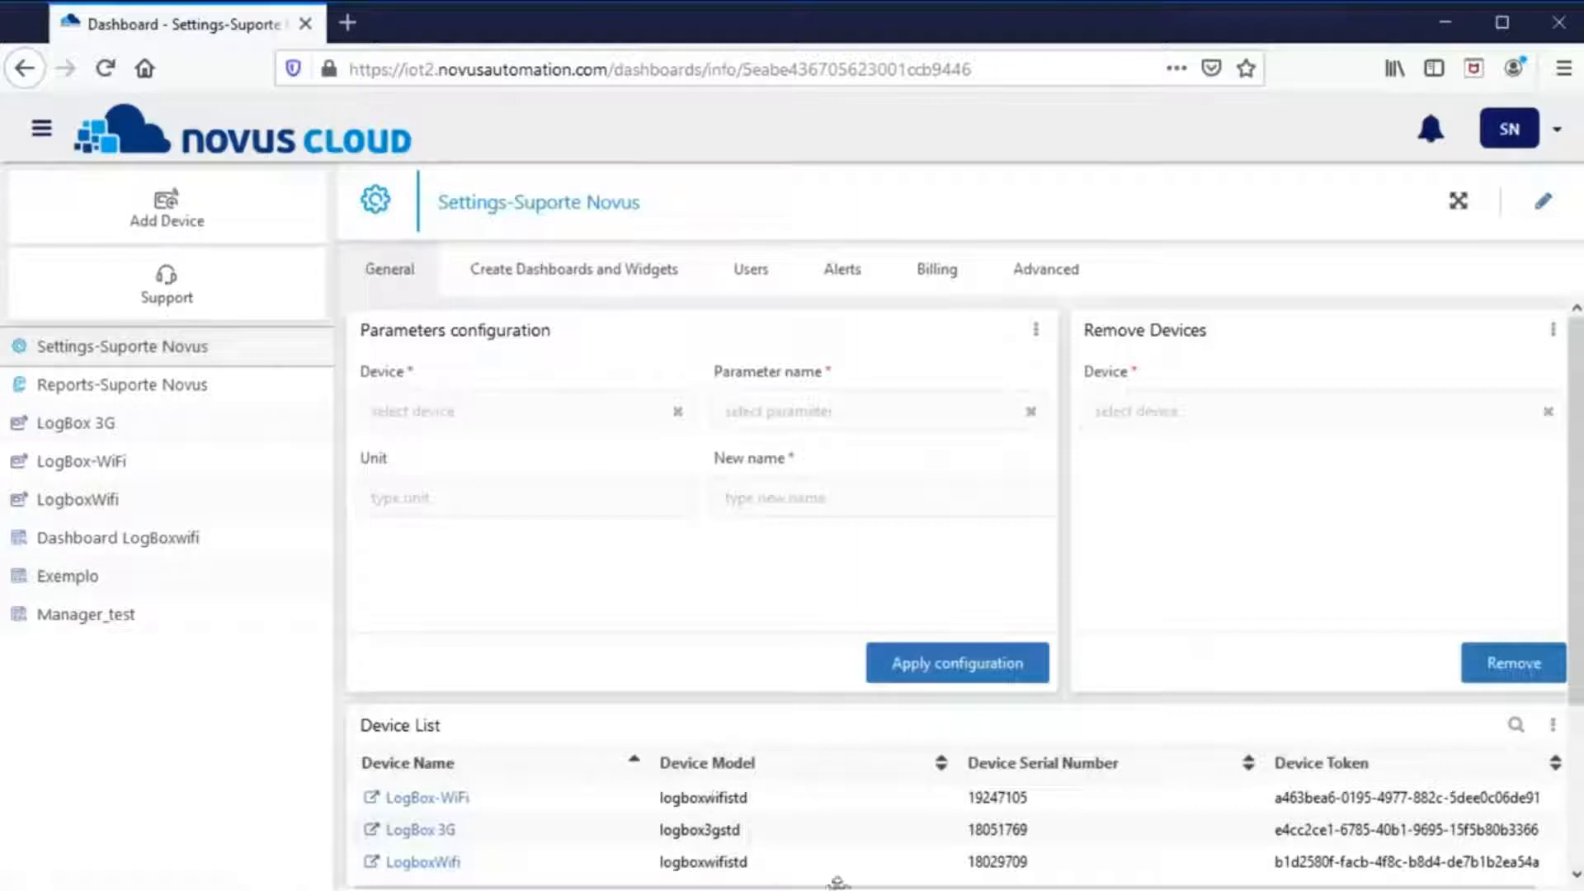
left_click_drag(972, 798, 1014, 865)
left_click(1014, 866)
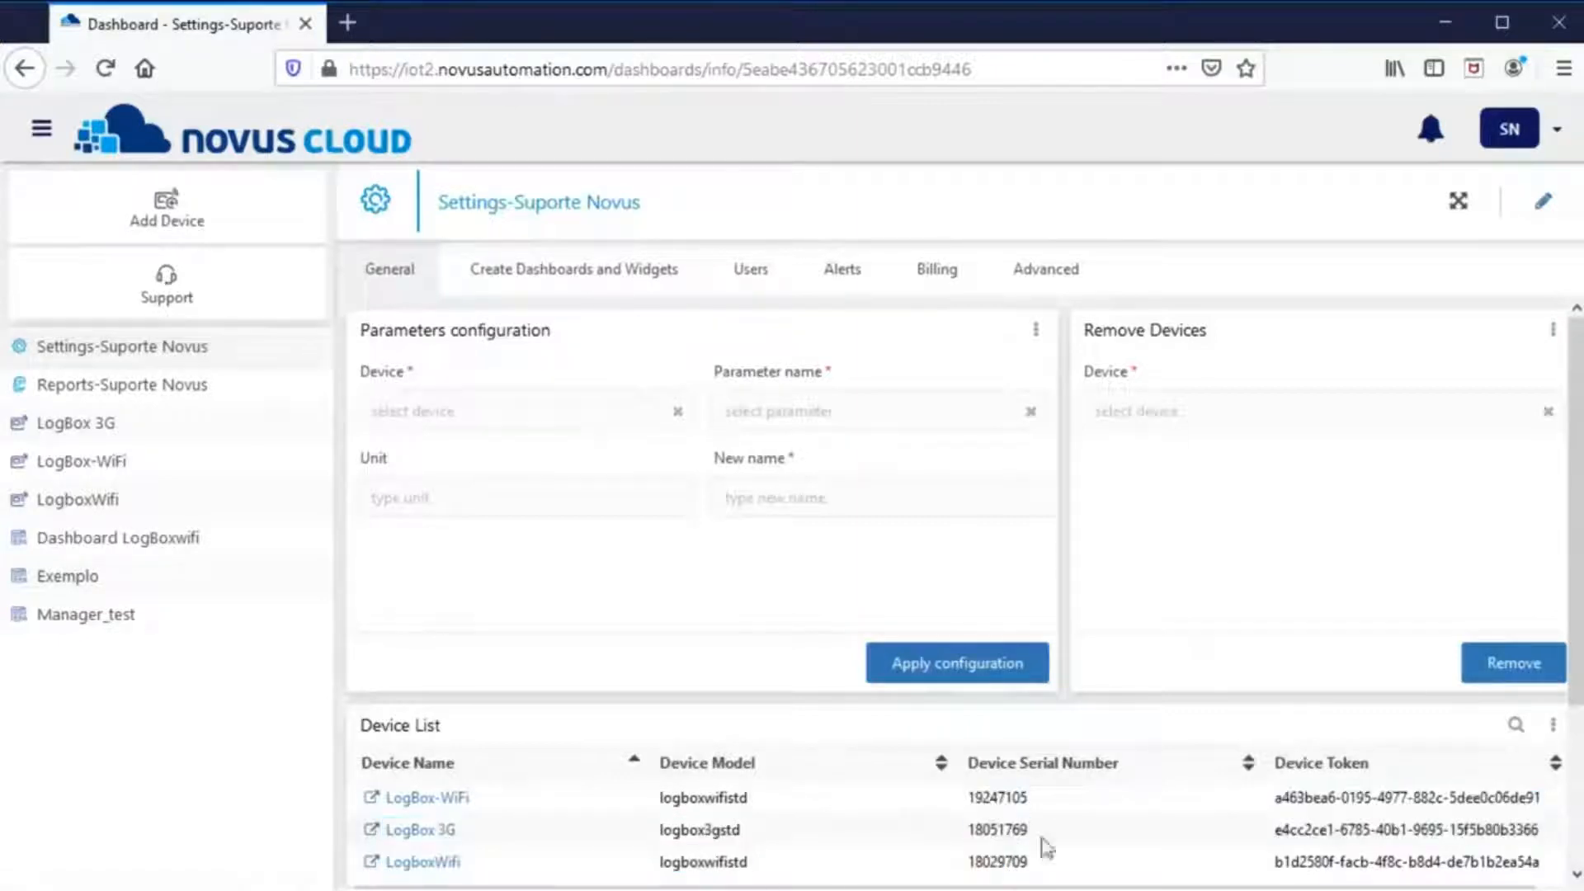
left_click(1147, 415)
left_click(1148, 450)
left_click(1500, 665)
left_click(1156, 627)
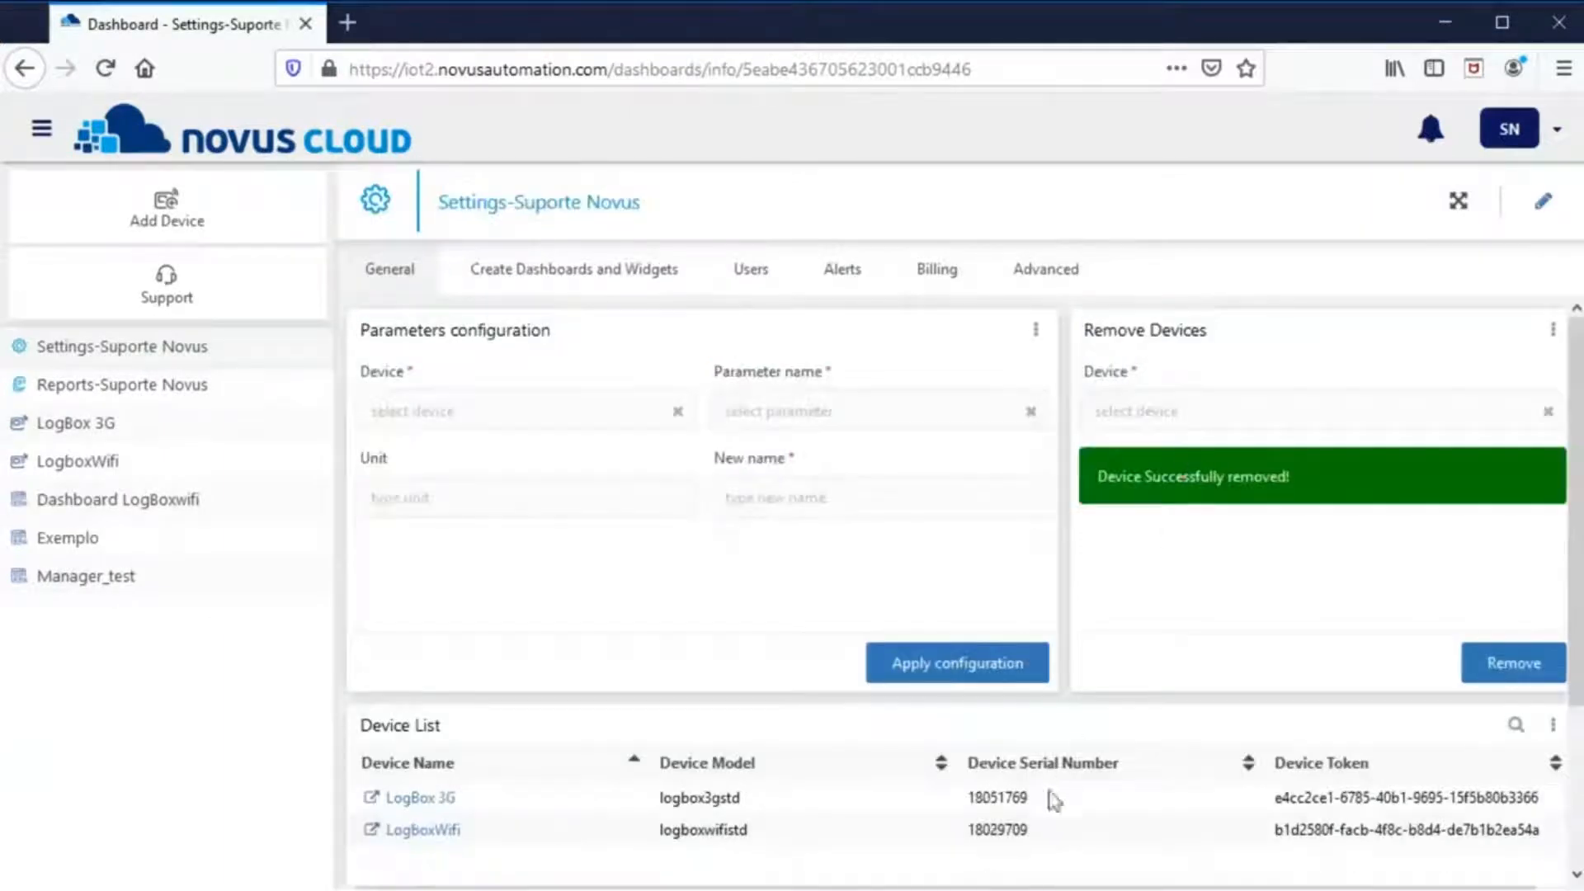
- In Reports-Suporte Novus, choose LogboxWifi with all variables and set the CSV separator
left_click(169, 380)
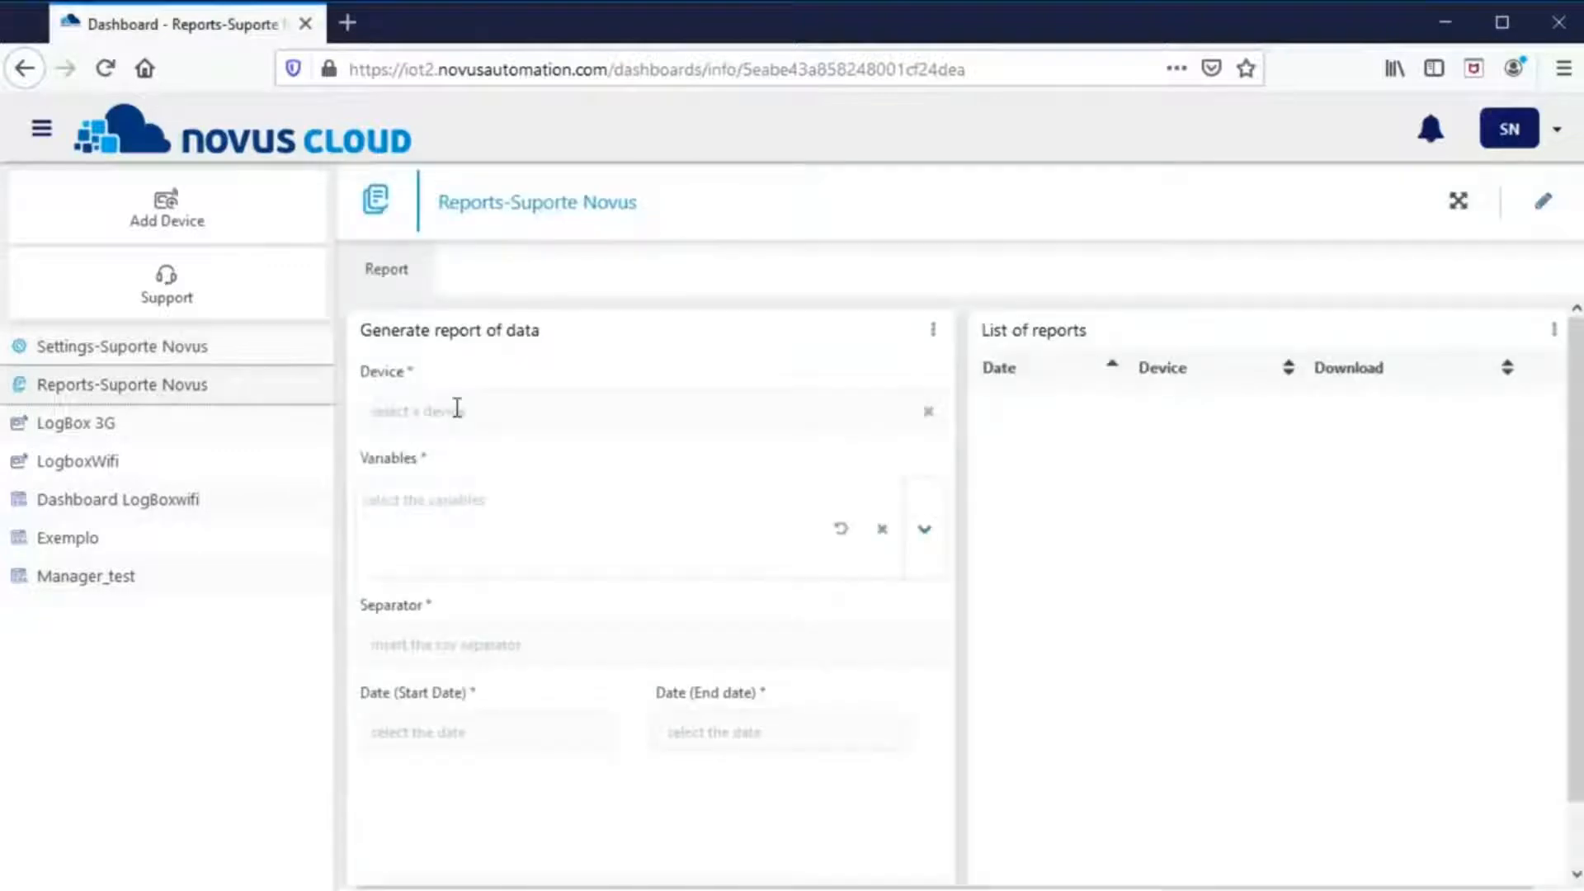
left_click(453, 408)
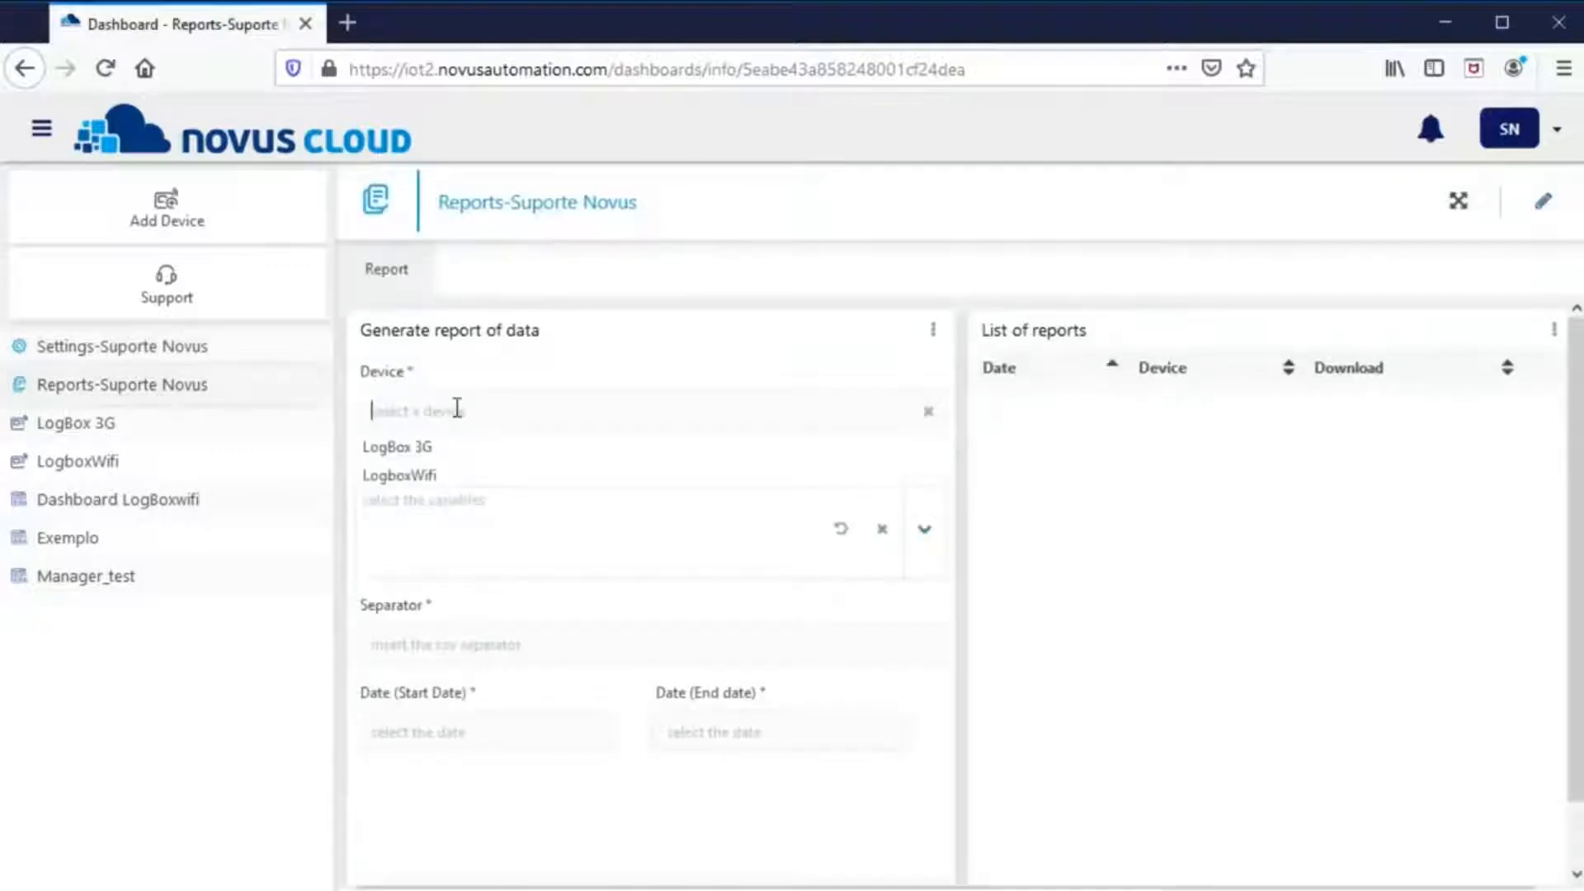
left_click(416, 473)
left_click(406, 495)
left_click(414, 594)
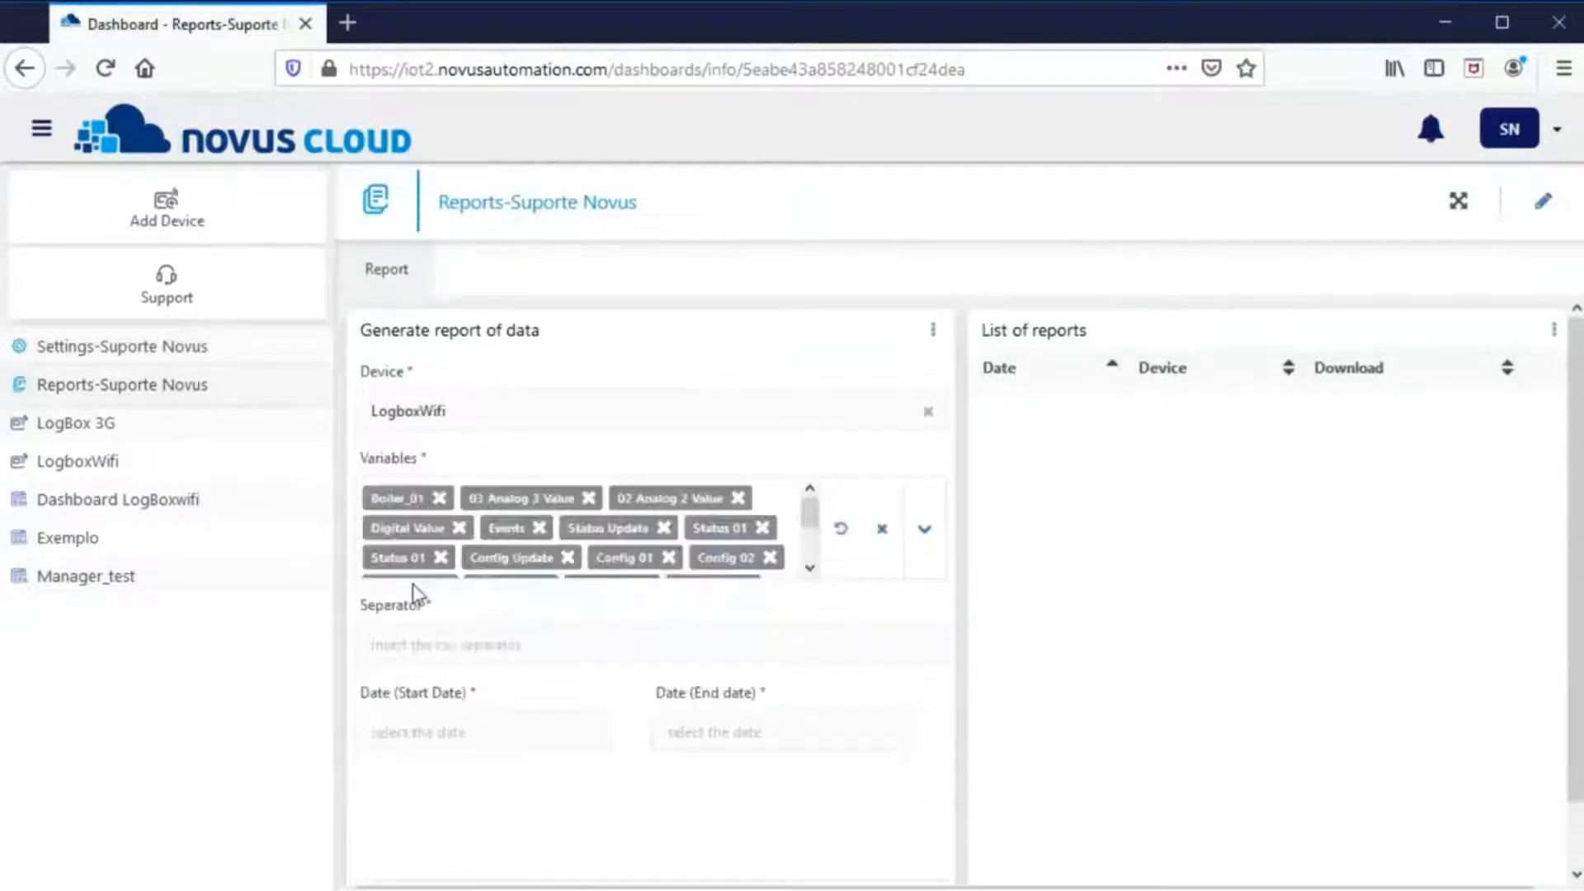
left_click(428, 652)
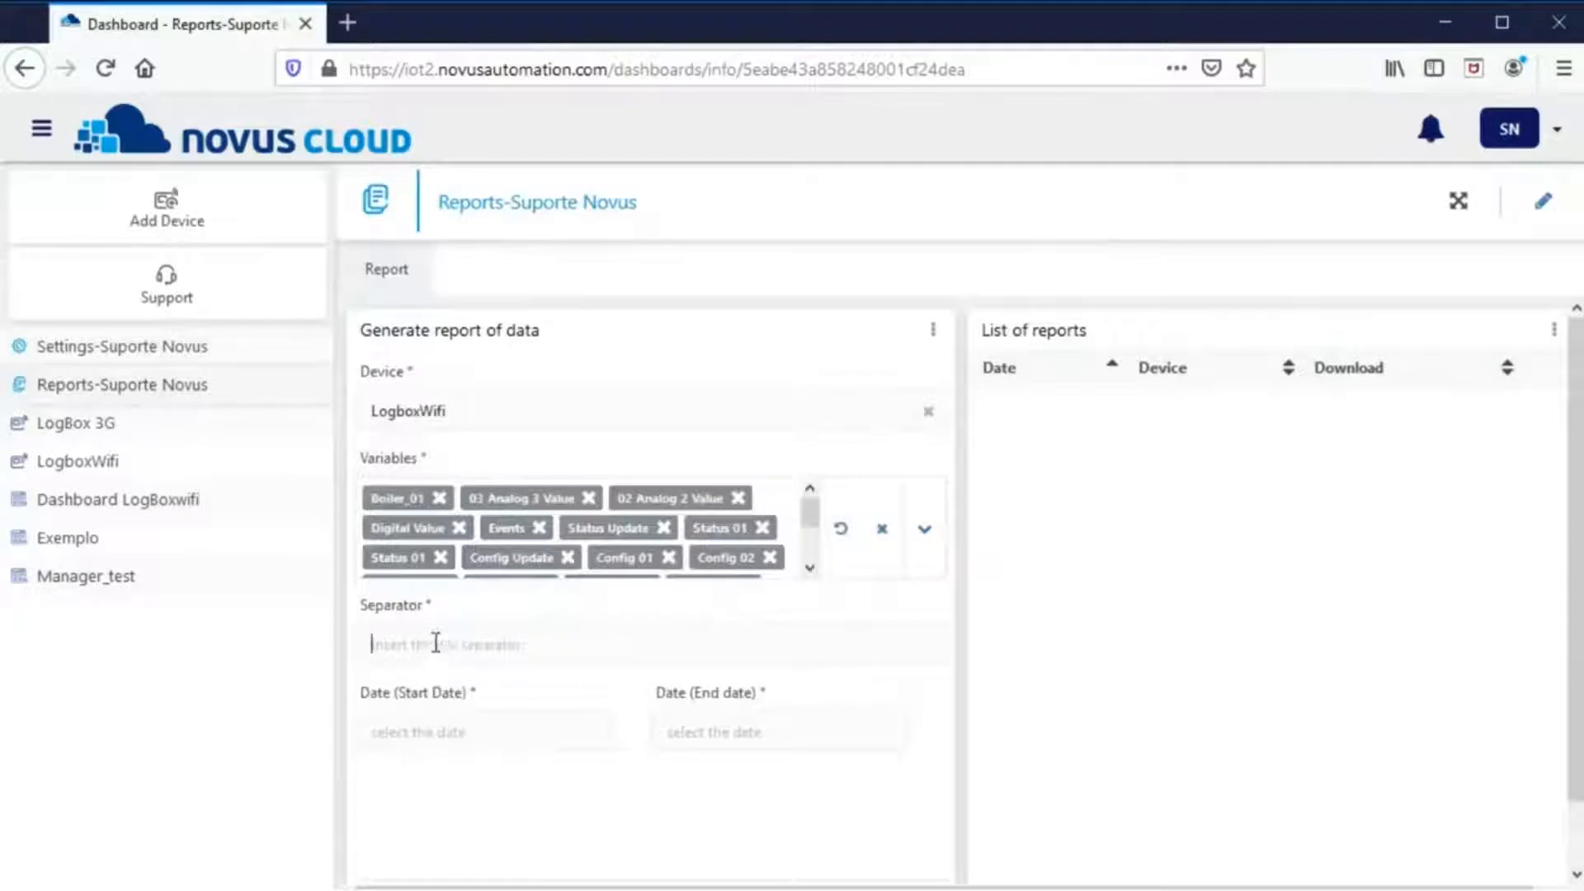
- Set the report period from 11 May 2020 to 12 May 2020 and generate it
left_click(441, 727)
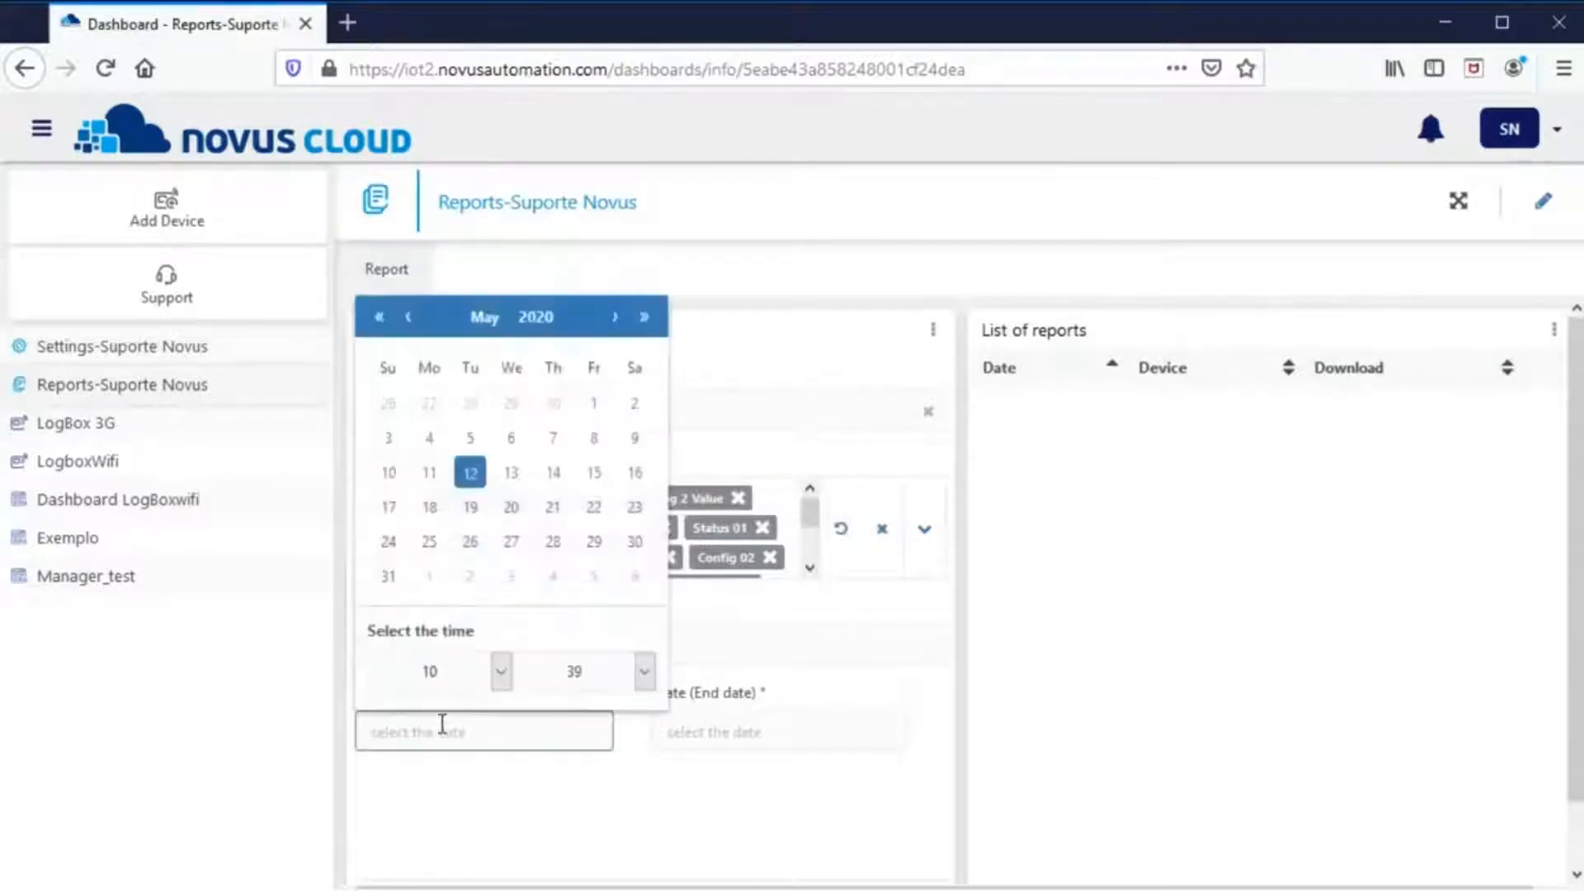
left_click(429, 475)
left_click(706, 737)
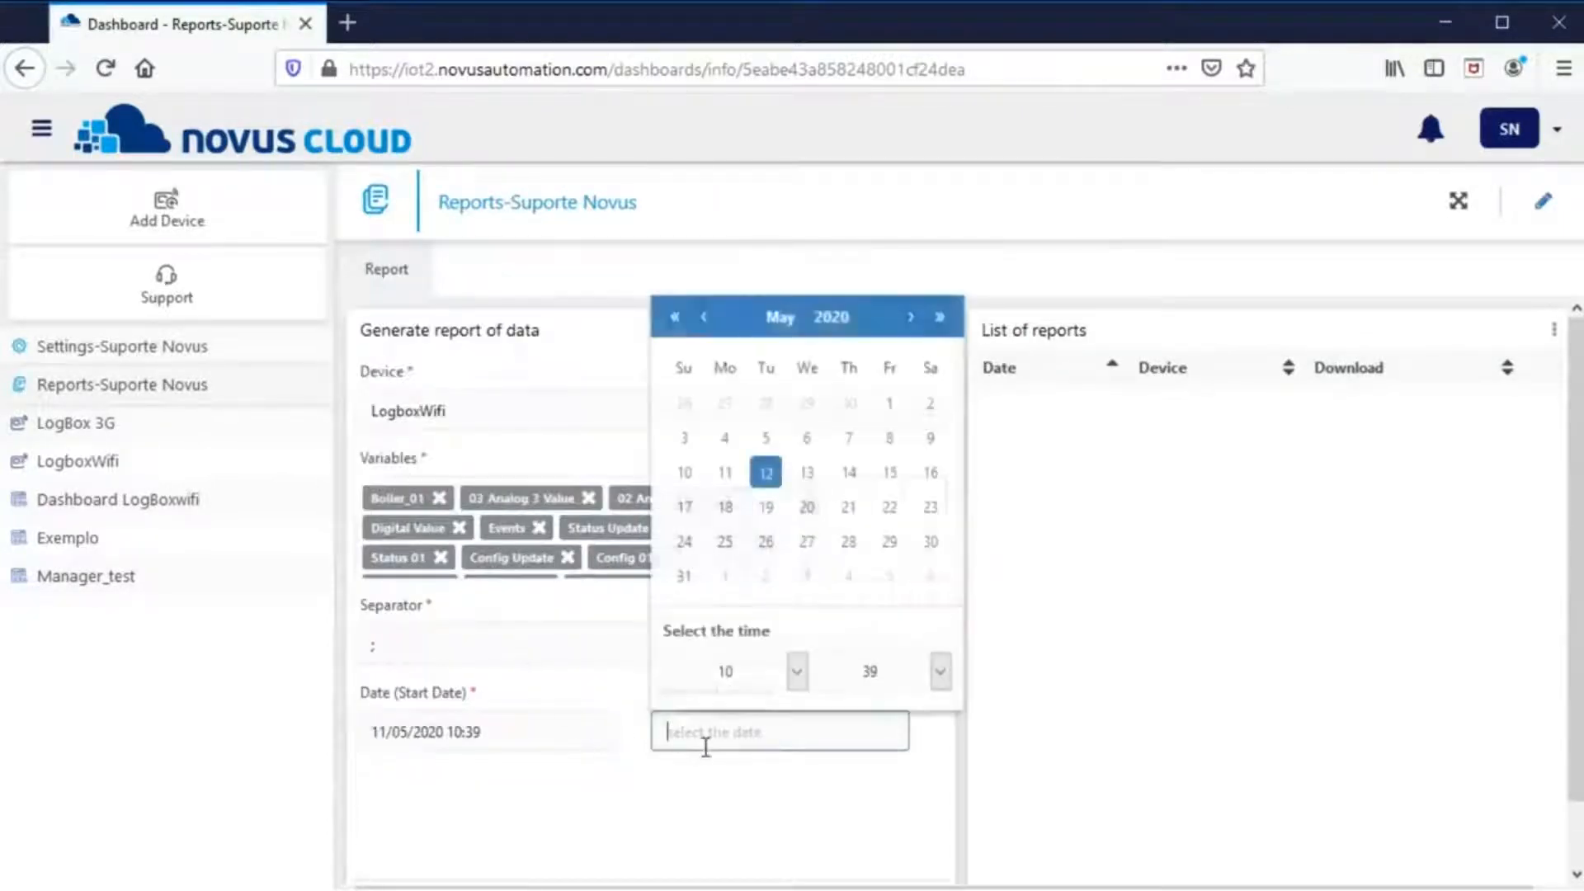
left_click(763, 476)
scroll(809, 569, "down", 3)
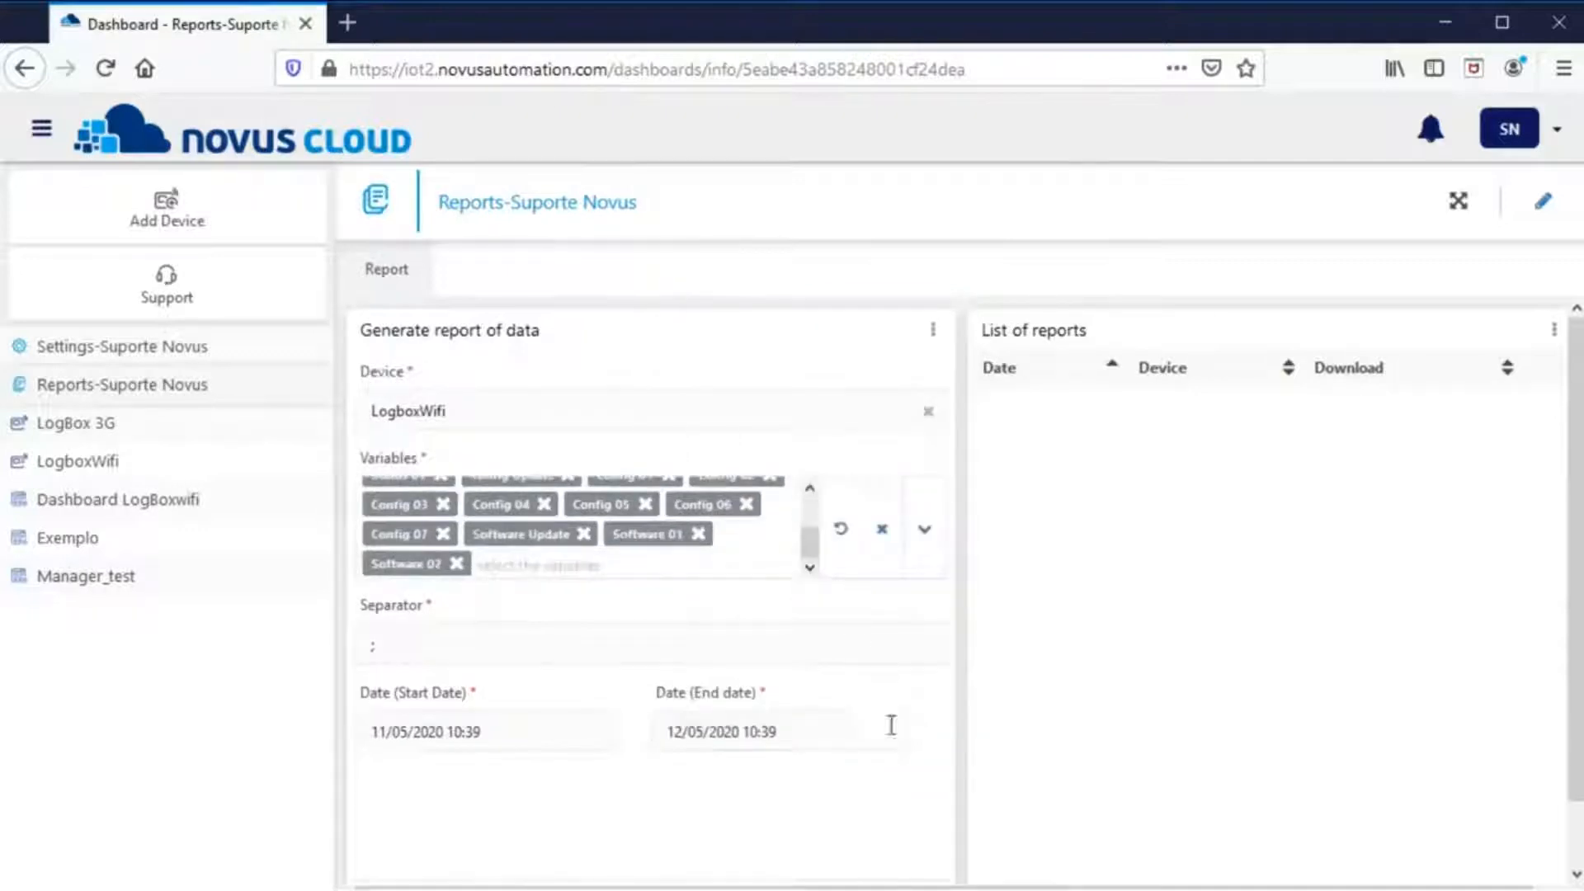
scroll(892, 726, "down", 2)
left_click(883, 844)
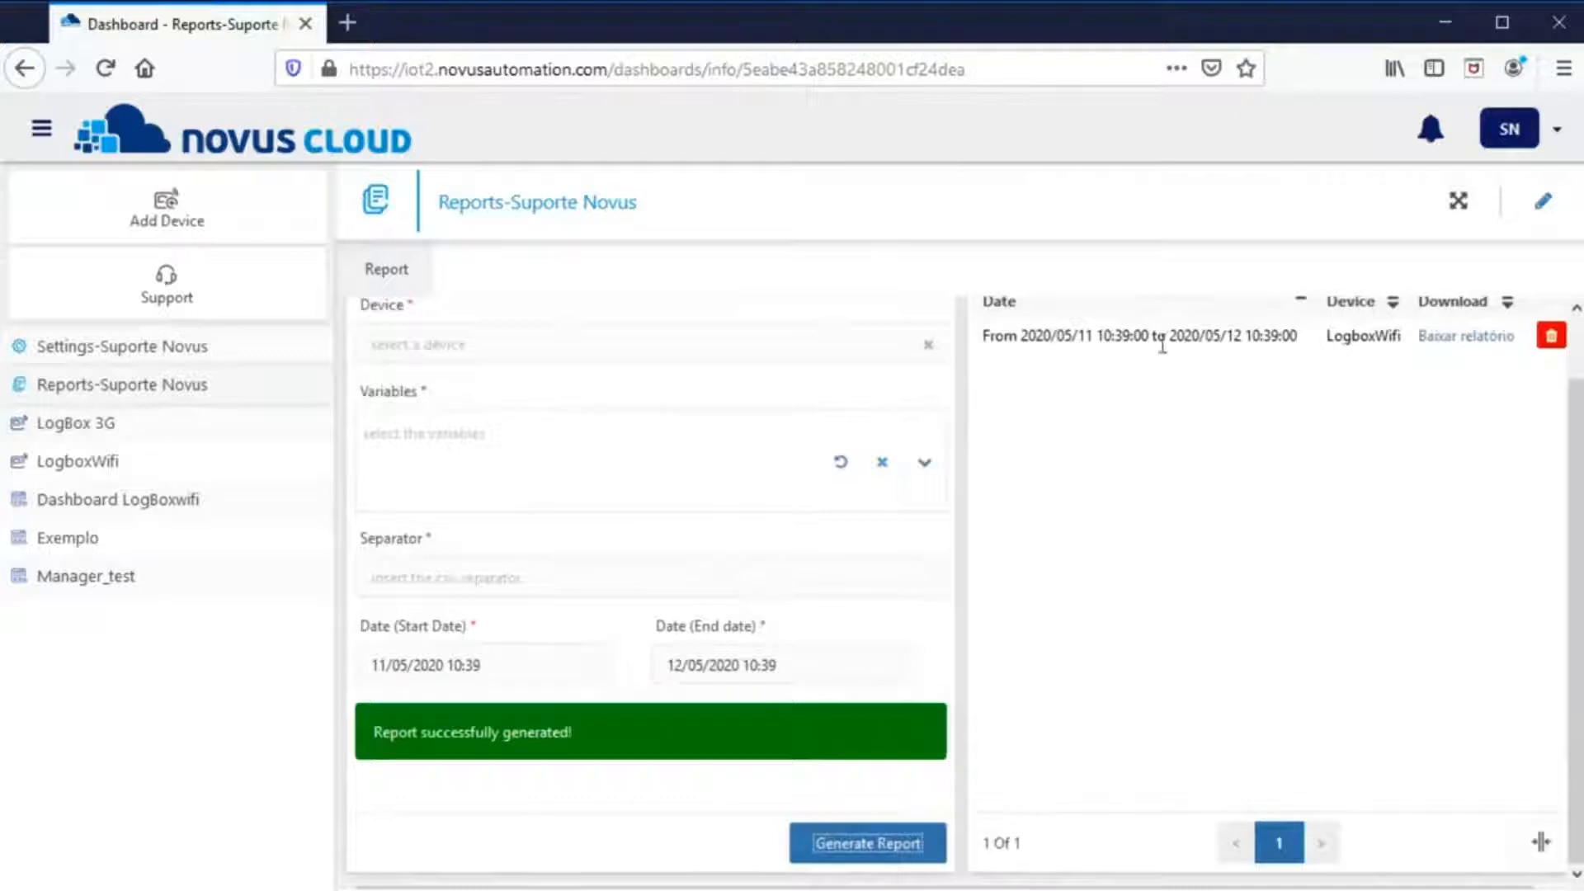
- Download the generated report as a CSV file and open it
left_click(1458, 346)
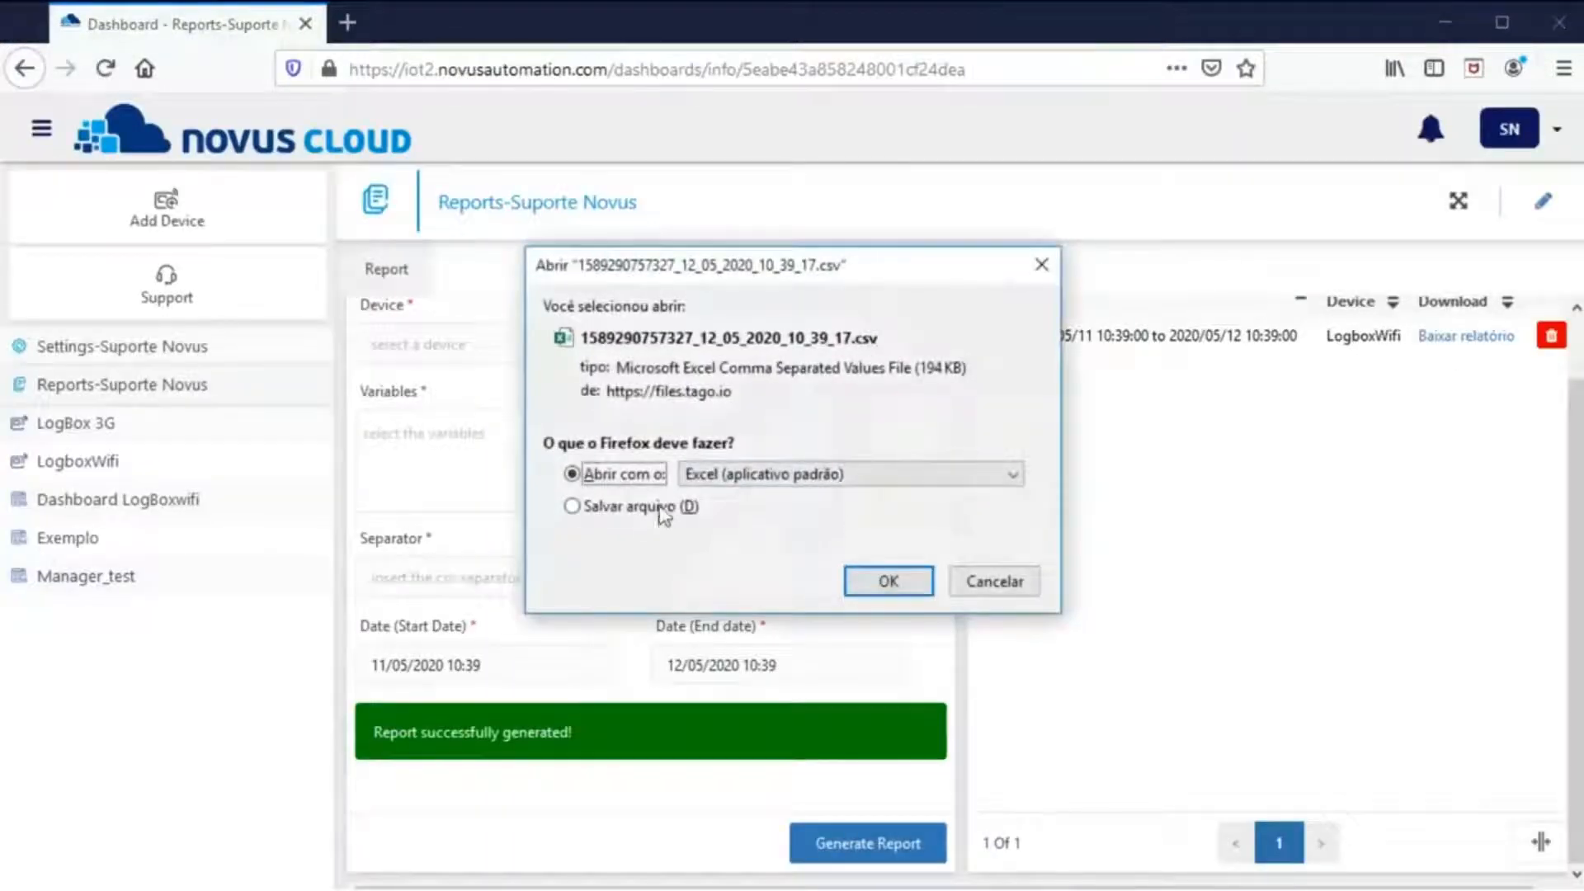
left_click(662, 510)
left_click(878, 580)
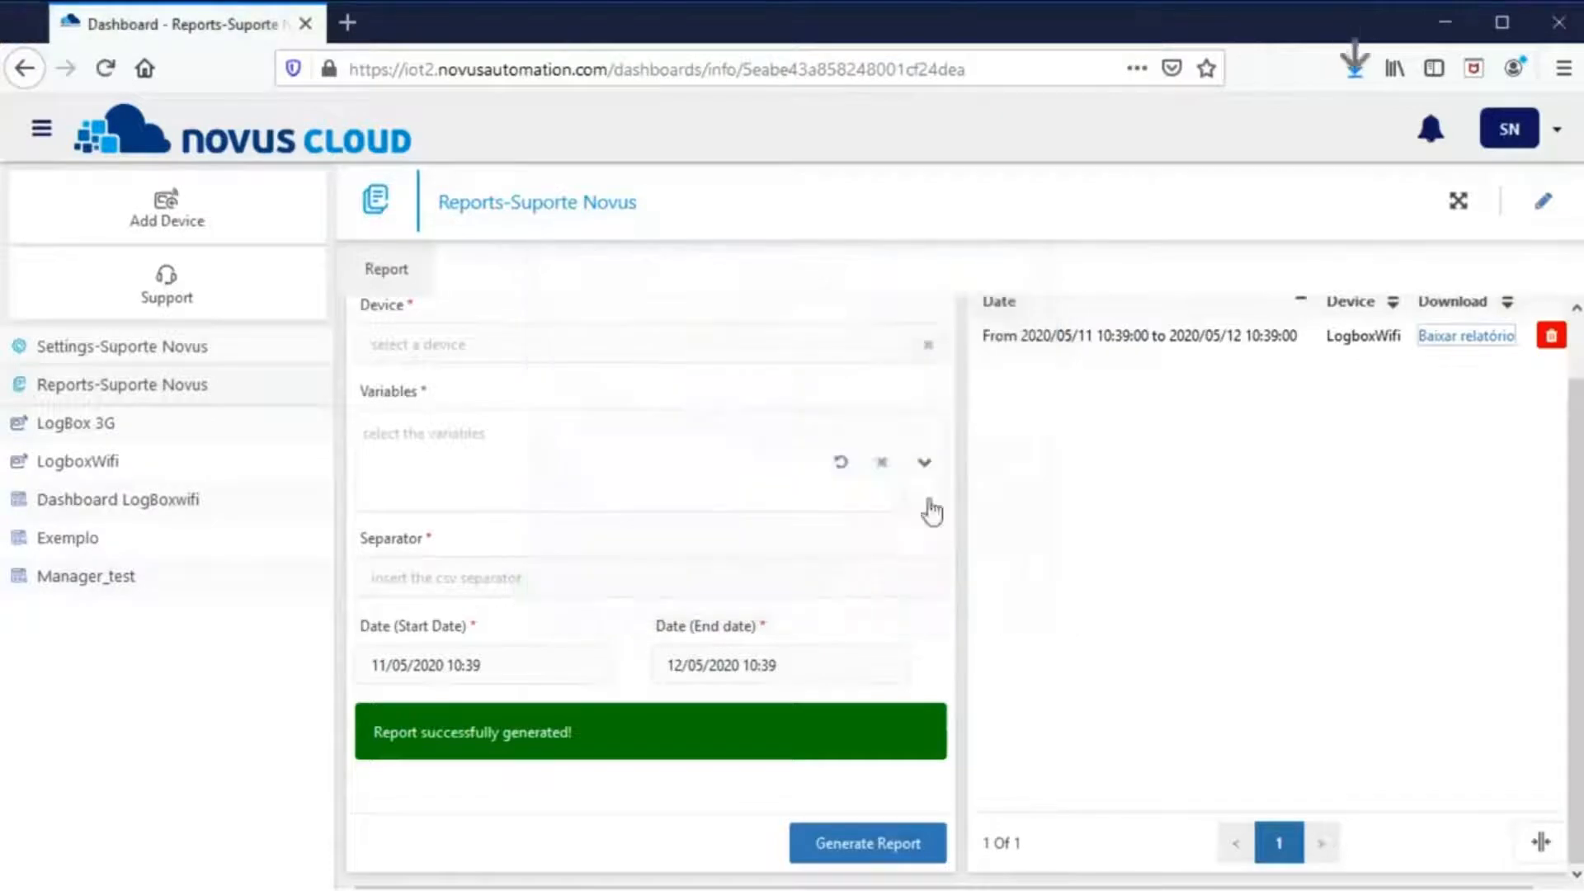
left_click(1355, 69)
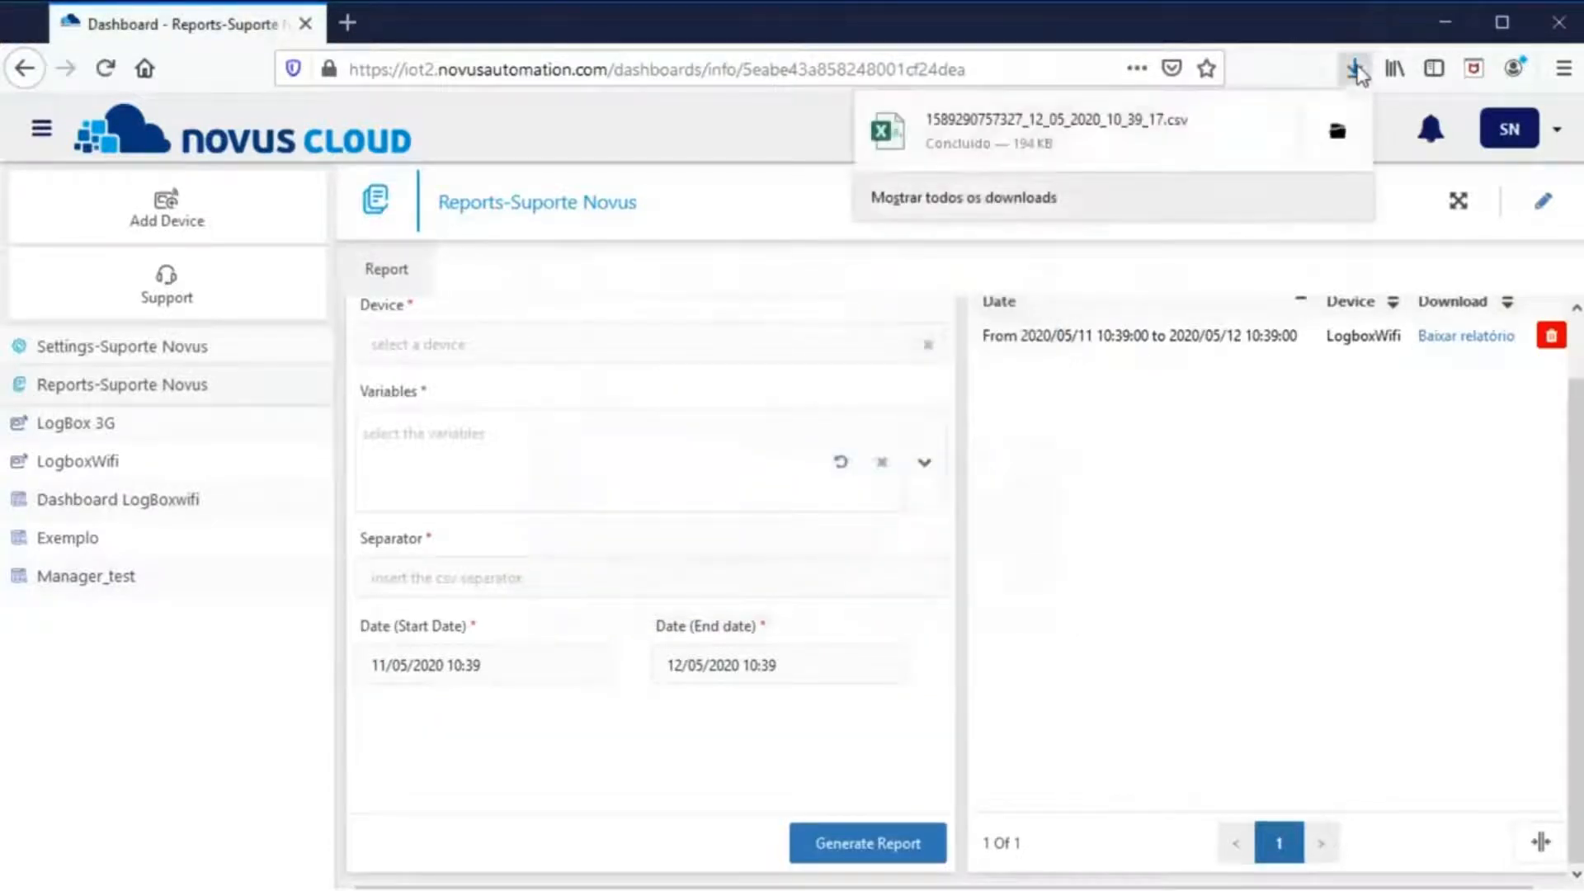
left_click(959, 140)
- Inspect the report's first rows in Excel, widening column B to show the dates
left_click(139, 381)
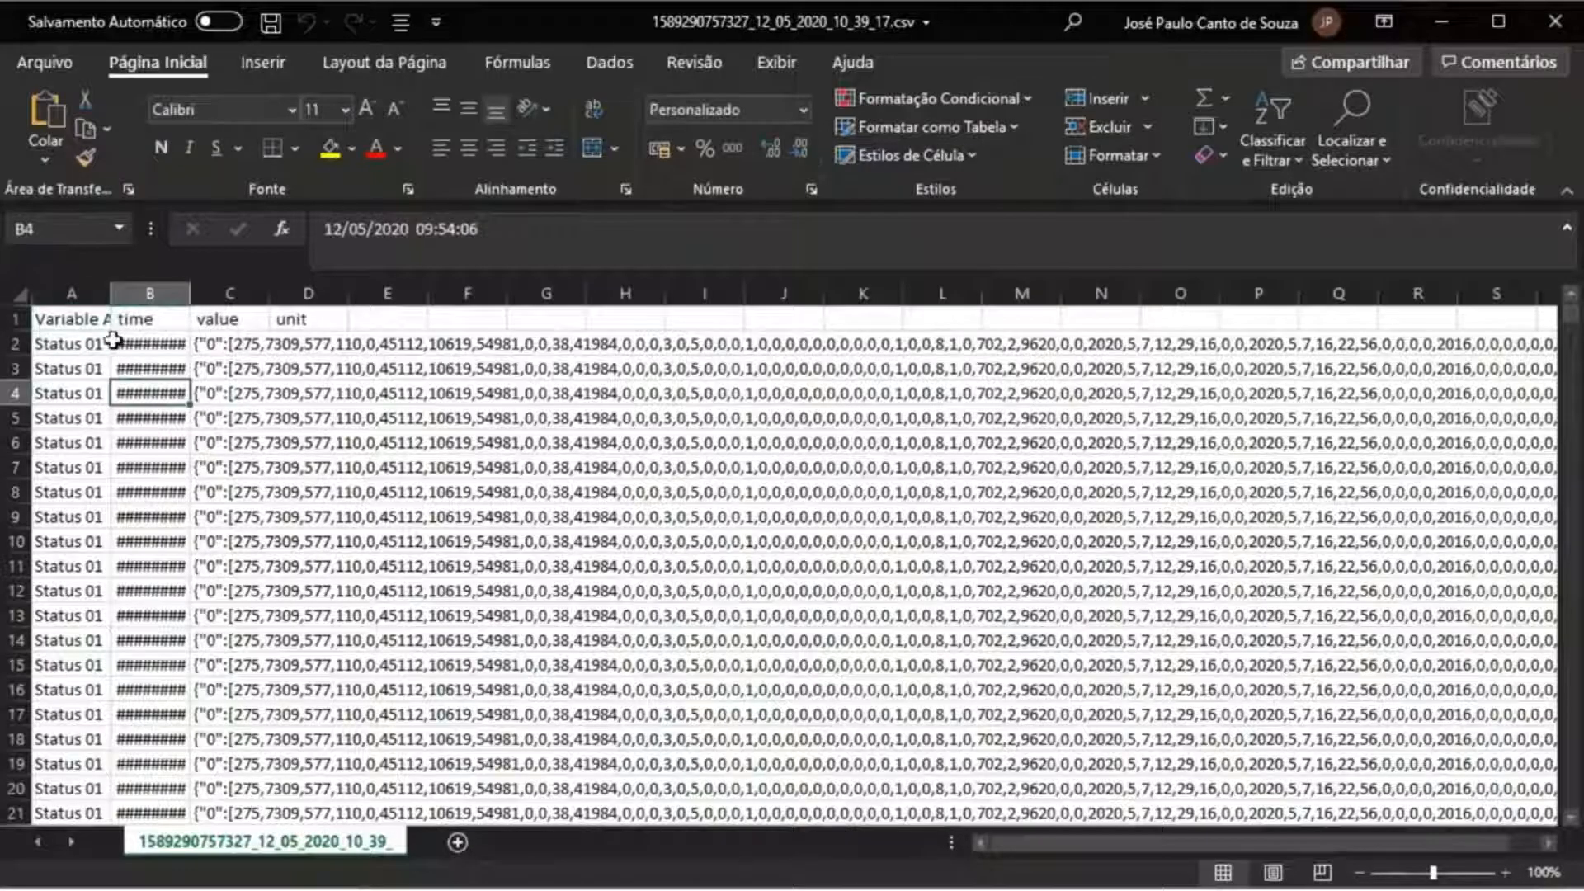
left_click(89, 345)
left_click(87, 322)
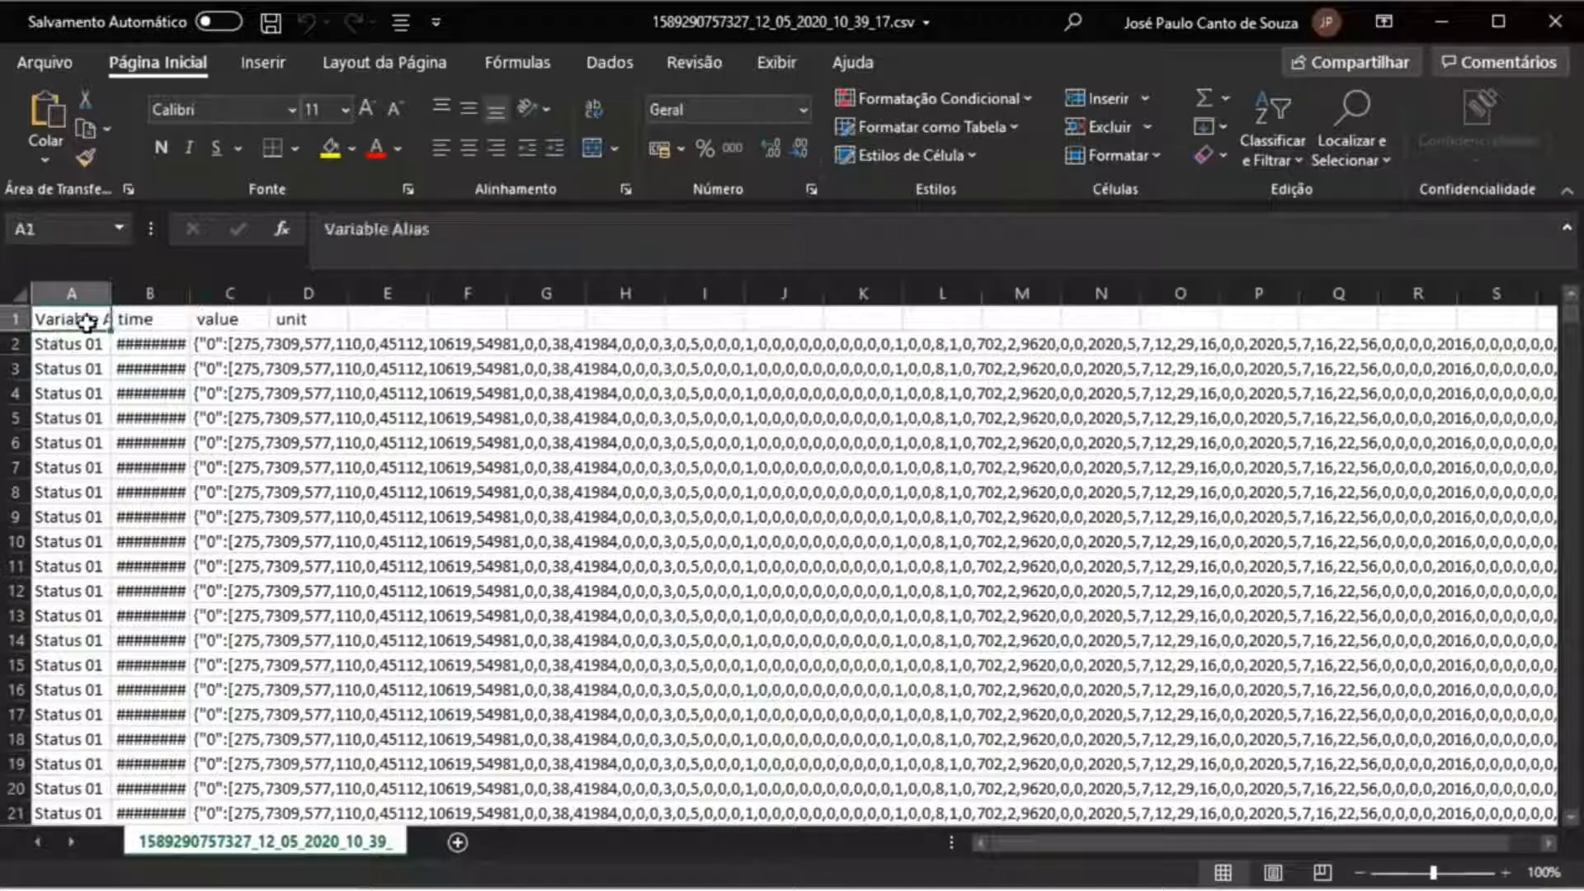
left_click(104, 352)
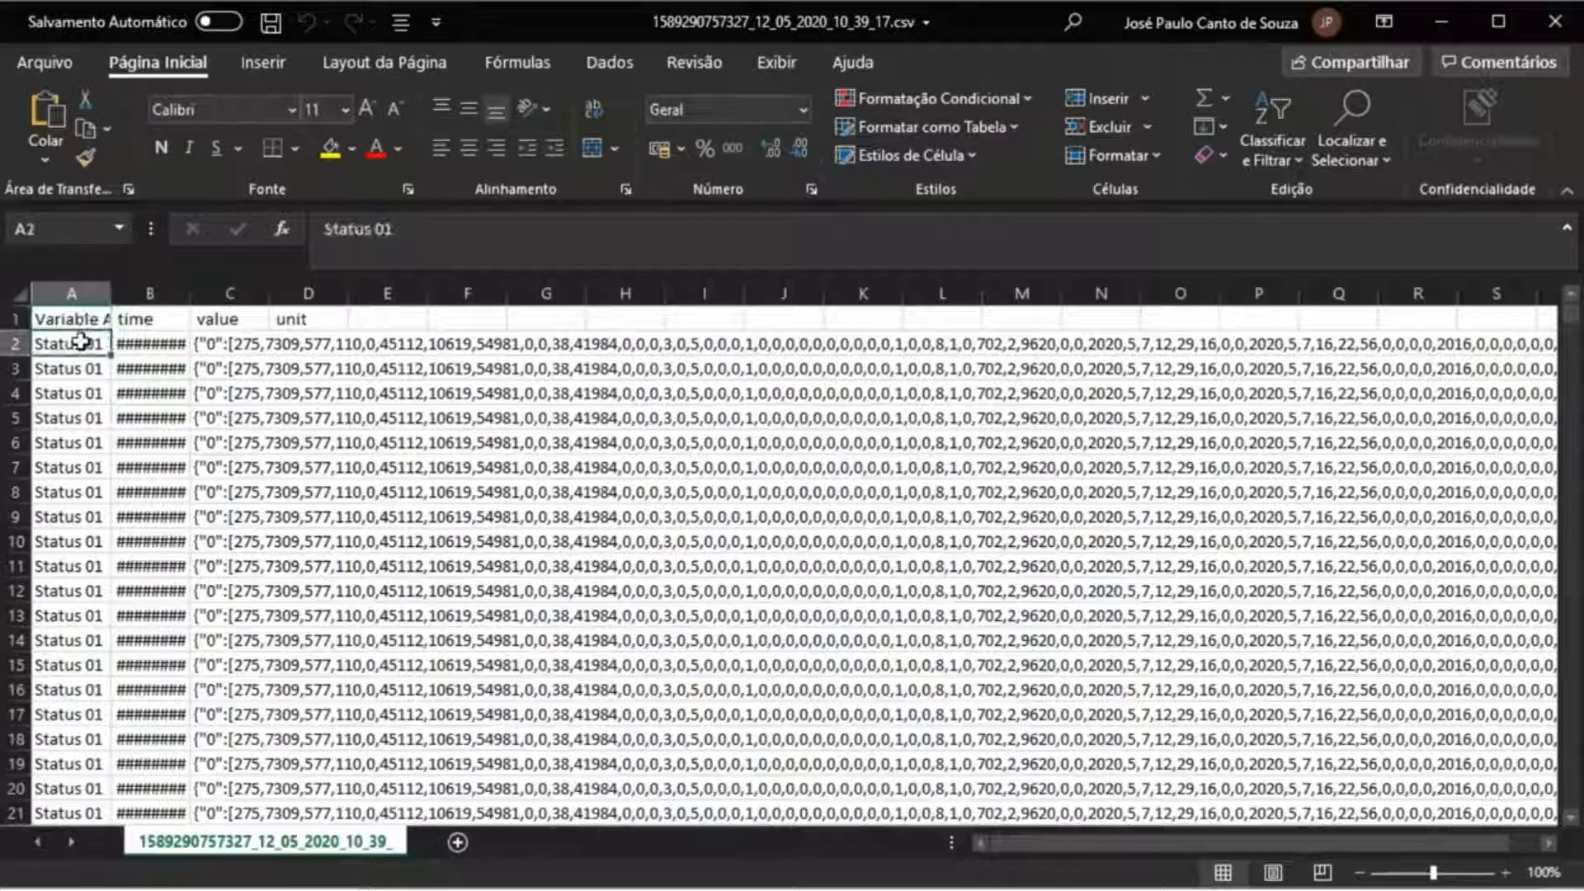
double_click(189, 293)
left_click(188, 351)
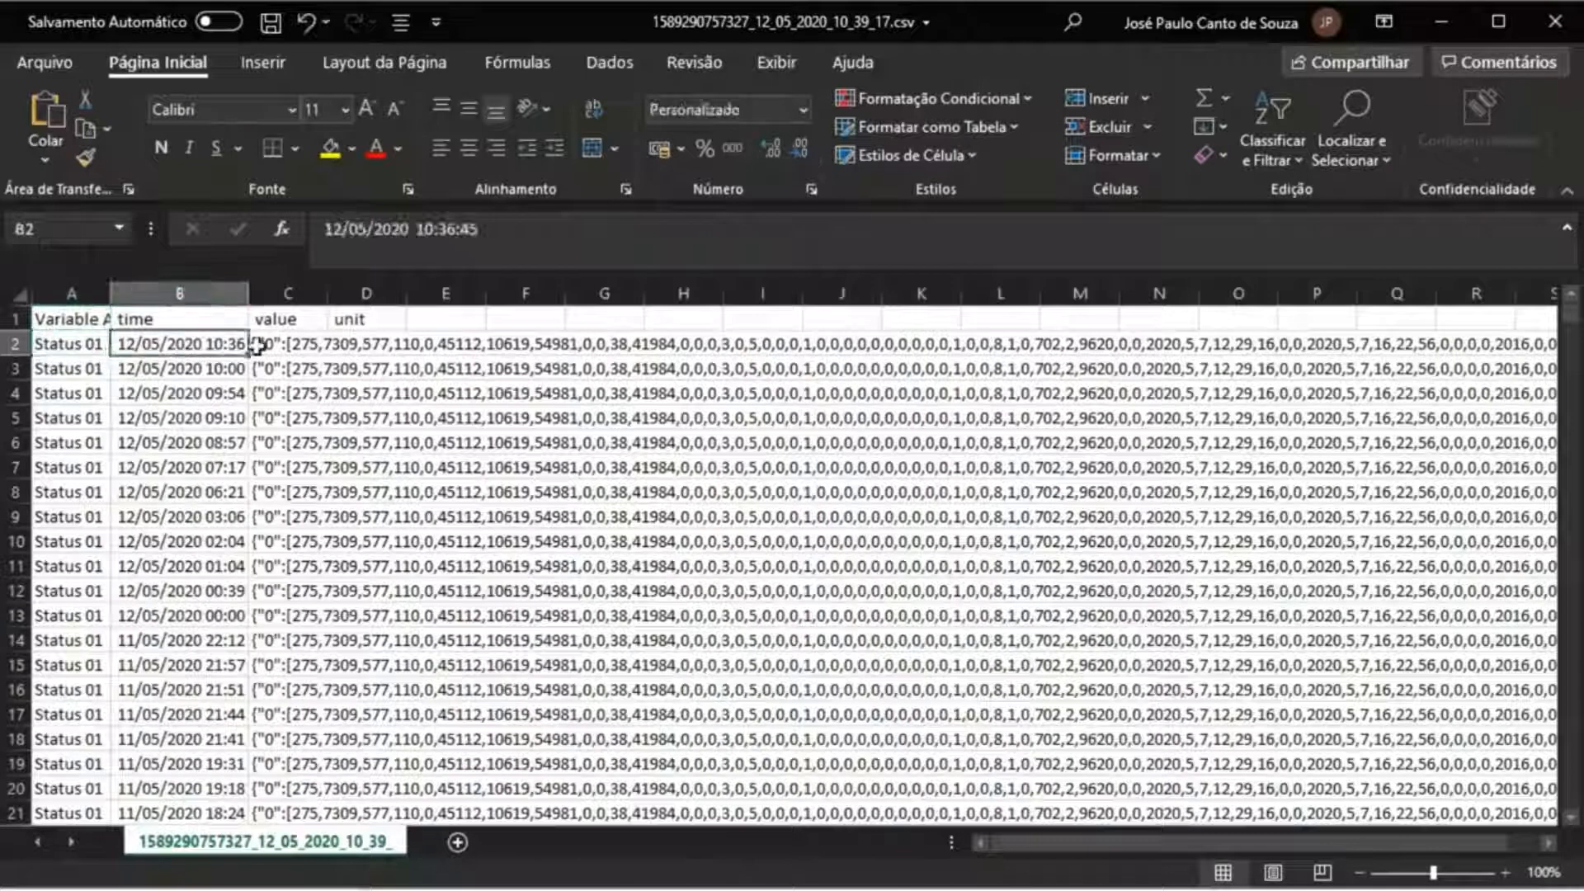
left_click(299, 347)
left_click(443, 344)
left_click(693, 347)
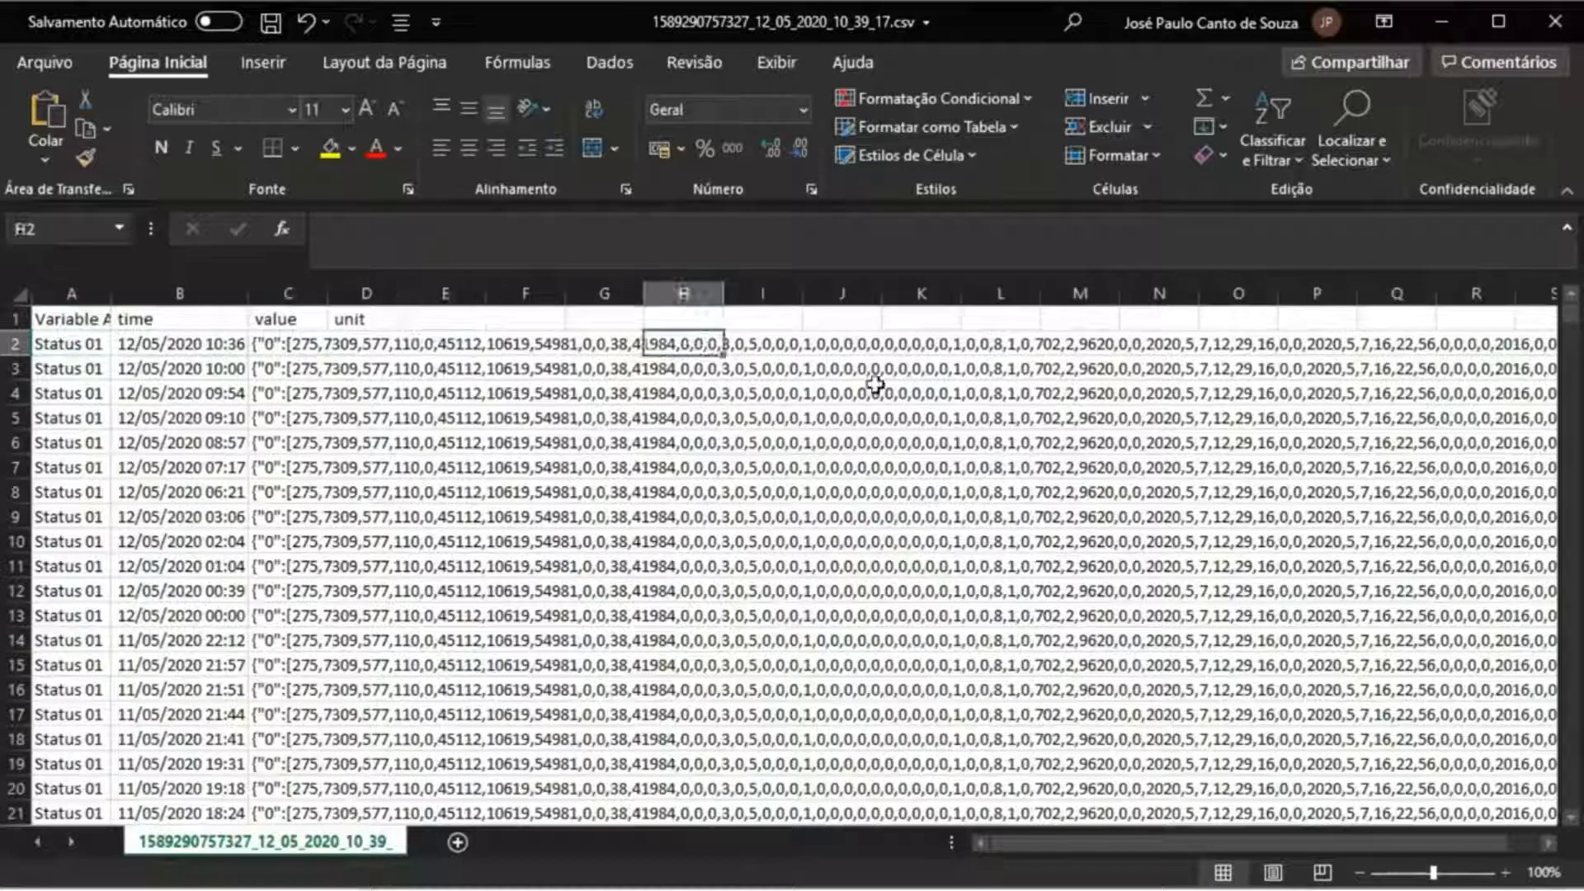
- Widen column C to read the full values, then open the LogboxWifi dashboard in Novus Cloud
left_click(330, 290)
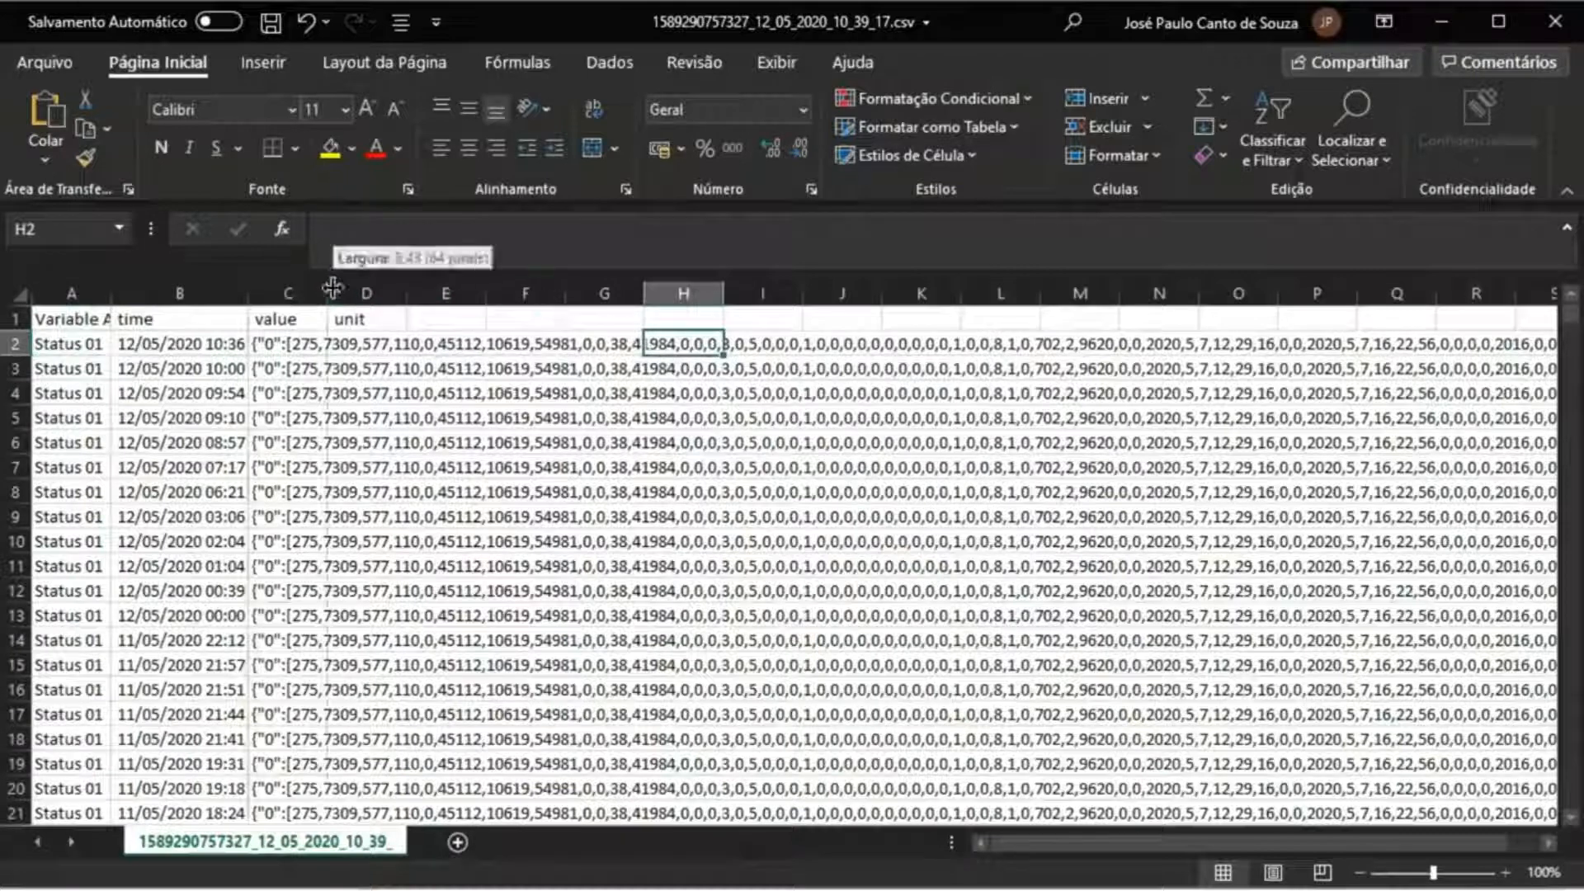
double_click(324, 290)
left_click(535, 355)
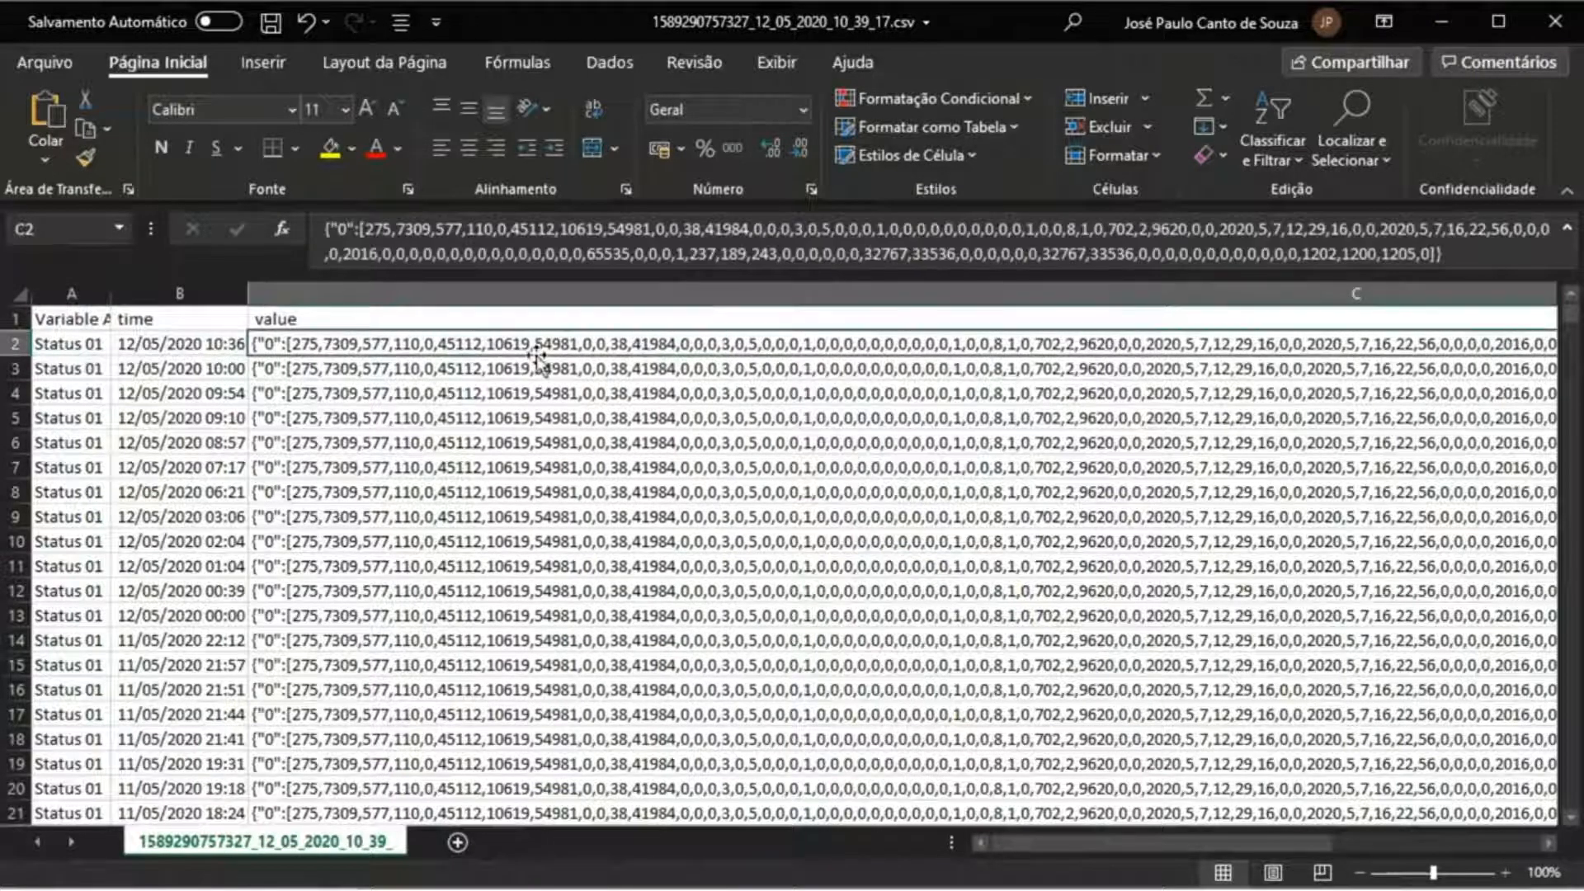
left_click(541, 566)
scroll(546, 528, "down", 12)
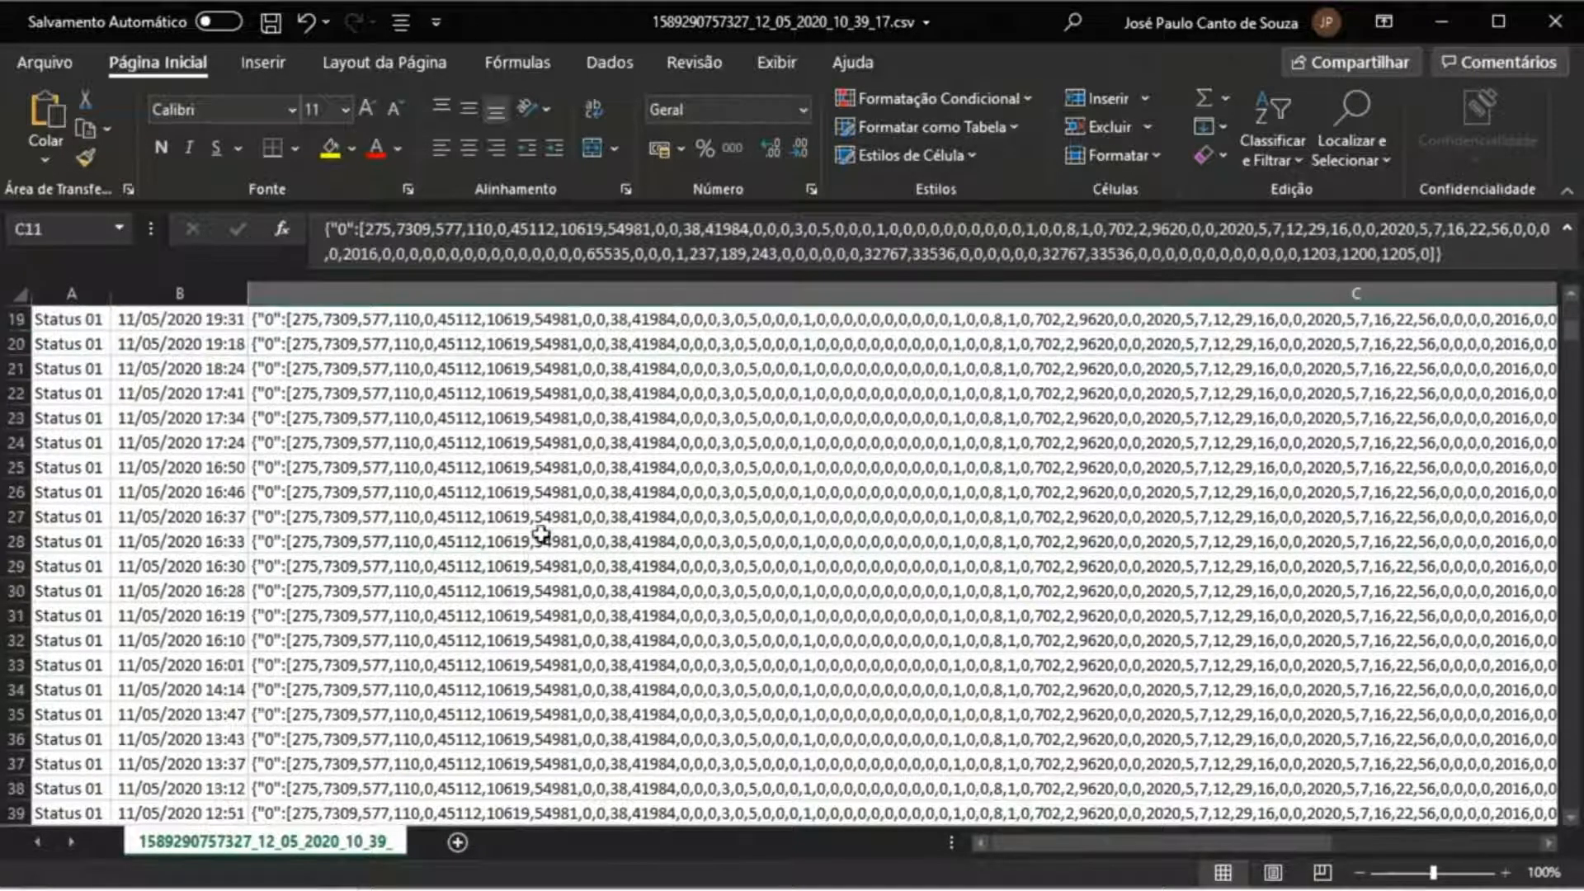
scroll(546, 520, "down", 20)
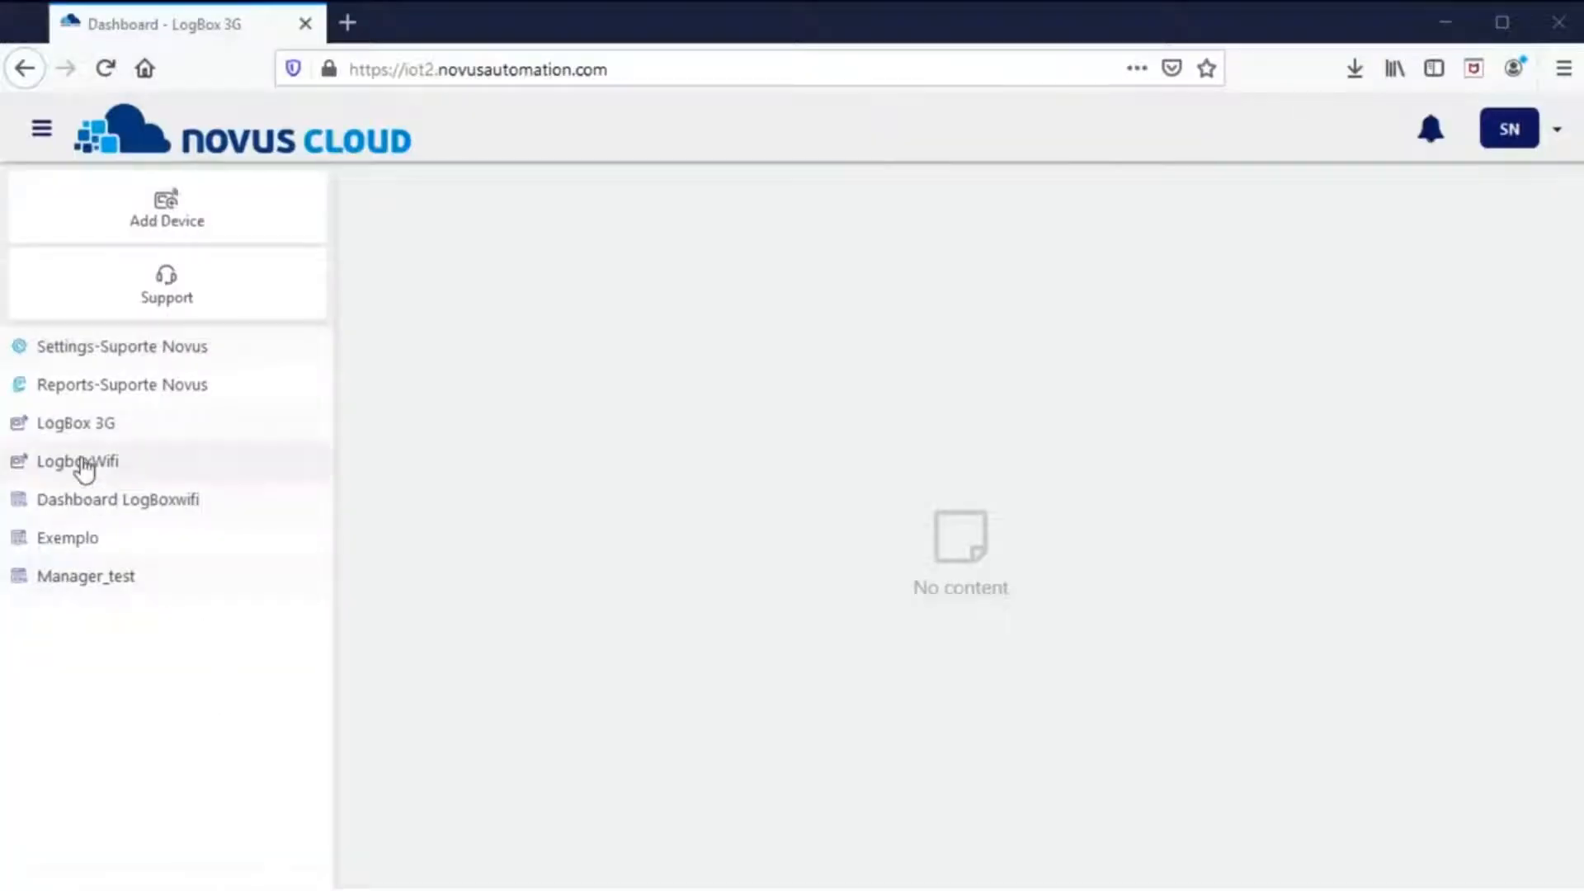
left_click(82, 465)
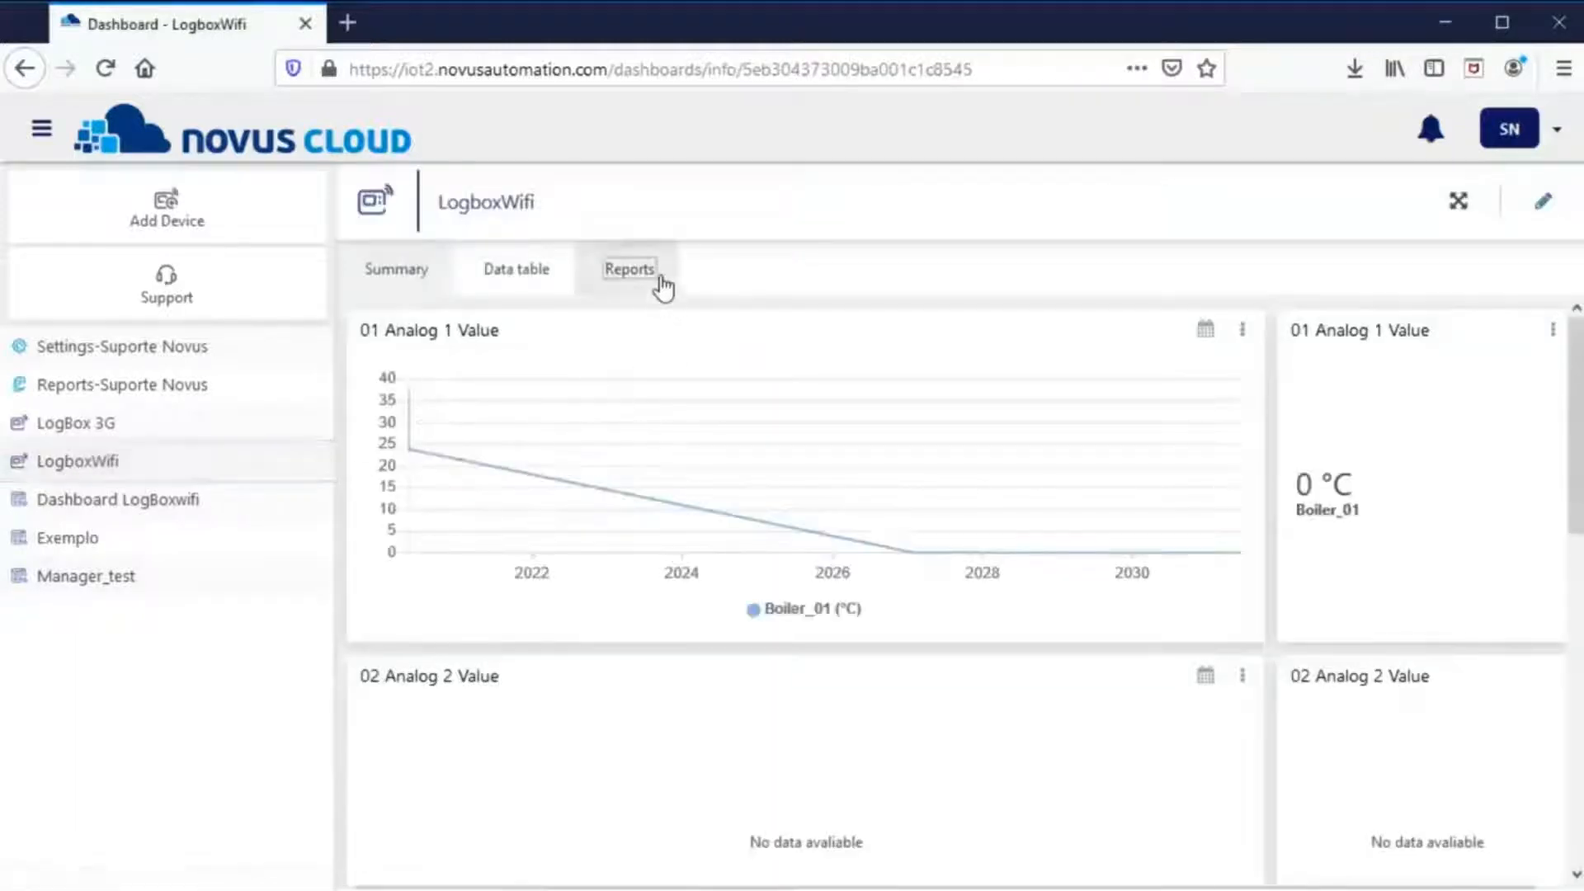
- Start a LogboxWifi report with all variables and ';' as the separator
left_click(655, 284)
left_click(506, 416)
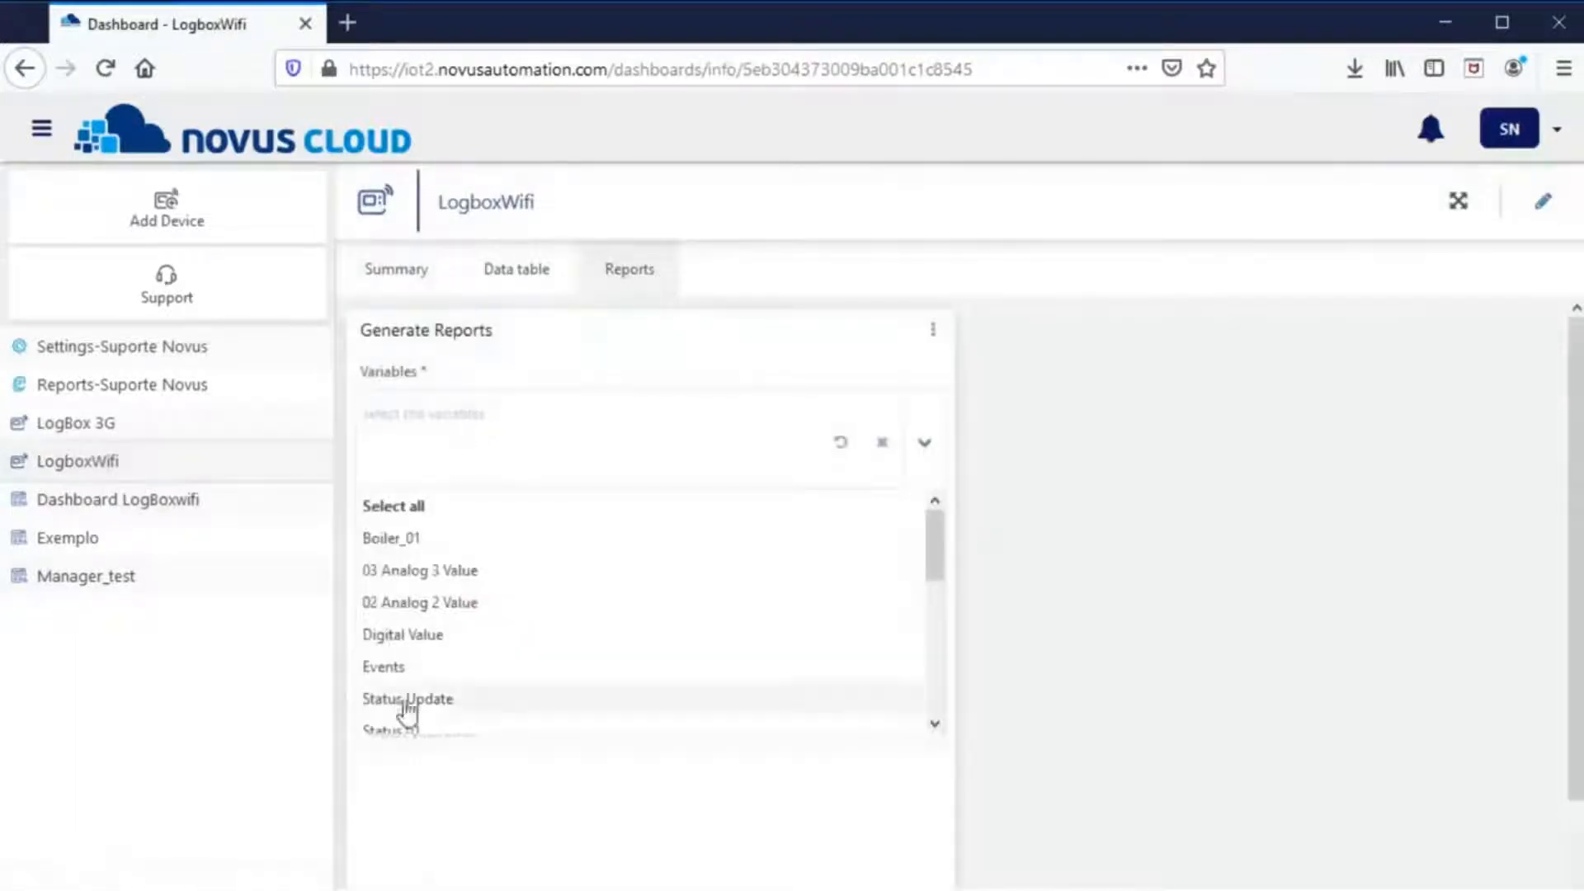
left_click(453, 516)
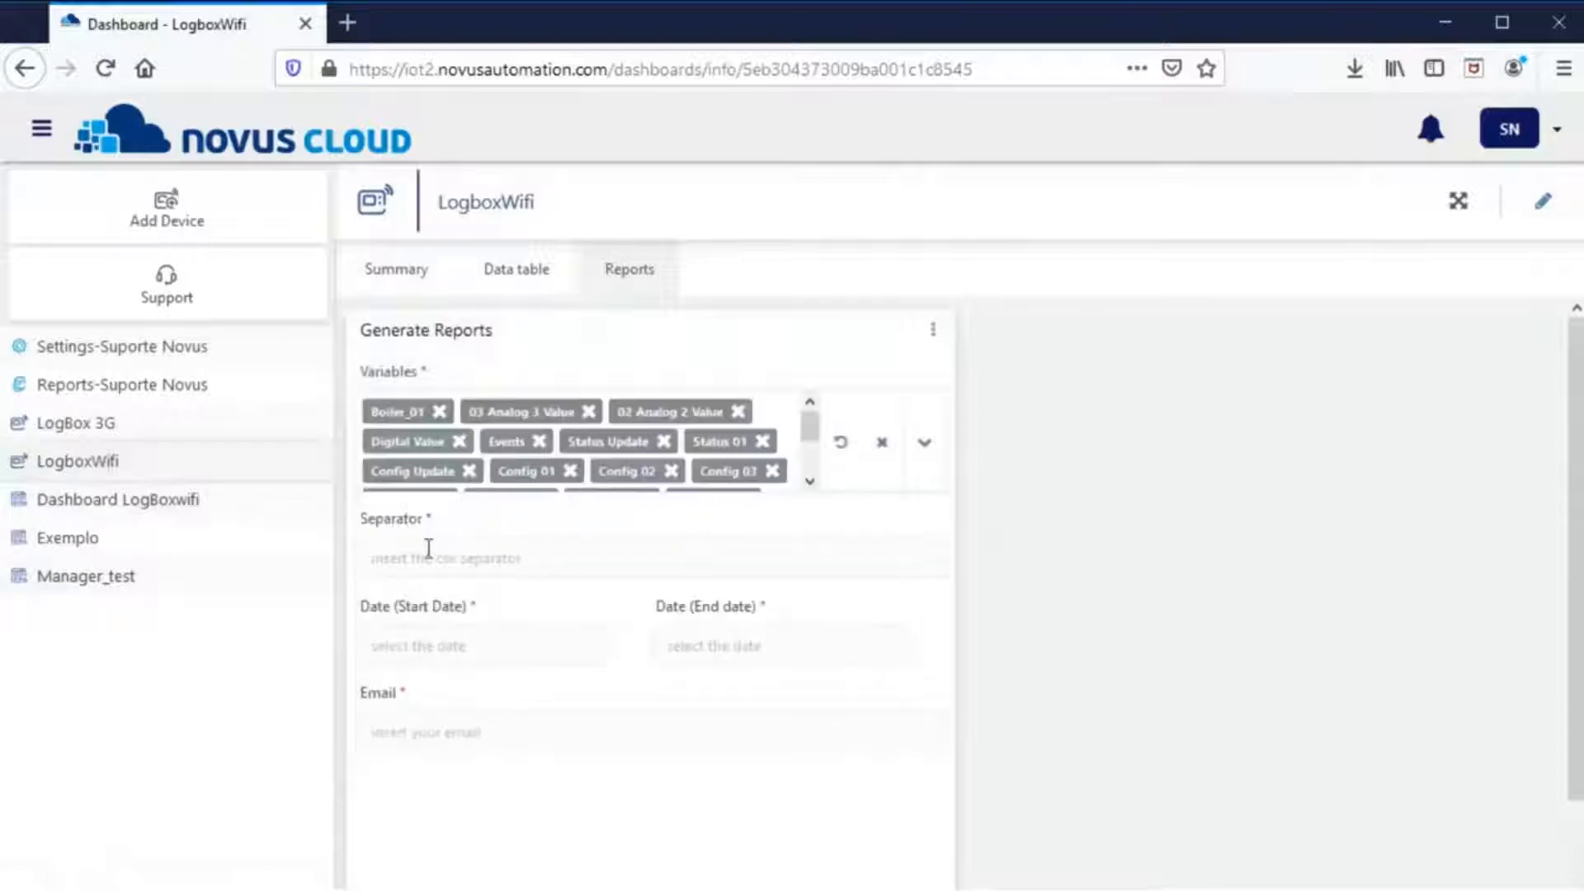
type(";")
- Set dates 11/05/2020 to 12/05/2020, enter the support e-mail, and generate the report
left_click(433, 644)
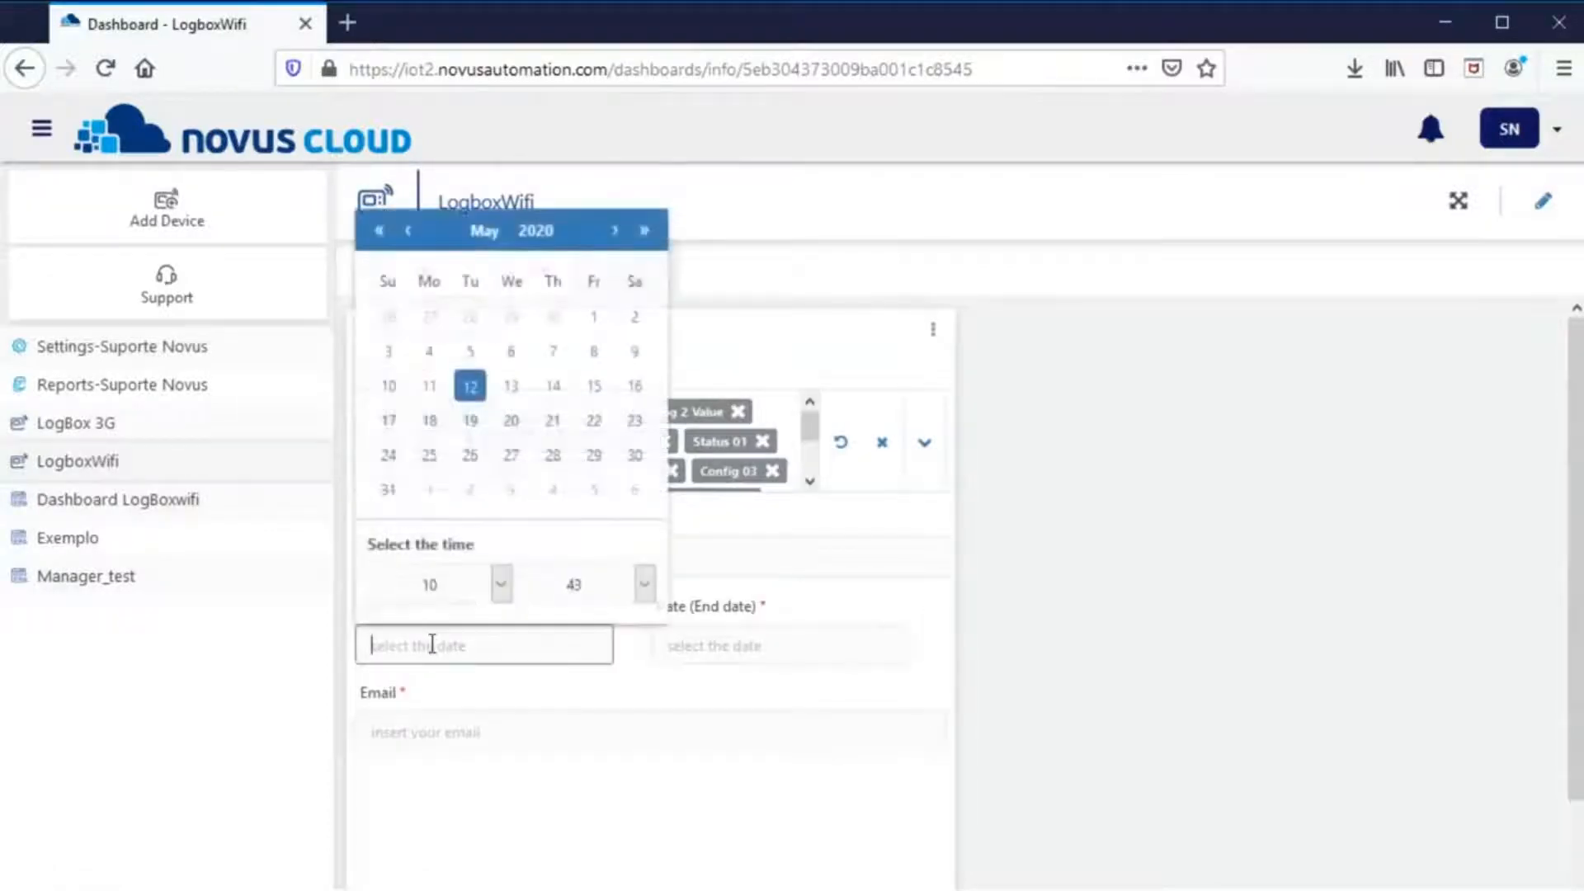
left_click(437, 392)
left_click(670, 654)
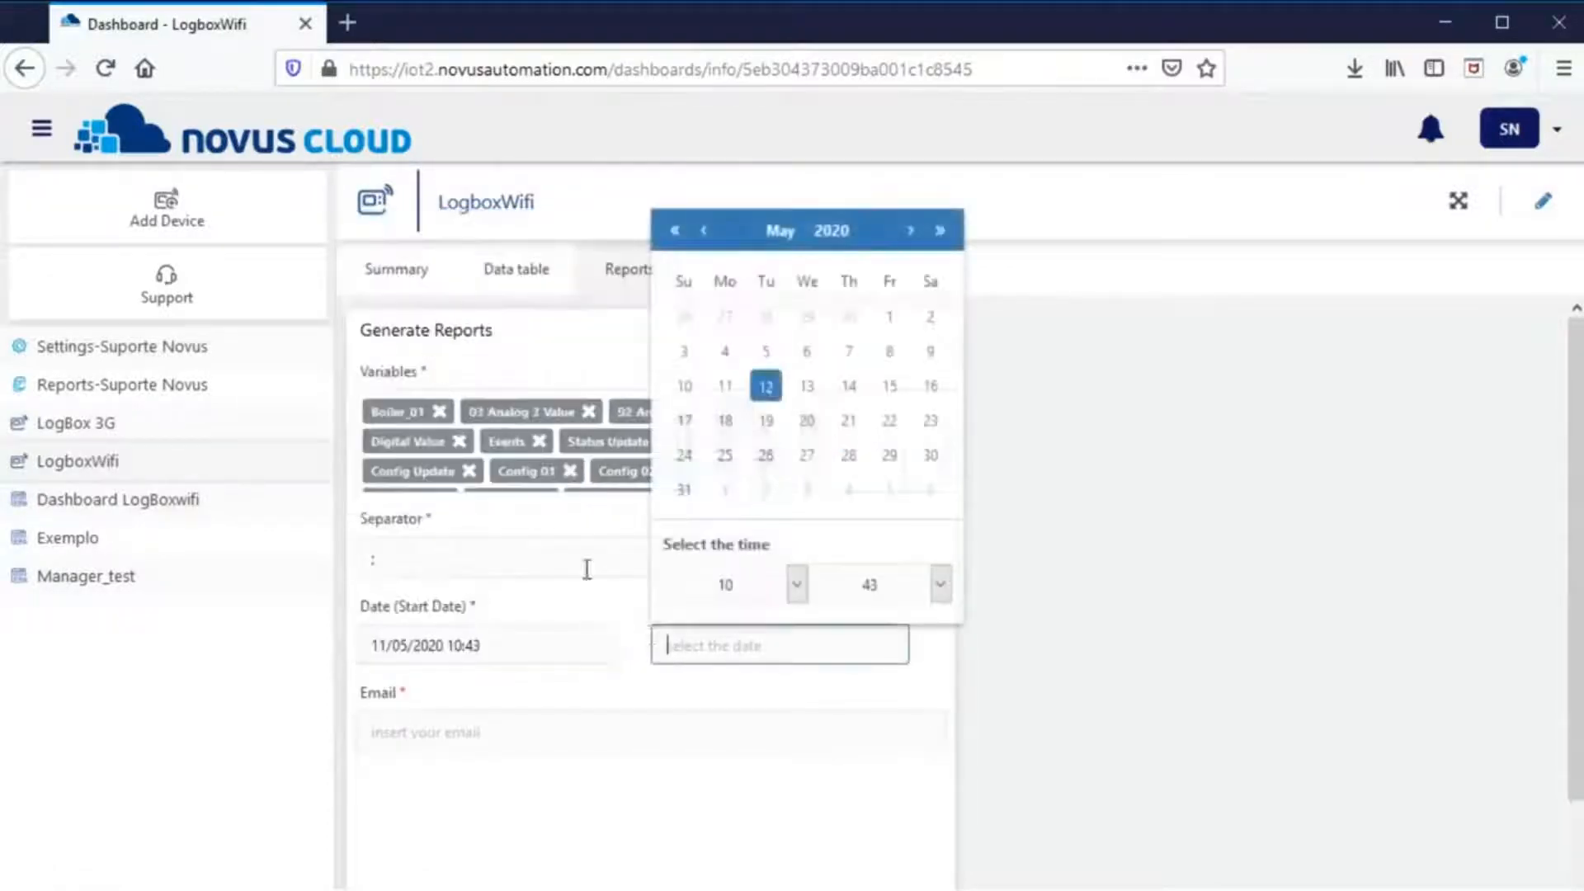
left_click(757, 406)
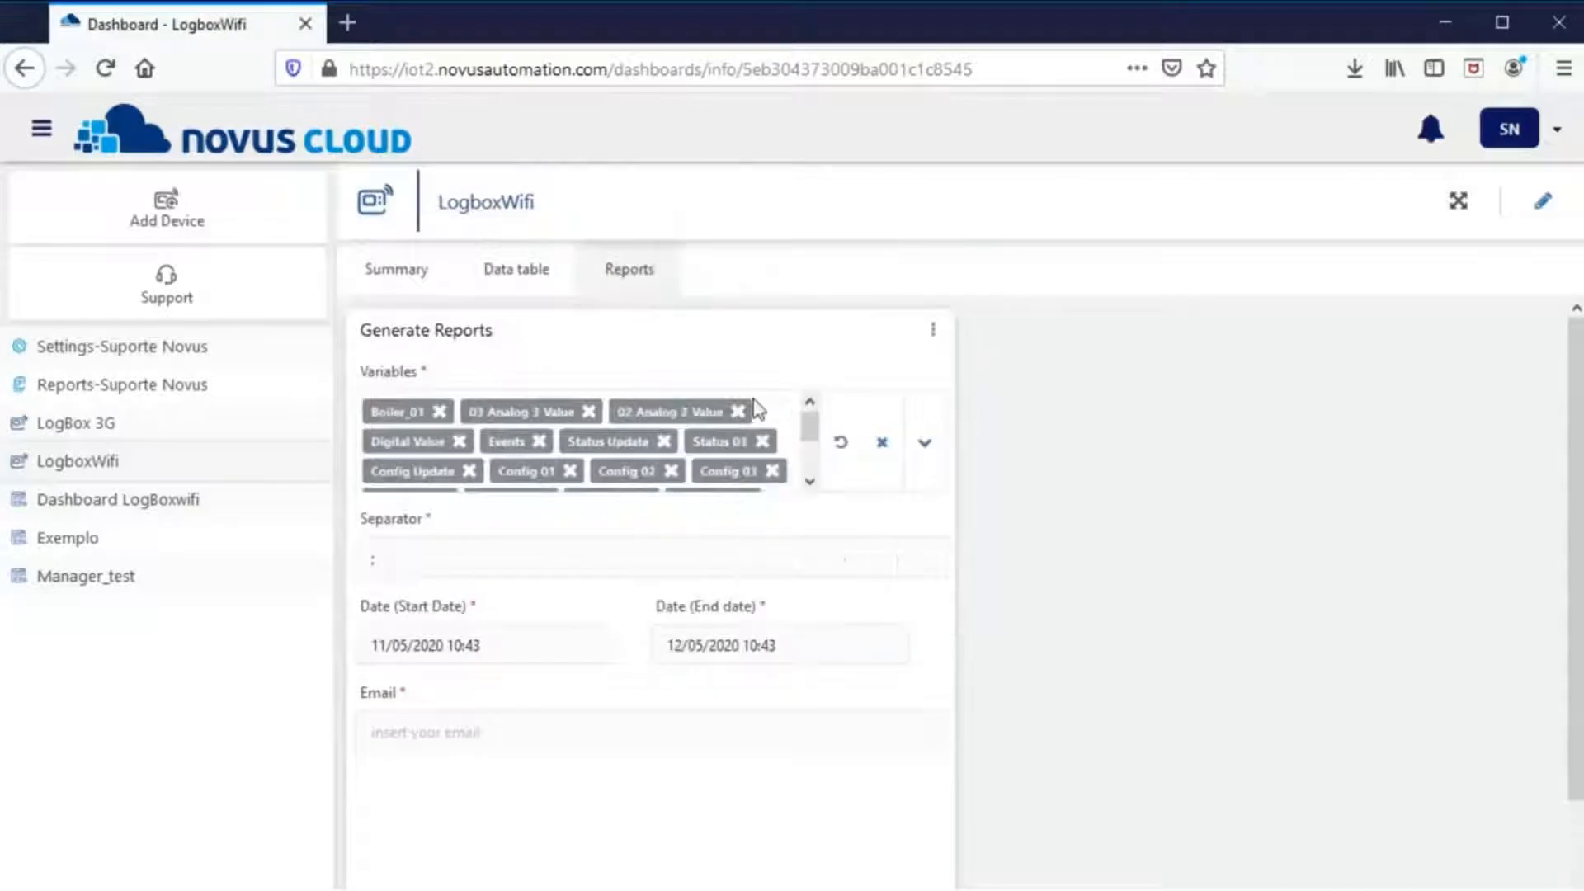
left_click(435, 730)
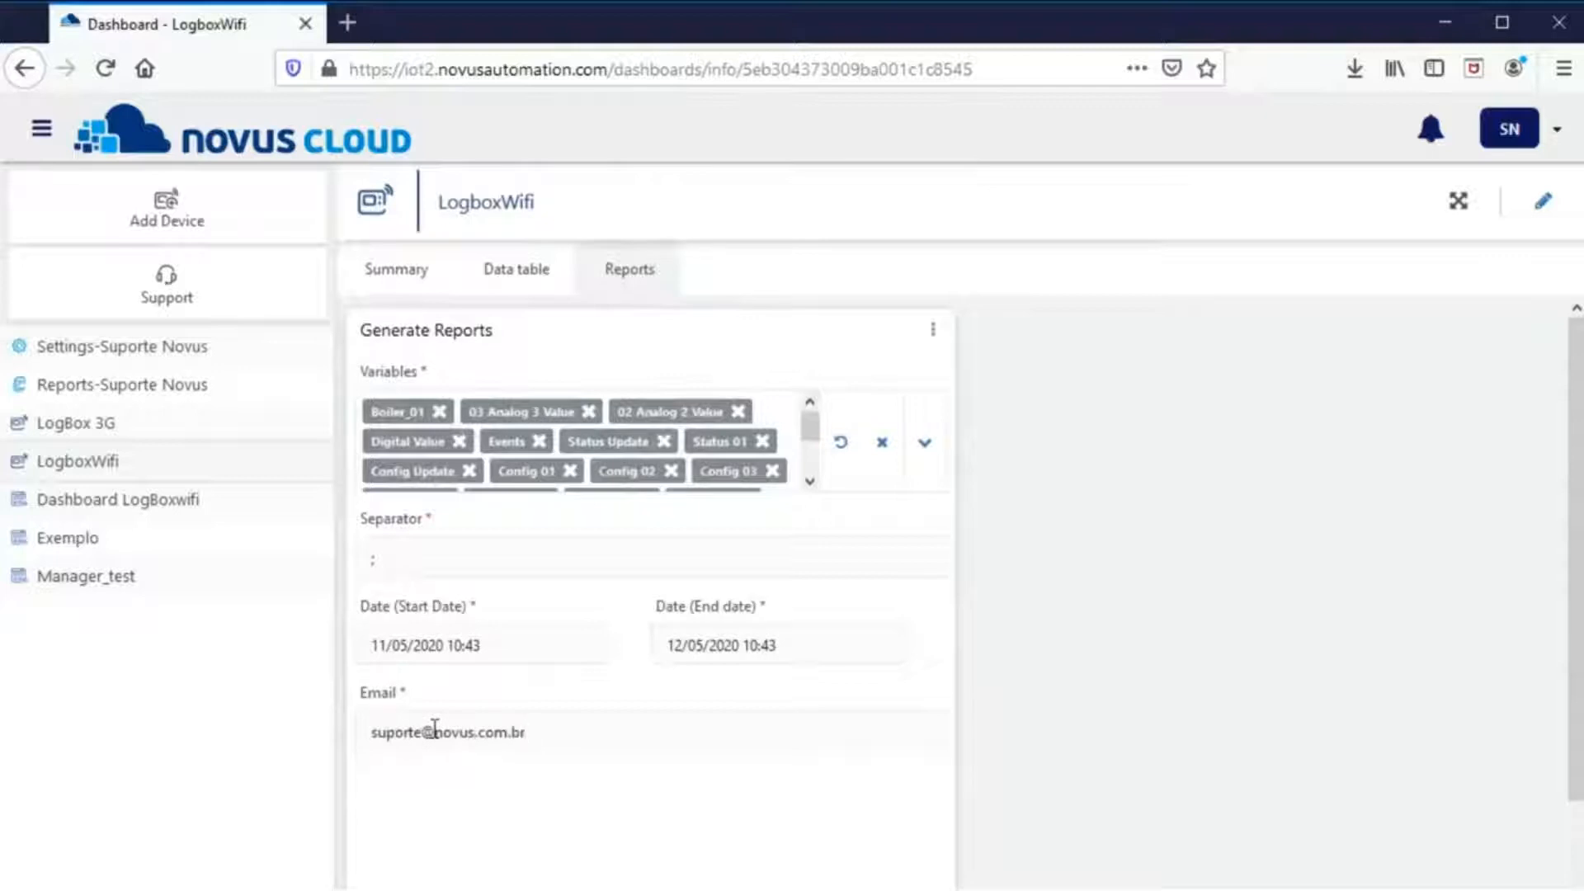
scroll(537, 651, "down", 2)
left_click(862, 866)
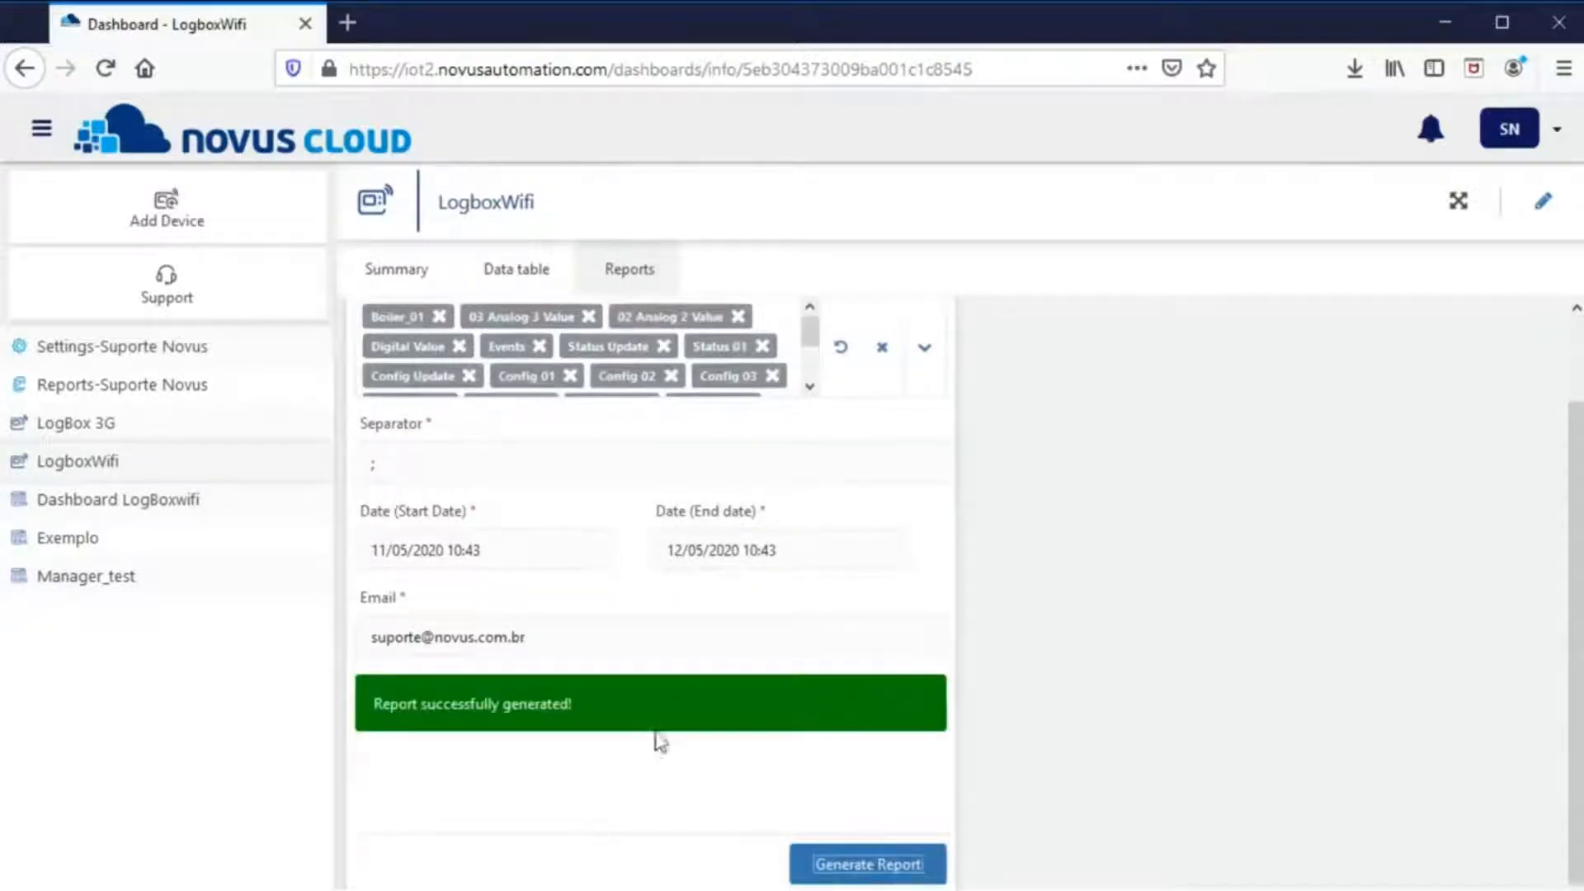
scroll(805, 643, "up", 2)
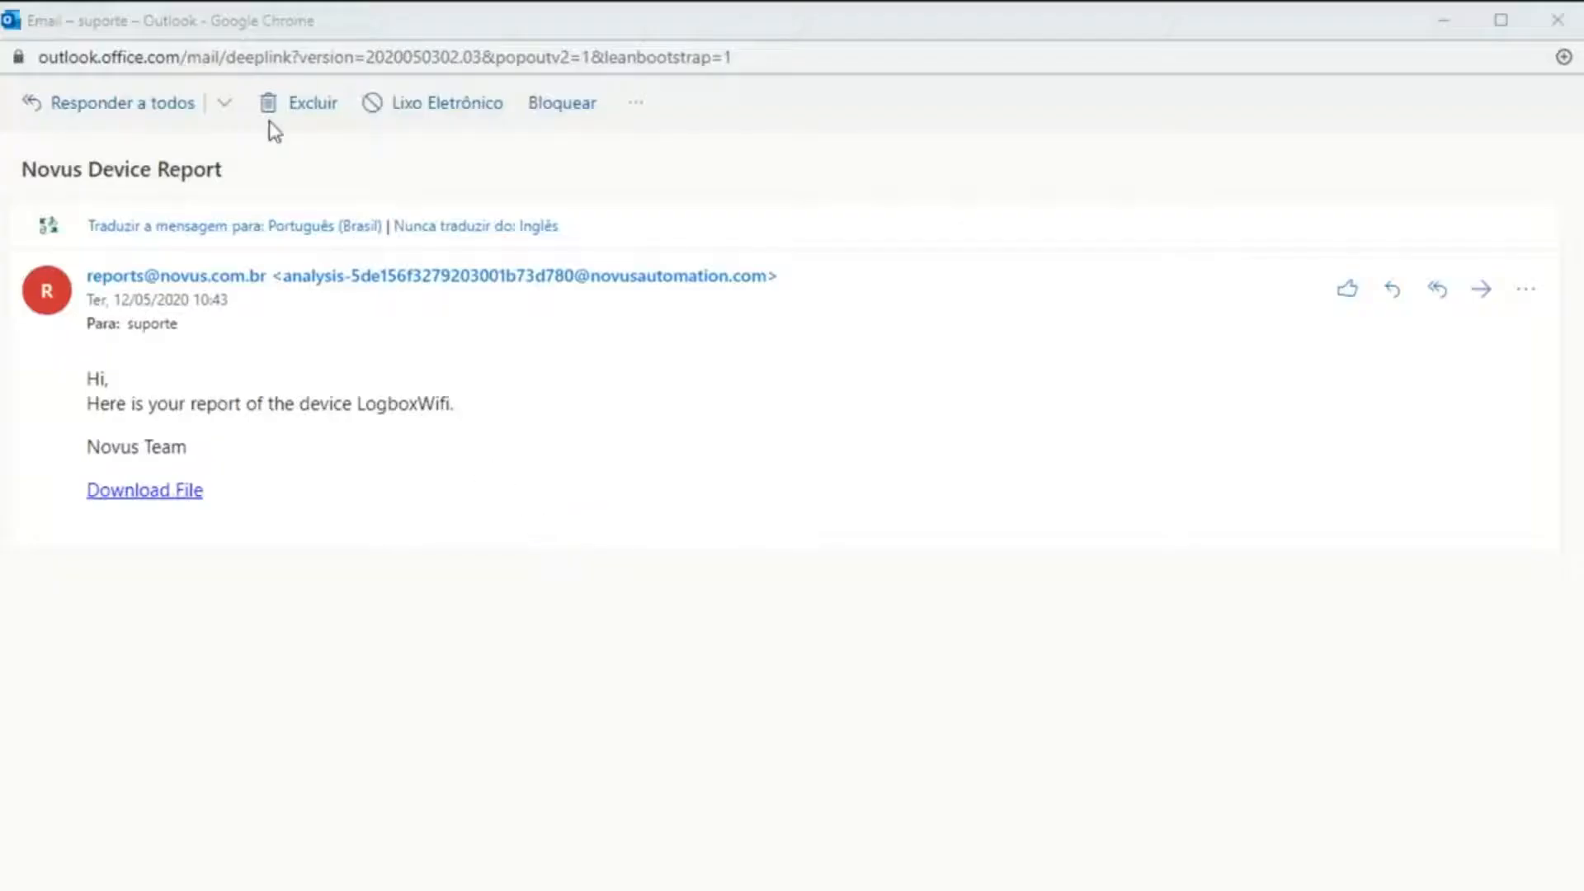
- Download the LogboxWifi report file from the Novus Device Report e-mail
left_click(184, 503)
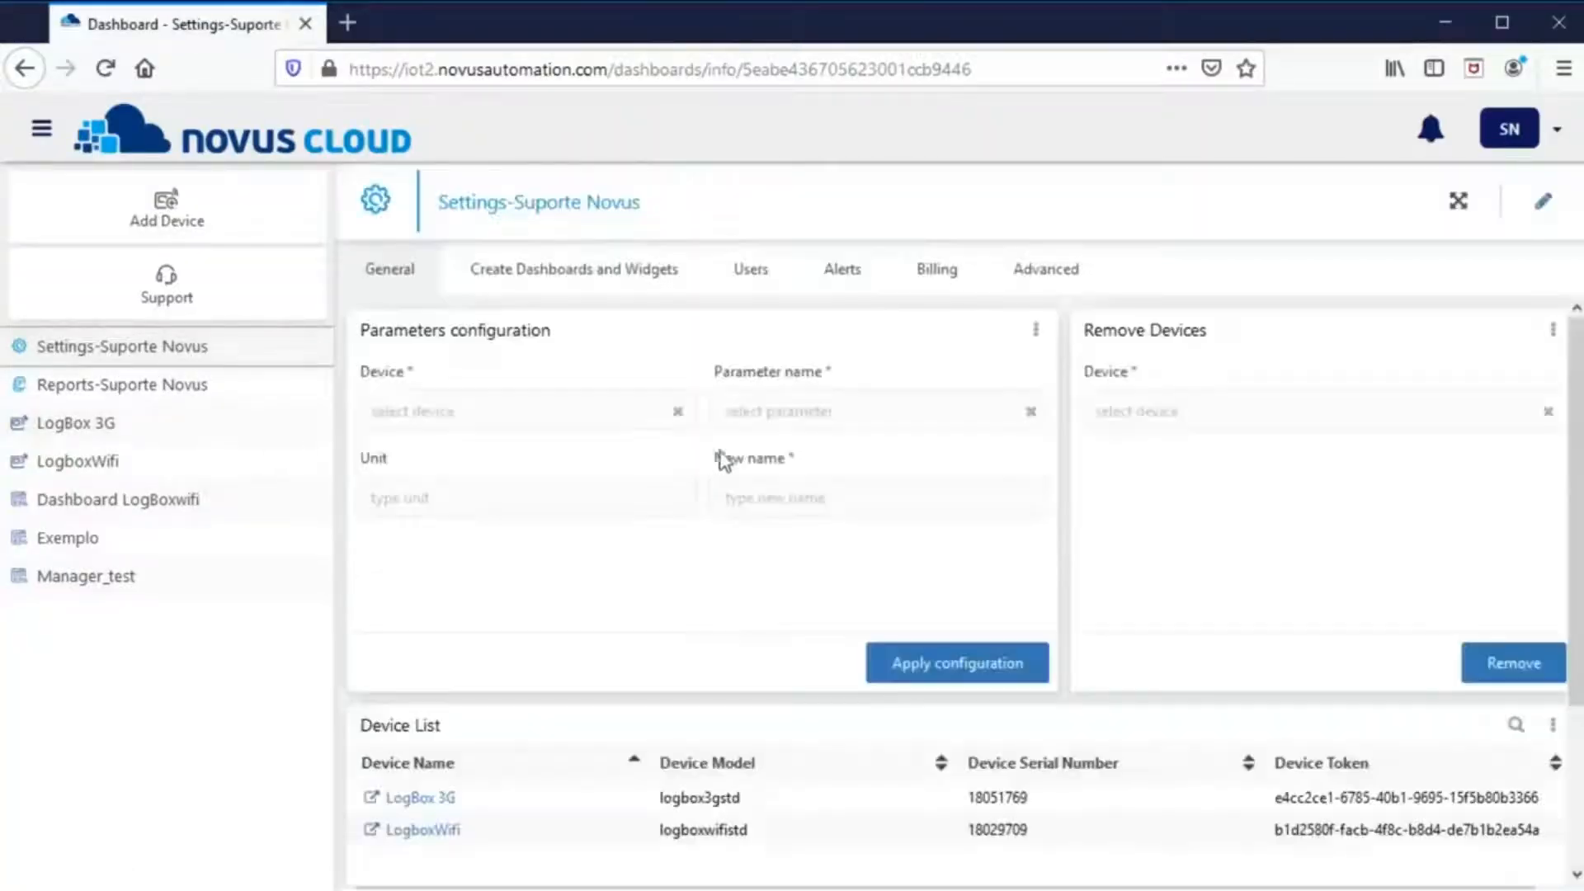
- In Alerts, add contact Suporte Novus with surname and the support e-mail address
left_click(842, 283)
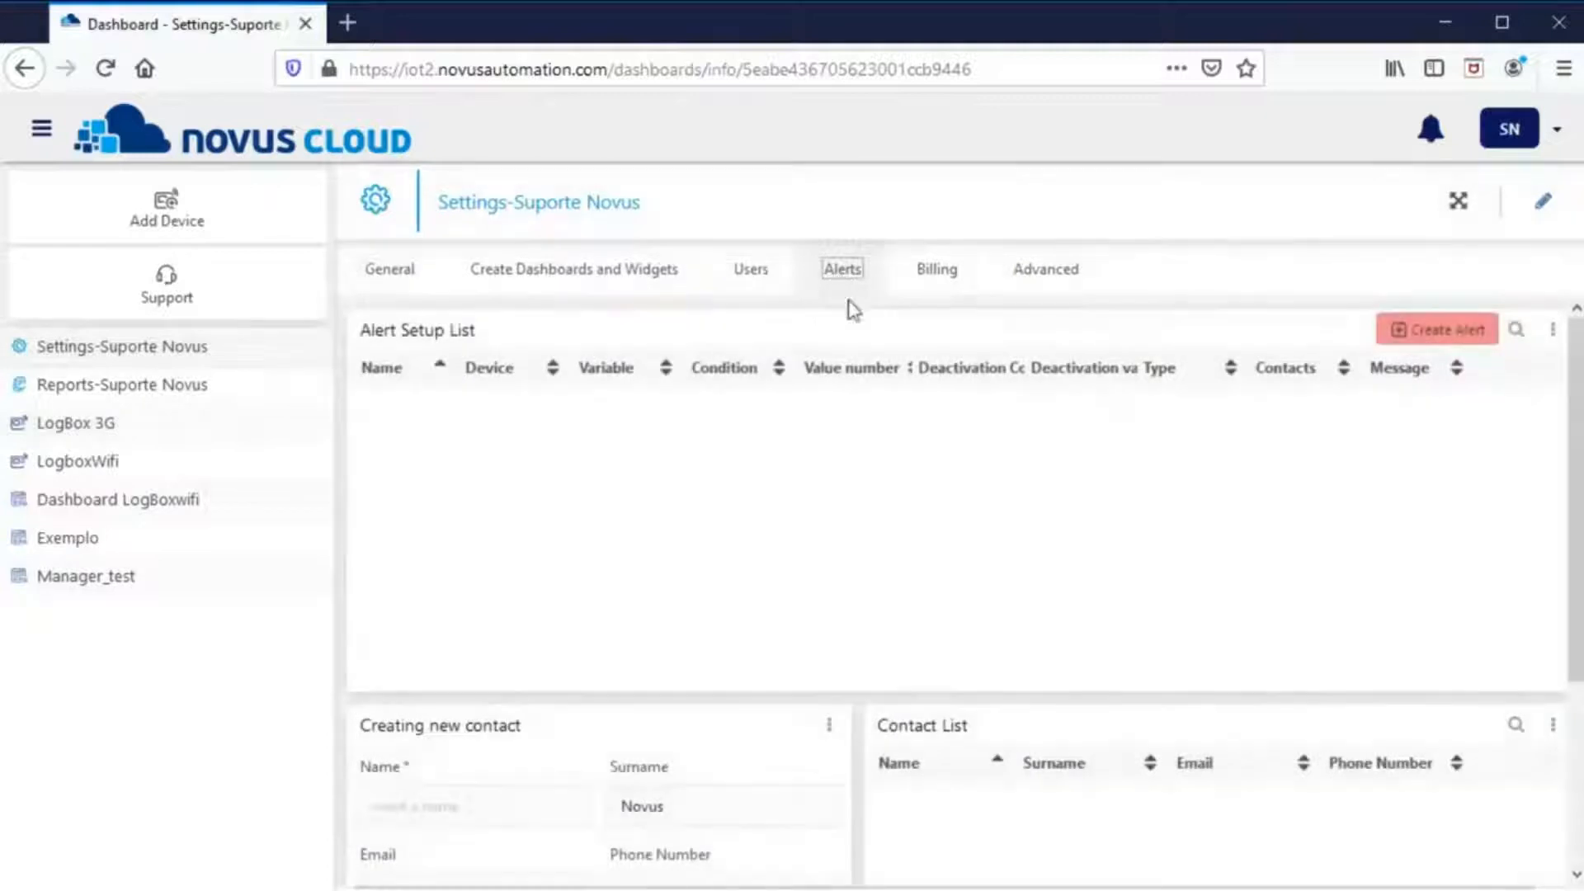
left_click_drag(403, 727, 537, 735)
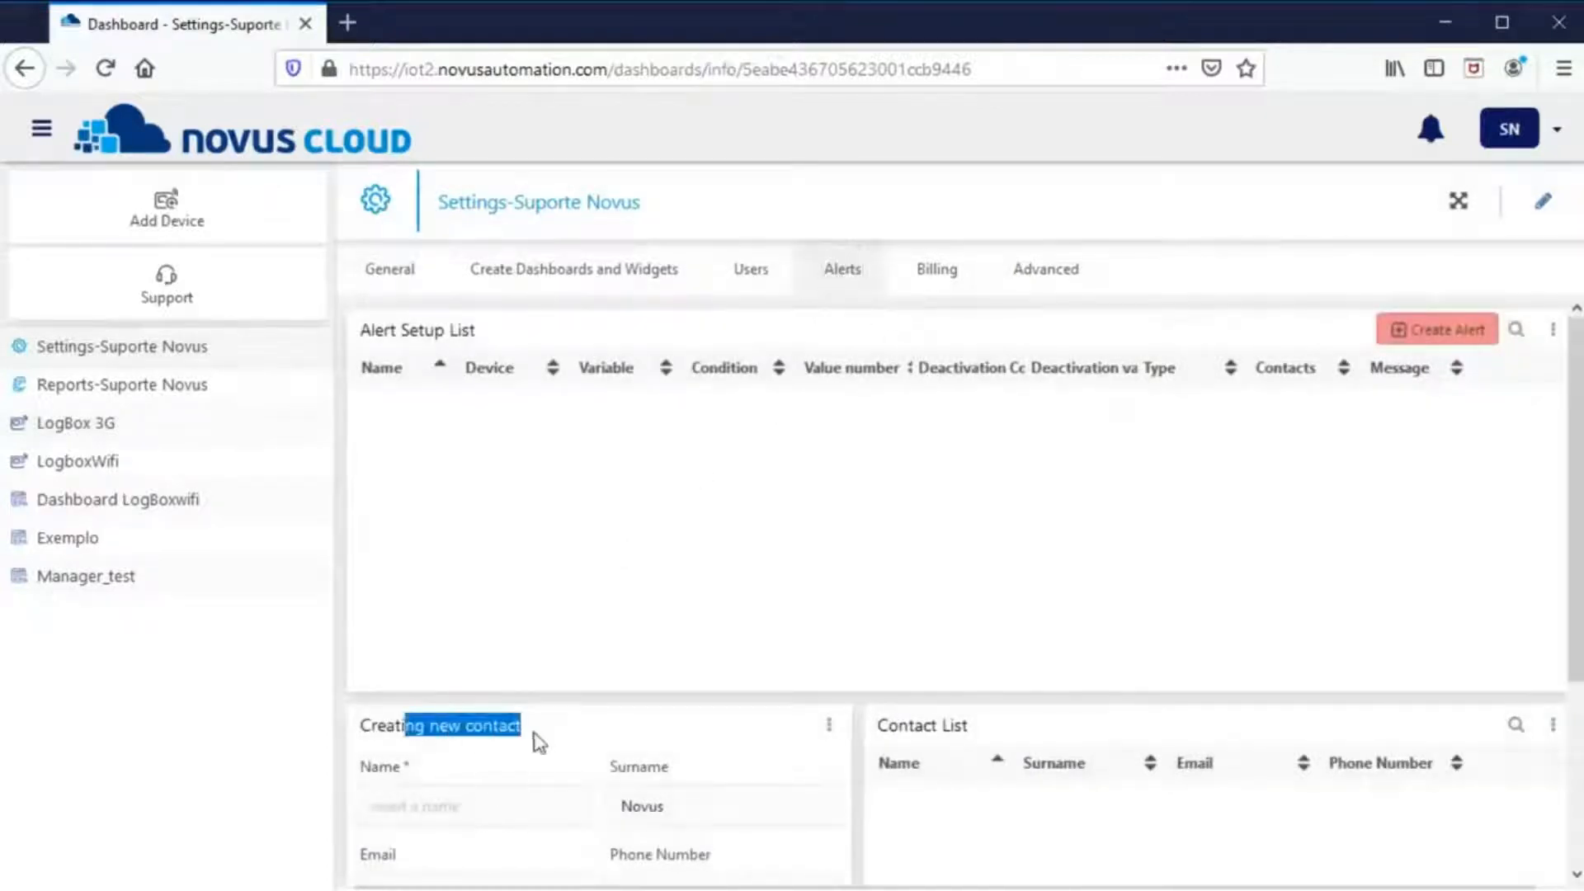
scroll(542, 732, "down", 3)
left_click(490, 578)
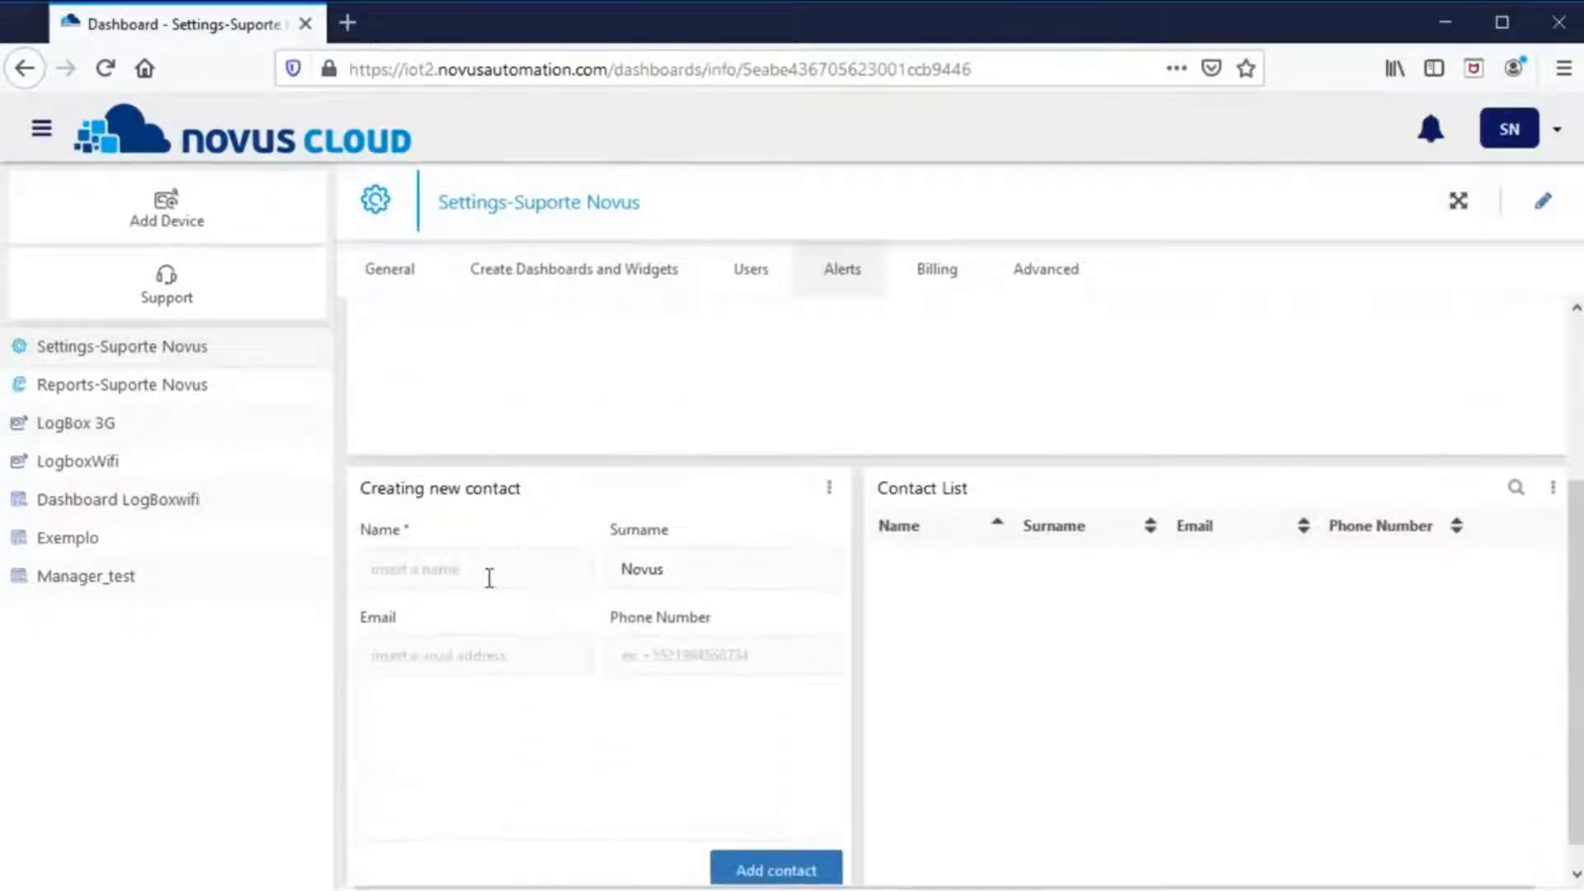
type("Suporte")
key("Tab")
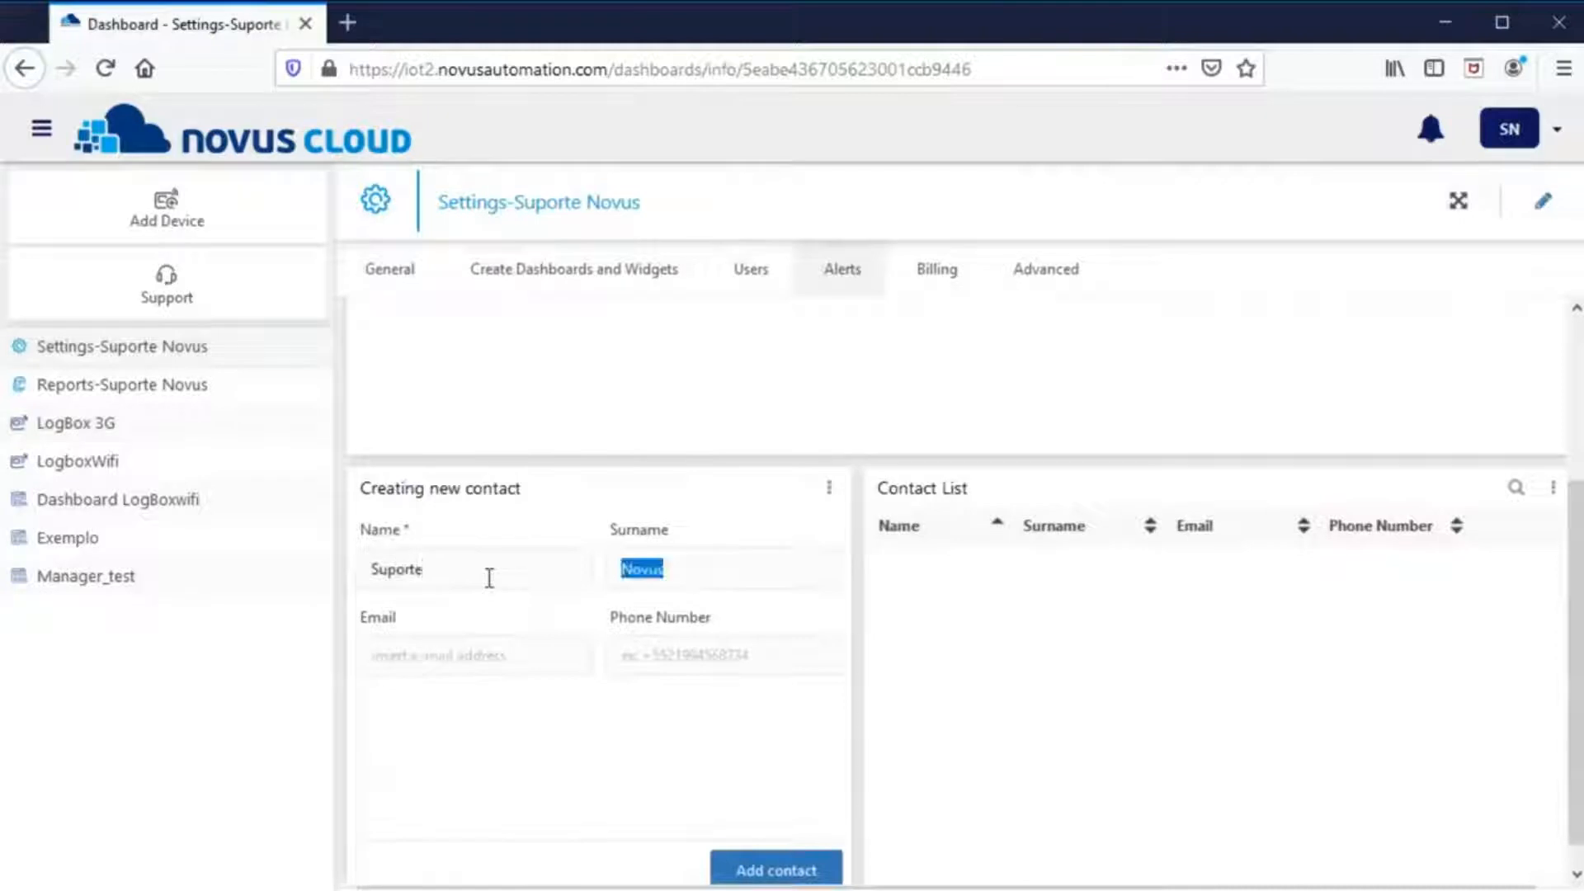
key("Tab")
type("su")
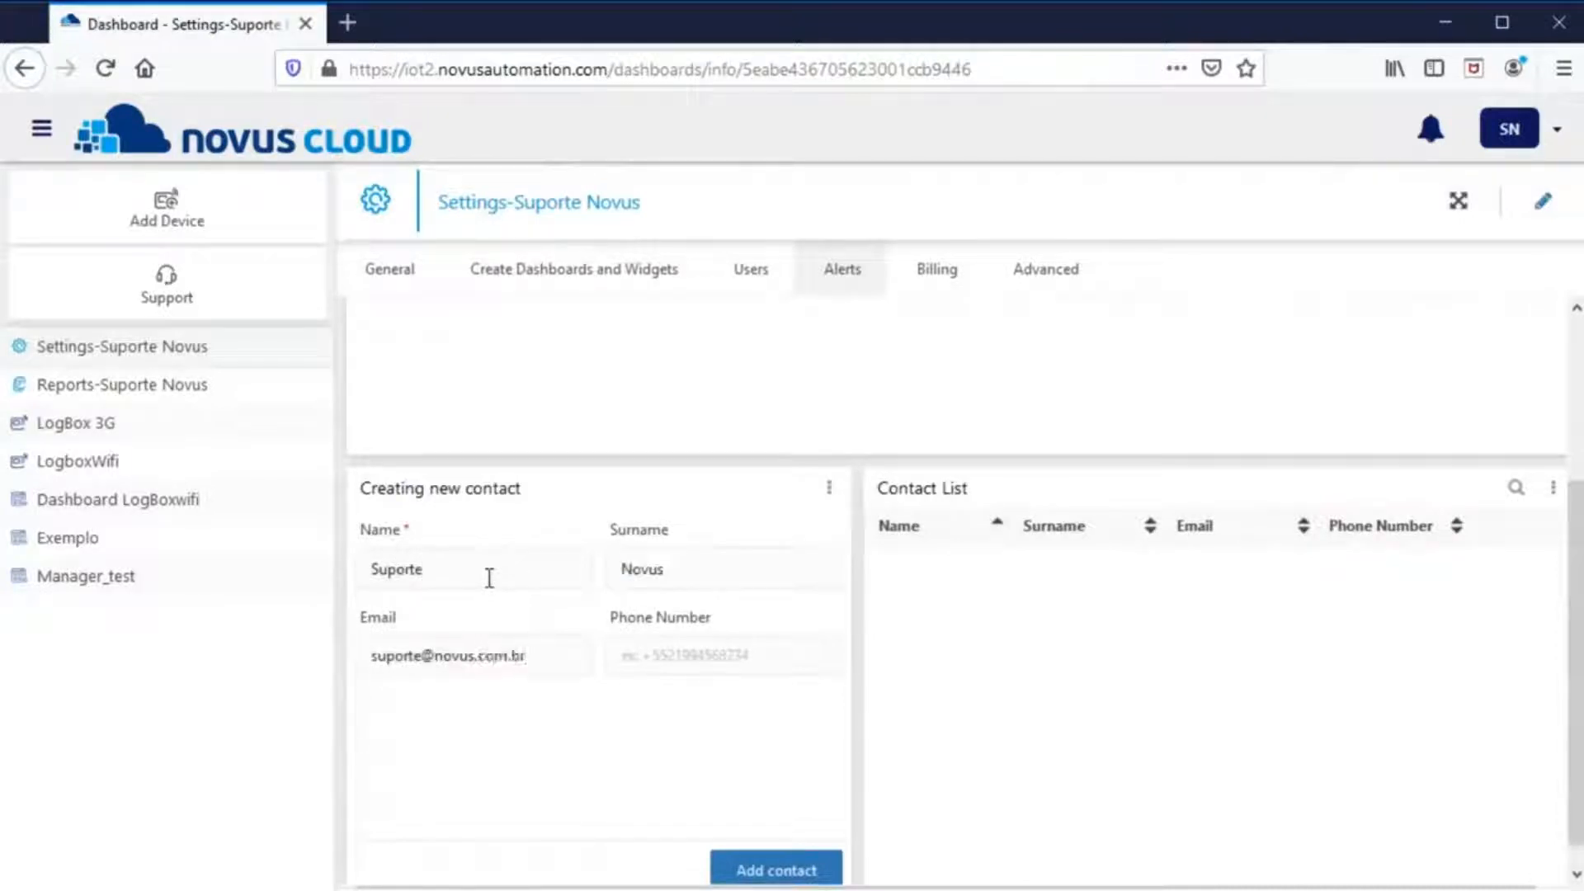
left_click(777, 868)
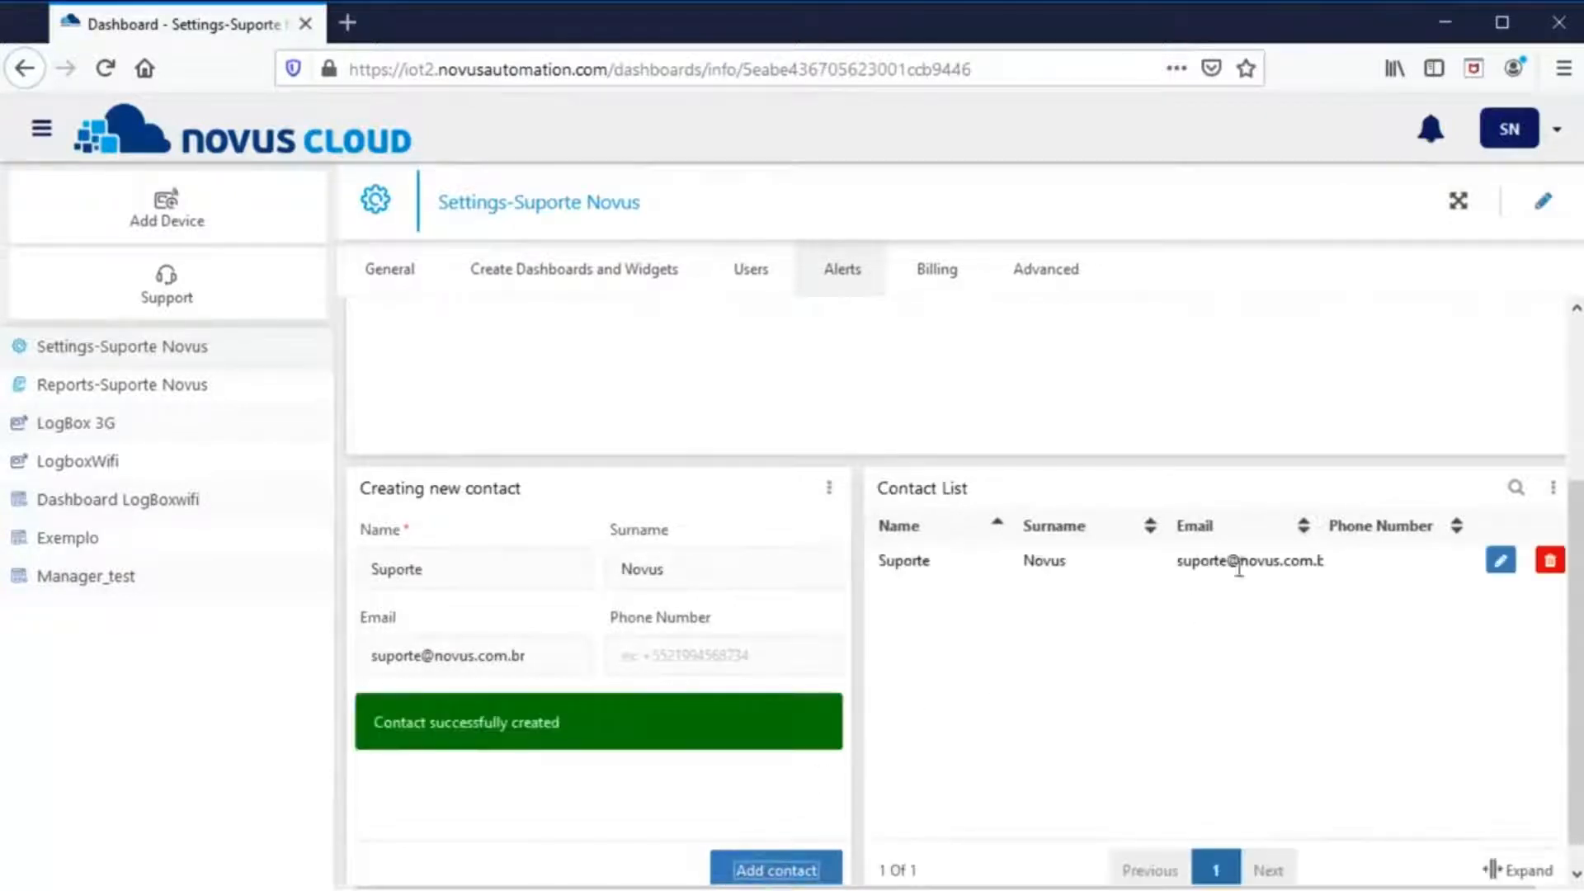
left_click_drag(1205, 569, 1295, 565)
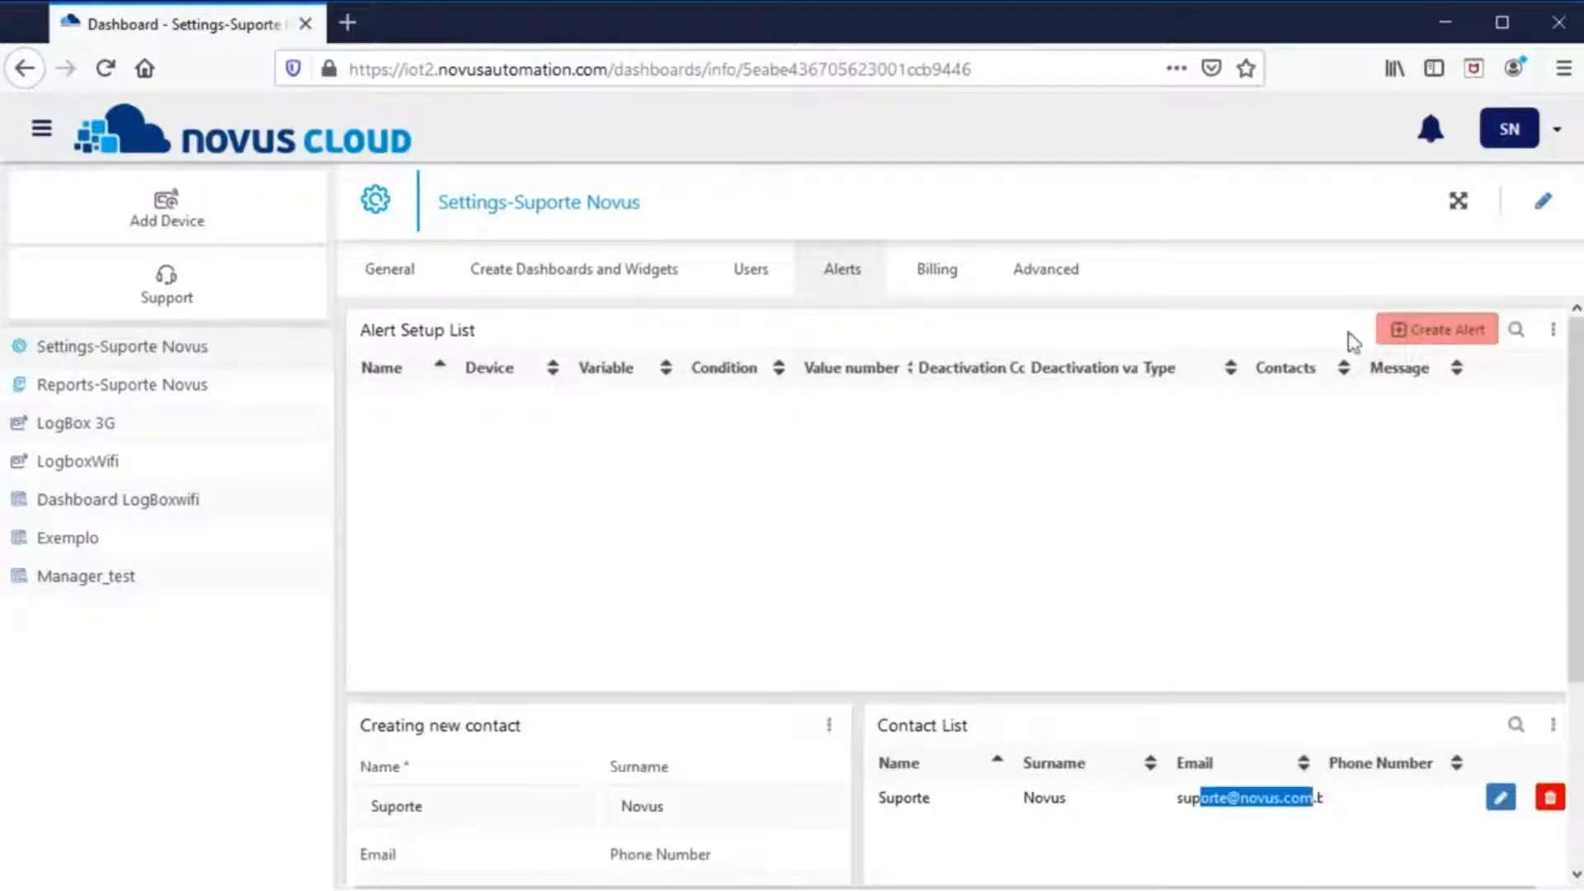
- Create alert Logbox-3G_CH1 on LogBox 3G Analog 1 Value, activating above 35
left_click(1407, 334)
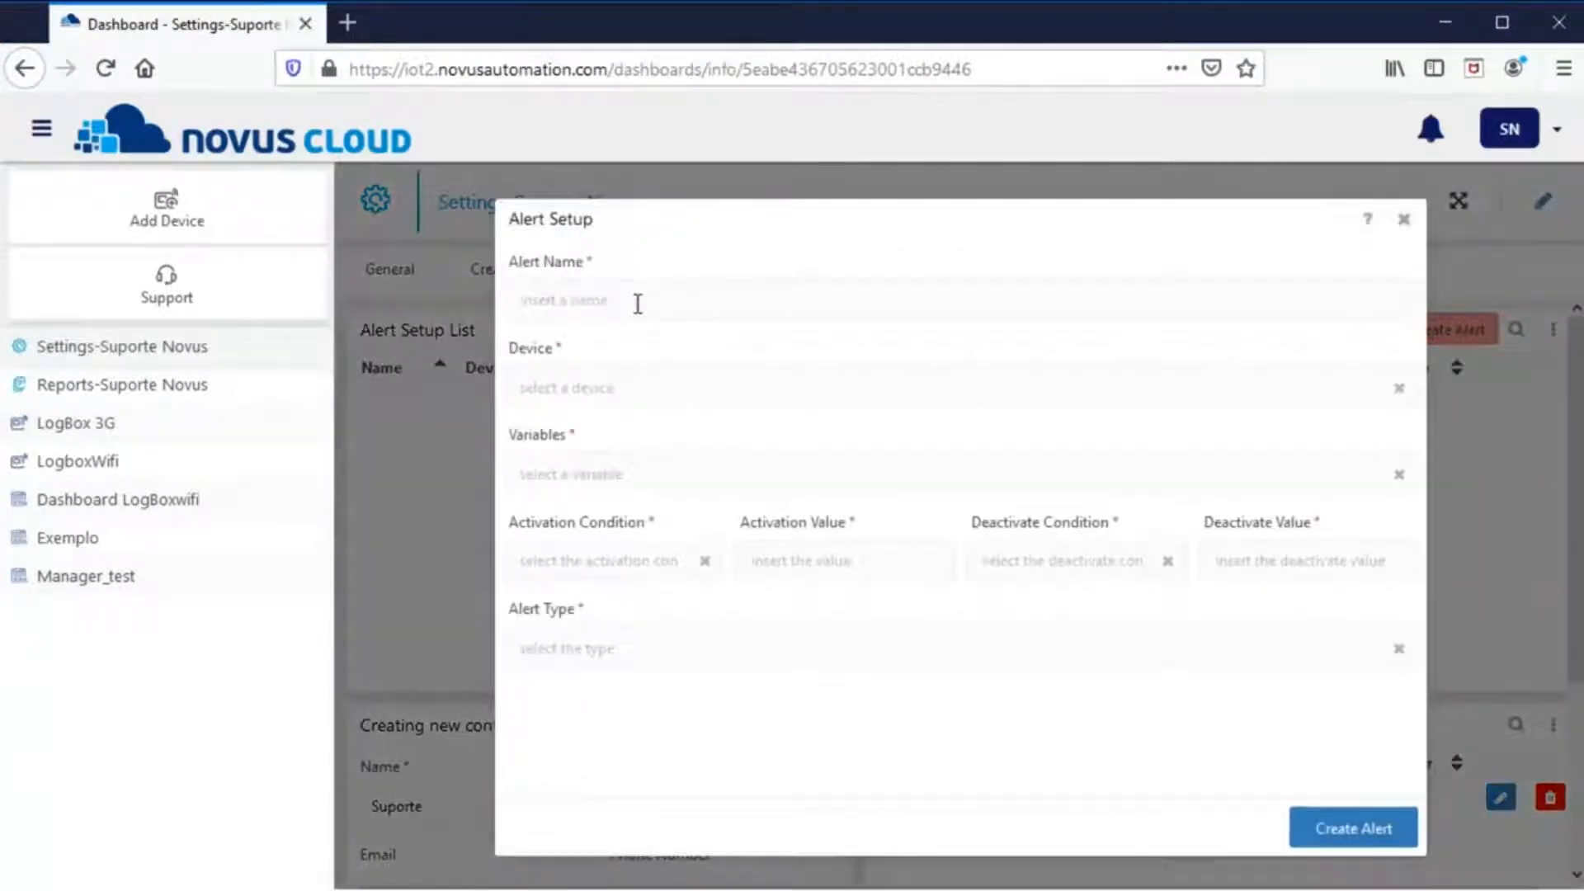
type("Logbox-3G_CH1")
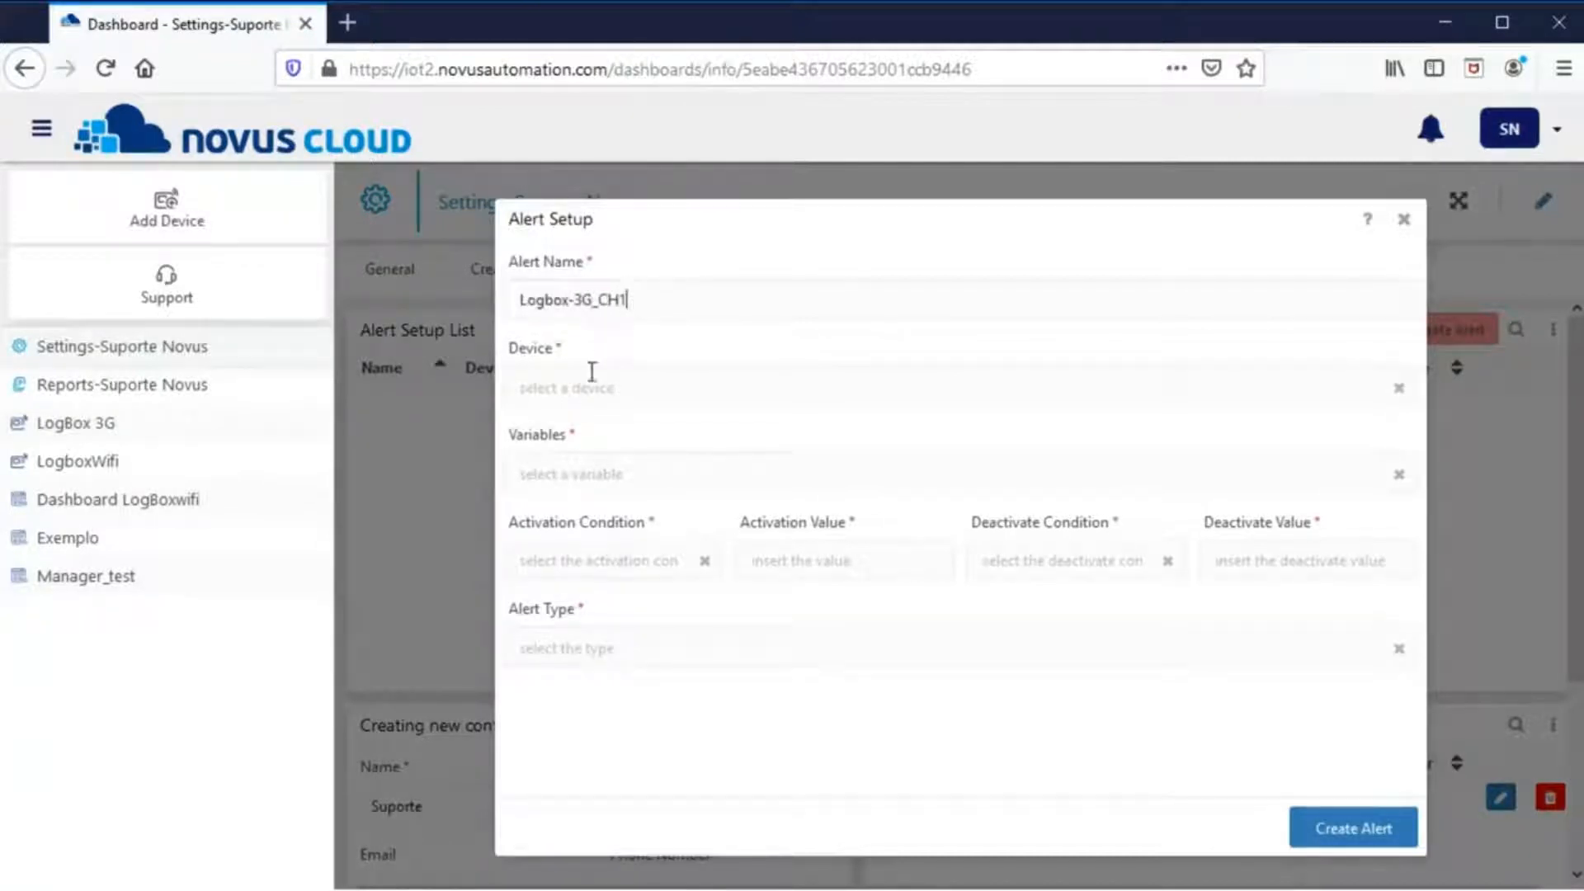
left_click(591, 381)
left_click(587, 423)
left_click(593, 467)
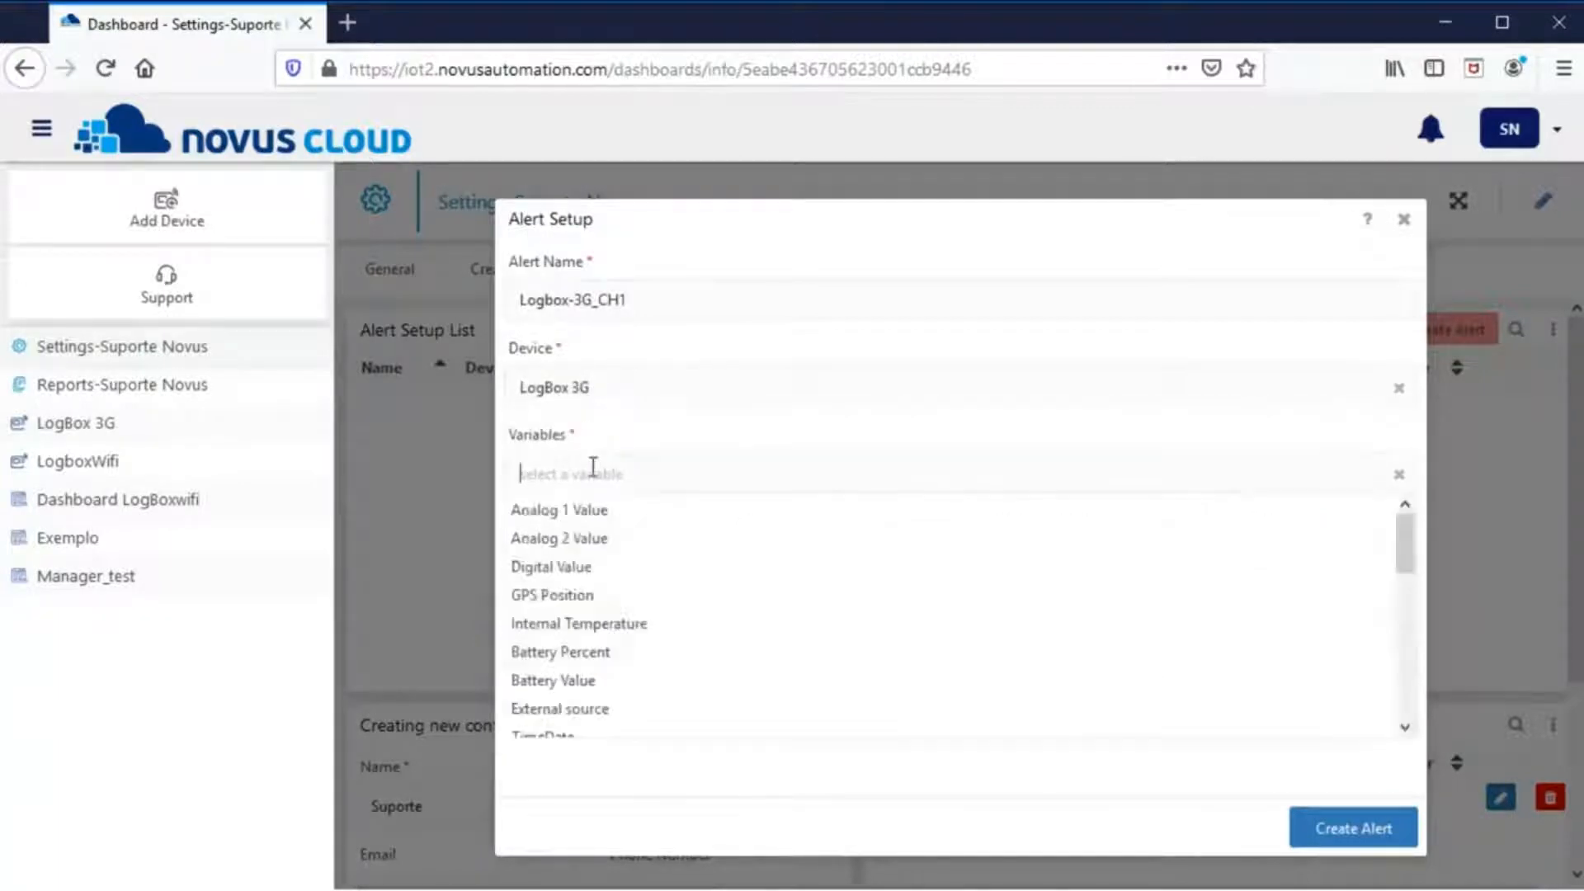
left_click(591, 510)
left_click(582, 558)
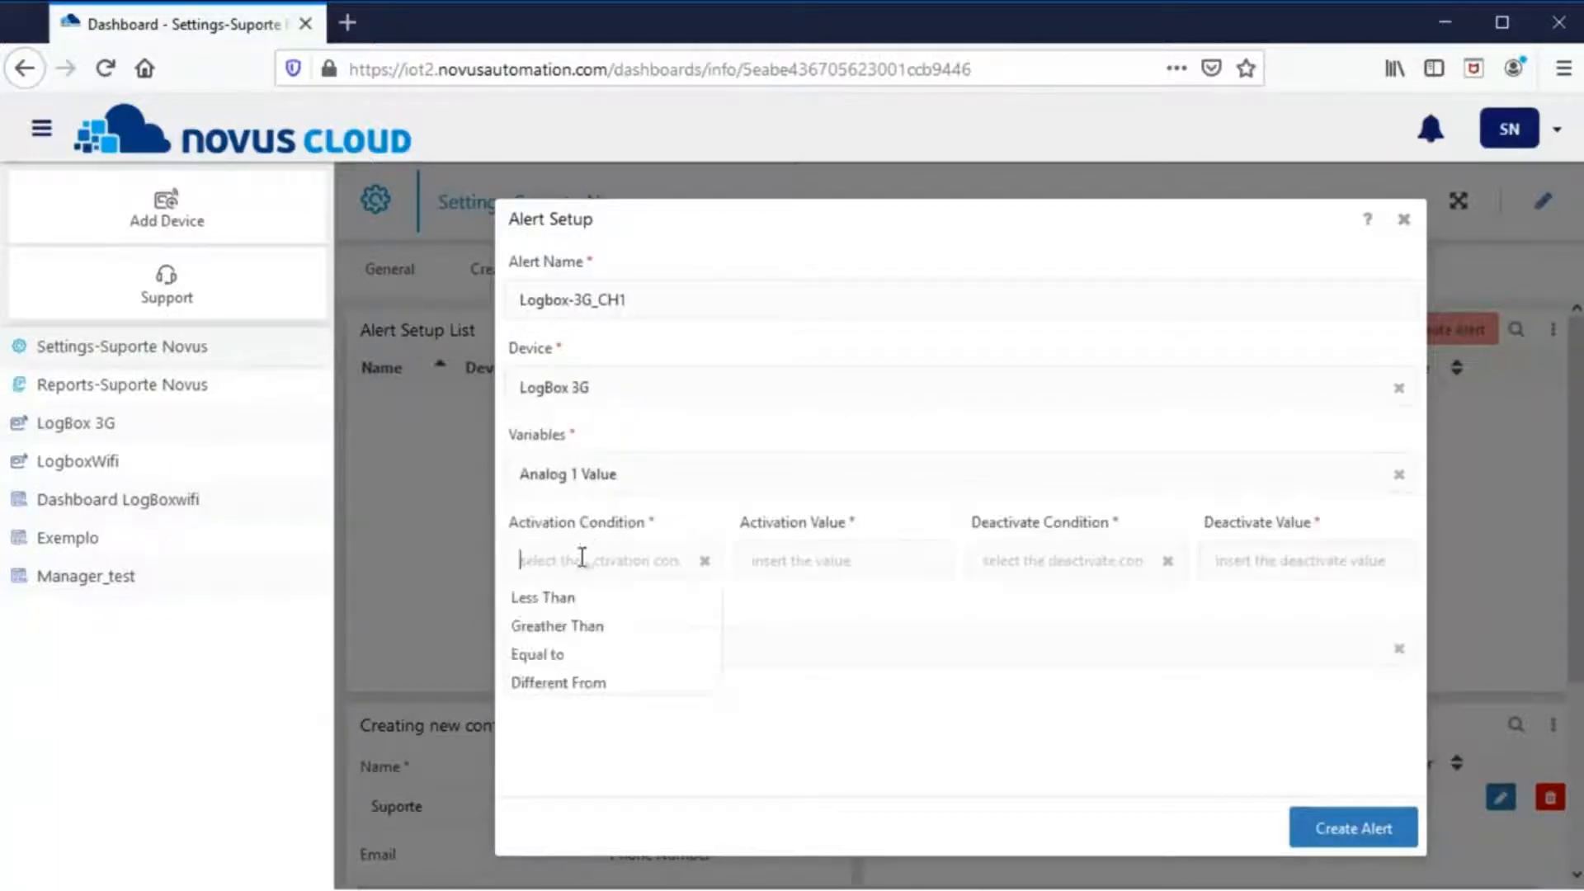
left_click(586, 627)
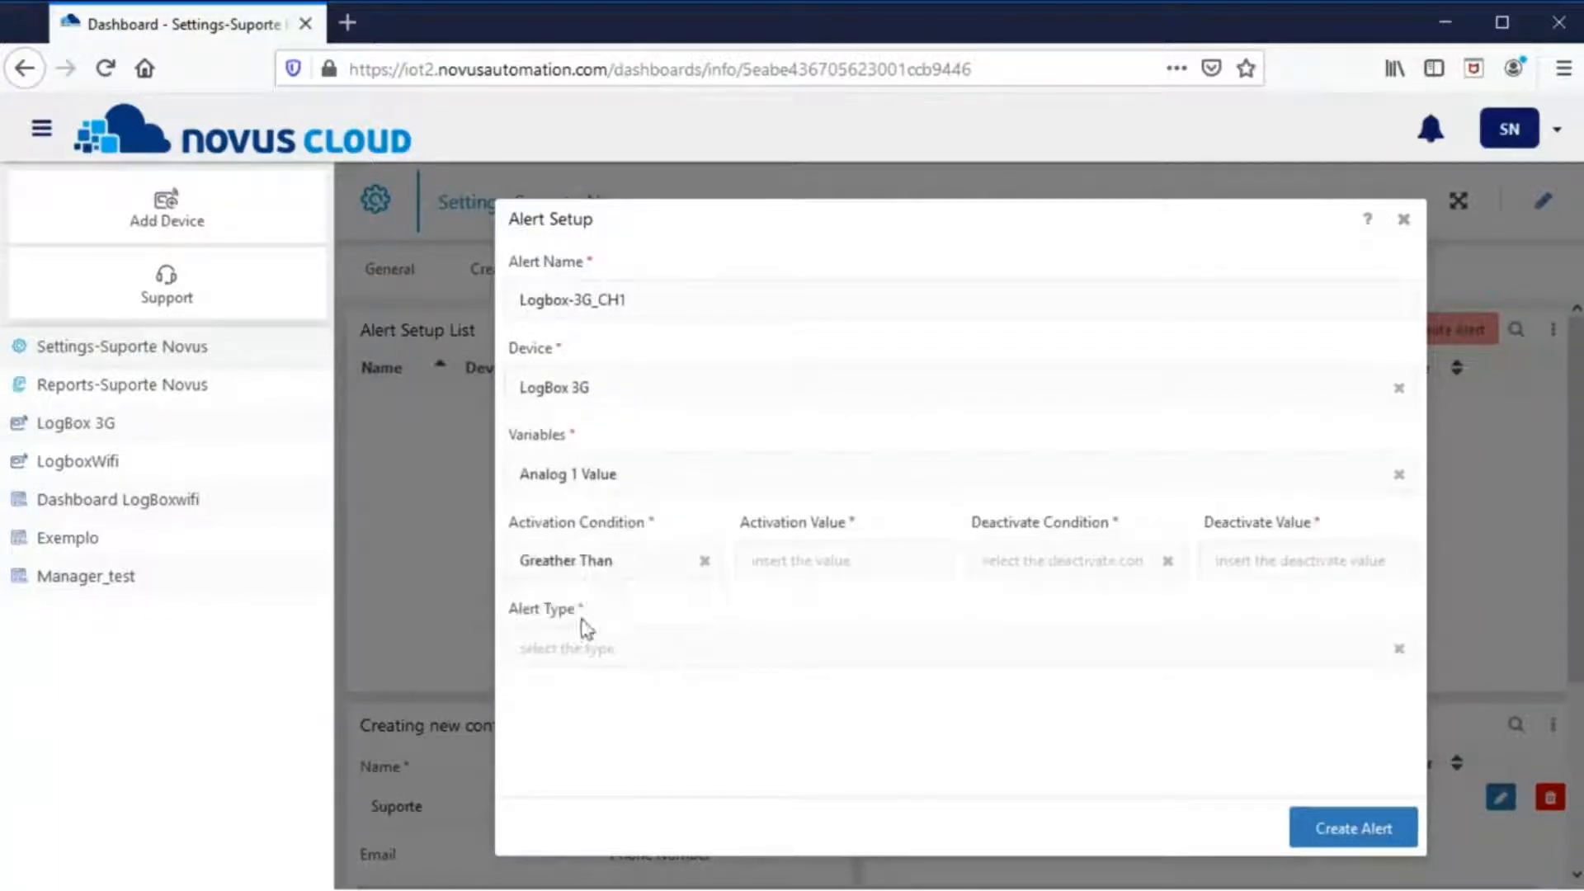
left_click(821, 561)
type("35")
- Clear the alert below 33, e-mail it to the Suporte contact with message 'Greater than', and create it
left_click(1059, 562)
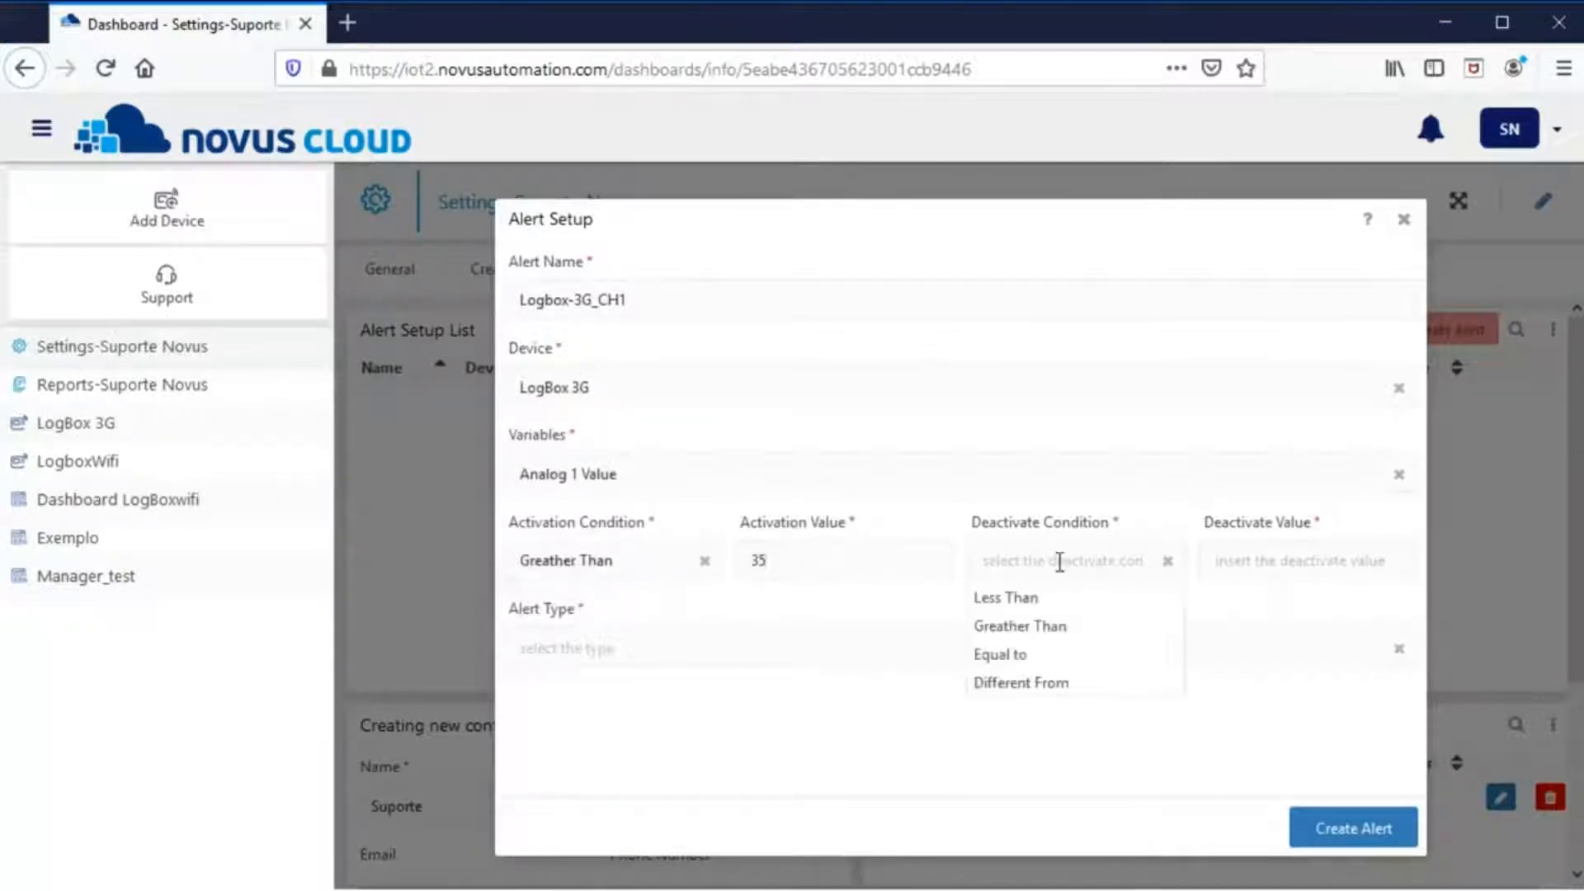
left_click(1037, 601)
left_click(1298, 564)
type("33")
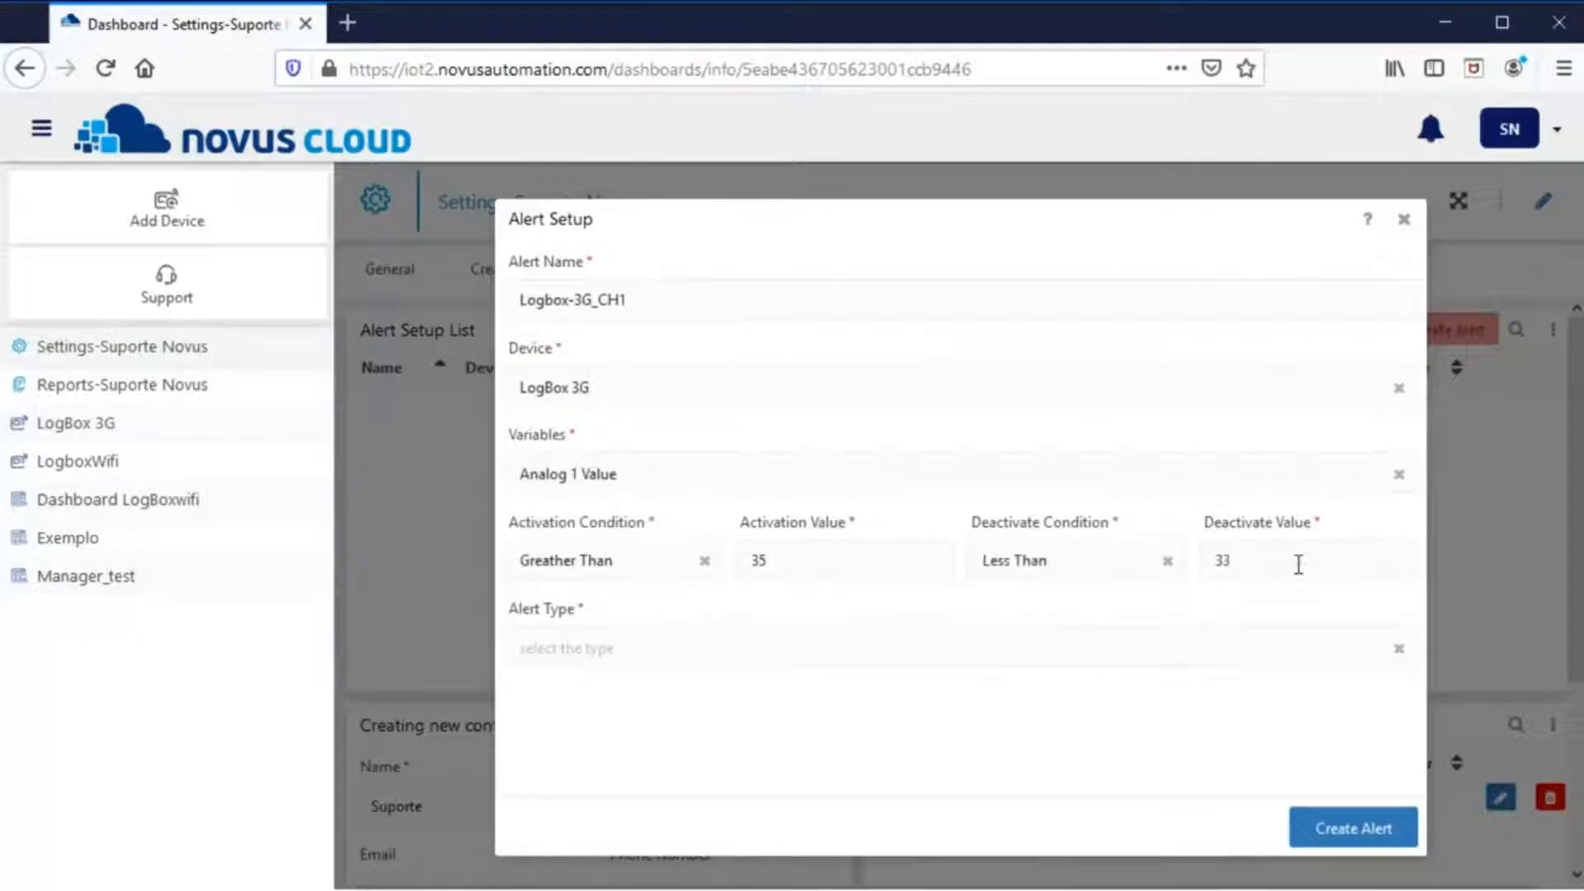
left_click(901, 639)
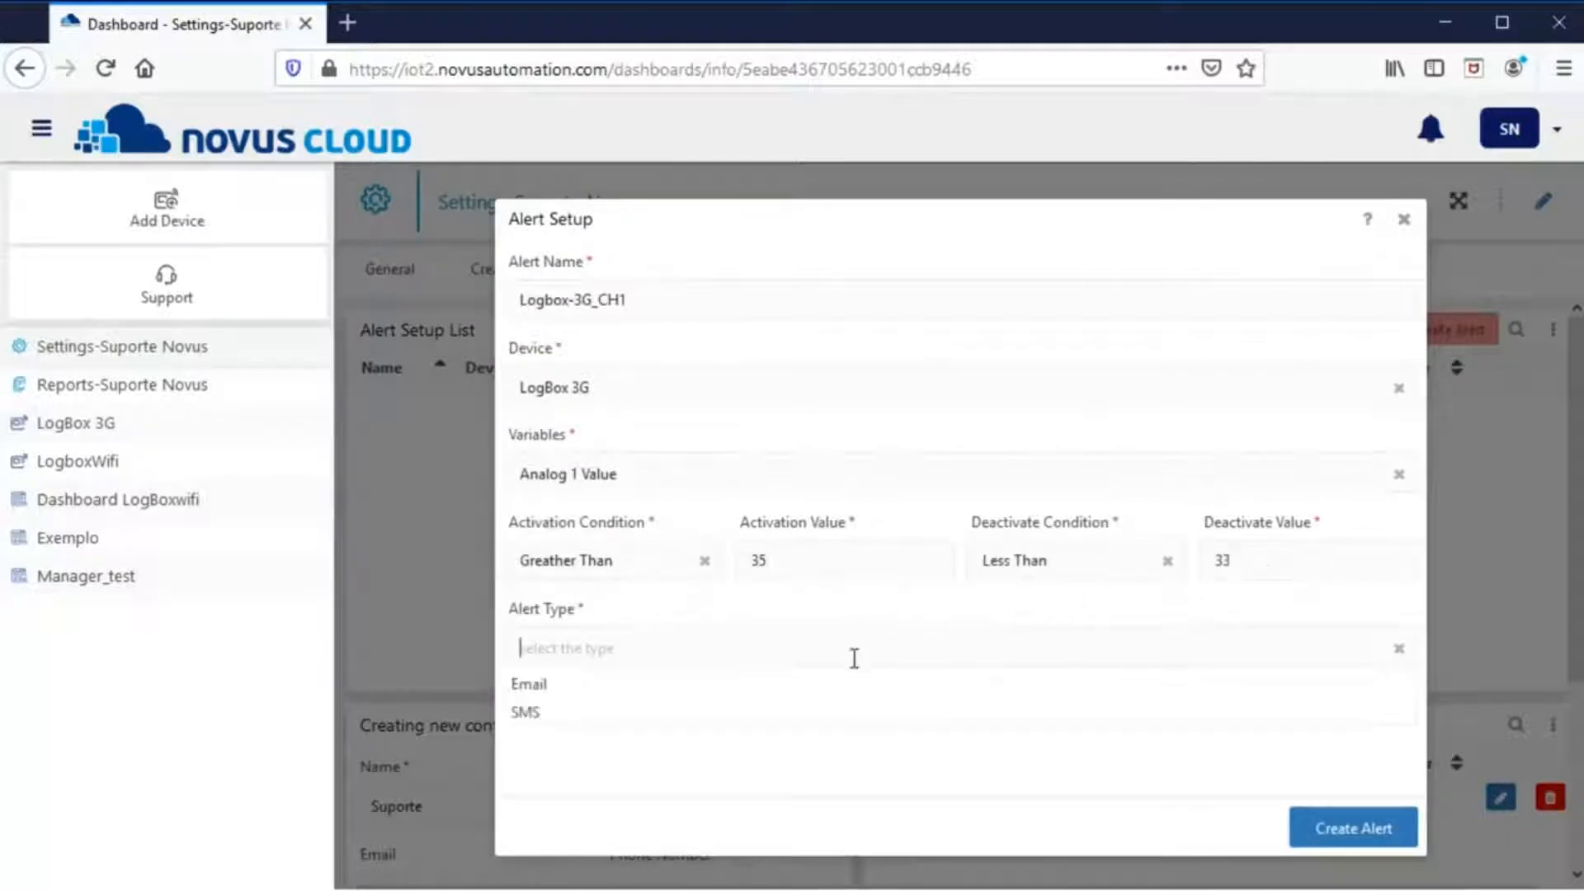
left_click(620, 679)
scroll(661, 701, "down", 3)
left_click(682, 642)
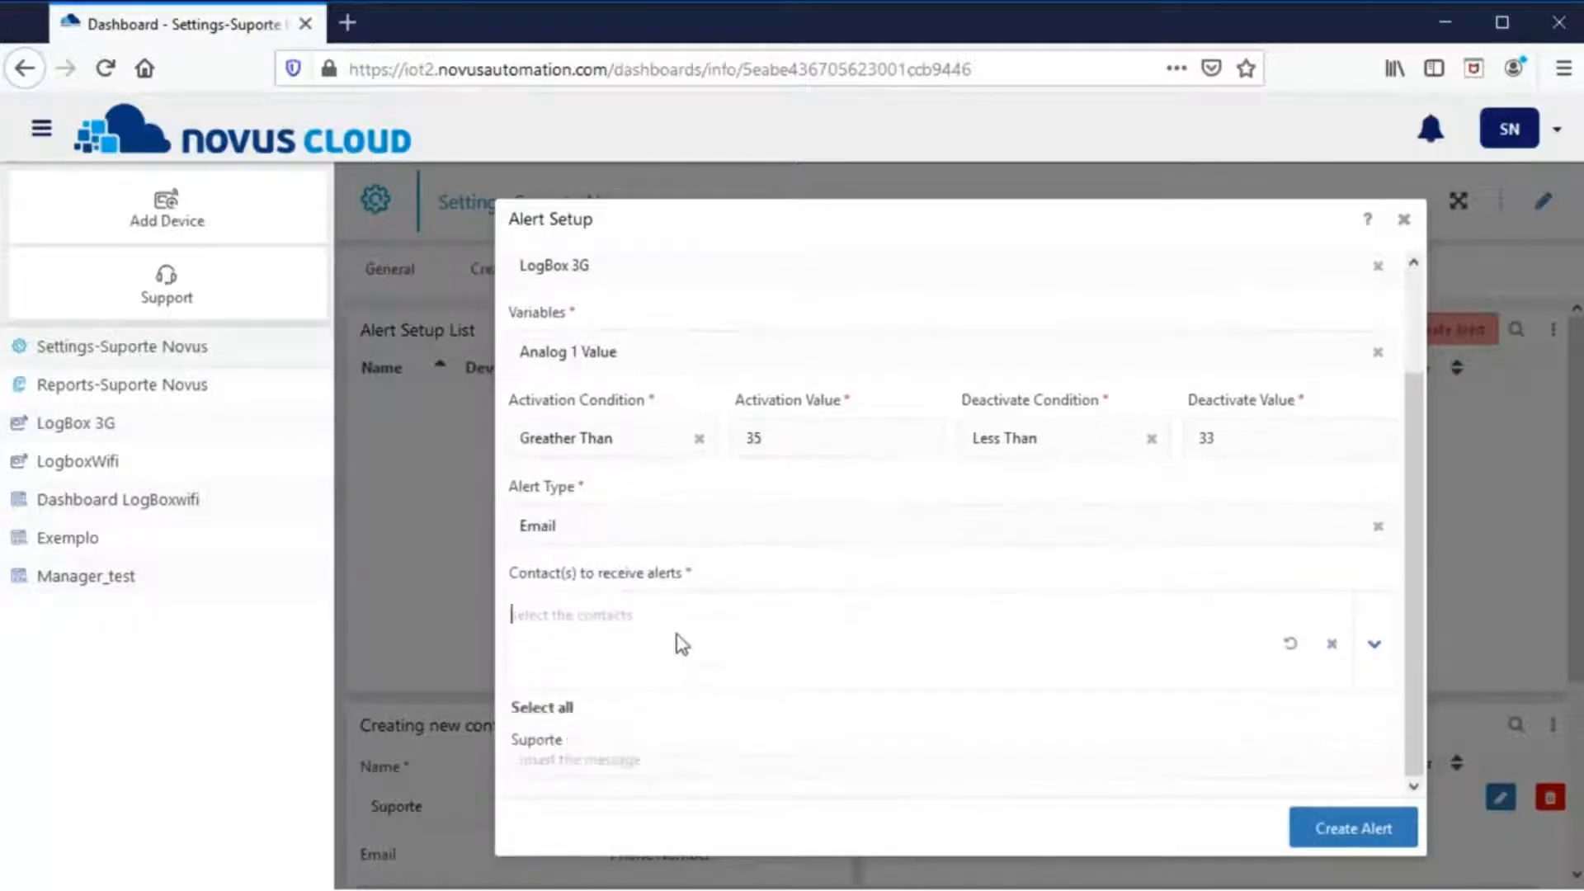
left_click(543, 745)
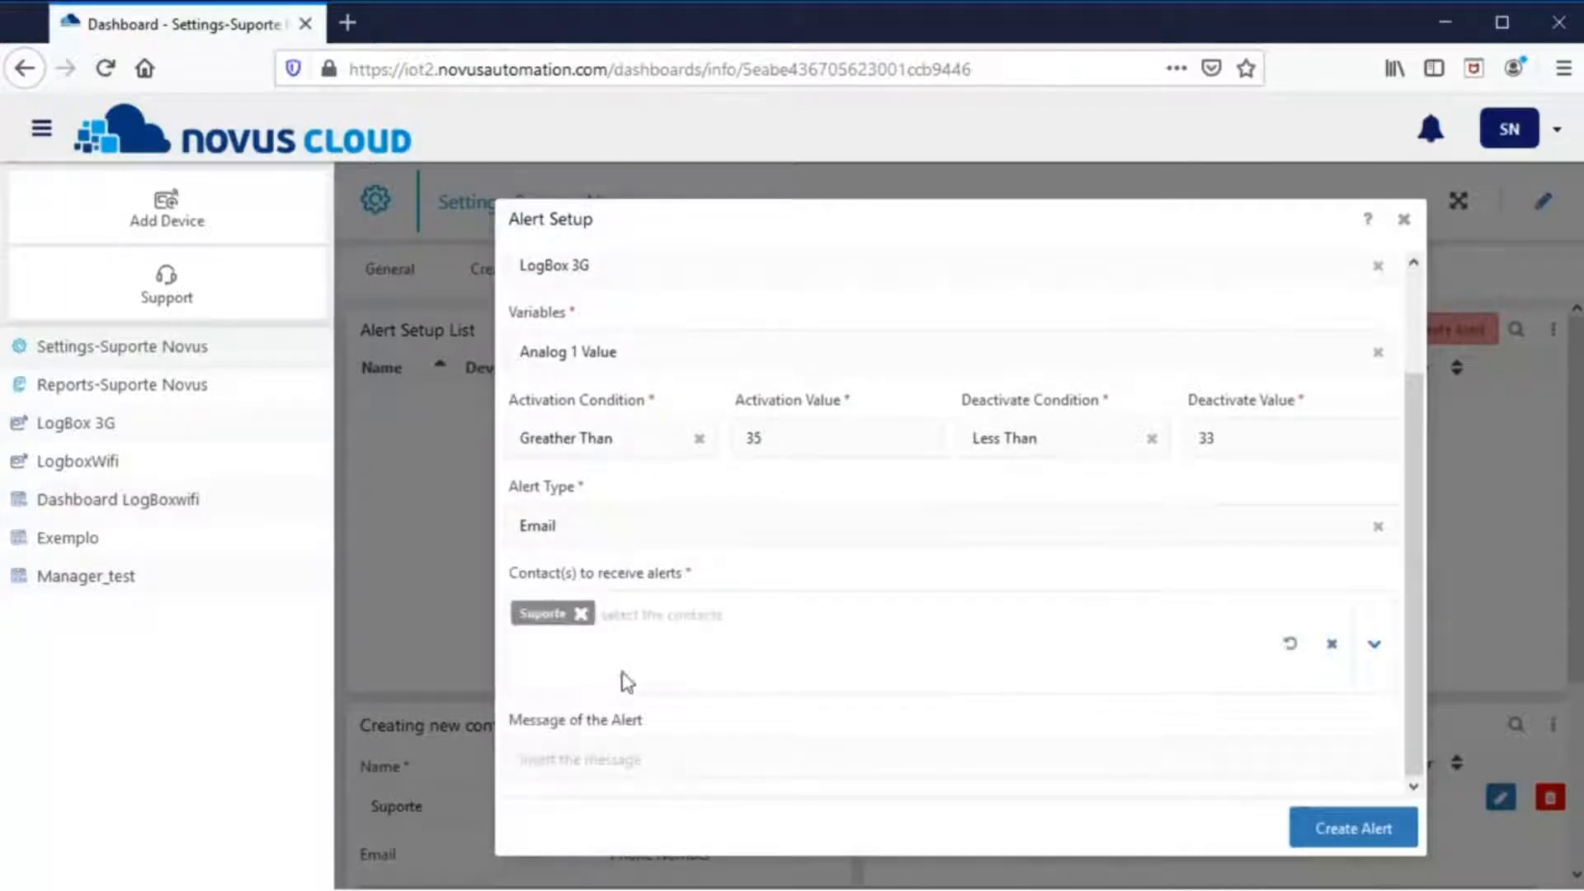
left_click(658, 760)
type("Greater than 35° C")
left_click(1377, 837)
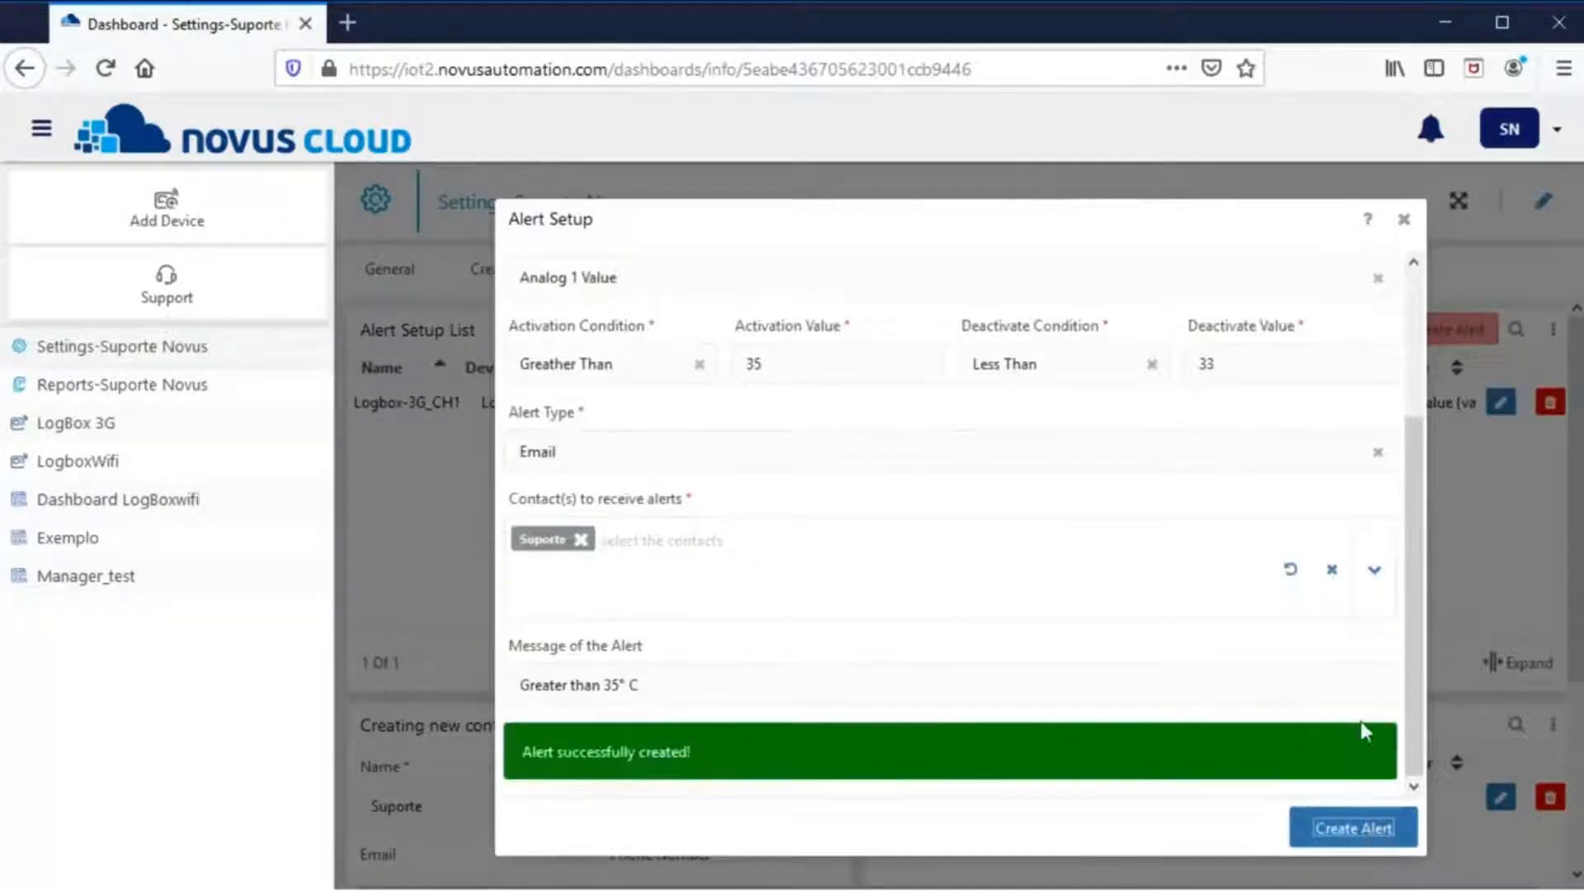
- Edit and re-save the Logbox-3G_CH1 alert, then begin editing the contact's details
left_click(1406, 220)
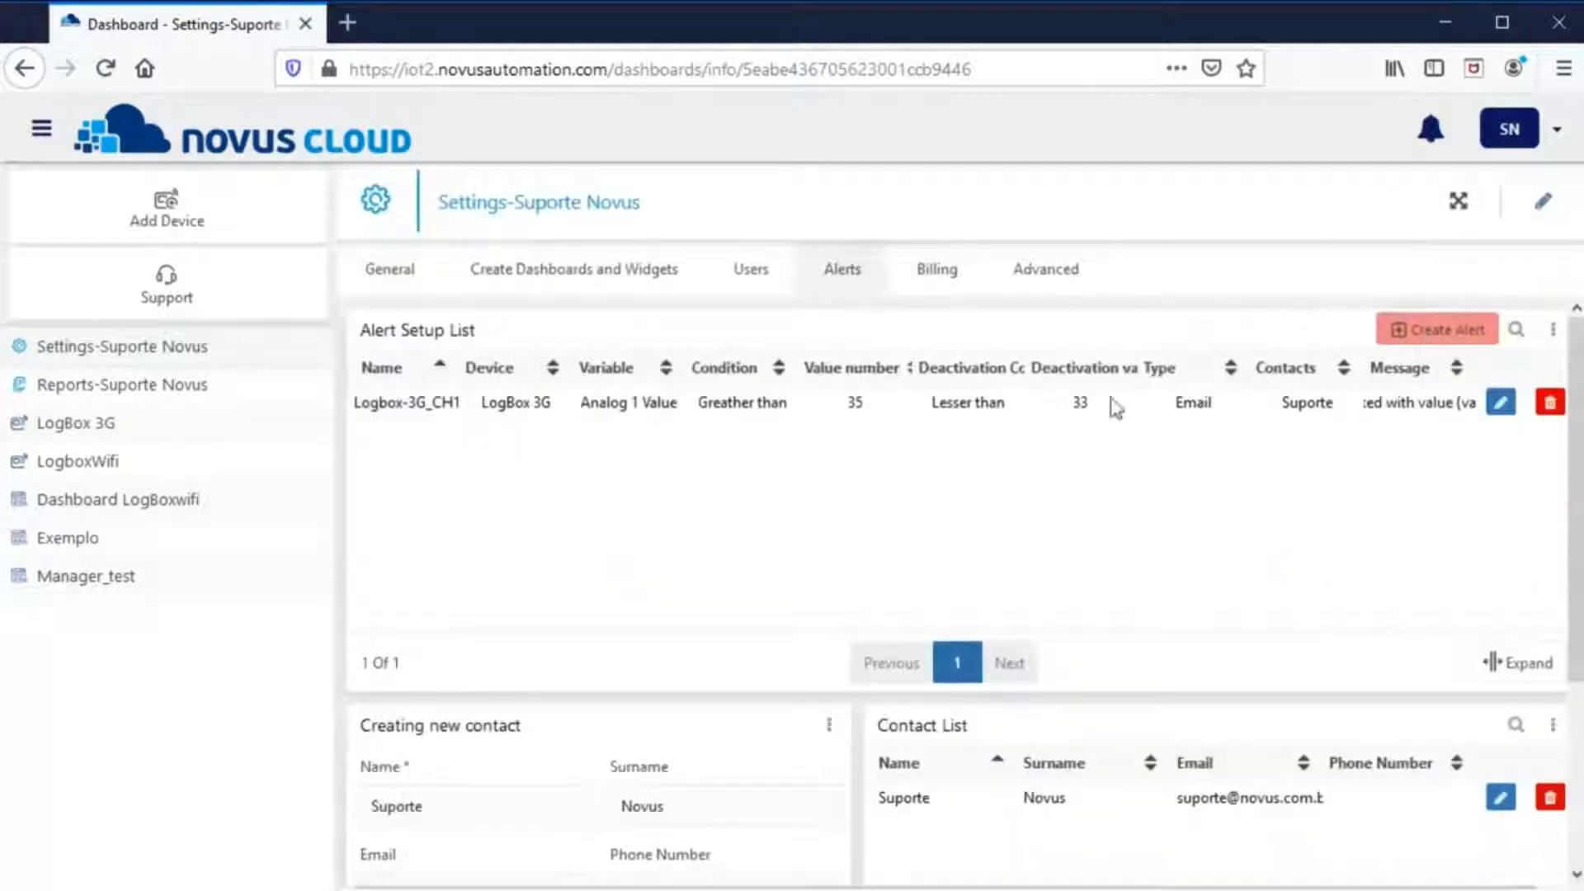
left_click_drag(567, 415, 1351, 399)
left_click(1501, 401)
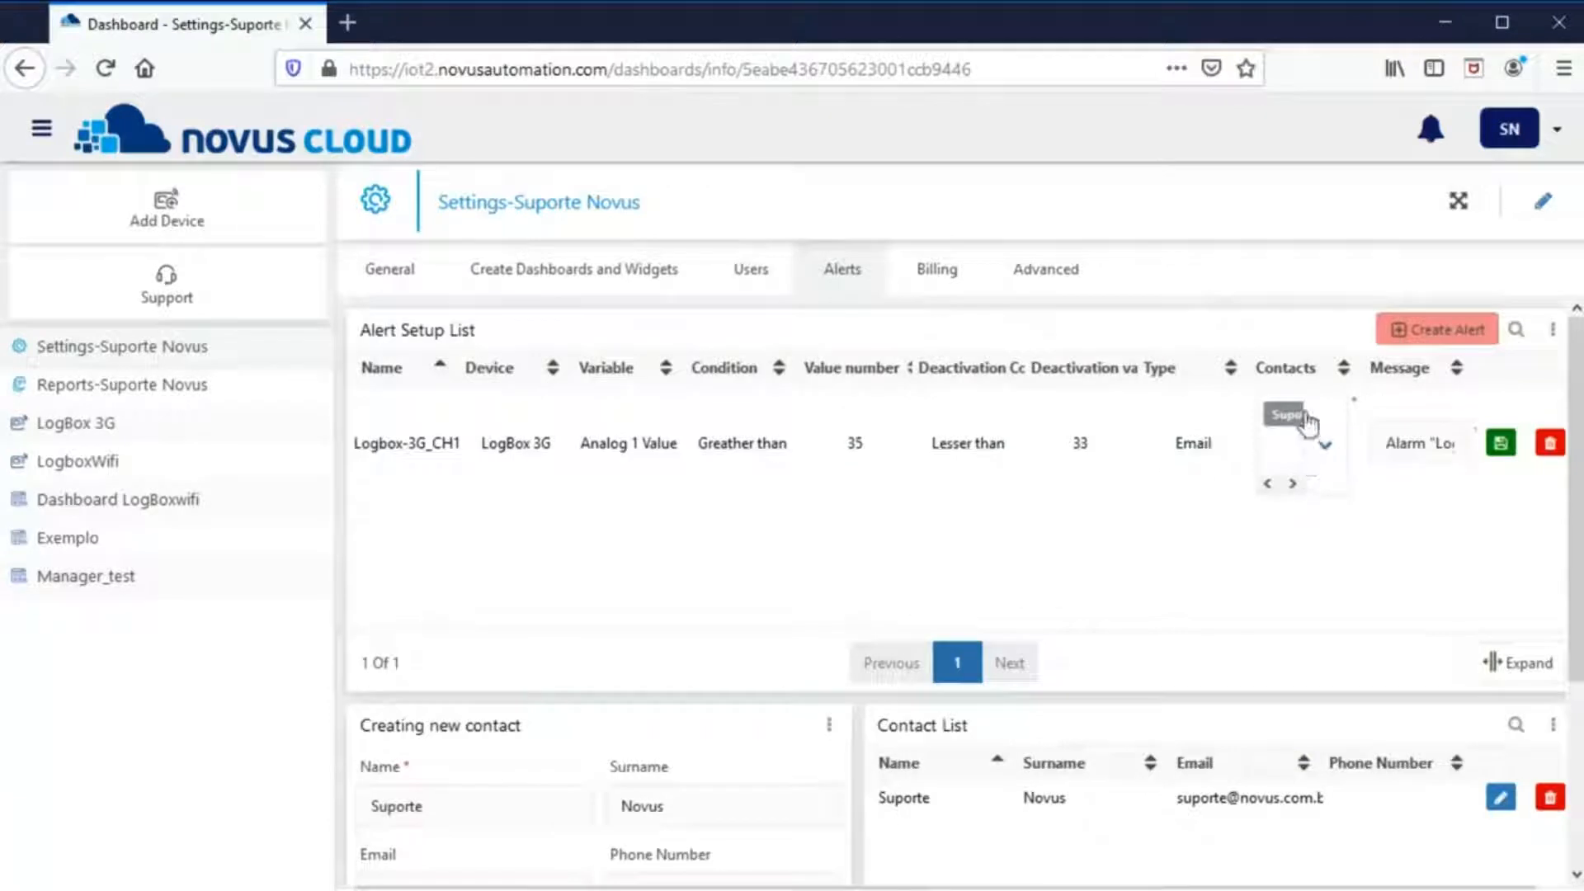
left_click(1293, 483)
left_click(1498, 450)
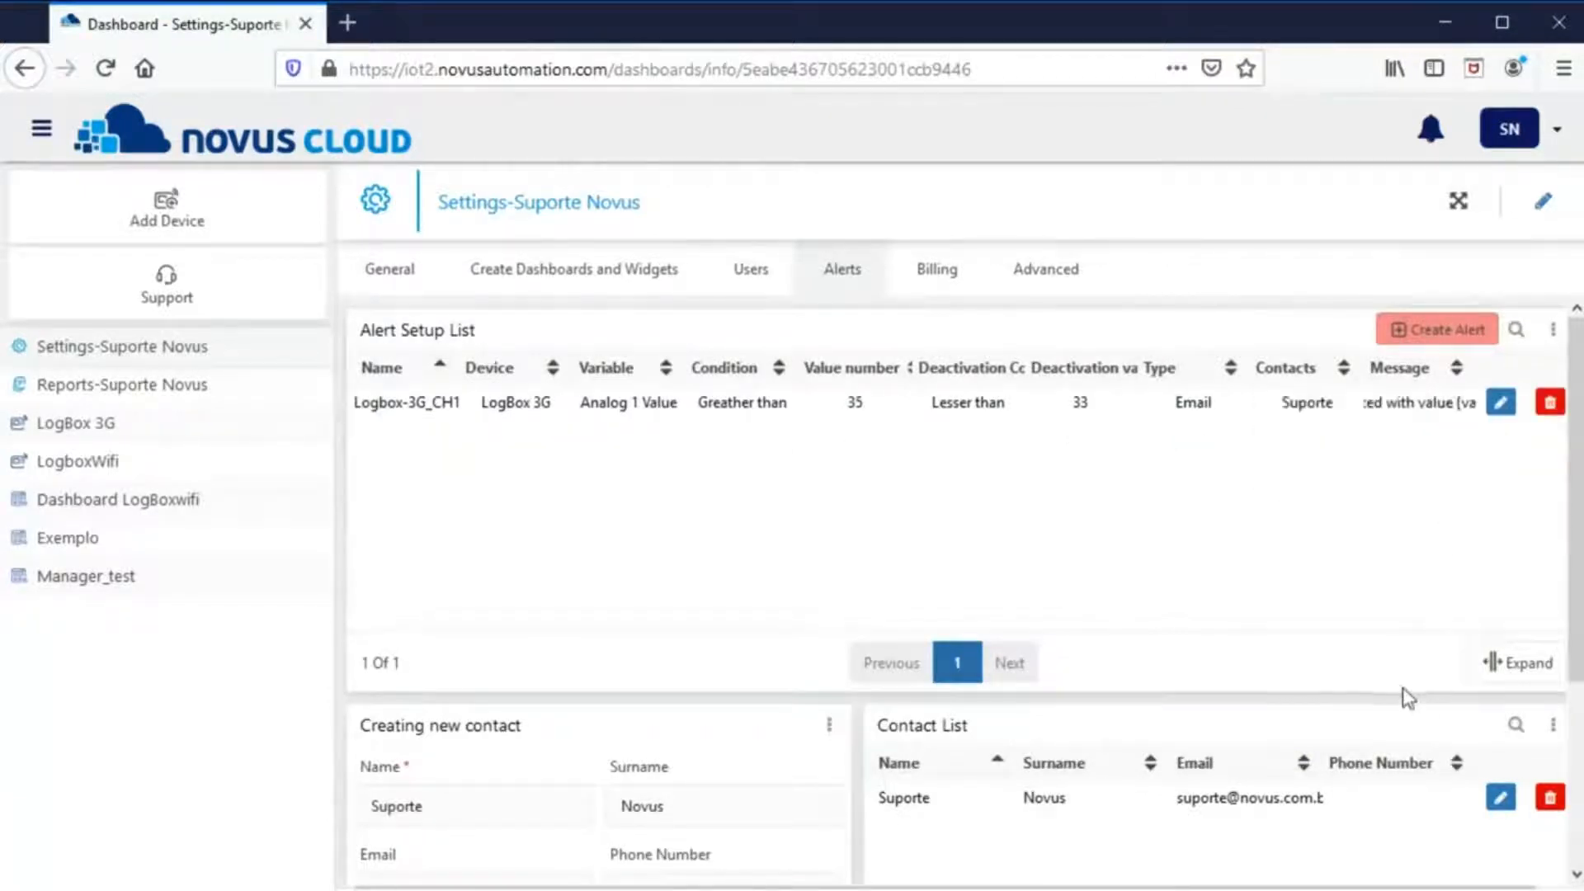
scroll(1444, 709, "down", 3)
left_click(1499, 680)
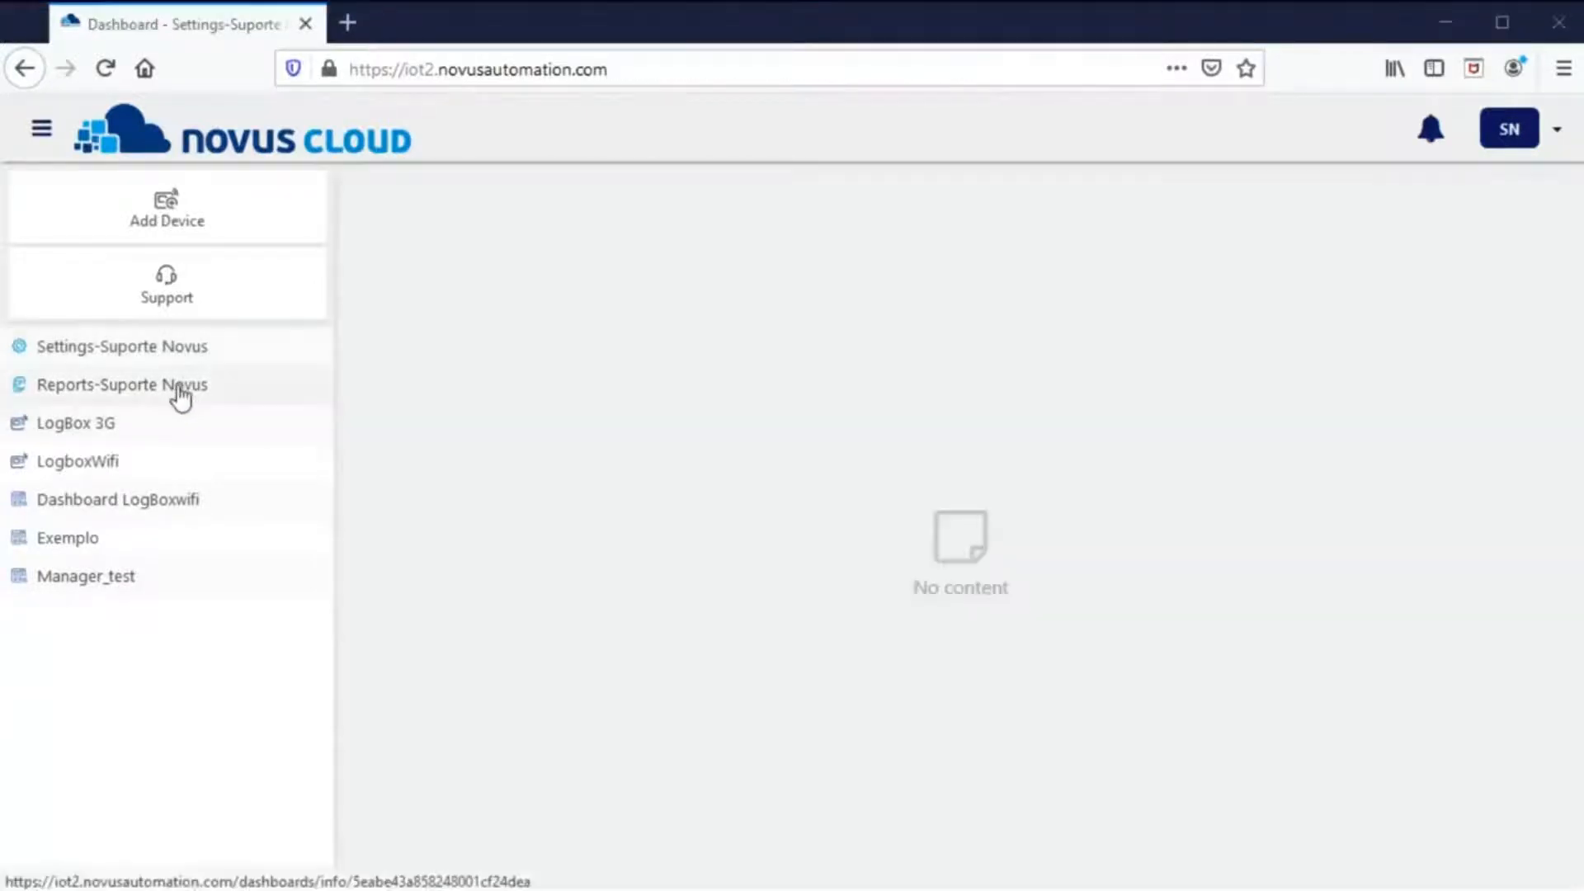
- In Settings-Suporte Novus, give LogboxWifi's 01 Analog 1 Value unit °C and name Boiler_01
left_click(179, 357)
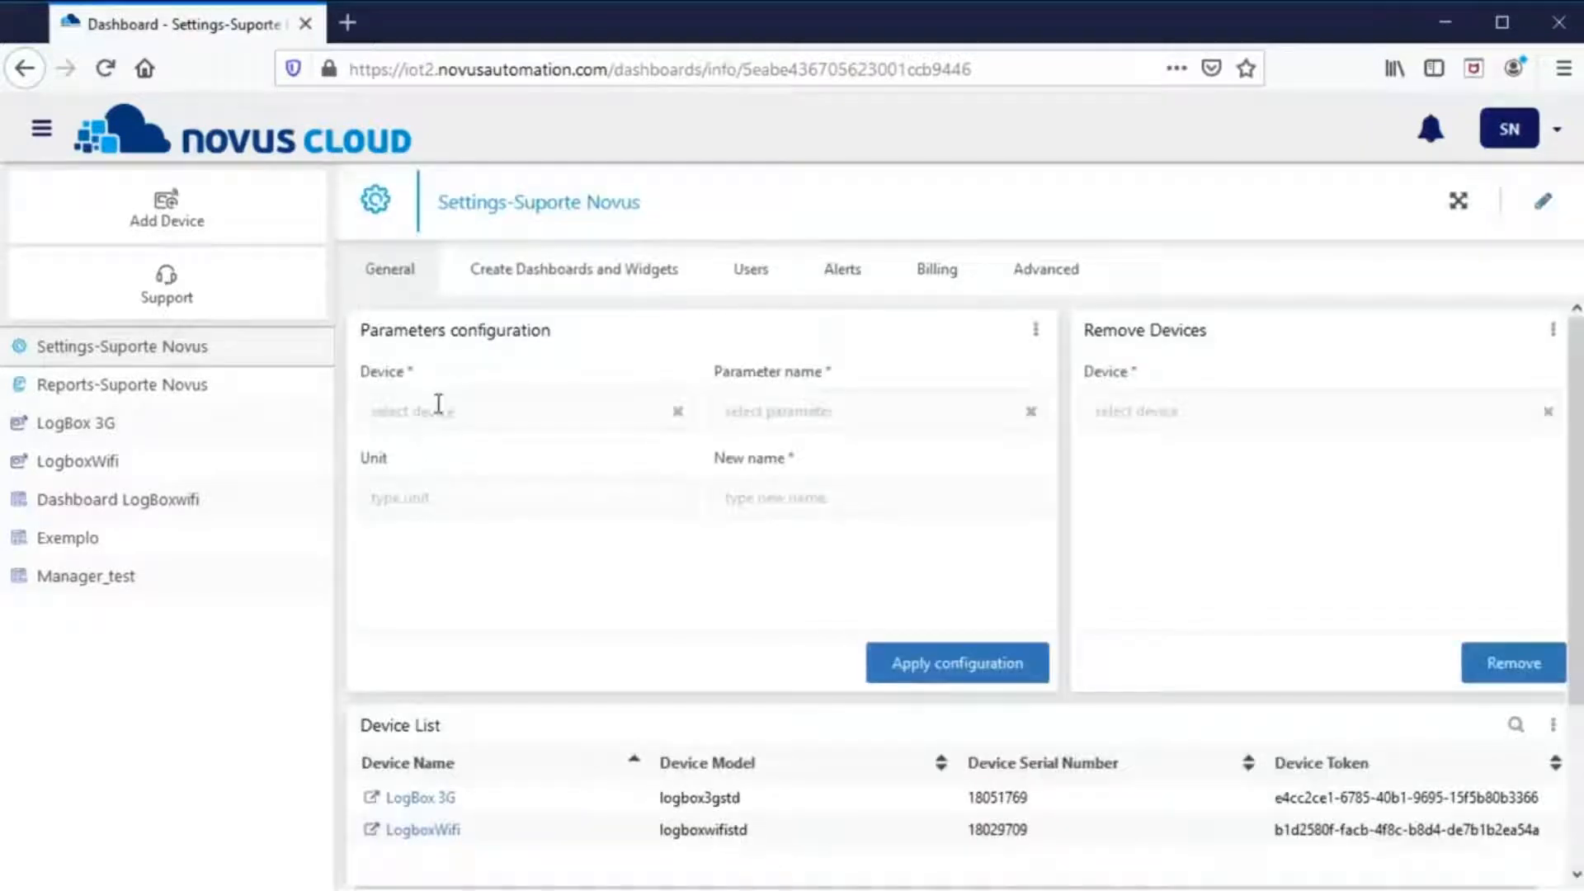
left_click(424, 409)
left_click(417, 476)
left_click(781, 411)
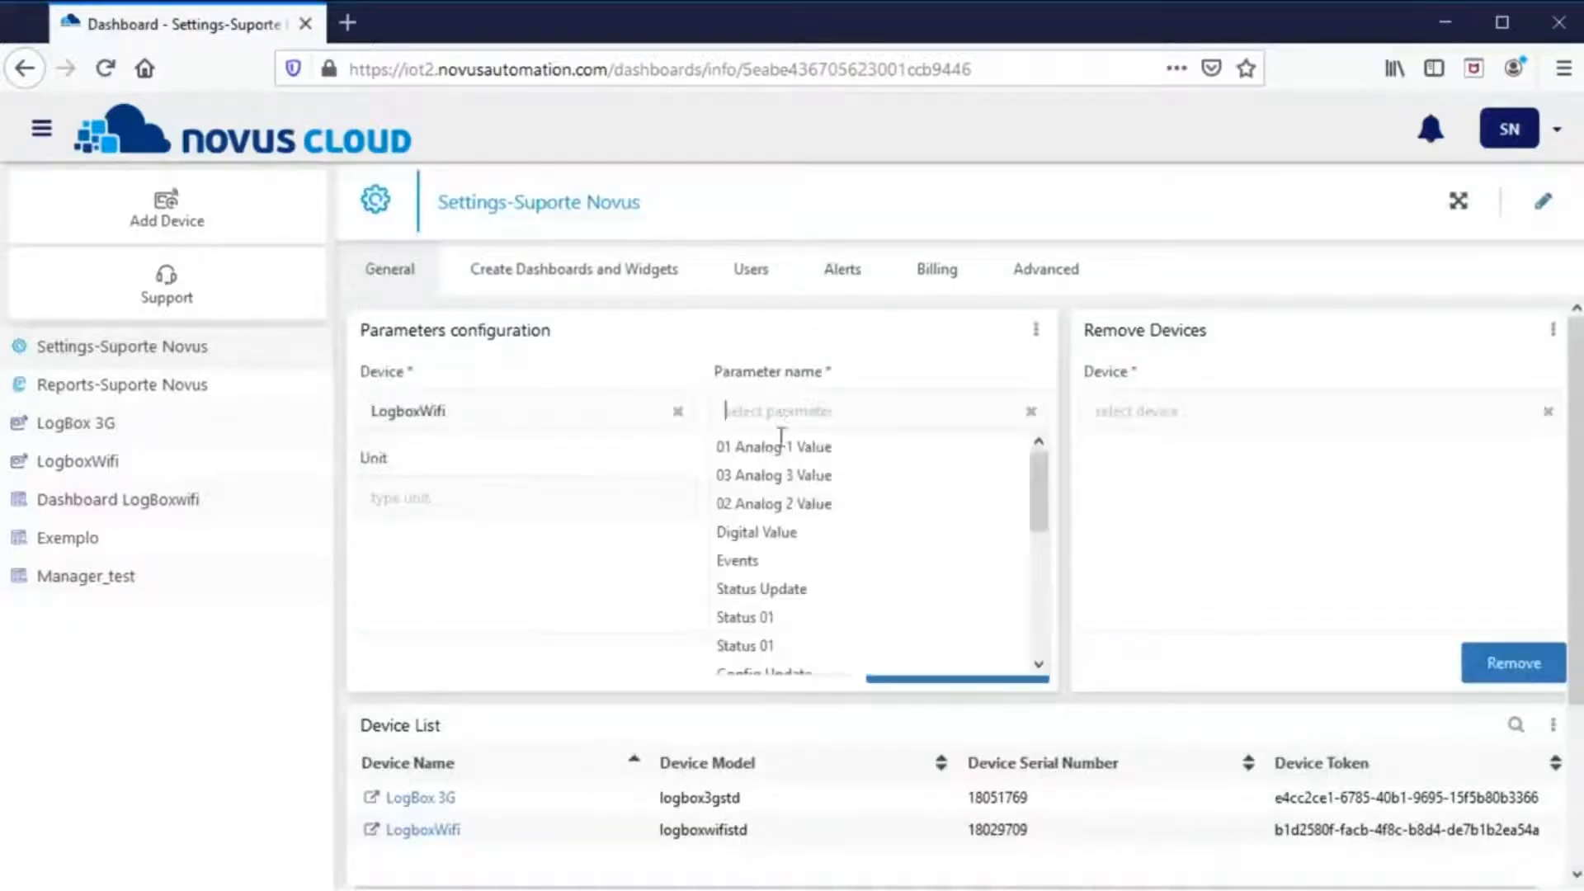
left_click(780, 446)
left_click_drag(510, 492, 191, 500)
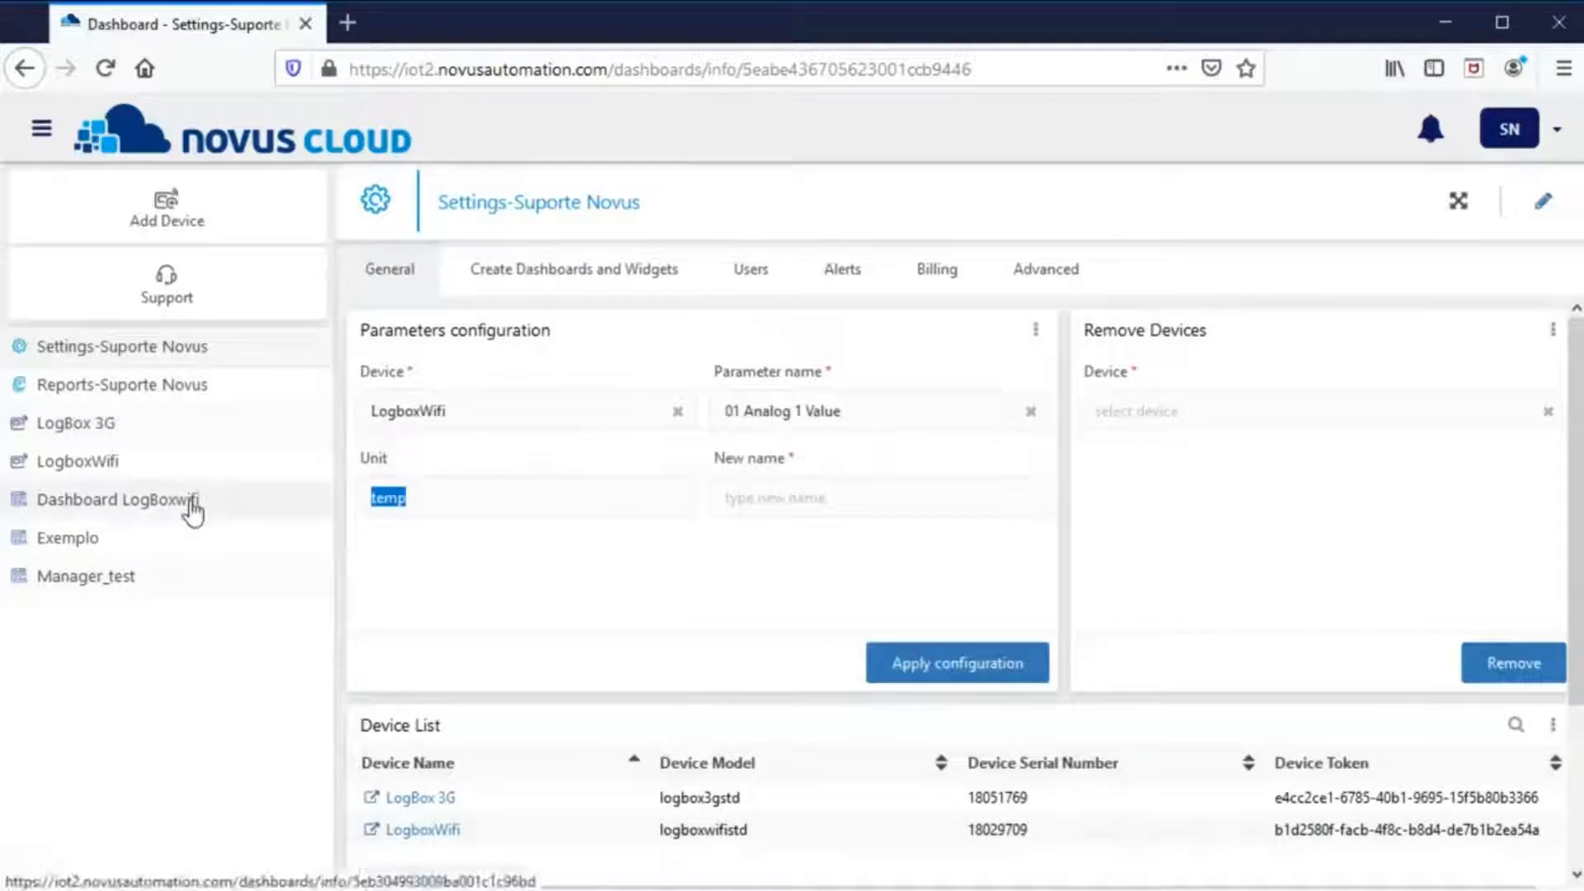
type("°C")
left_click(829, 496)
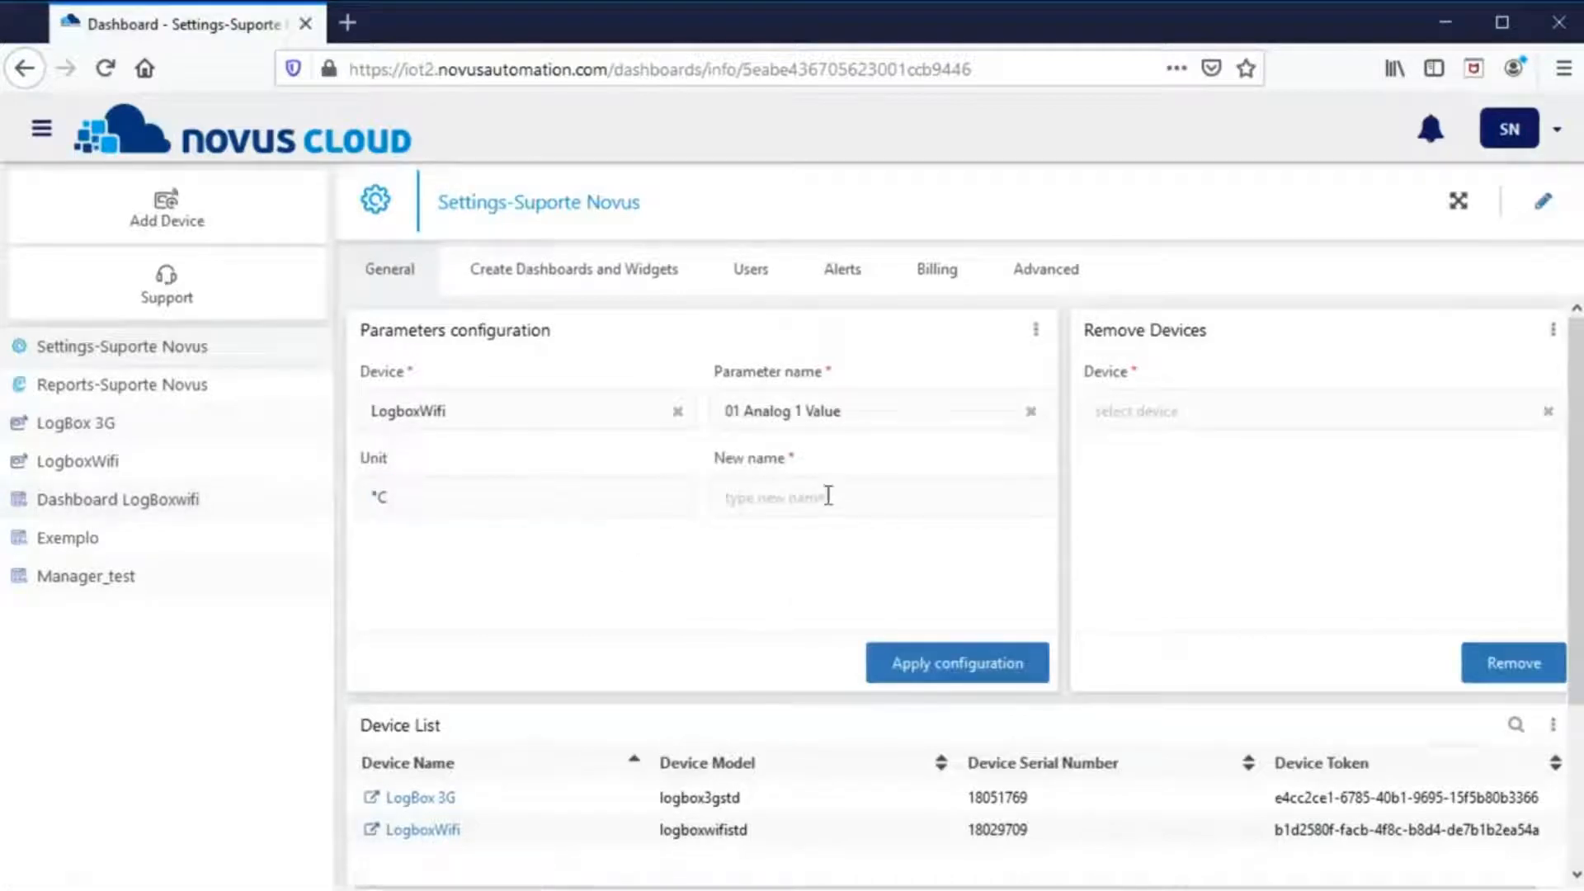
type("Boiler_01")
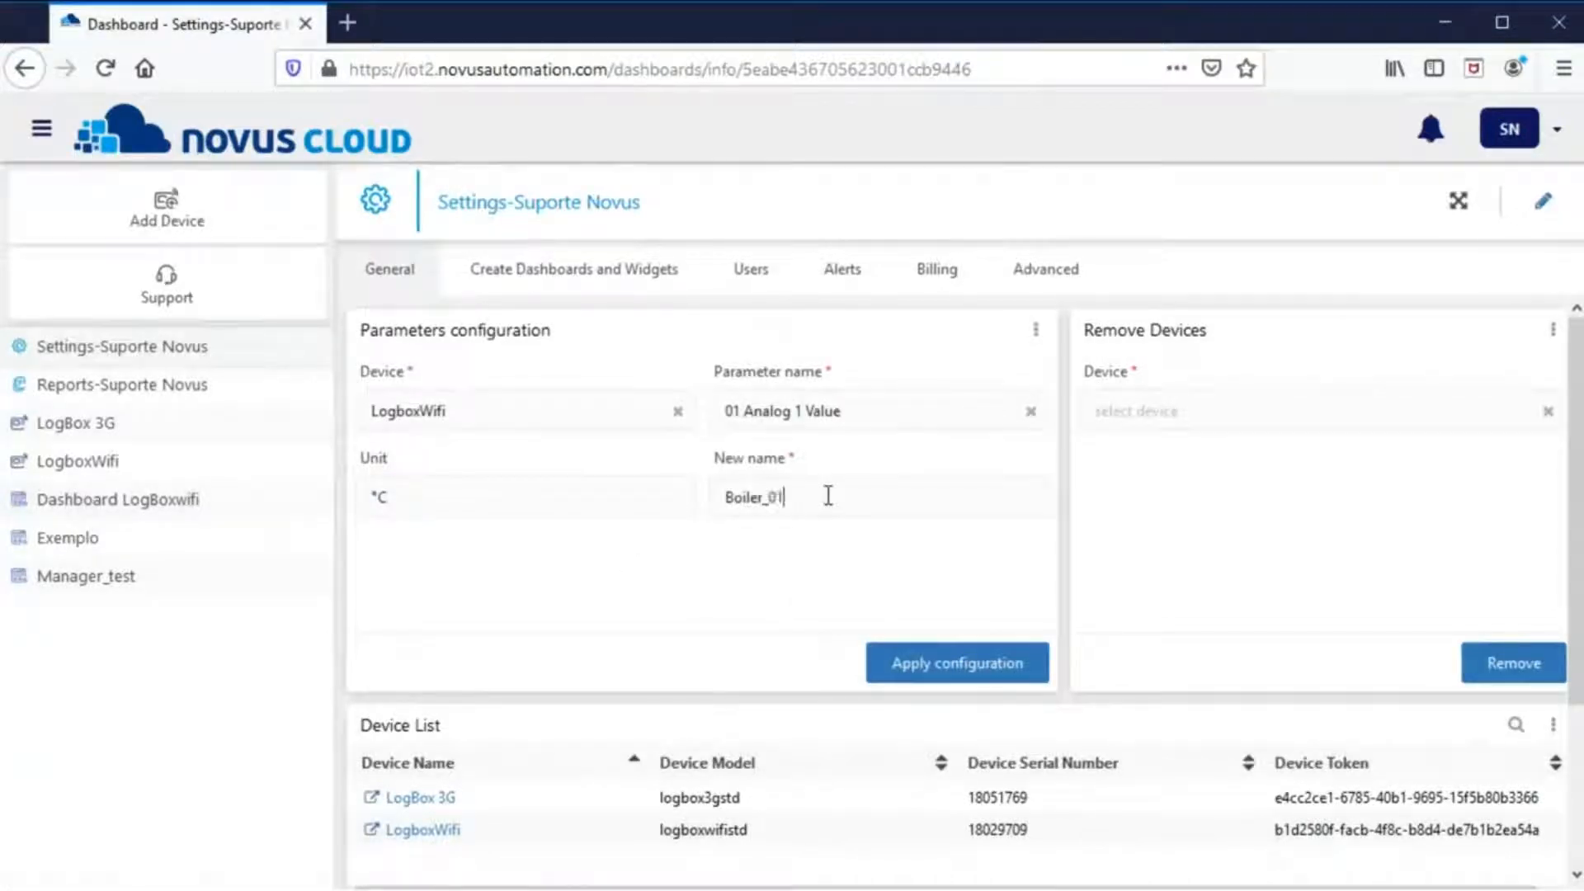
left_click(933, 660)
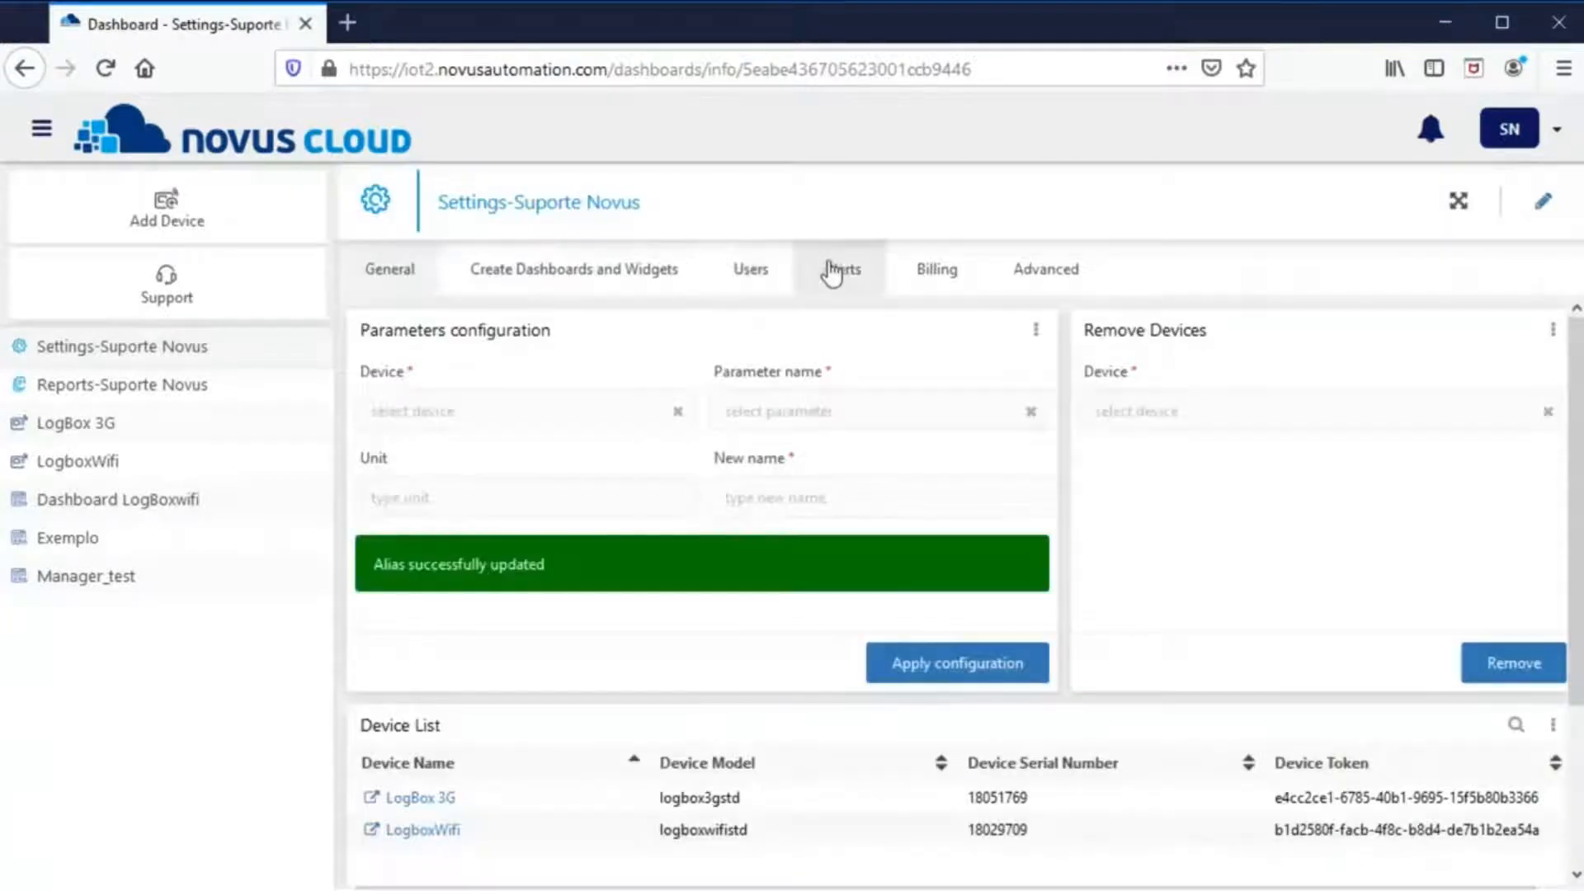
- Start a new alert for LogboxWifi and check its list of variables
left_click(839, 270)
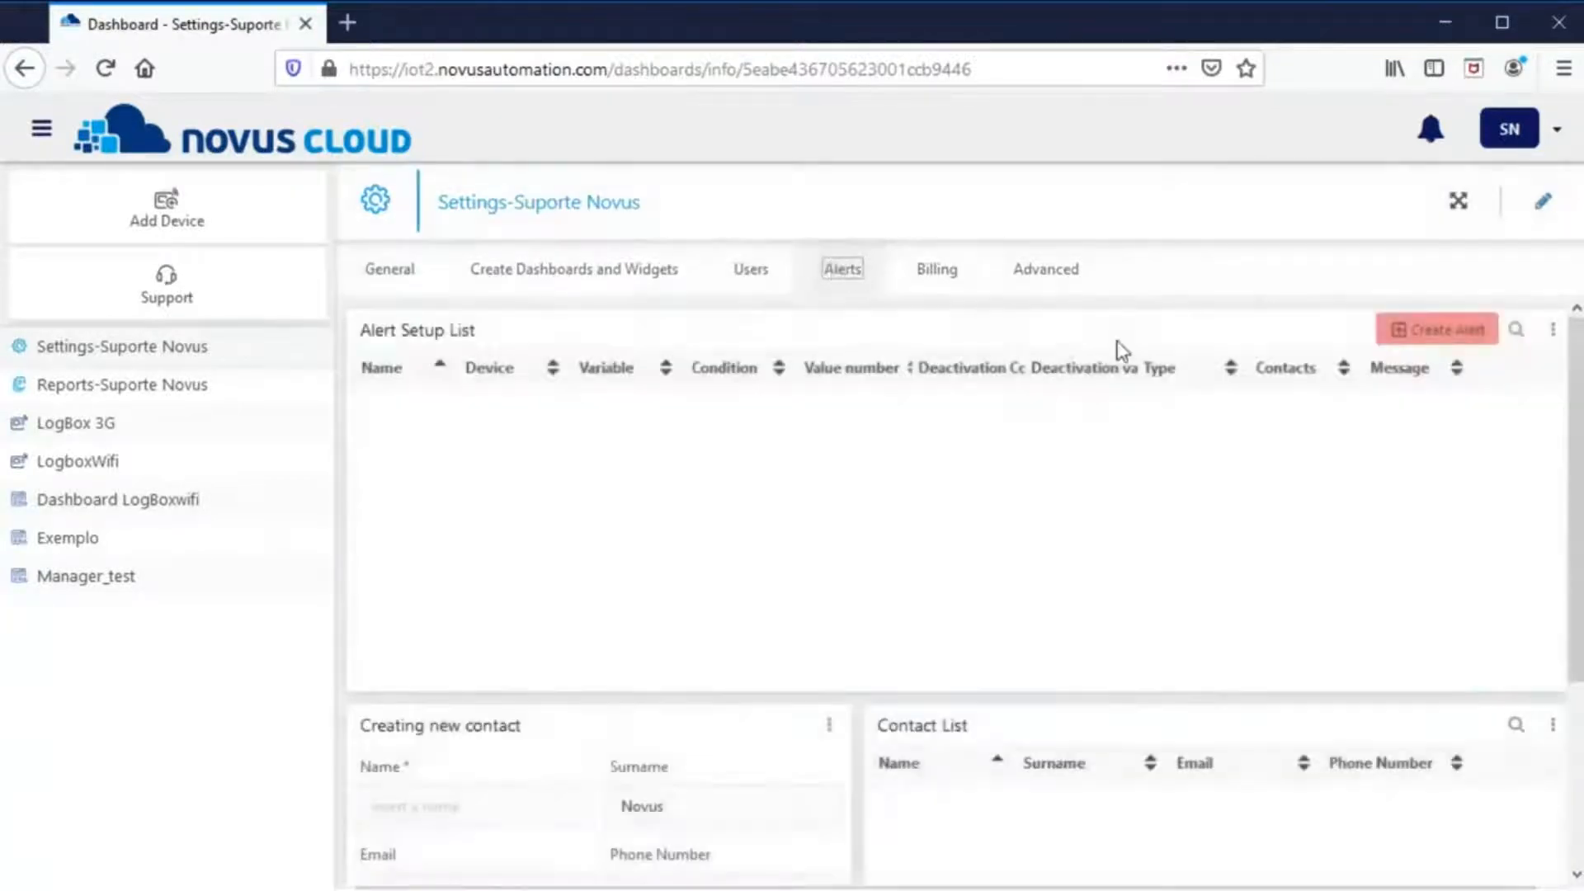
left_click(1436, 330)
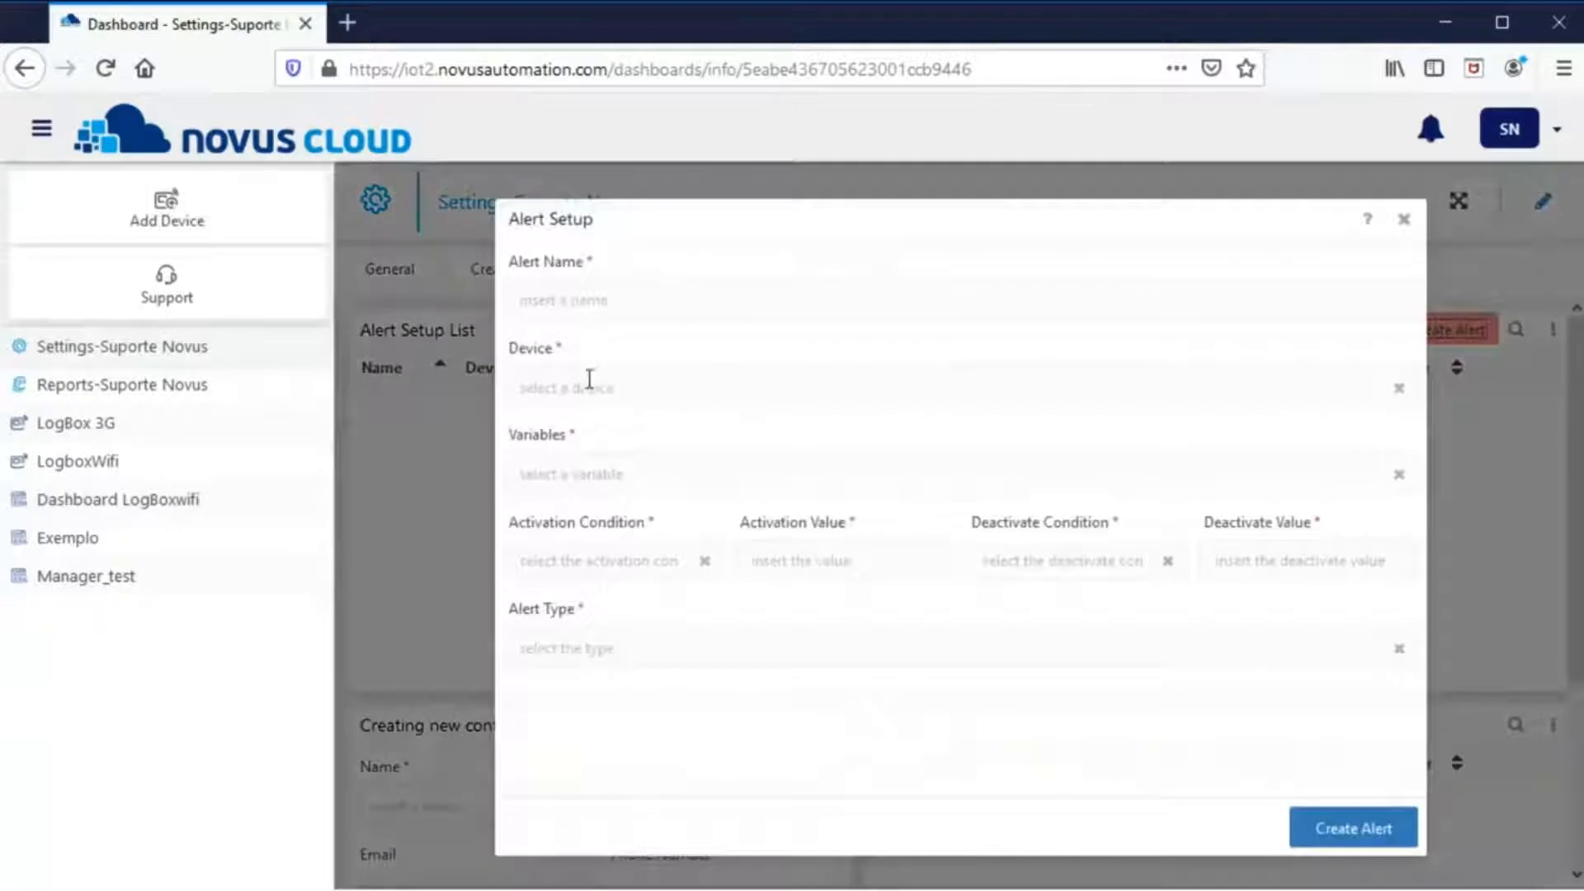
left_click(587, 387)
left_click(587, 456)
left_click(579, 471)
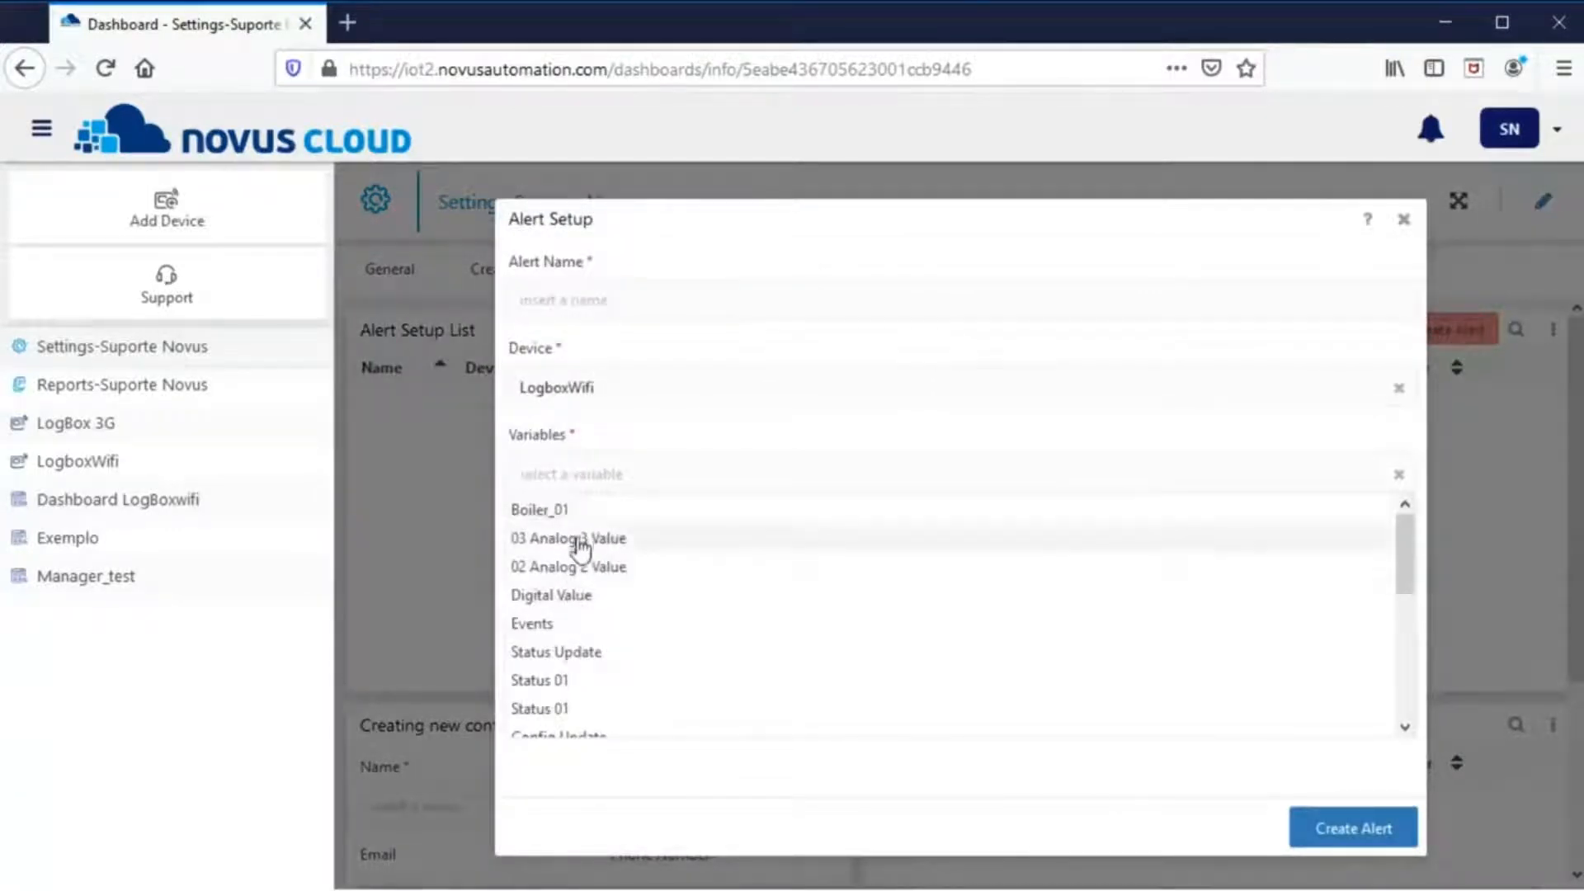
- Open the LogboxWifi dashboard and zoom its chart to see the Boiler_01 (°C) series
left_click(120, 466)
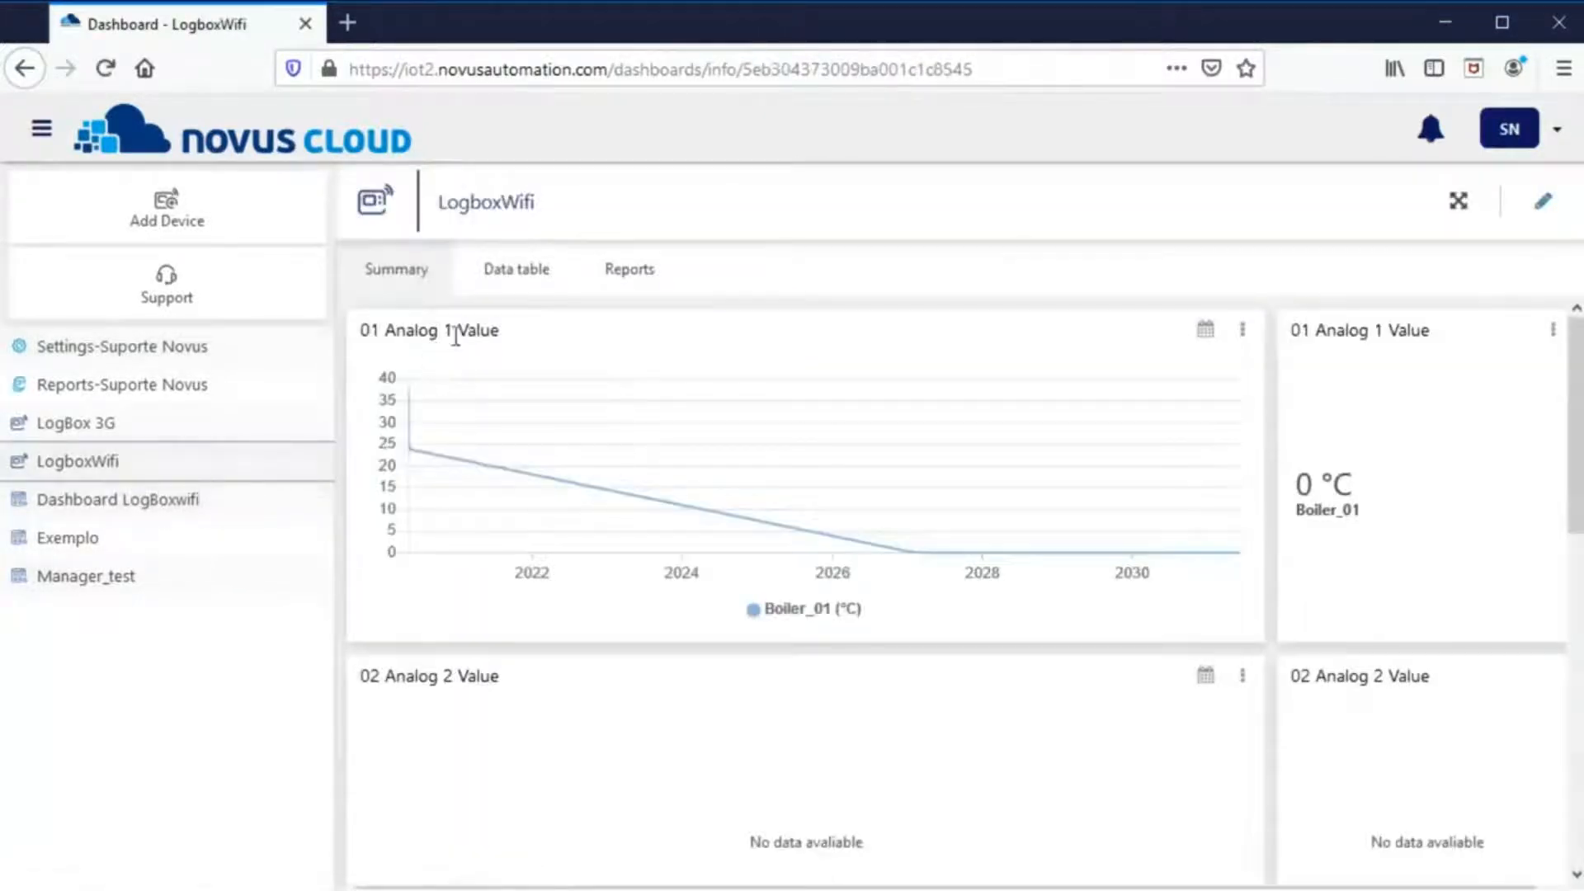
left_click_drag(385, 330, 490, 330)
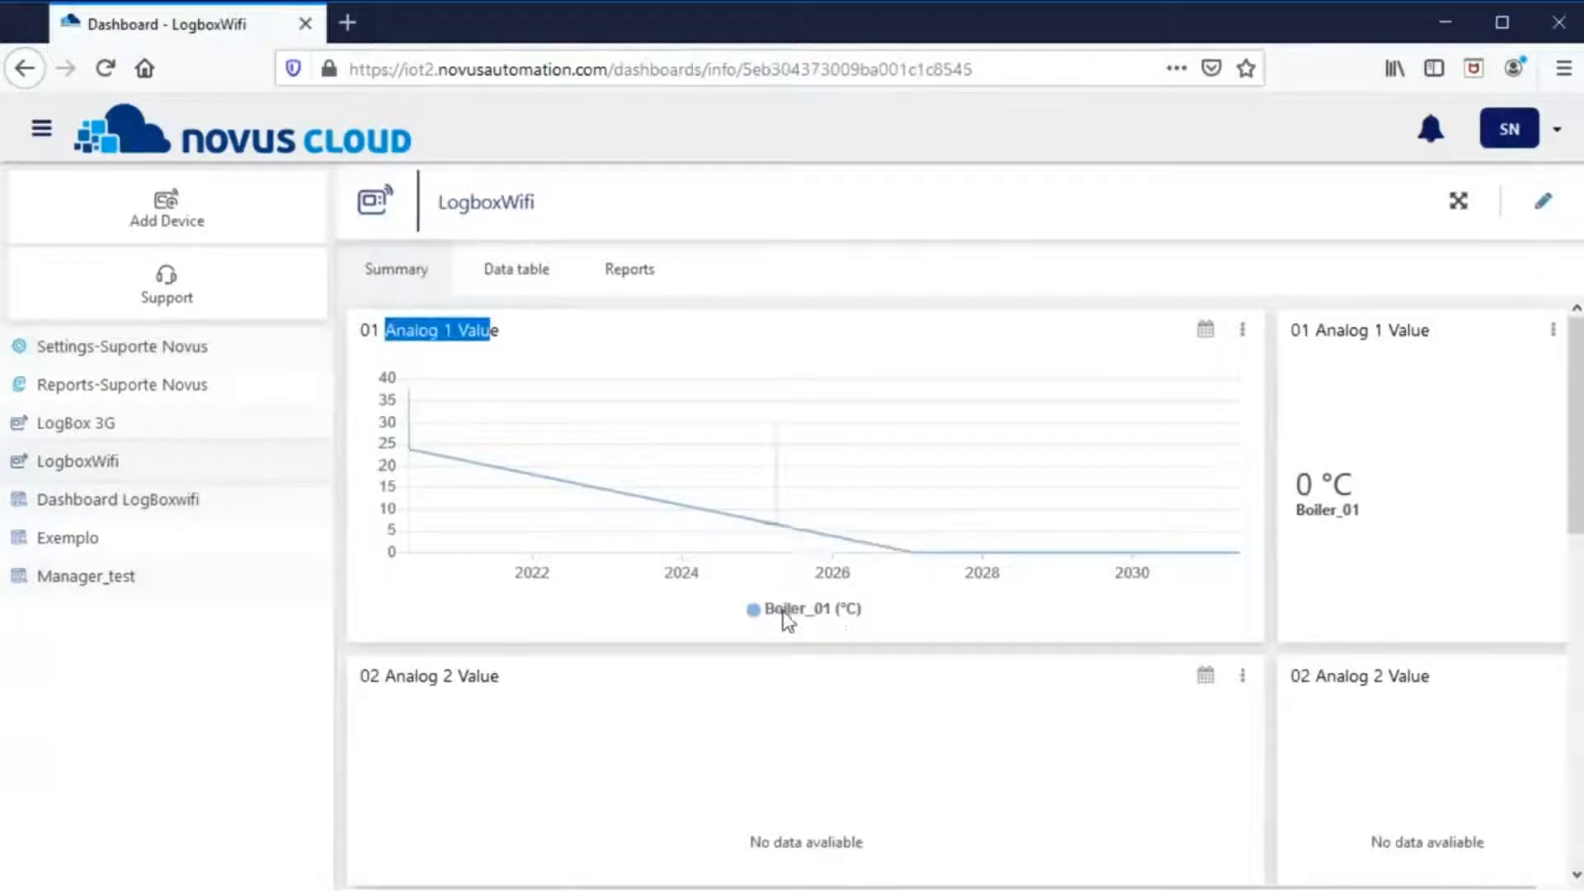
left_click_drag(772, 612, 850, 621)
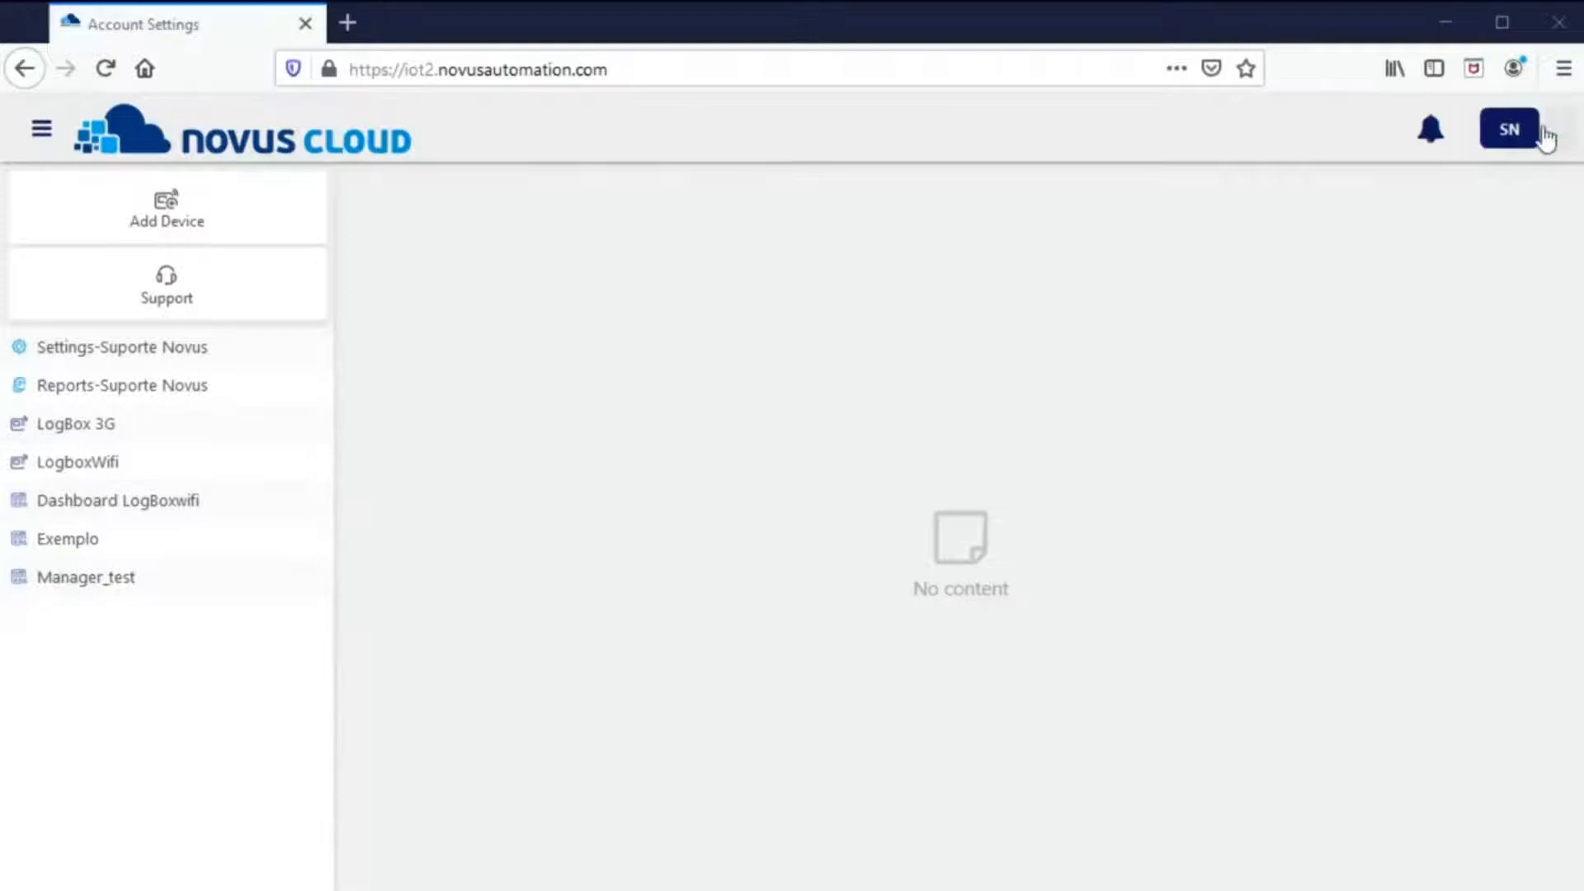
left_click(1548, 131)
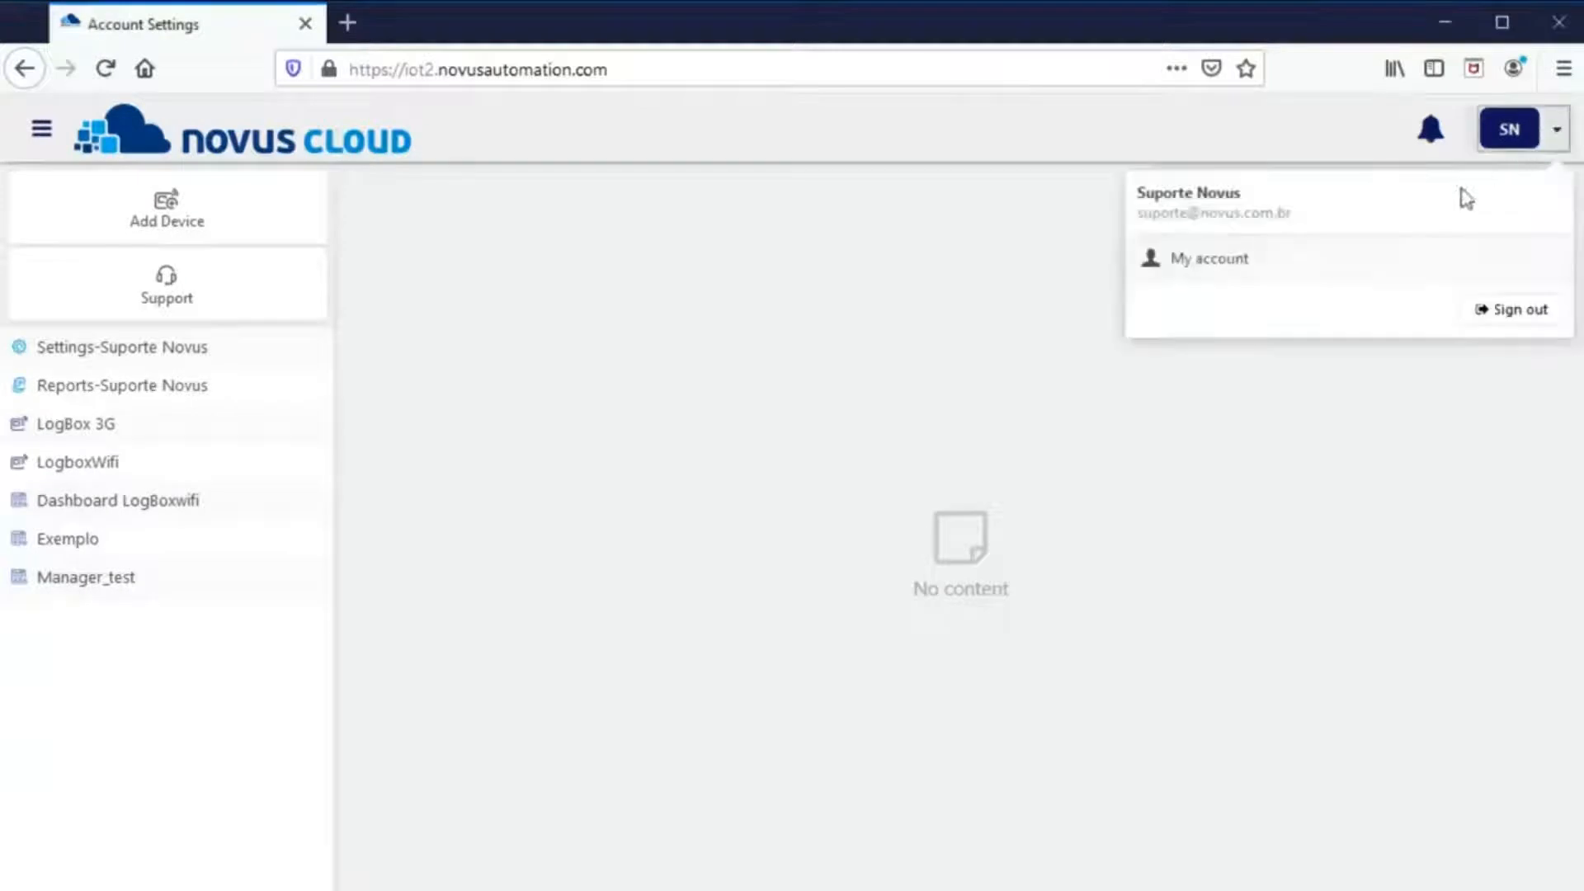
- Change the Novus Cloud password from My account by entering and confirming a new one
left_click(1207, 272)
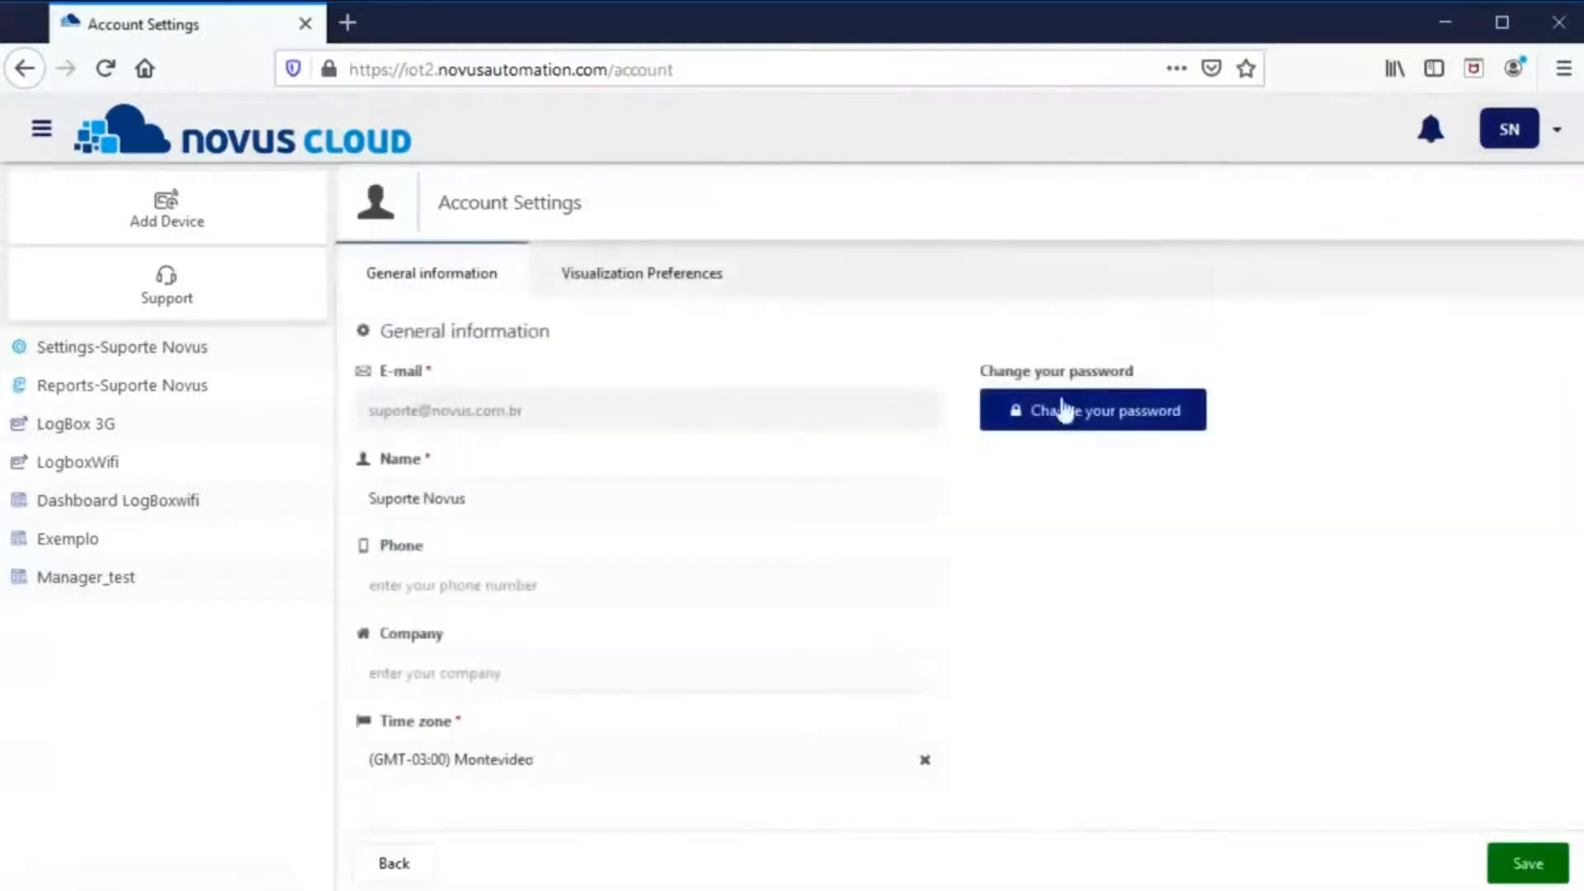
left_click(1116, 422)
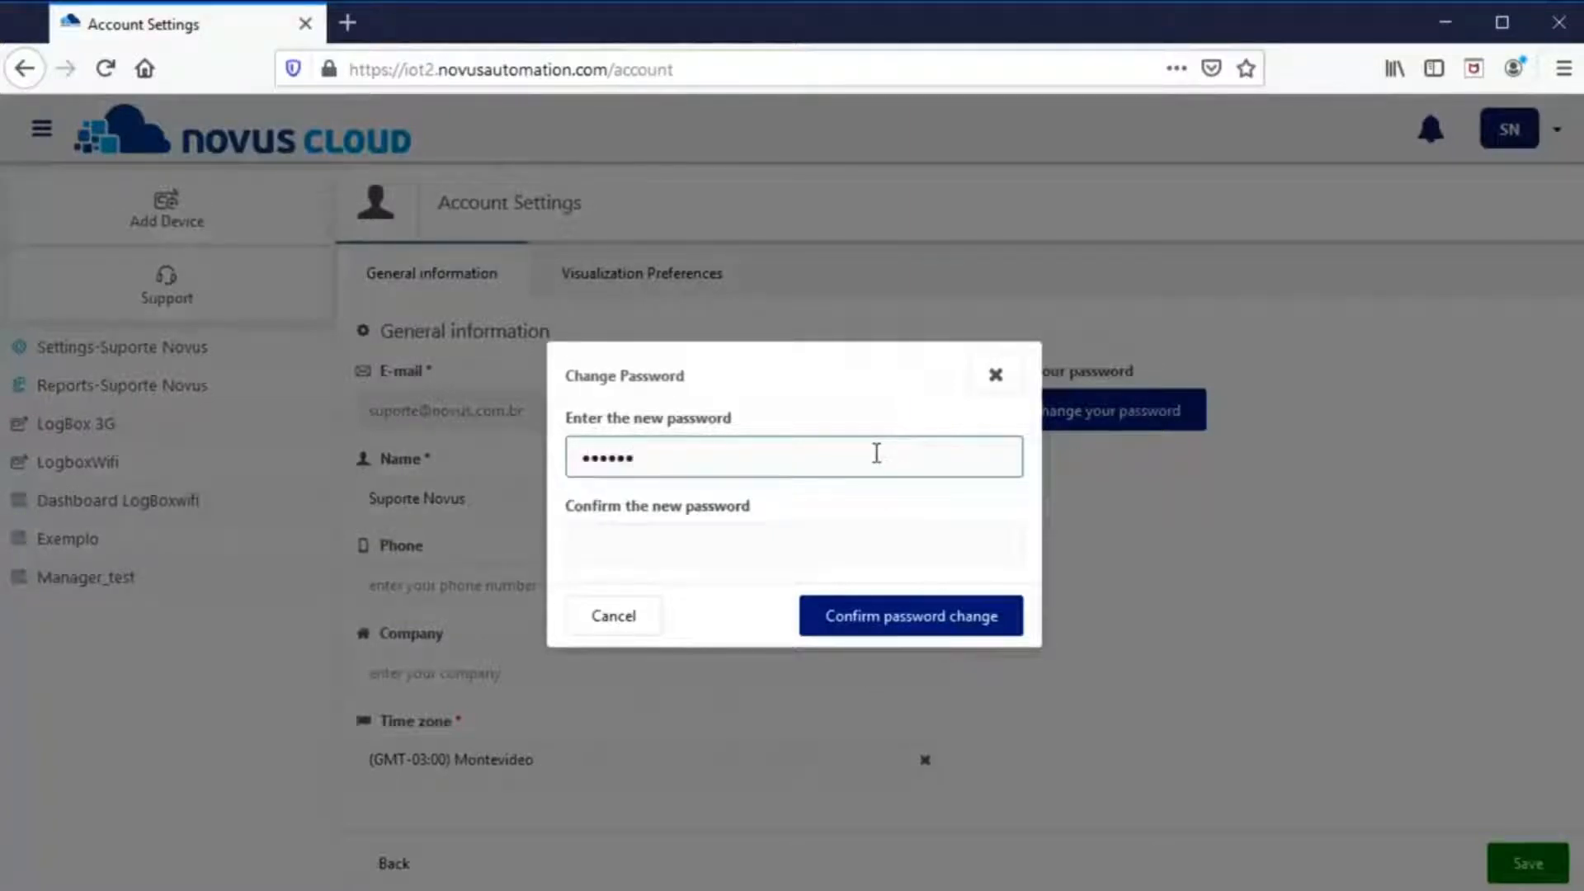
left_click(831, 536)
type("•")
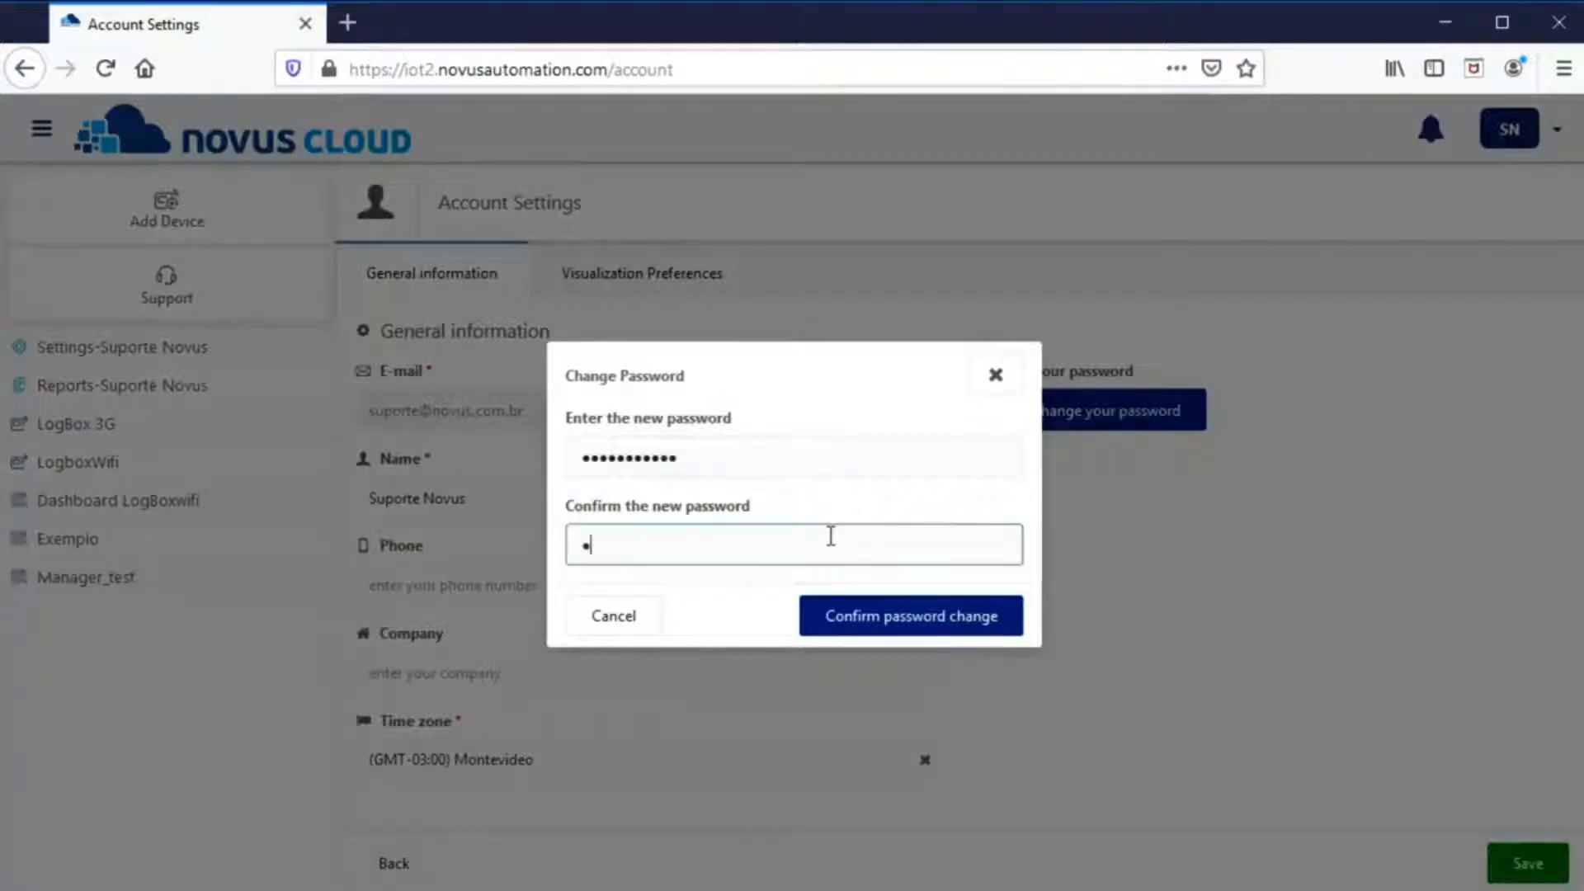
type("•••••")
left_click(847, 617)
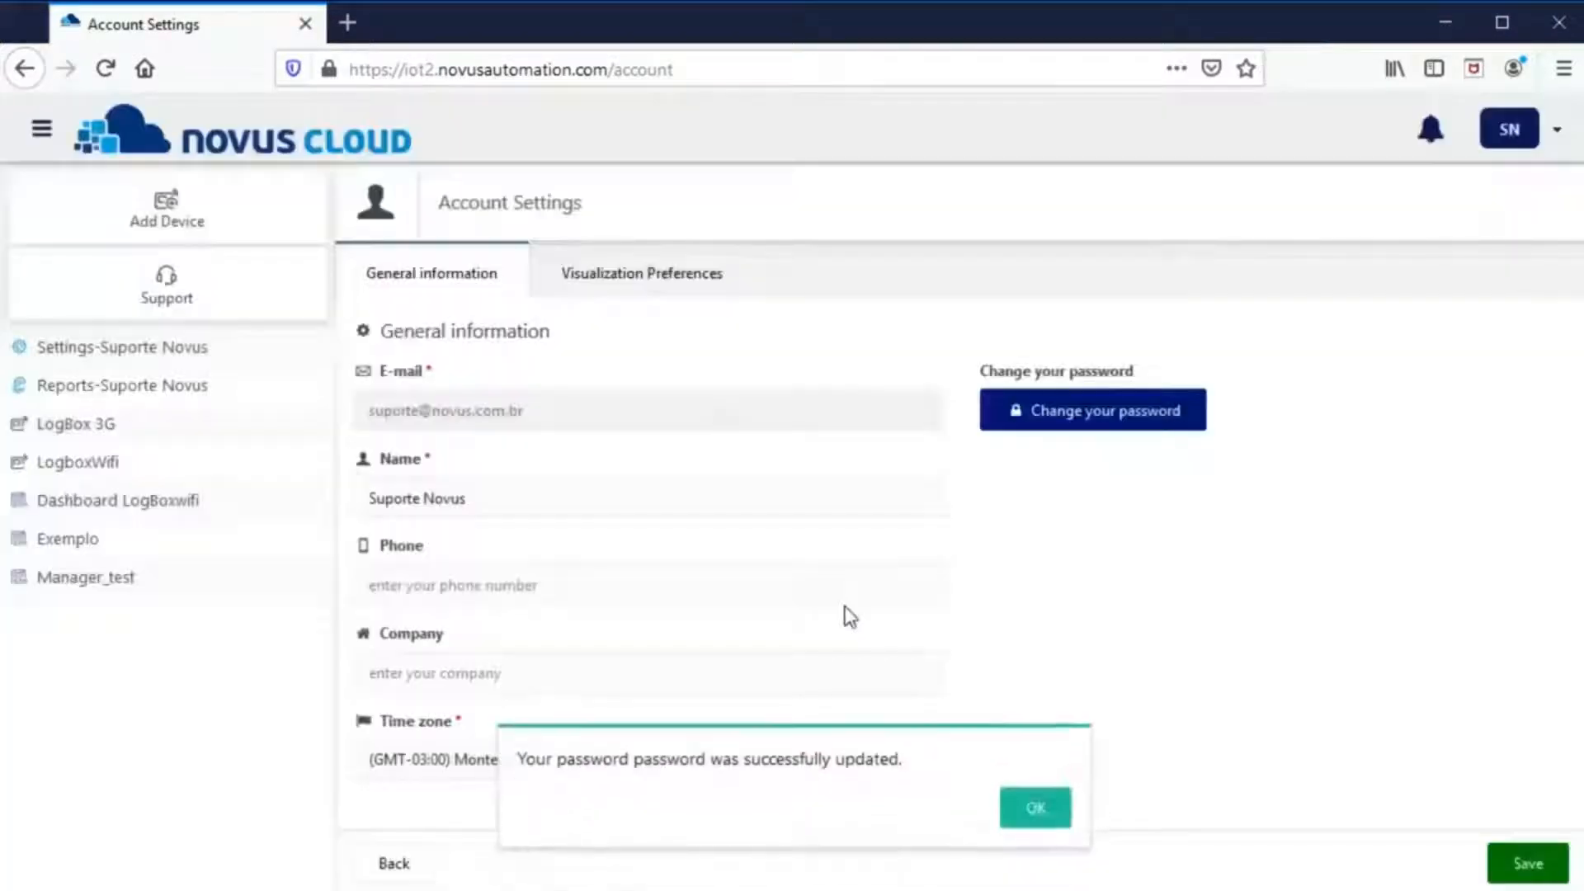
left_click(1037, 807)
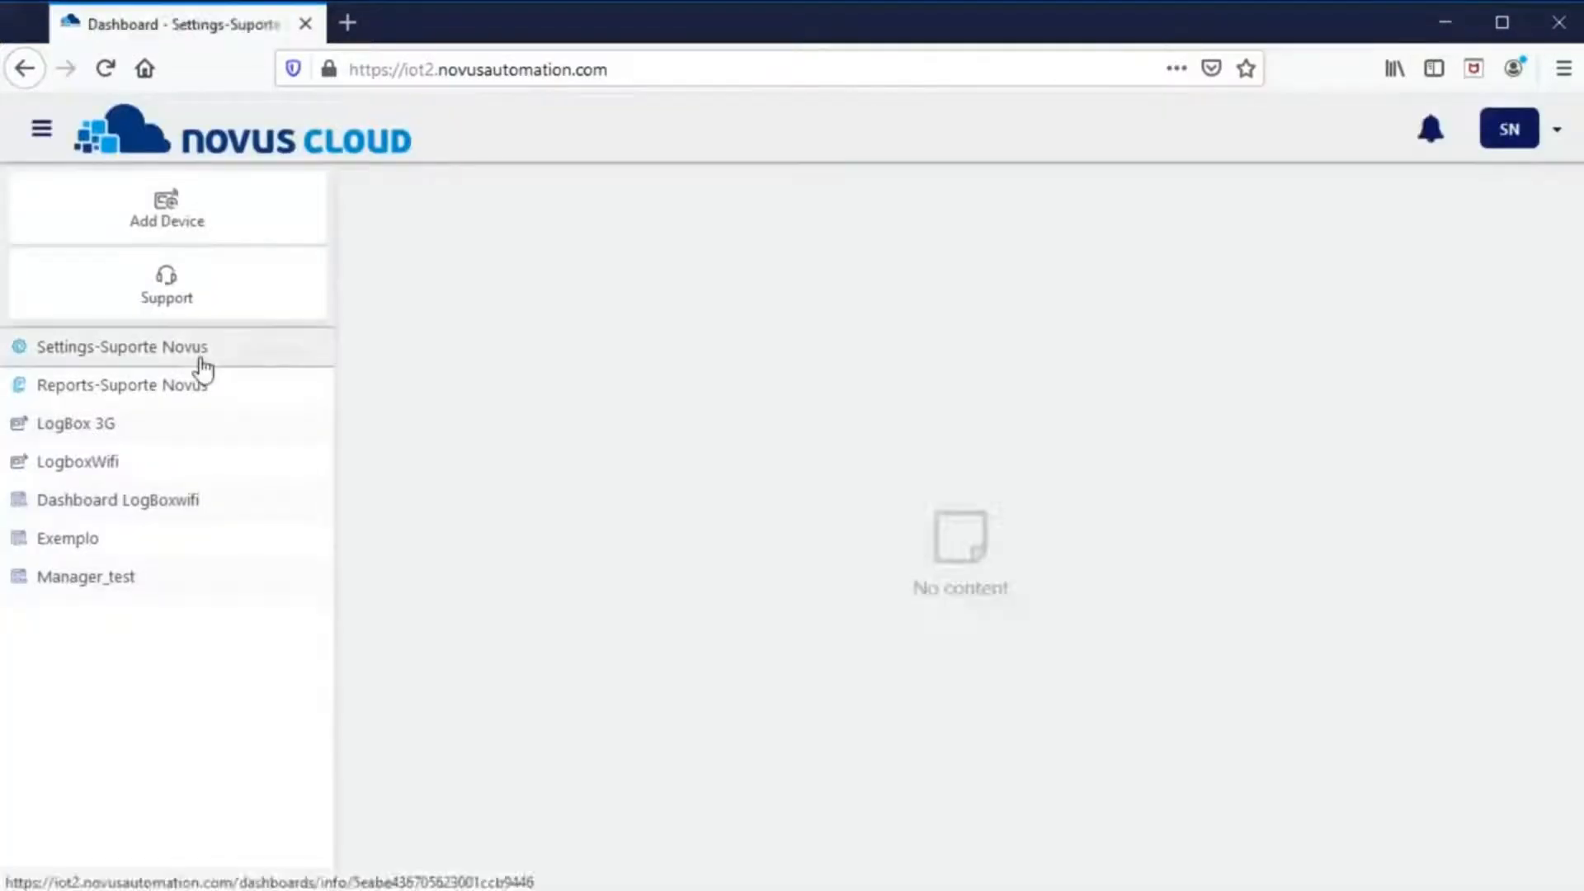
- In Settings-Suporte Novus users, enter the new user's e-mail and choose the Viewer role
left_click(199, 364)
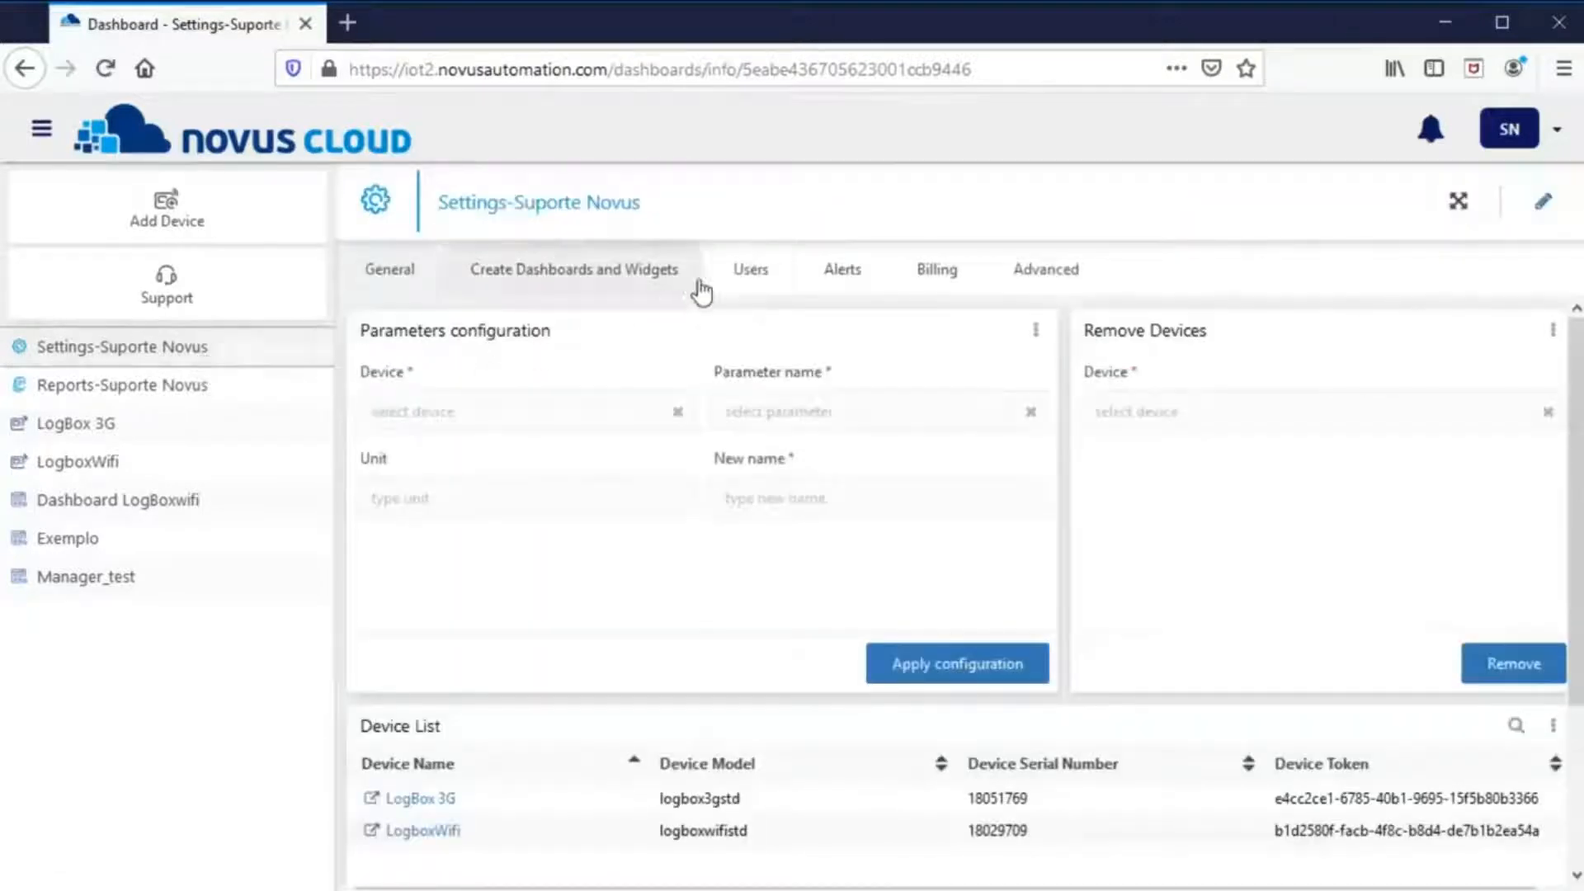
left_click(750, 275)
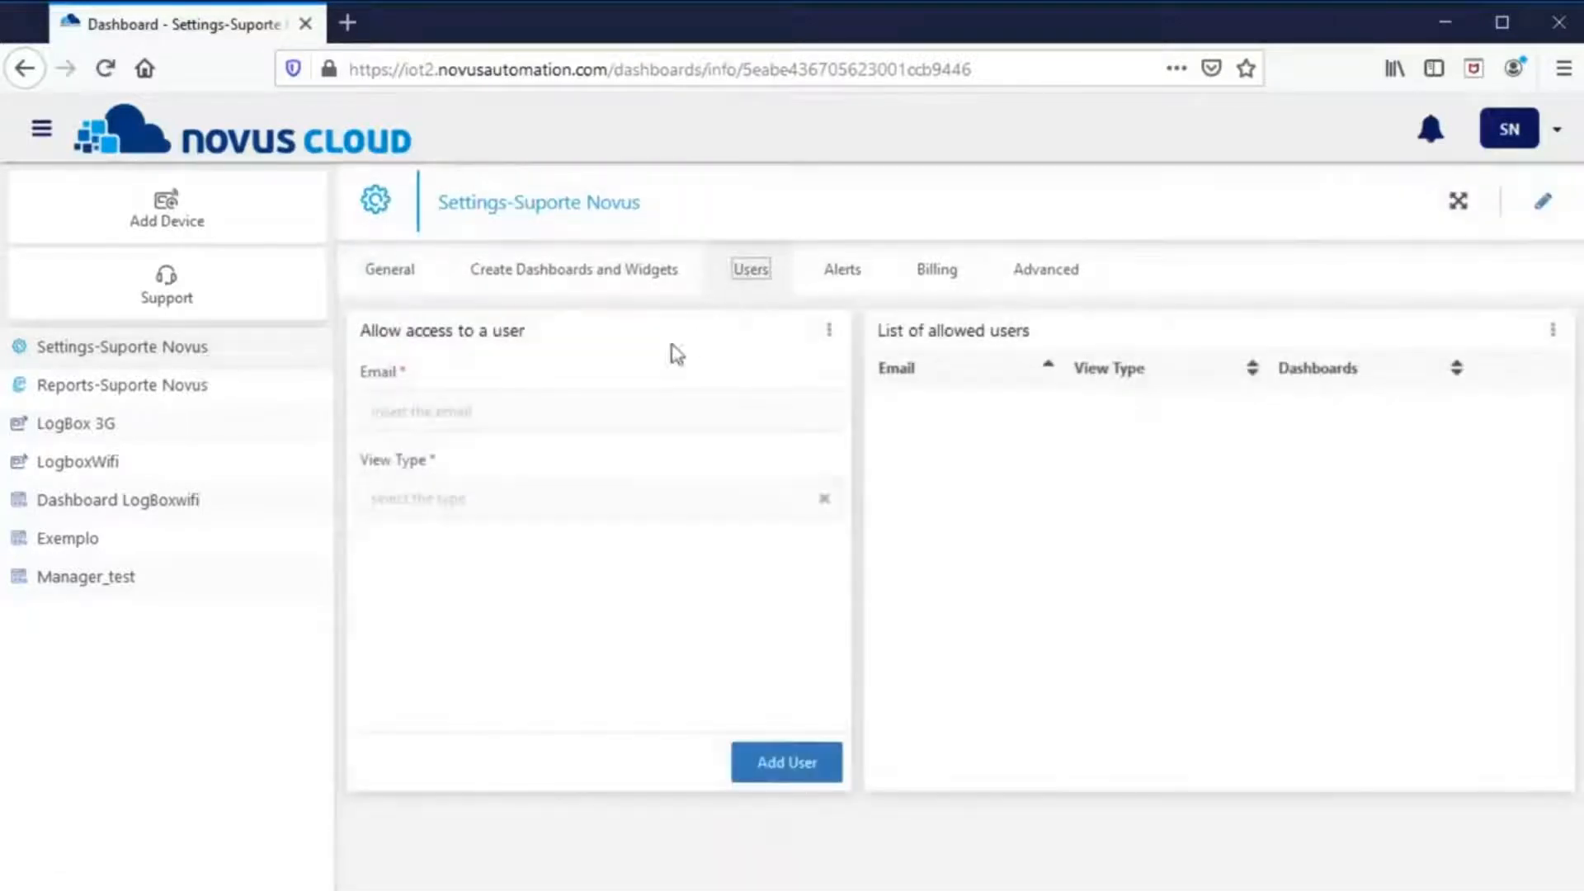
left_click(591, 415)
type("email@email.com")
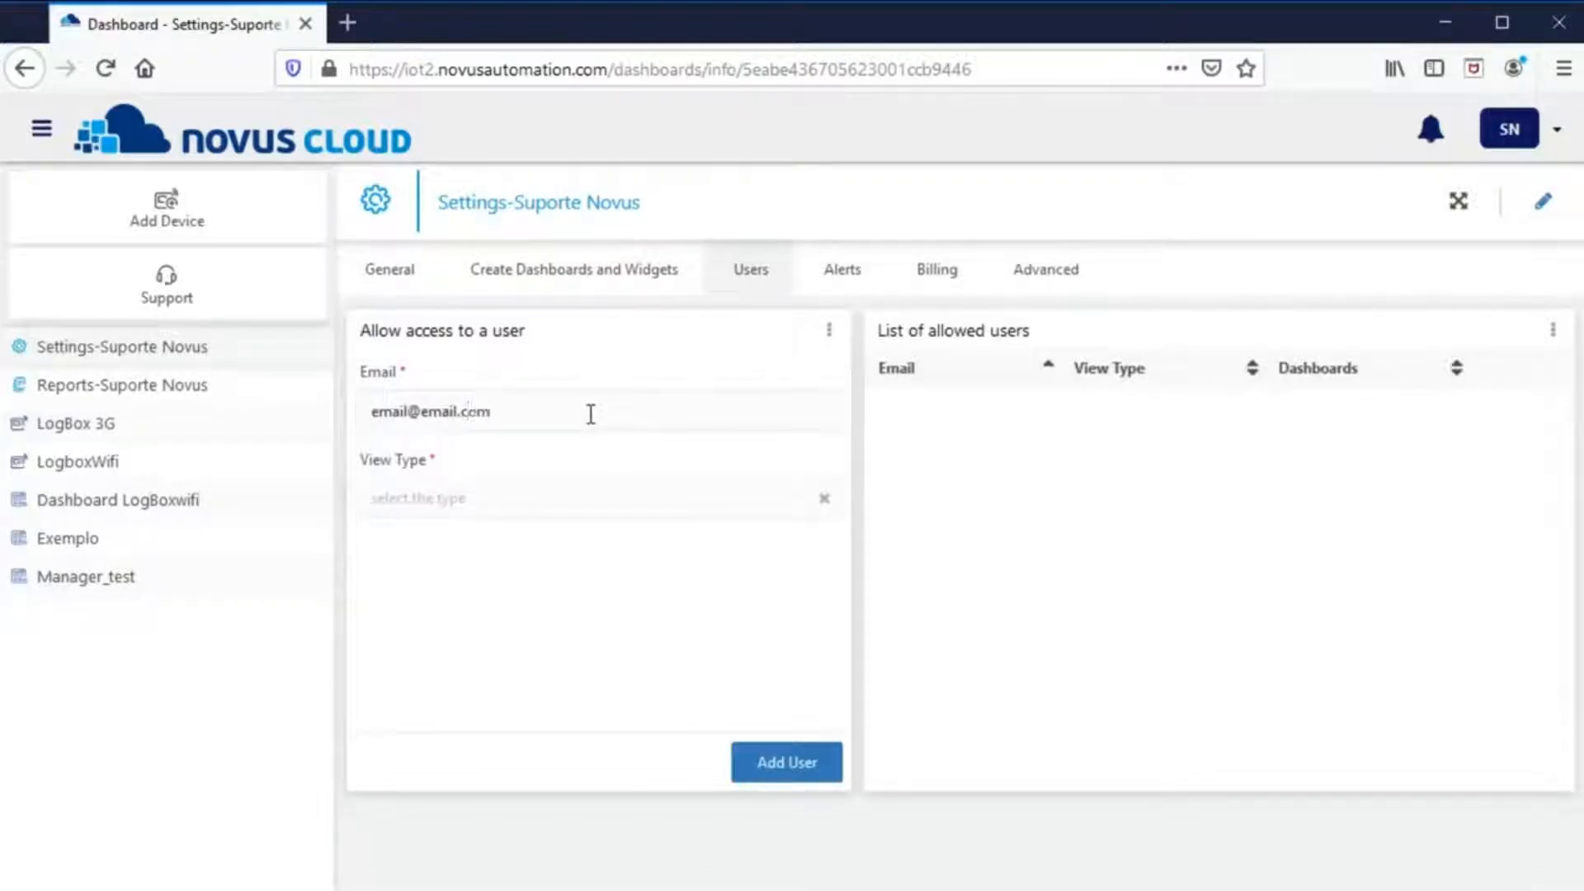
left_click(591, 486)
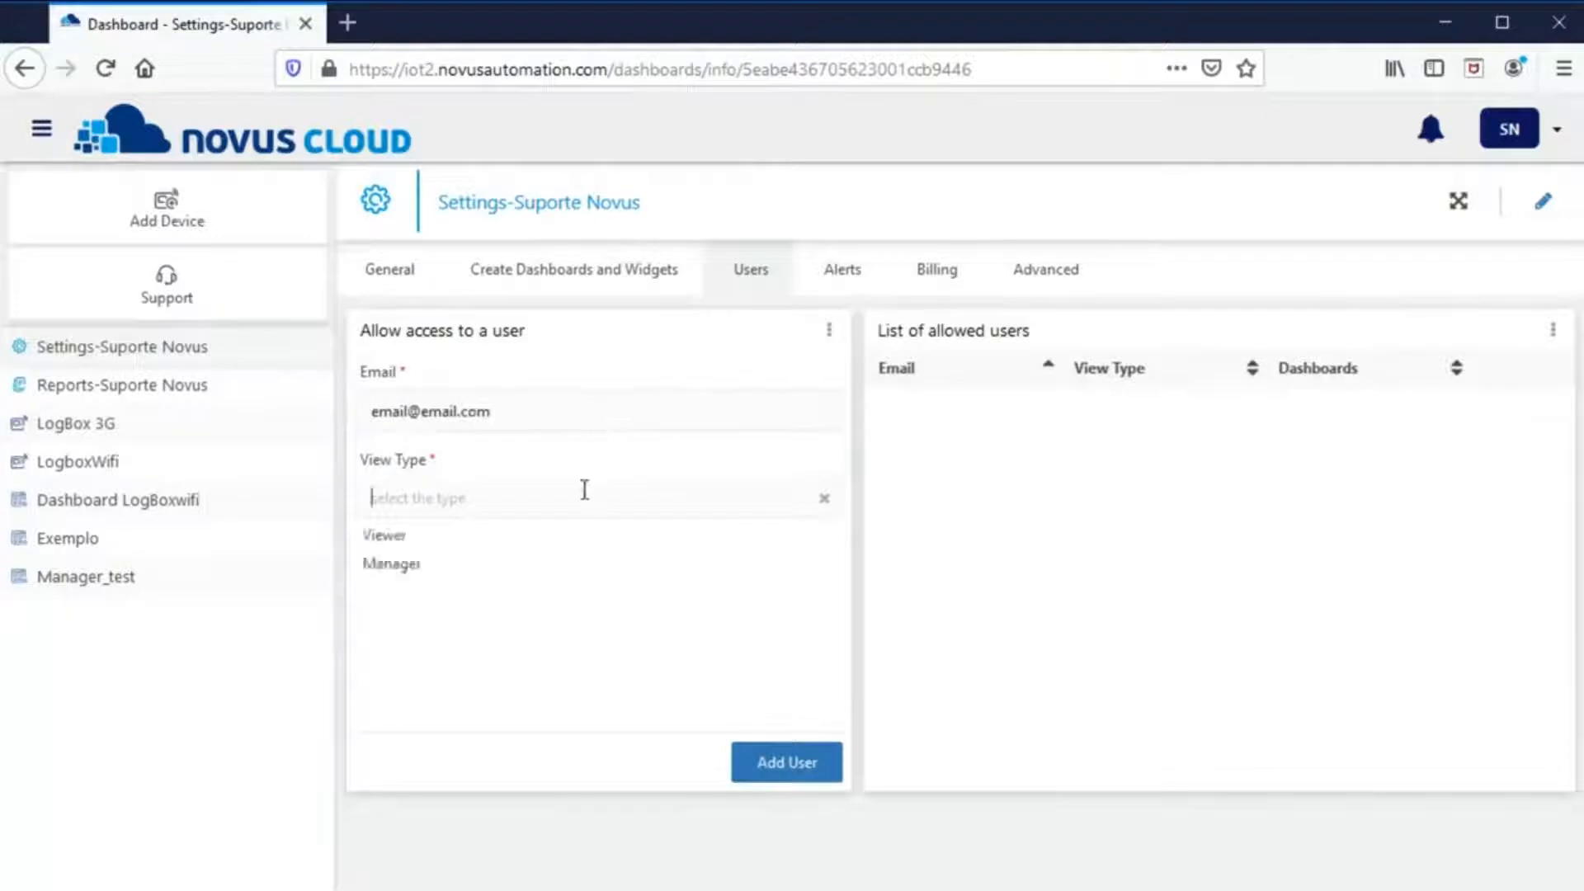
left_click(421, 538)
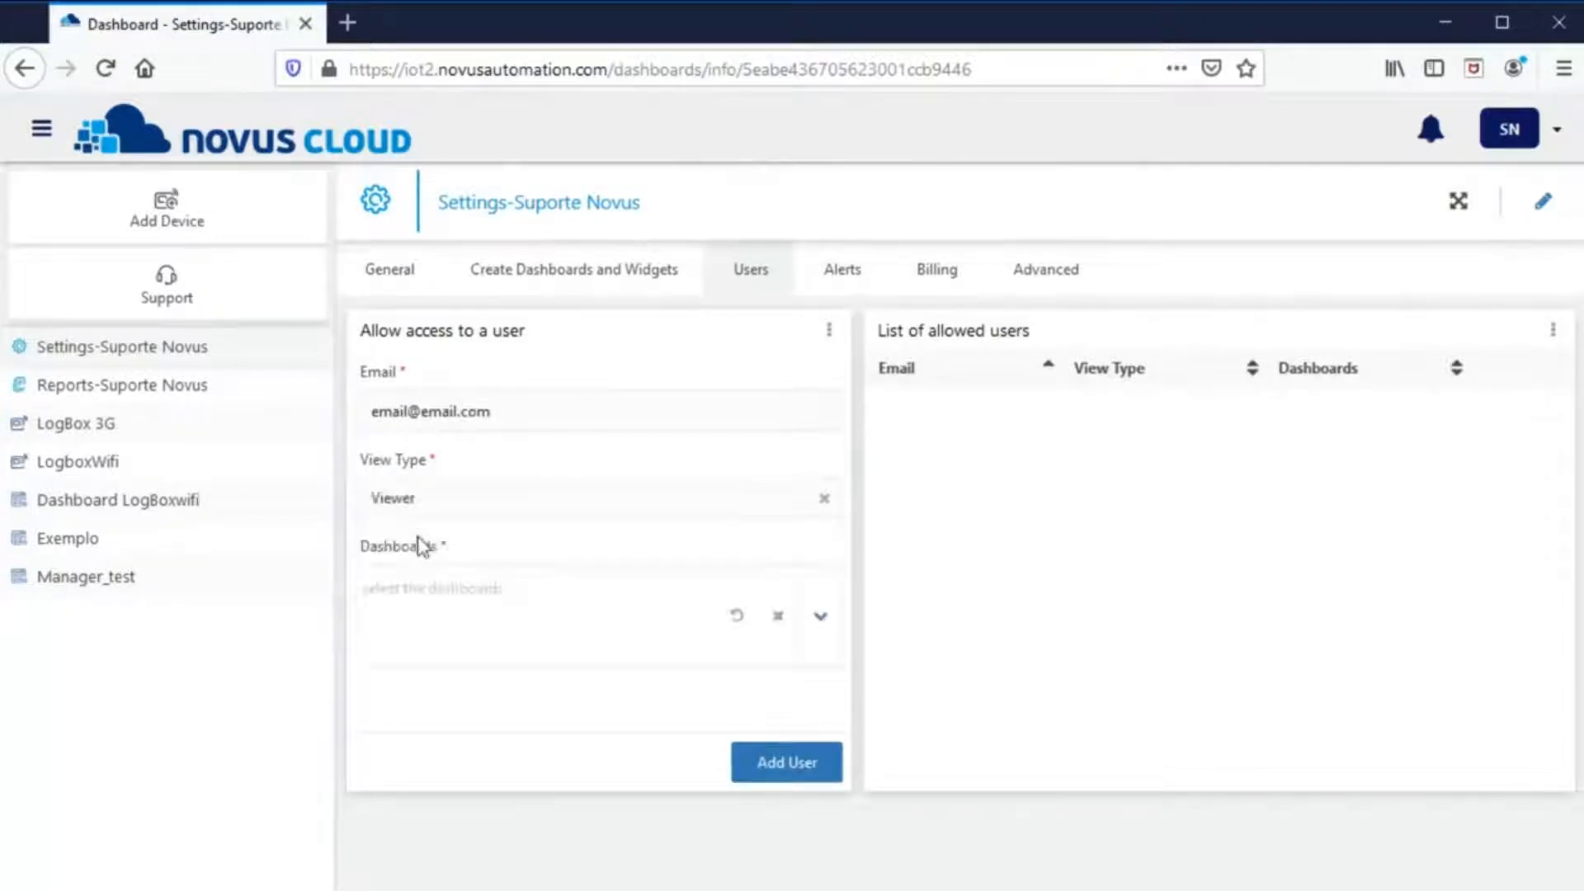
- Share only the LogboxWifi dashboard by removing Exemplo, Manager_test and LogBox 3G, then add the user
left_click(660, 619)
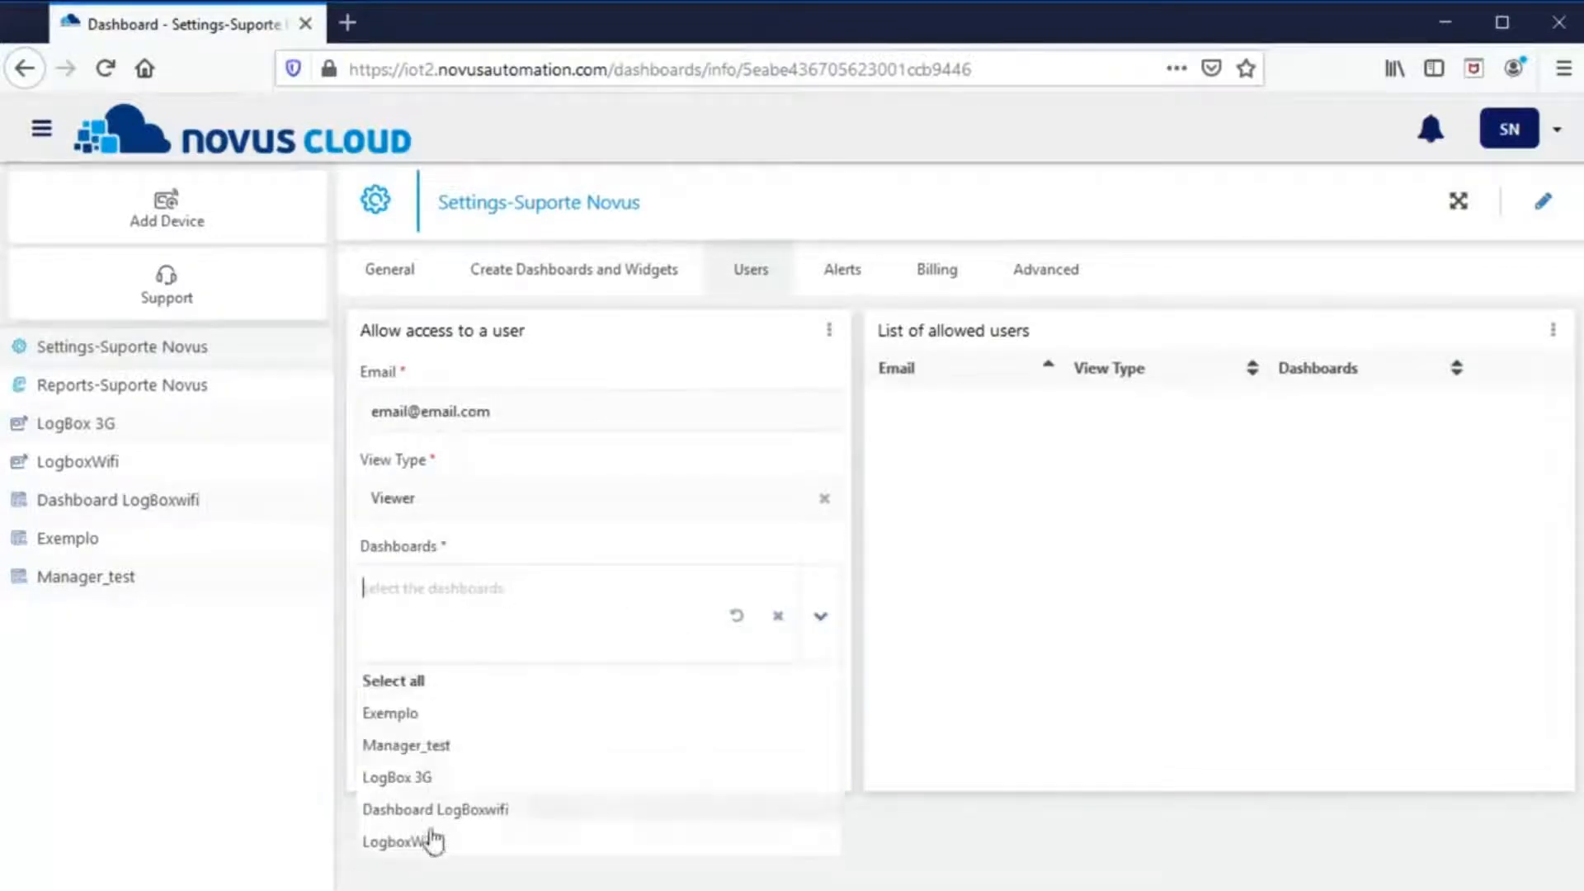
left_click(435, 680)
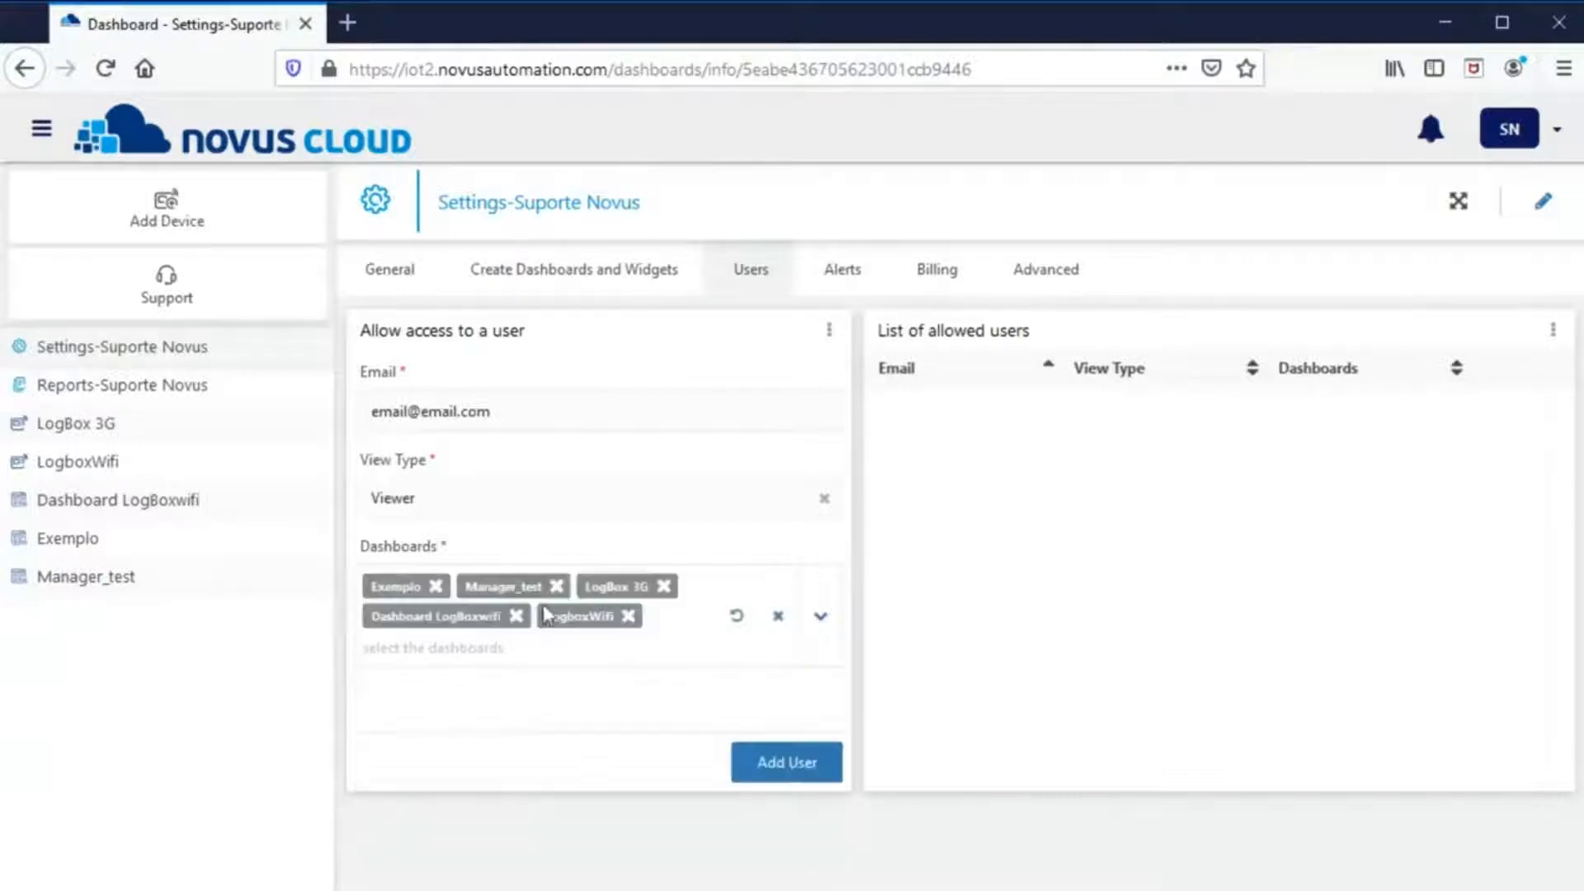
left_click(436, 585)
left_click(462, 586)
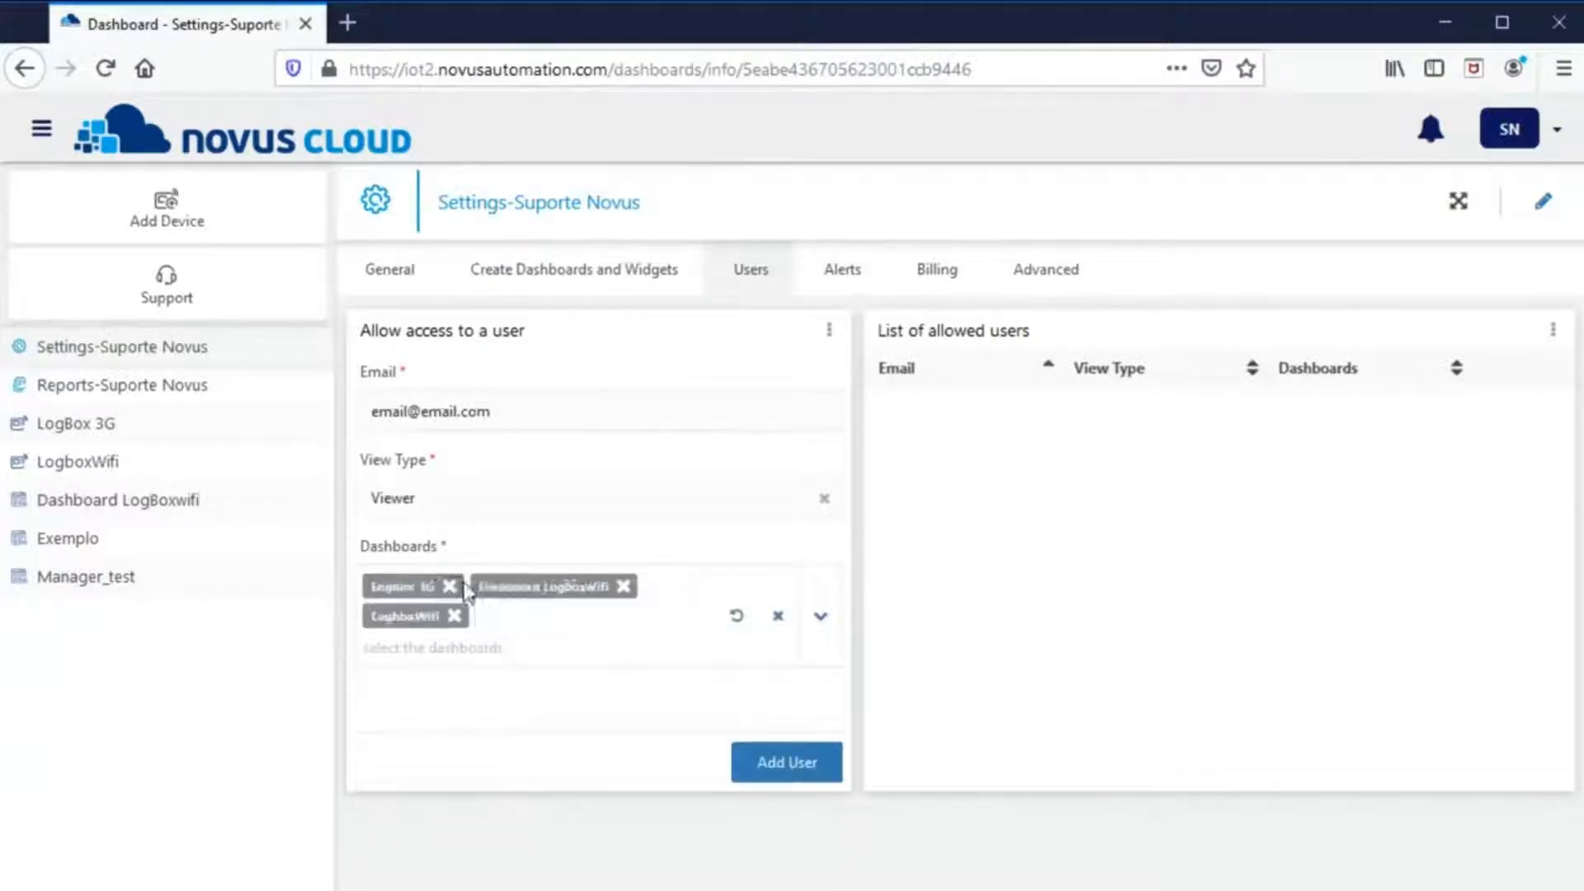
left_click(450, 587)
left_click(517, 587)
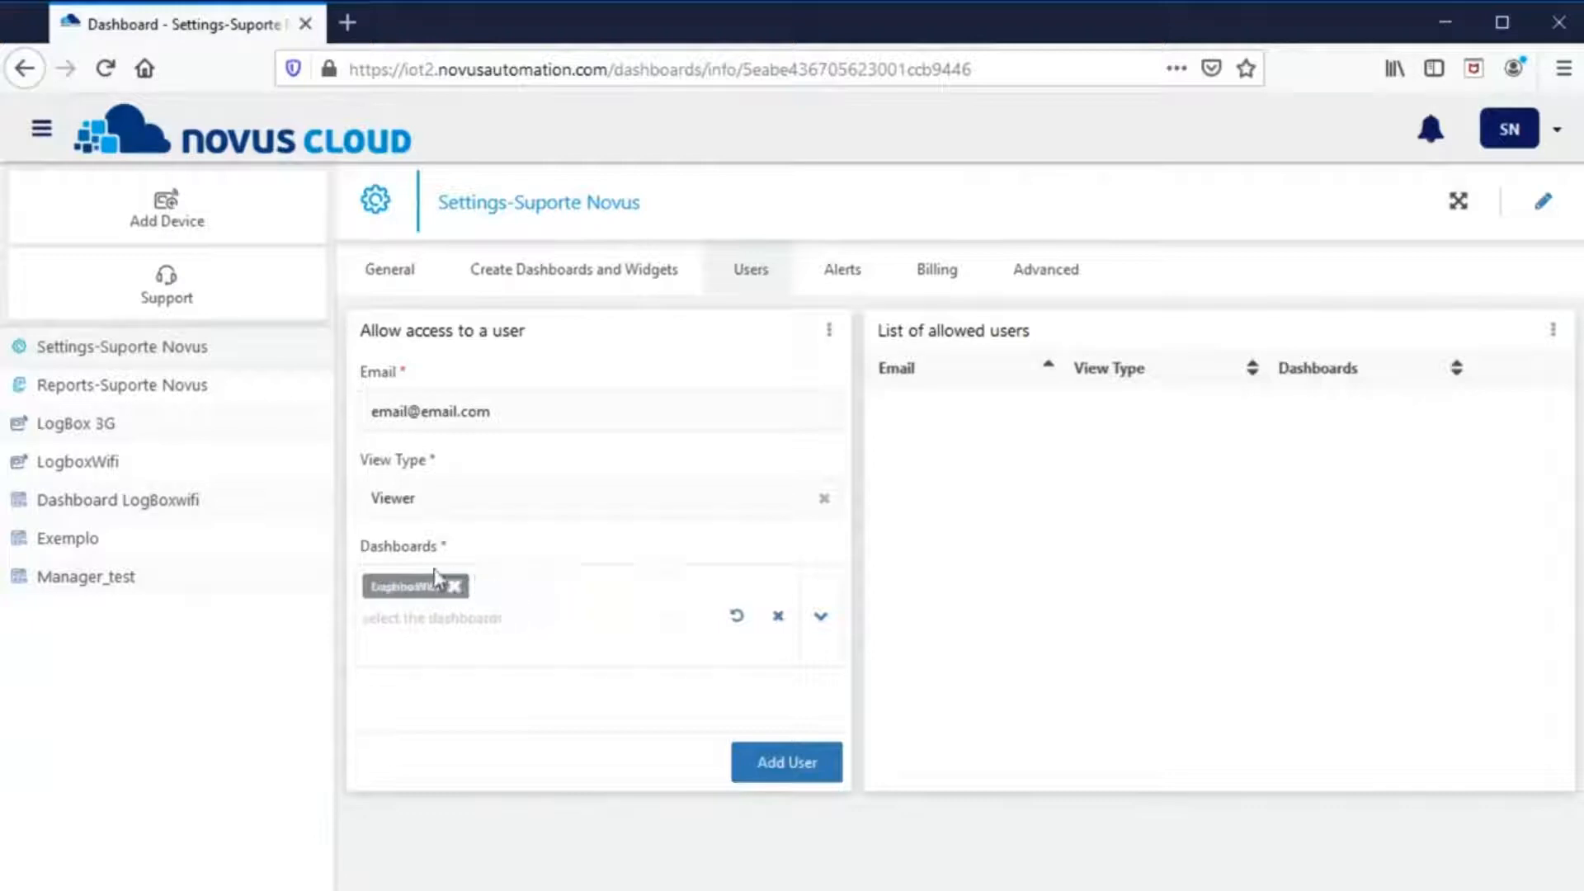
left_click(824, 766)
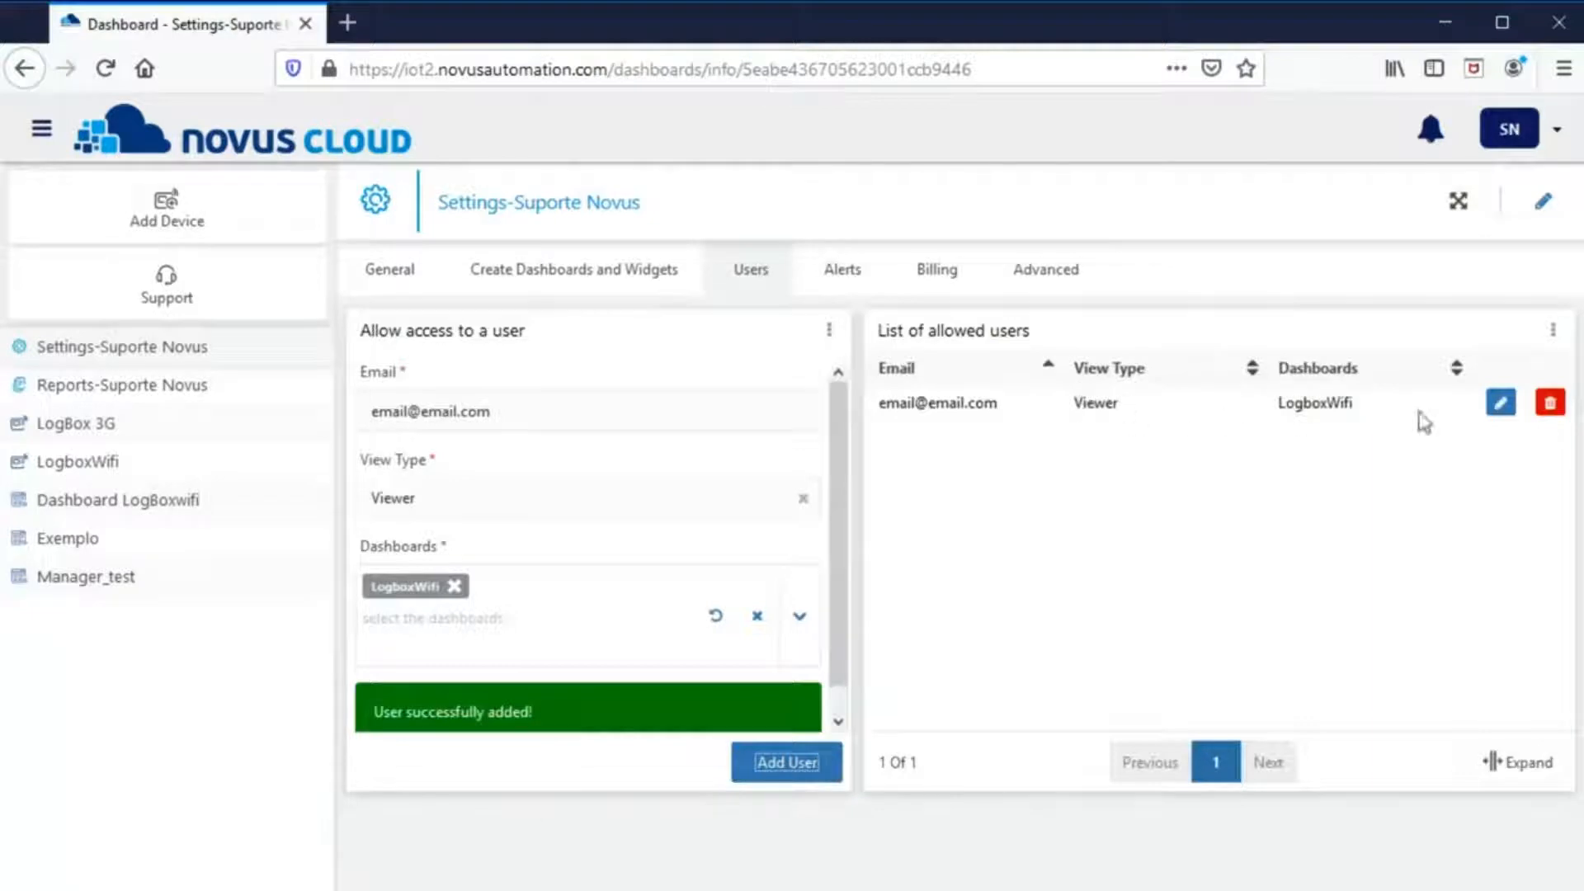
- Delete the newly added Viewer user row
left_click(1551, 405)
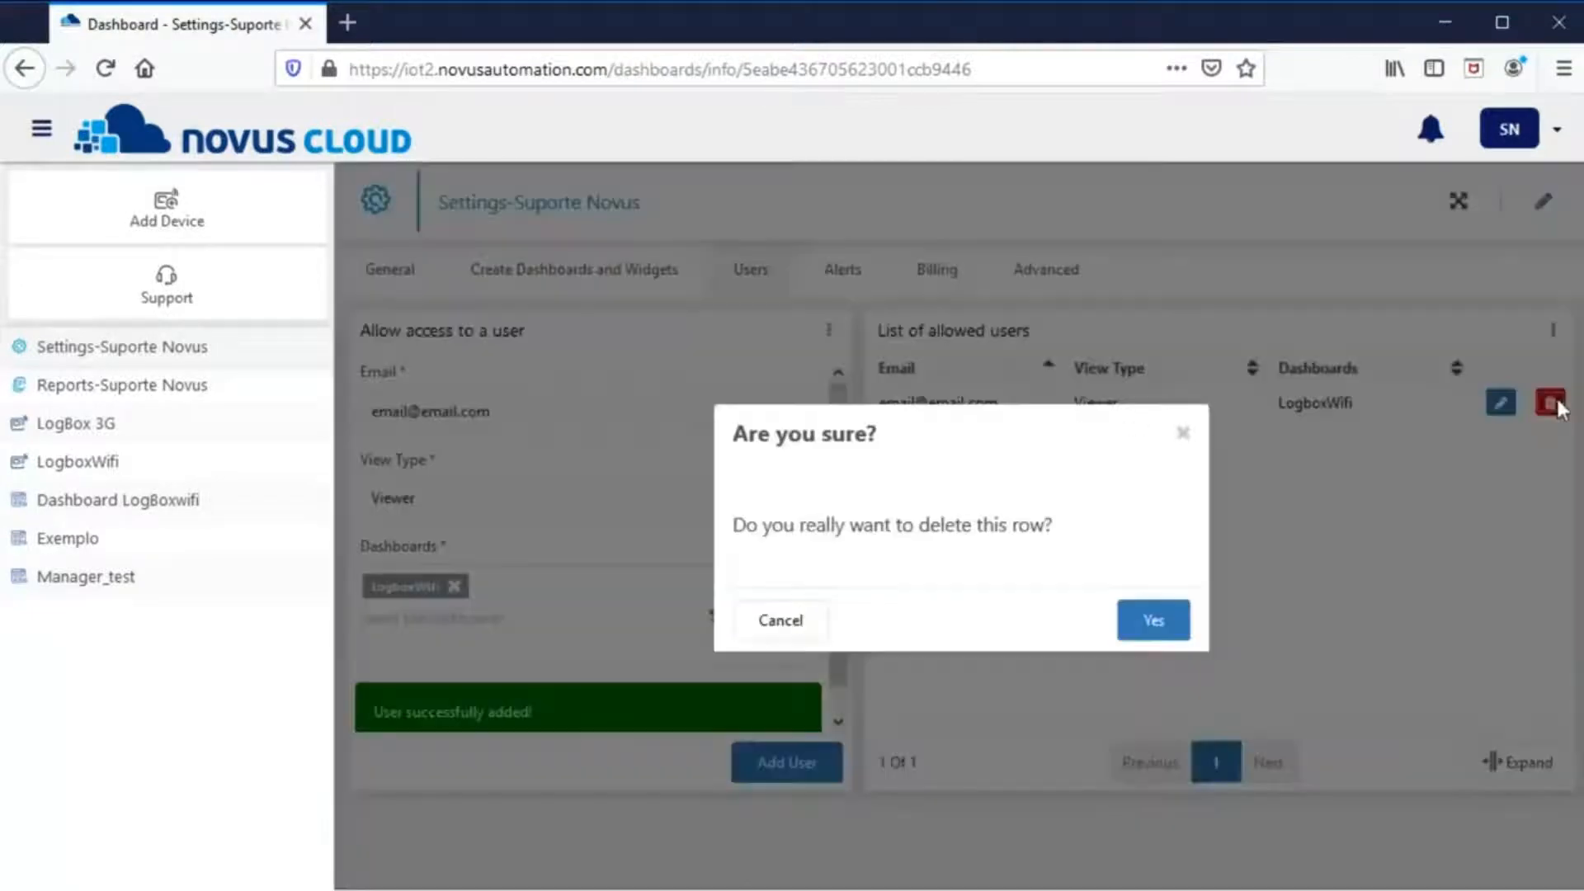
left_click(1145, 625)
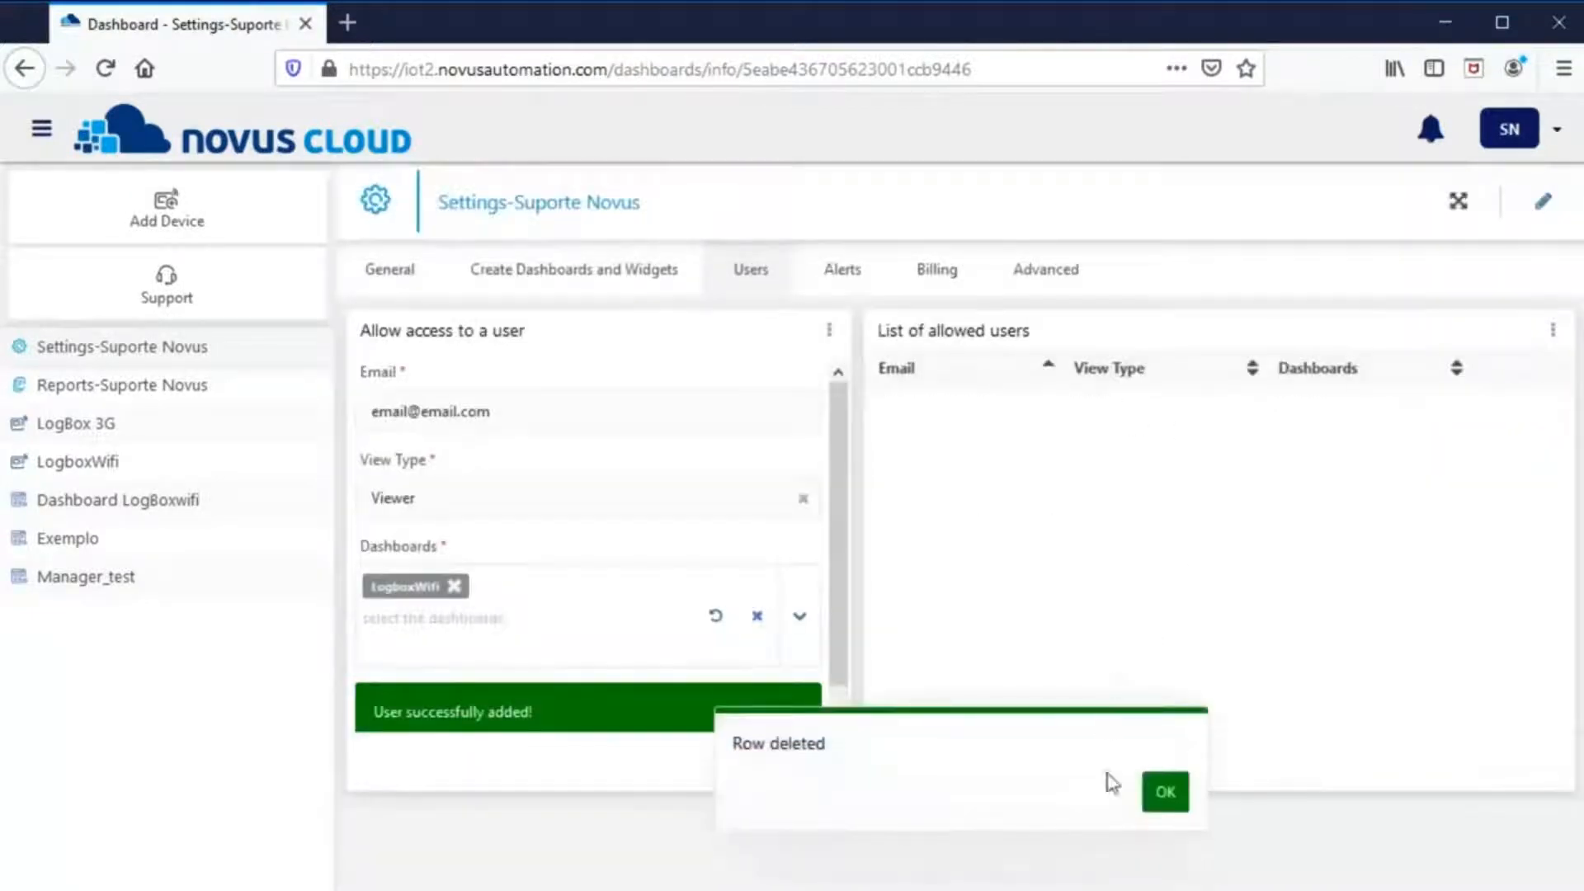
left_click(1163, 794)
- Re-add the user with the Manager view type
left_click(600, 502)
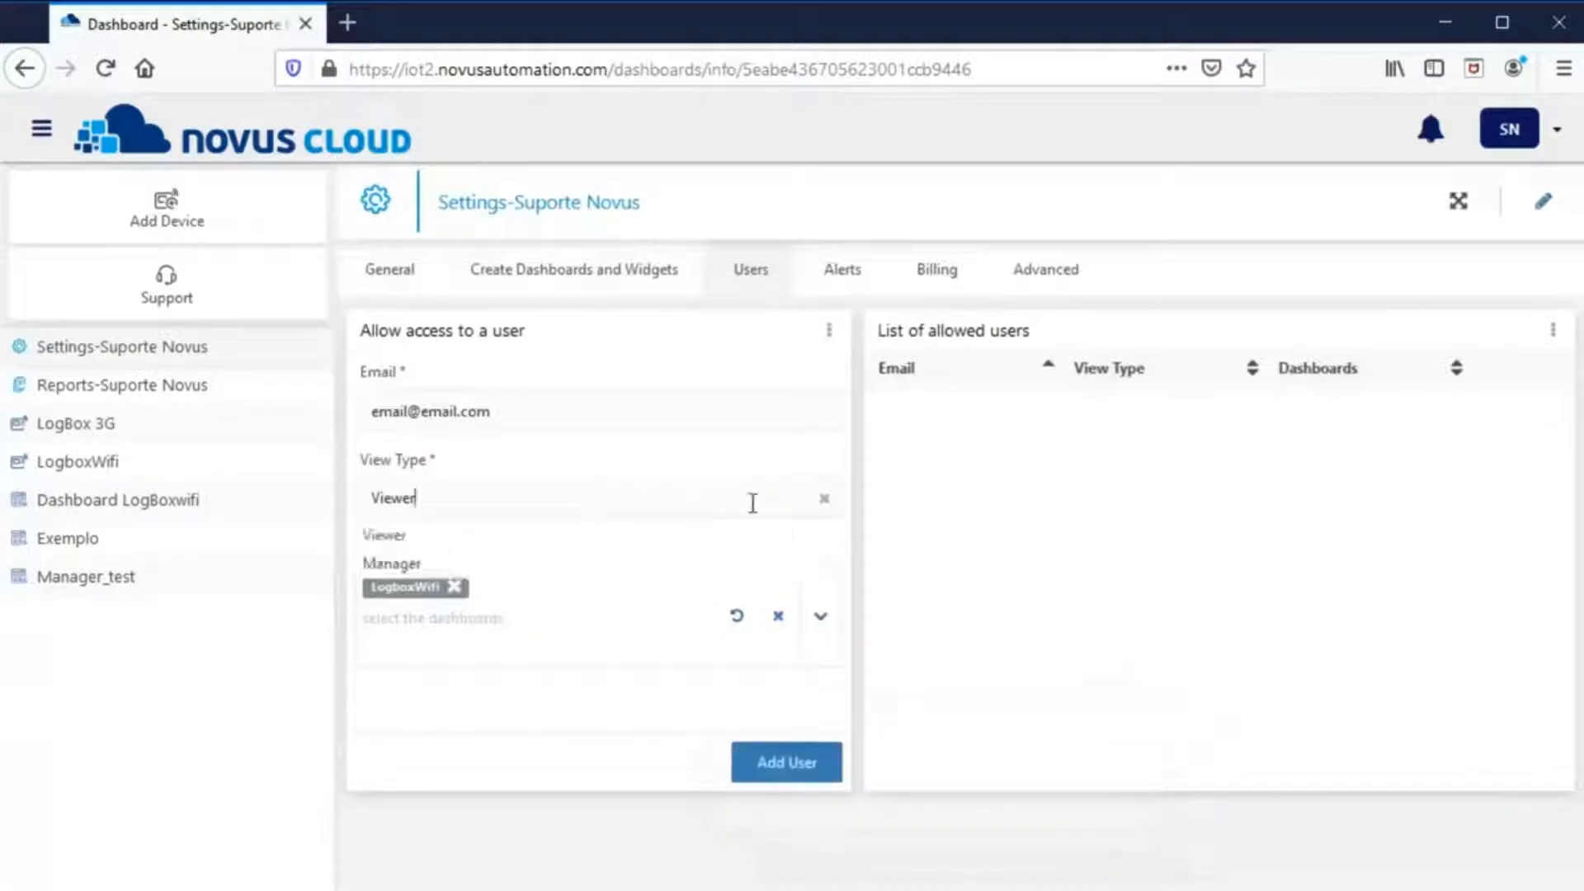
left_click(425, 566)
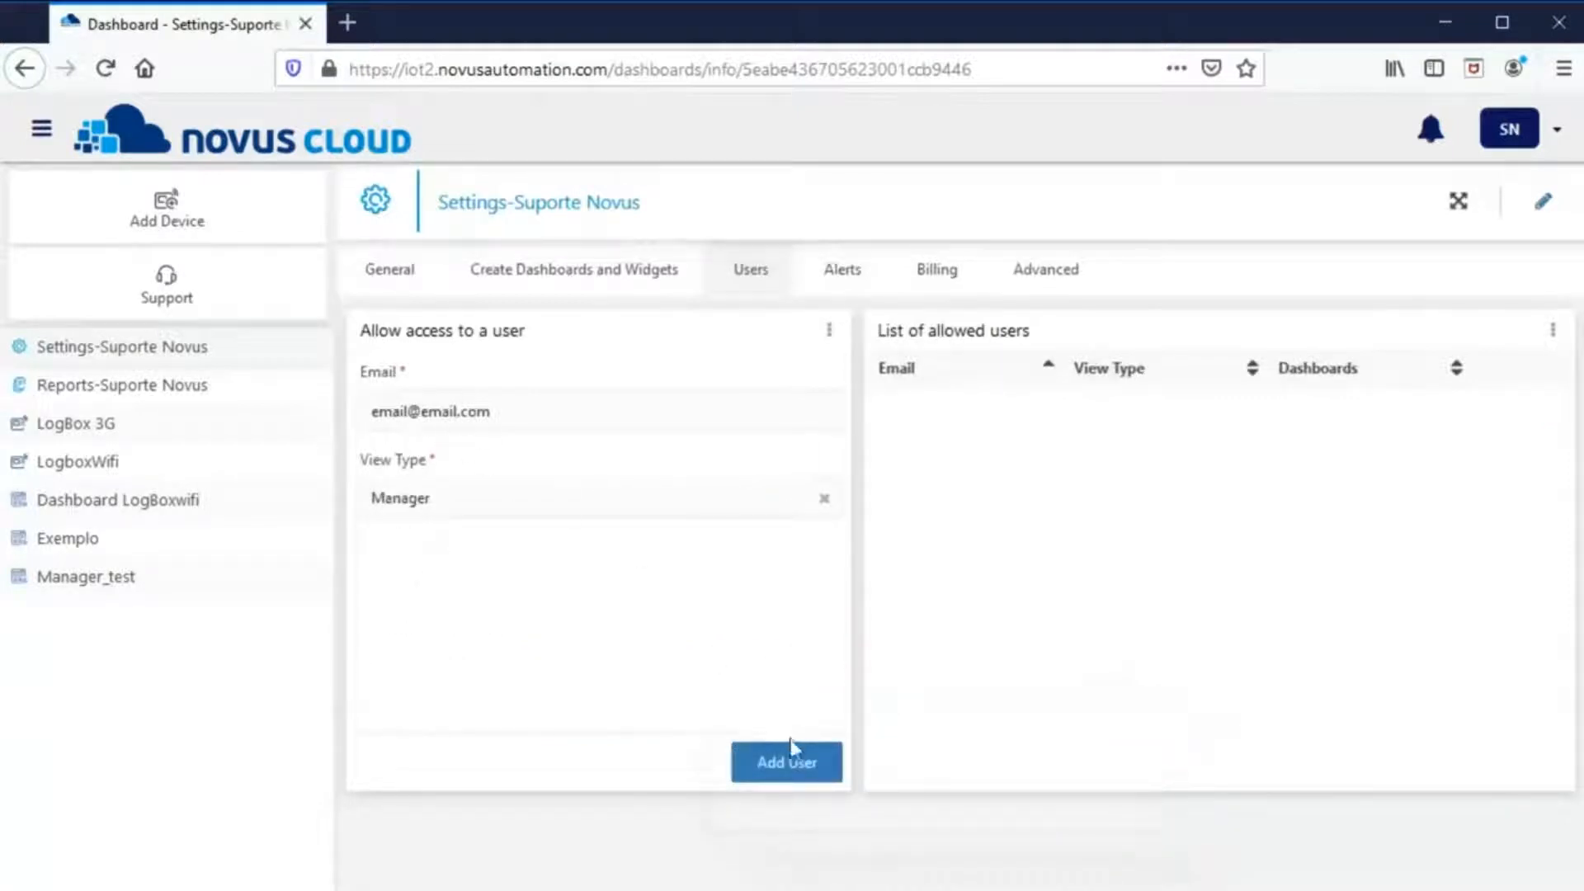
left_click(788, 761)
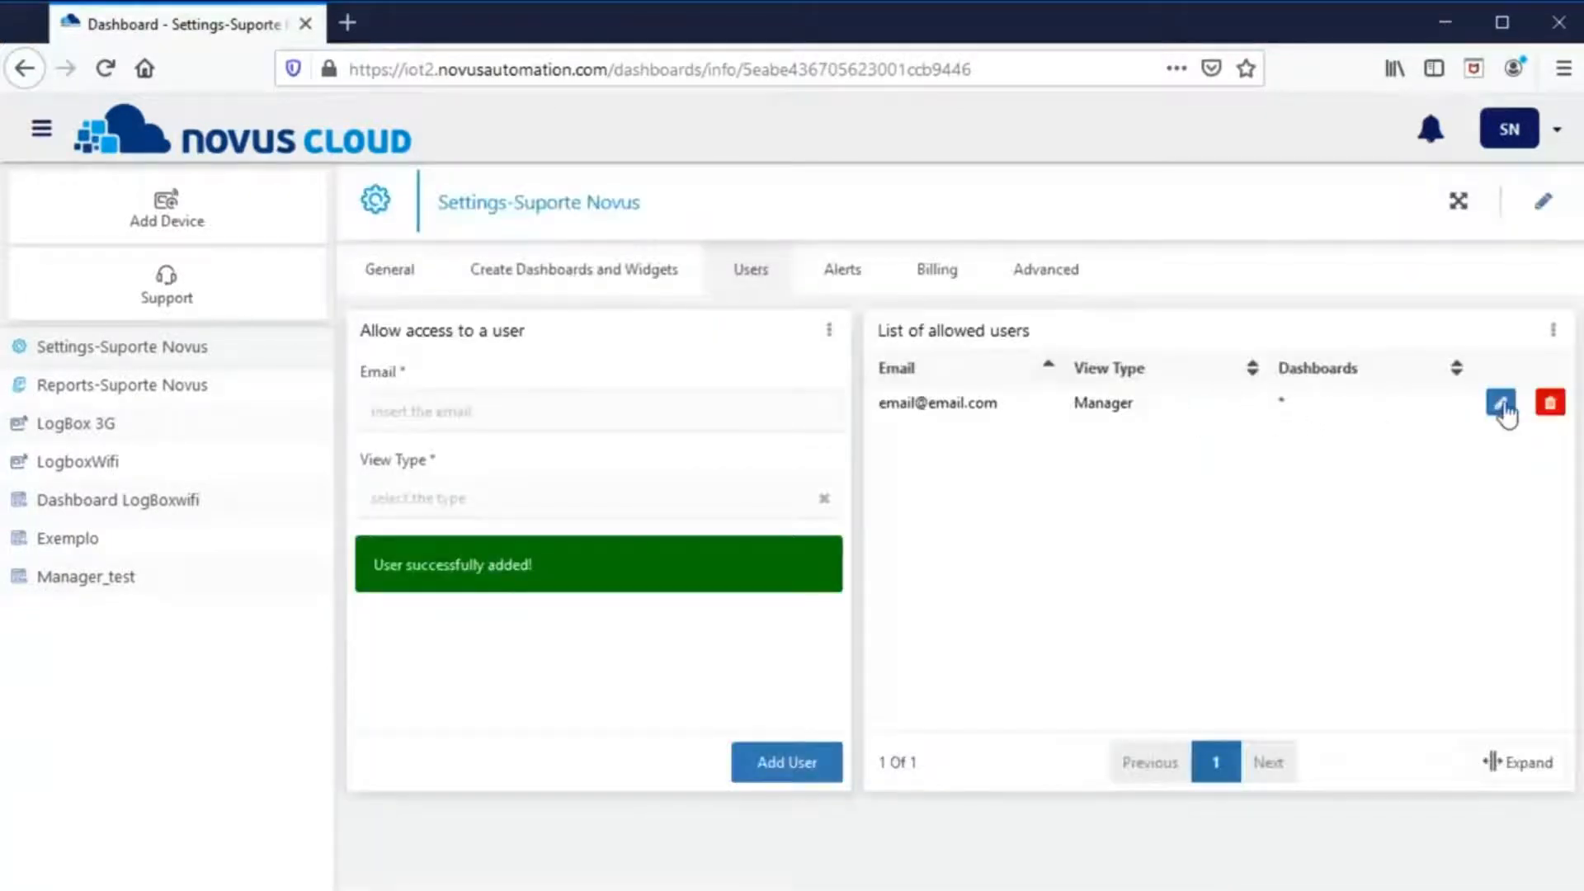
- Edit the Manager user's dashboards, removing Manager_test and Exemplo
left_click(1501, 404)
scroll(1407, 467, "down", 3)
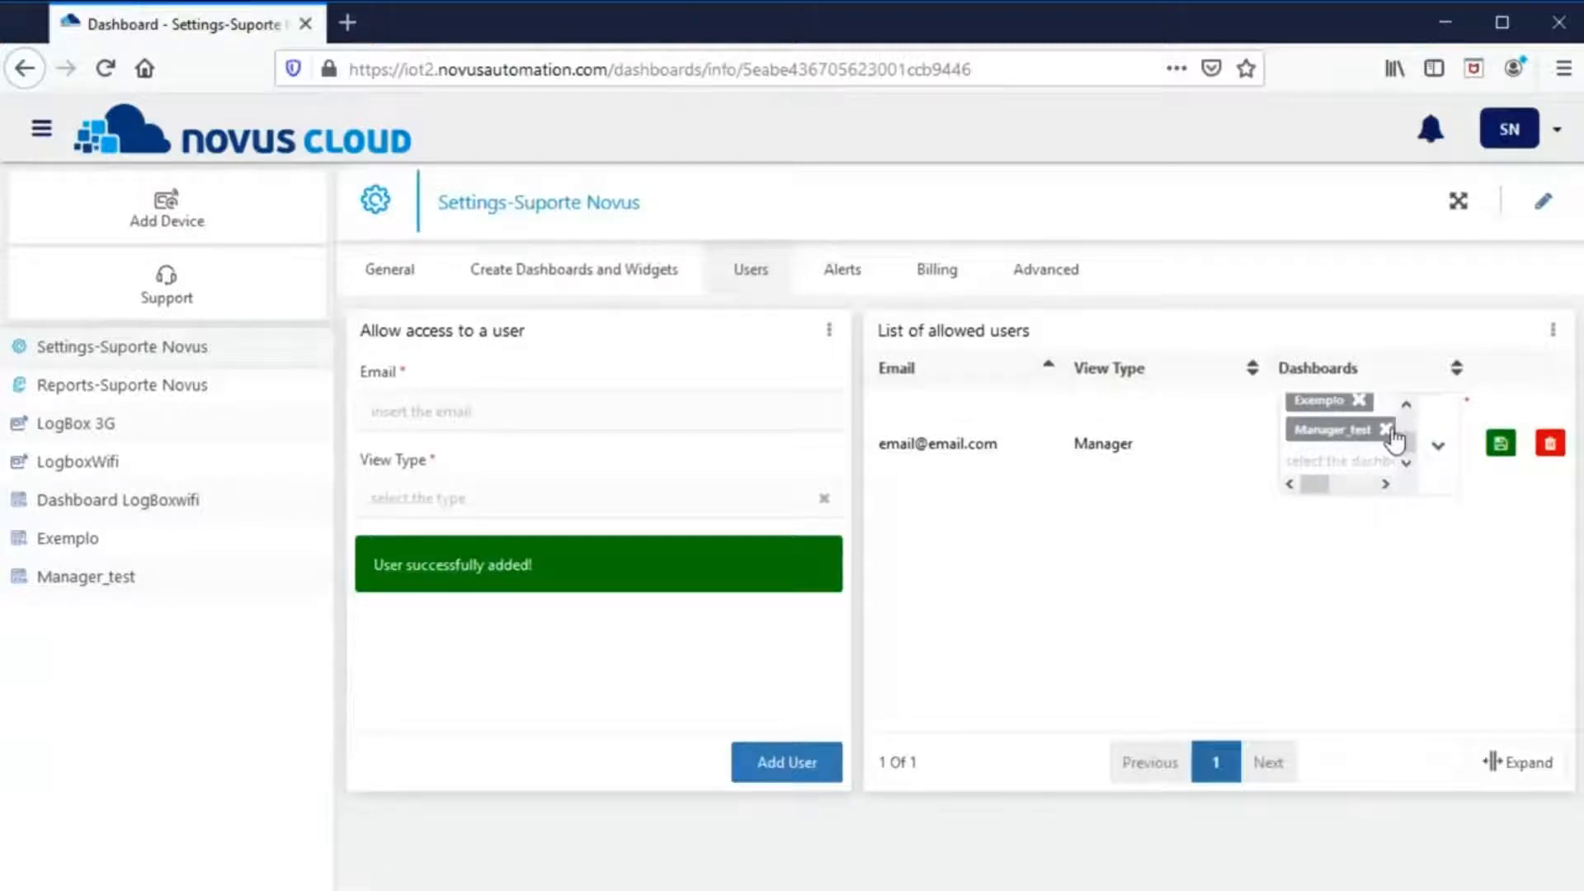
left_click(1386, 429)
left_click(1386, 429)
scroll(1383, 417, "up", 3)
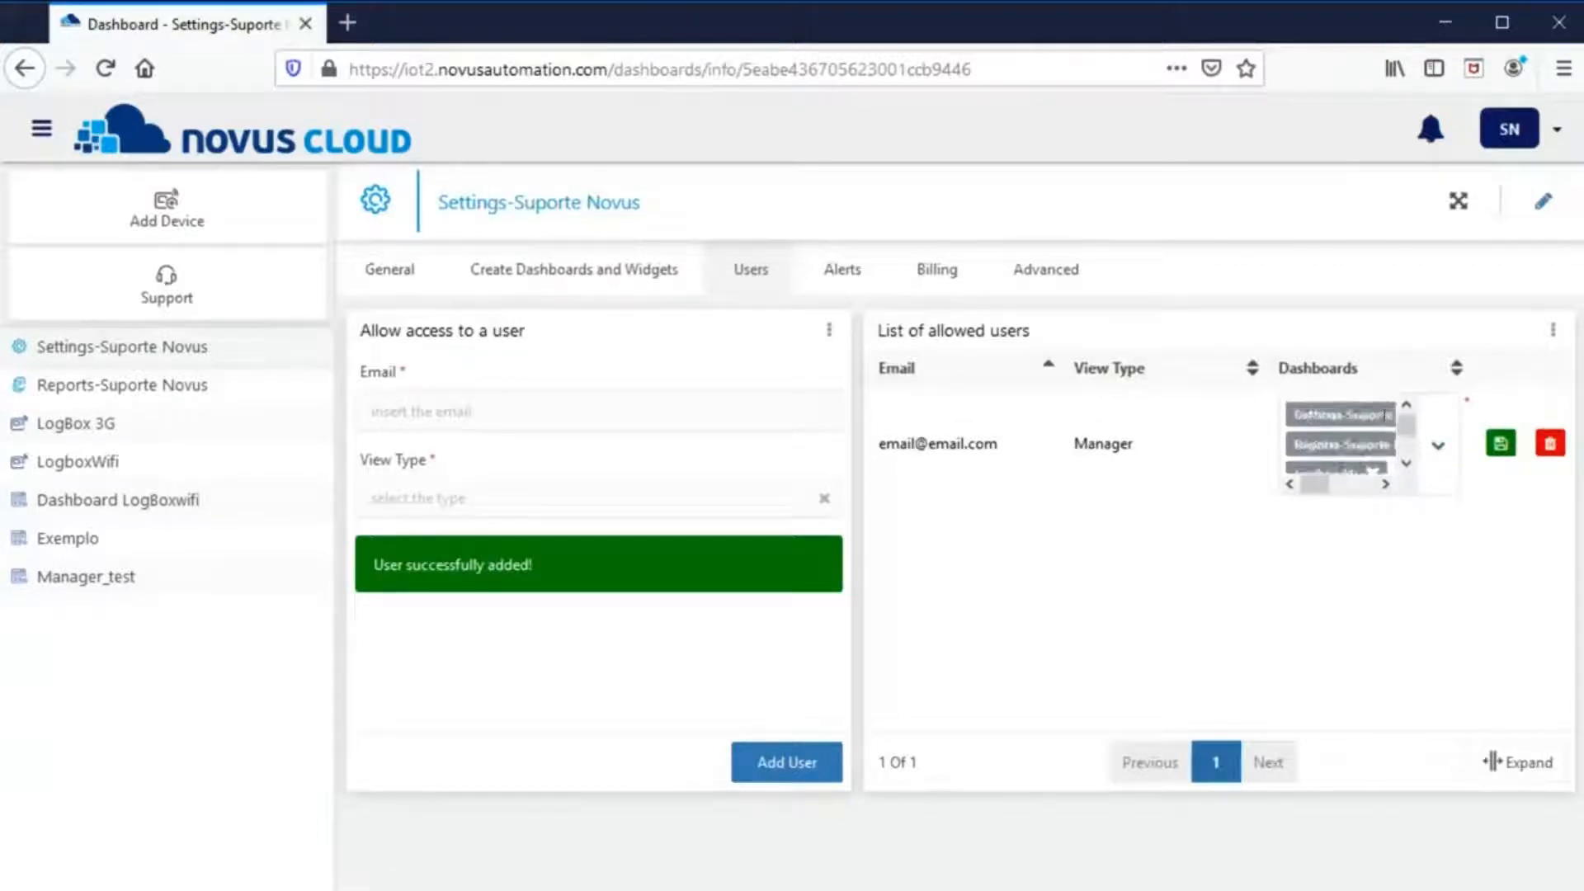
mouse_move(1315, 487)
left_mouse_down()
mouse_move(1353, 488)
mouse_move(1312, 489)
left_mouse_up()
- Remove the remaining extra dashboards so only LogboxWifi stays, and save the user
left_click(1327, 414)
left_click(1331, 418)
left_click(1322, 430)
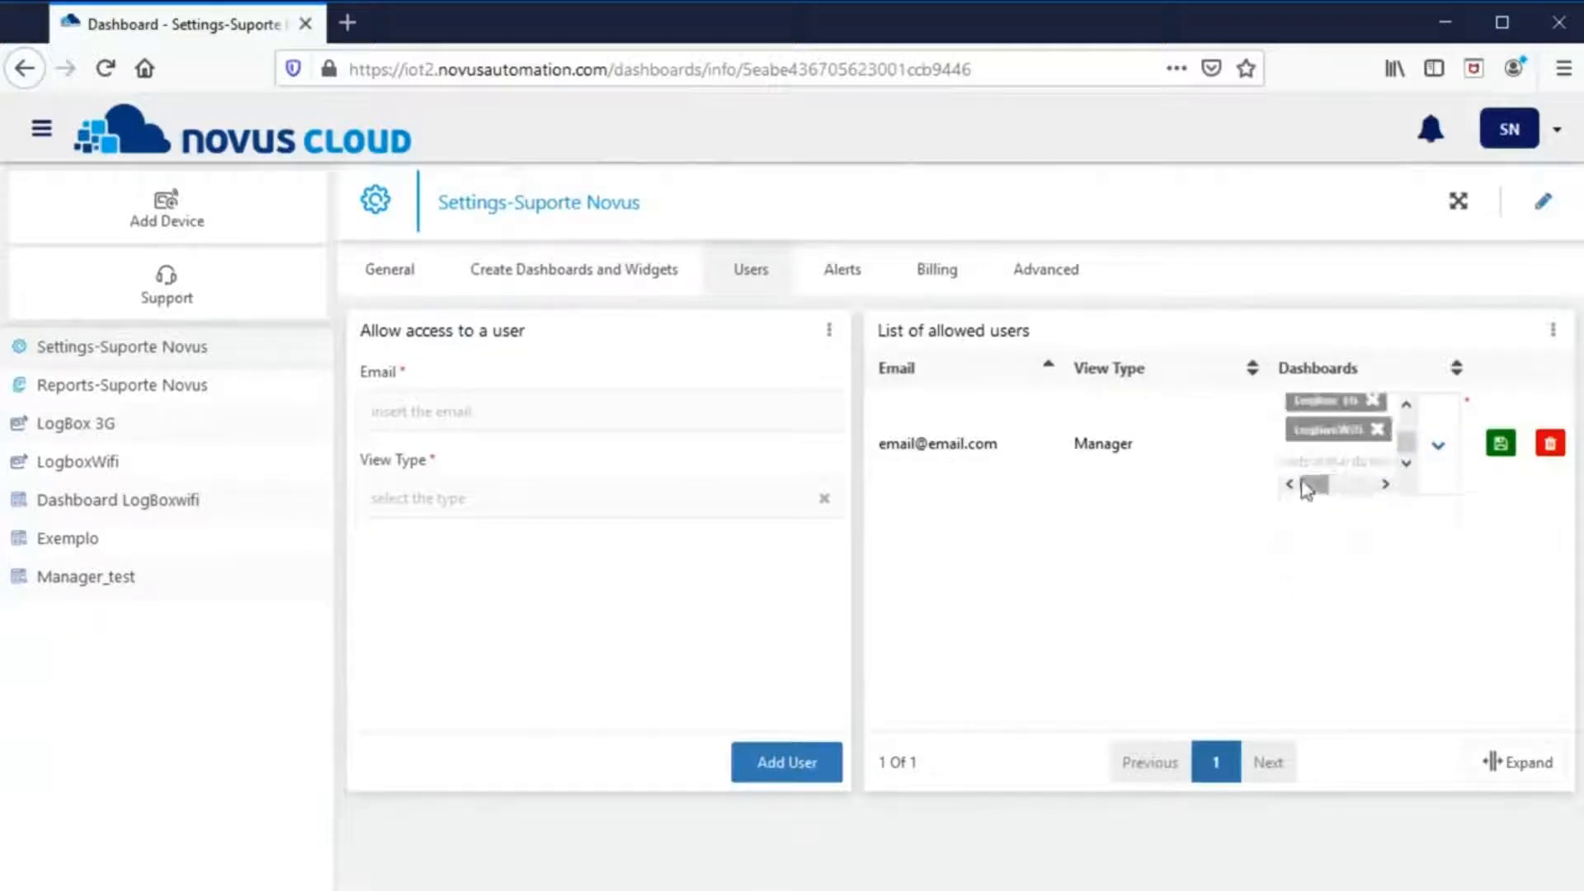
scroll(1376, 442, "up", 1)
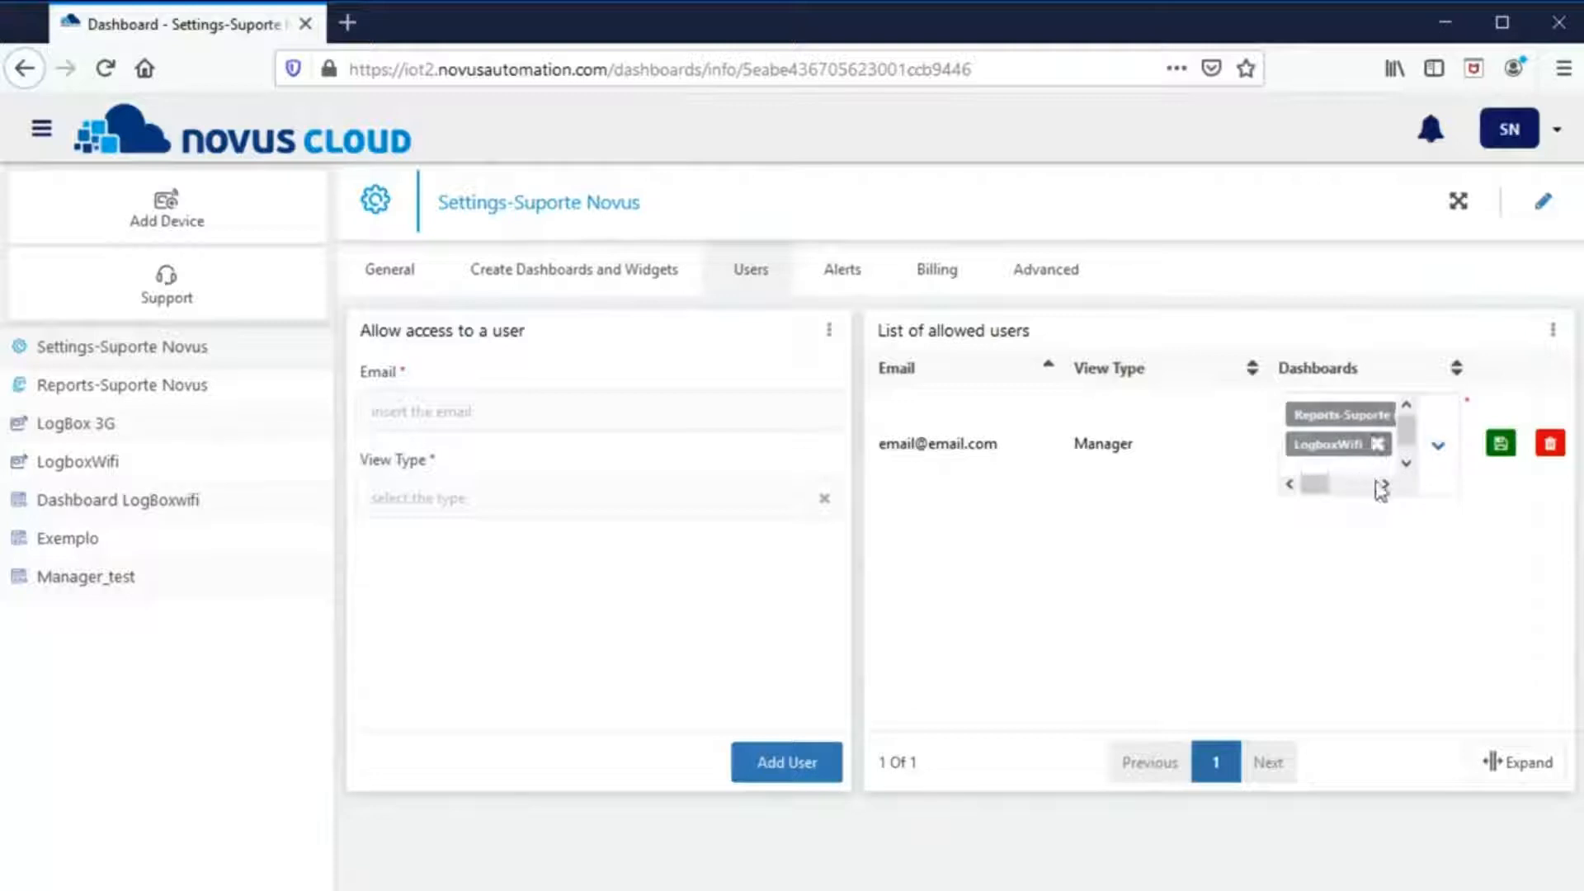
left_click(1379, 484)
left_click(1383, 485)
left_click(1384, 484)
left_click(1351, 416)
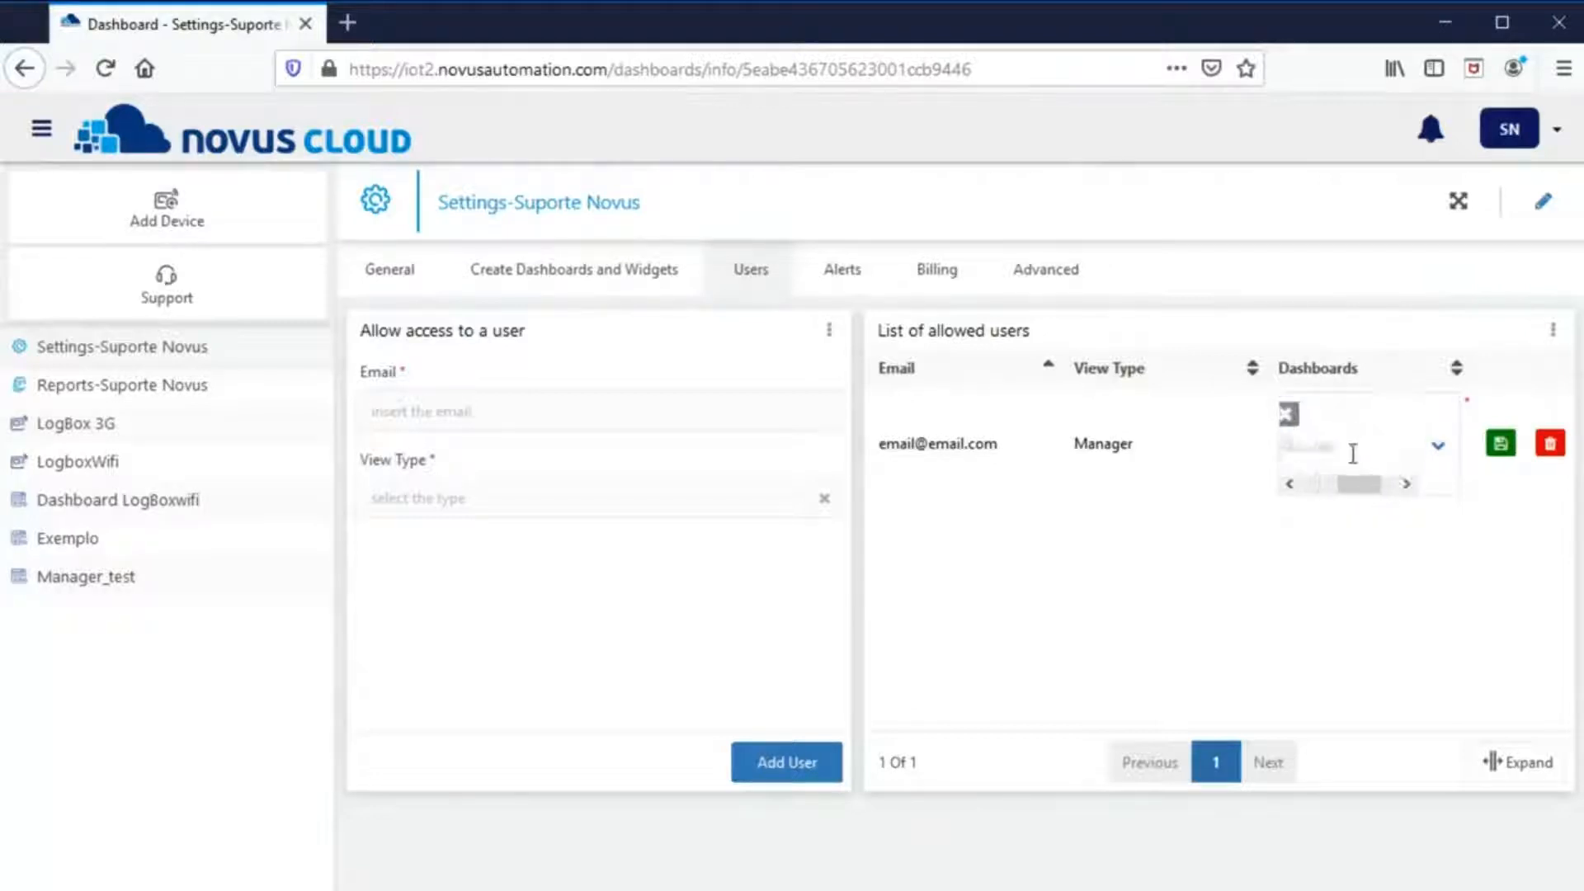
left_click(1289, 483)
left_click(1501, 445)
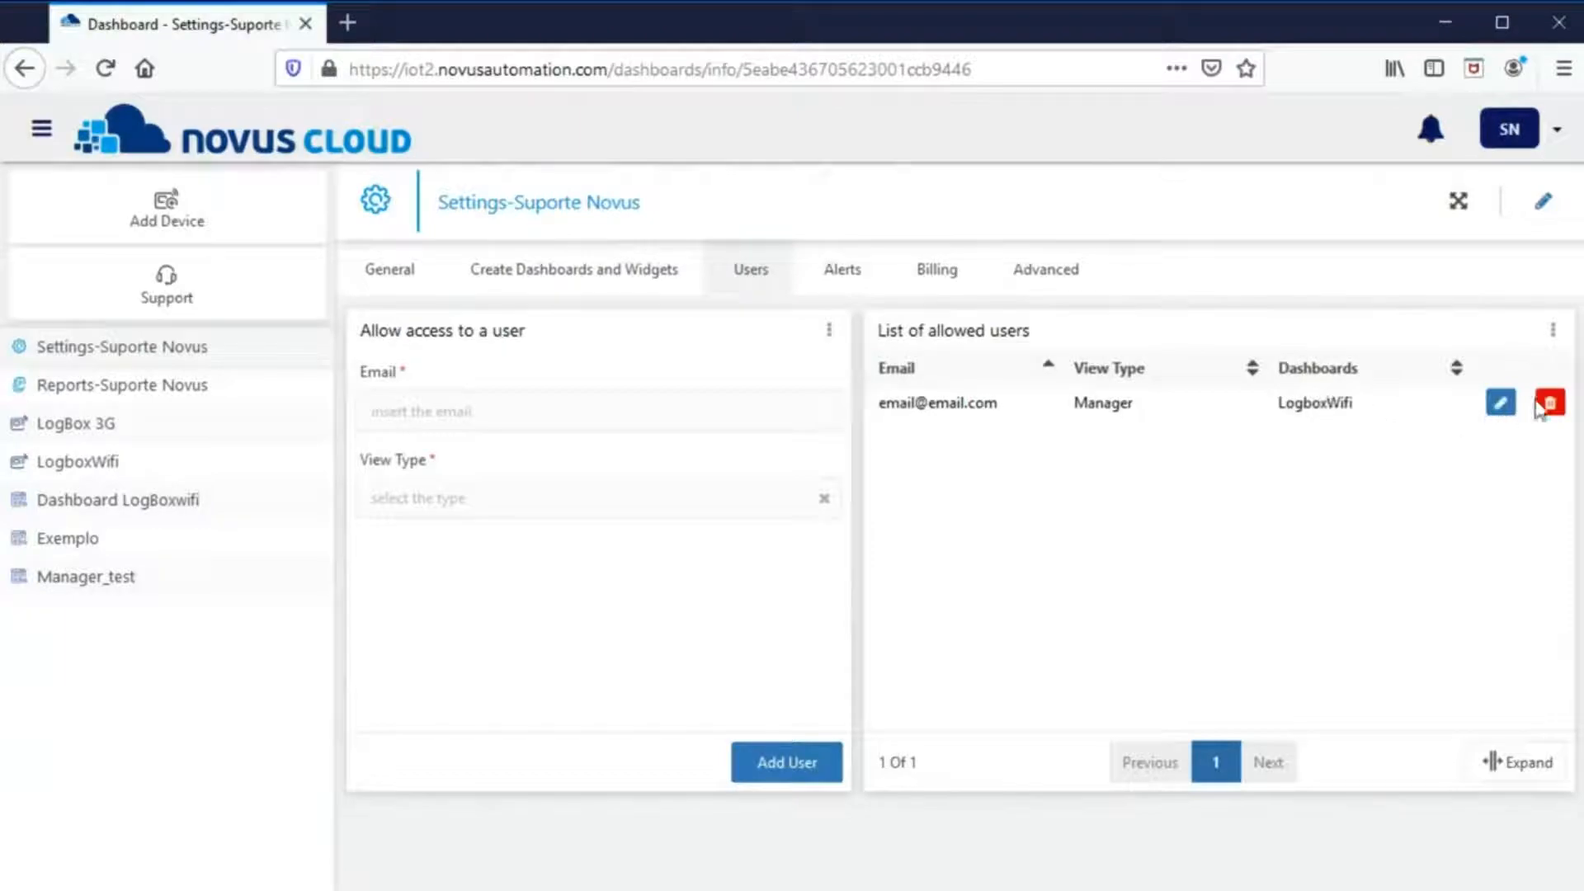
left_click(1541, 408)
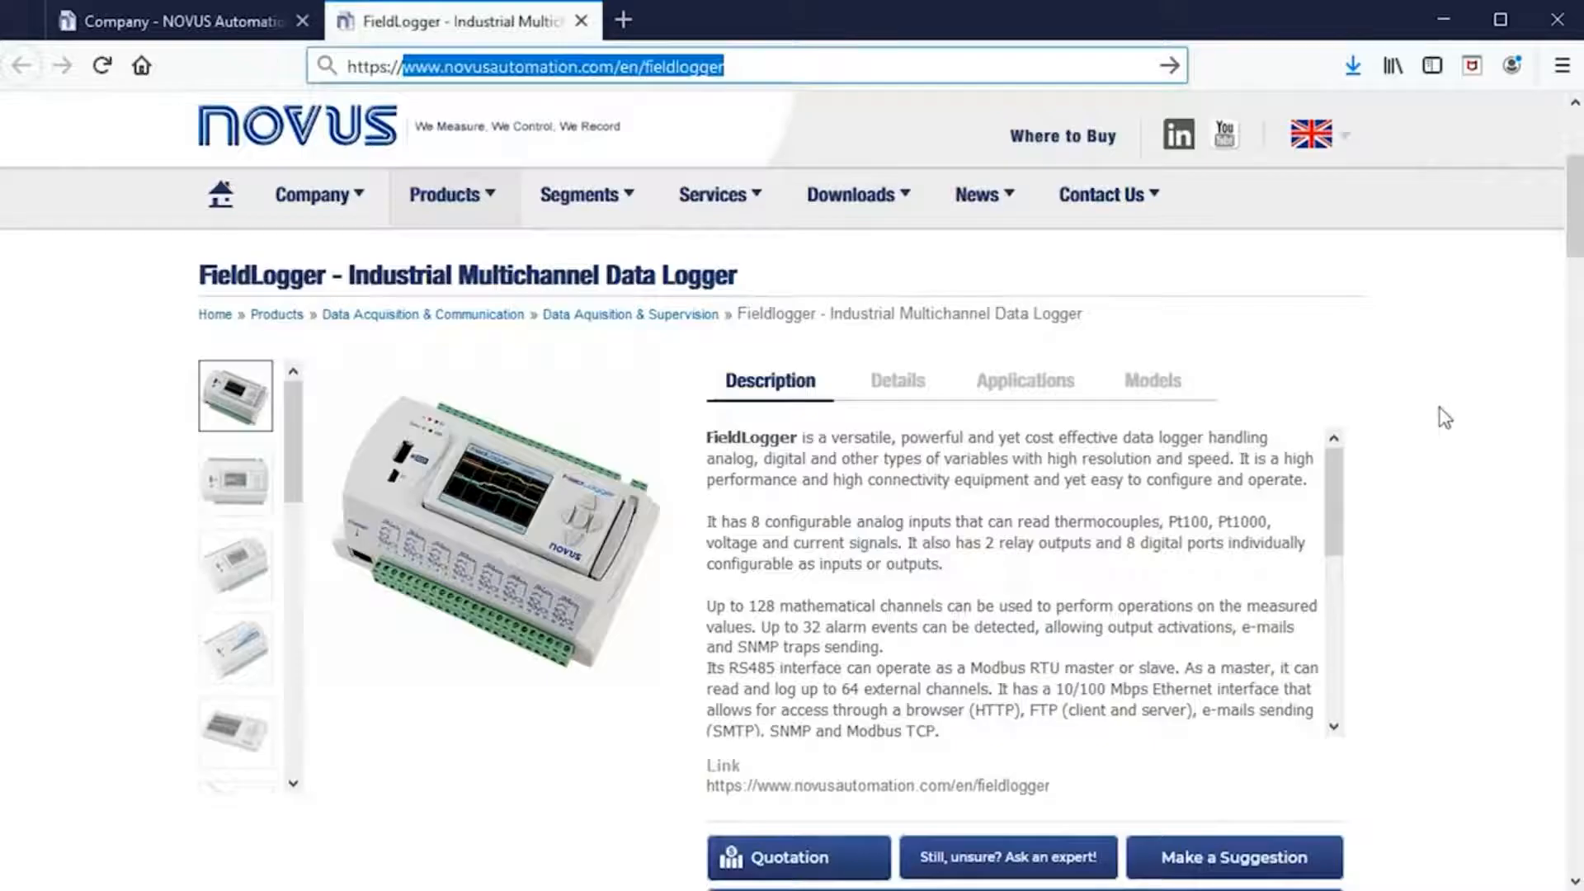
- Scroll to the FieldLogger downloads and highlight Configurator V1.7.0.00 and Firmware Update V1.65
scroll(1442, 415, "down", 4)
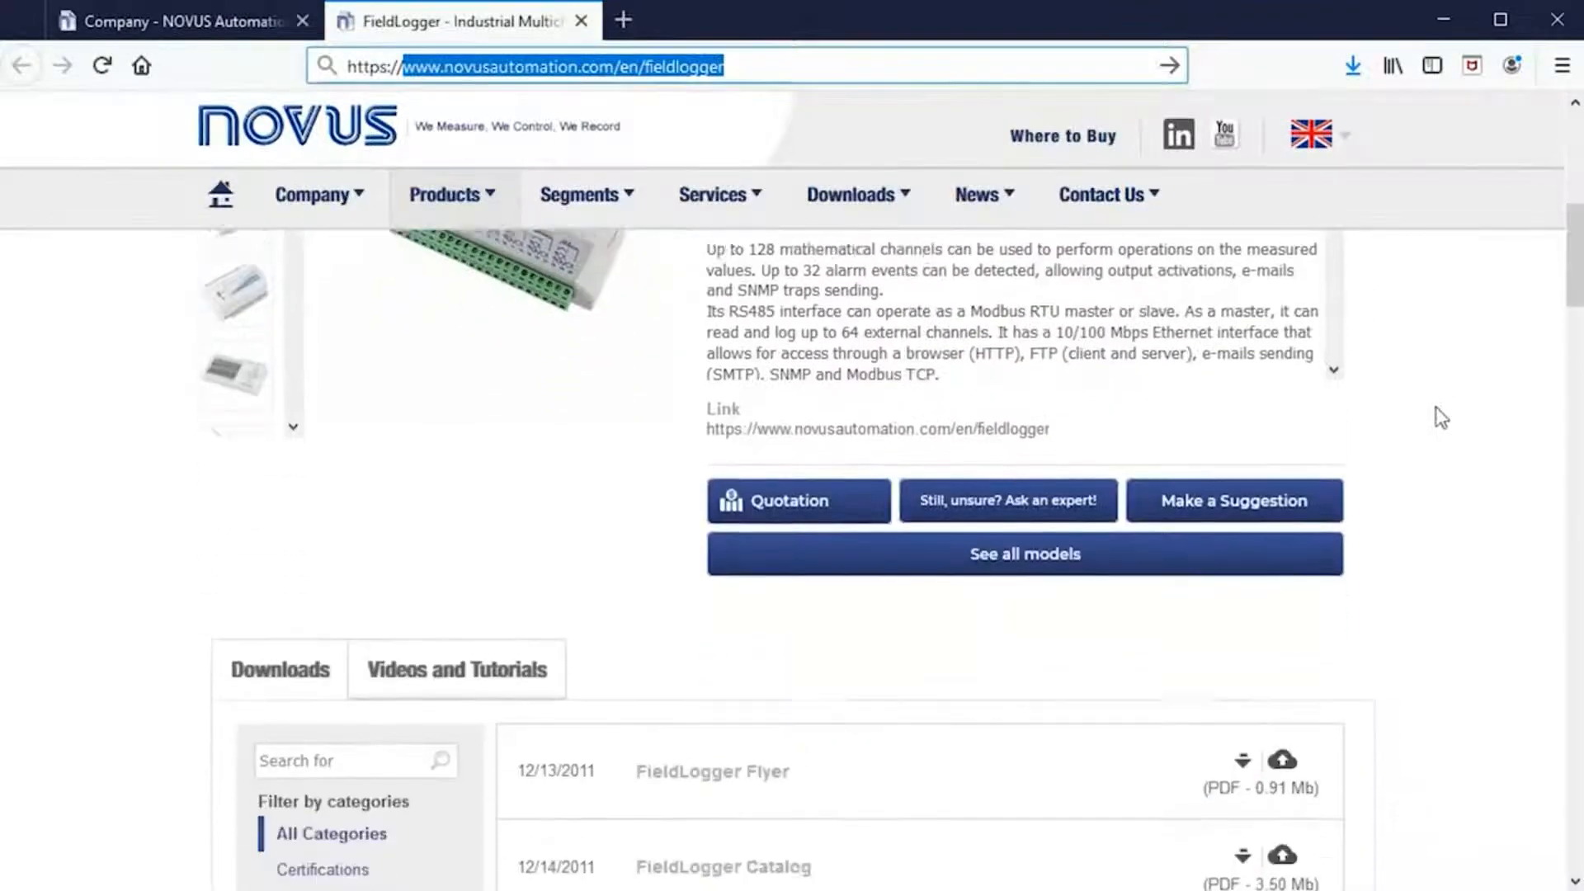
scroll(1442, 417, "down", 6)
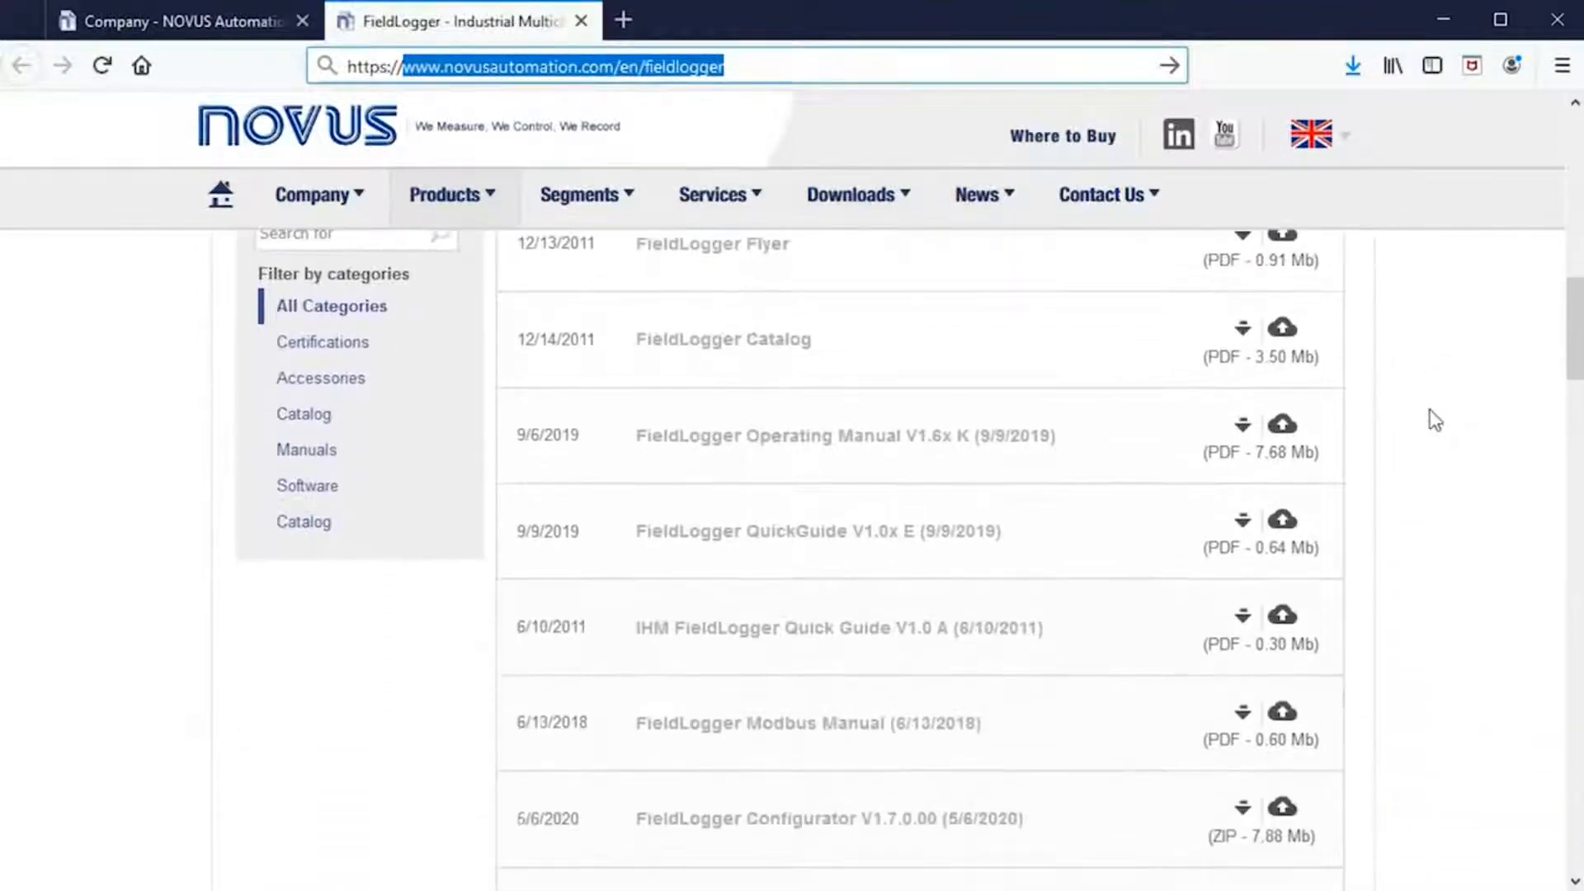
scroll(1436, 421, "down", 3)
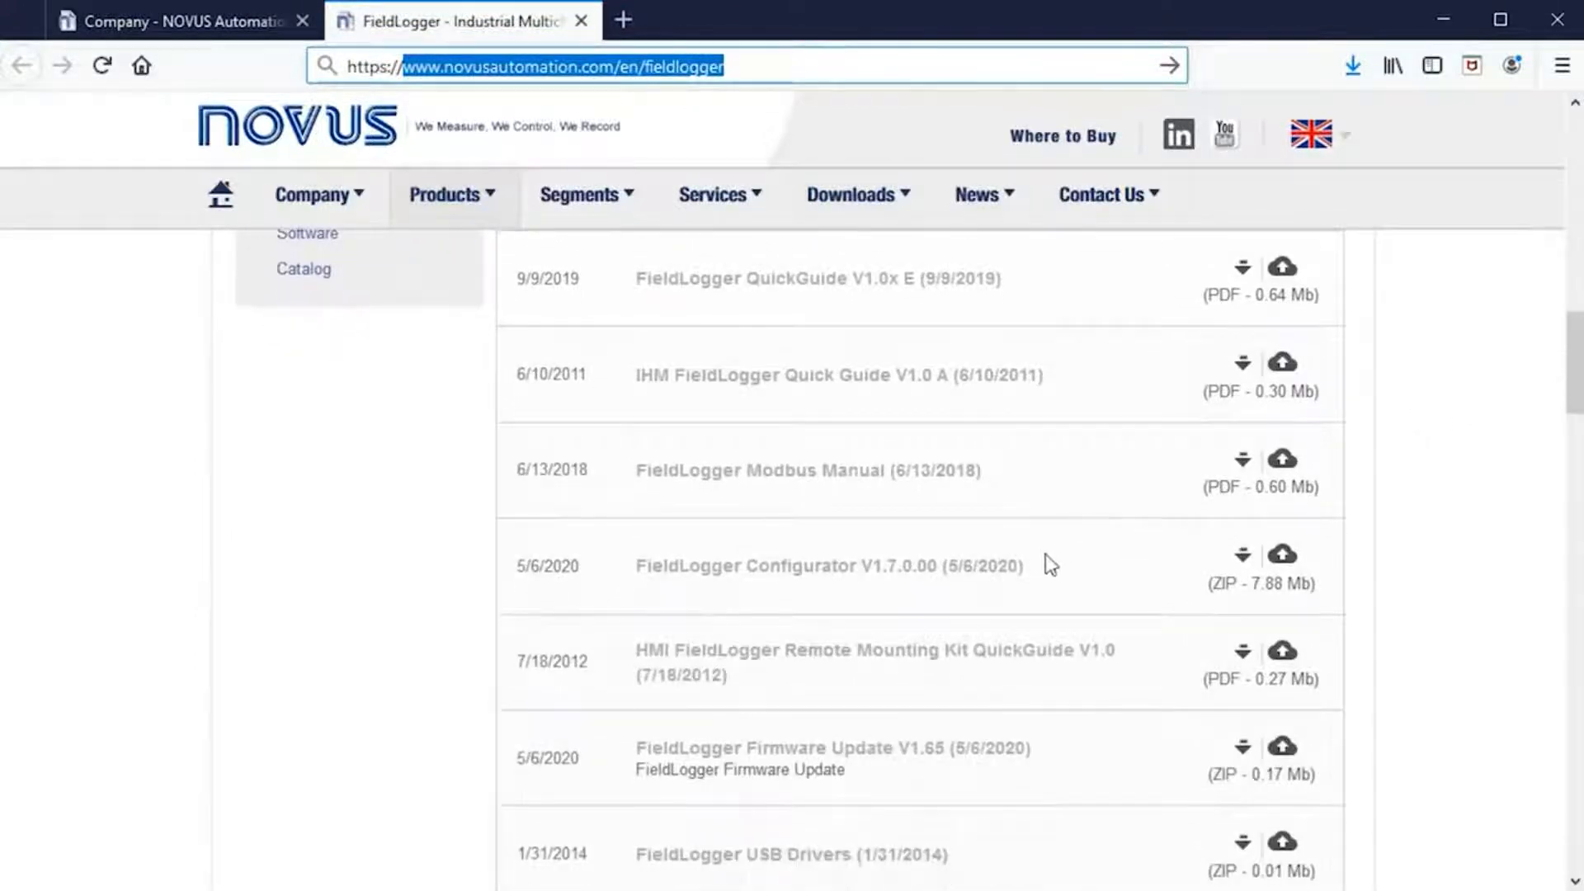
left_click_drag(1050, 565, 640, 580)
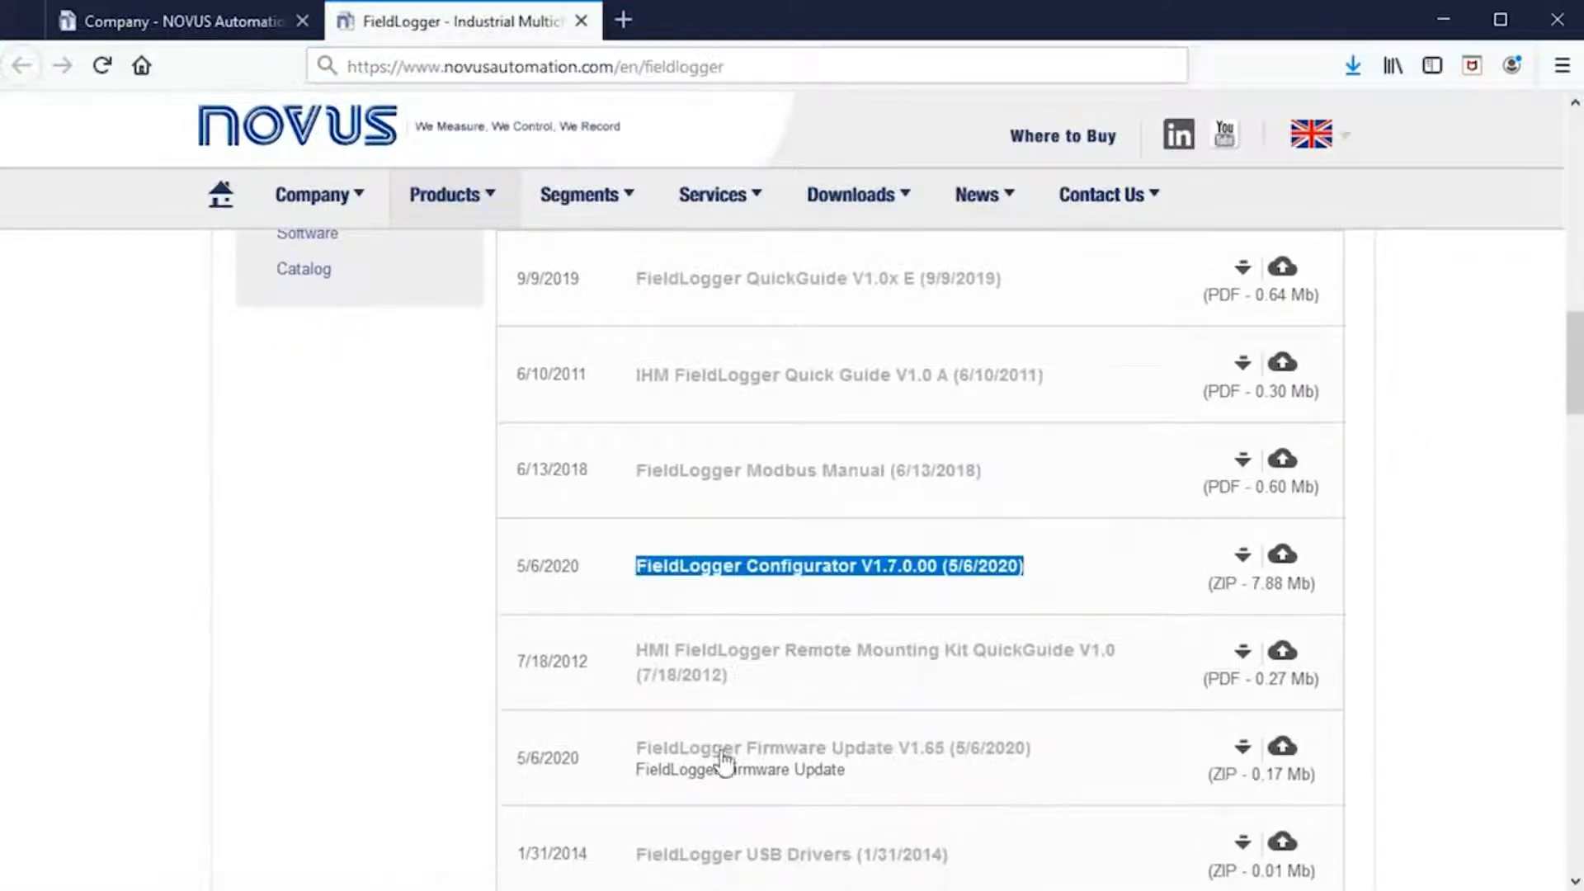
left_click_drag(1060, 751, 636, 753)
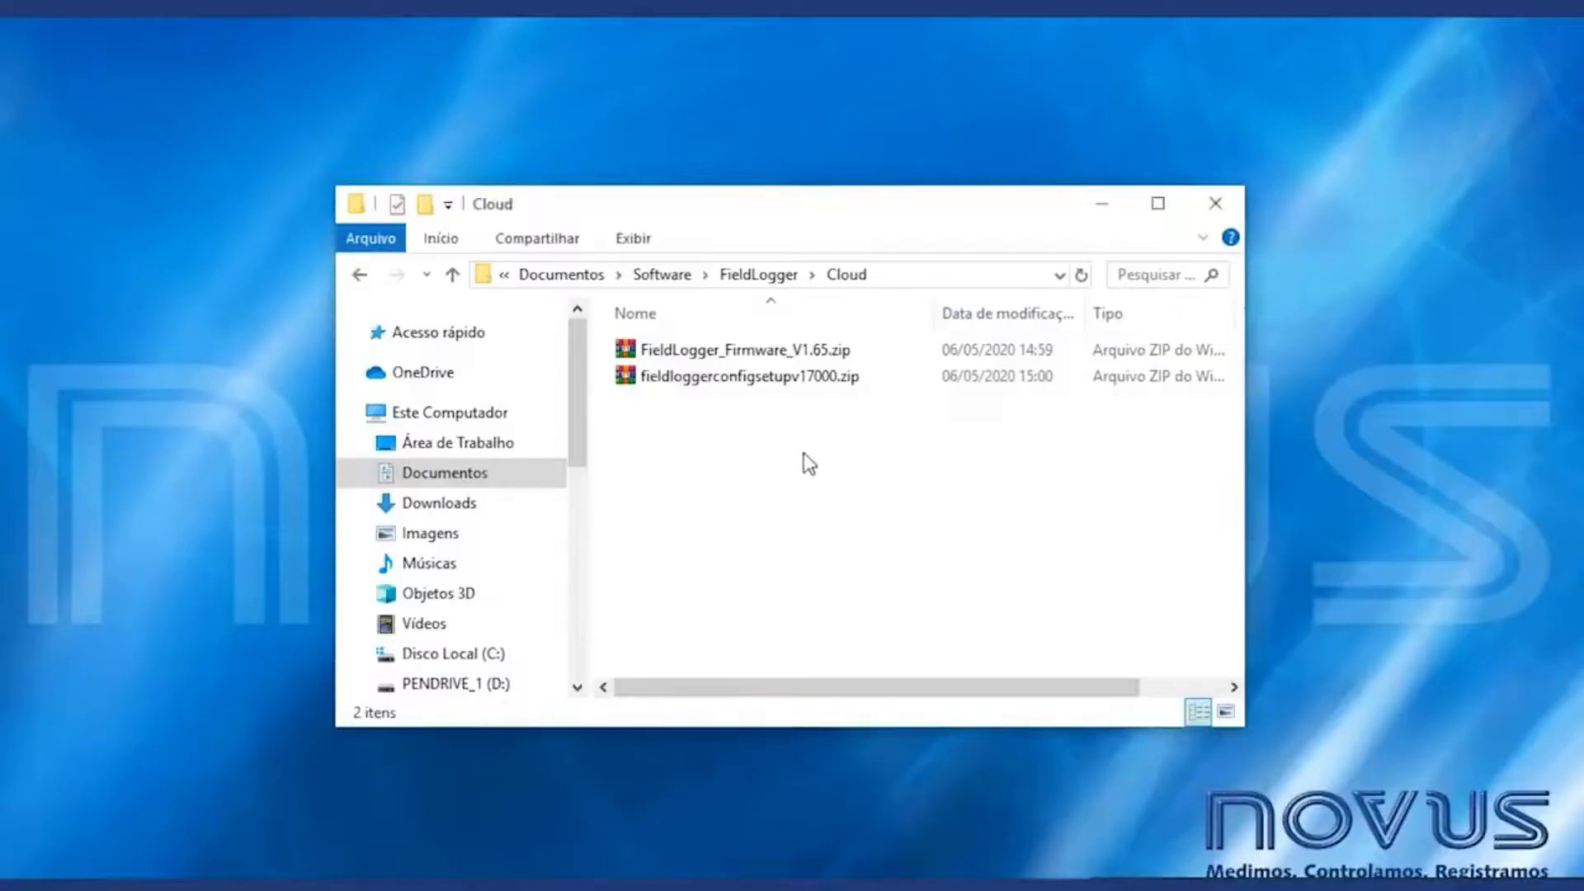
- Extract the FieldLogger firmware V1.65 and configurator setup zips into the Cloud folder
left_click(708, 349)
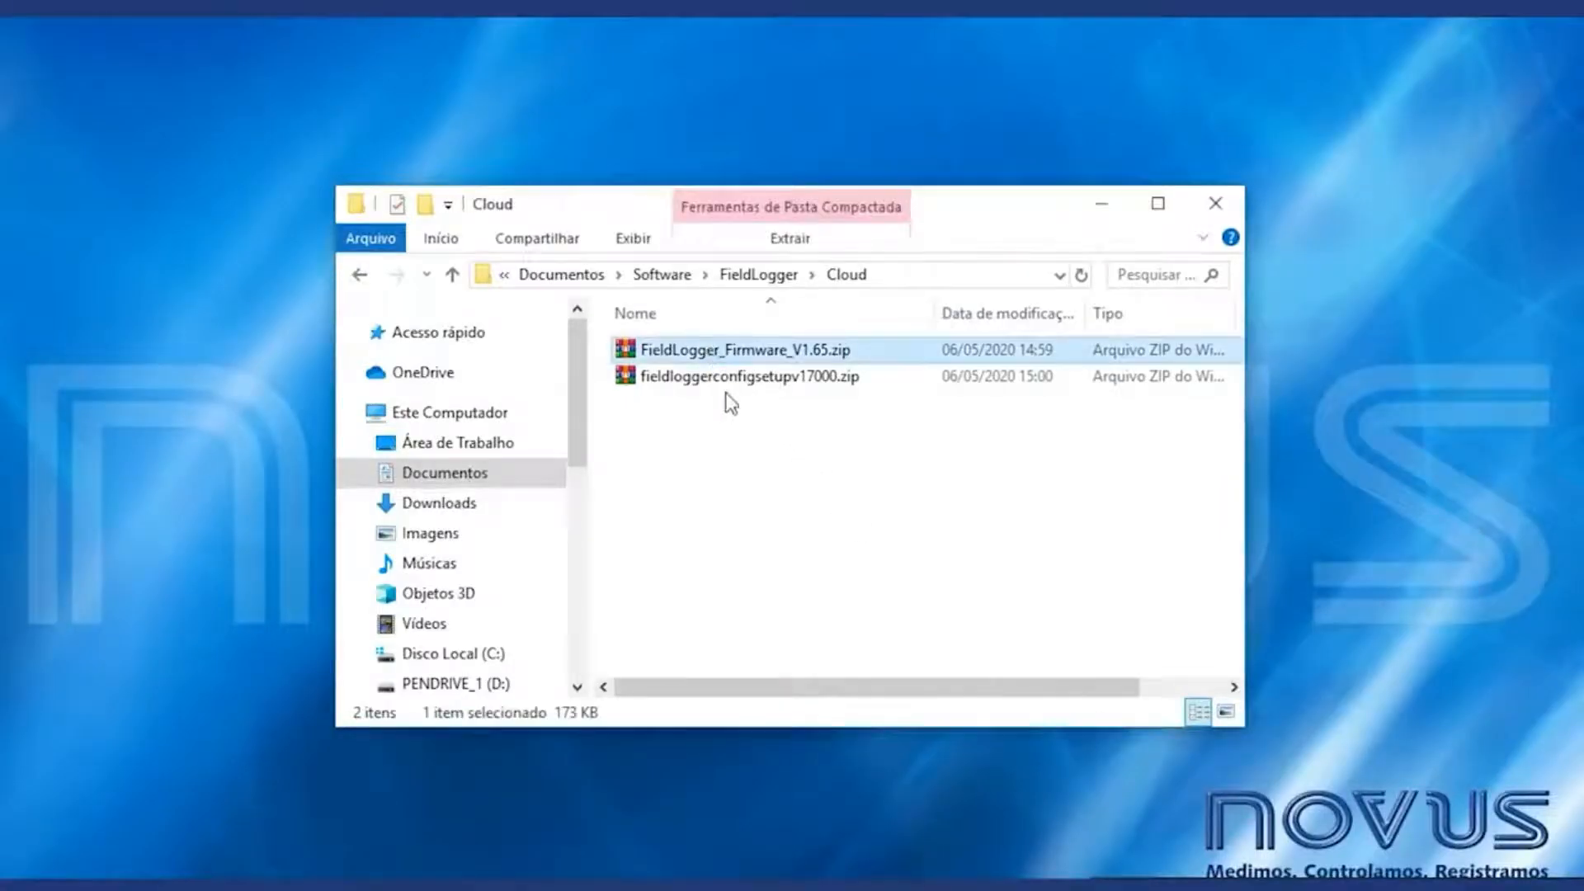
left_click(726, 376, "shift")
right_click(726, 375)
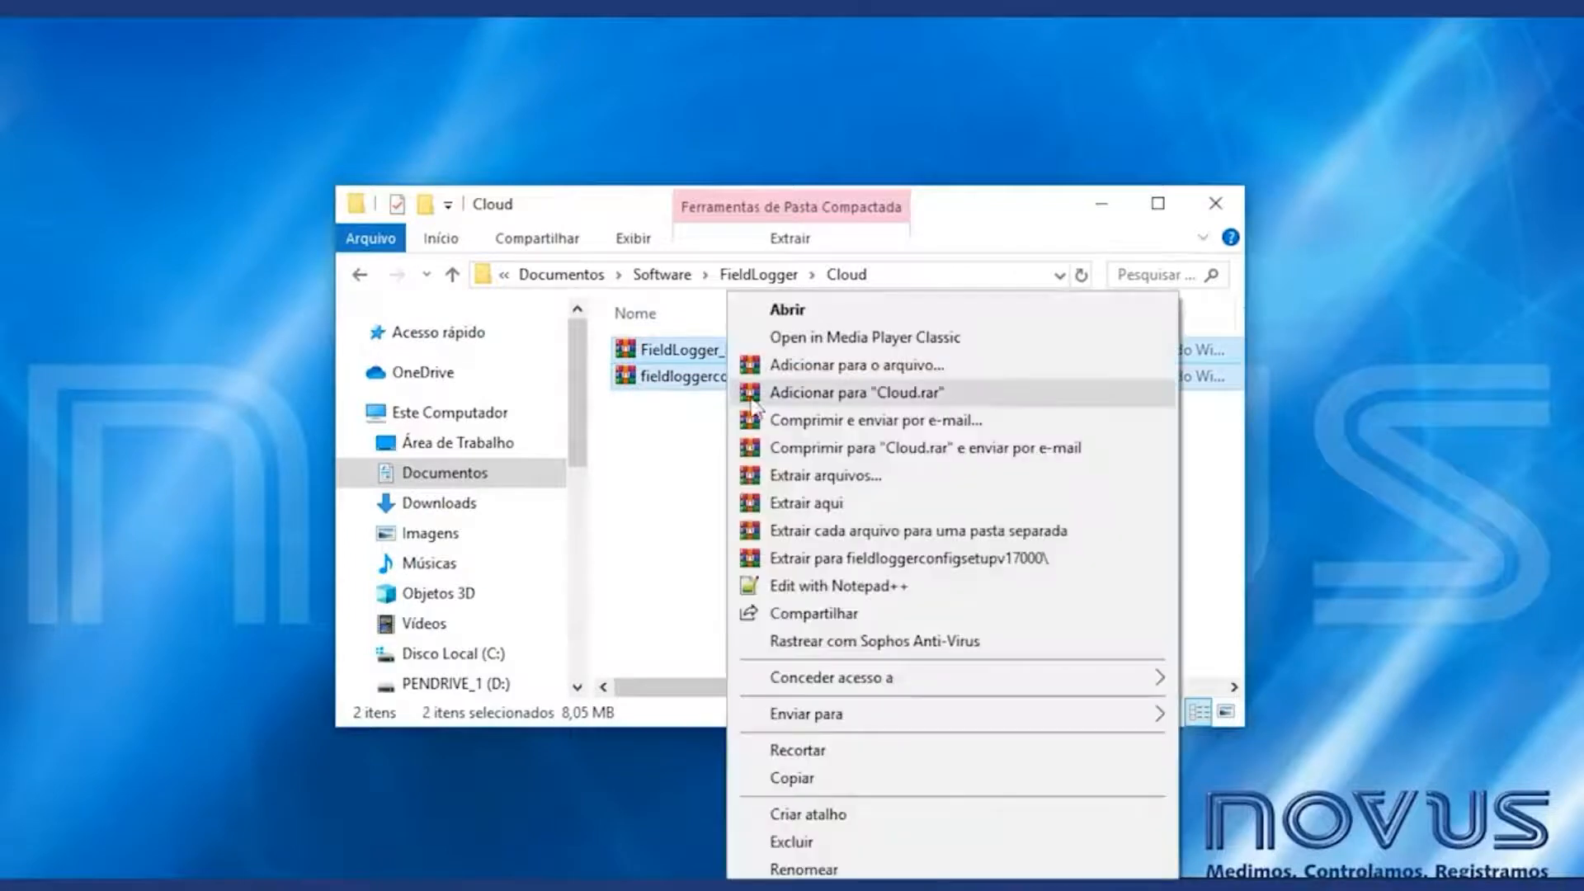
left_click(807, 502)
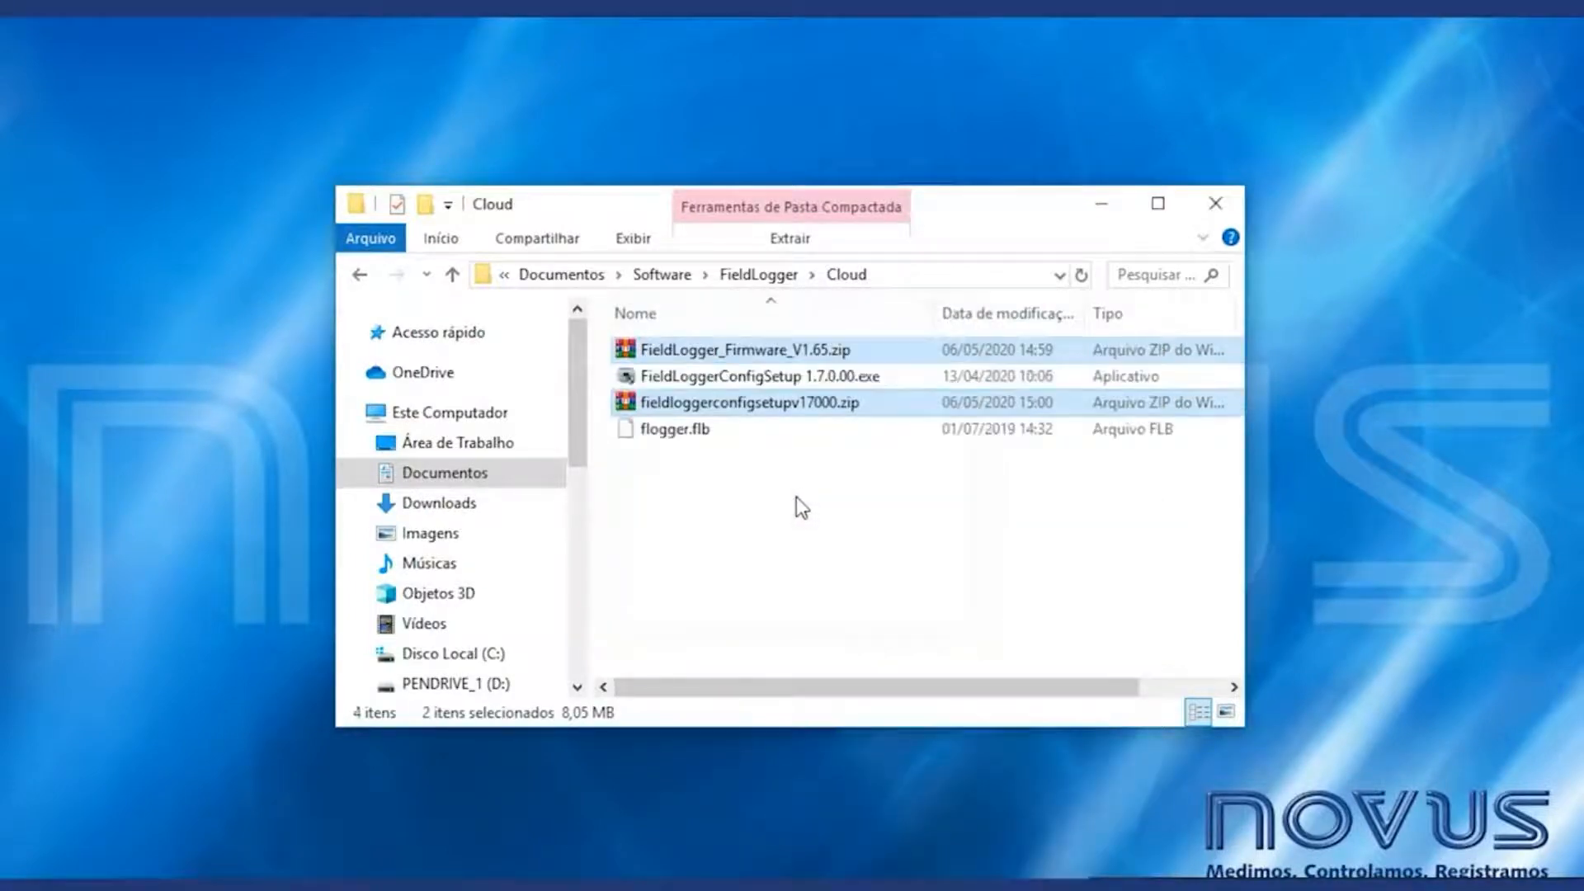
left_click(660, 433)
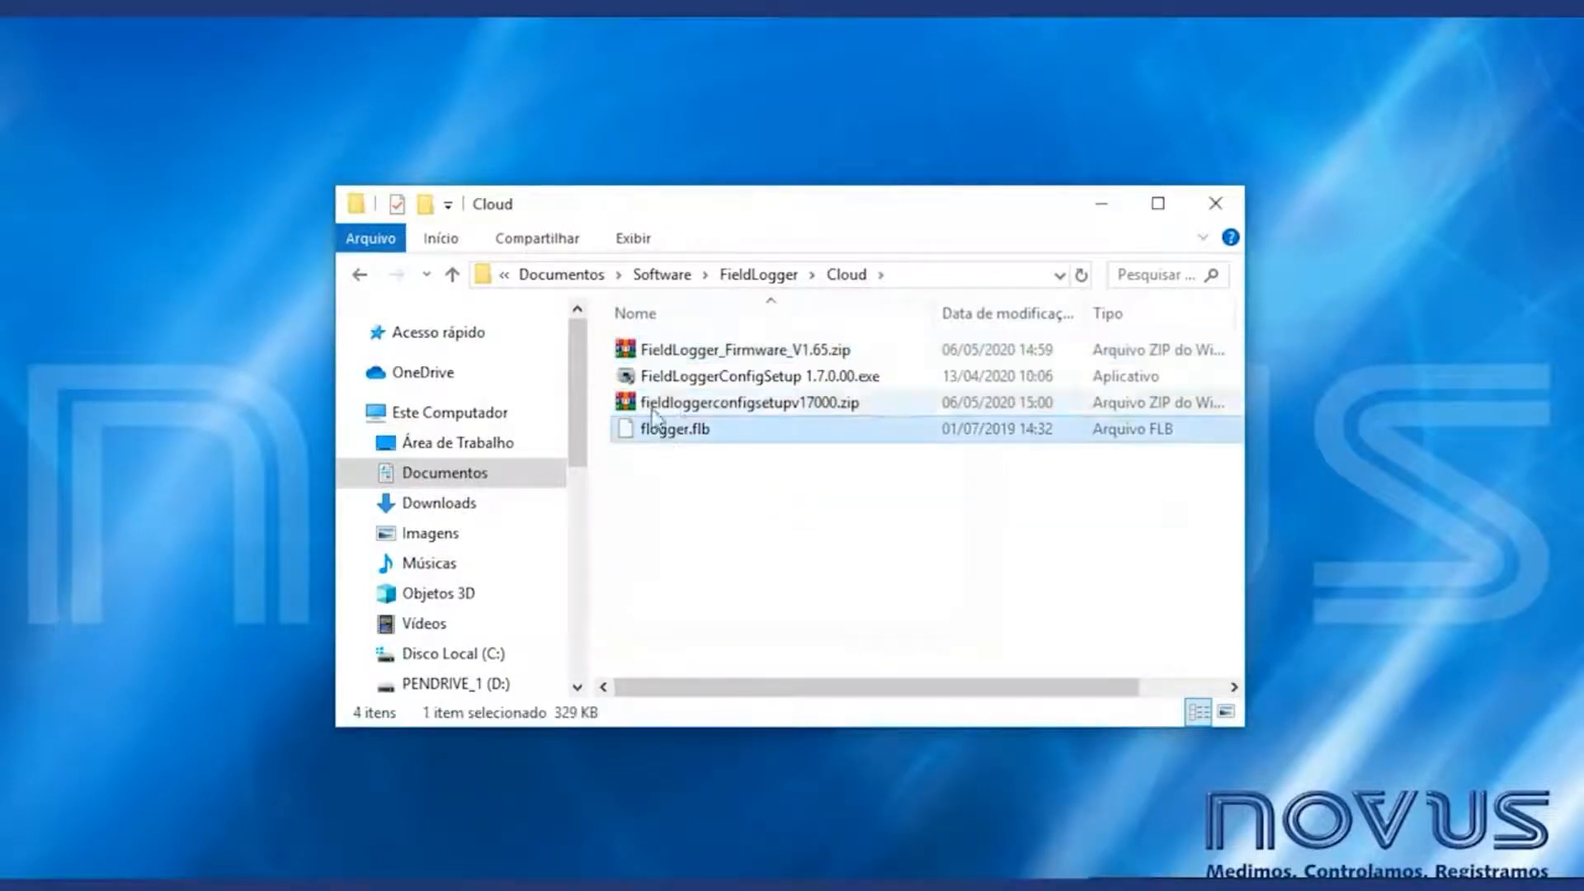
- Format PENDRIVE_1 (D:) as FAT32 and confirm erasing its data
right_click(457, 685)
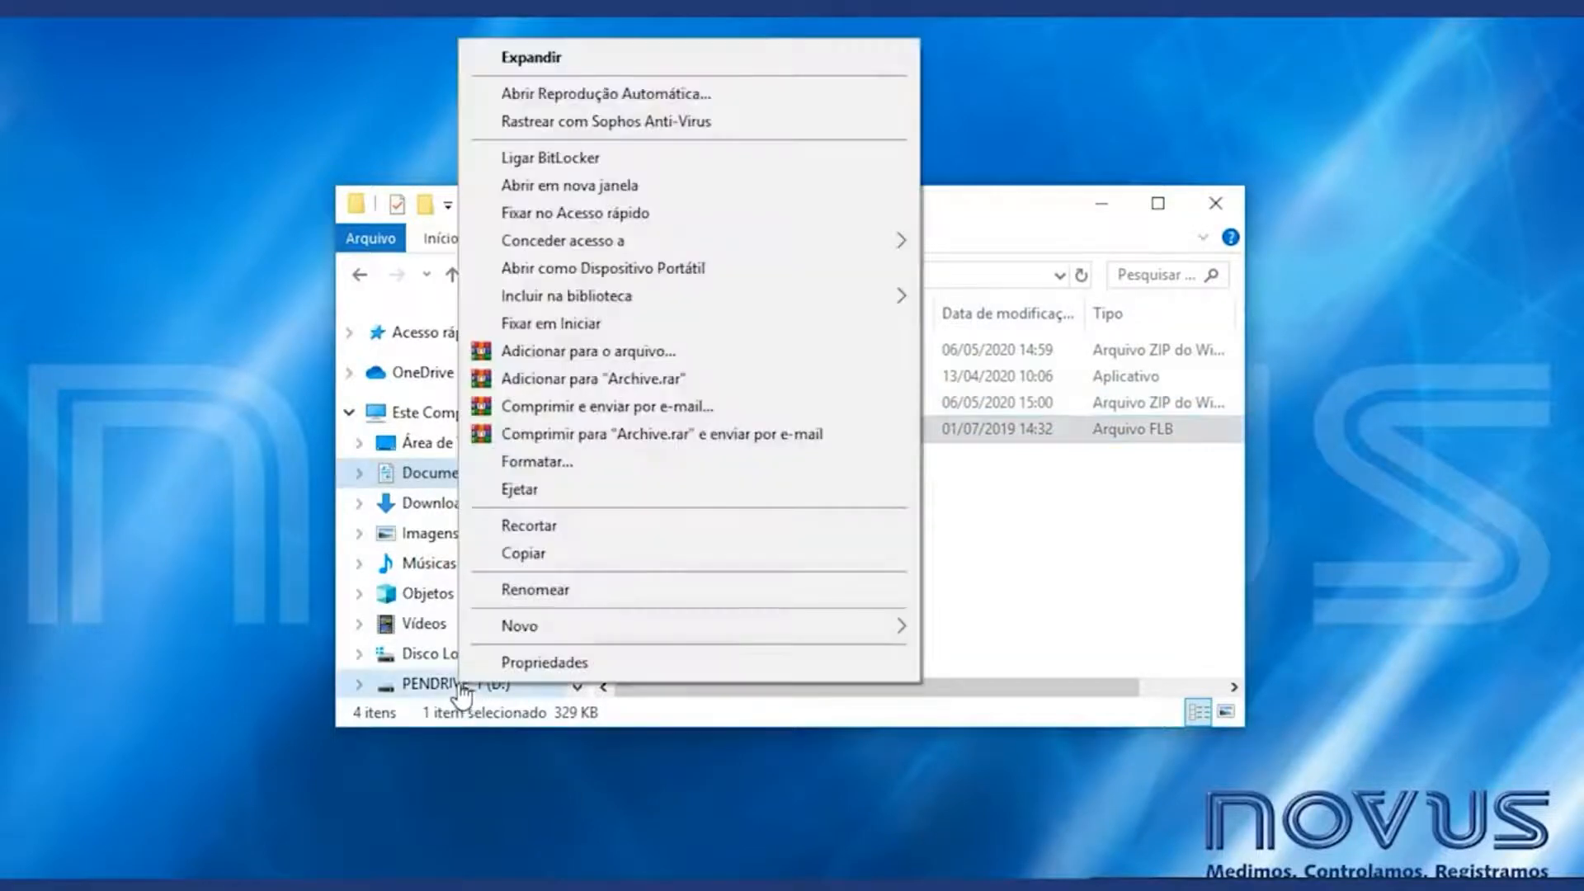
left_click(551, 462)
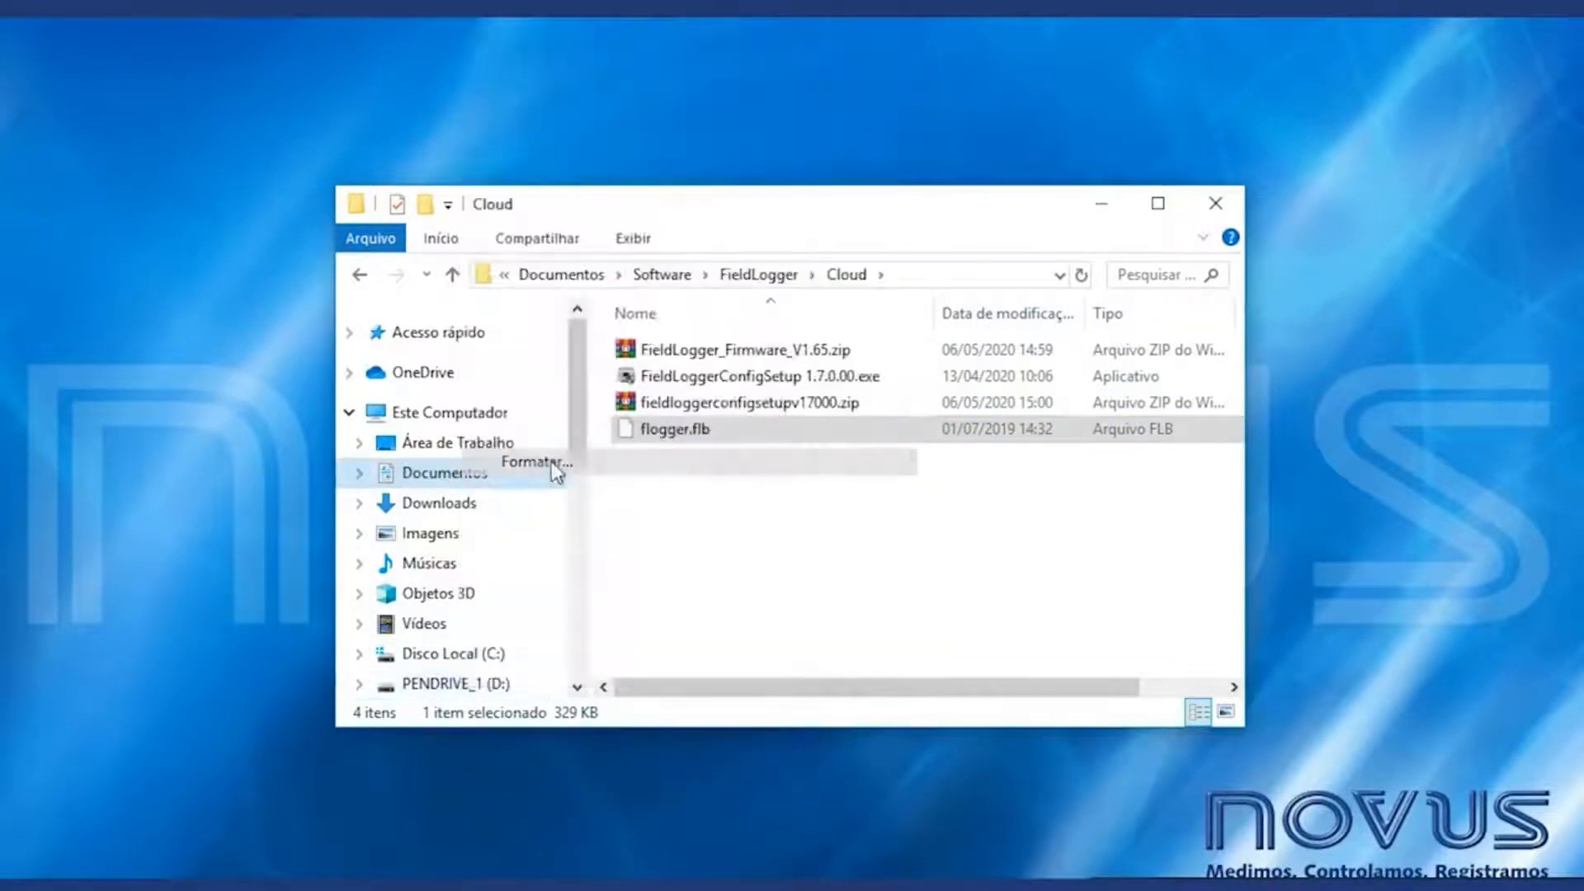
left_click(578, 484)
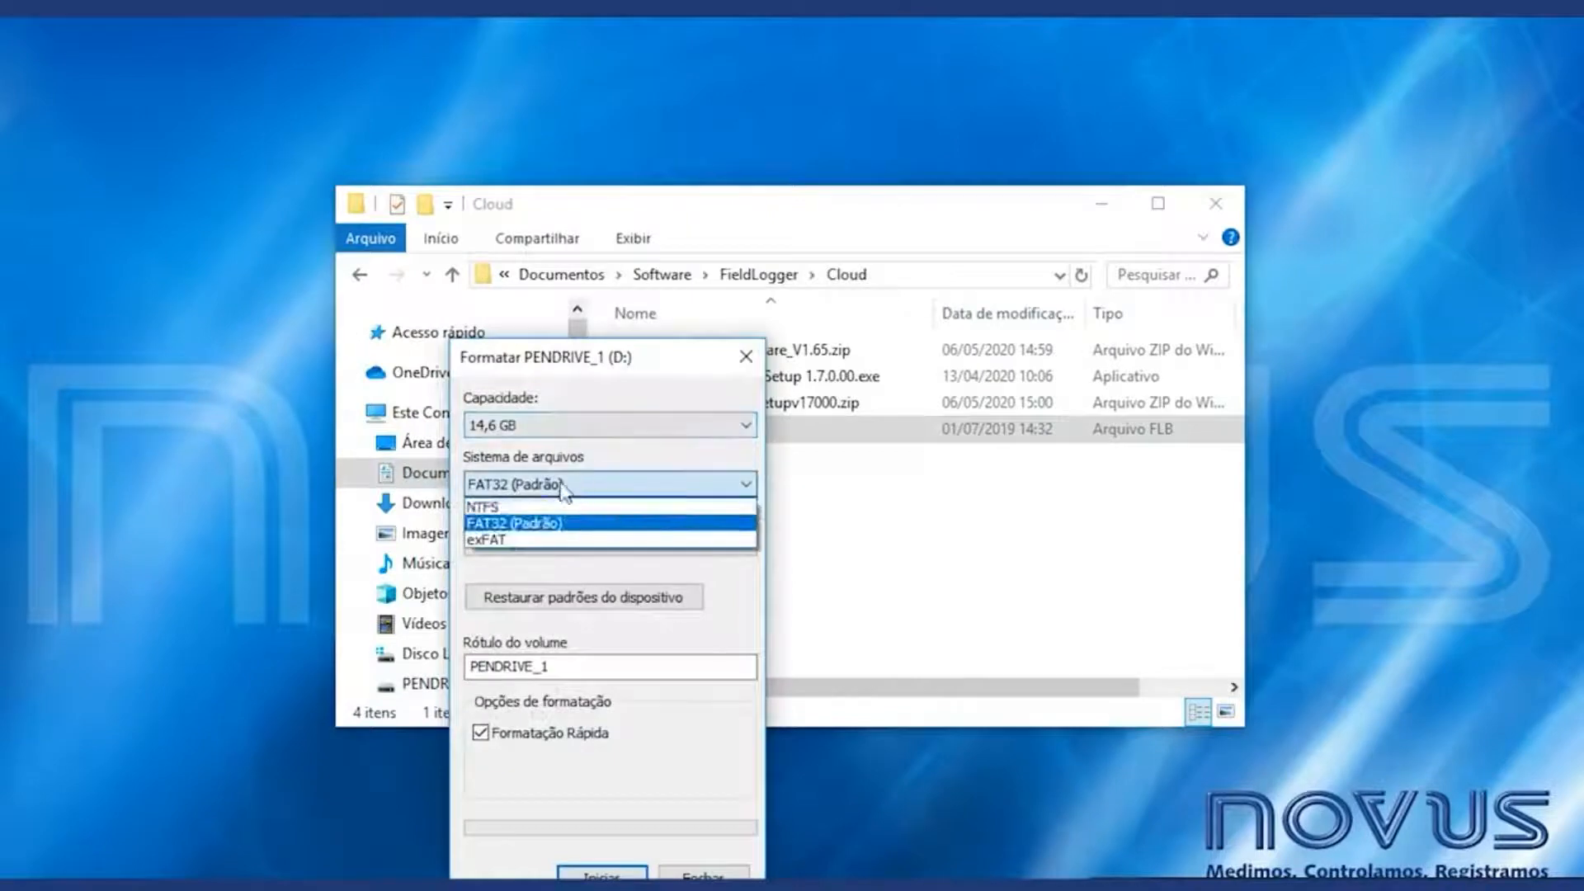
left_click(552, 524)
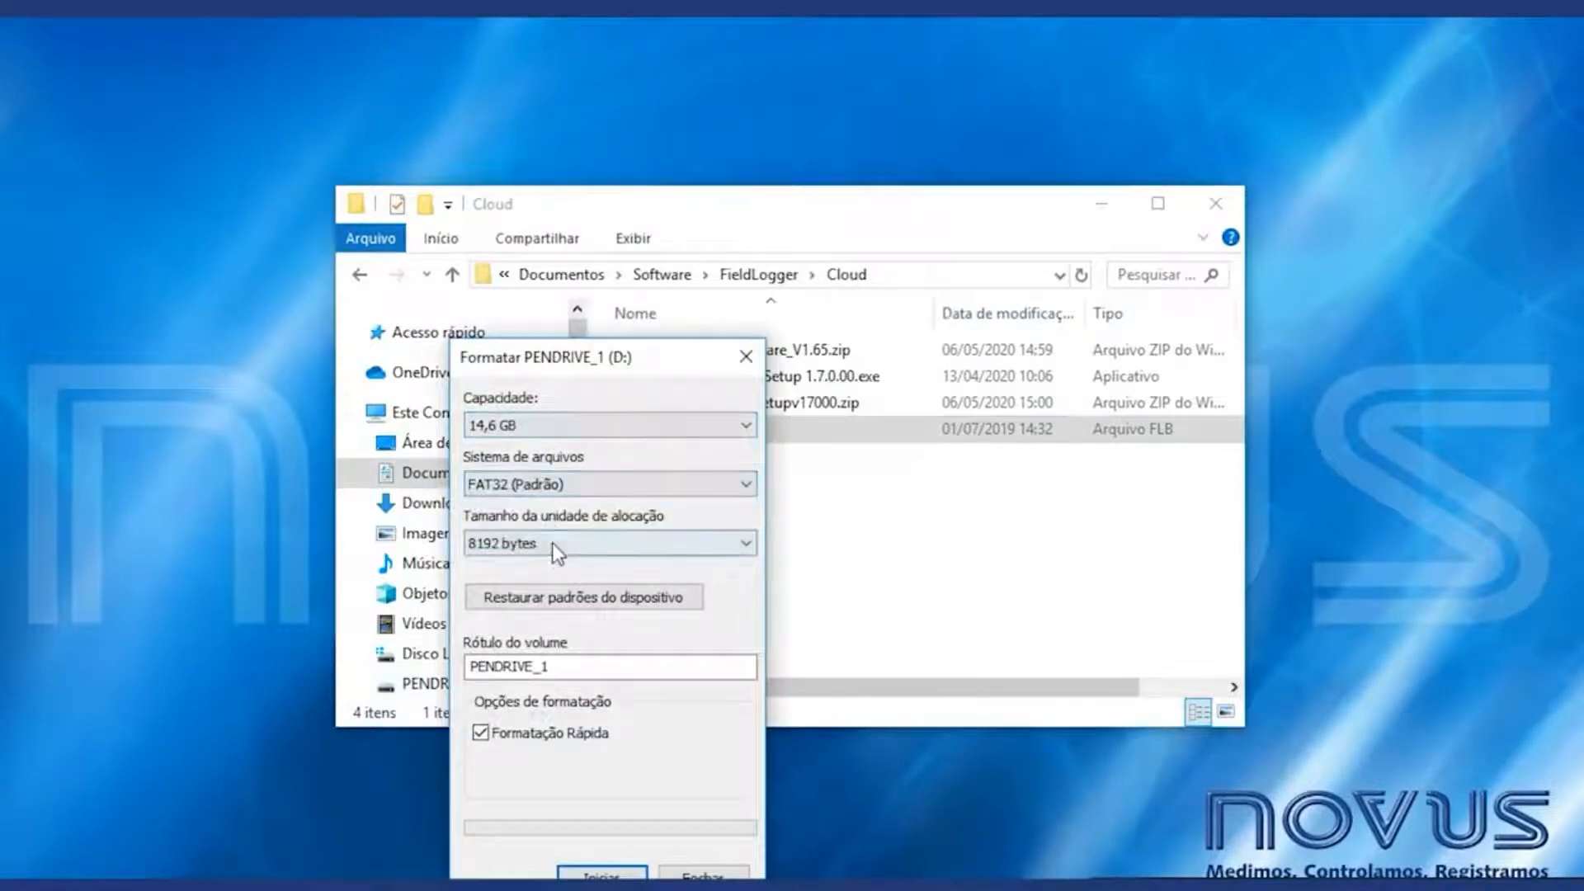
left_click(598, 873)
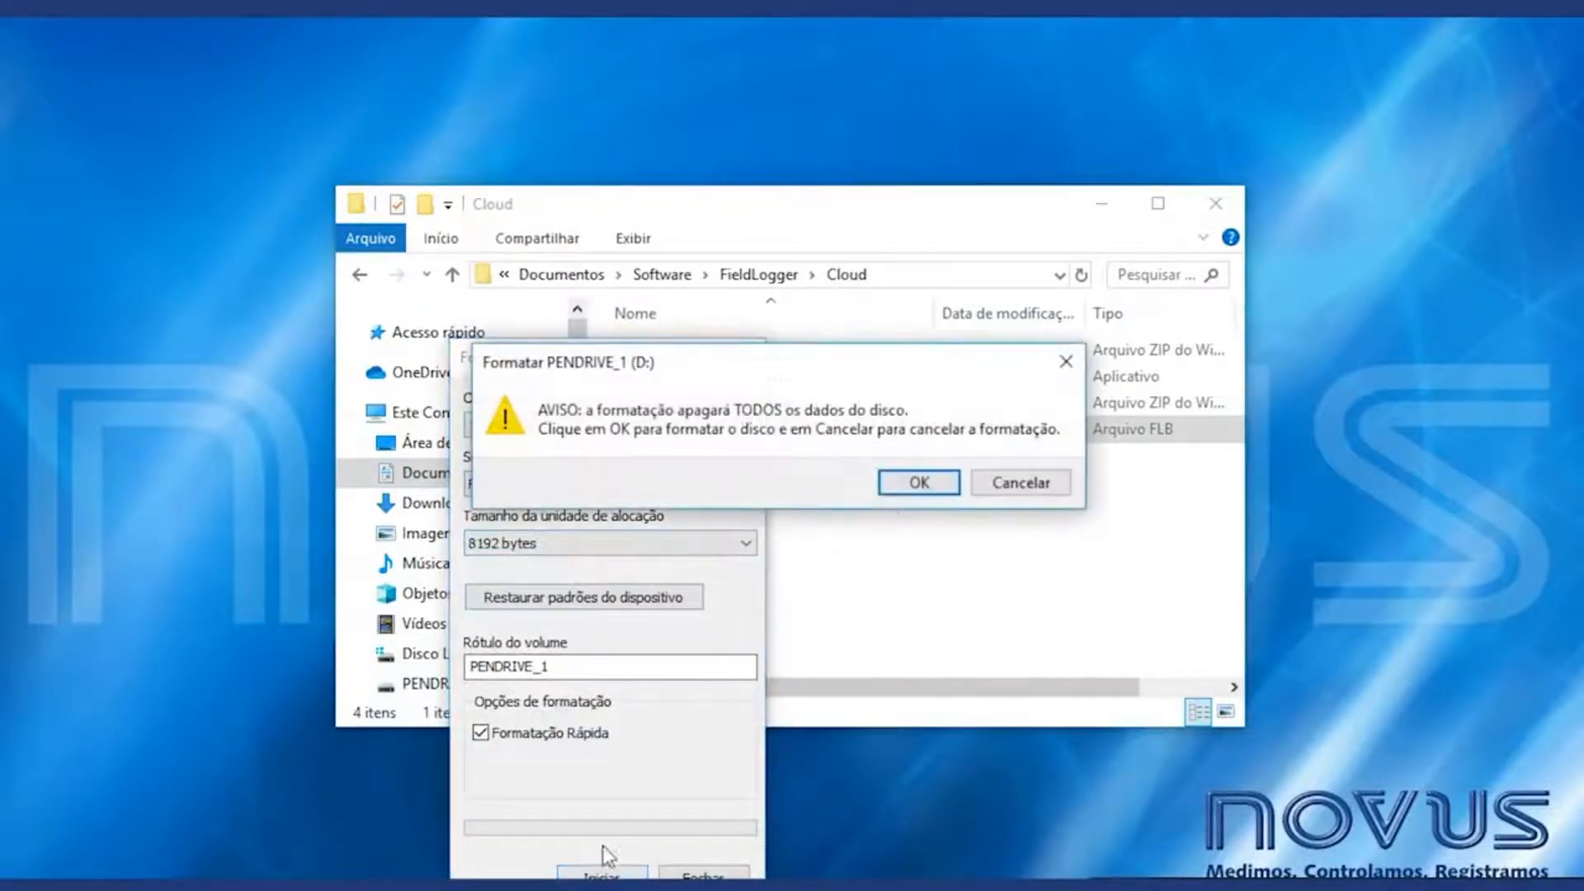
left_click(897, 483)
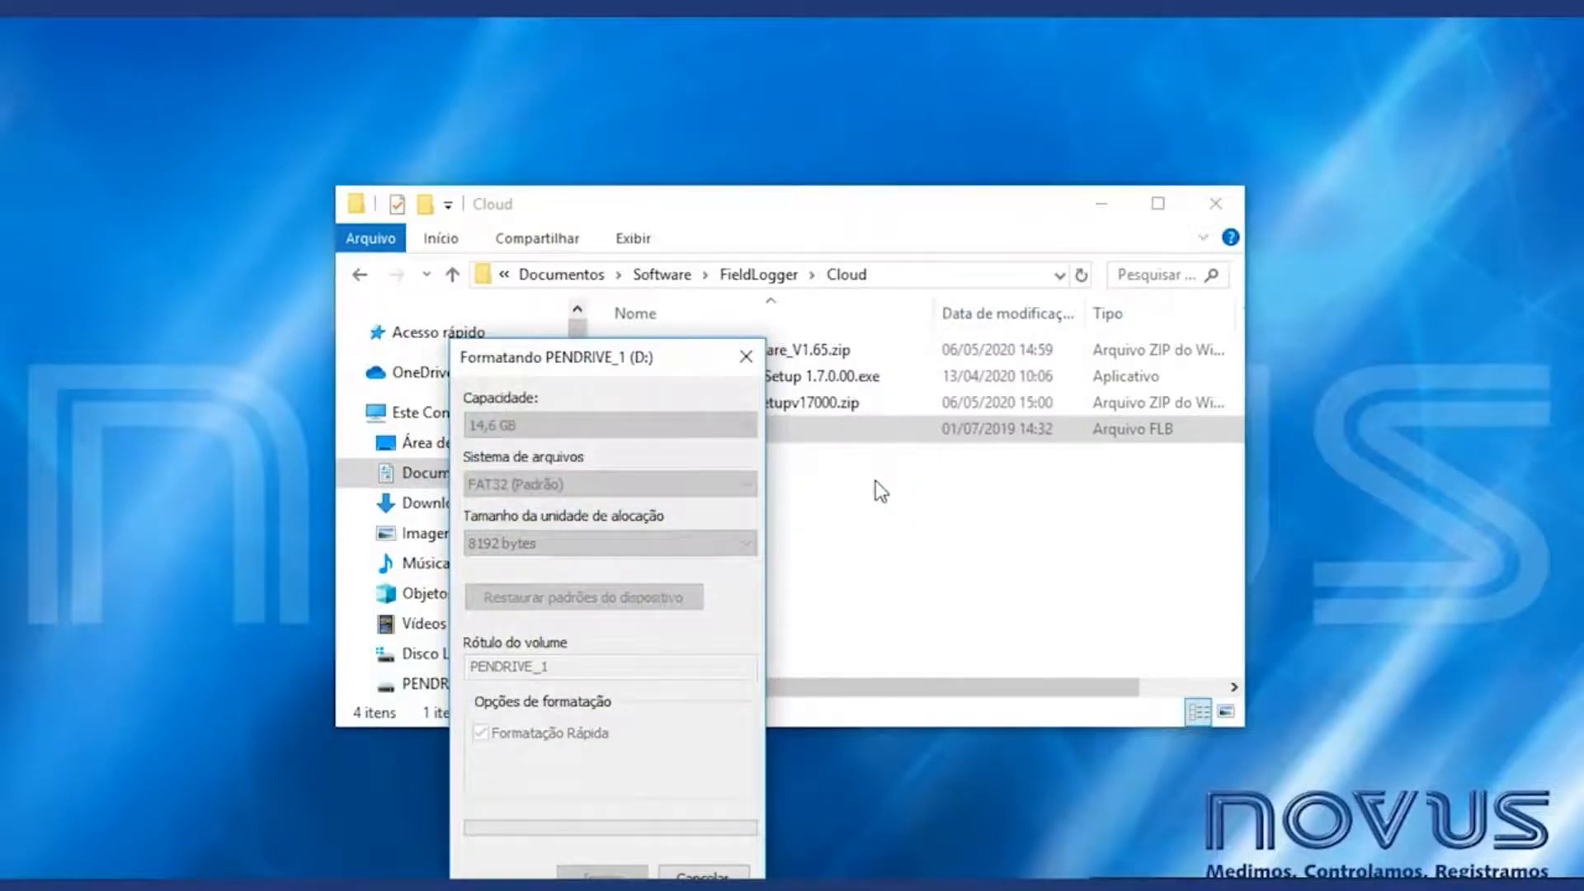
left_click(951, 476)
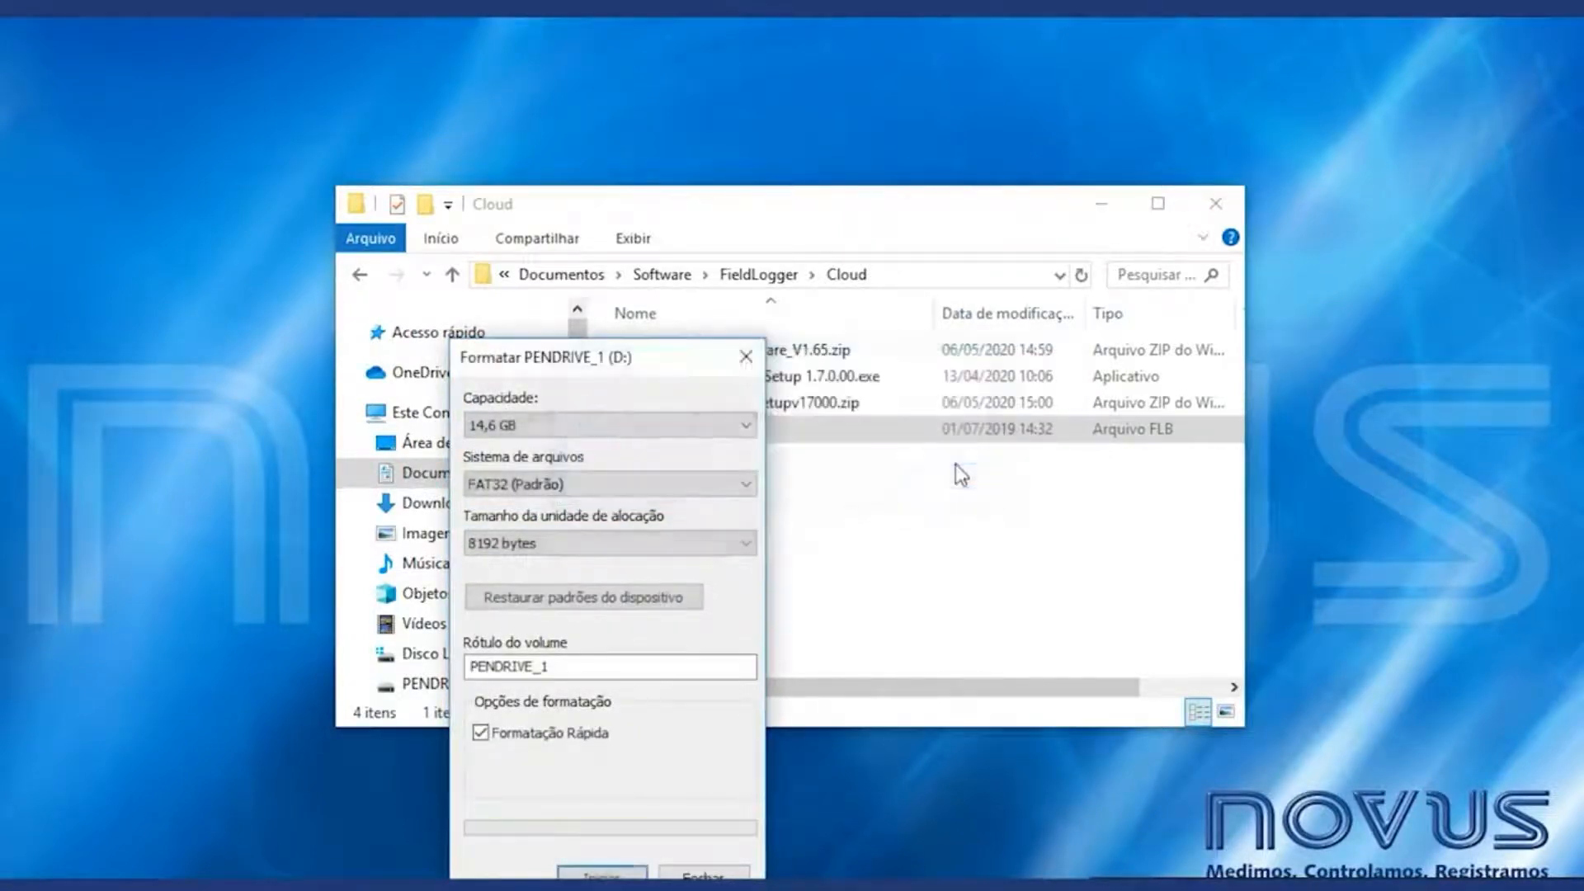
- Copy flogger.flb from the Cloud folder and paste it onto PENDRIVE_1 (D:)
left_click(746, 356)
right_click(672, 433)
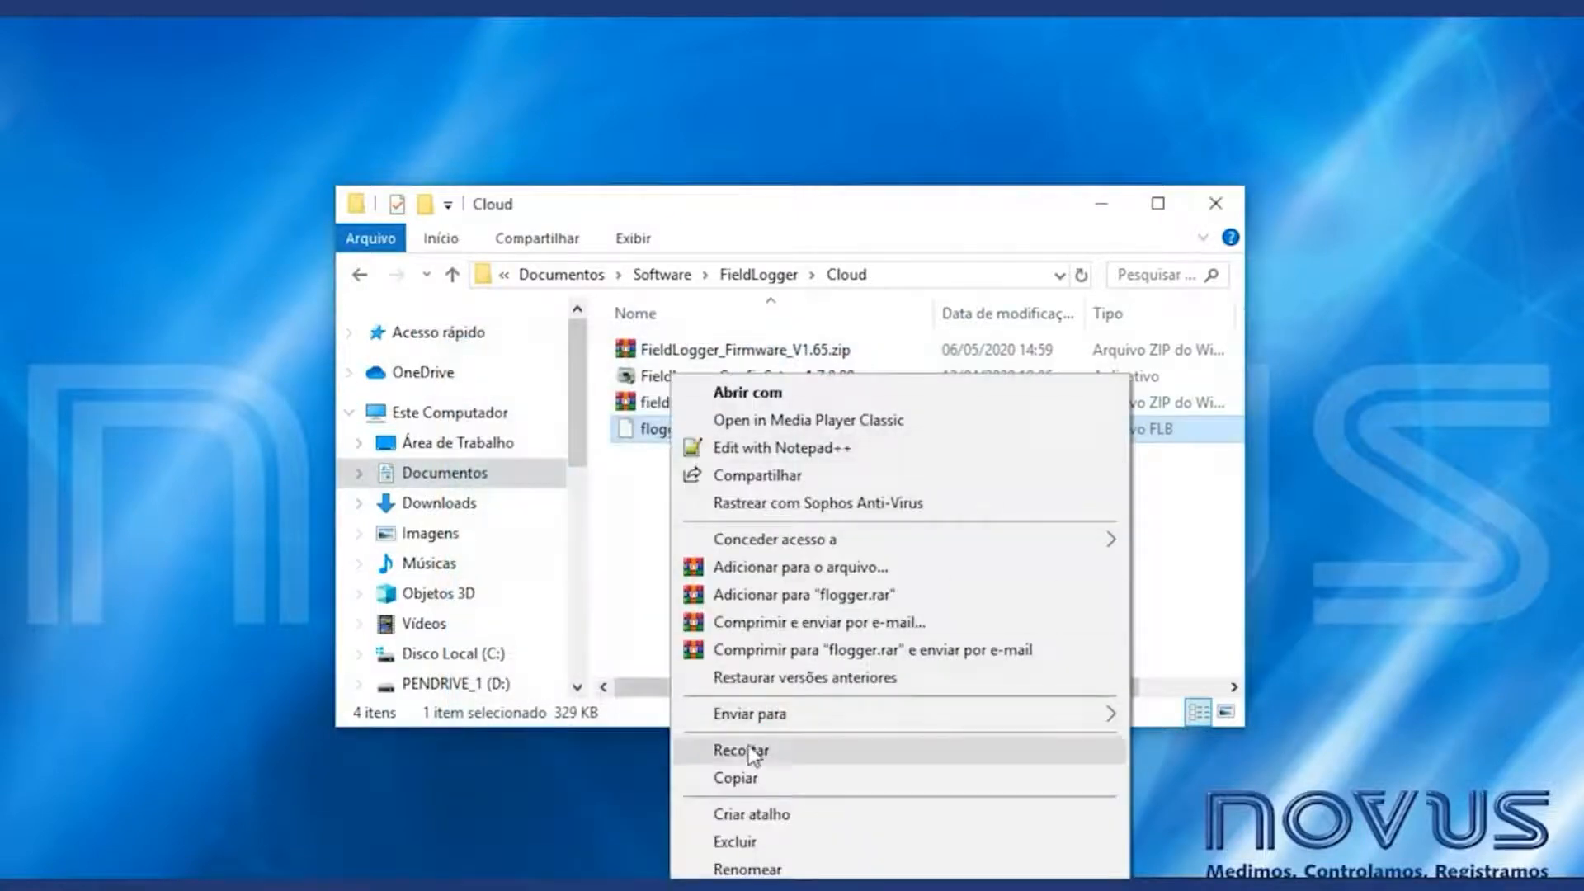
left_click(739, 778)
left_click(487, 685)
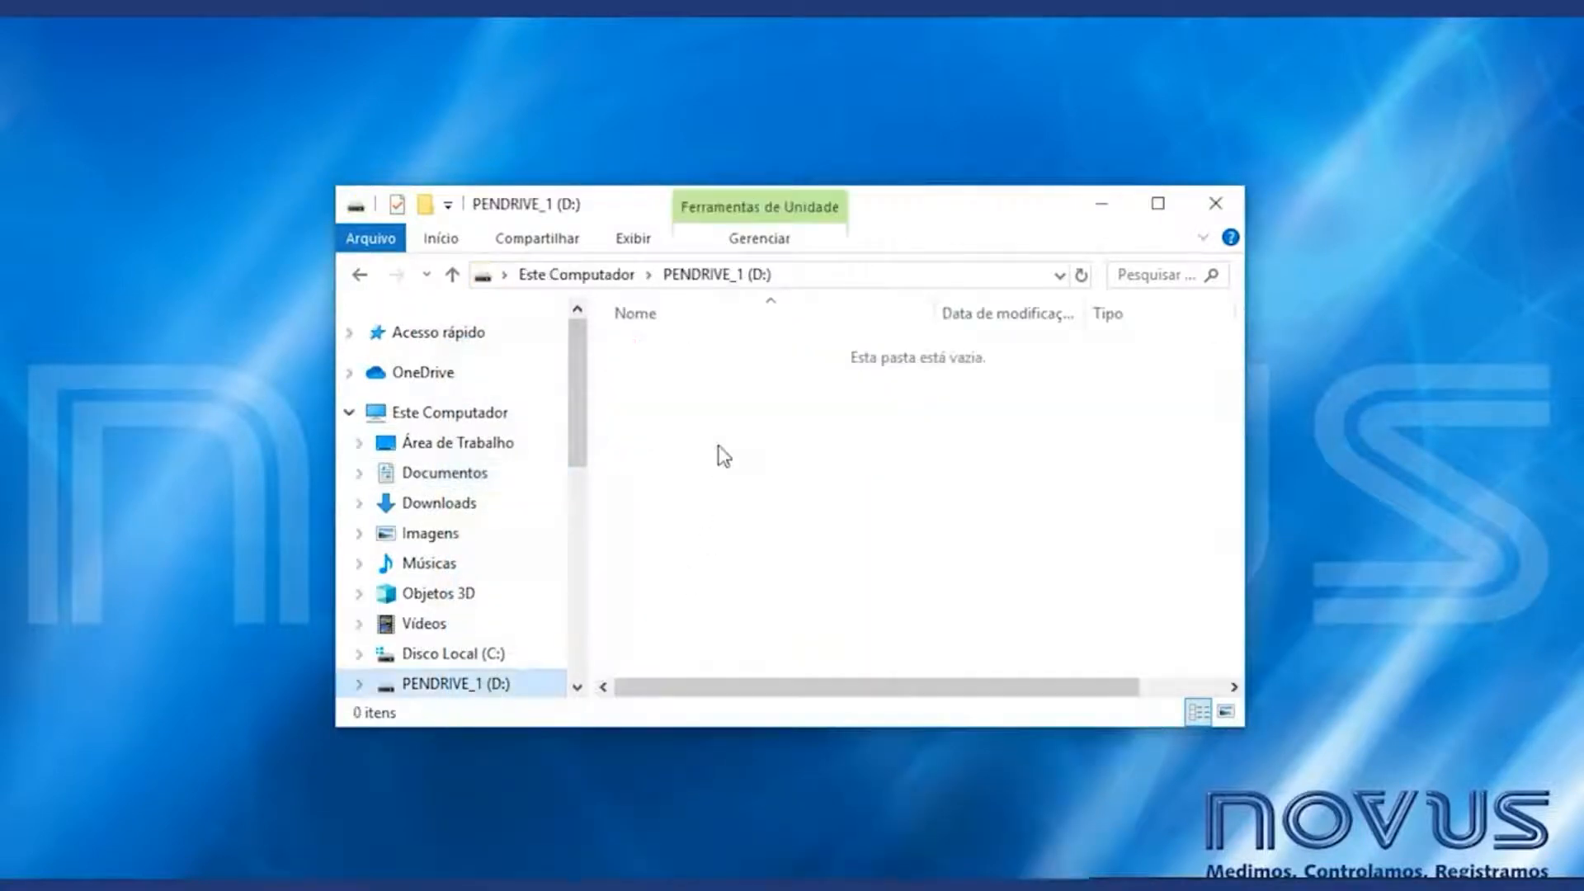
right_click(718, 452)
left_click(784, 621)
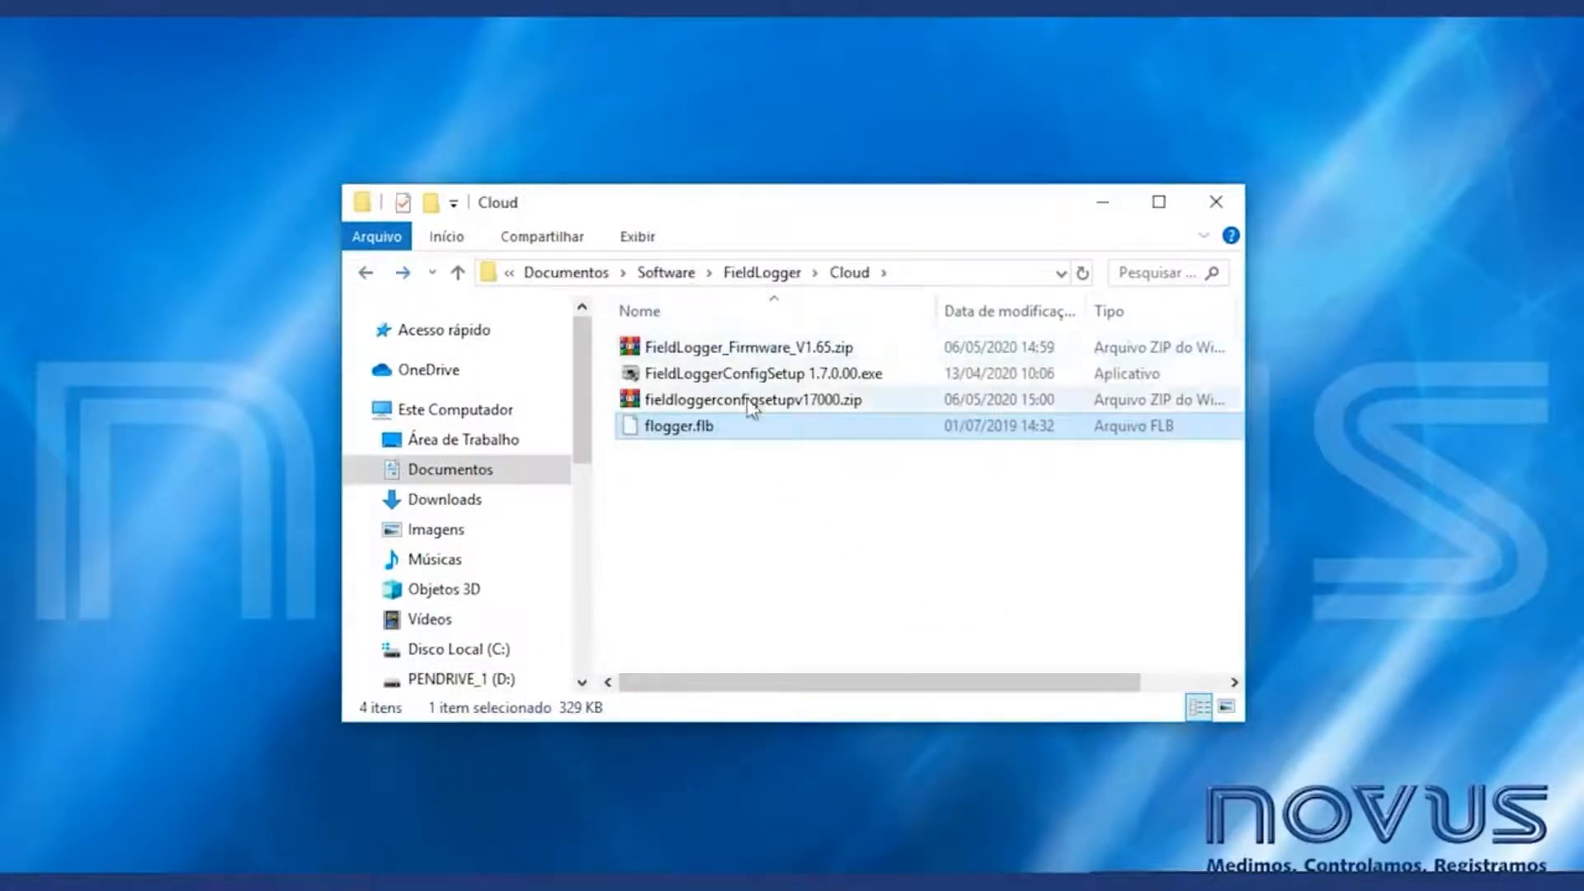
- Install FieldLogger 1.7.0.00 with default location and FieldLoggerConfig Start Menu folder, then launch it
double_click(758, 377)
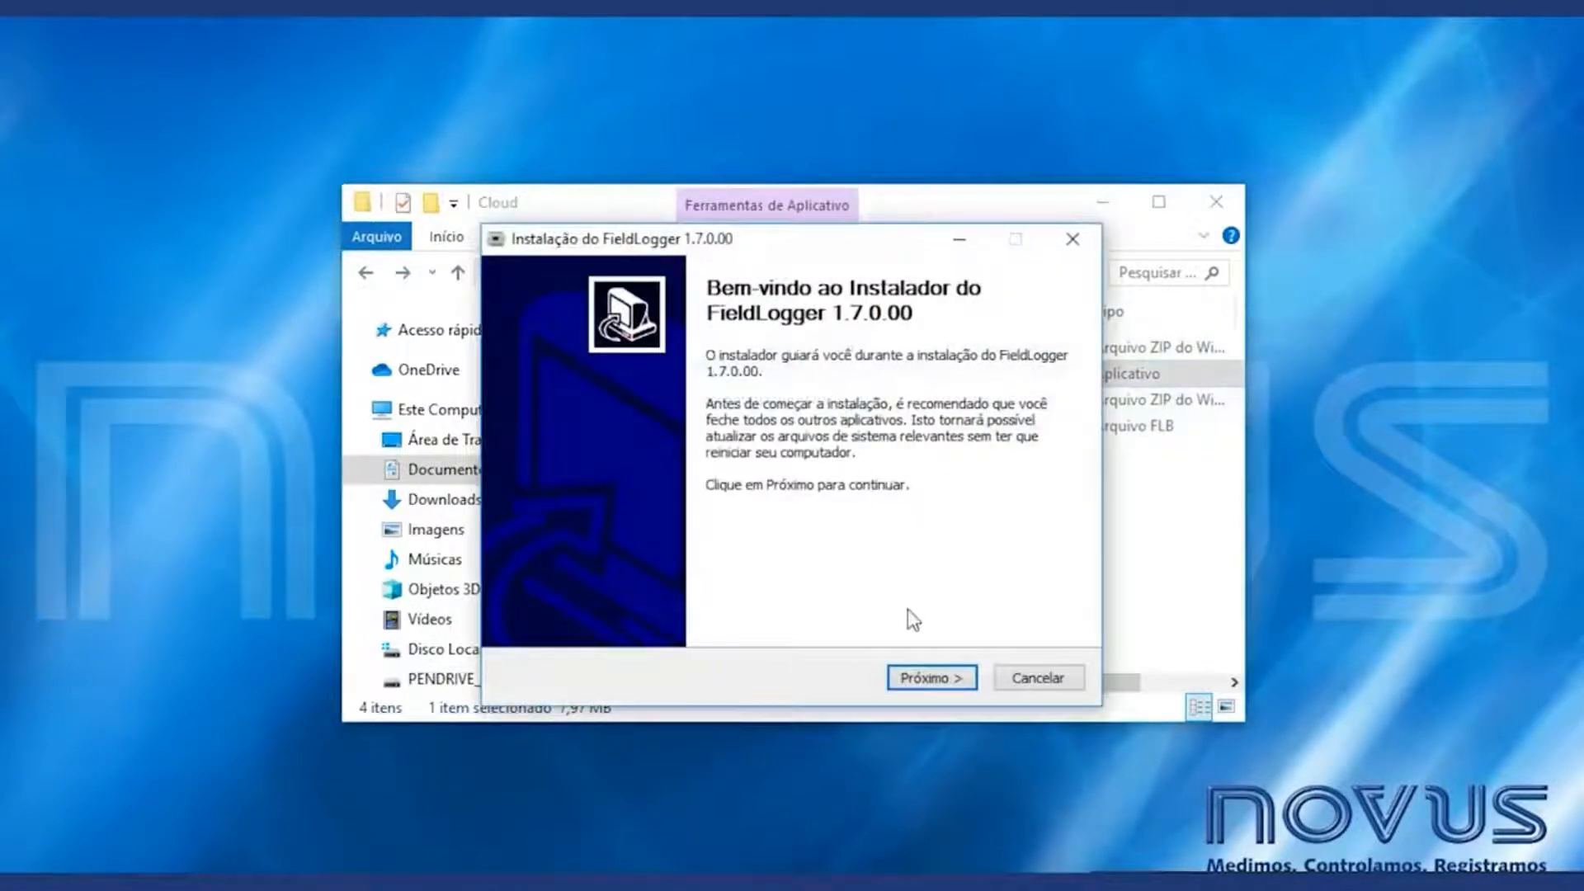
left_click(935, 679)
left_click(934, 678)
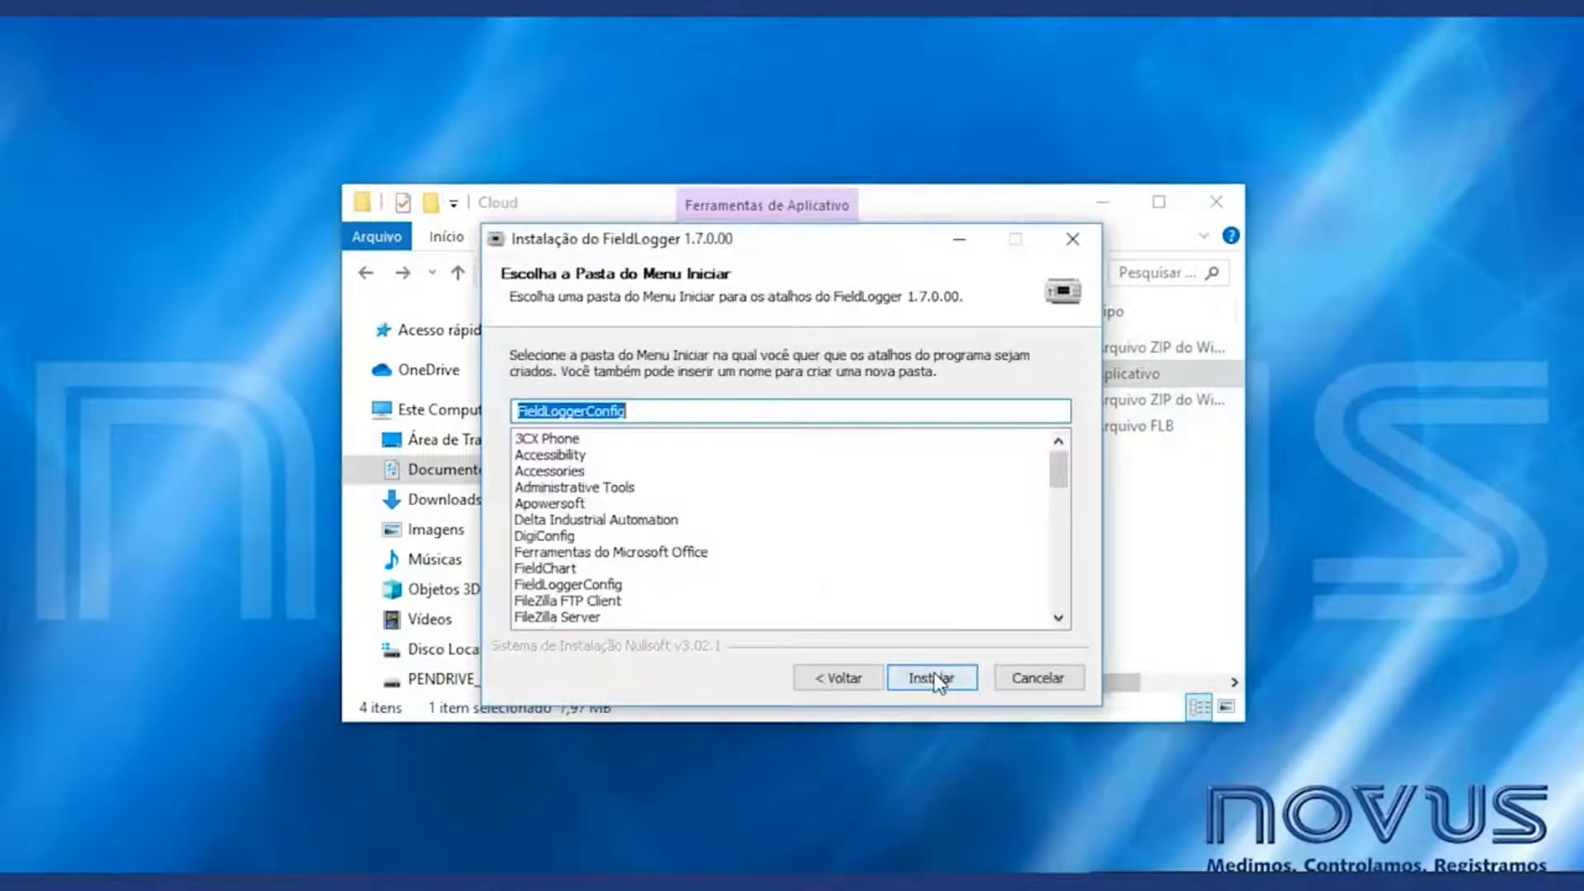
left_click(935, 678)
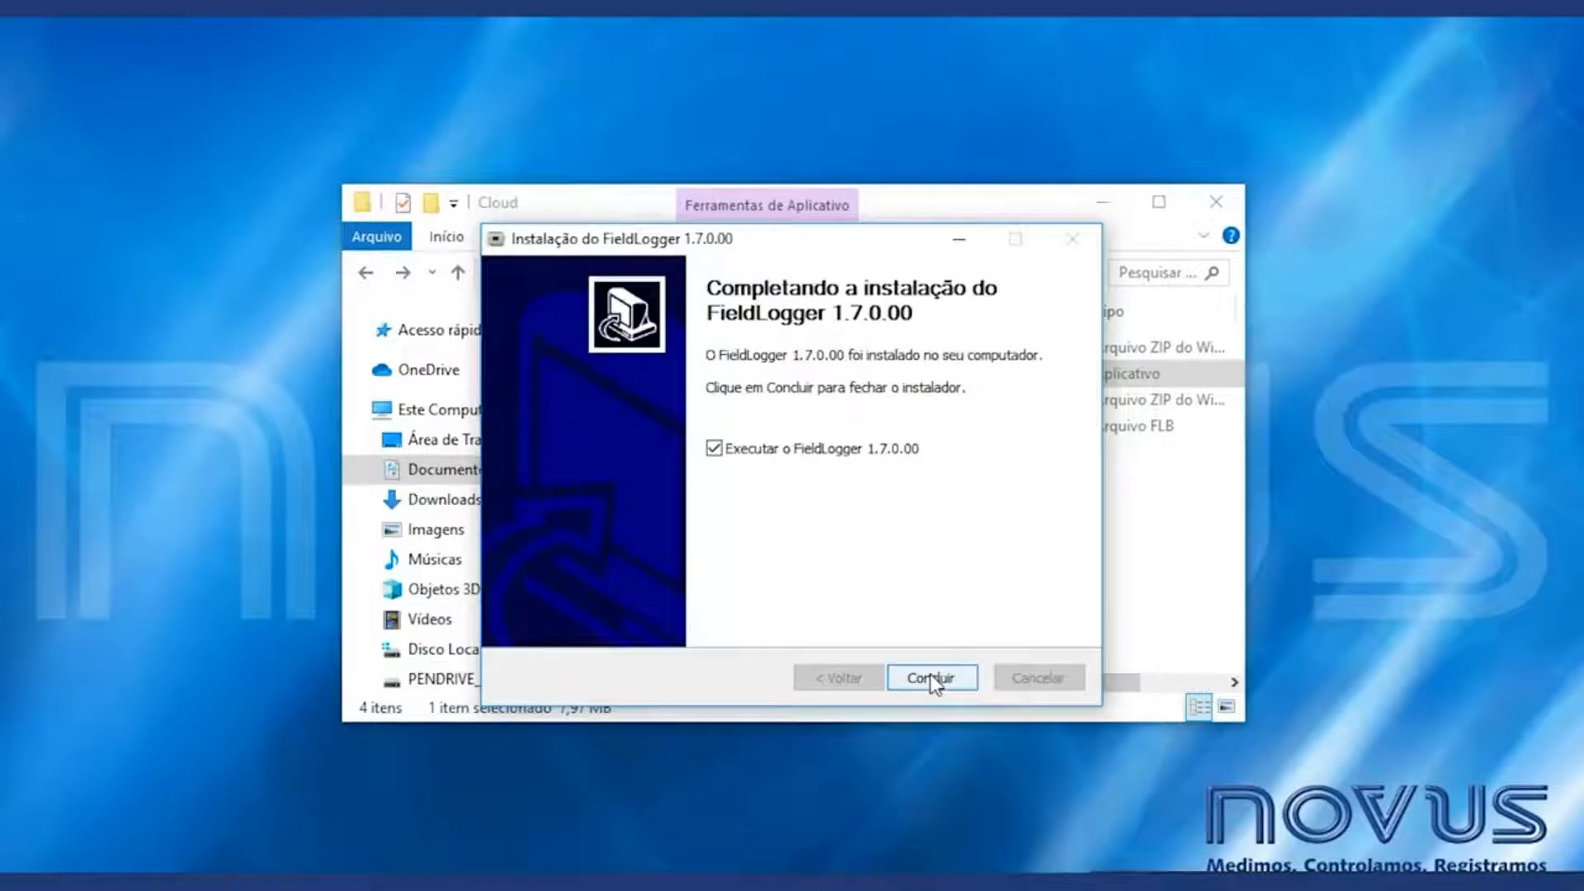
left_click(930, 677)
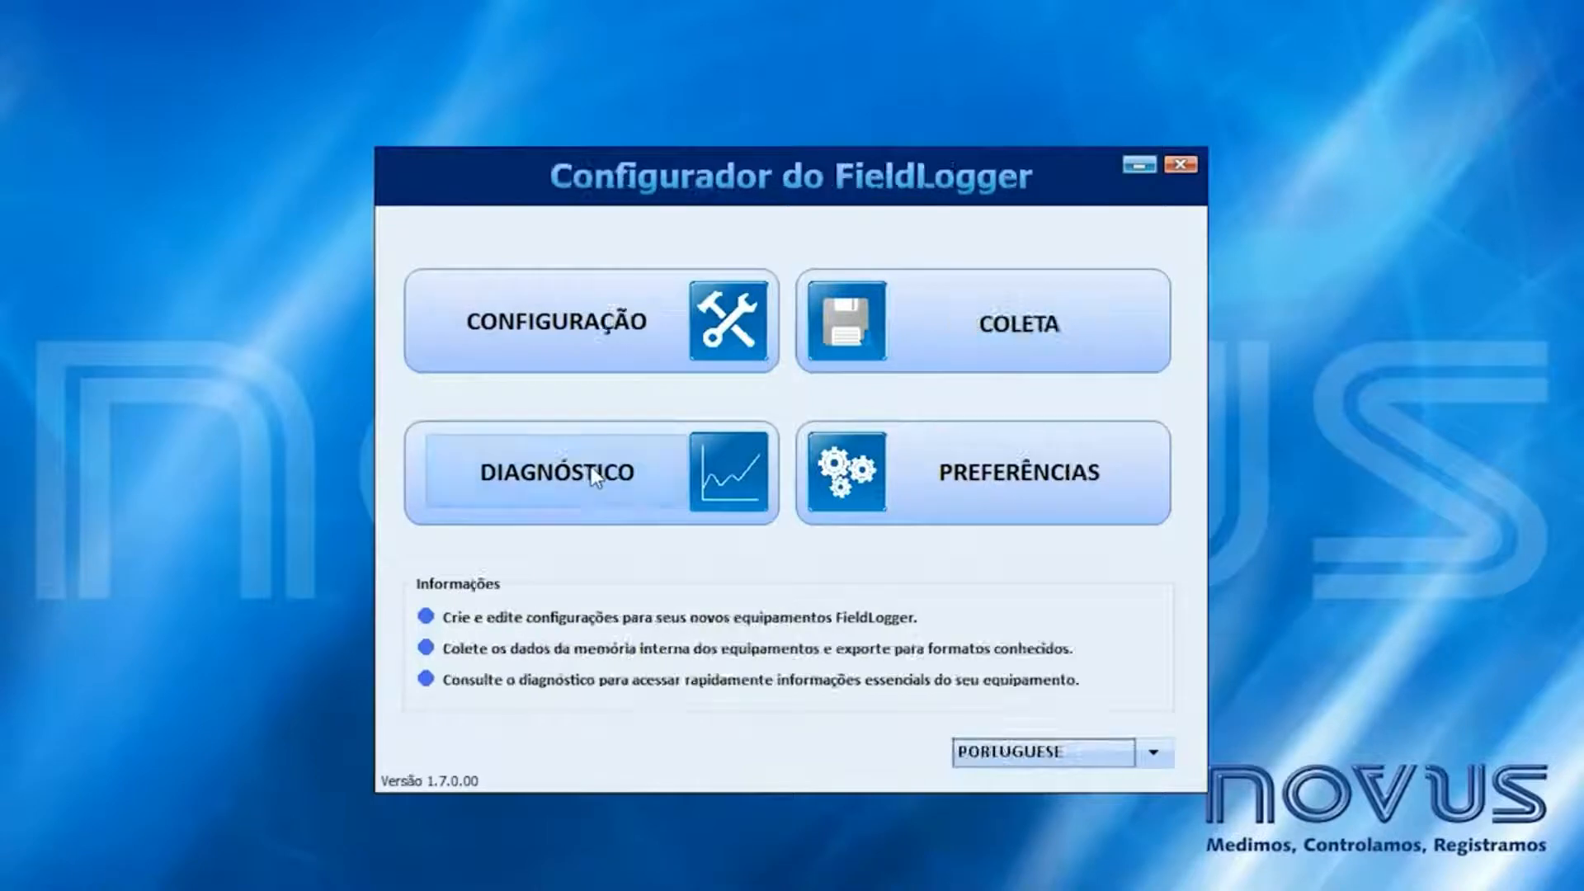
left_click(593, 472)
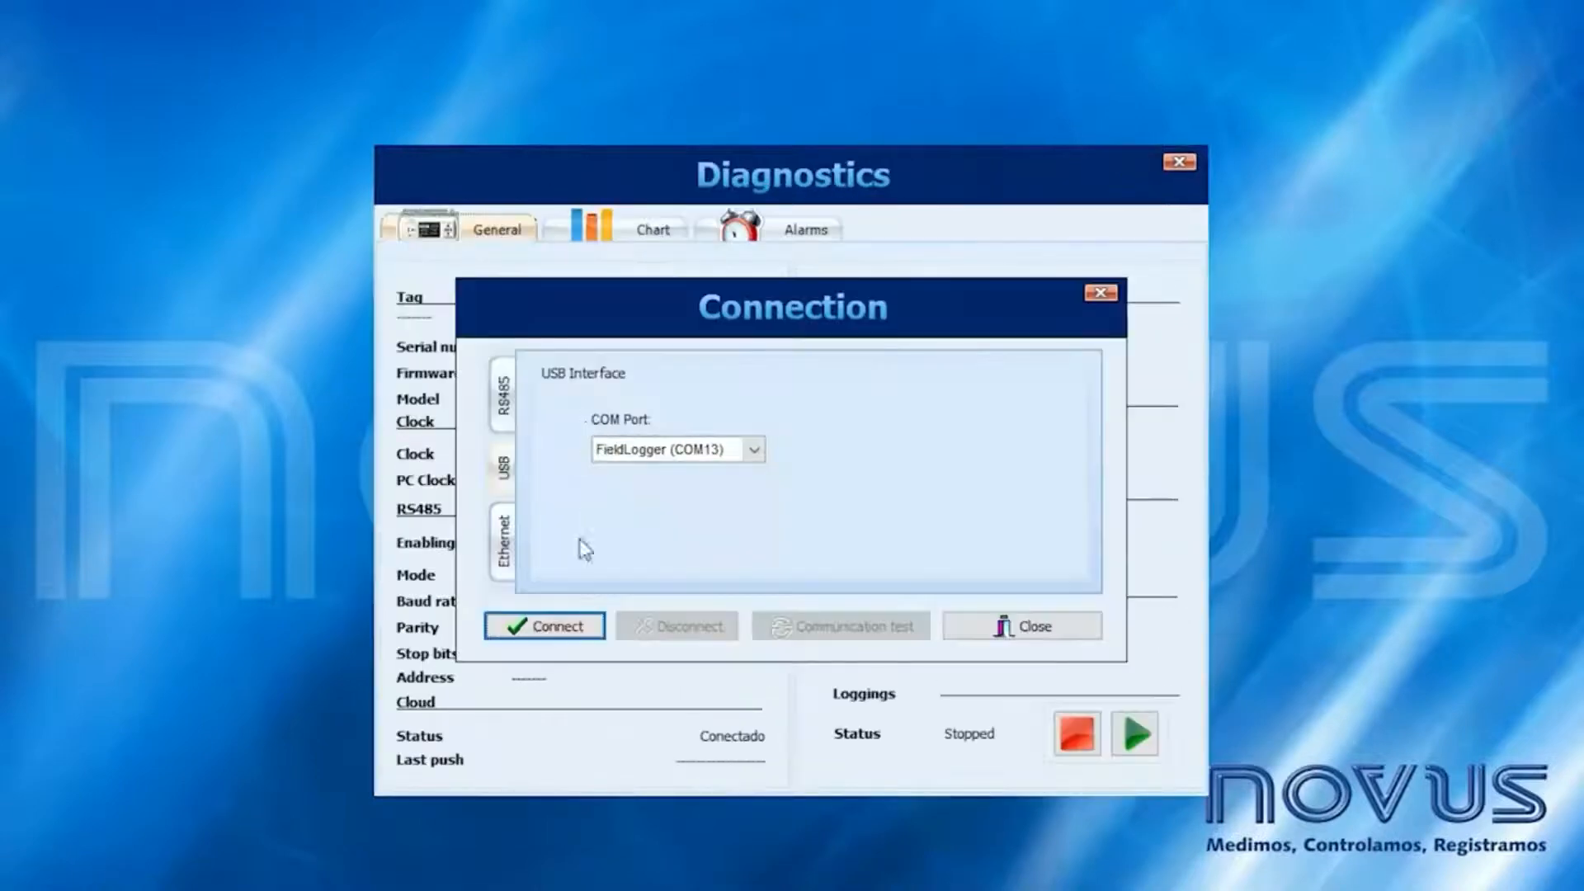
left_click(577, 624)
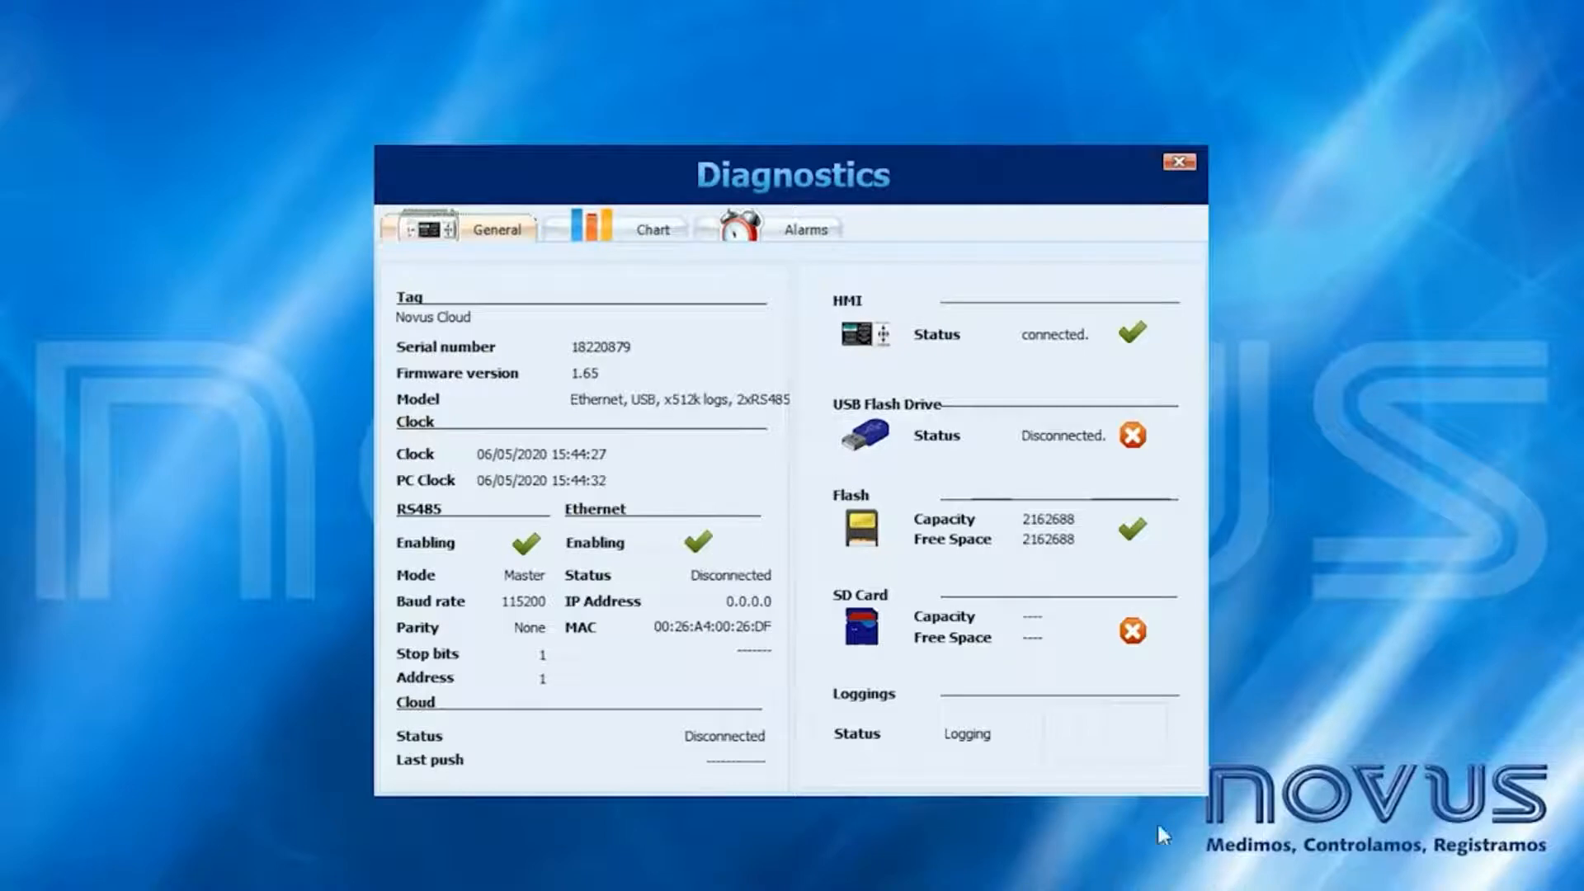
key("Escape")
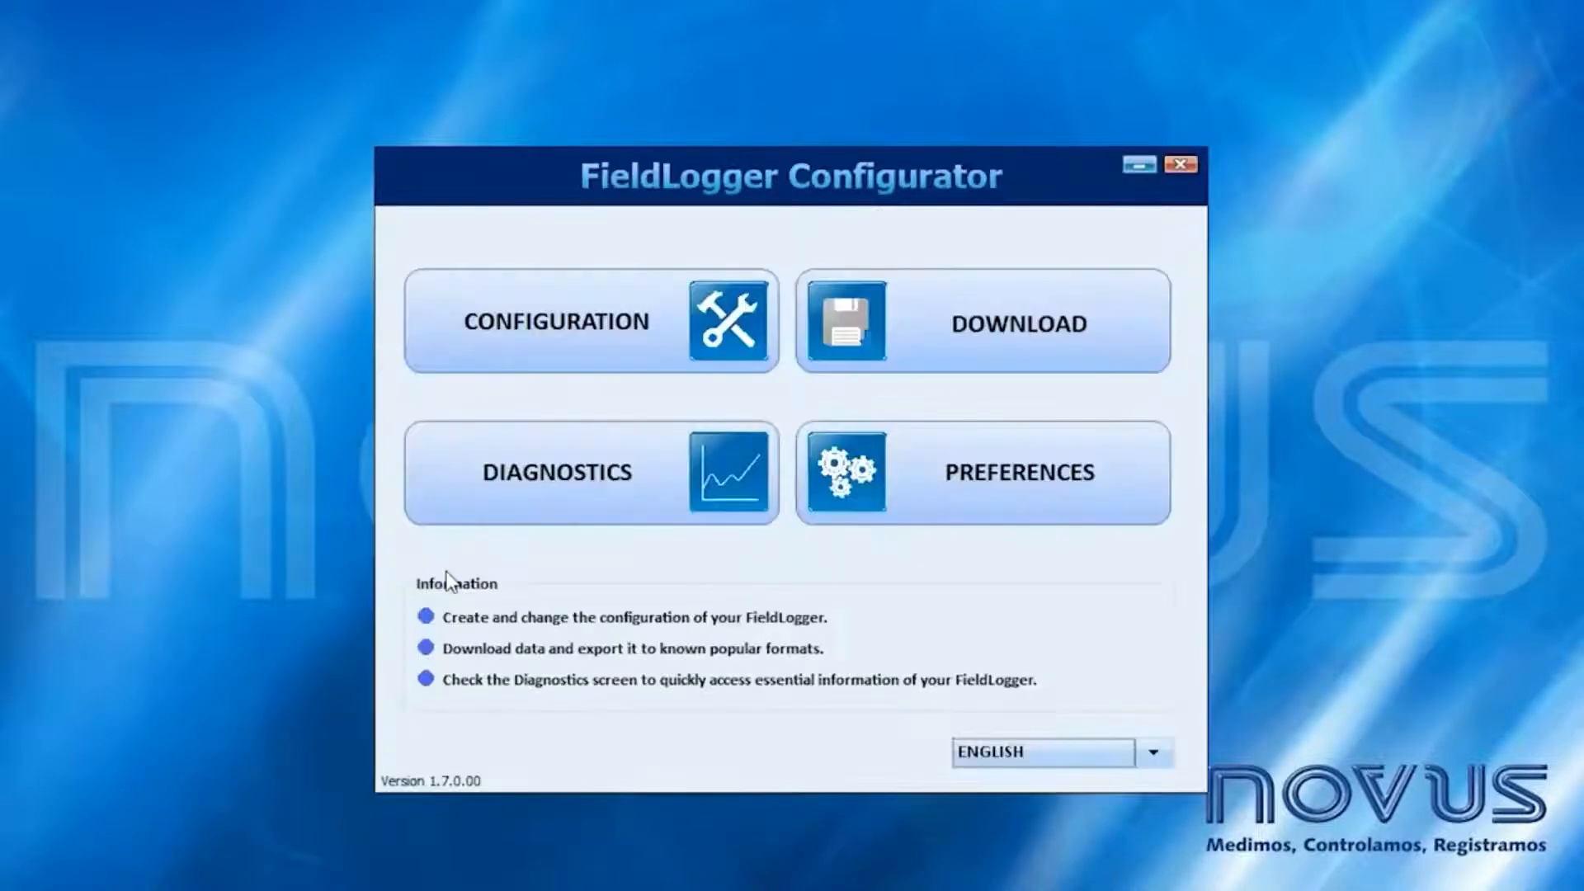
- Read the logger's configuration and review the Ethernet Cloud service settings and server address
left_click(571, 329)
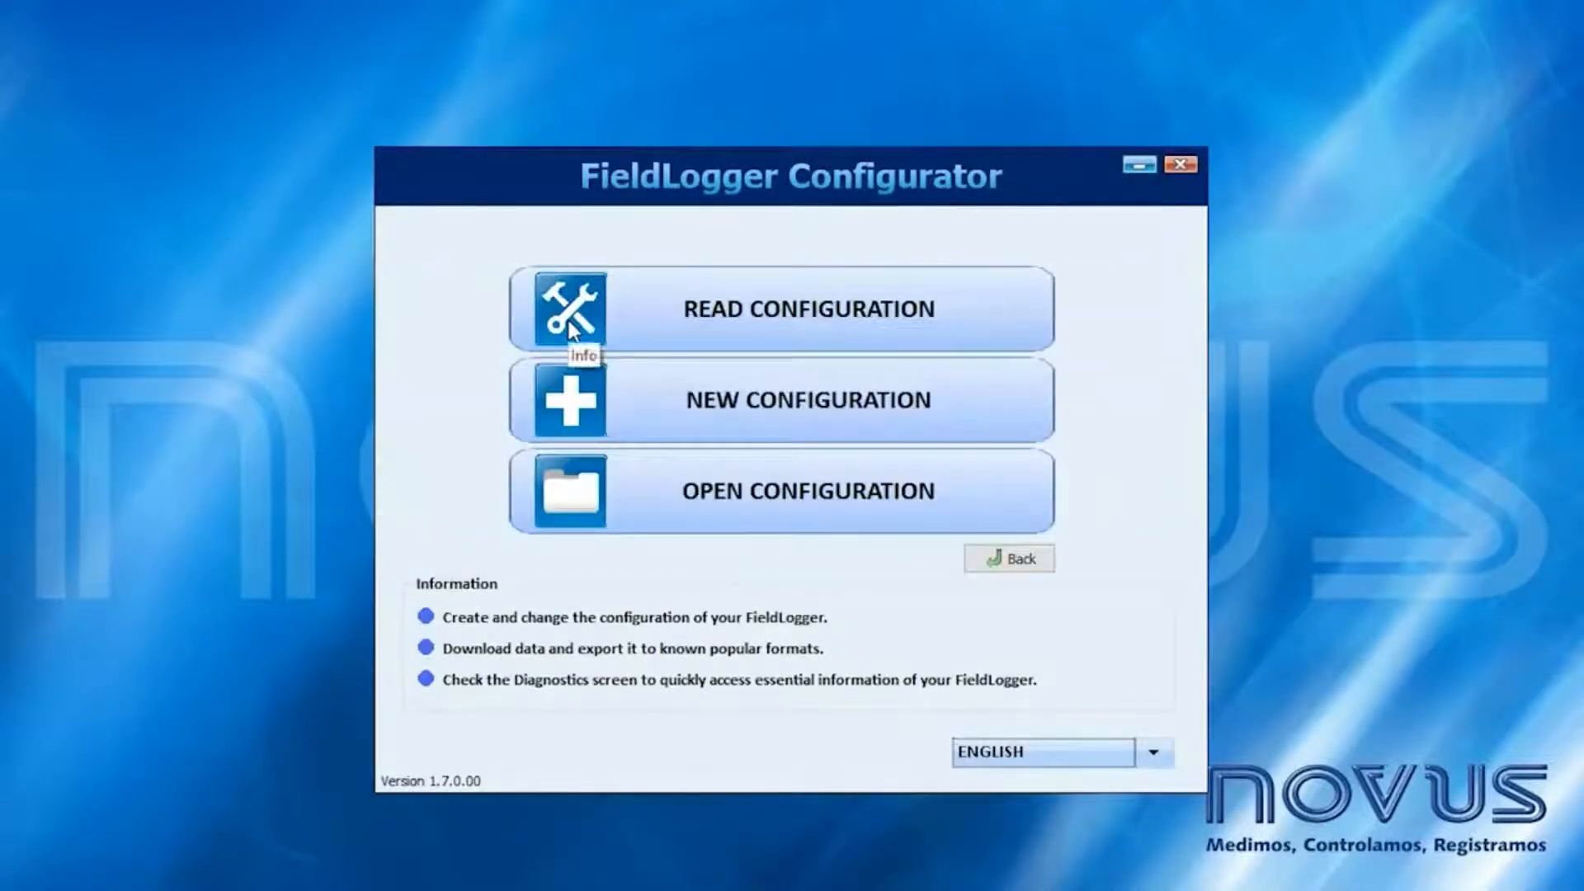
left_click(568, 320)
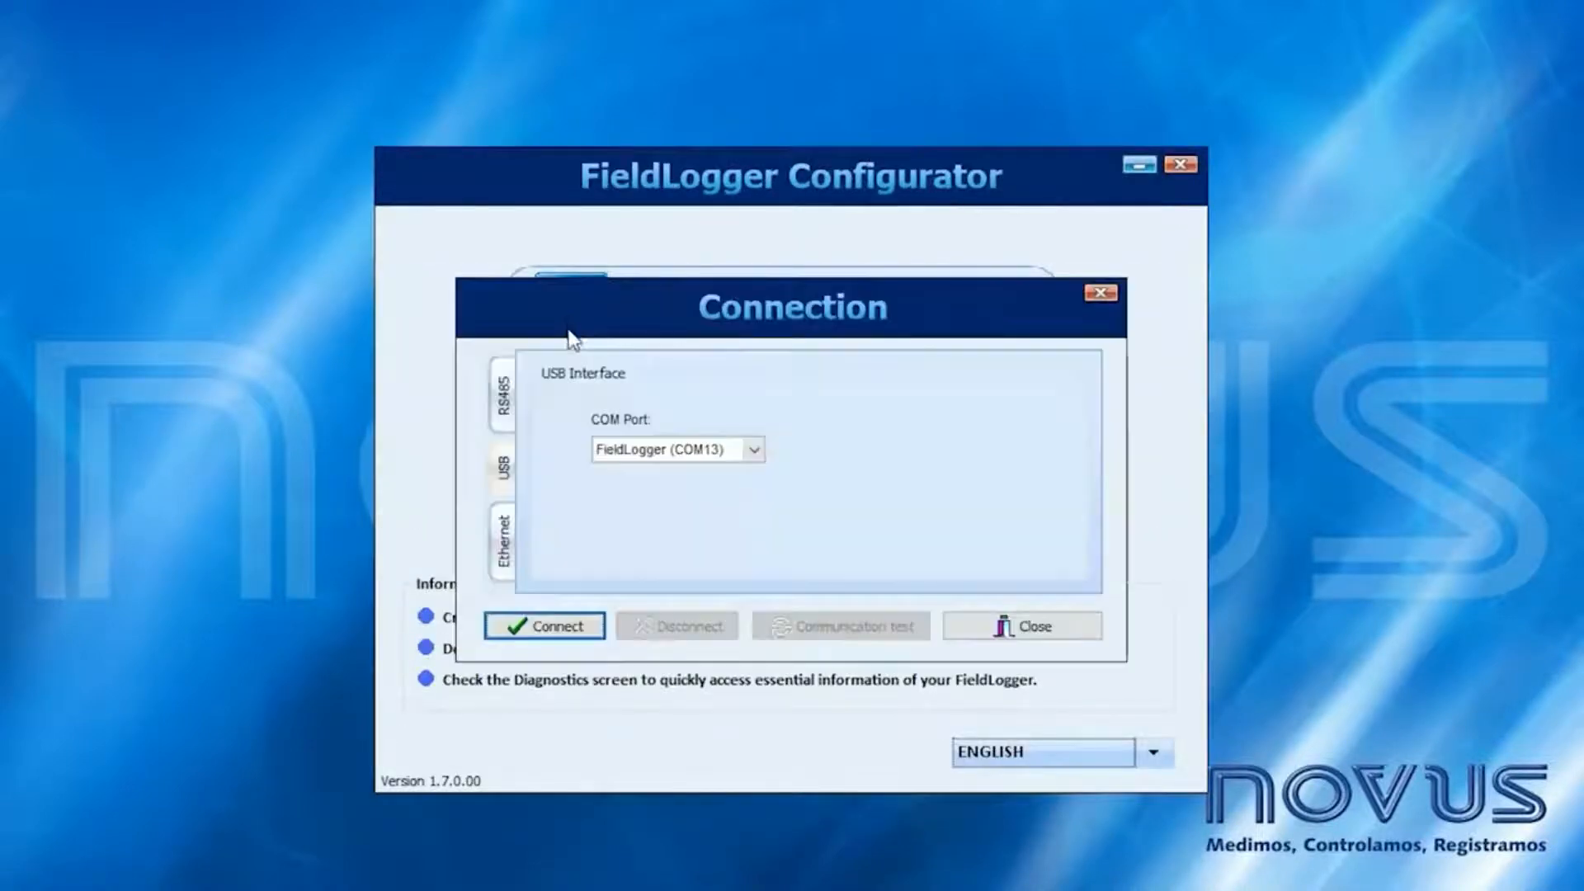
left_click(551, 623)
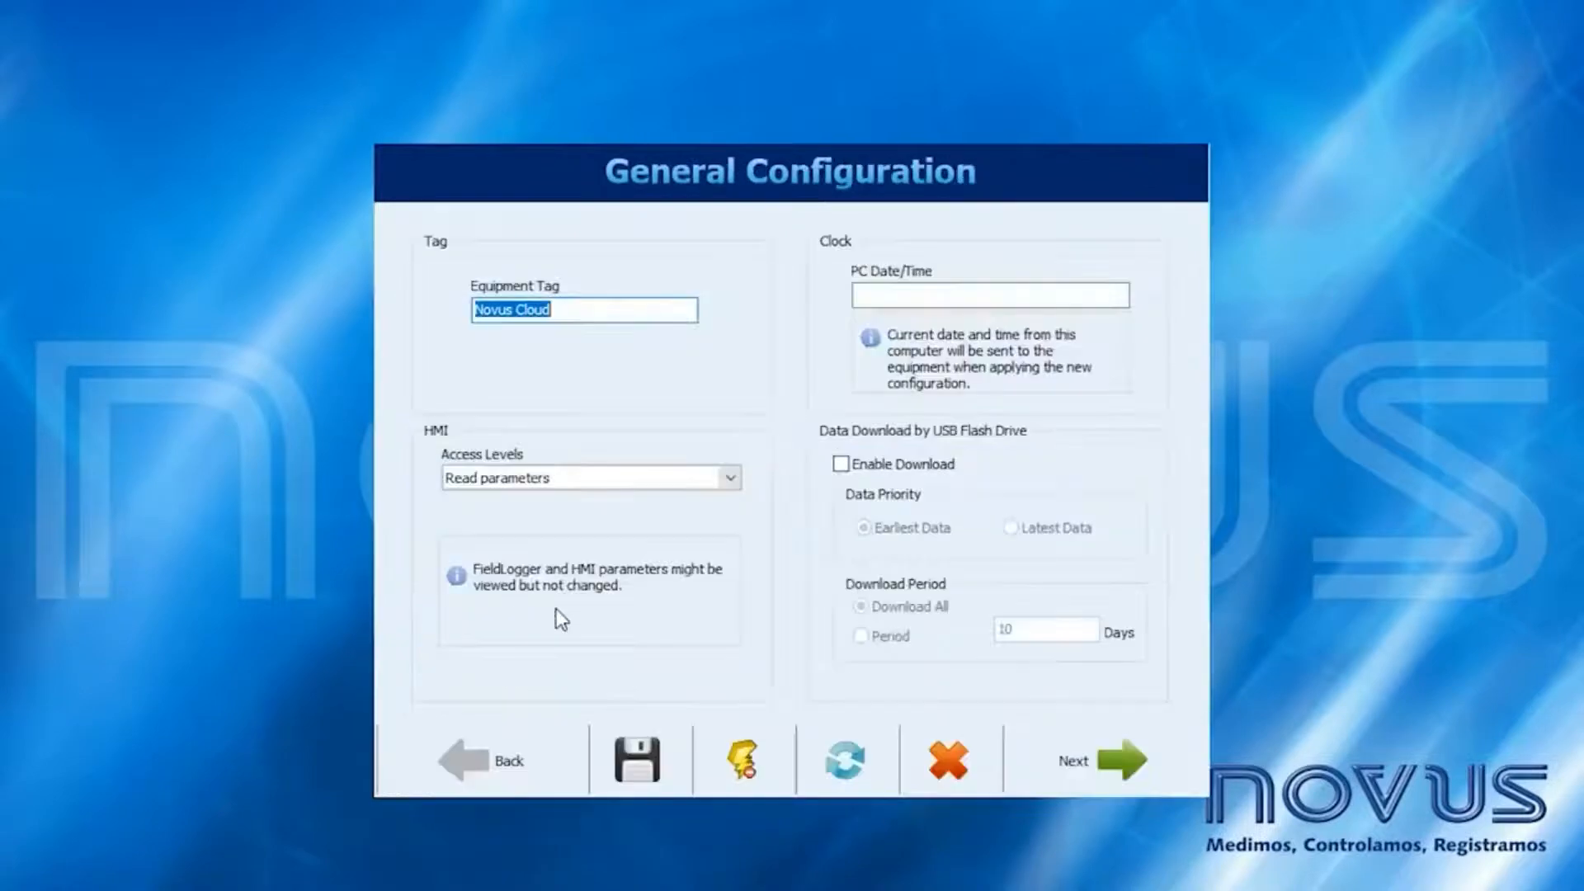
left_click(1092, 751)
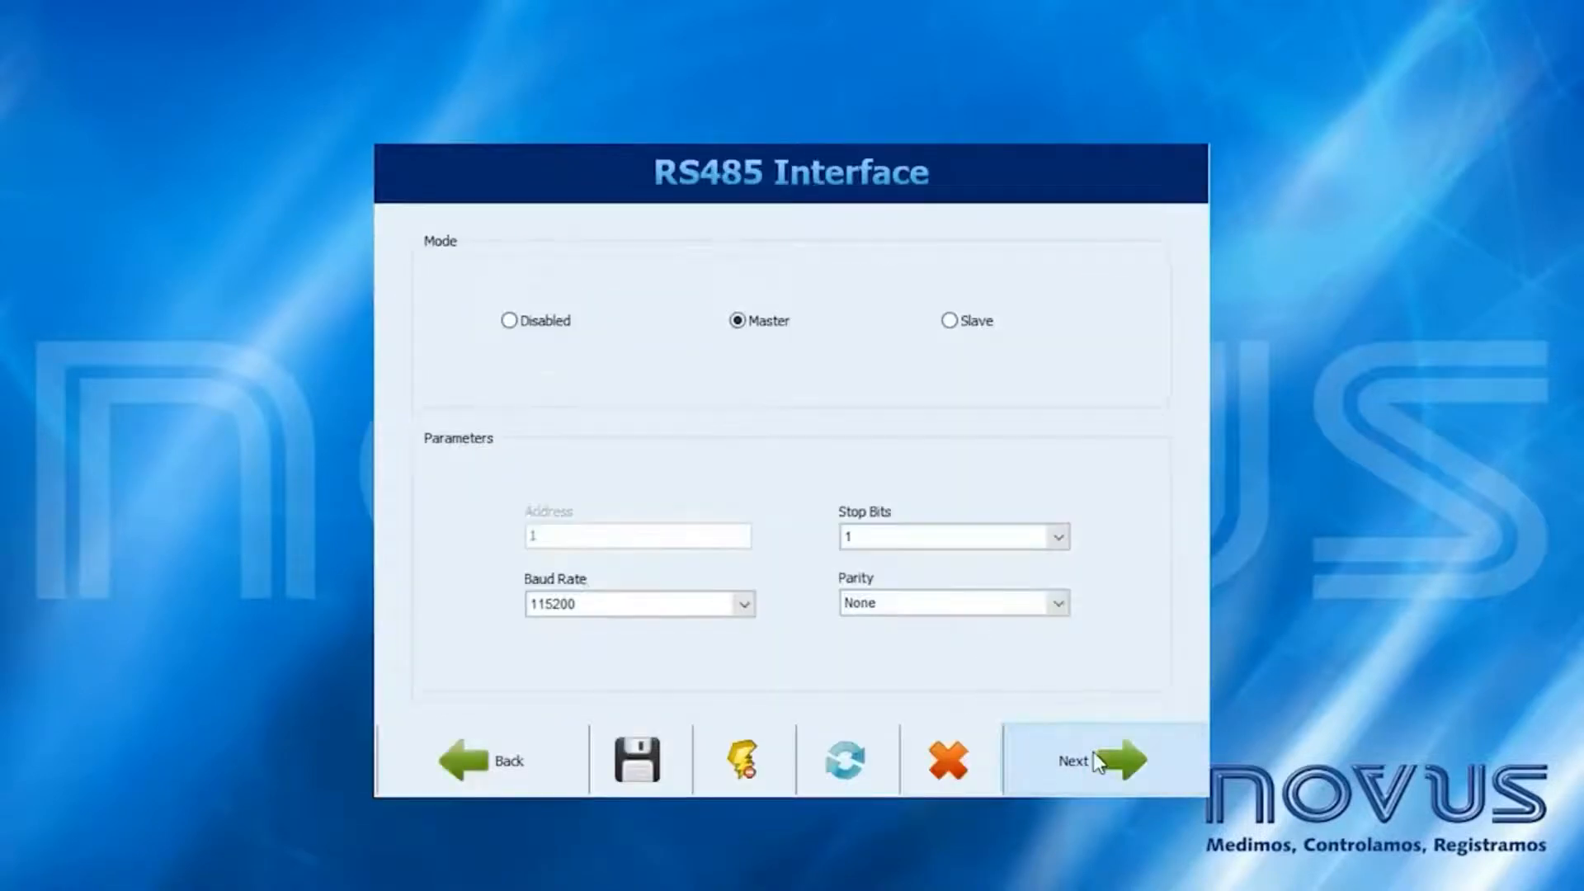
left_click(1093, 751)
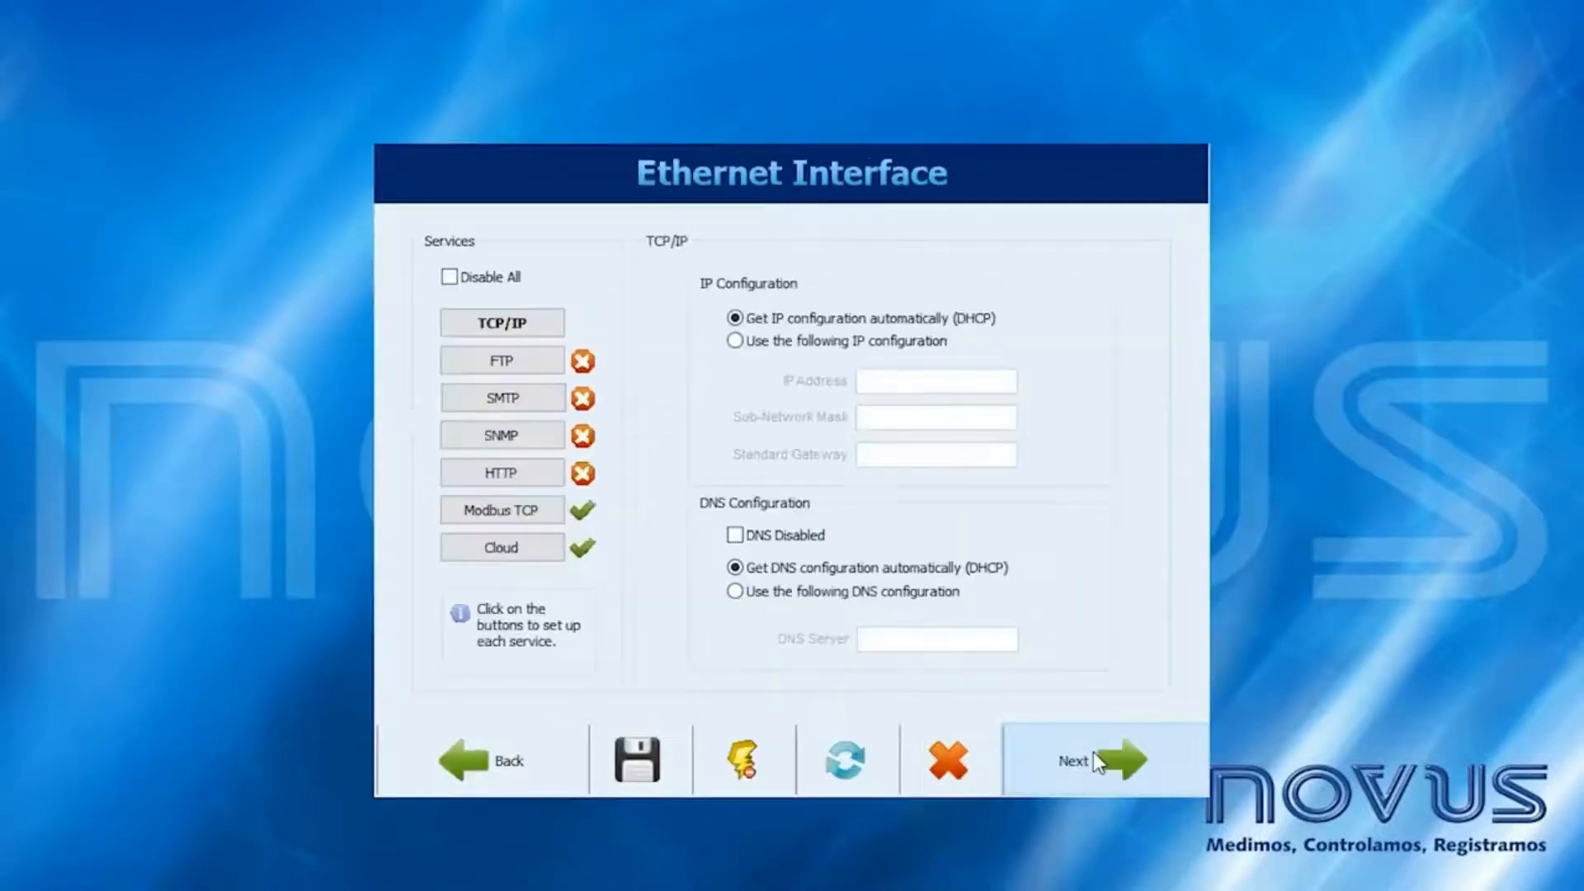
left_click(505, 556)
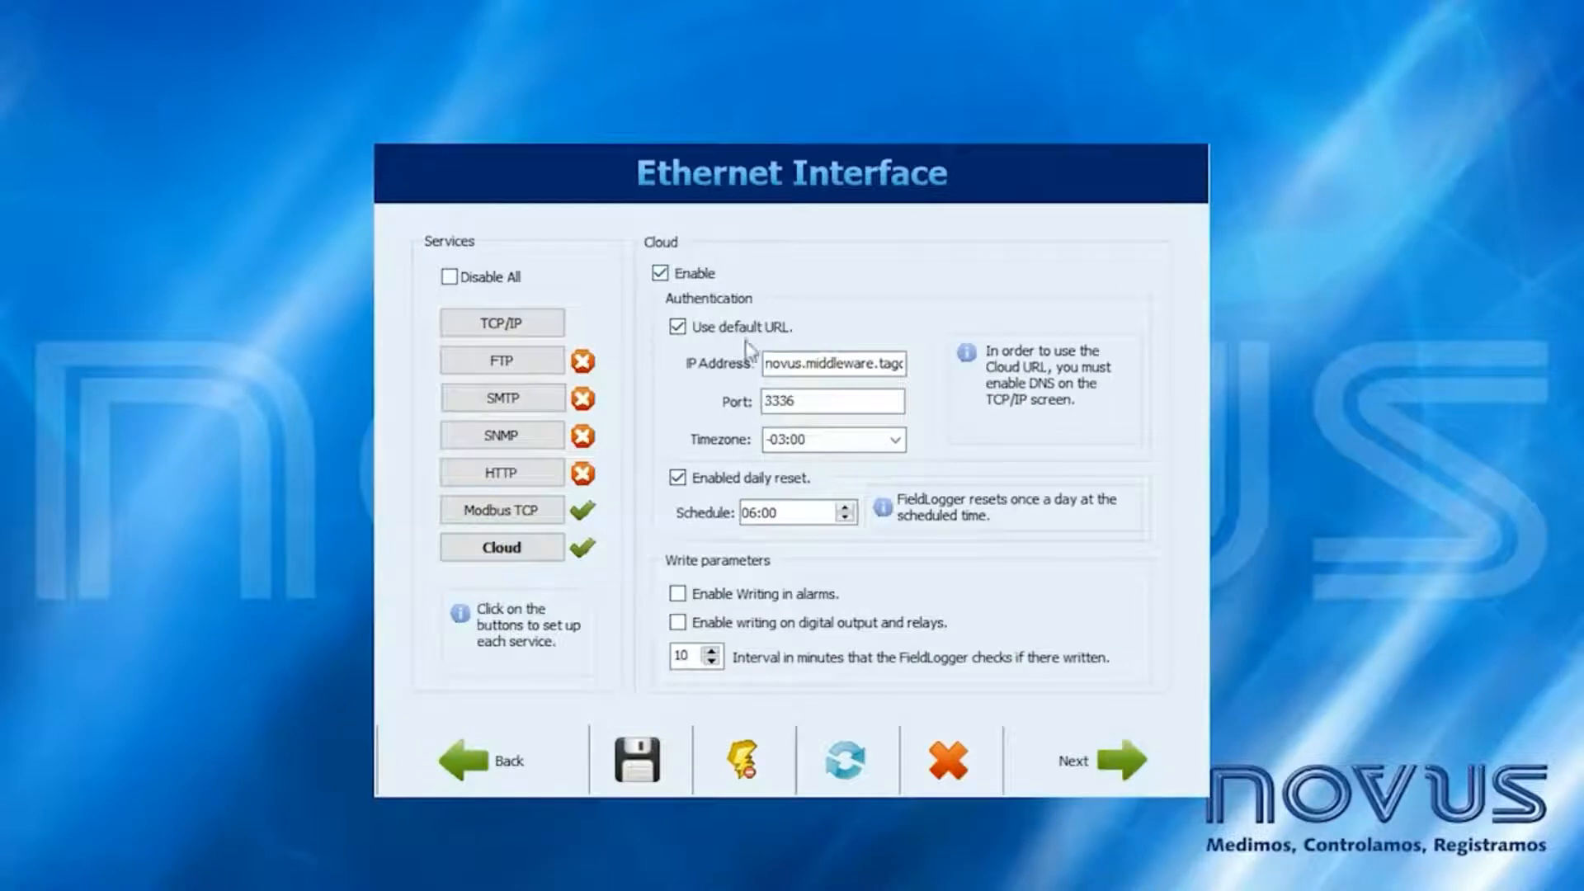
left_click_drag(791, 361, 751, 394)
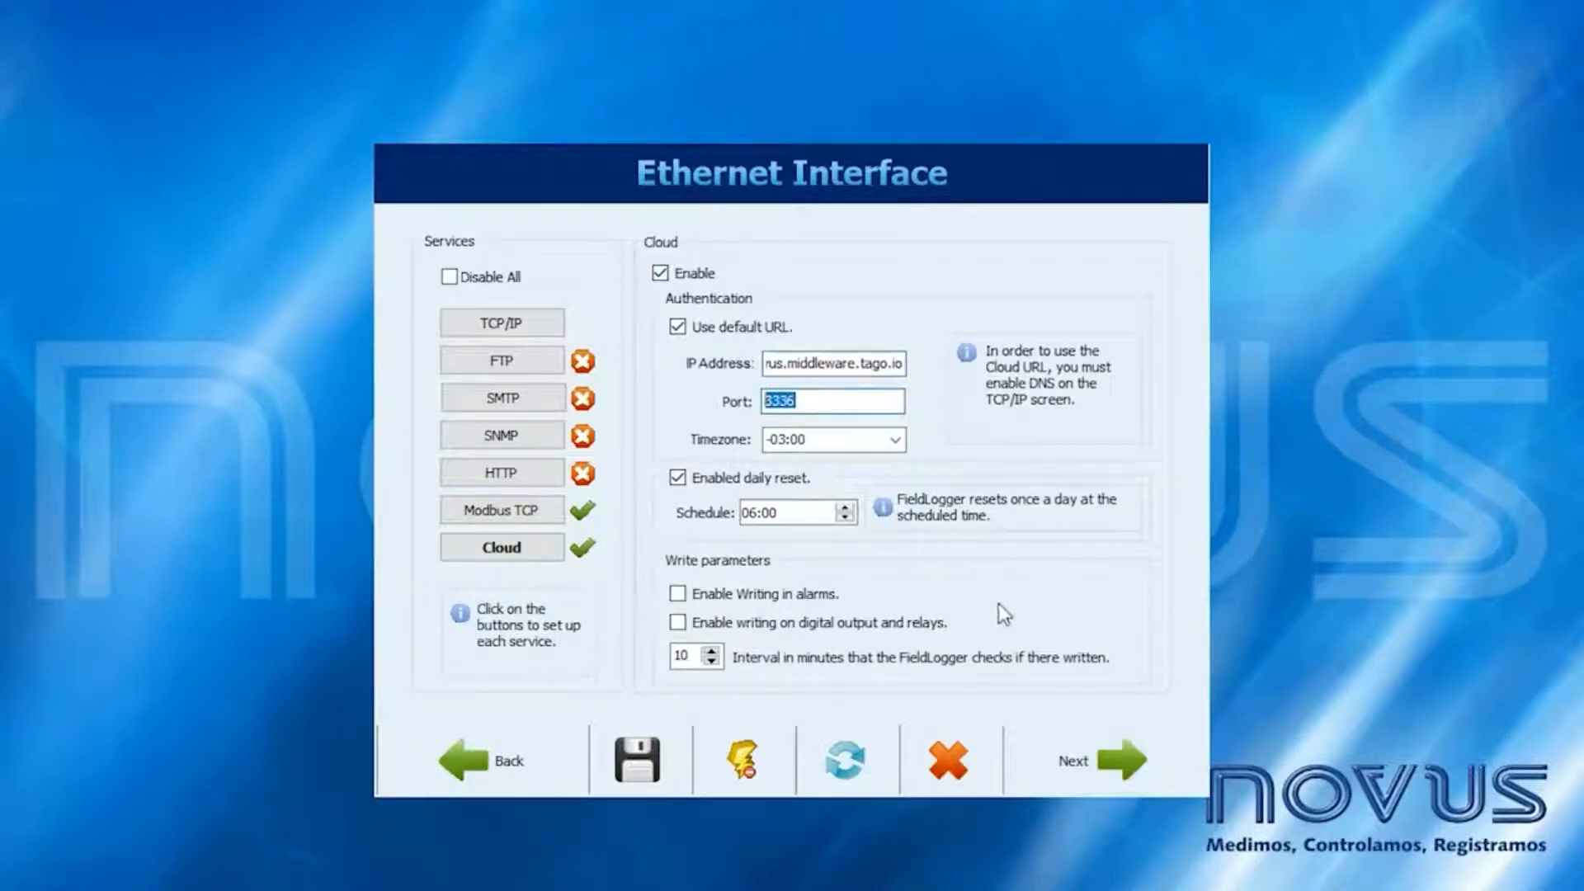
- Advance through the channels, alarms and logs pages to the Send Configuration step
left_click(1079, 740)
left_click(1079, 740)
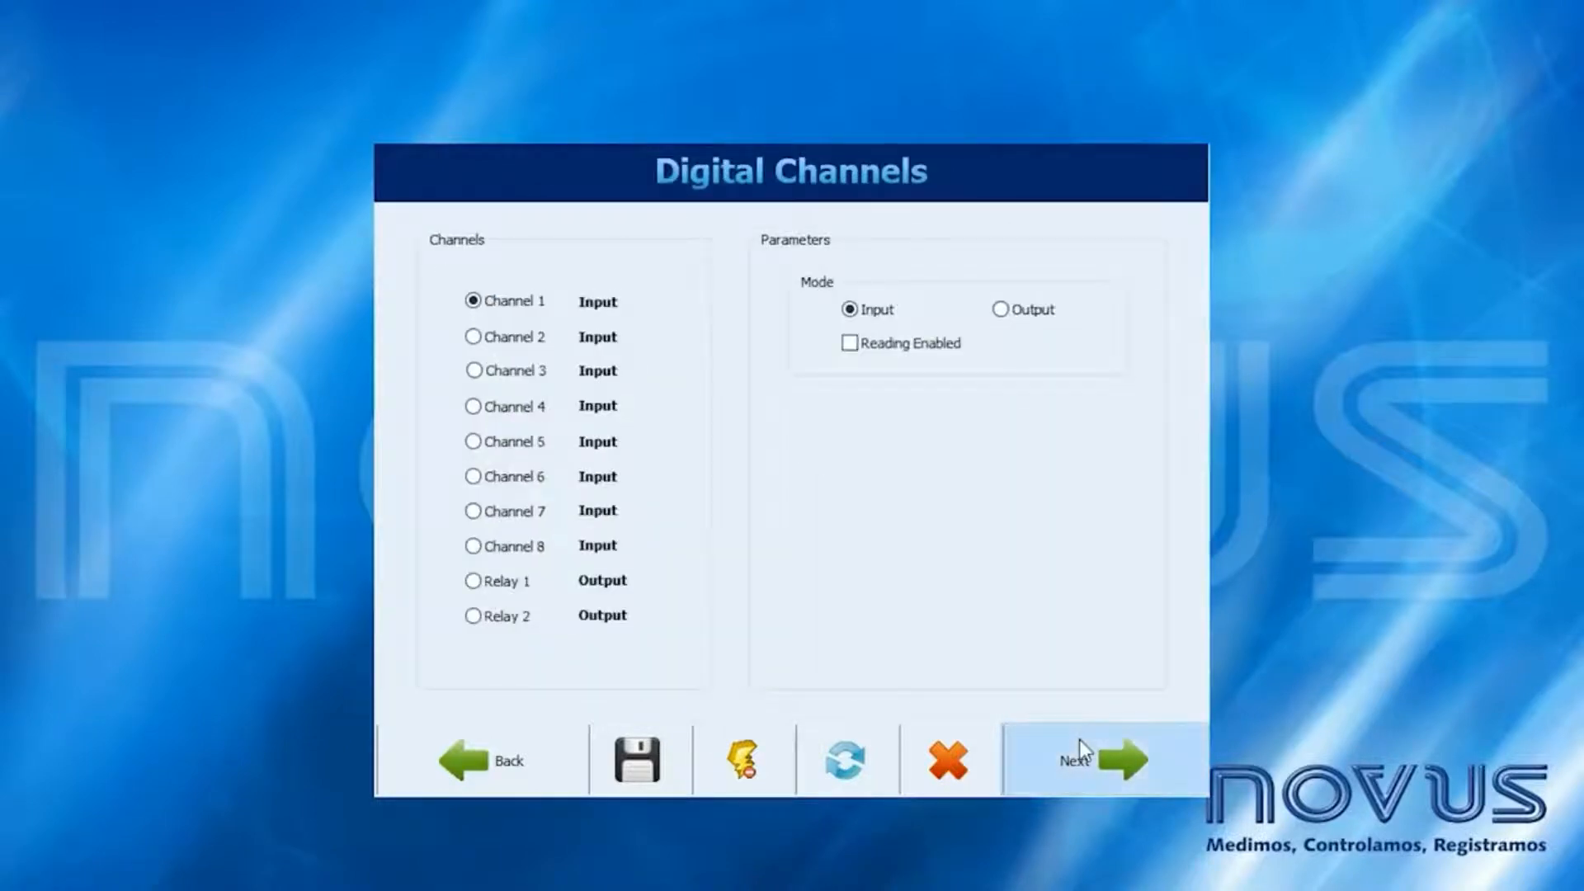
left_click(1080, 740)
left_click(1080, 739)
left_click(1080, 739)
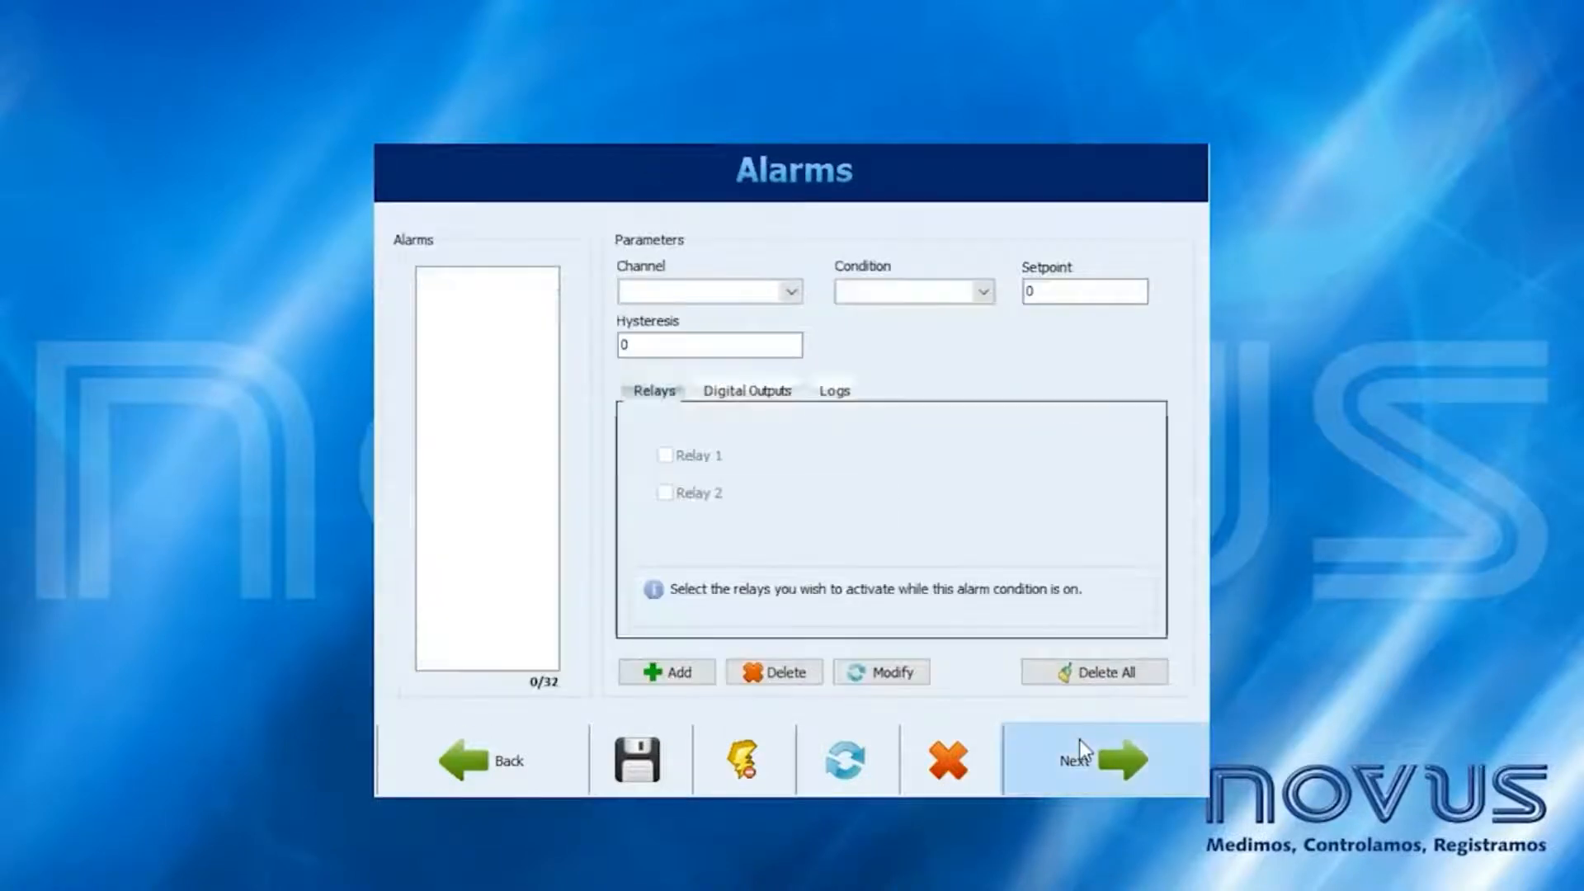
left_click(1079, 739)
left_click(1079, 739)
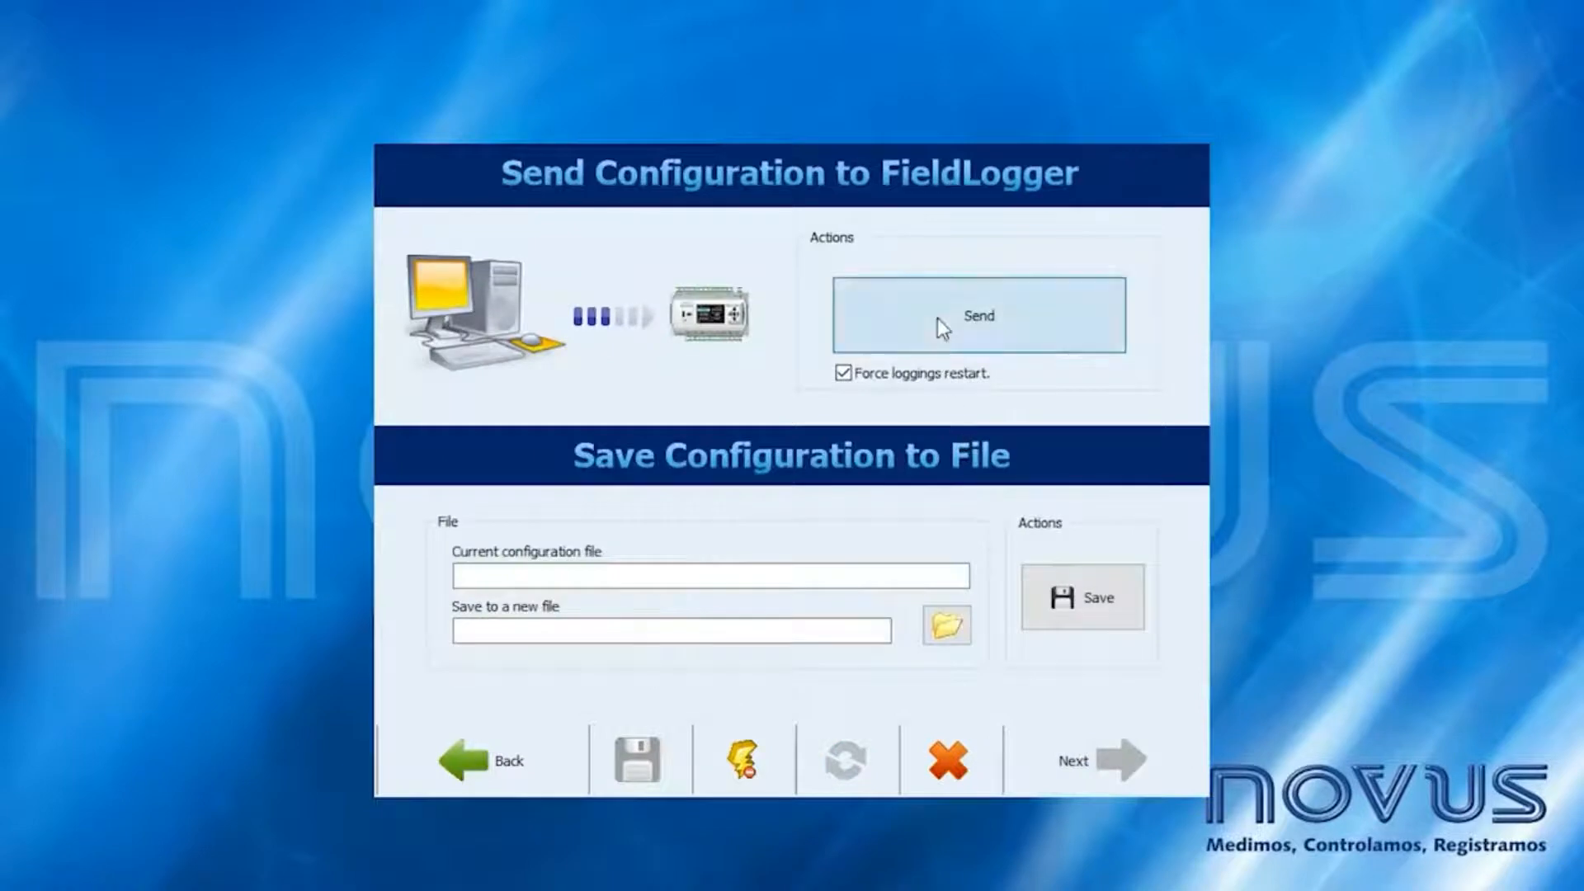
- Send the configuration to the FieldLogger, confirm the warning, and acknowledge the success message
left_click(930, 347)
left_click(804, 578)
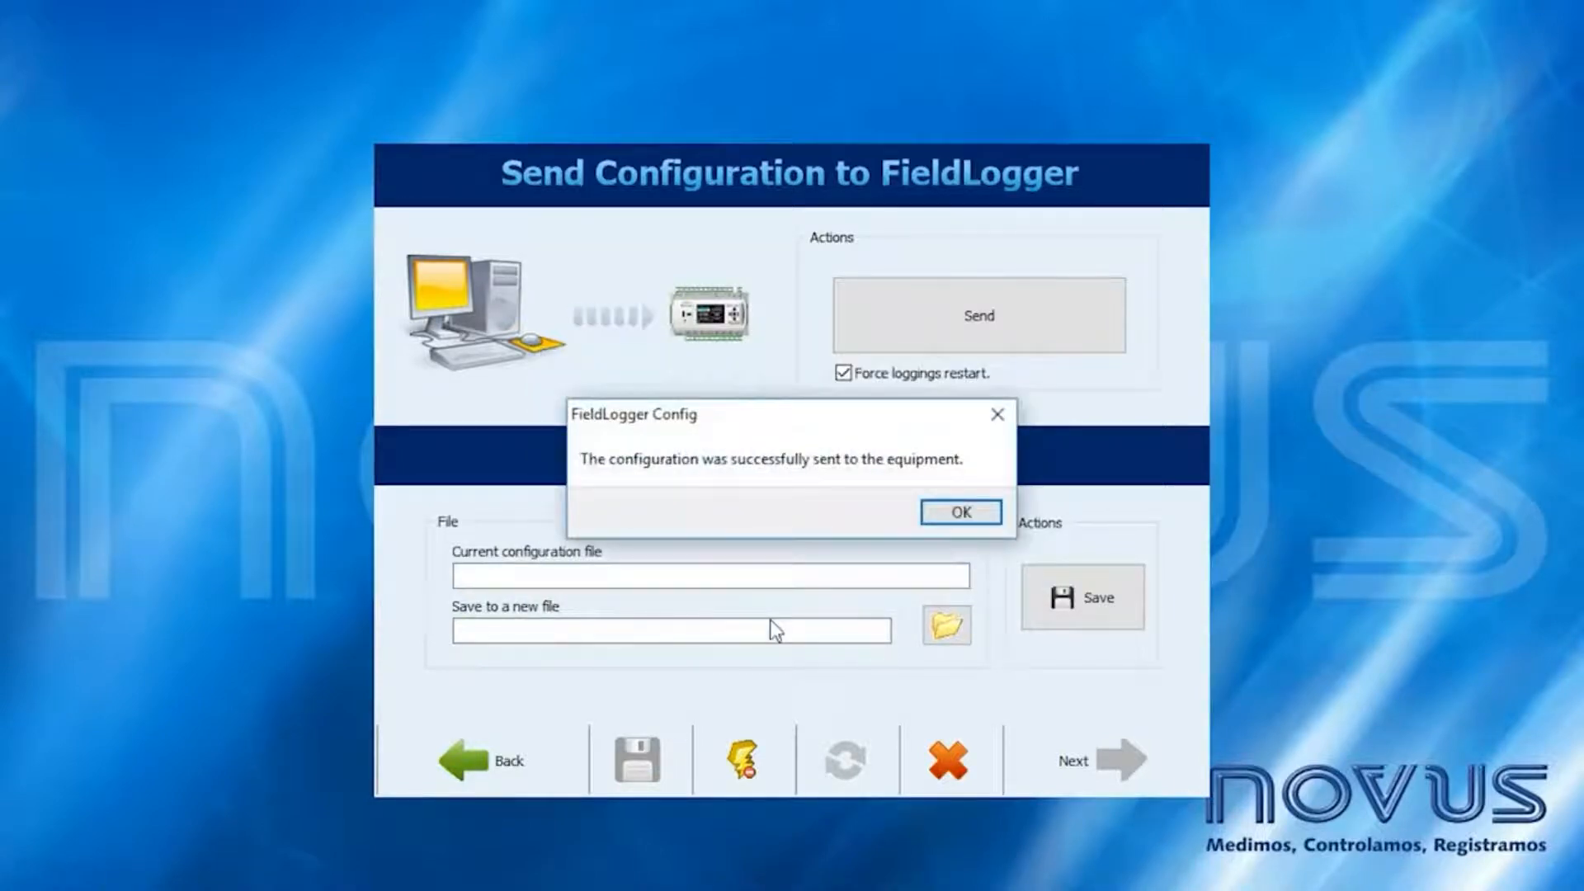
left_click(959, 512)
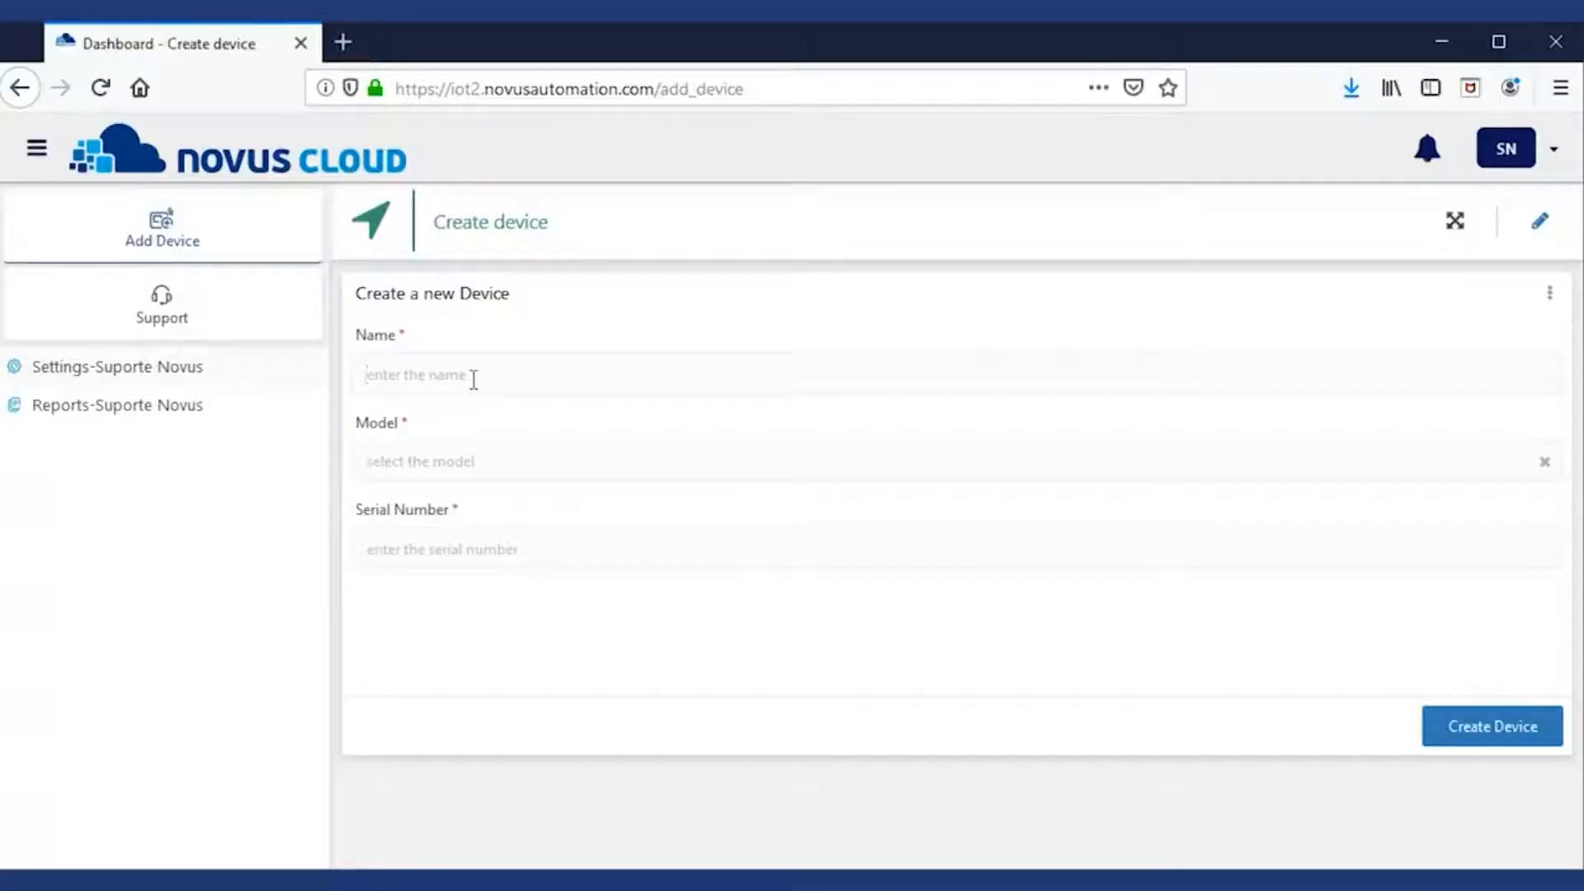
- Create device FieldLogger_Sup with model FieldLogger and the logger's pasted serial number
type("FieldLogger_Sup")
left_click(437, 461)
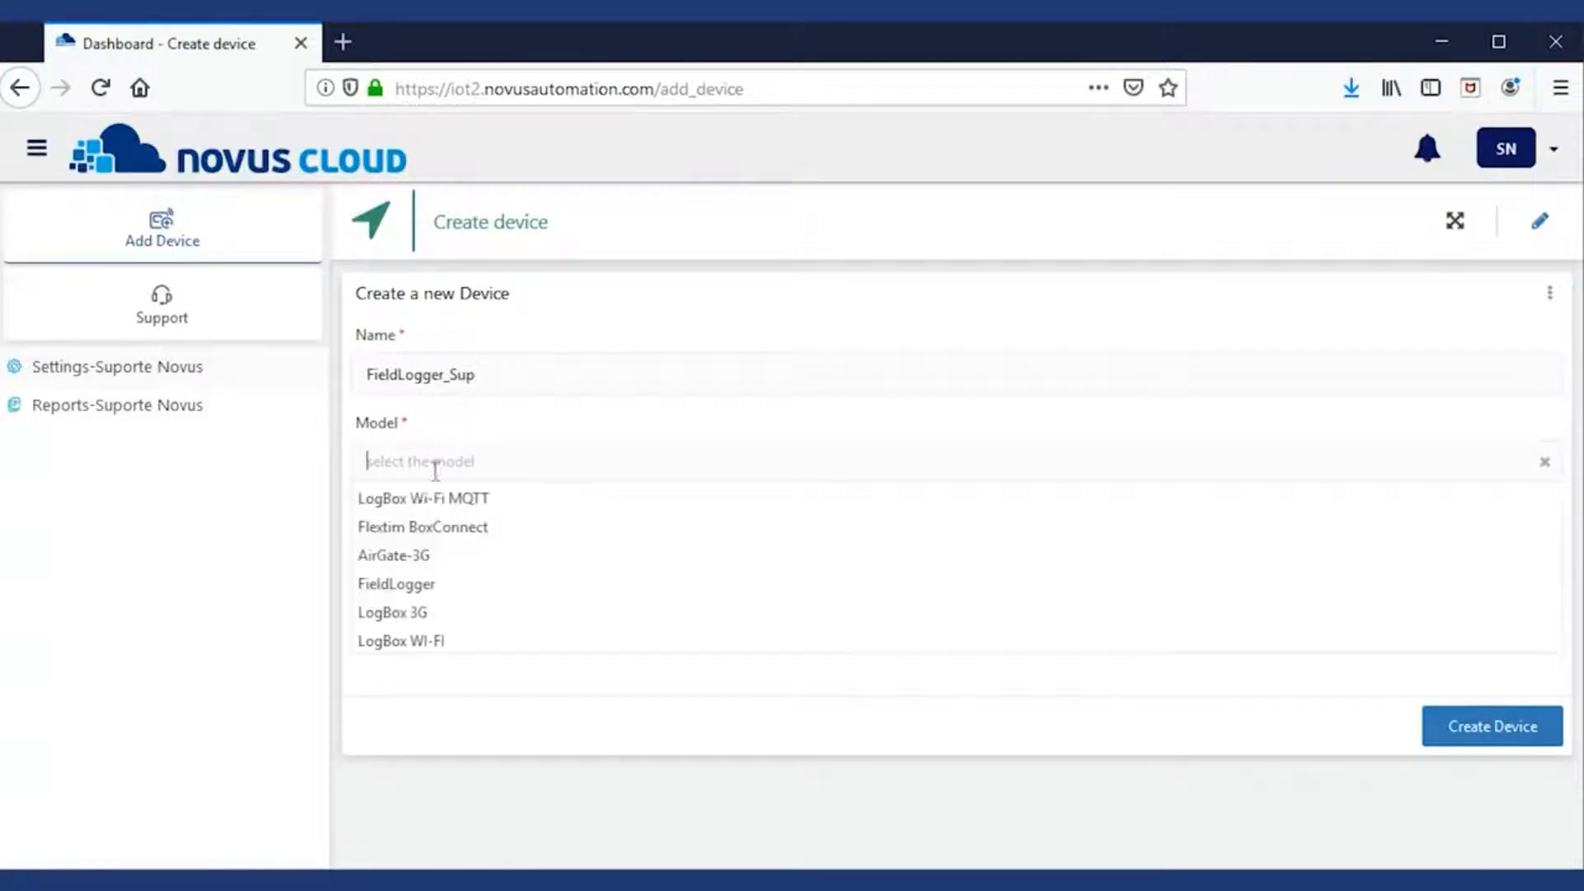
left_click(406, 581)
key("ctrl+v")
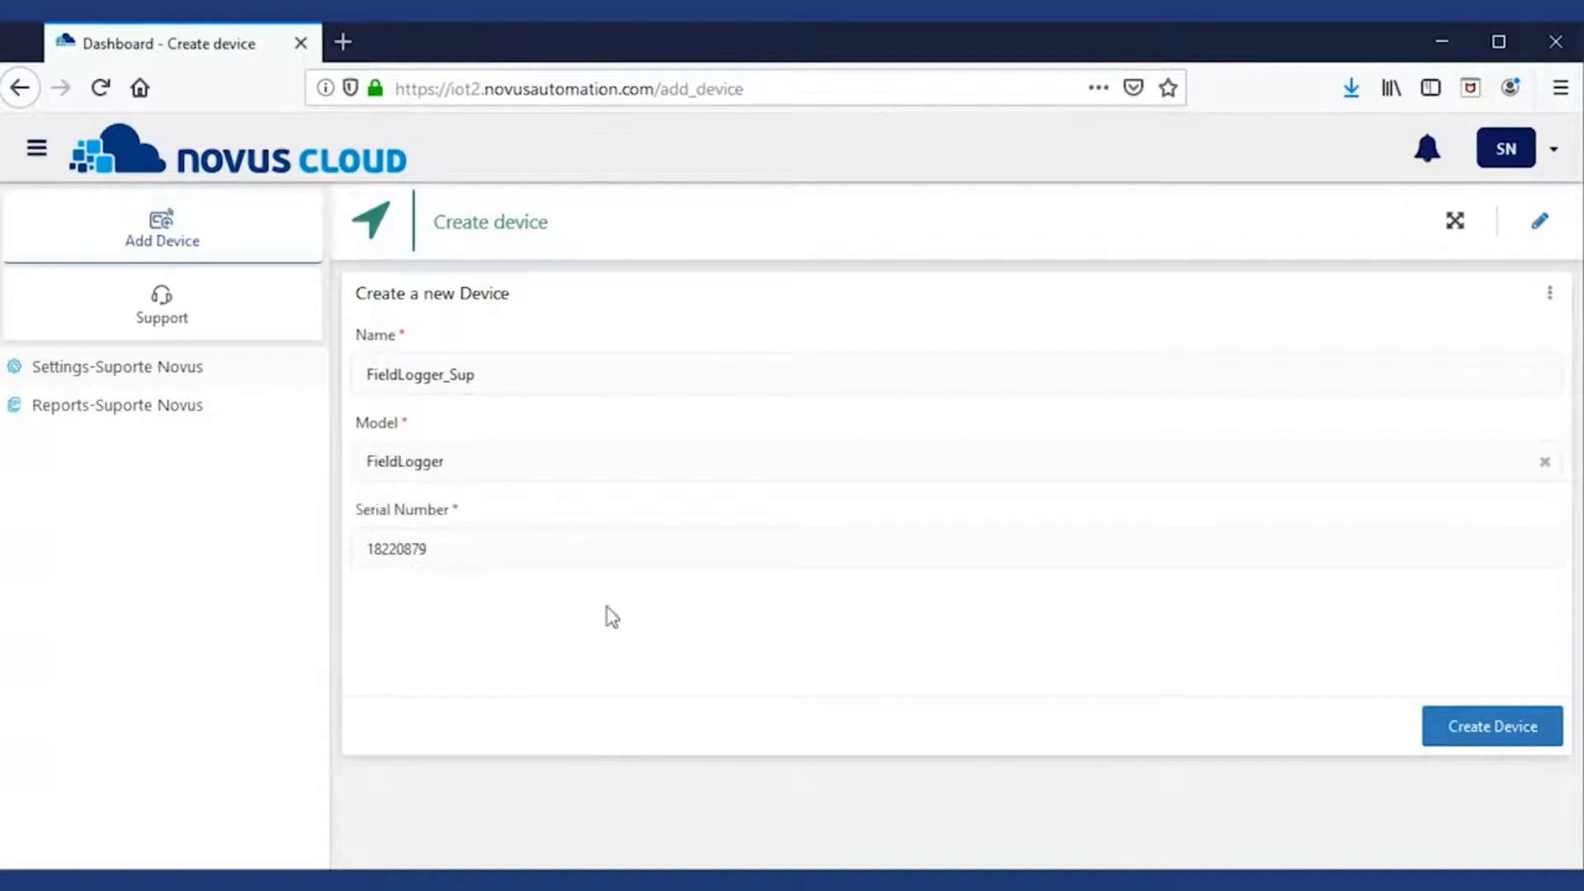
left_click(1454, 733)
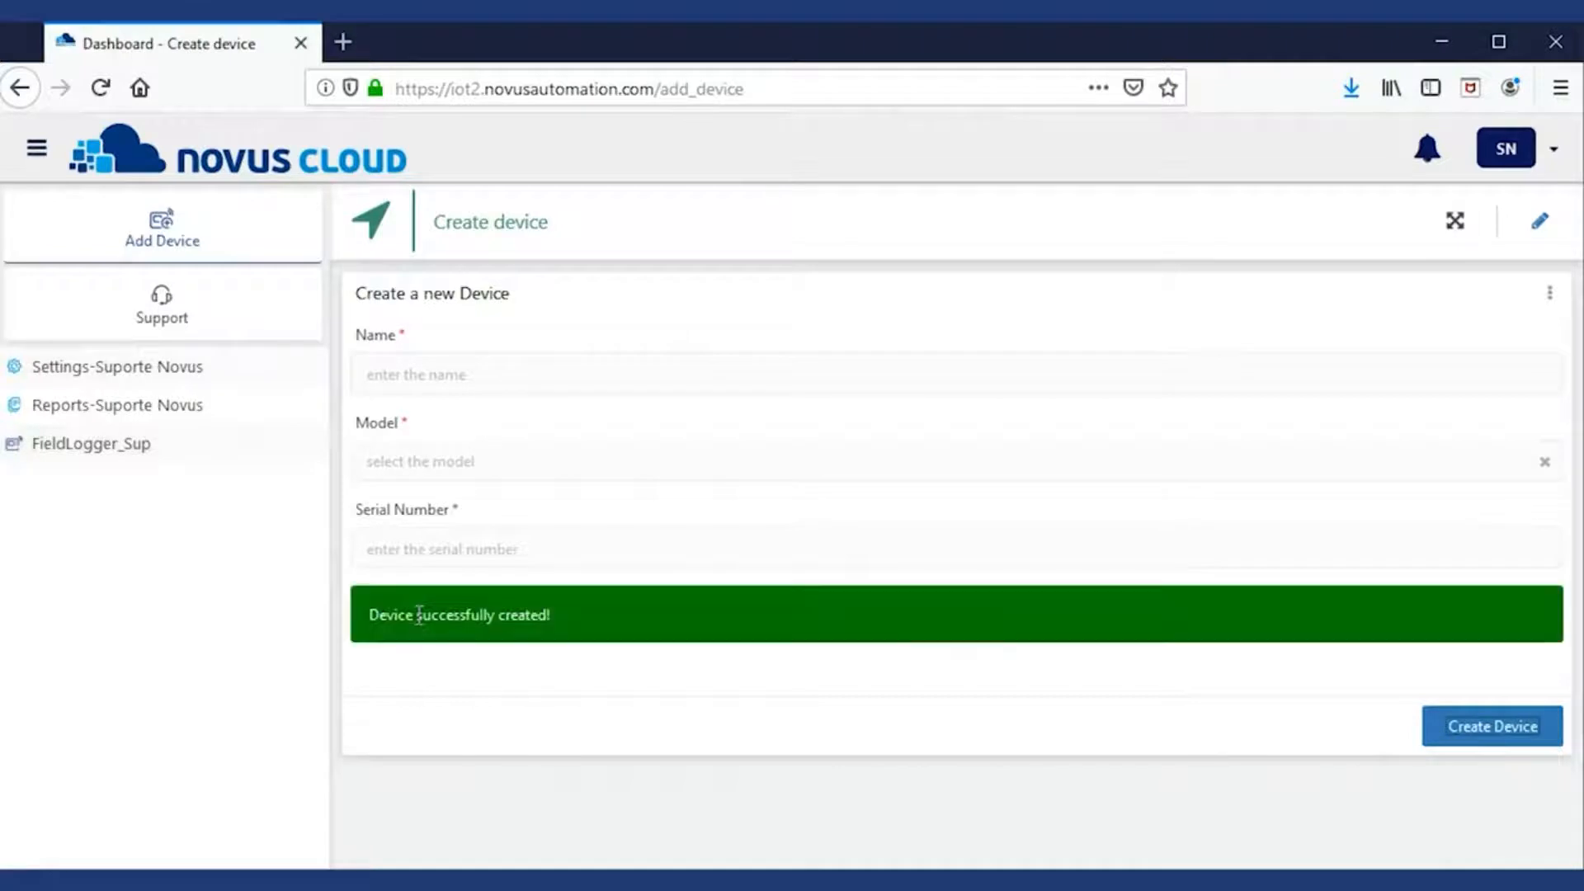
left_click_drag(420, 615, 649, 615)
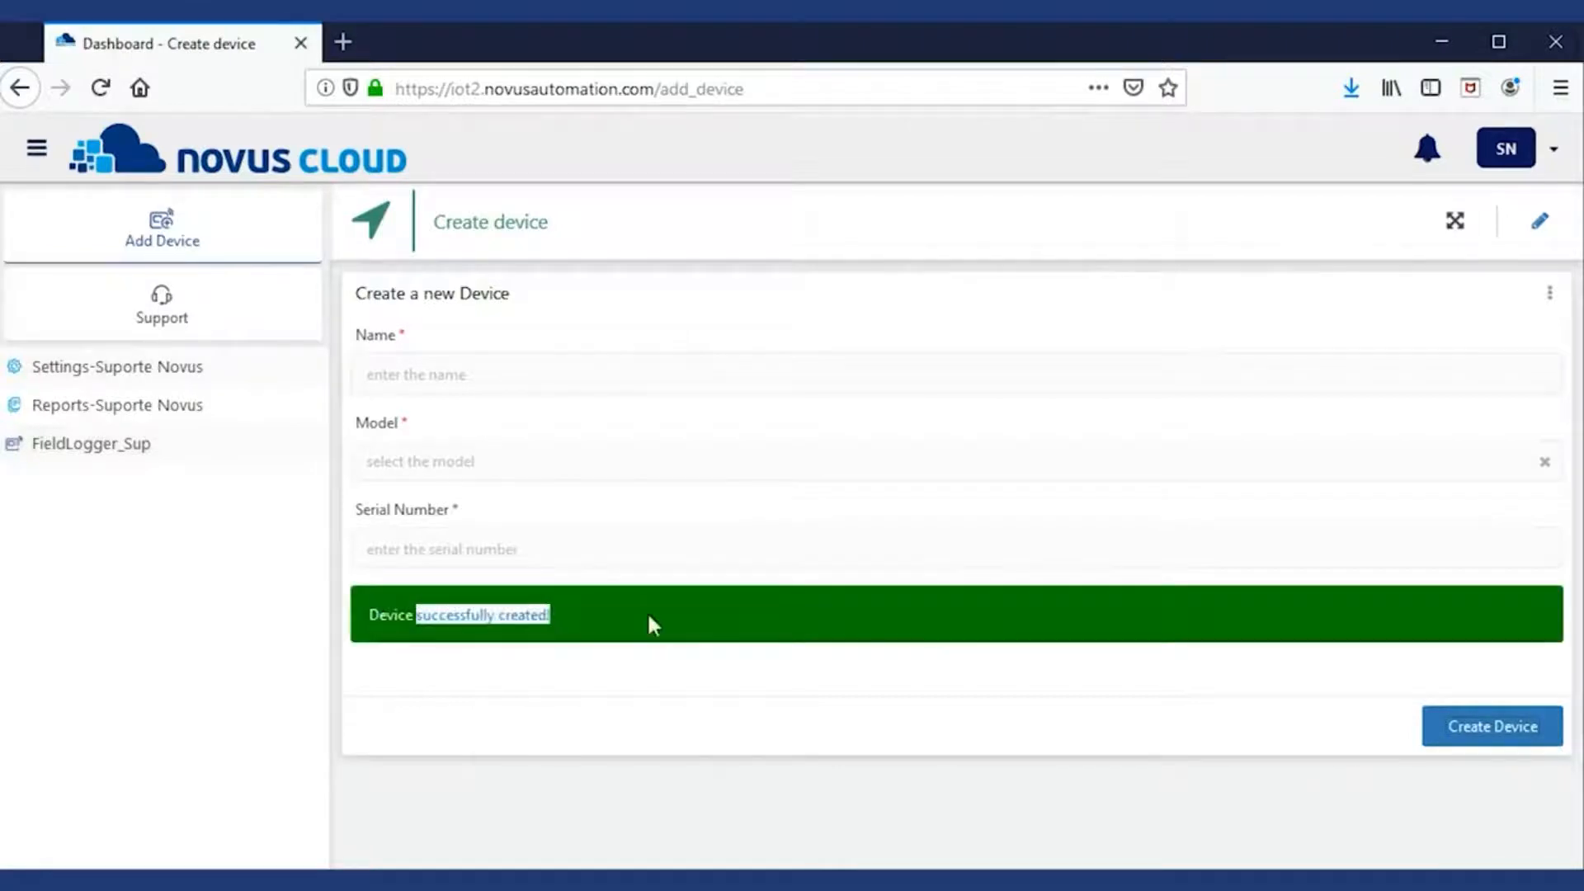
- Open the FieldLogger_Sup dashboard and reload it to show Analog 1 reading 8
left_click(58, 448)
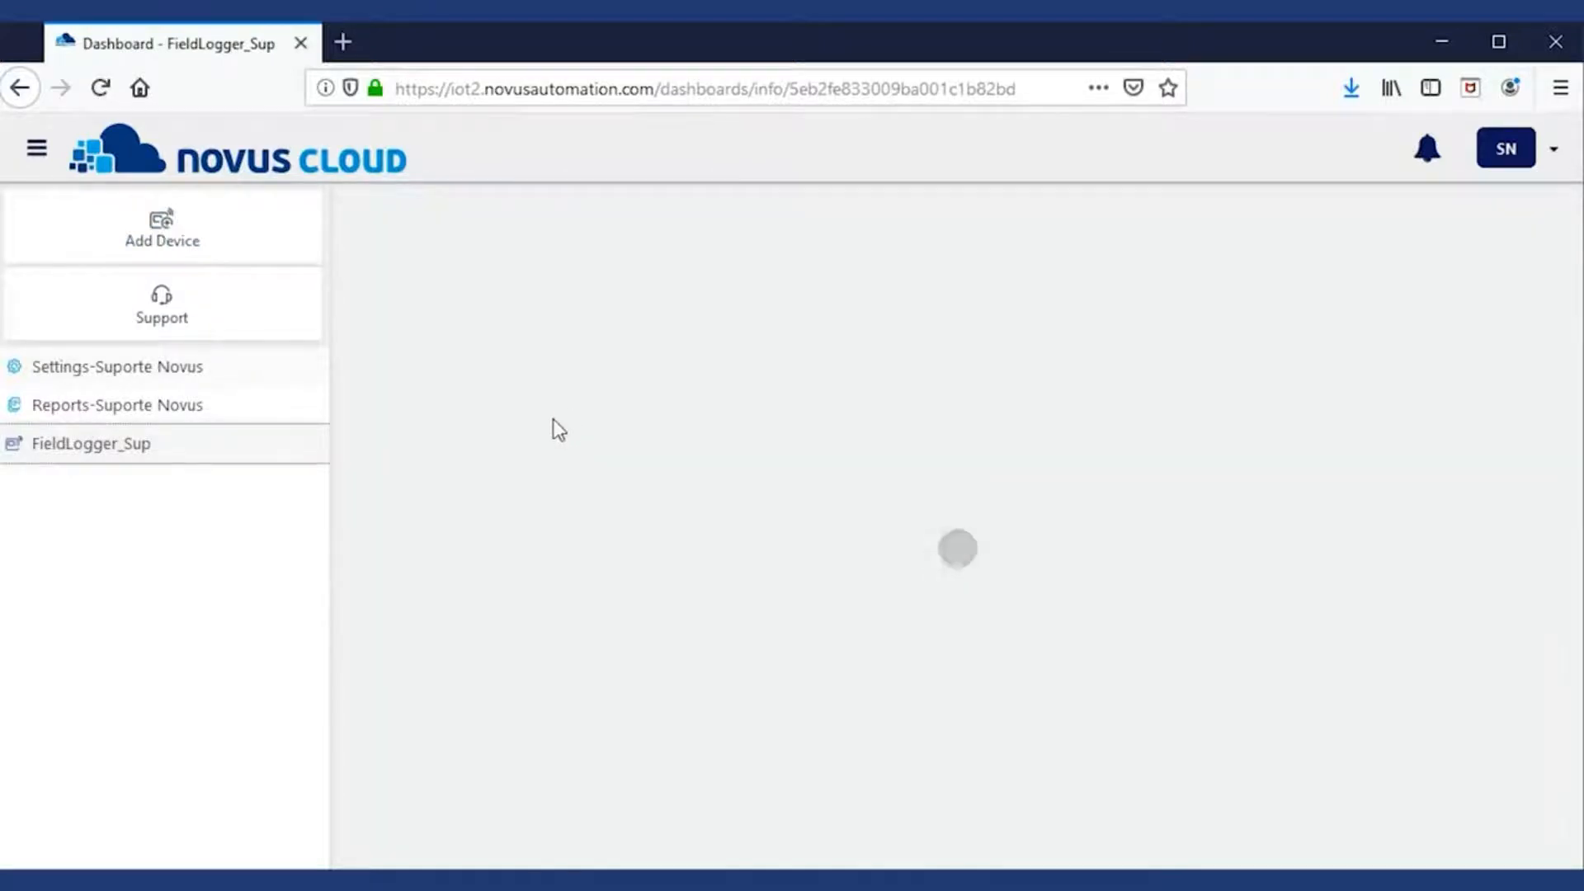
key("F5")
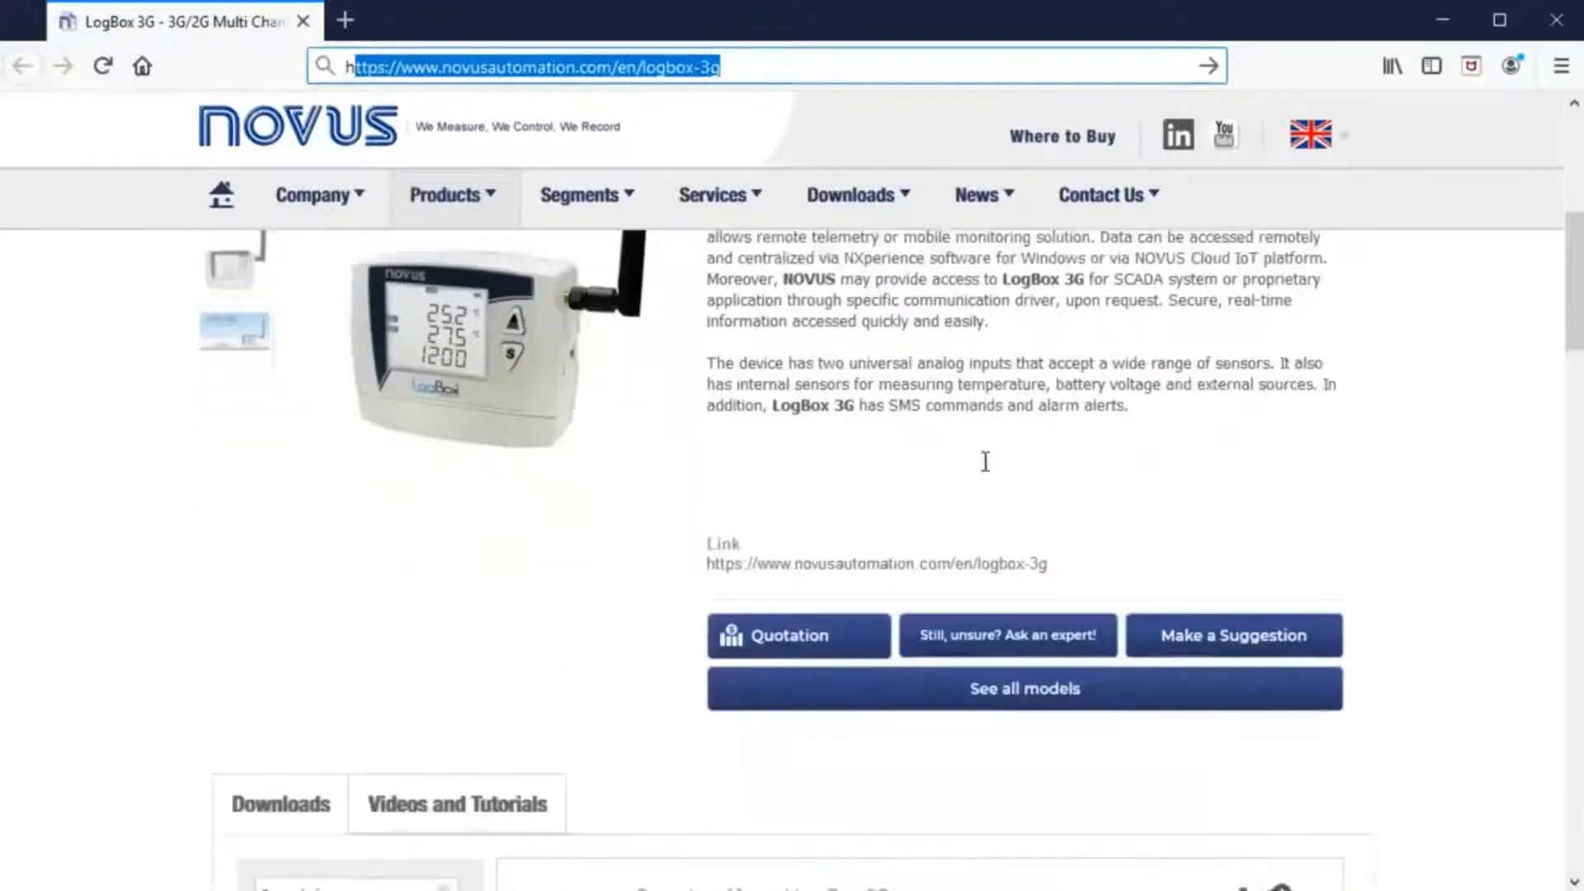
scroll(982, 463, "down", 9)
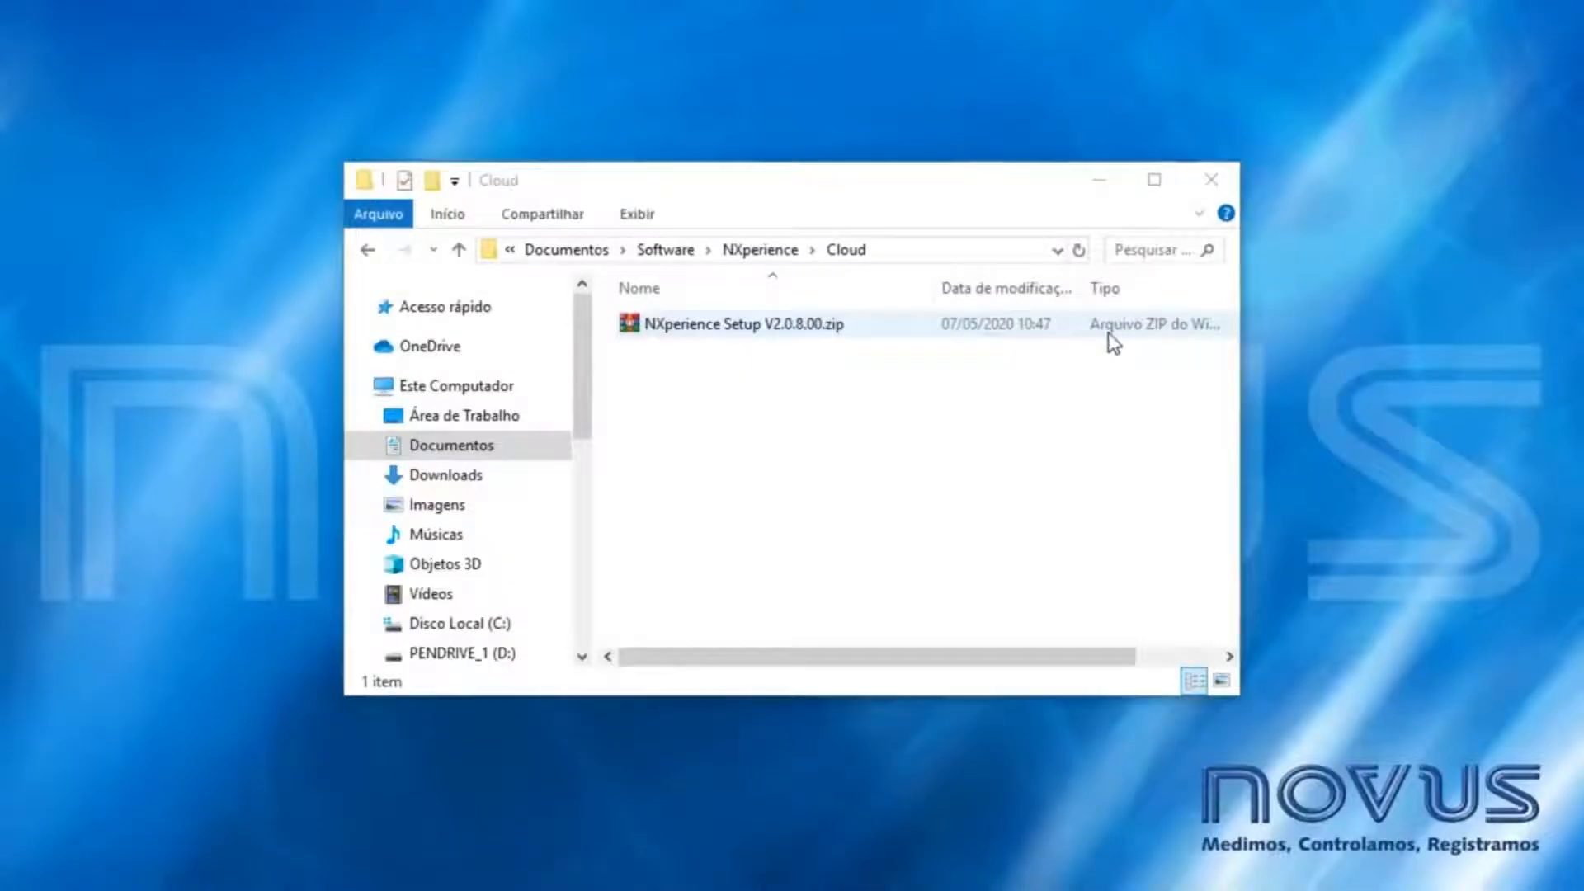
- Extract NXperience Setup V2.0.8.00.zip in the Cloud folder and run NXperience Setup
left_click(807, 326)
right_click(804, 324)
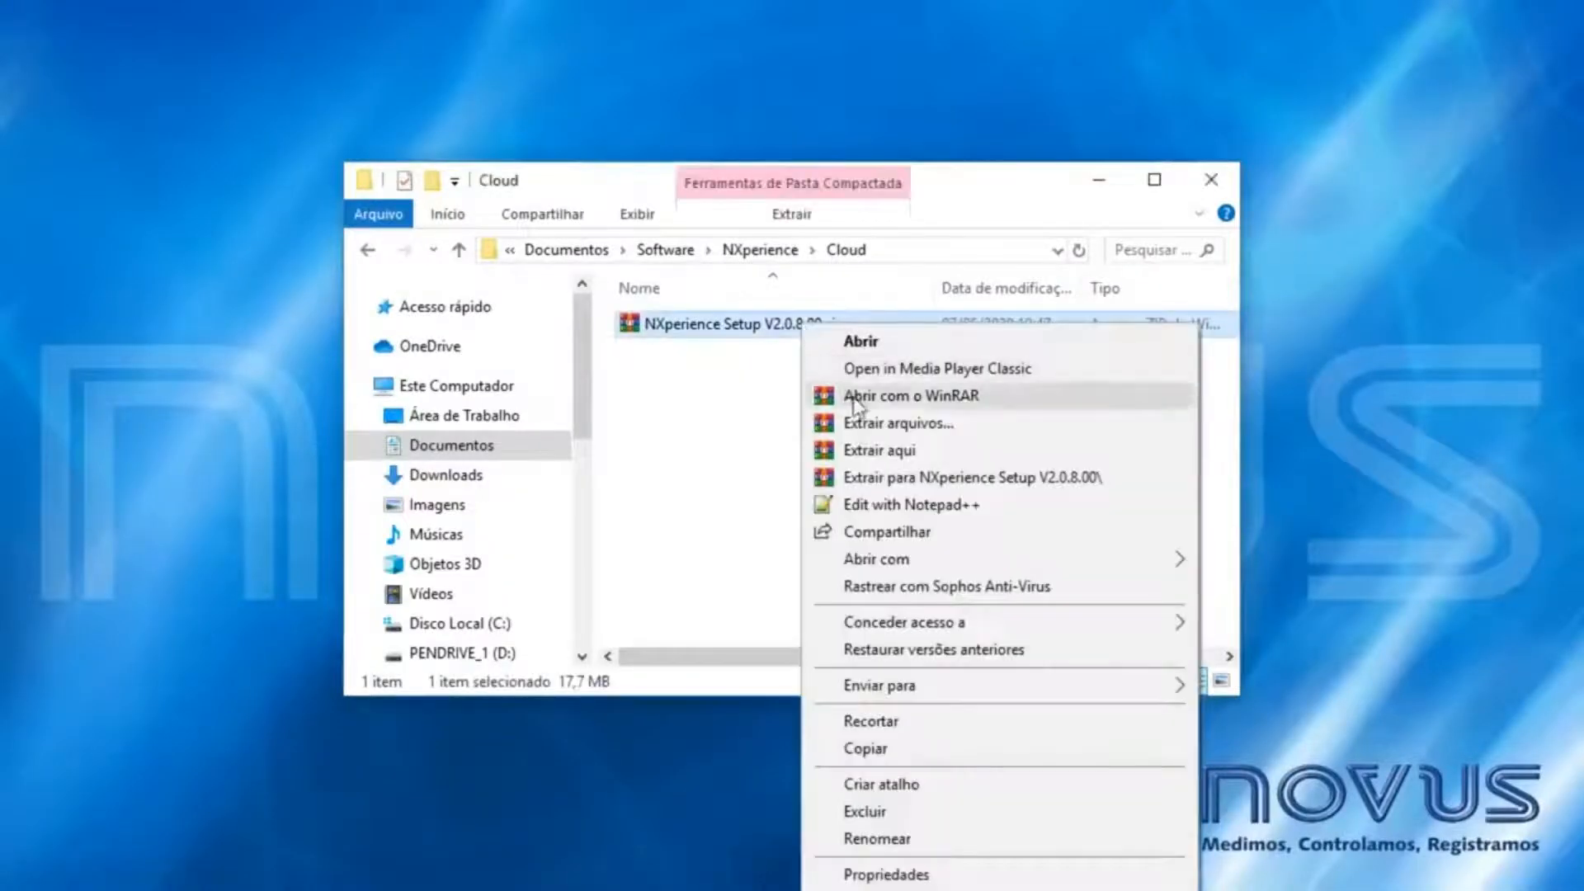
left_click(893, 450)
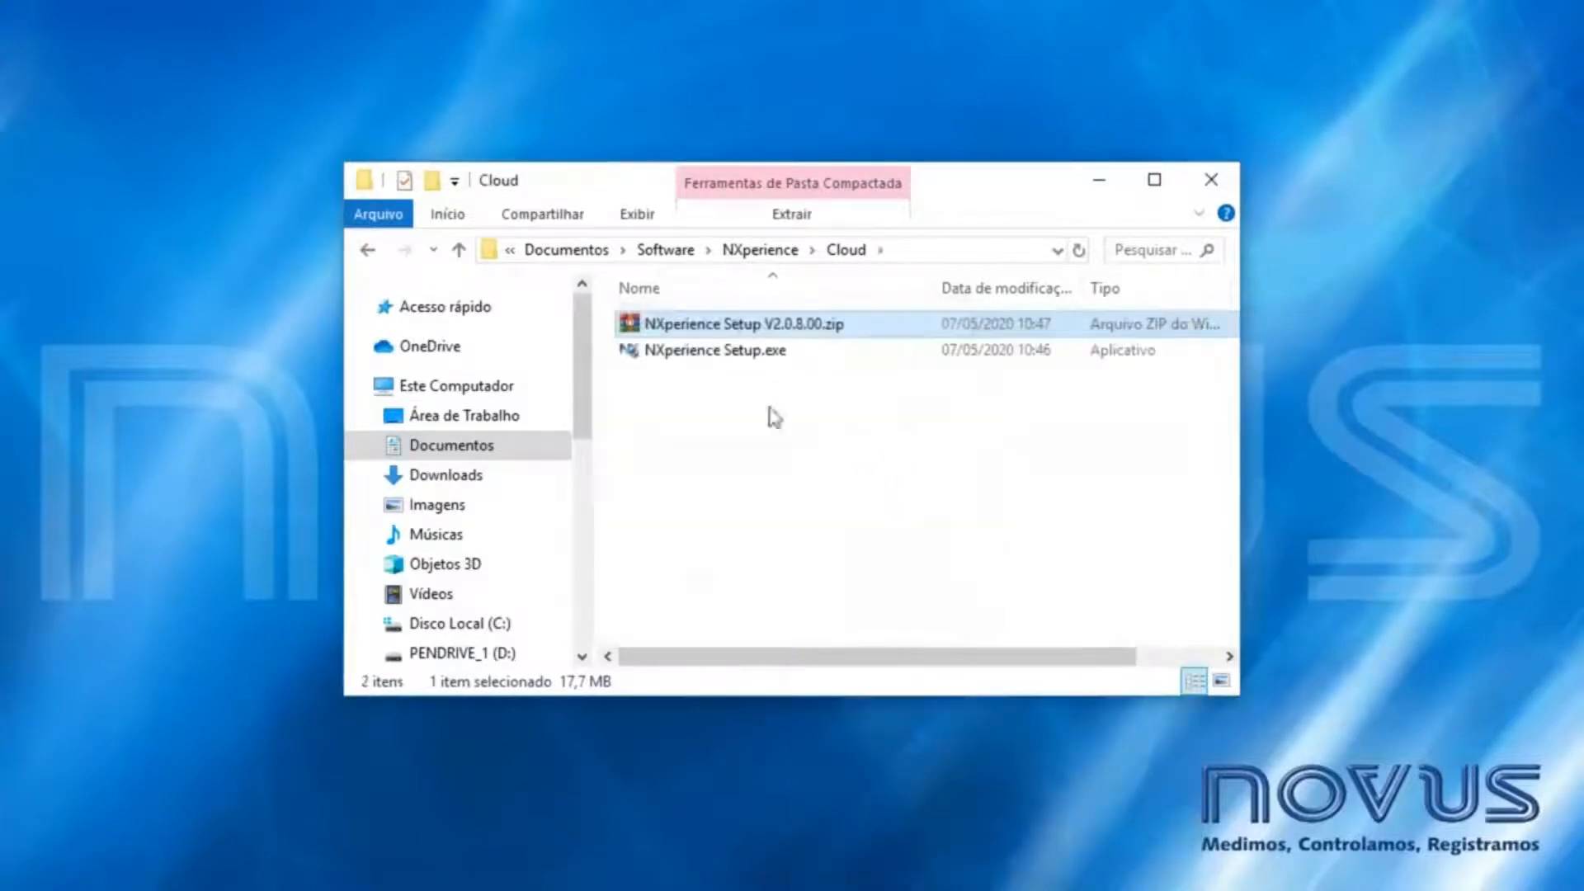
double_click(736, 353)
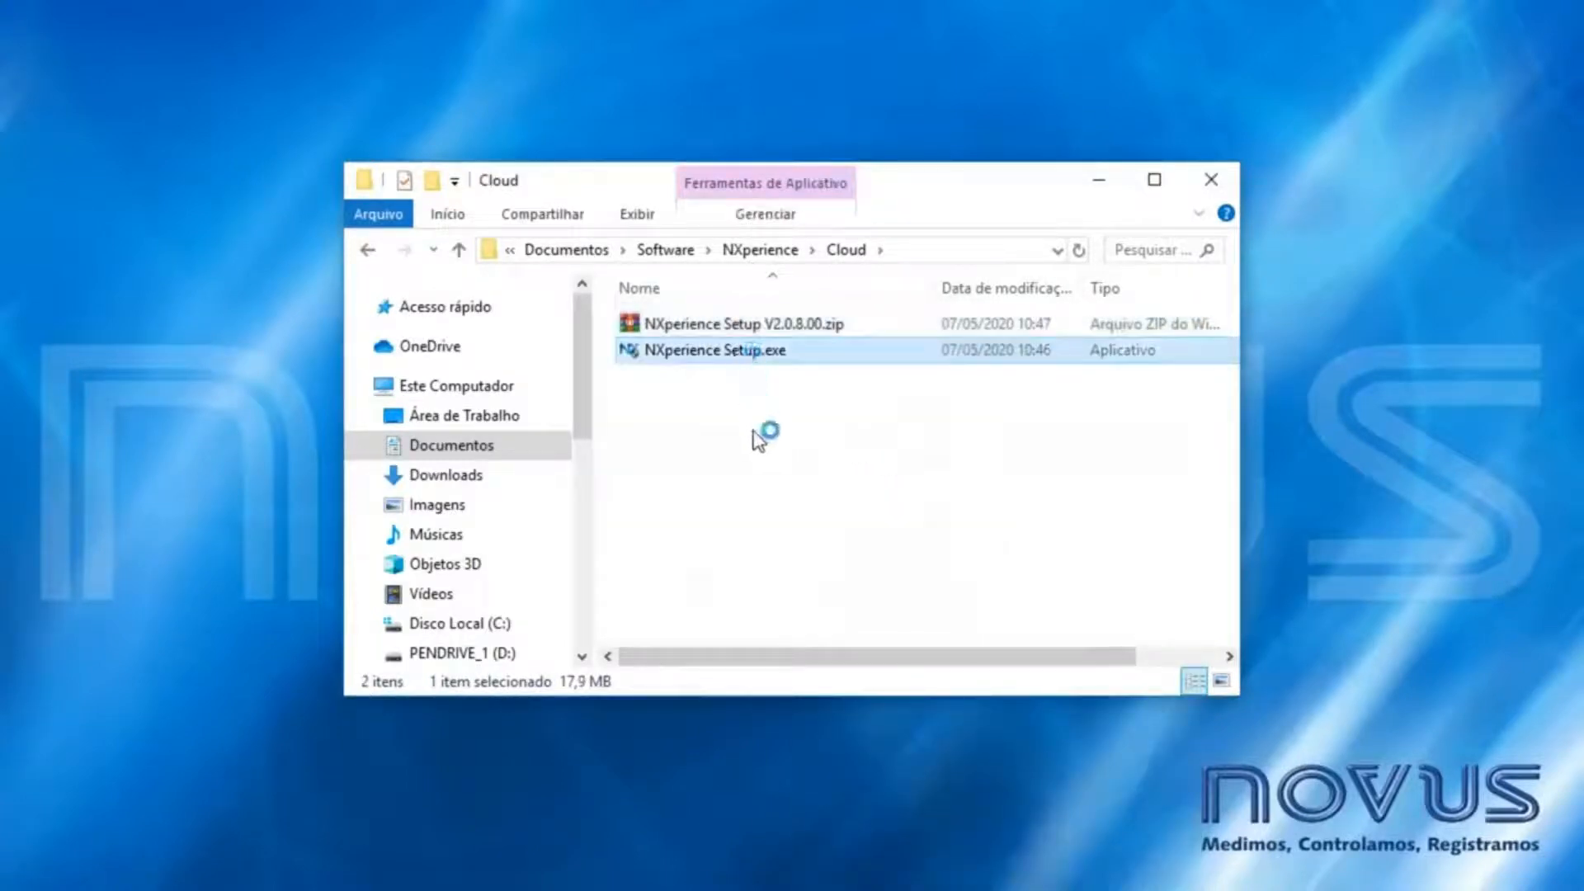
- Install NXperience in English with the default components and install location
left_click(759, 498)
left_click(754, 521)
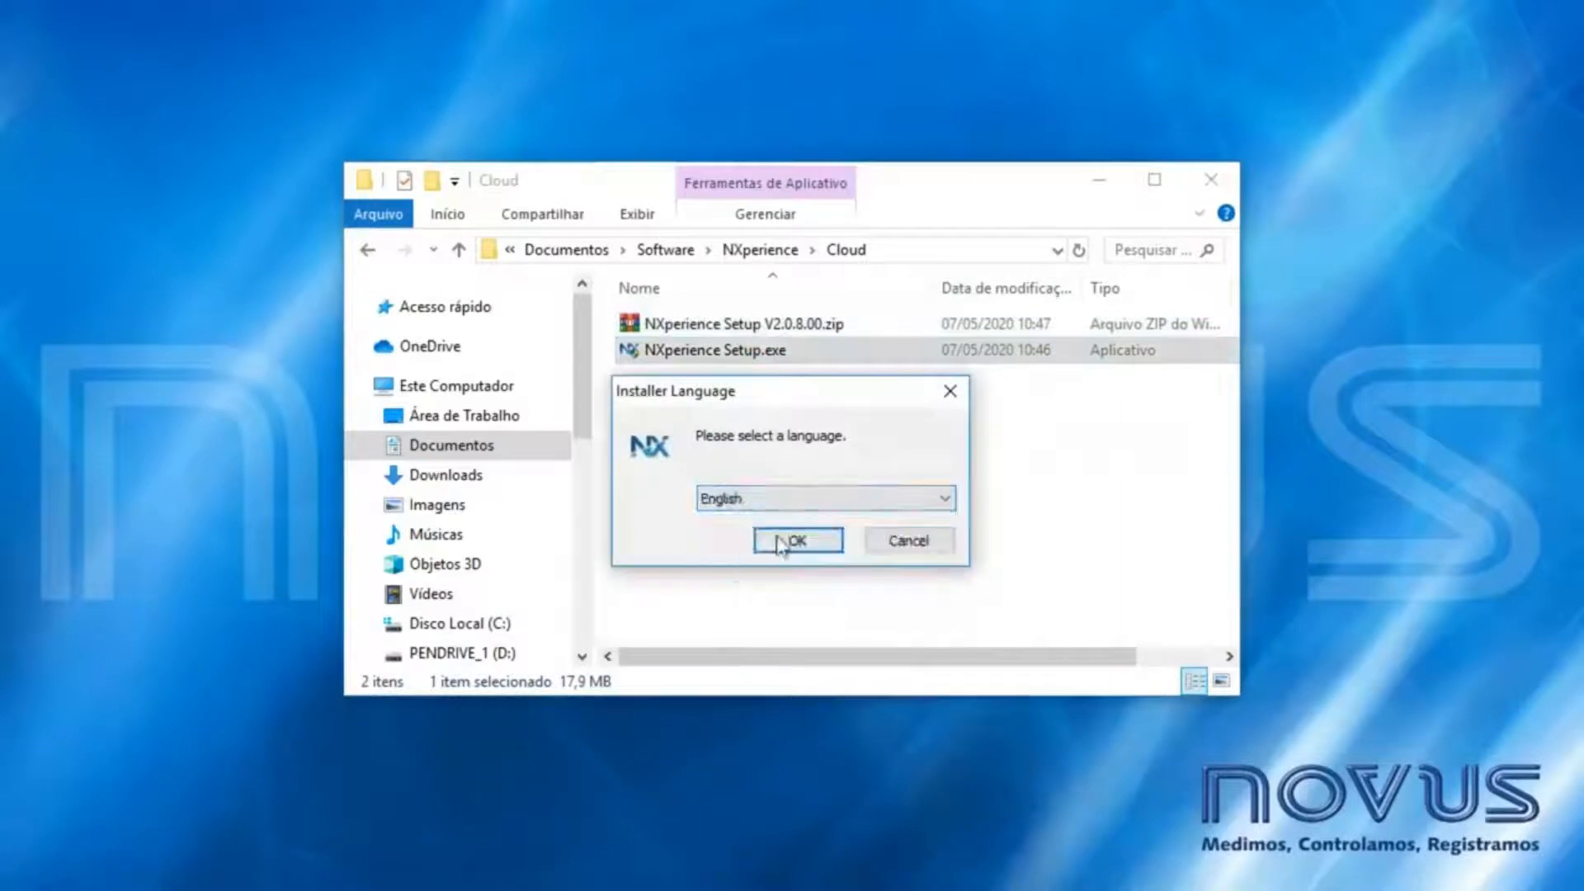
left_click(799, 541)
left_click(918, 682)
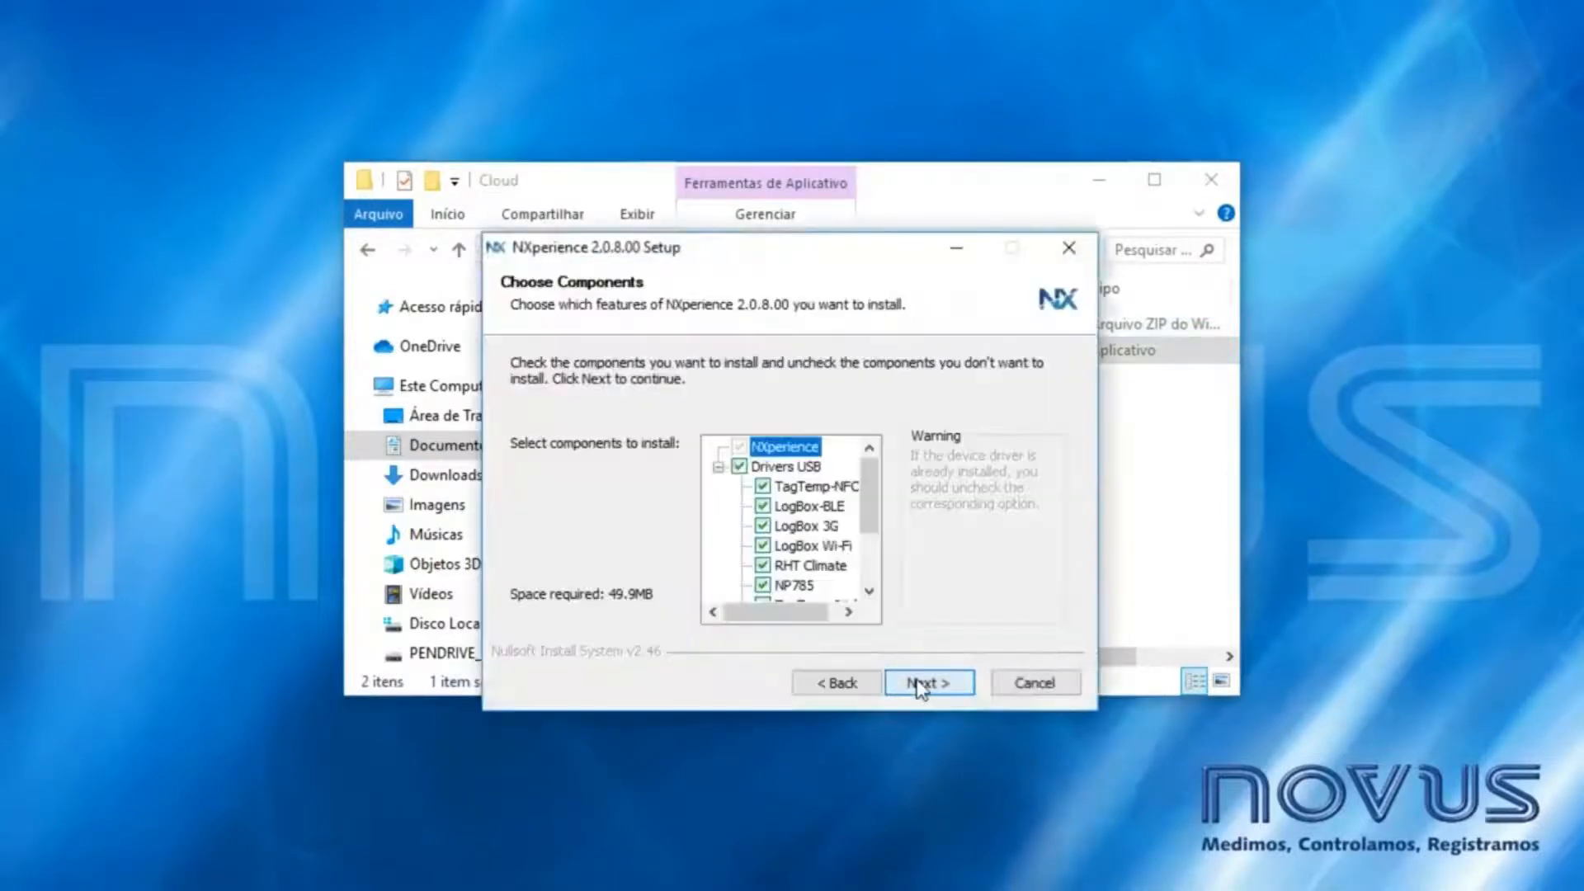
left_click(921, 684)
left_click(919, 683)
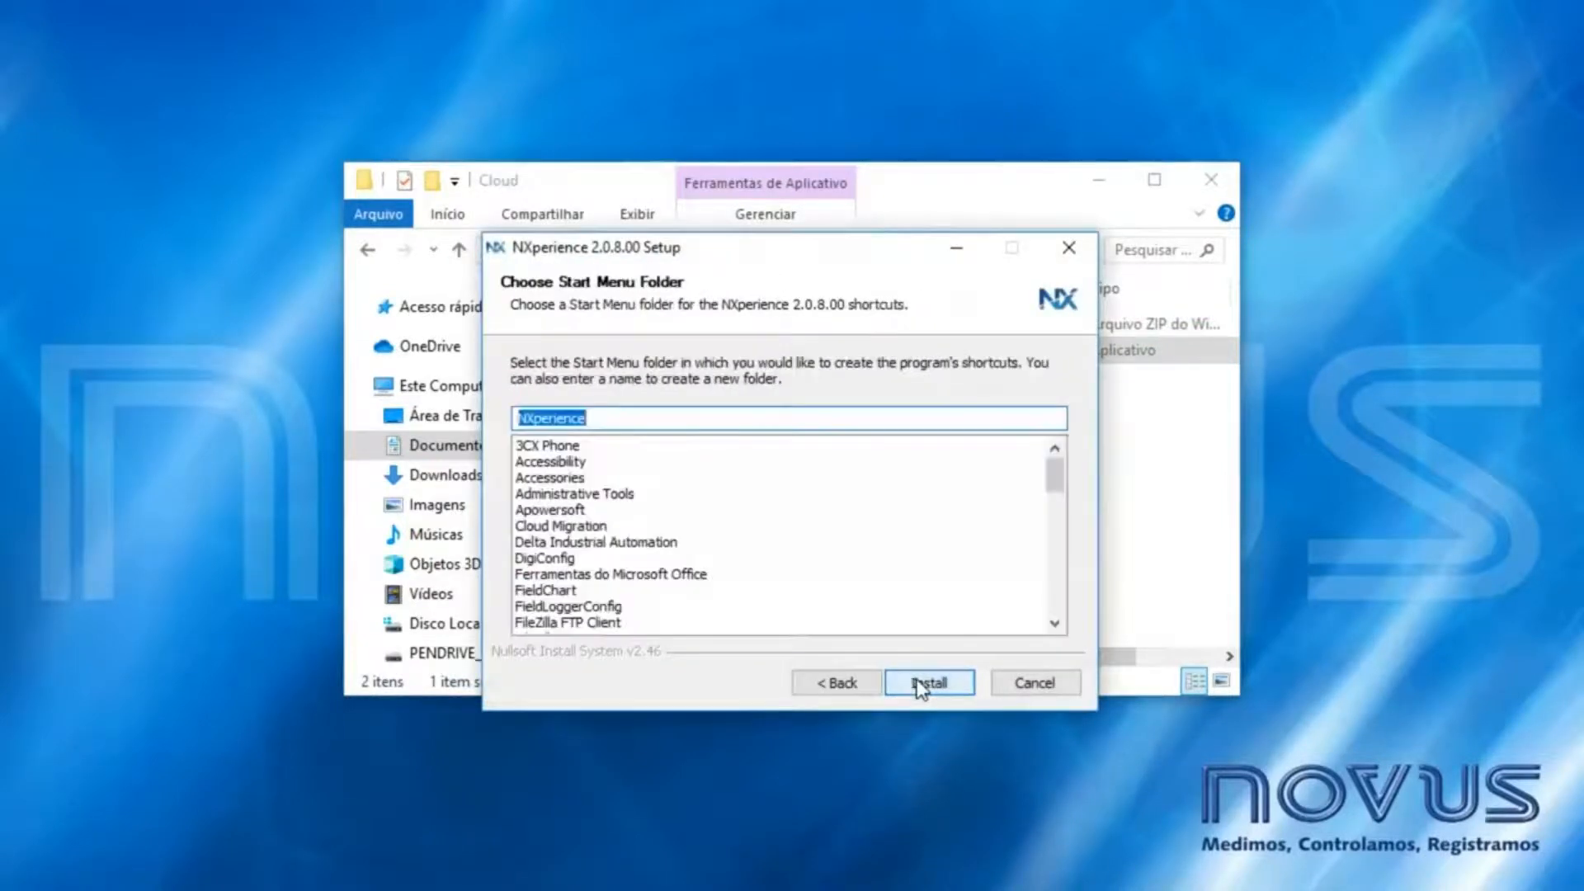
left_click(919, 683)
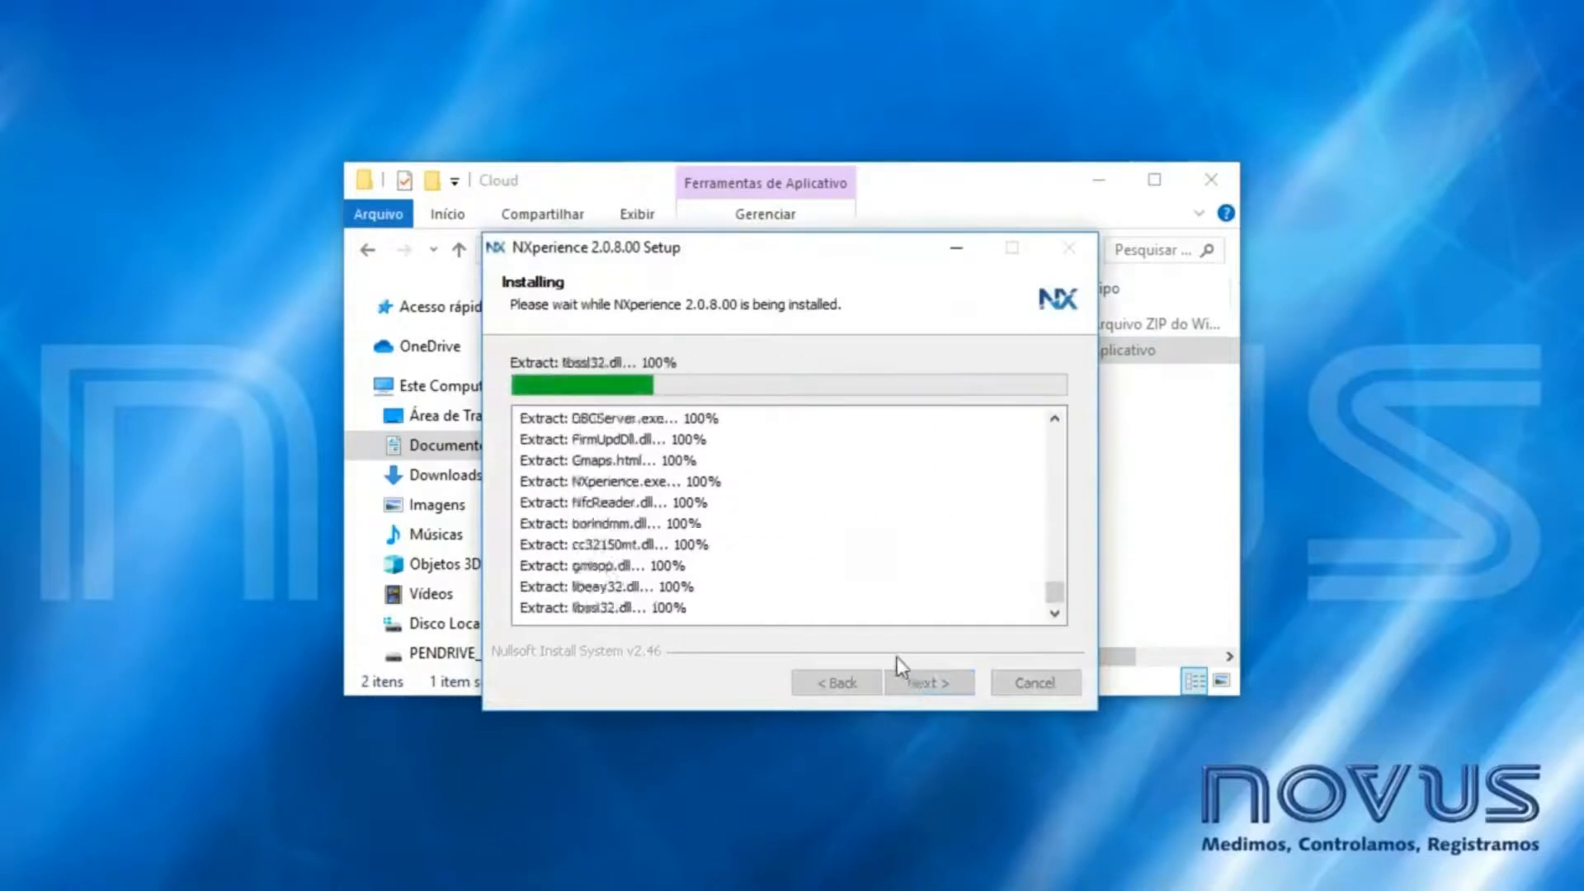
- Complete every Novus and FTDI USB driver wizard, then finish the NXperience setup
left_click(567, 578)
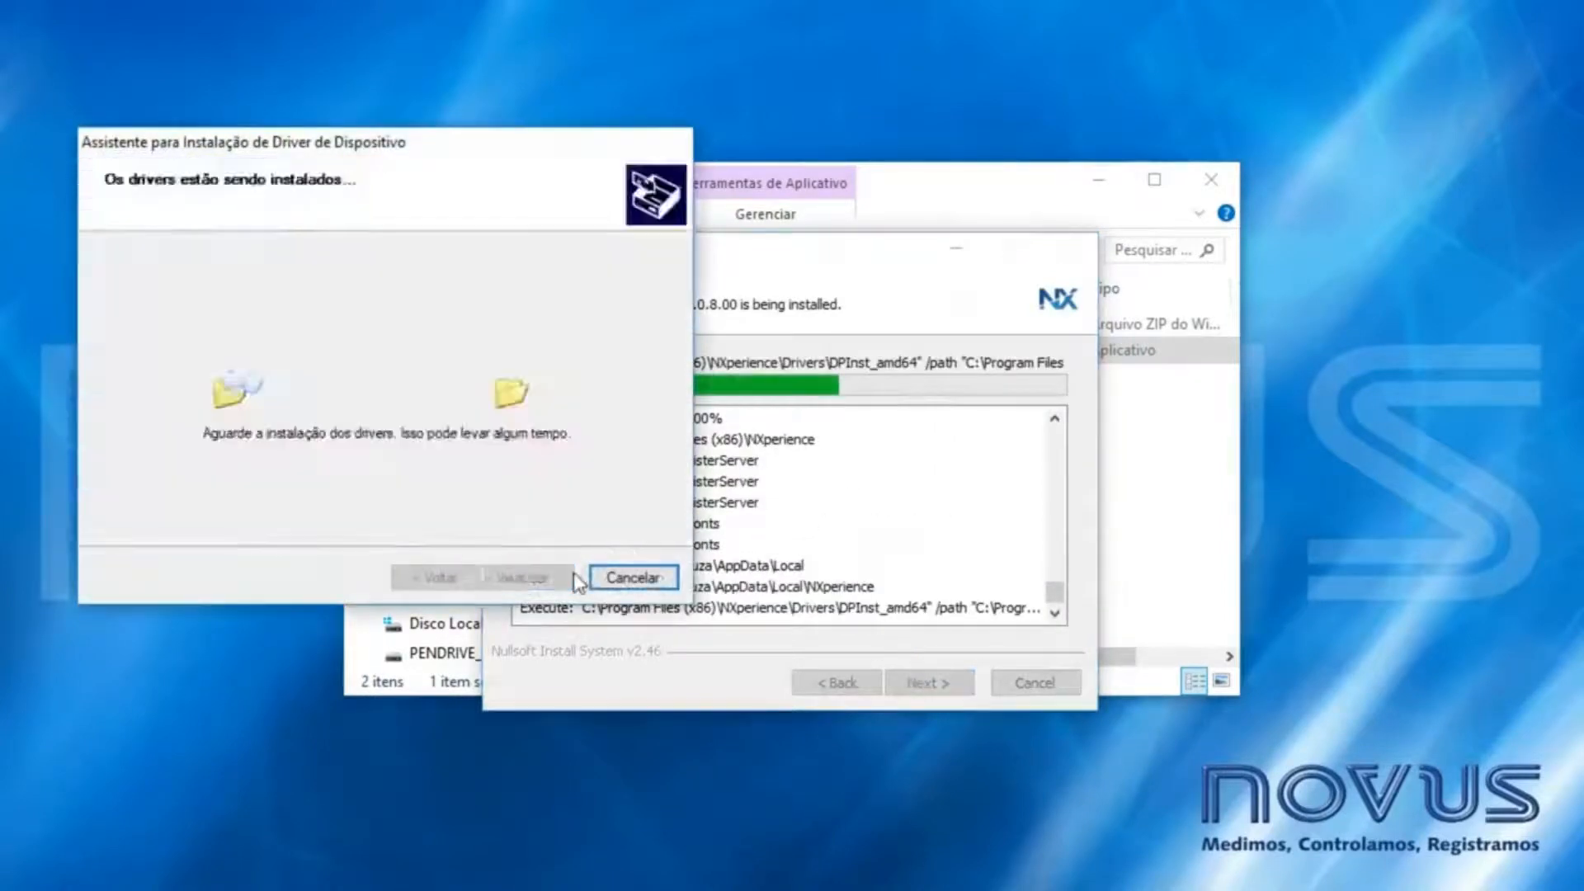
left_click(566, 575)
left_click(569, 609)
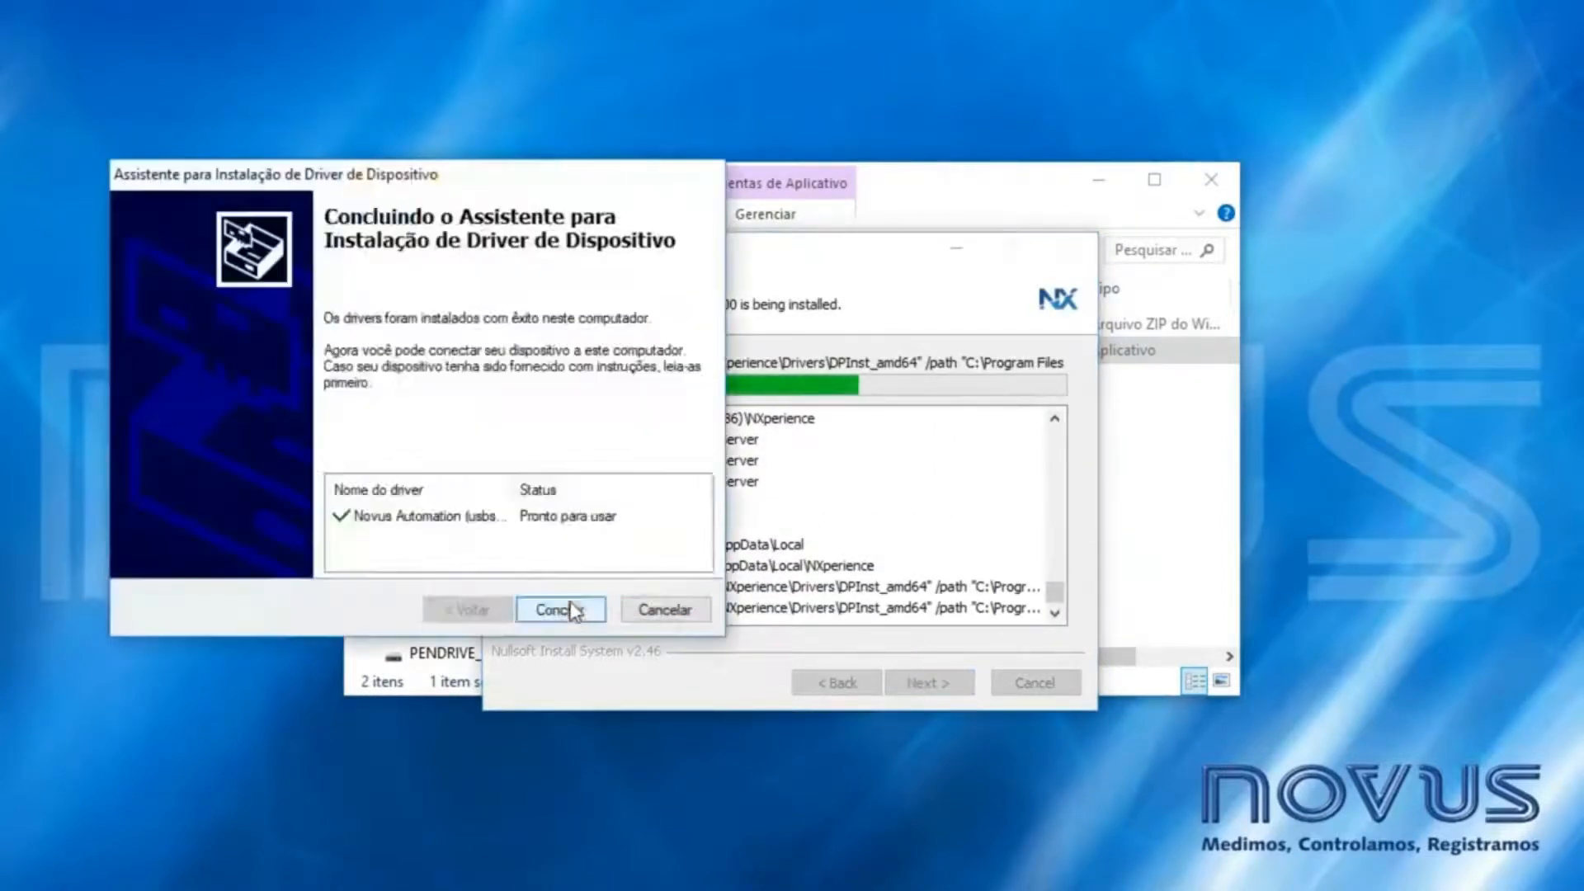
left_click(577, 609)
left_click(607, 646)
left_click(606, 645)
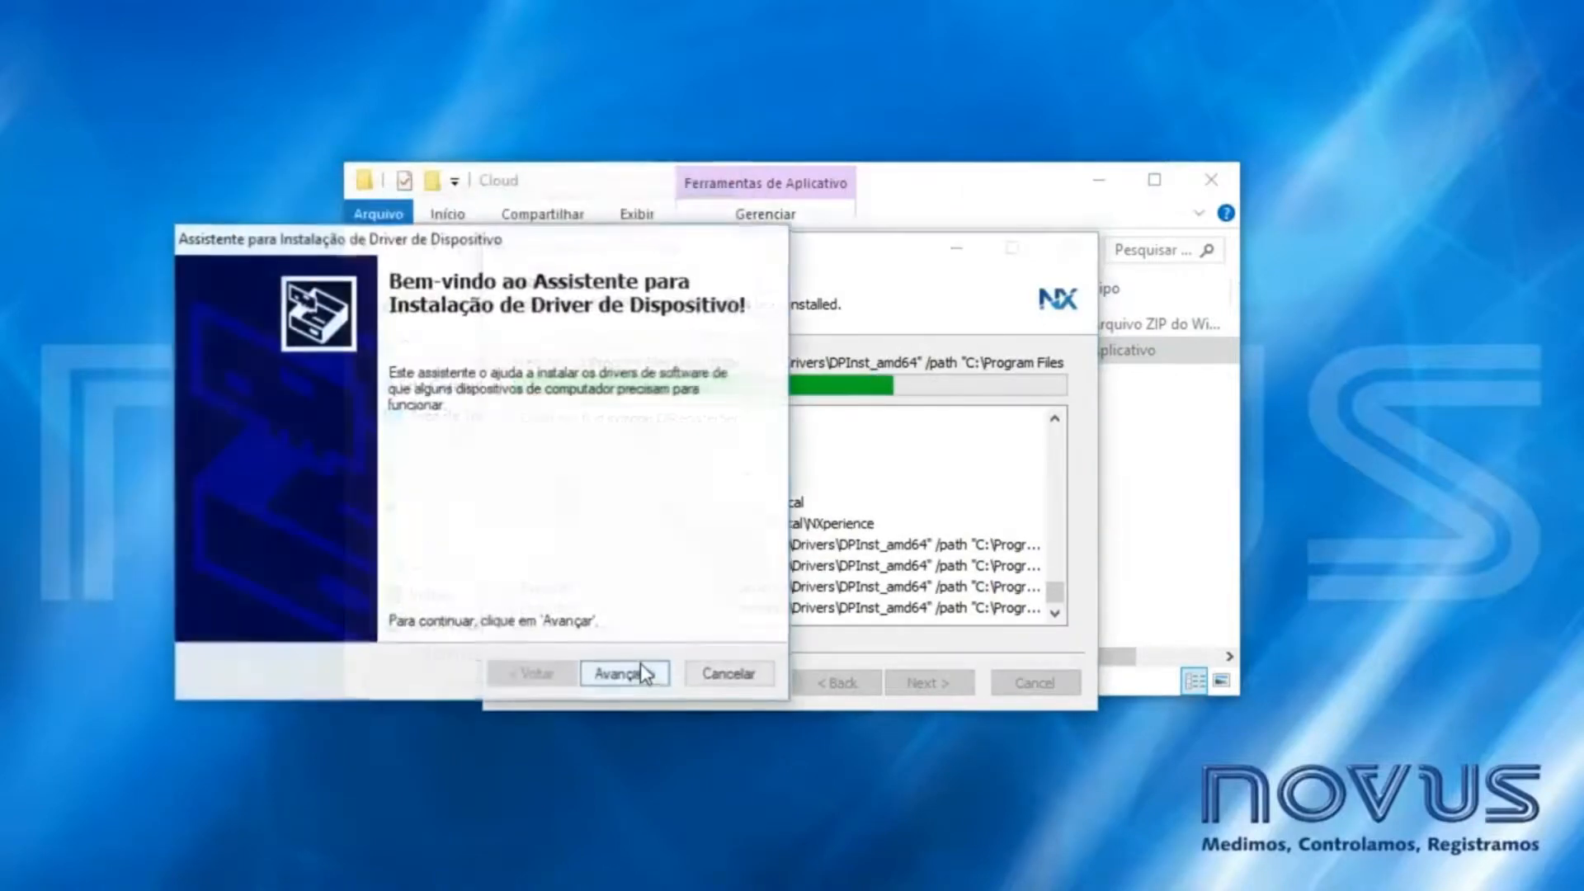
left_click(641, 665)
left_click(646, 677)
left_click(450, 481)
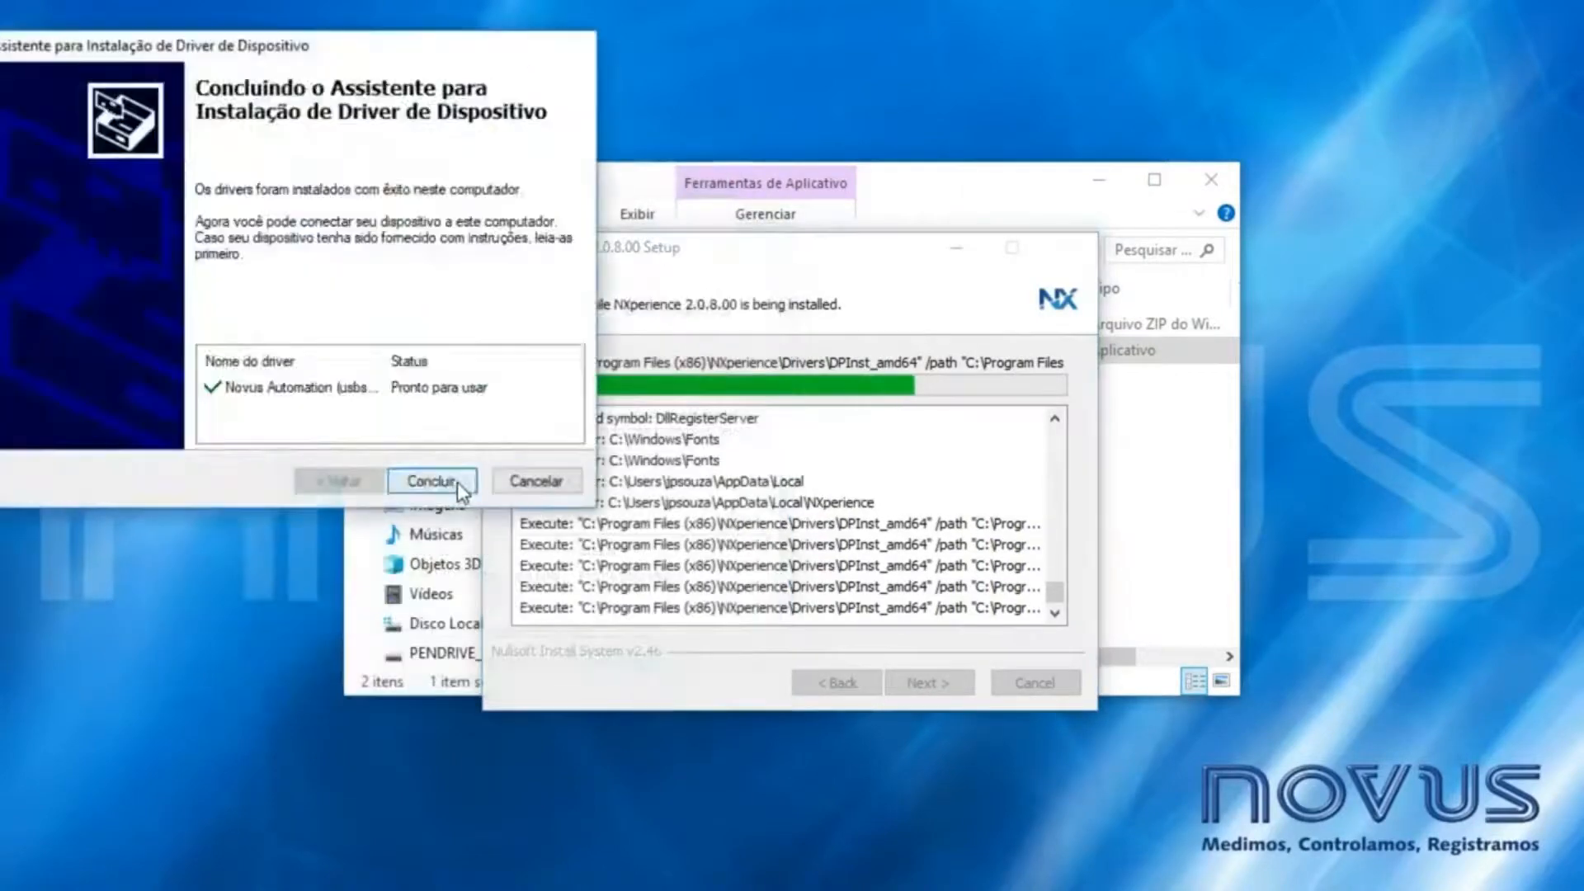
left_click(454, 482)
left_click(466, 513)
left_click(466, 514)
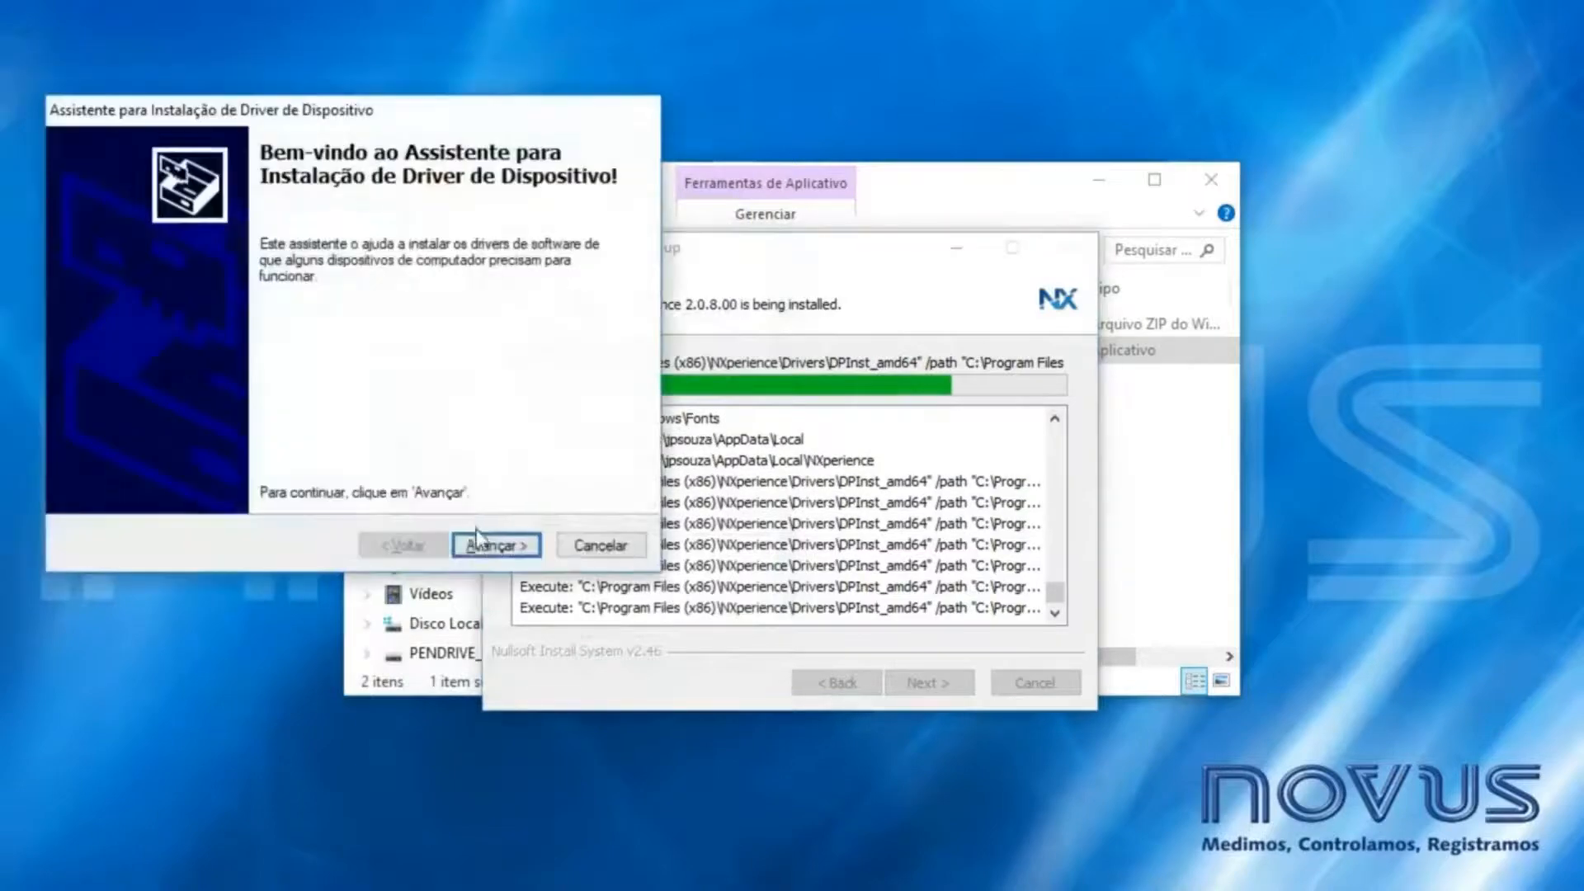
left_click(495, 544)
left_click(496, 544)
left_click(528, 580)
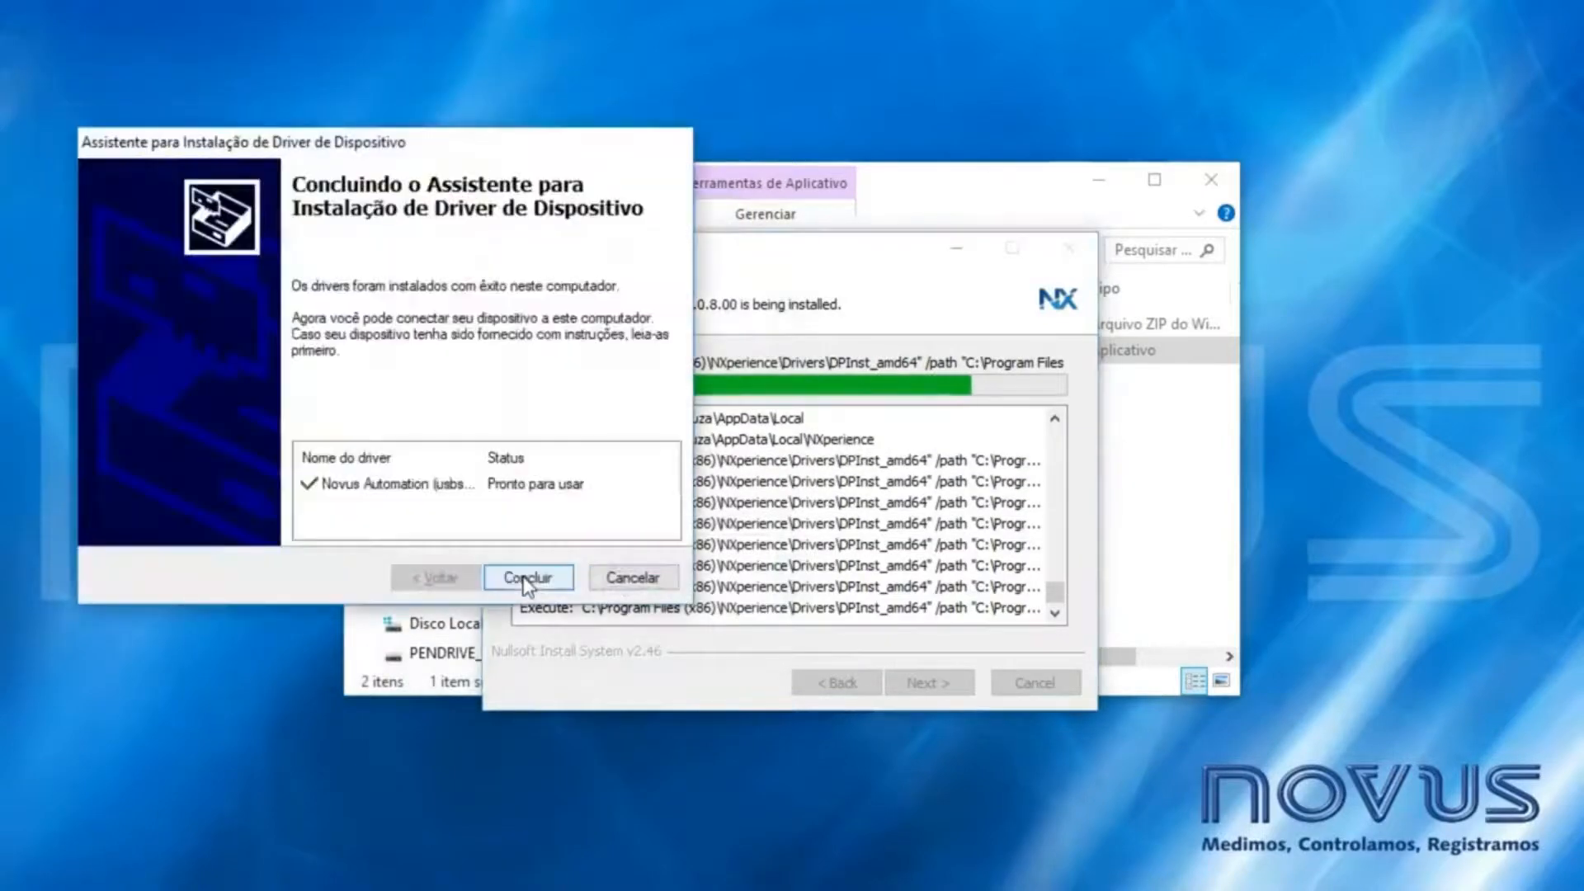
left_click(526, 578)
left_click(559, 609)
left_click(561, 611)
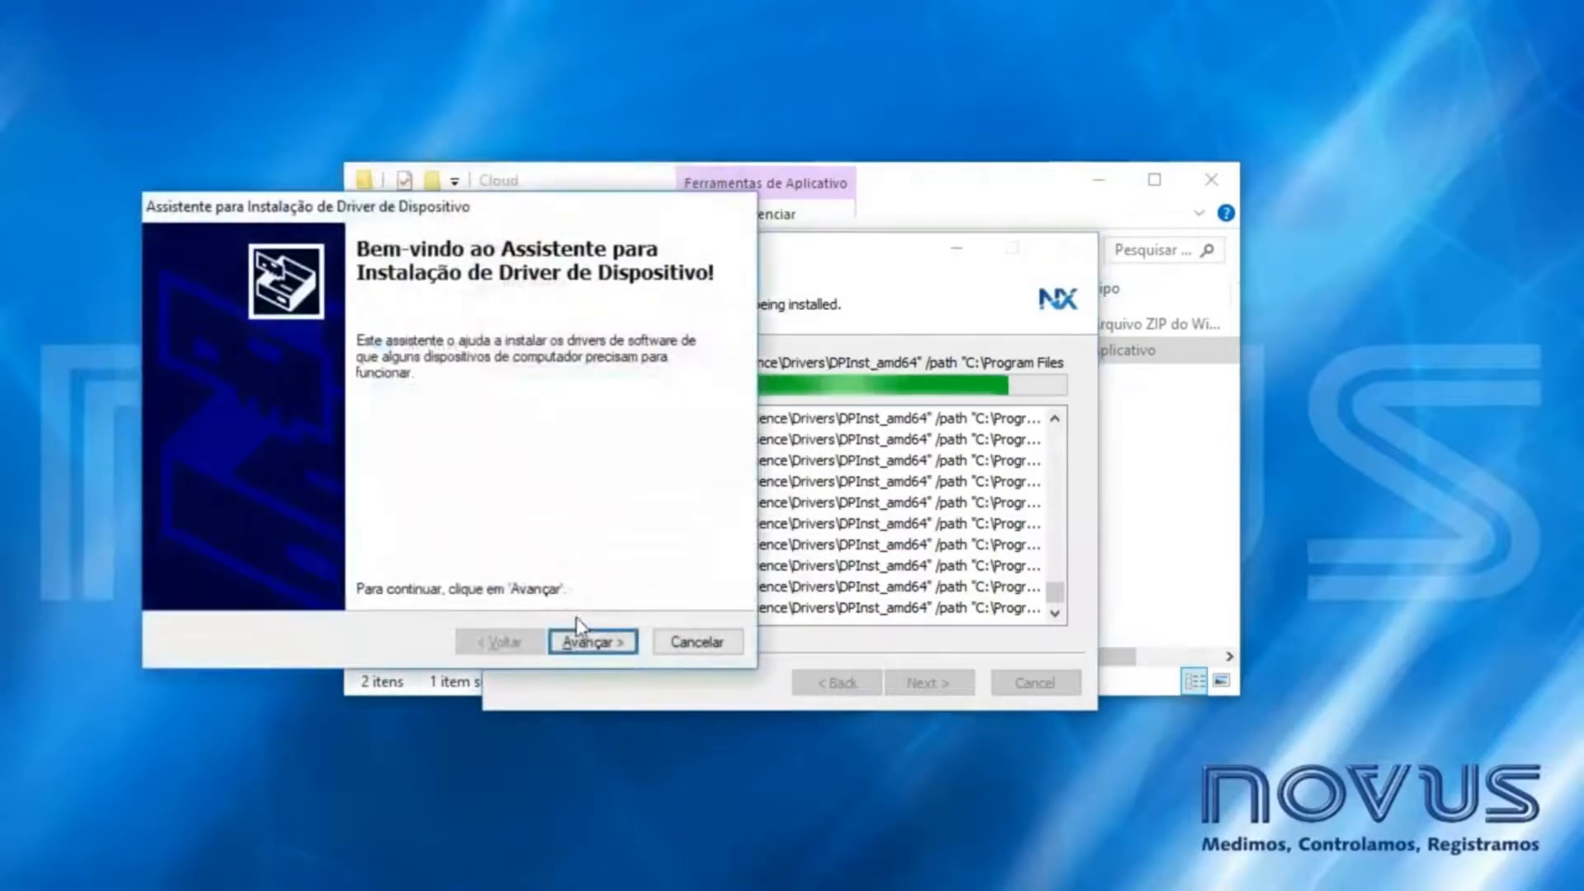
left_click(591, 640)
left_click(602, 642)
left_click(625, 674)
left_click(627, 675)
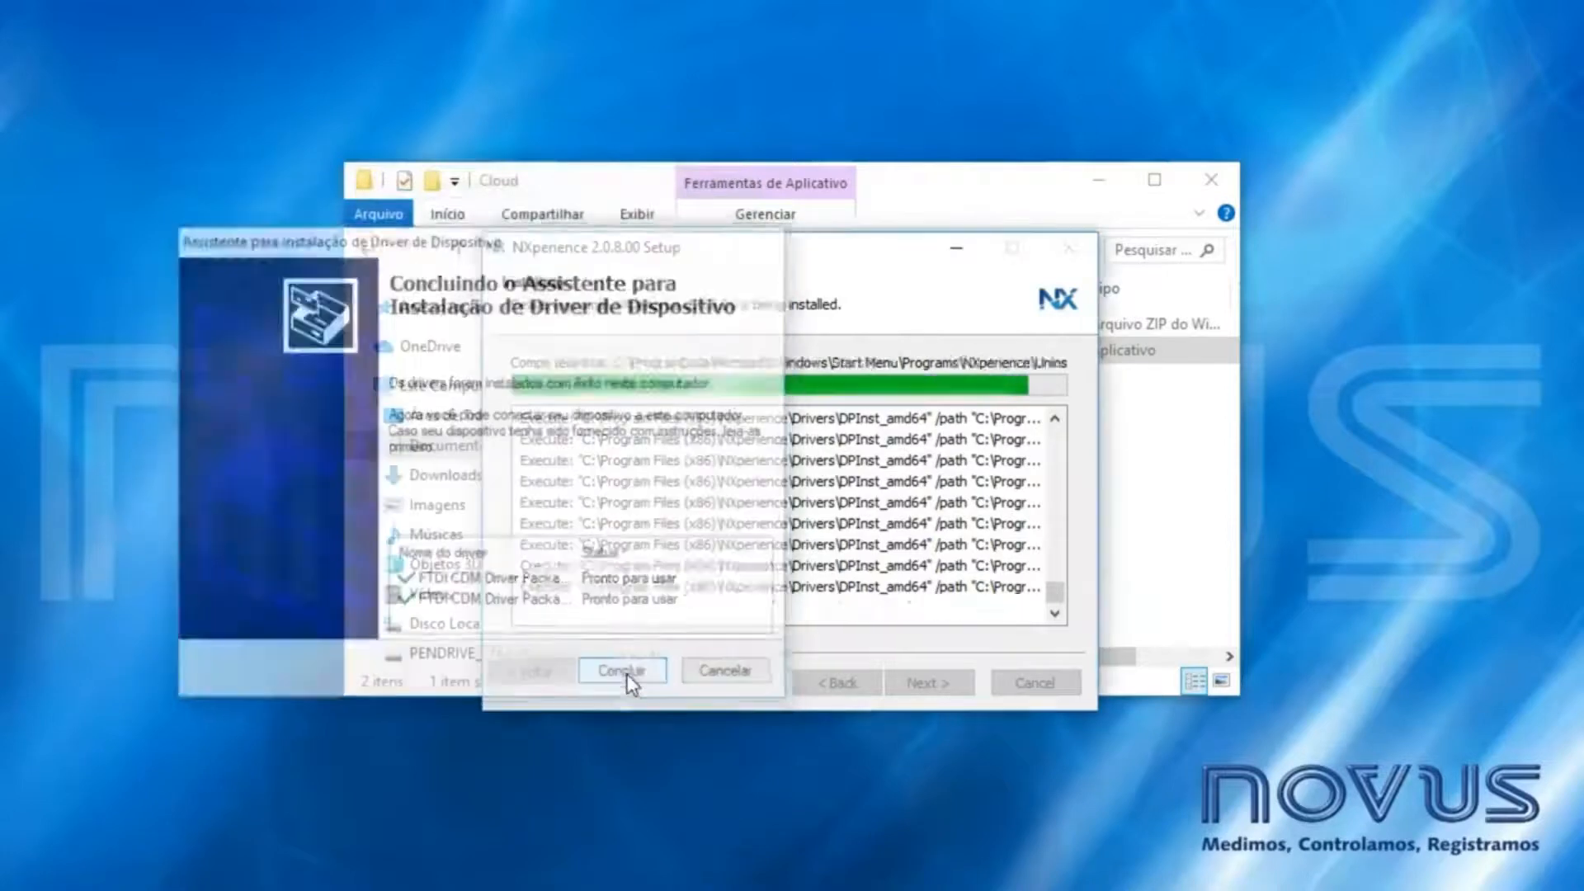
left_click(929, 684)
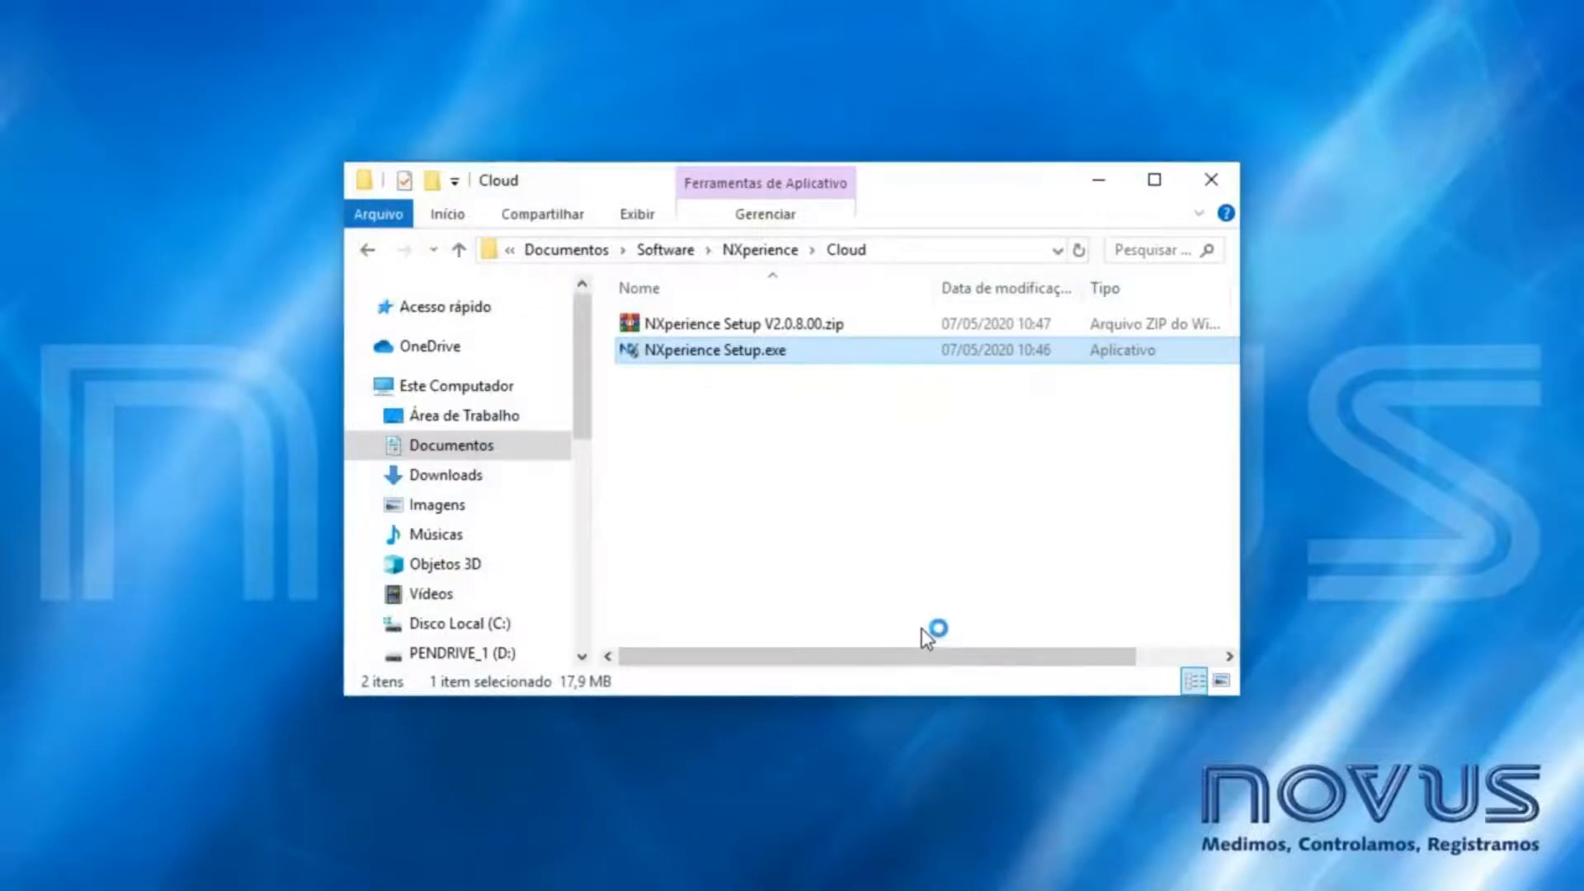
- Read the current configuration from the LogBox-3G on COM1
left_click_drag(873, 226, 873, 184)
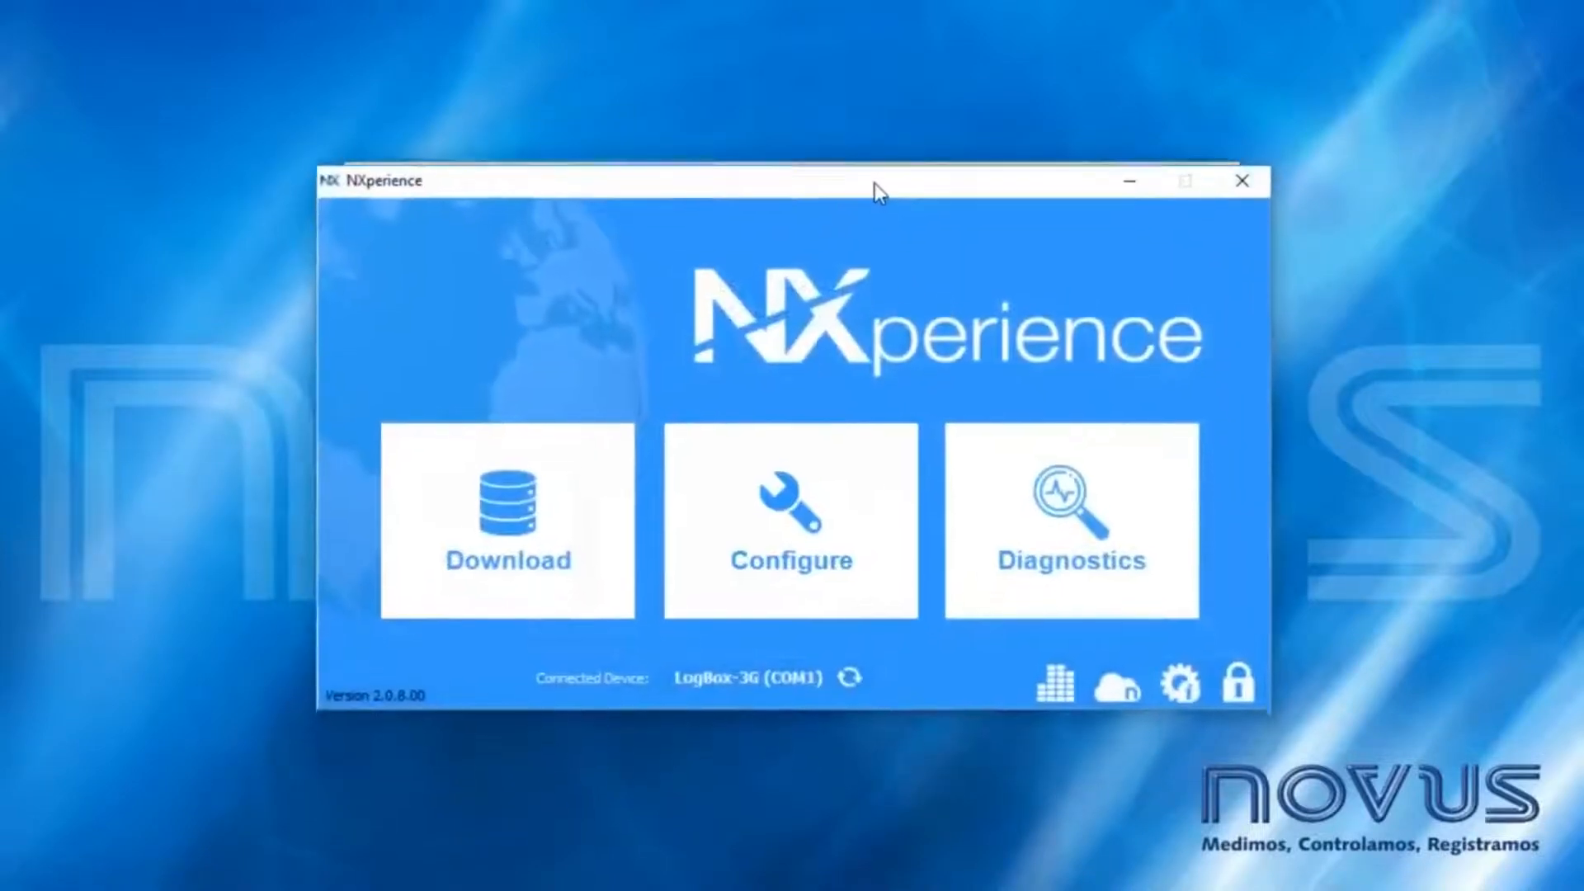
left_click(785, 493)
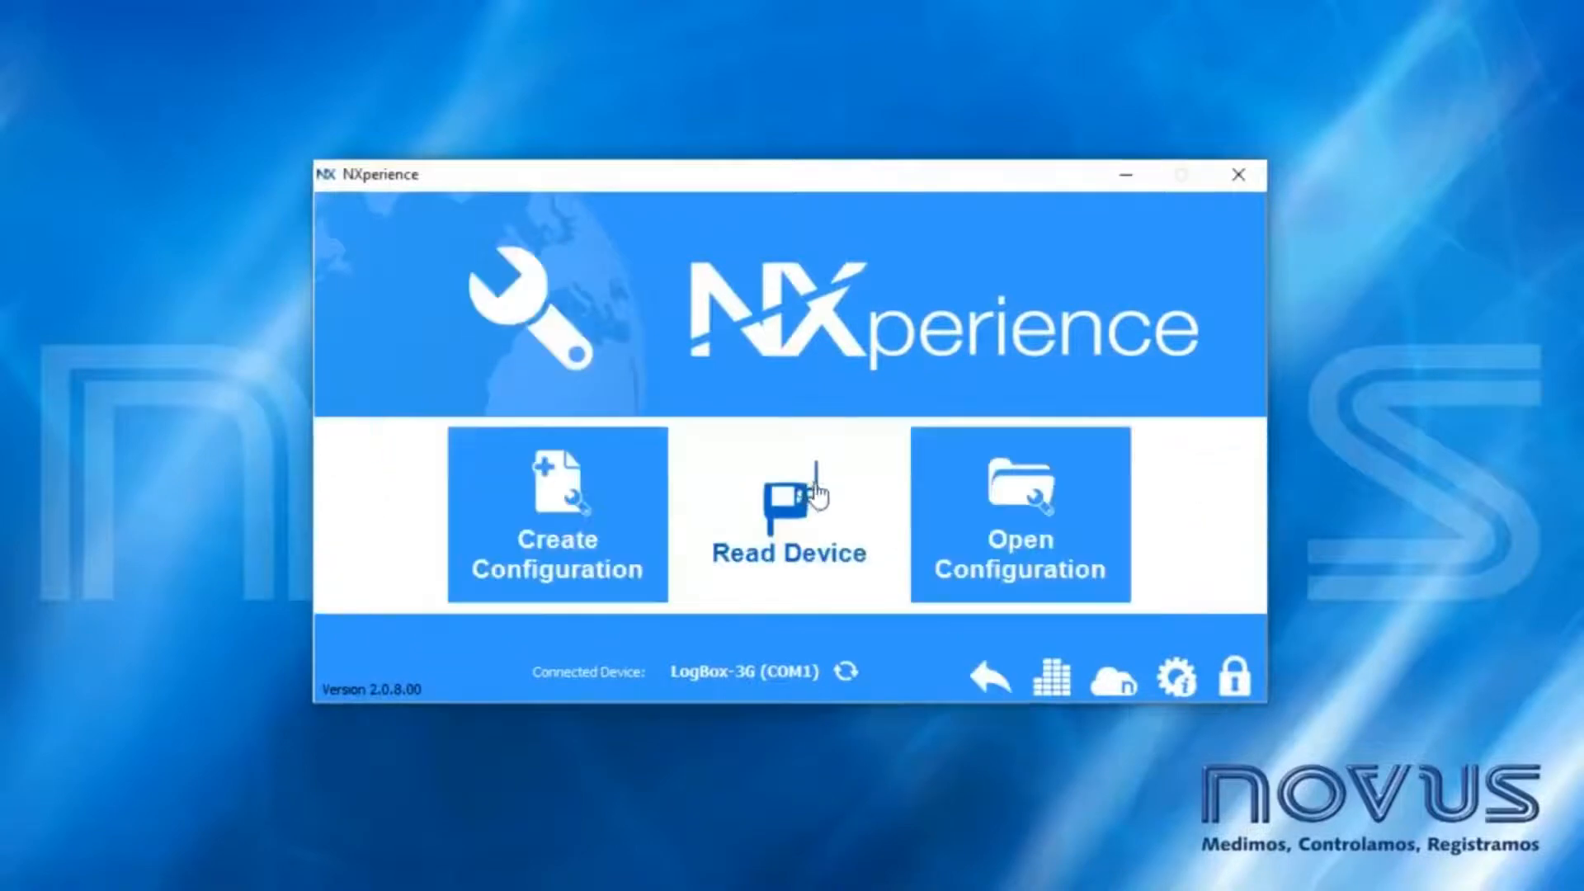
left_click(805, 477)
left_click(685, 368)
double_click(685, 368)
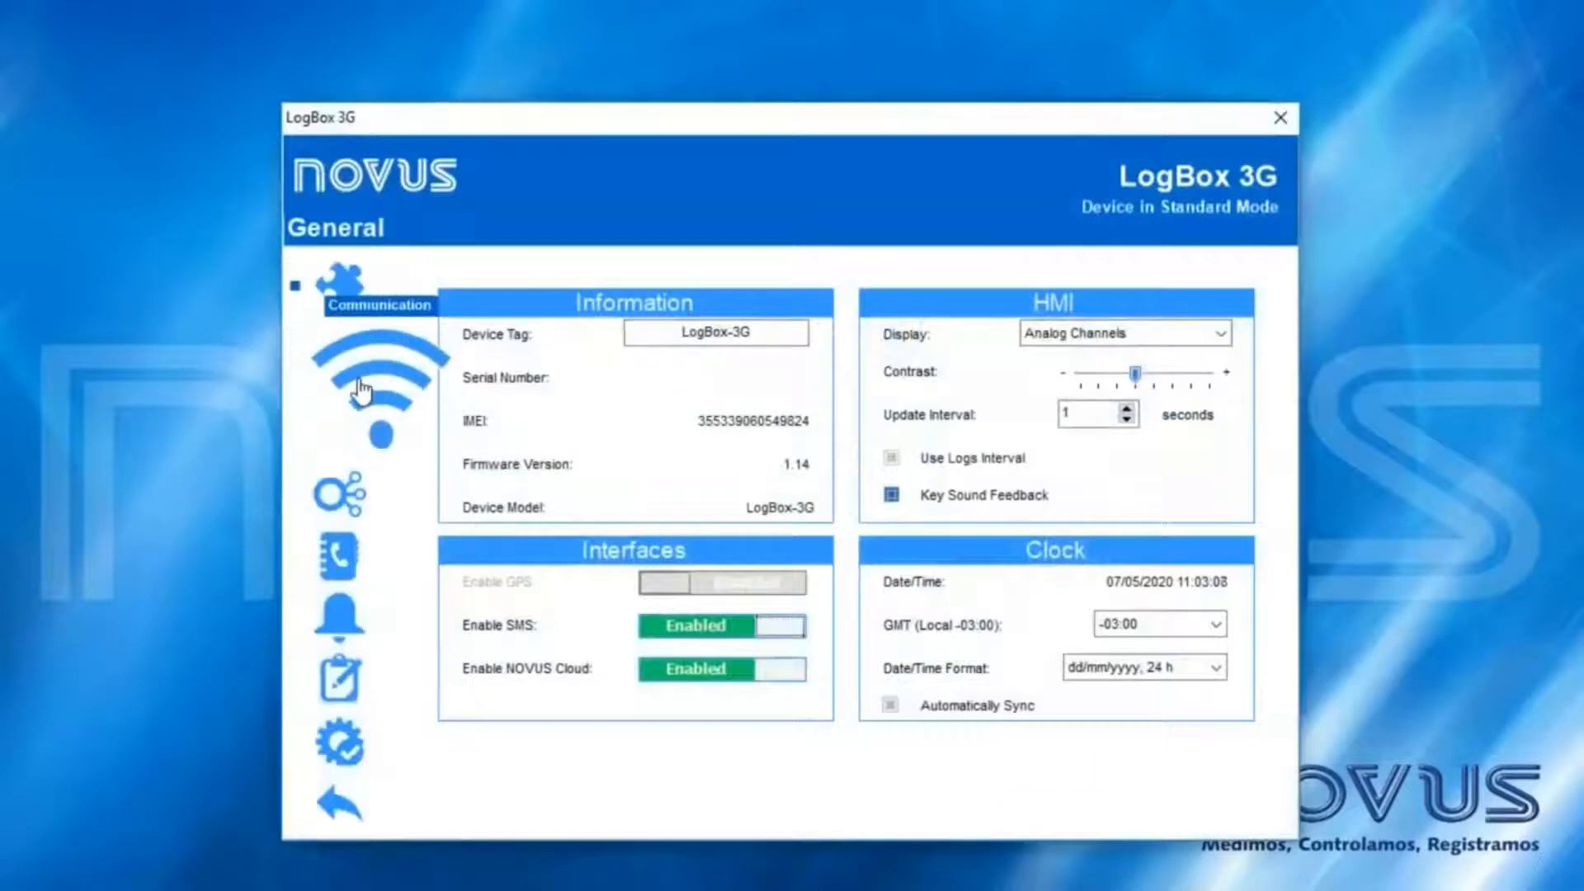
- Restore the default cloud URL novus.middleware.tago.io and port 3336
left_click(412, 410)
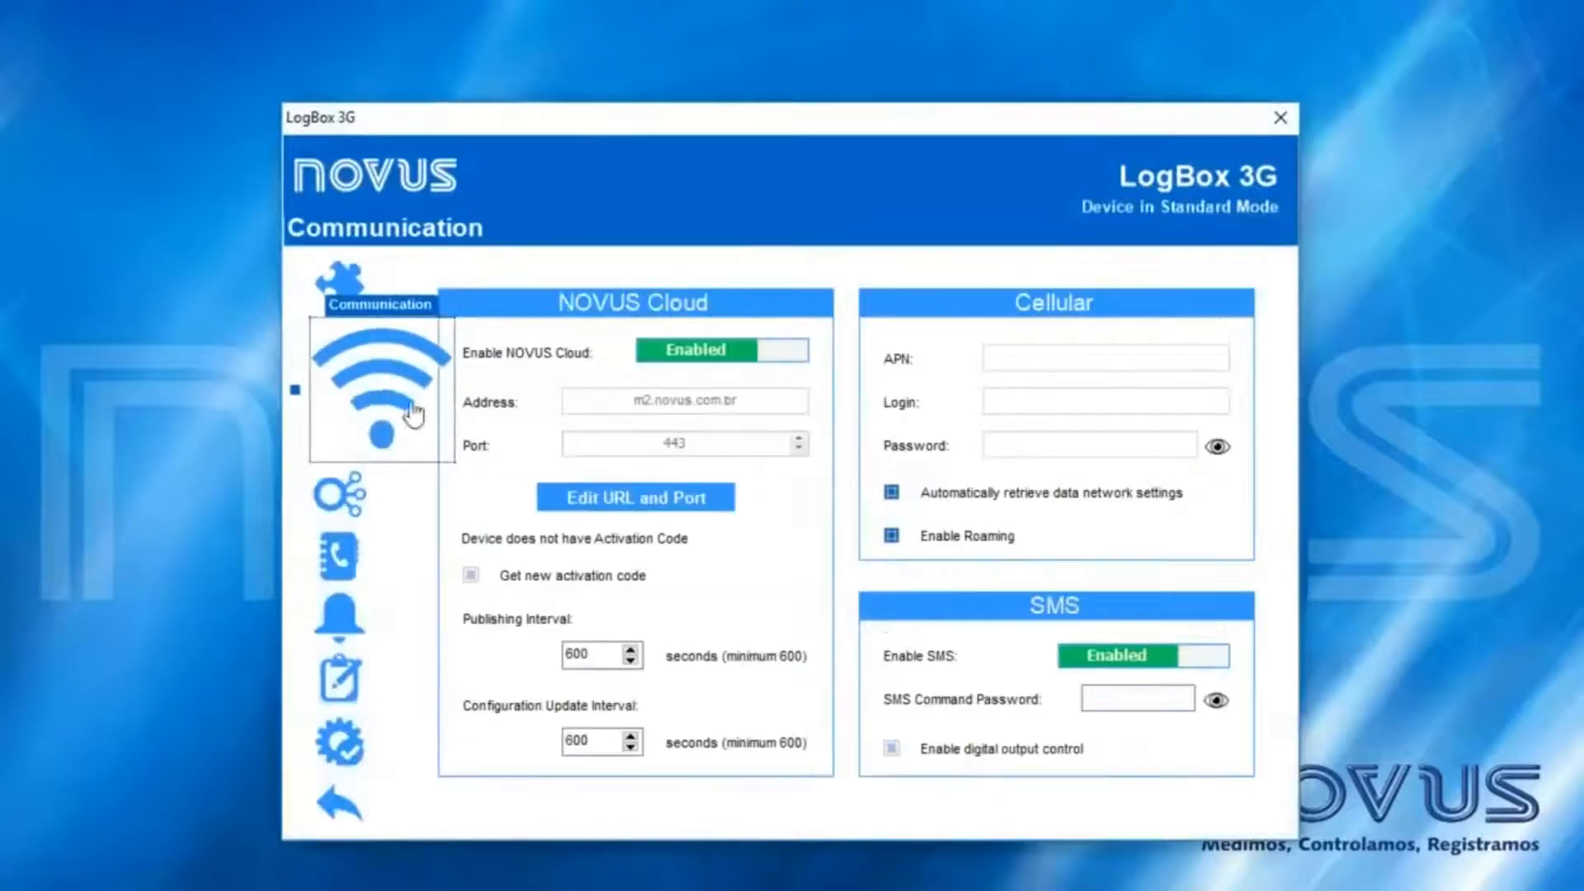
left_click(616, 502)
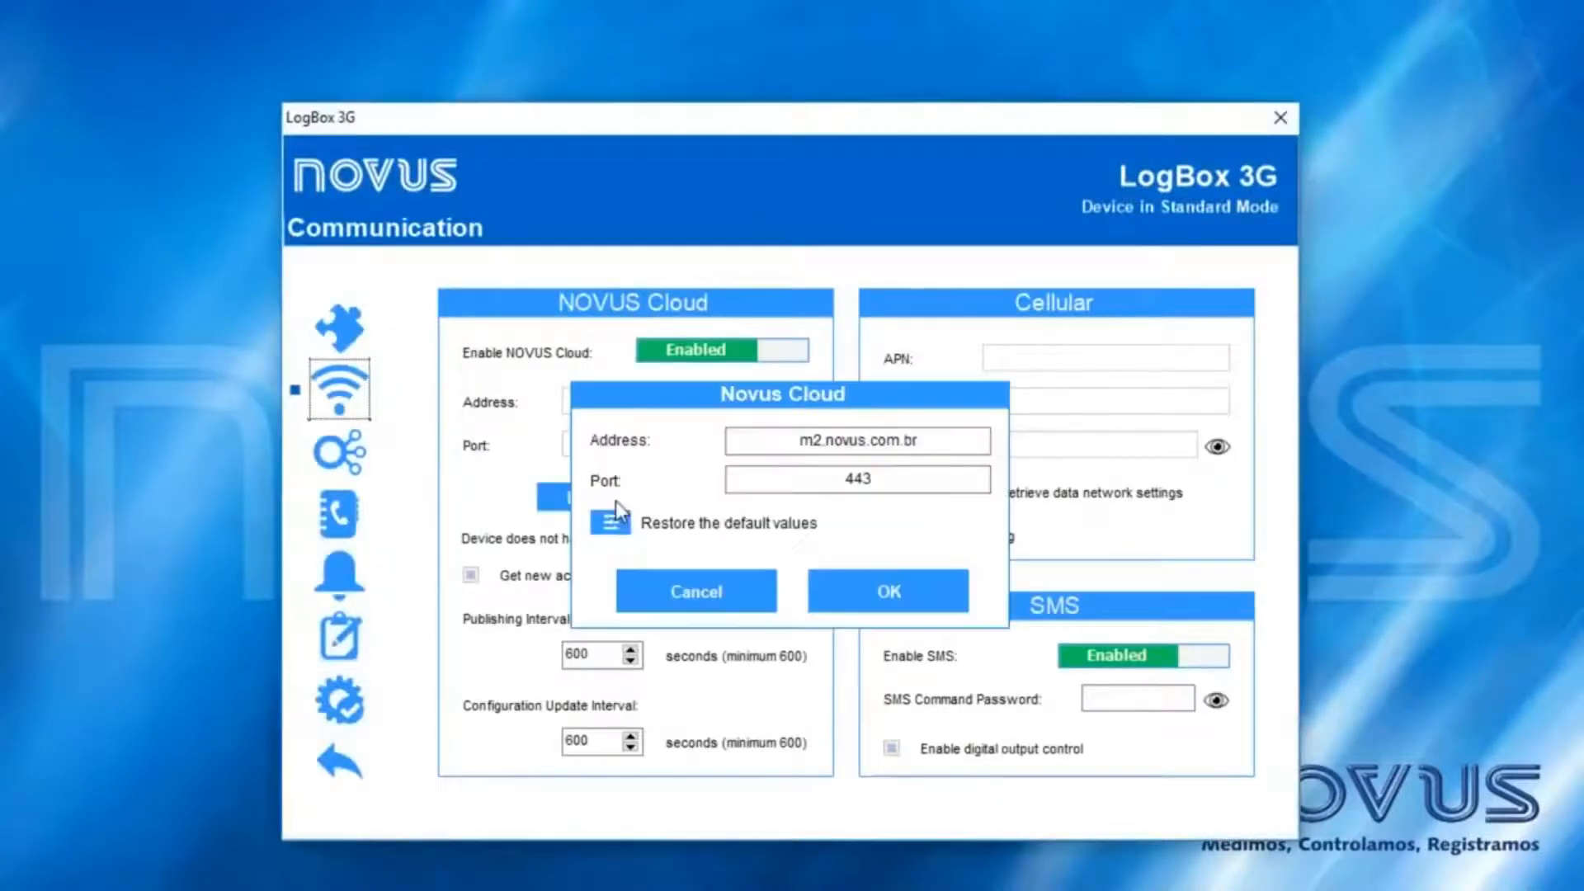
left_click(608, 523)
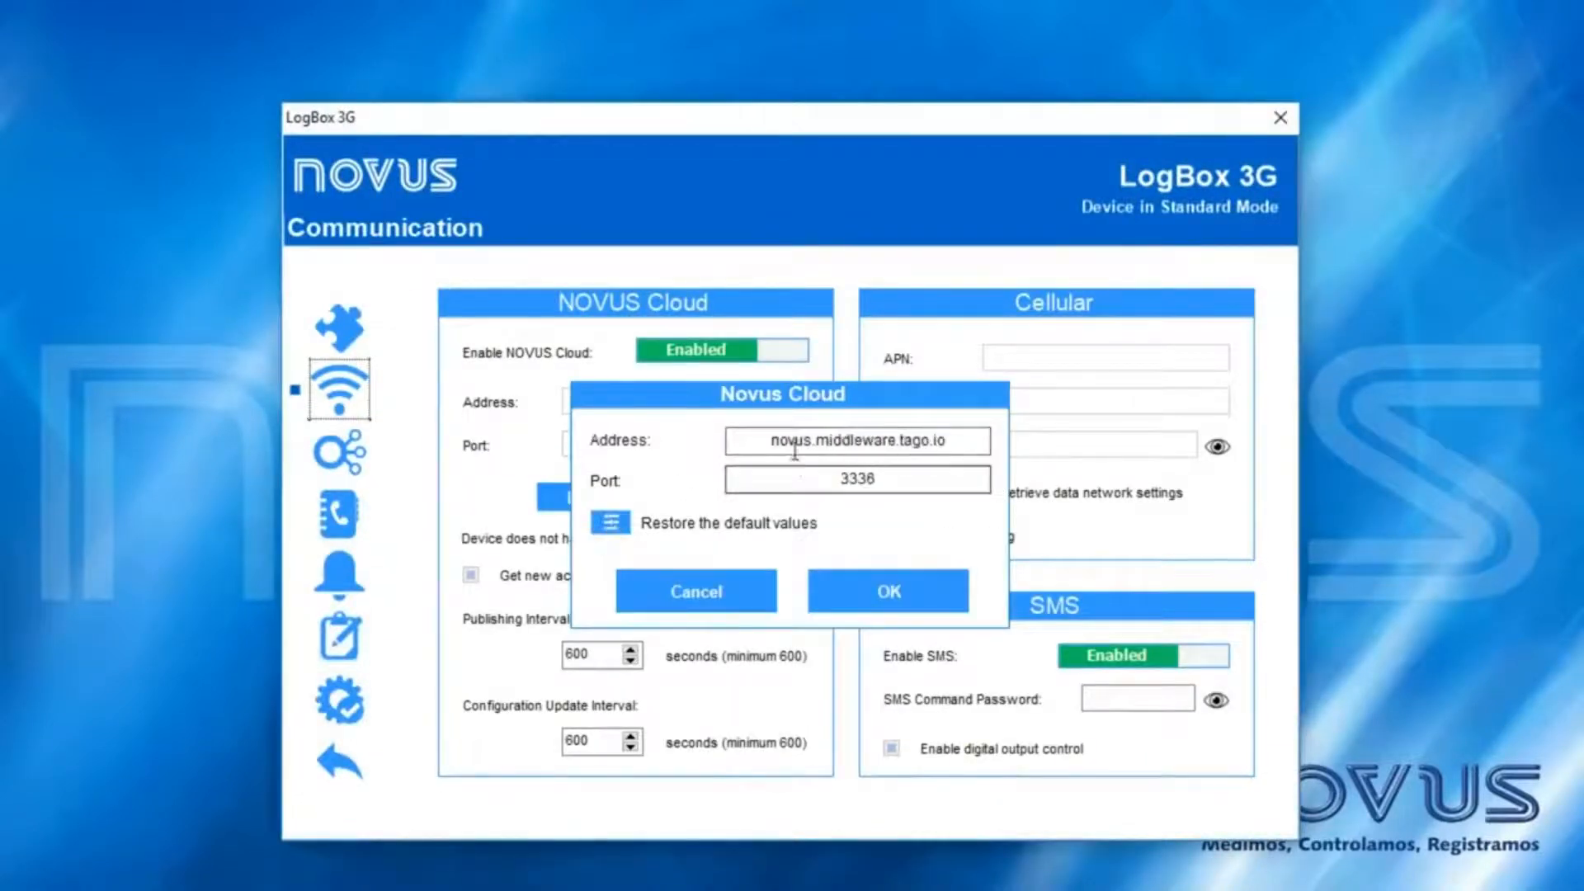
left_click_drag(767, 441, 821, 480)
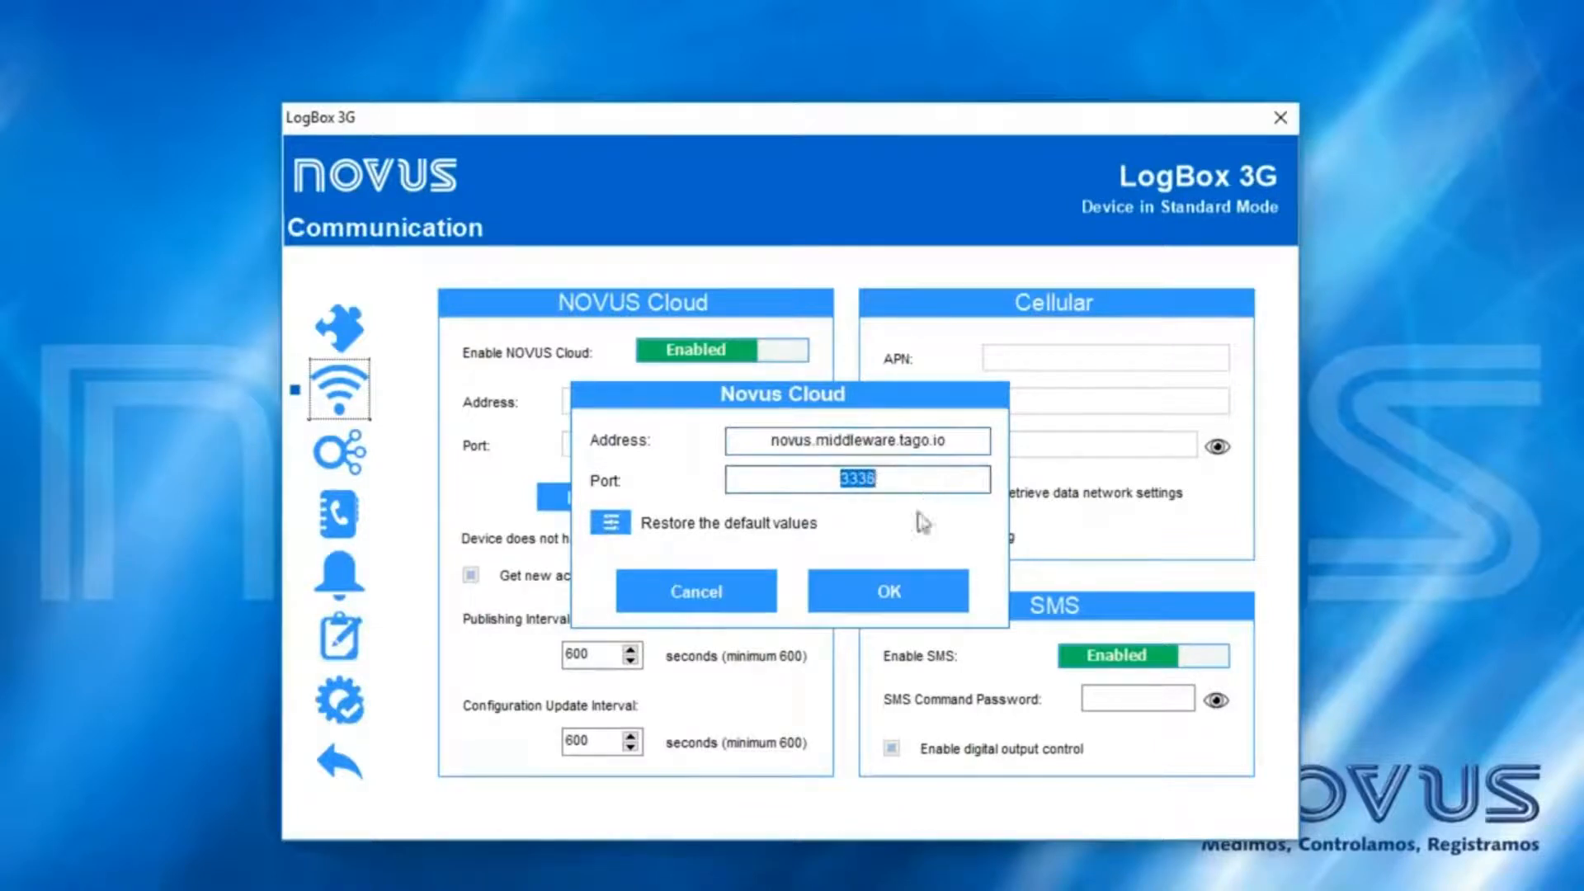
left_click(894, 591)
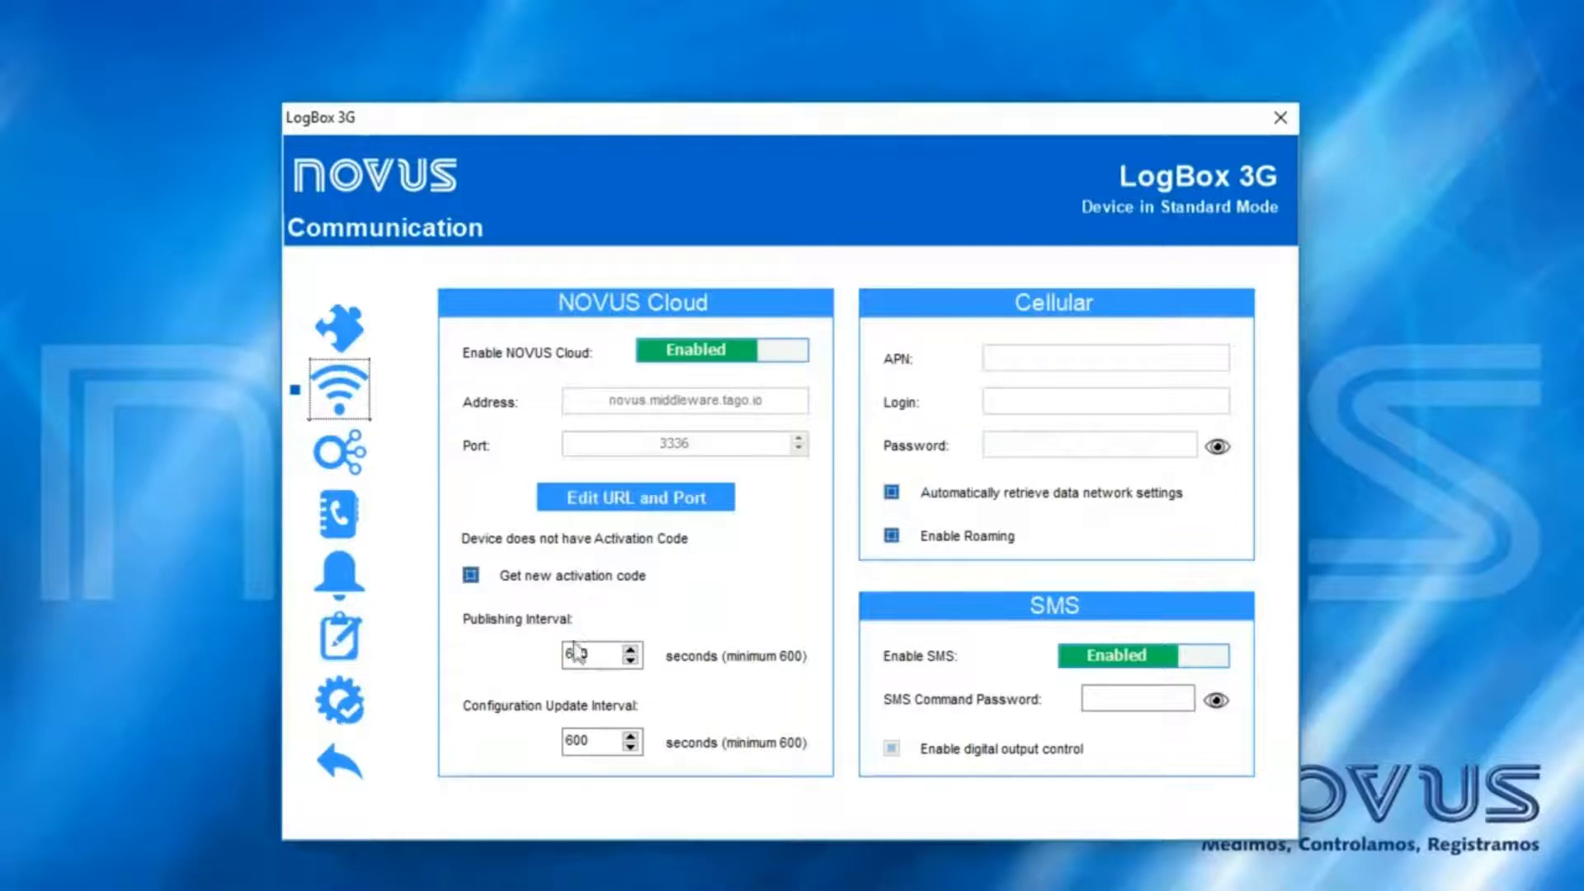
- Send the updated configuration to the LogBox 3G and confirm
left_click_drag(573, 740, 613, 738)
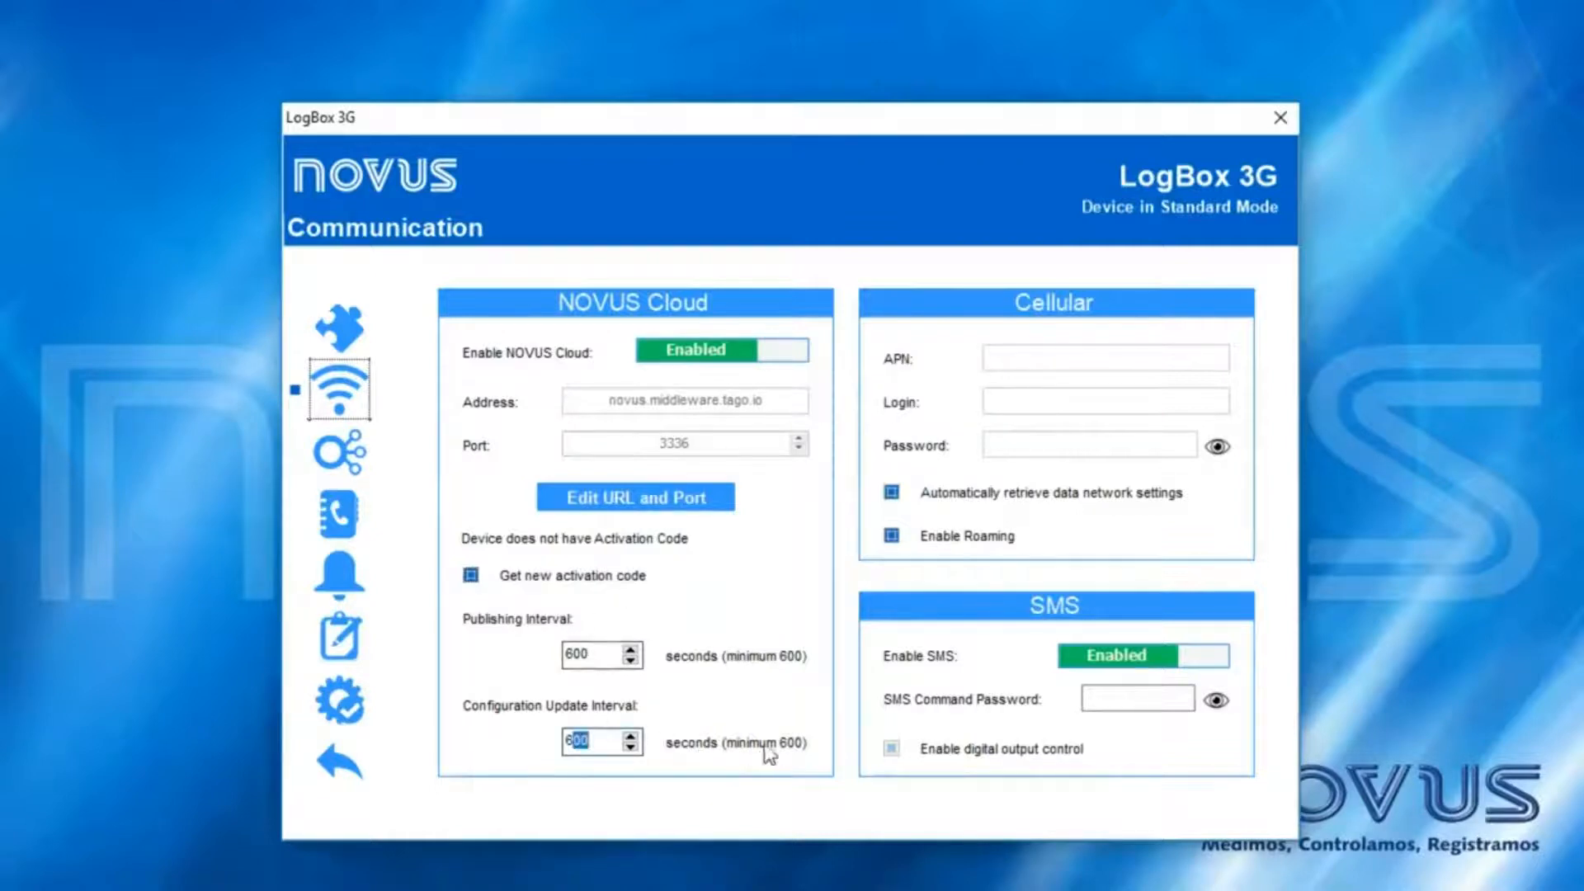
left_click(340, 636)
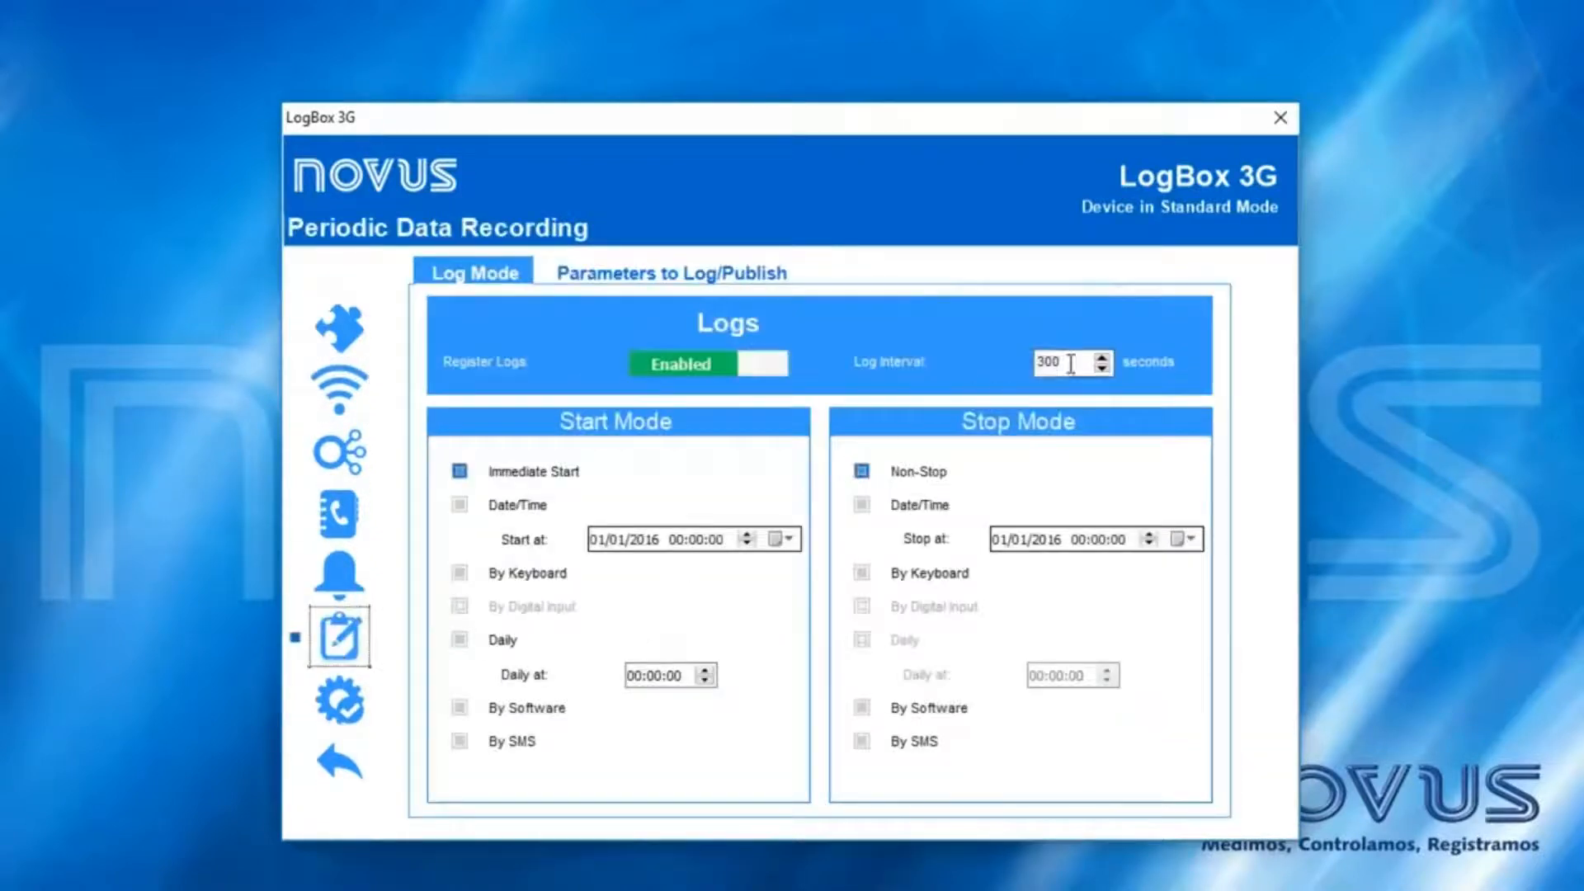
left_click(339, 702)
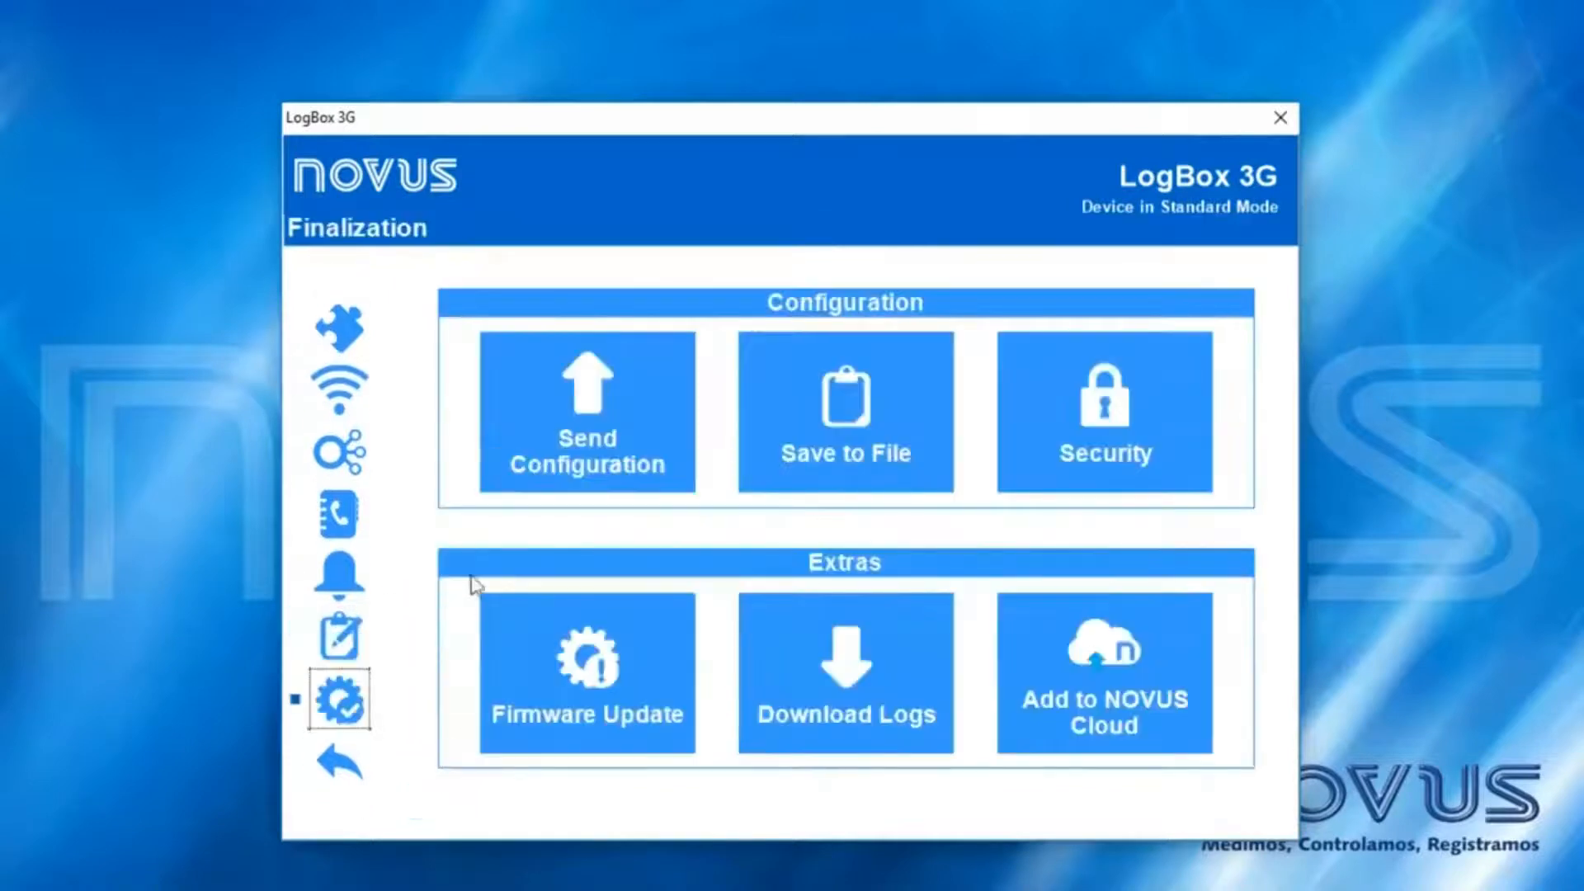
left_click(583, 442)
left_click(726, 516)
- Create device LogBox 3G with model LogBox 3G and the pasted serial number
left_click(832, 524)
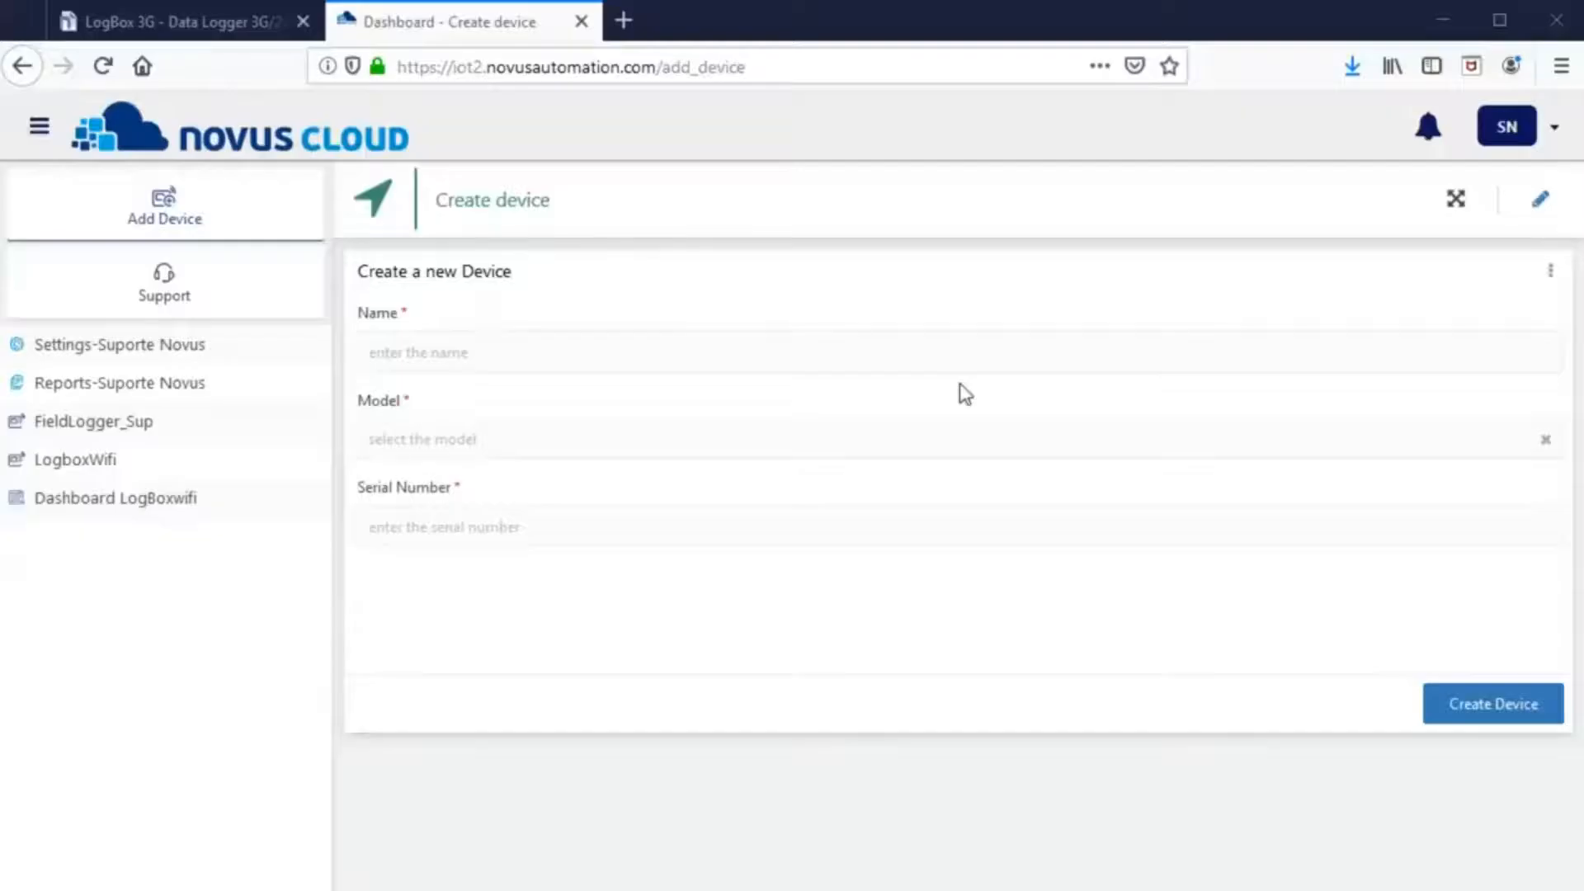
left_click(498, 69)
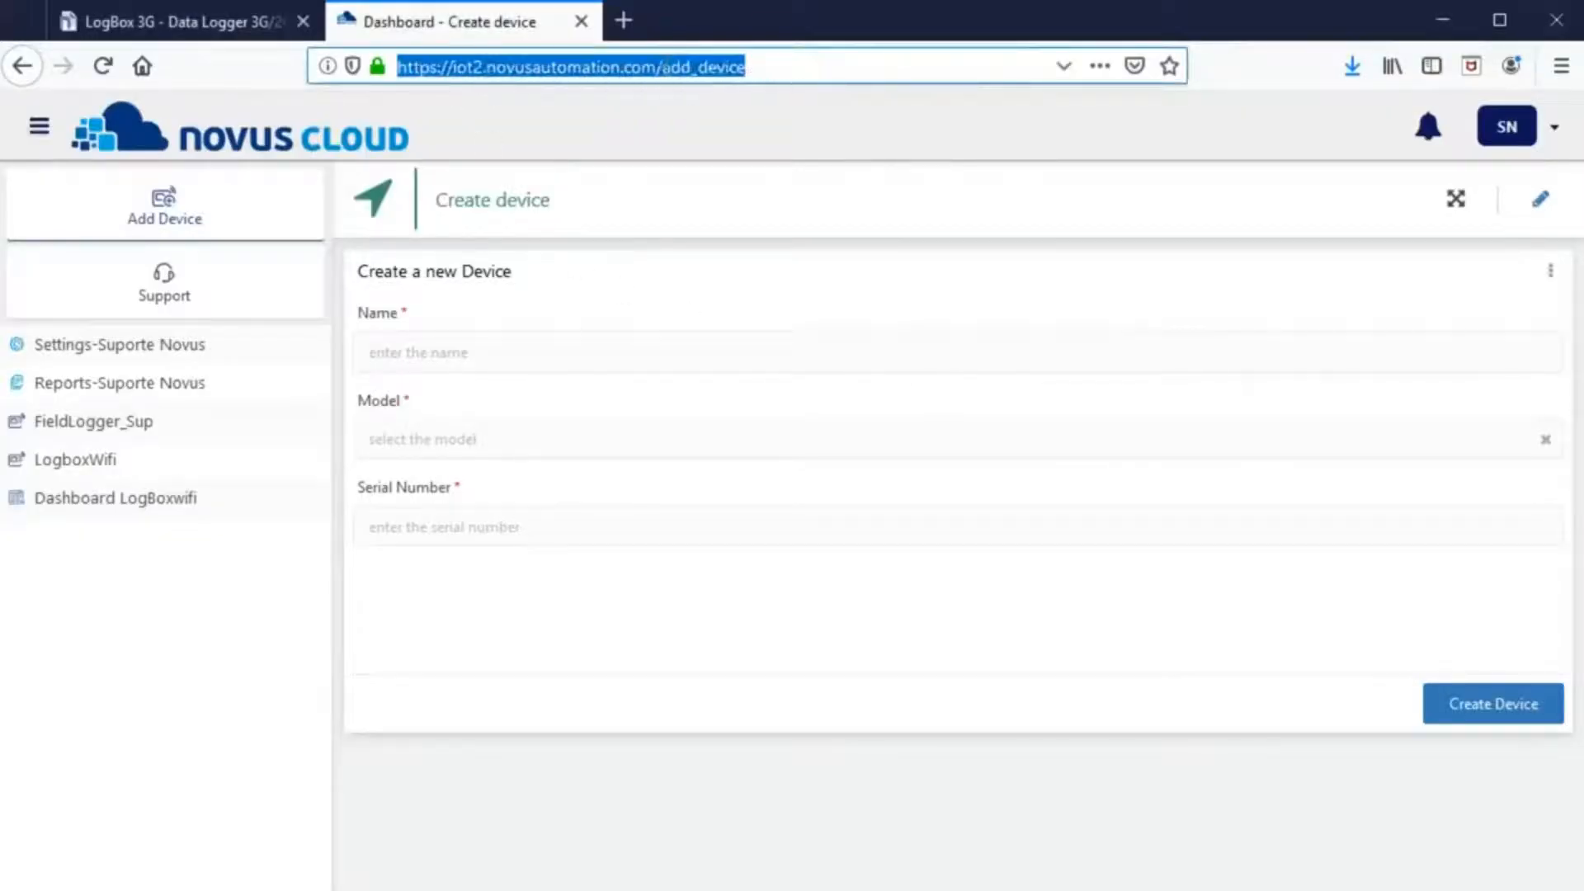
left_click(474, 350)
type("LogBox 3G")
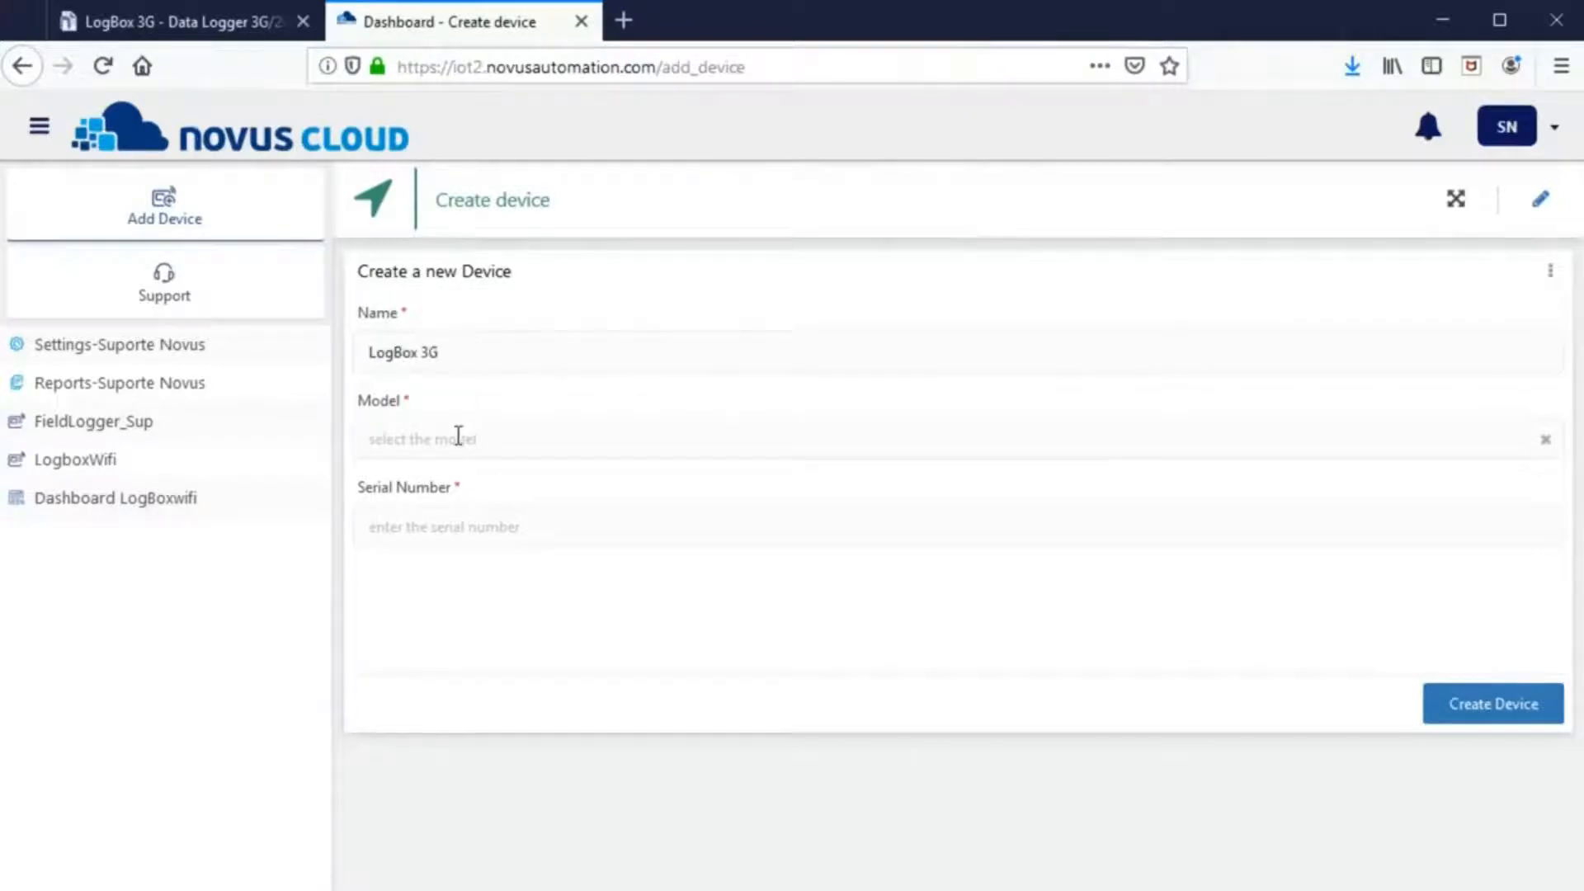
left_click(459, 436)
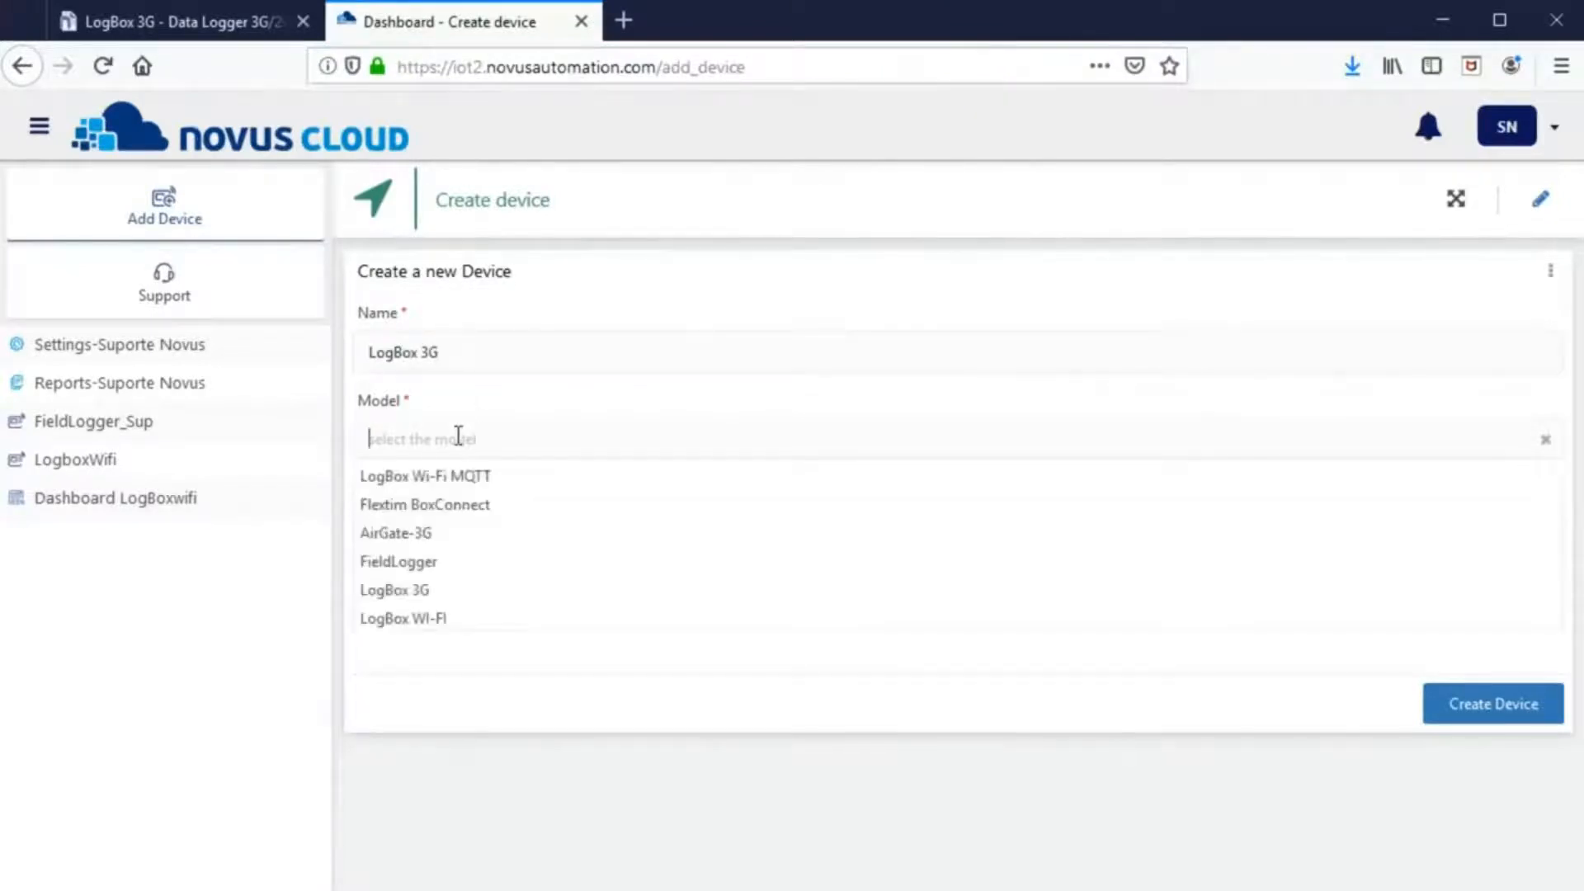
left_click(425, 589)
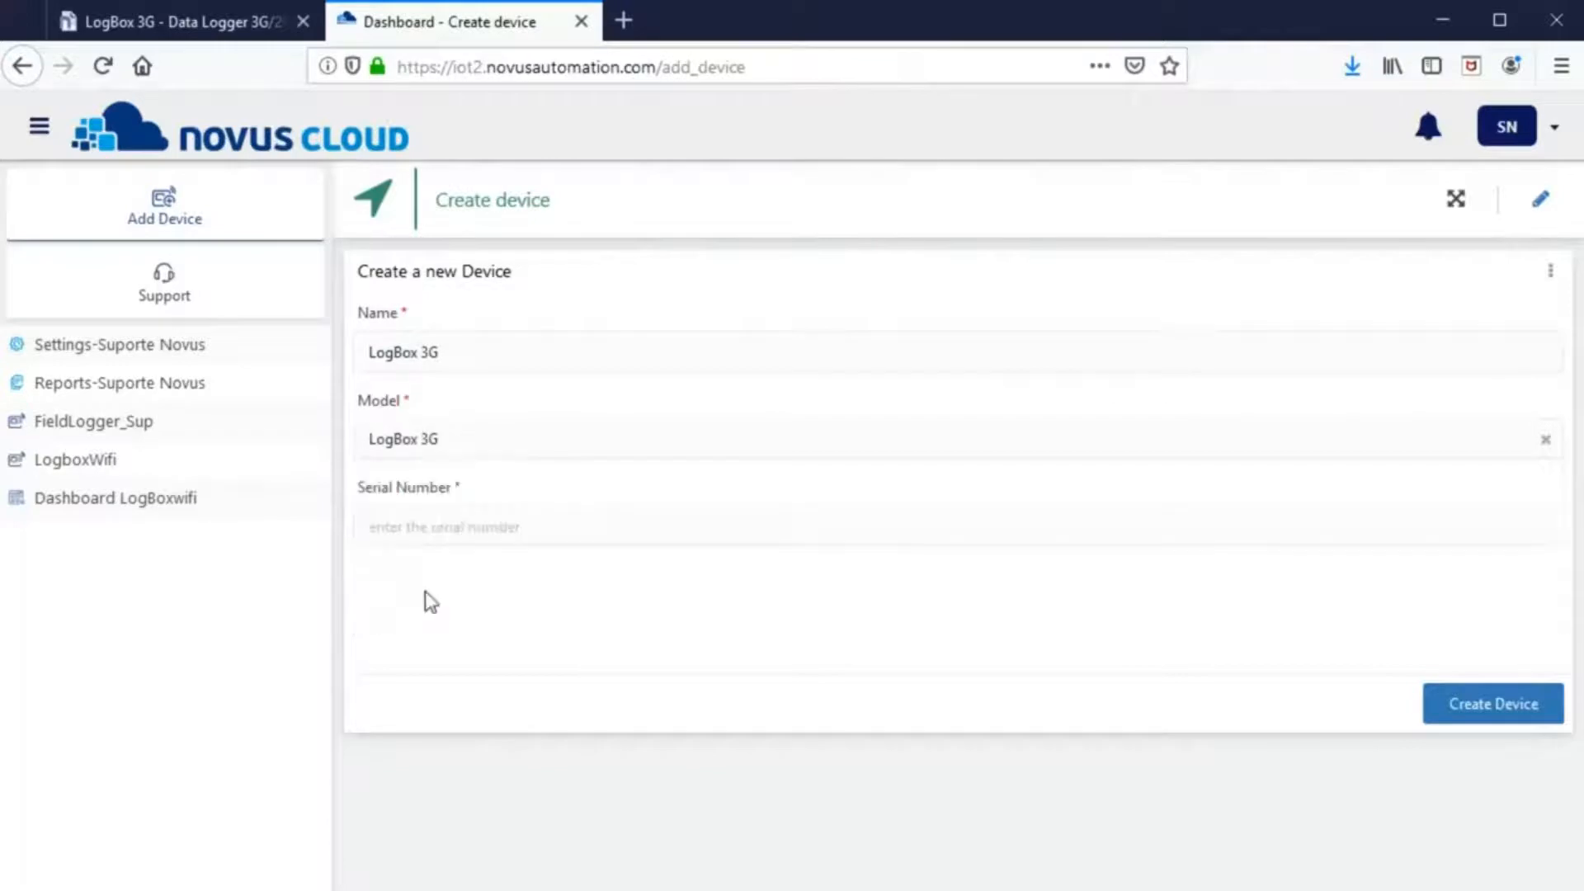
left_click(427, 537)
key("ctrl+v")
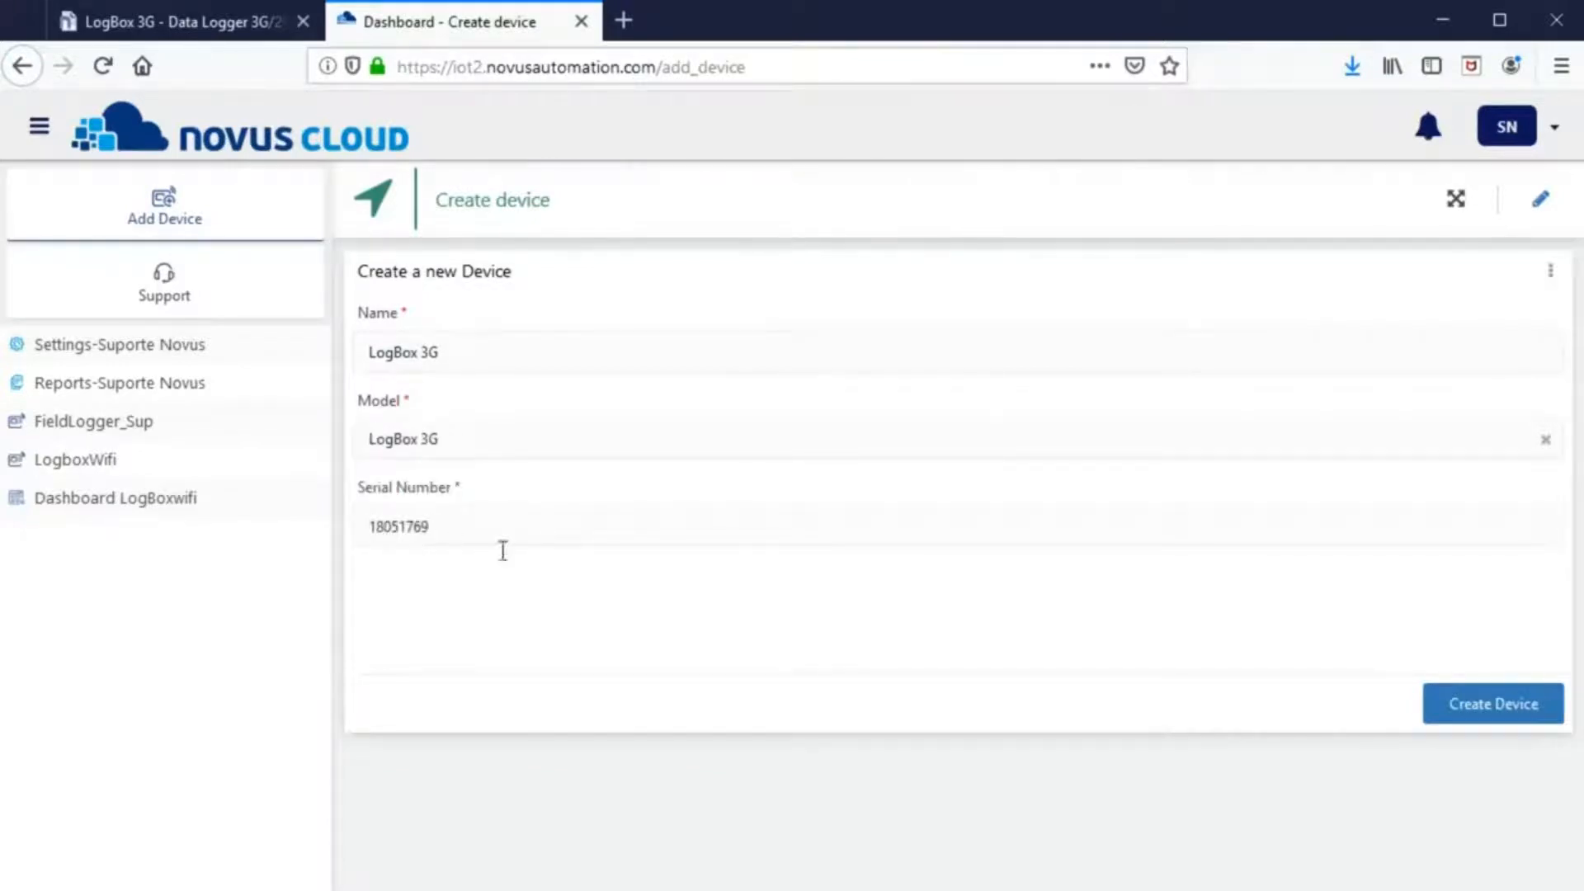
left_click(1471, 717)
- Open the new LogBox 3G dashboard and scroll through it
left_click_drag(622, 586, 394, 586)
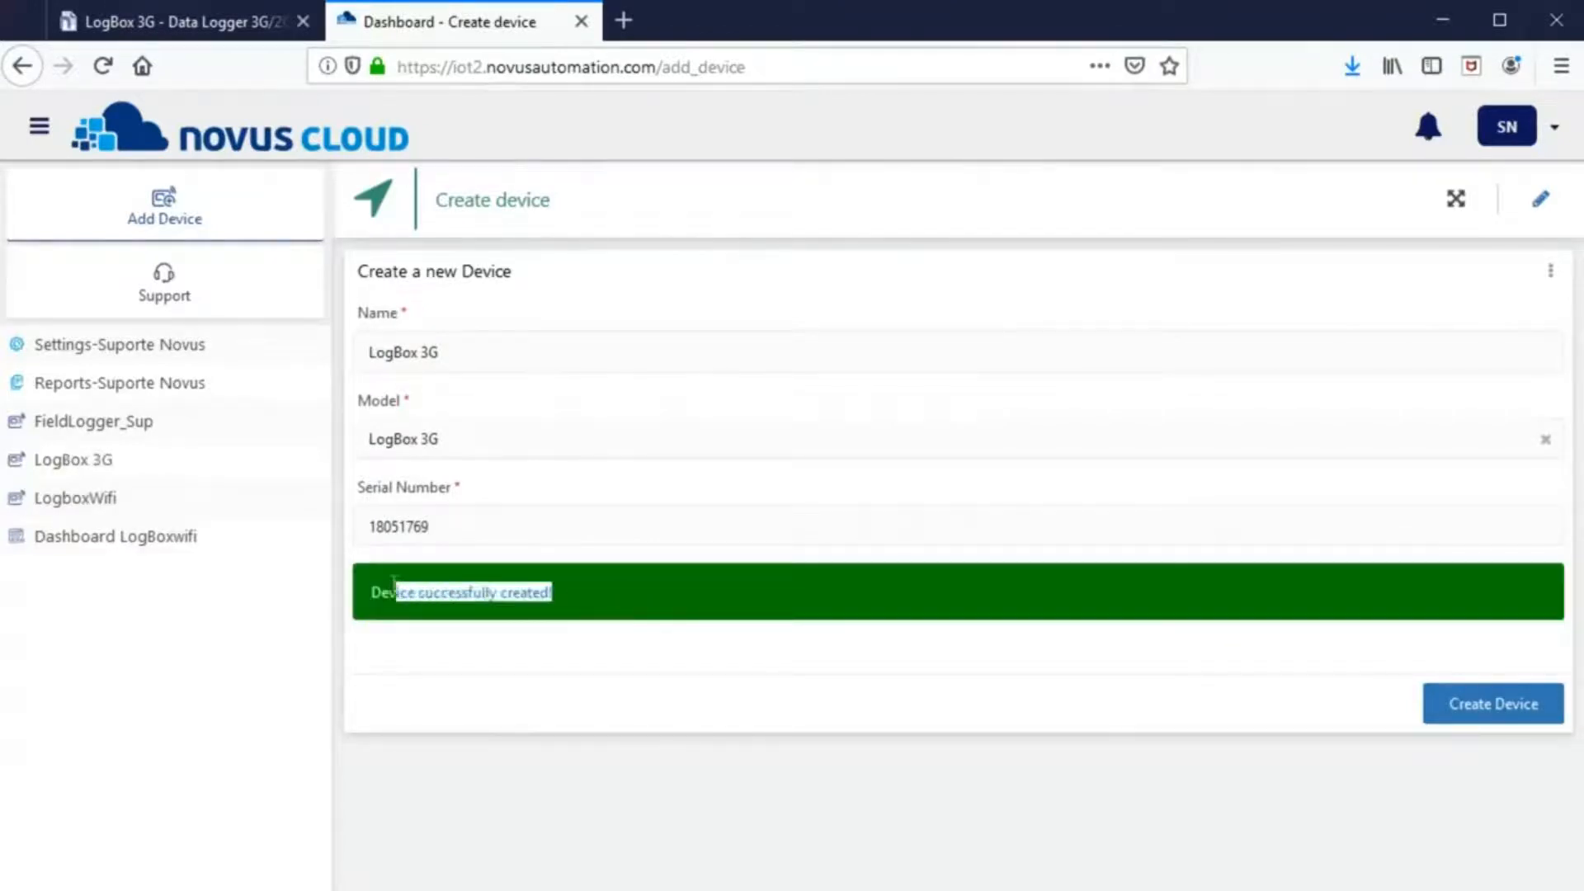
left_click(147, 467)
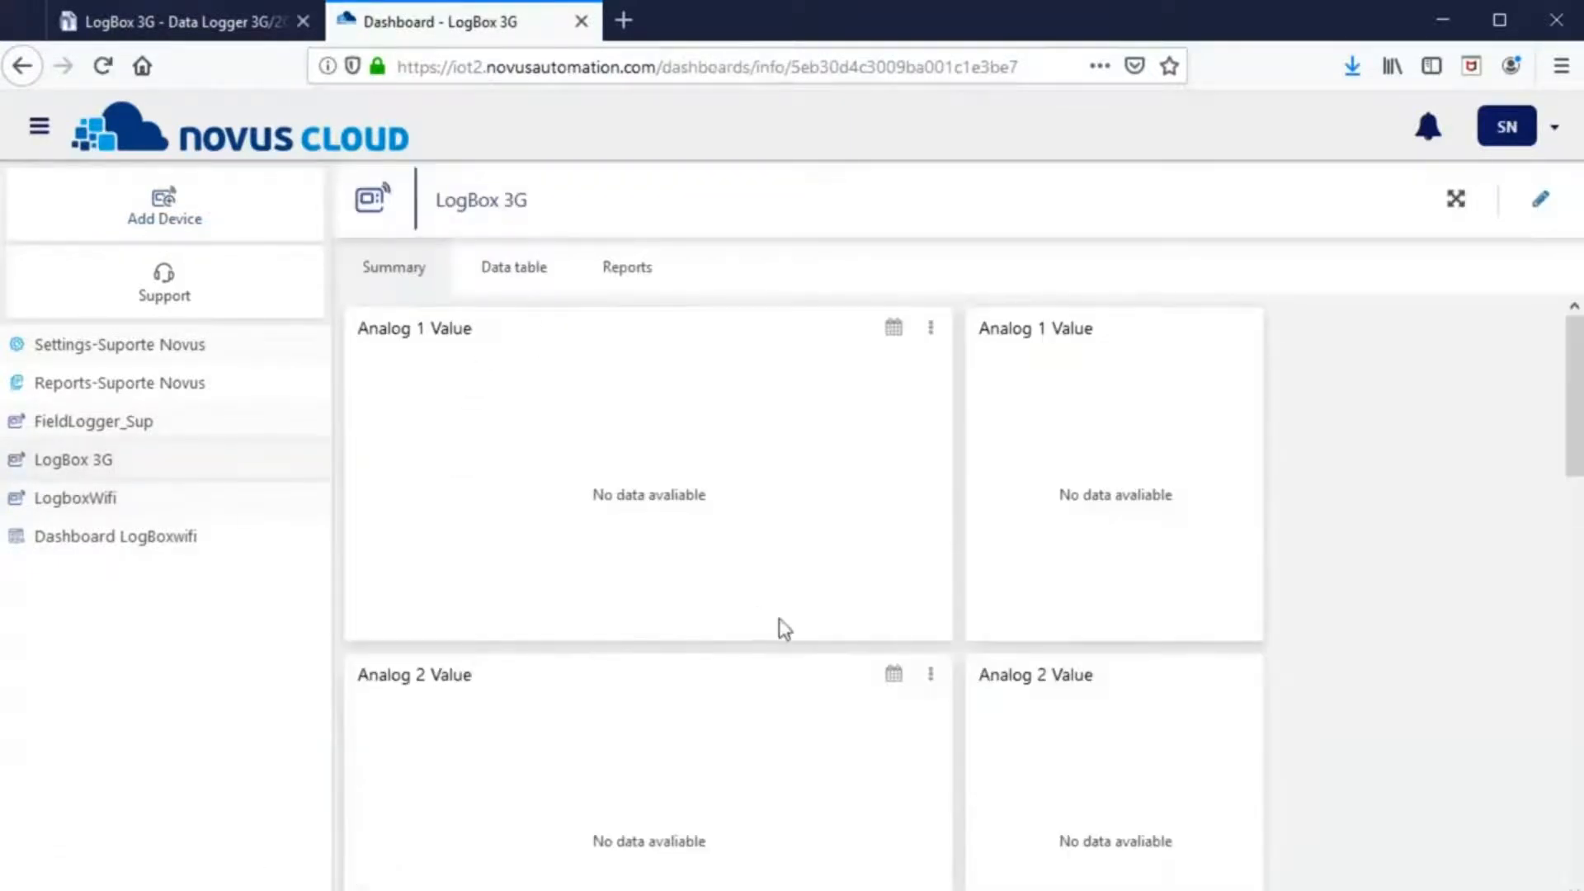
scroll(780, 627, "down", 12)
scroll(792, 625, "down", 4)
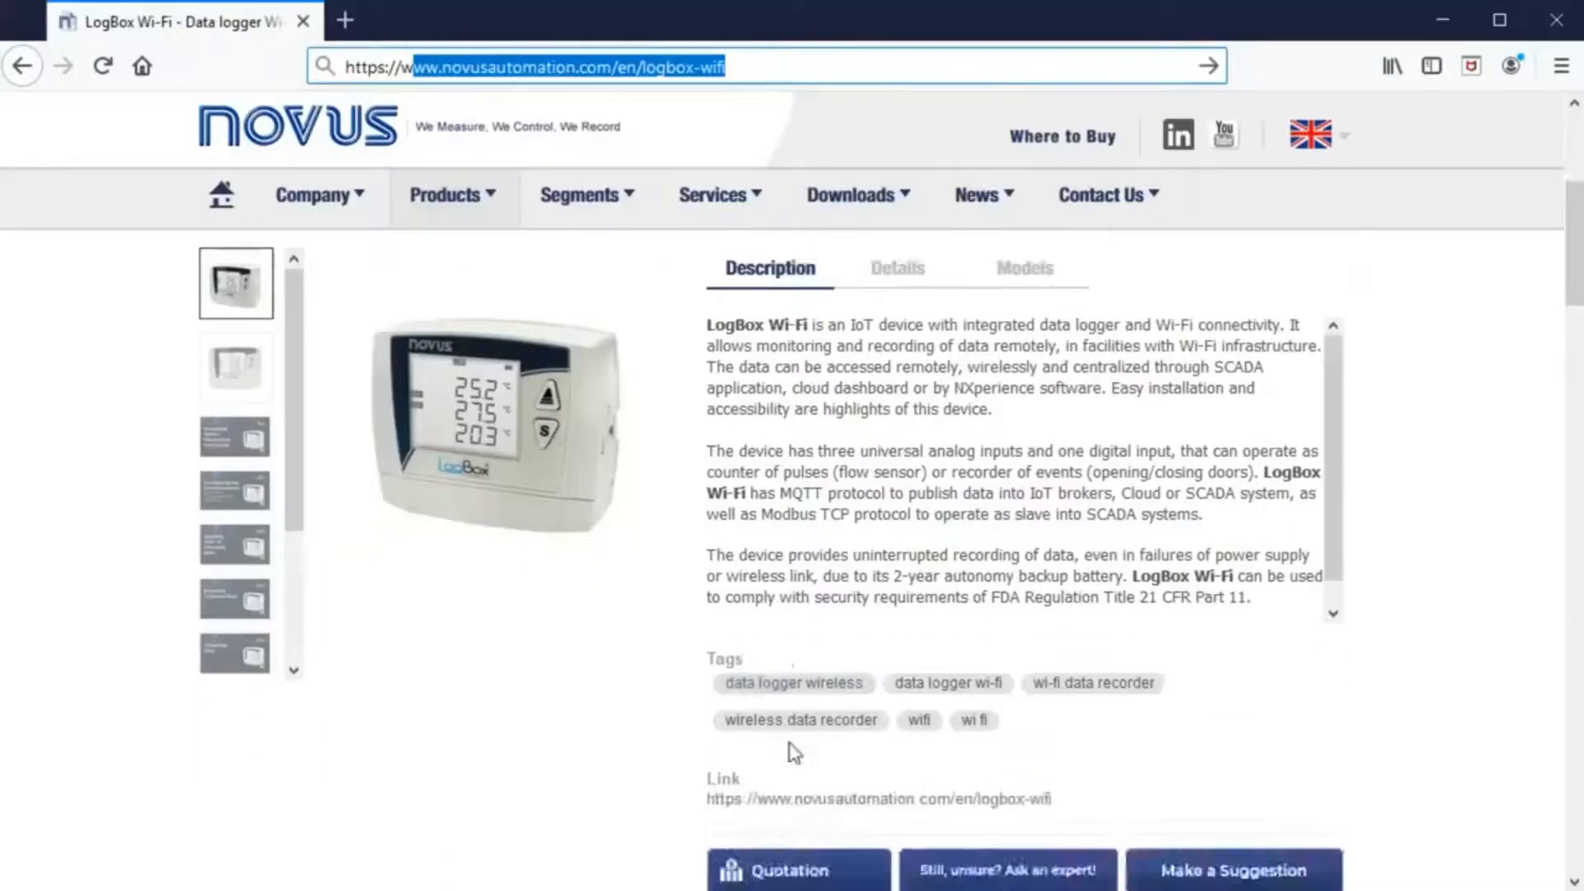
- Scroll to the NXperience Installer V2.0.8.00 download and select the downloaded setup zip
scroll(792, 750, "down", 8)
scroll(890, 676, "down", 5)
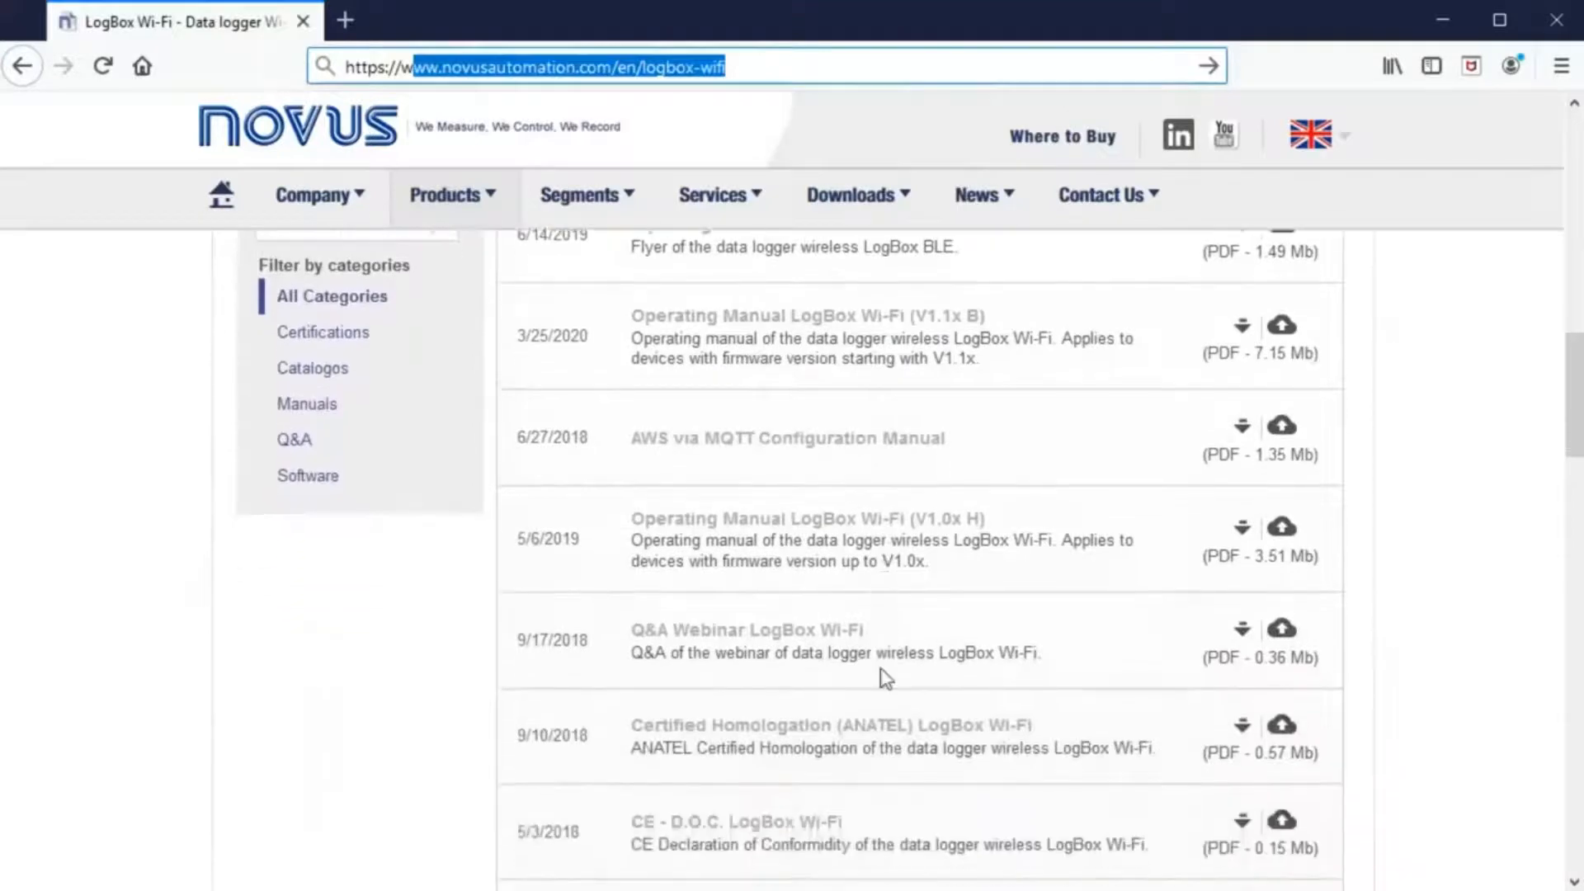
scroll(887, 675, "down", 2)
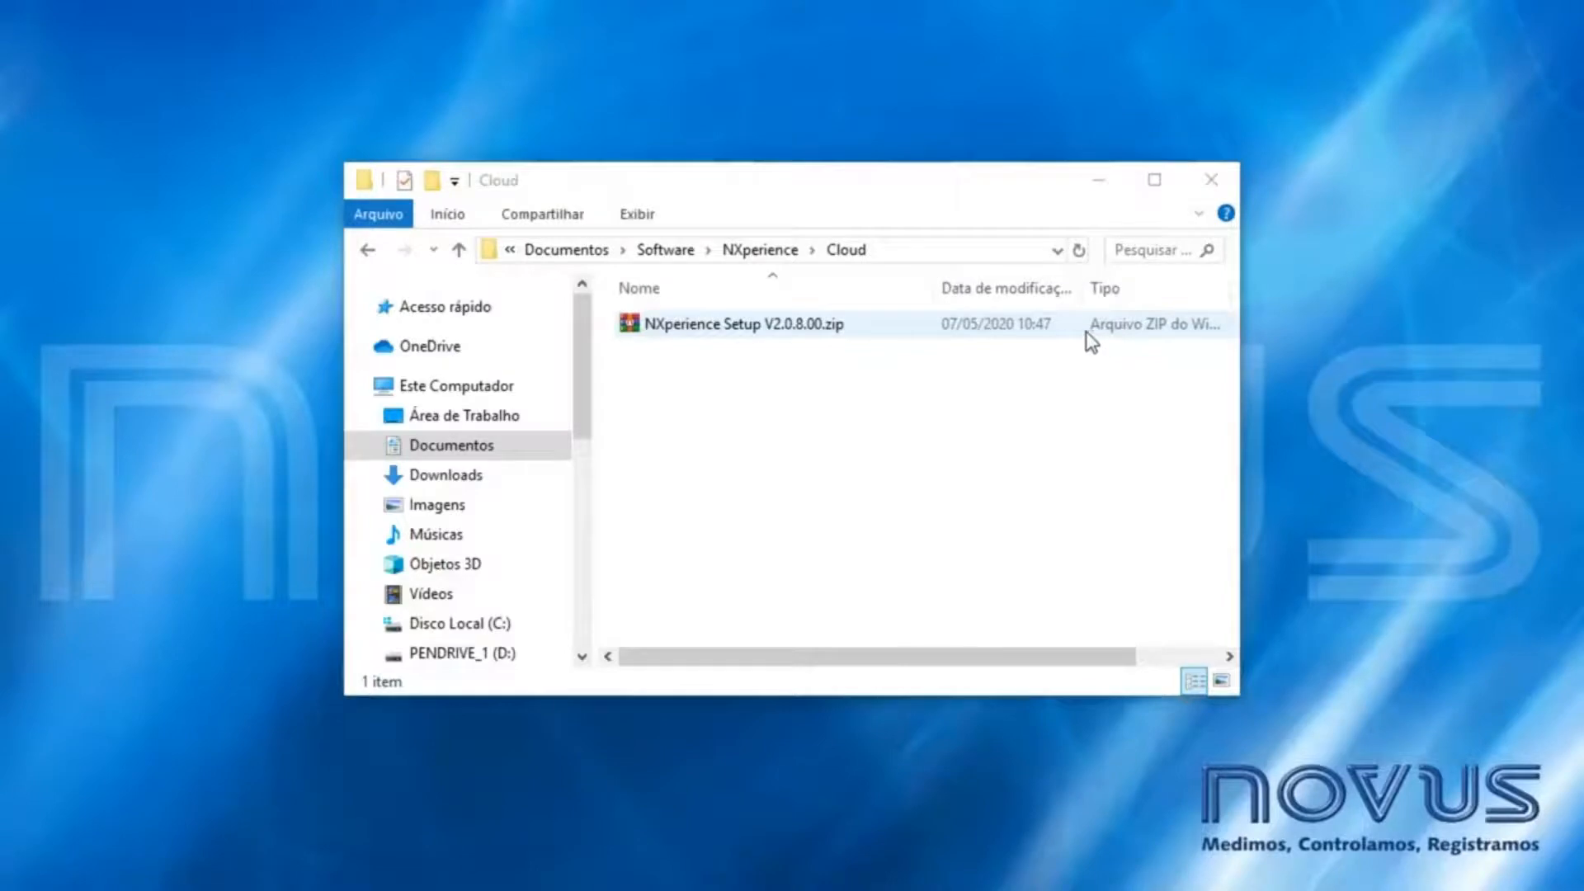
left_click(809, 327)
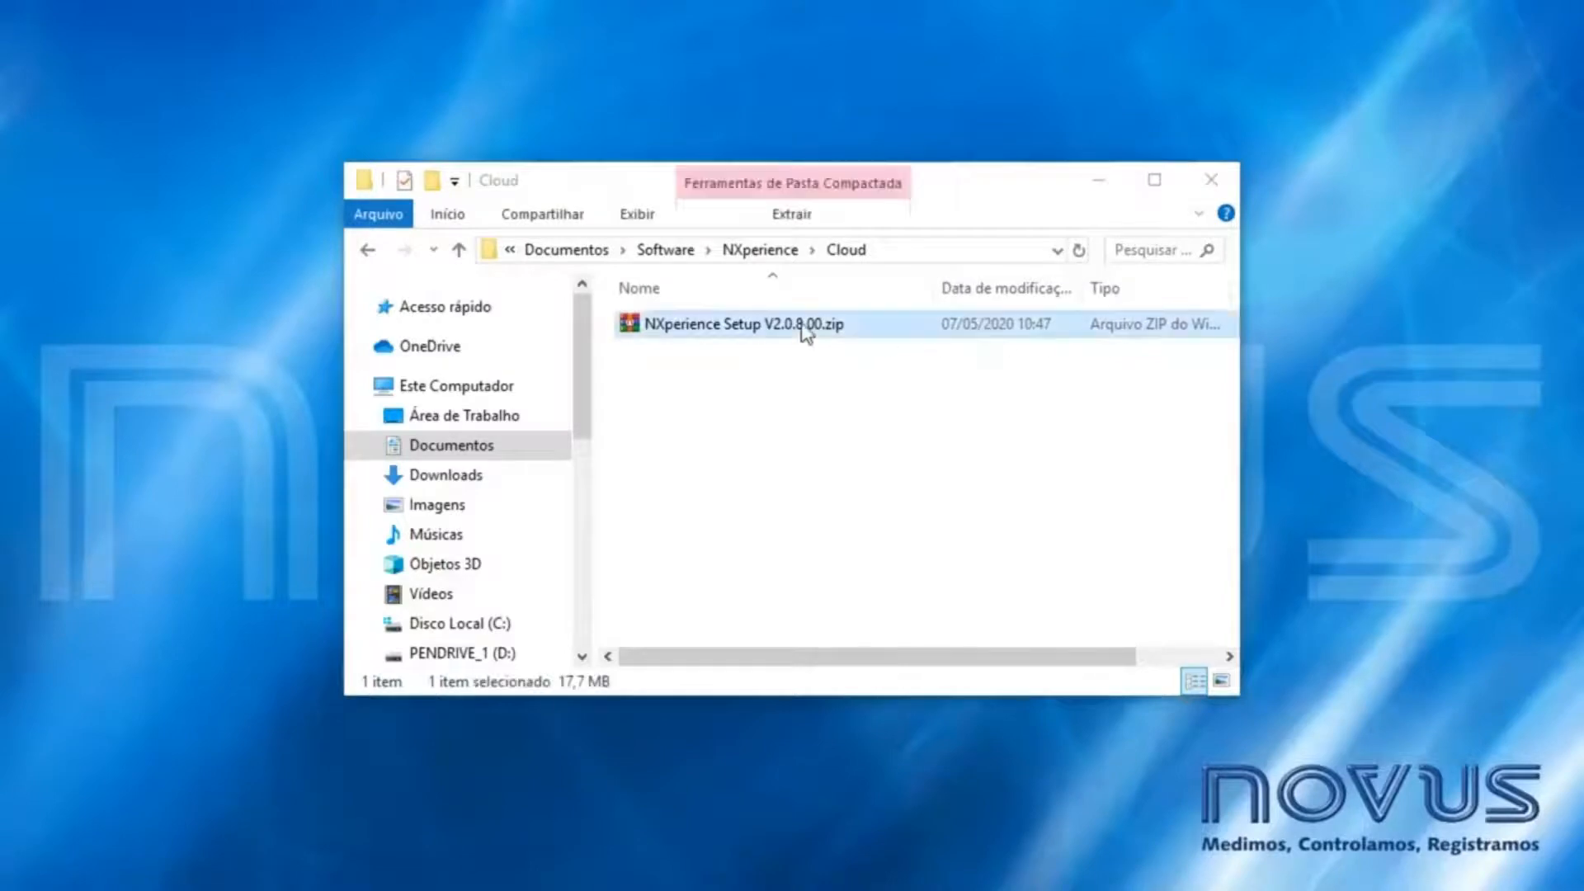
- Extract the setup zip here and pick the extracted NXperience Setup.exe
right_click(805, 325)
left_click(875, 450)
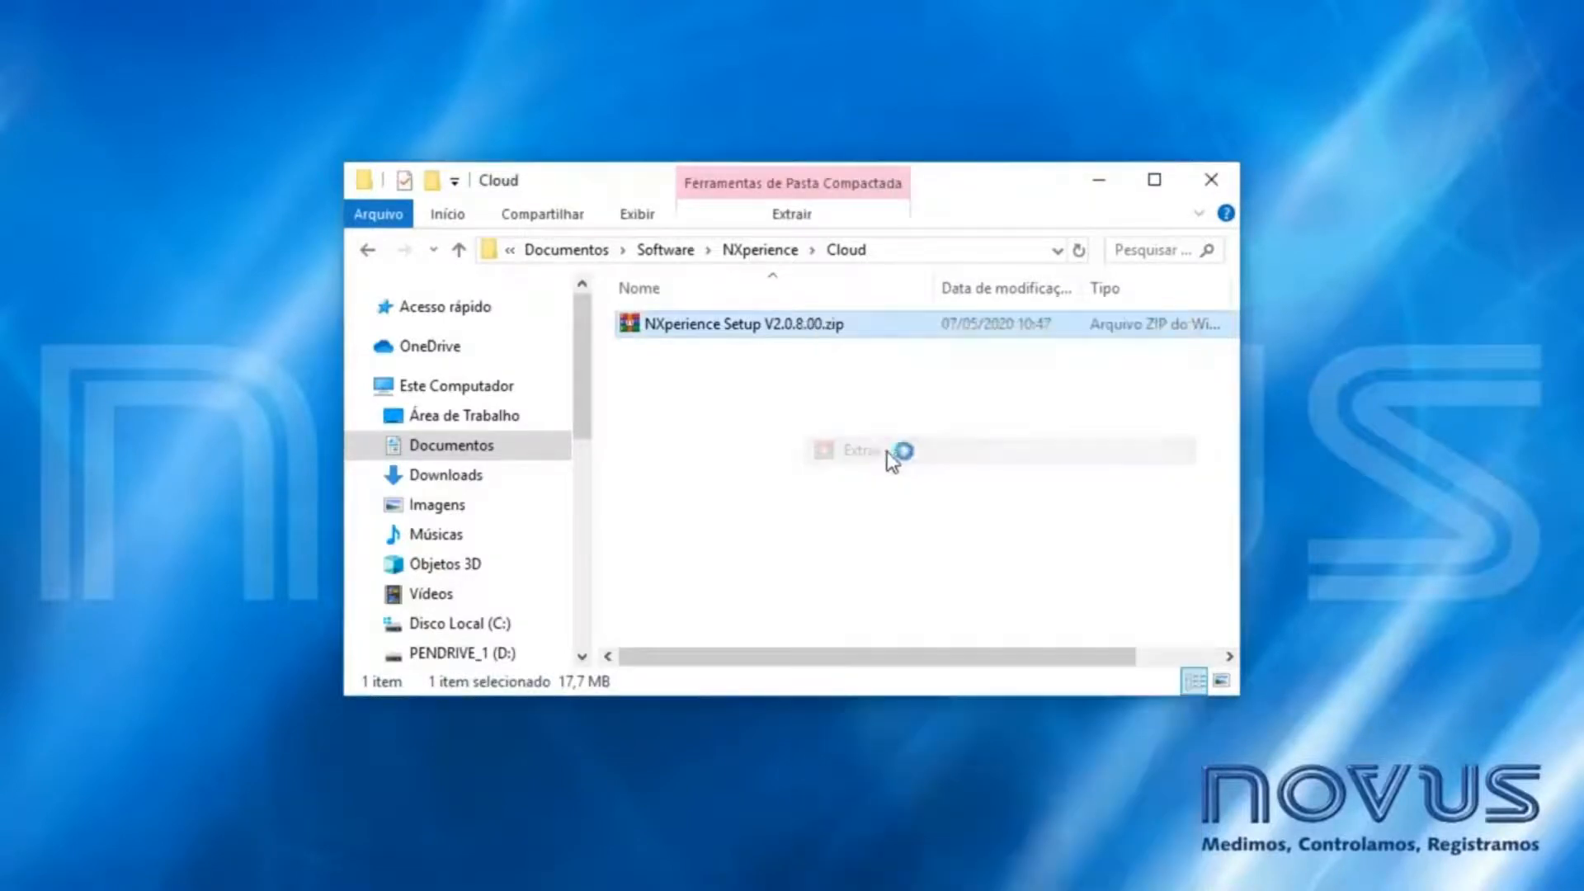
left_click(736, 355)
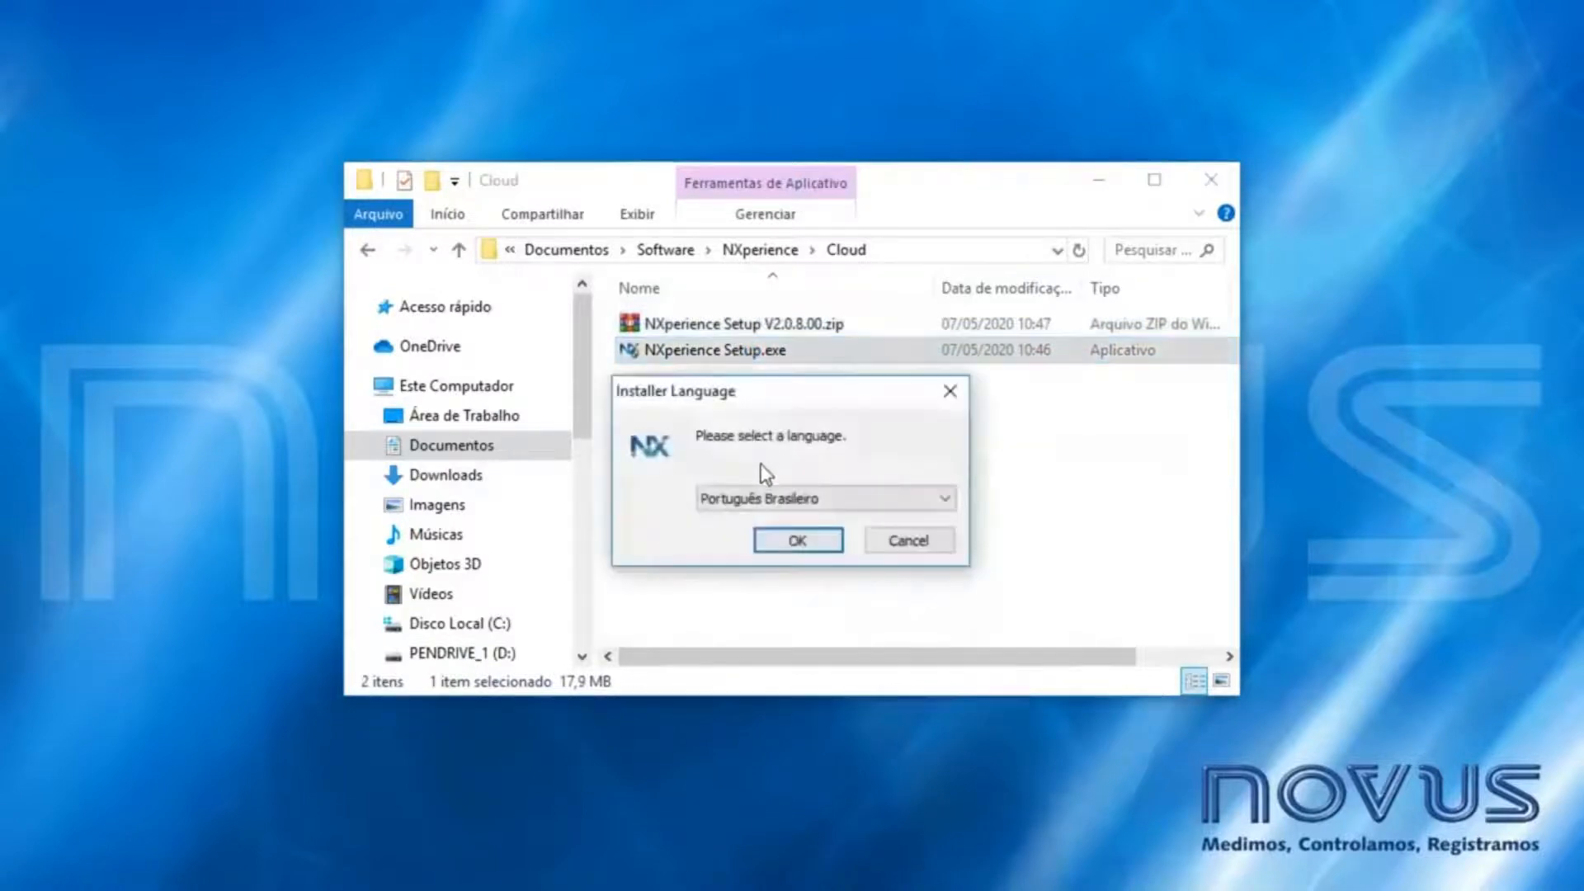
- Install NXperience 2.0.8.00 in English with default components and location
left_click(759, 498)
left_click(720, 521)
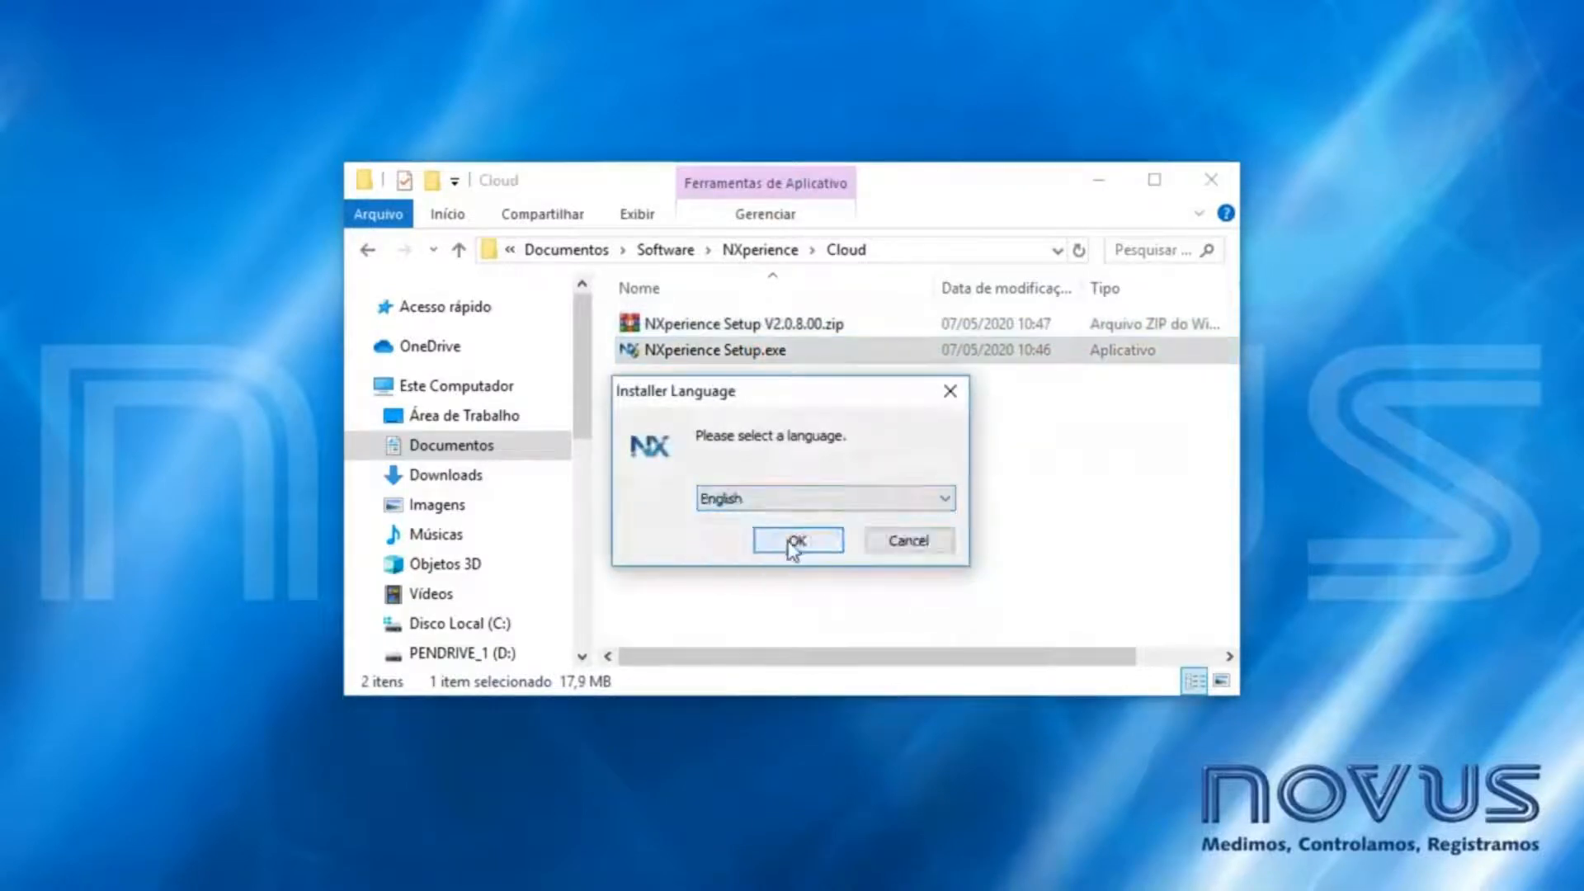
left_click(799, 539)
left_click(920, 684)
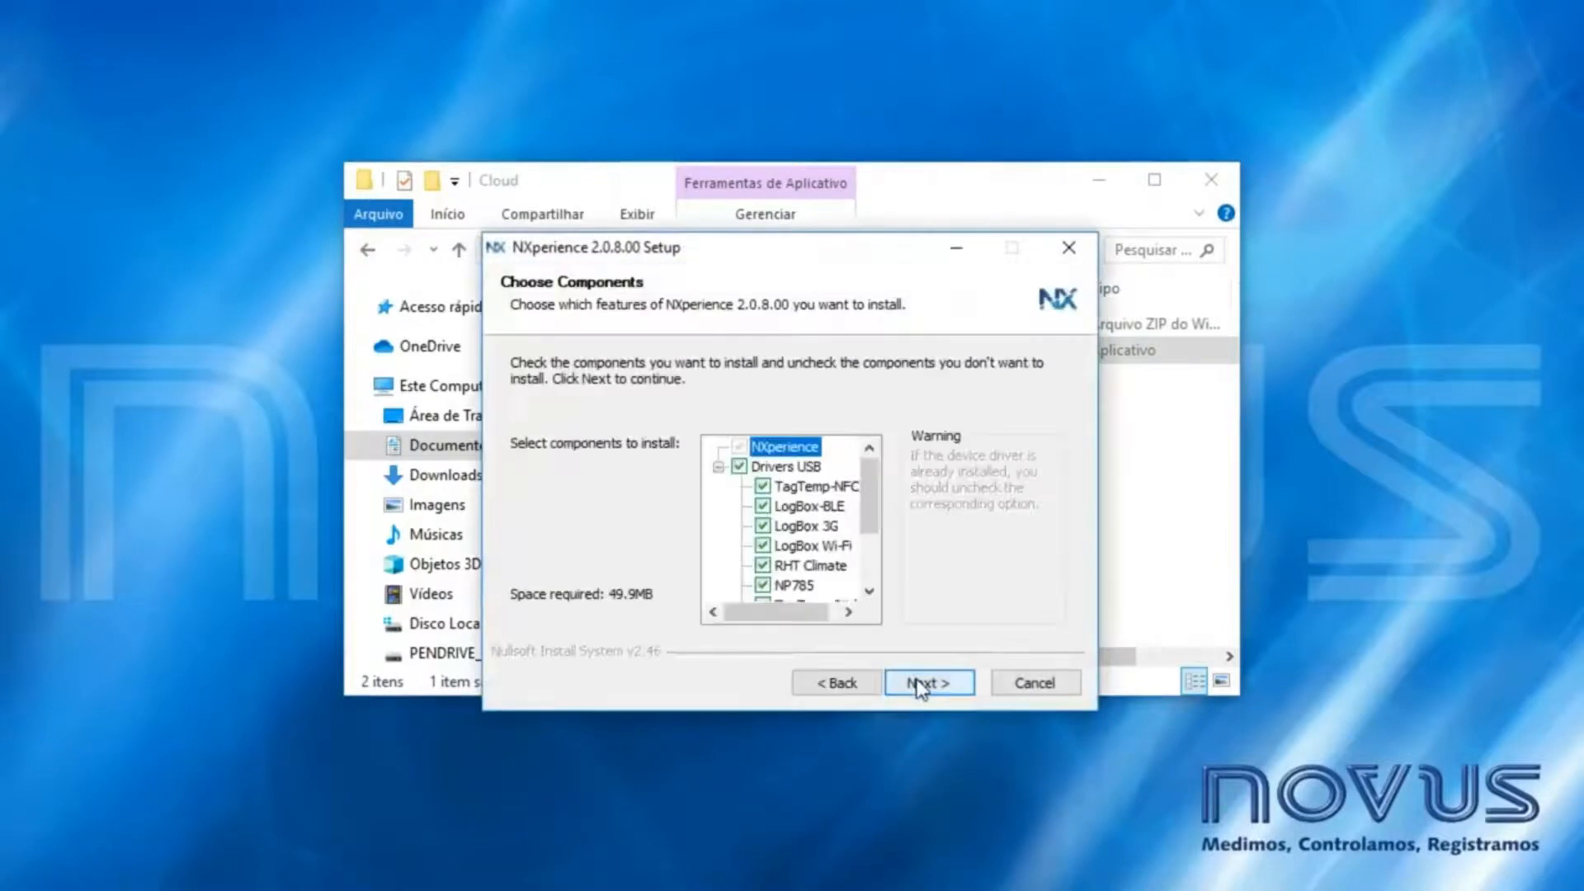
left_click(921, 684)
left_click(921, 684)
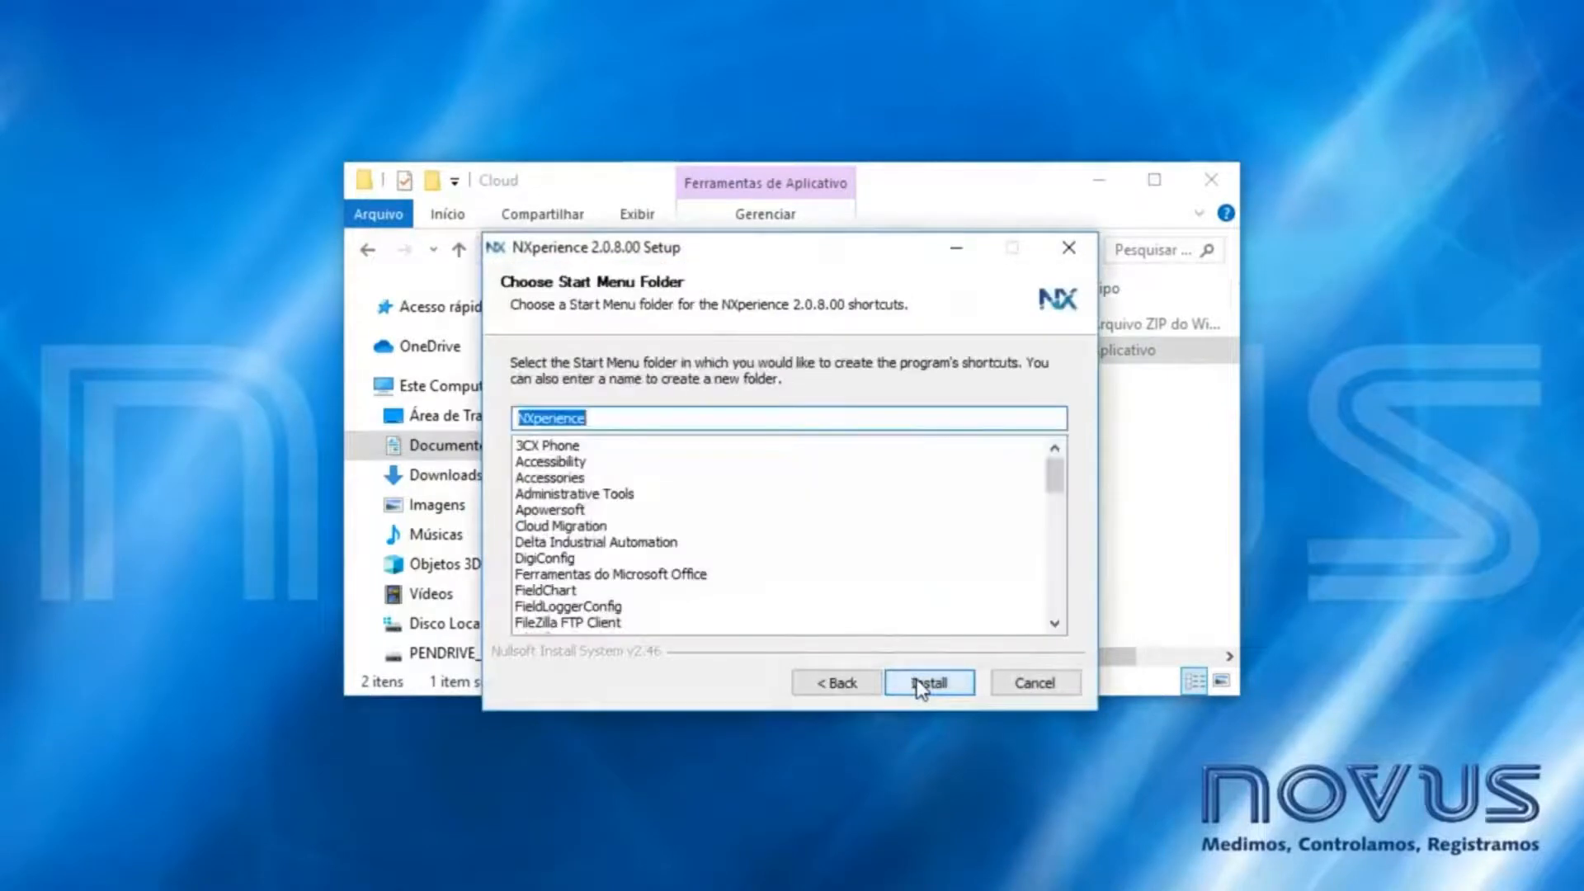
left_click(921, 684)
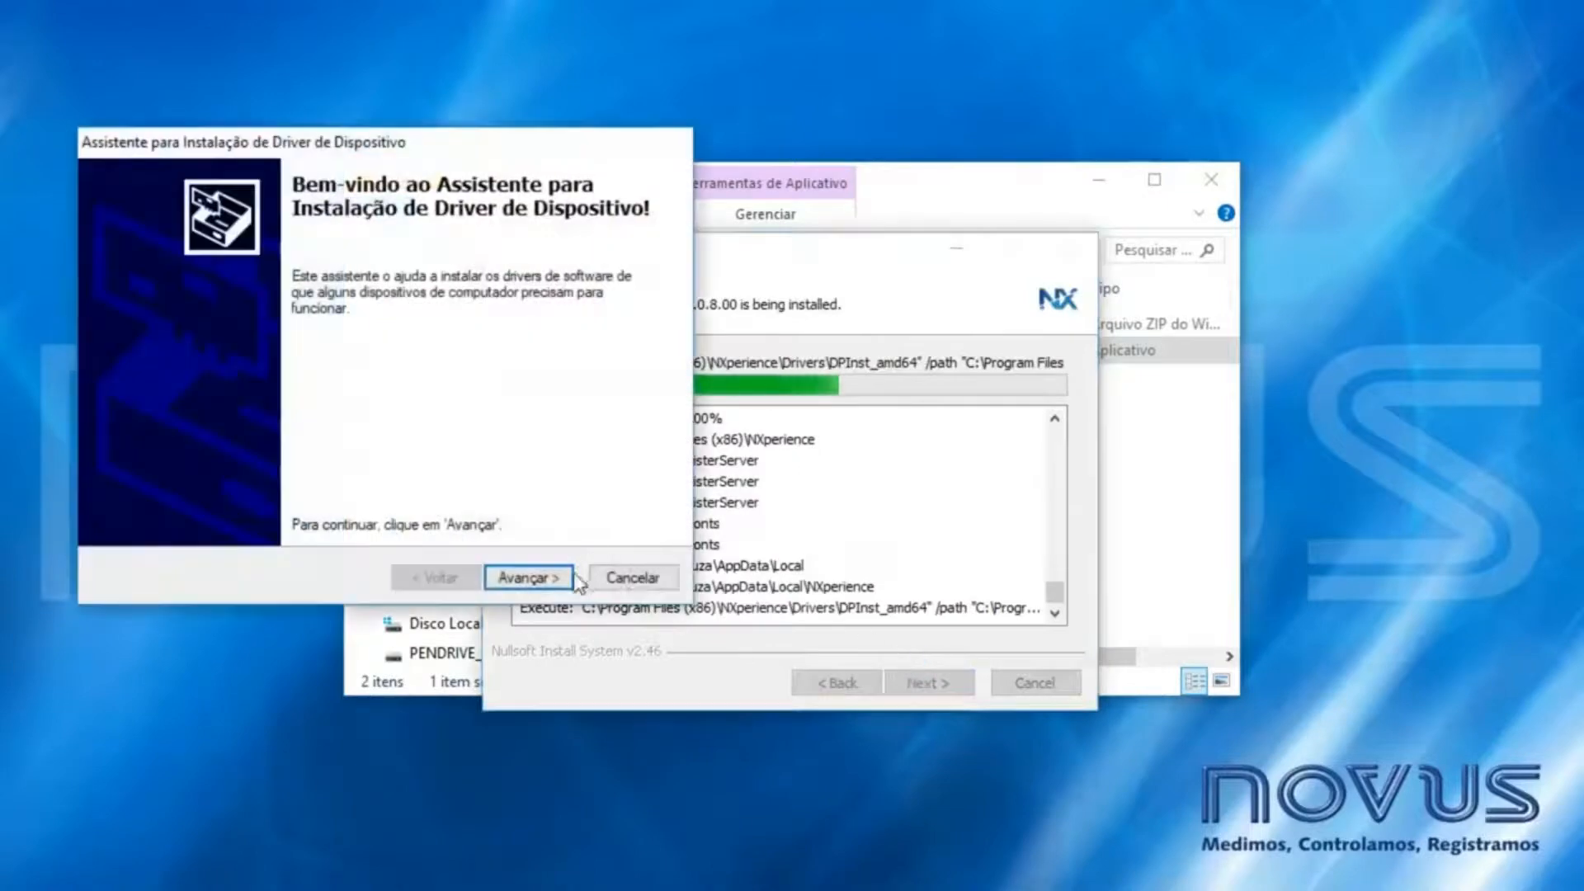
- Install all the USB device drivers, then finish setup and launch NXperience
left_click(571, 579)
left_click(573, 580)
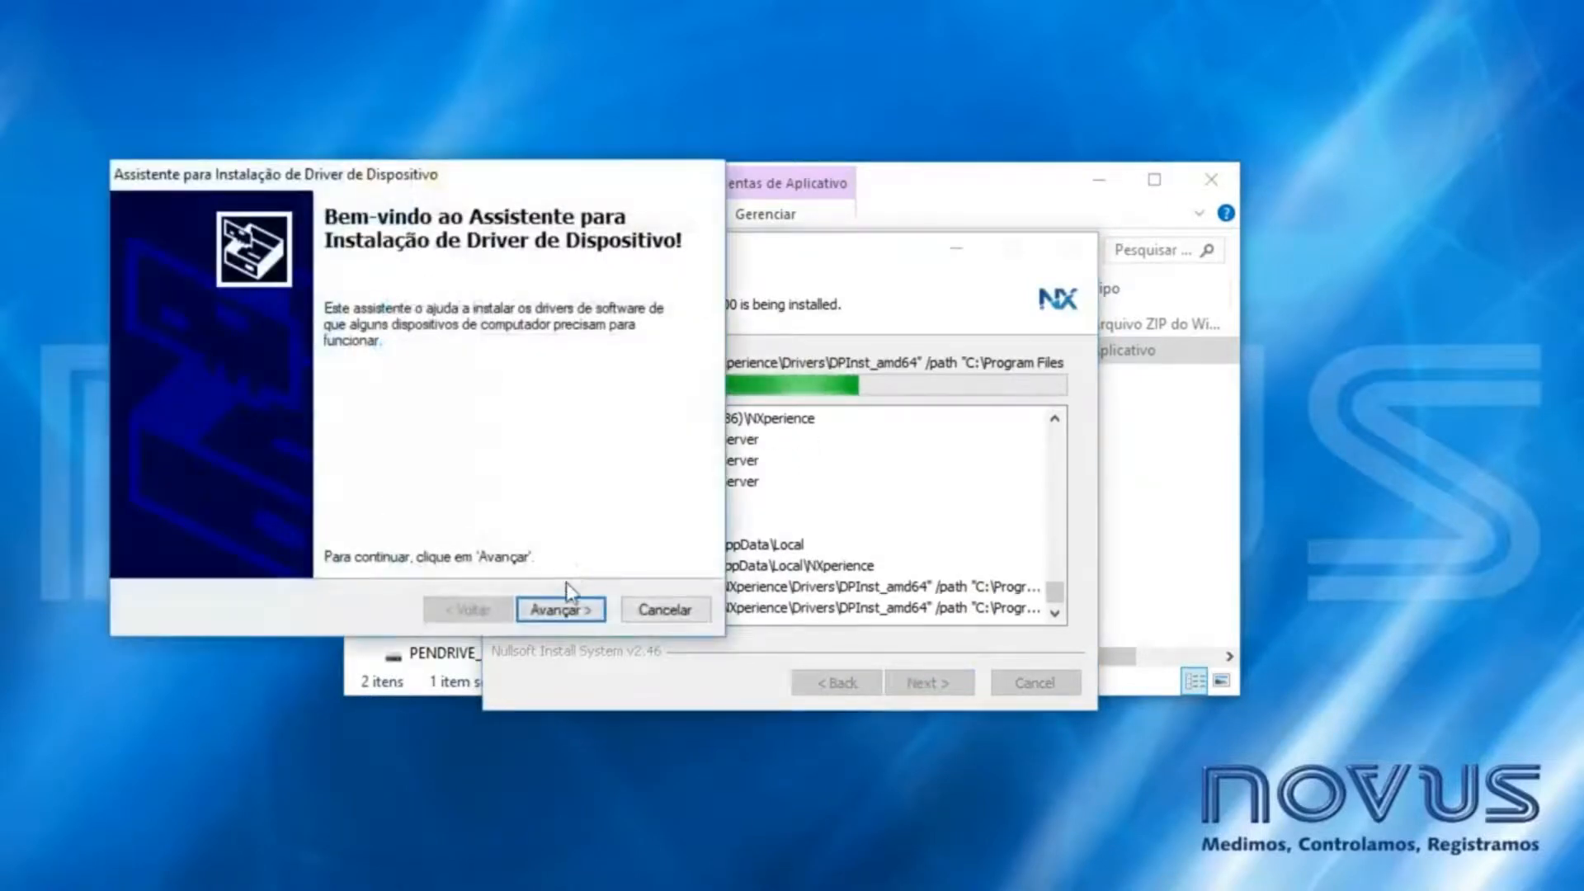
left_click(575, 611)
left_click(575, 610)
left_click(582, 637)
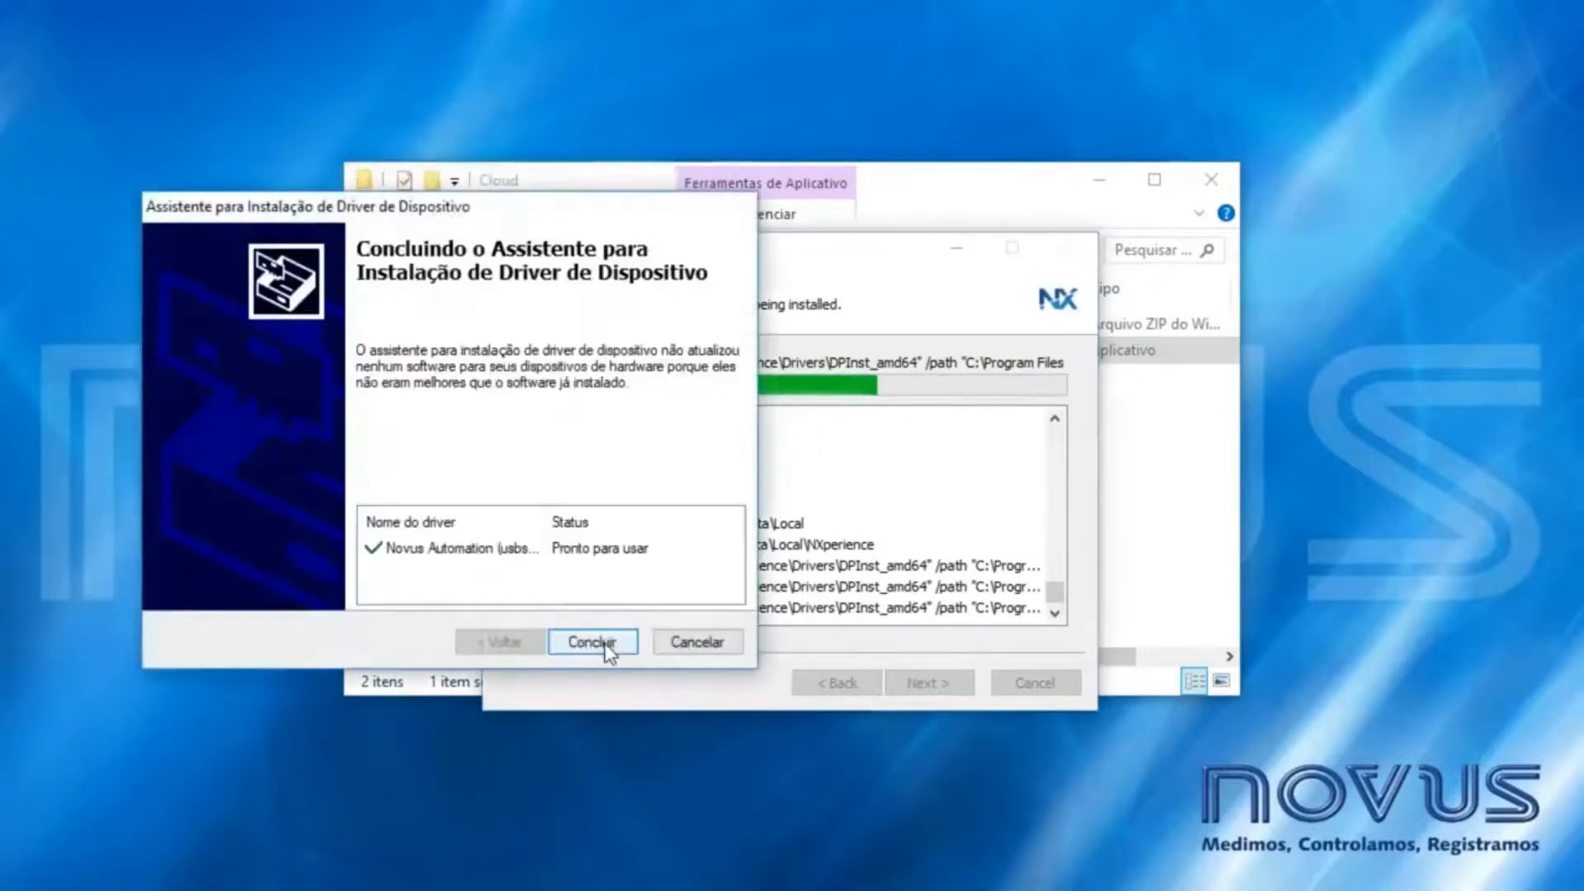
left_click(600, 643)
left_click(642, 672)
left_click(645, 677)
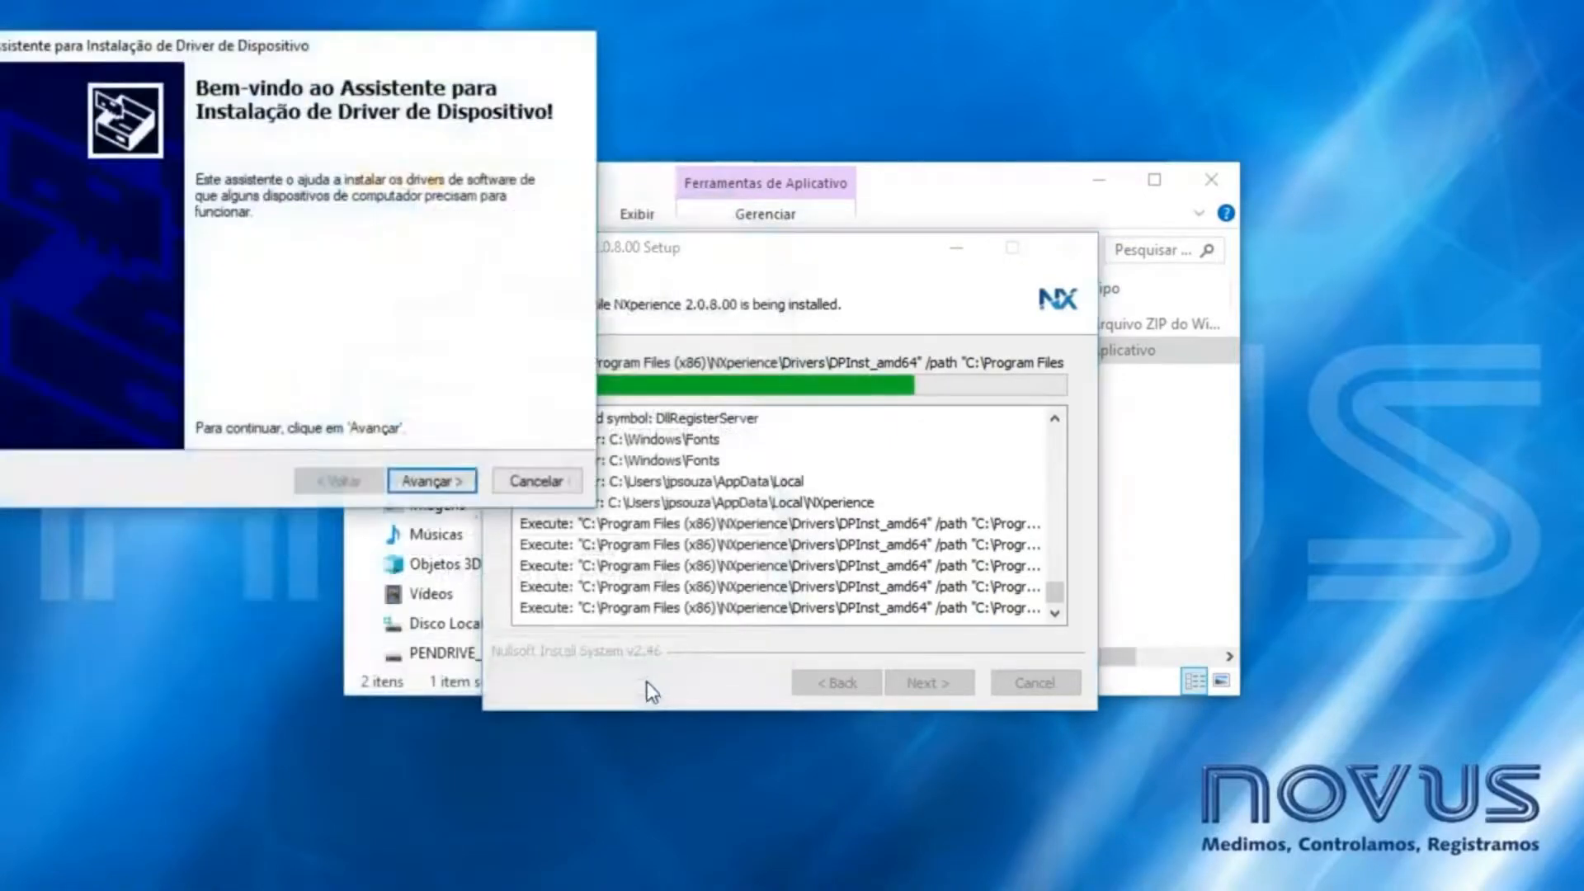
left_click(431, 481)
left_click(446, 482)
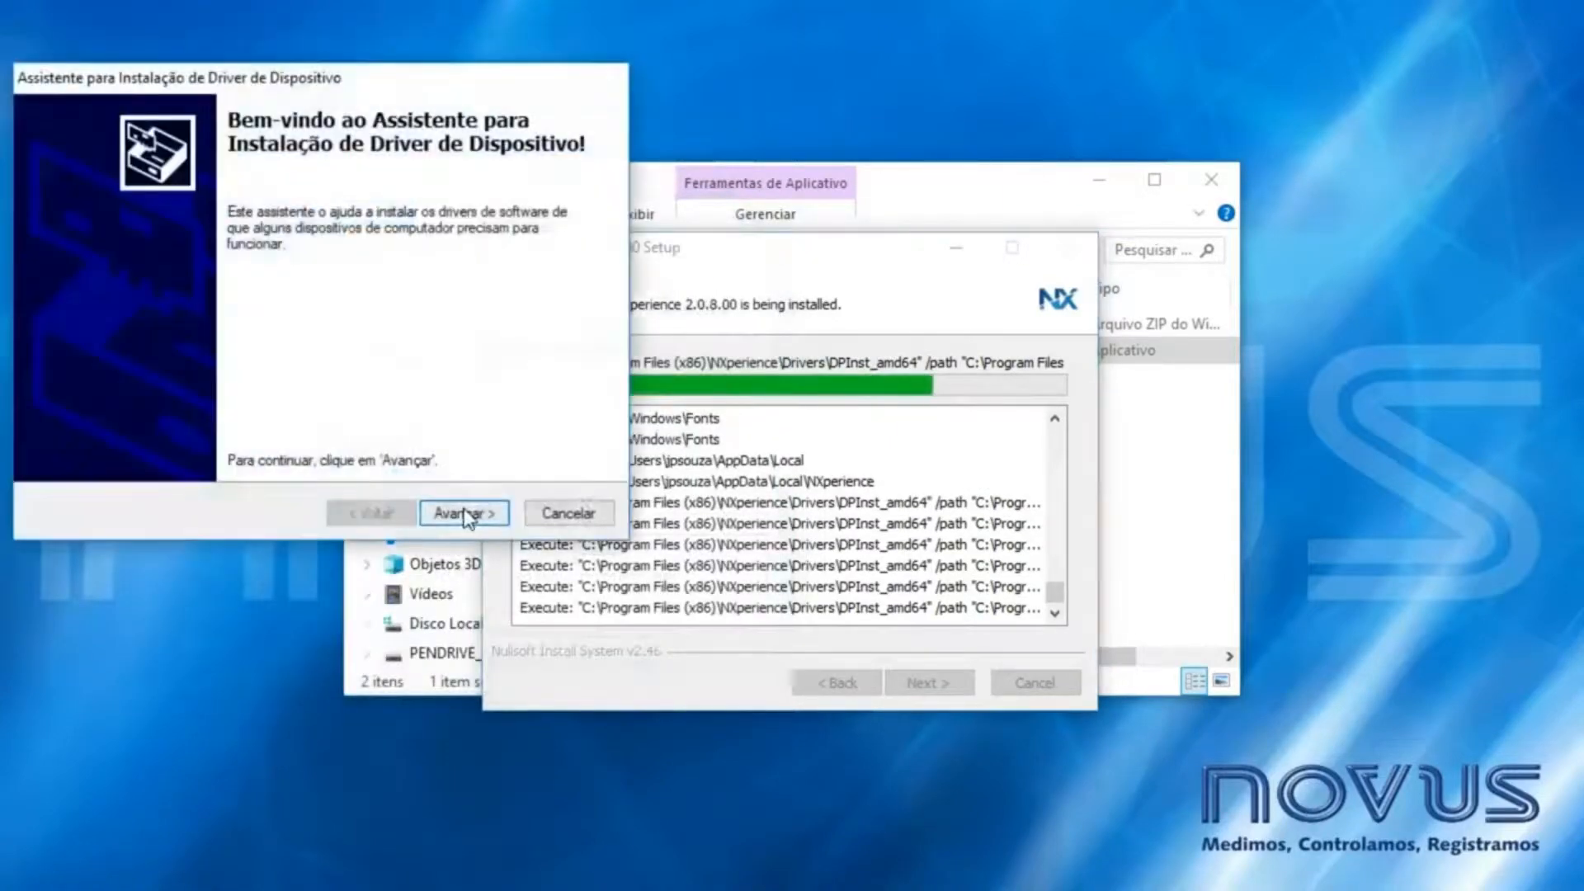
left_click(462, 511)
left_click(472, 516)
left_click(496, 549)
left_click(497, 551)
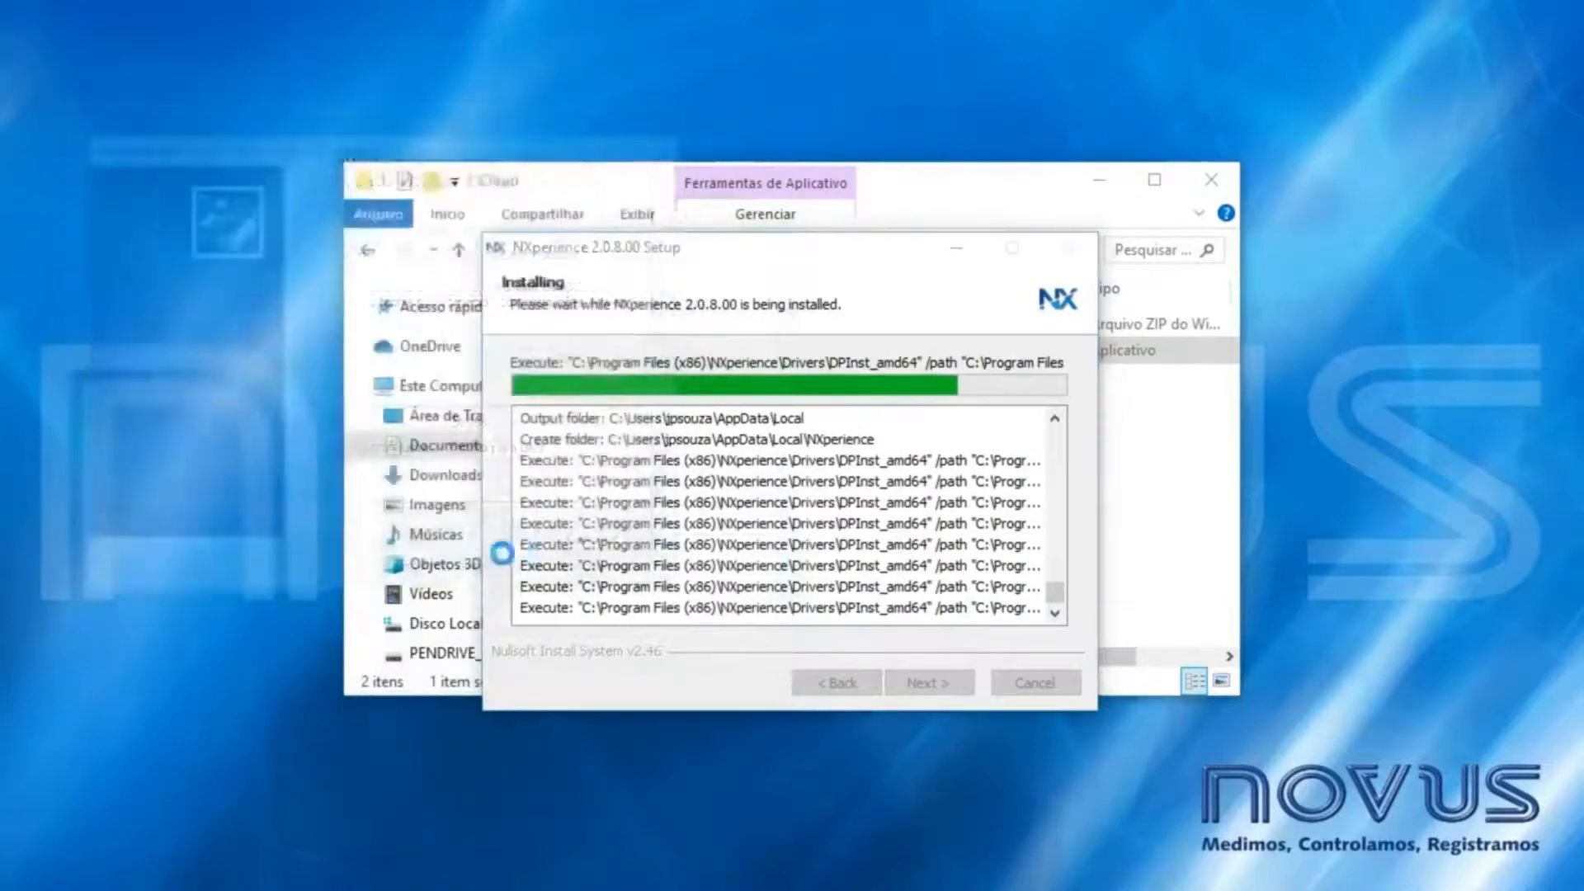
left_click(524, 579)
left_click(528, 579)
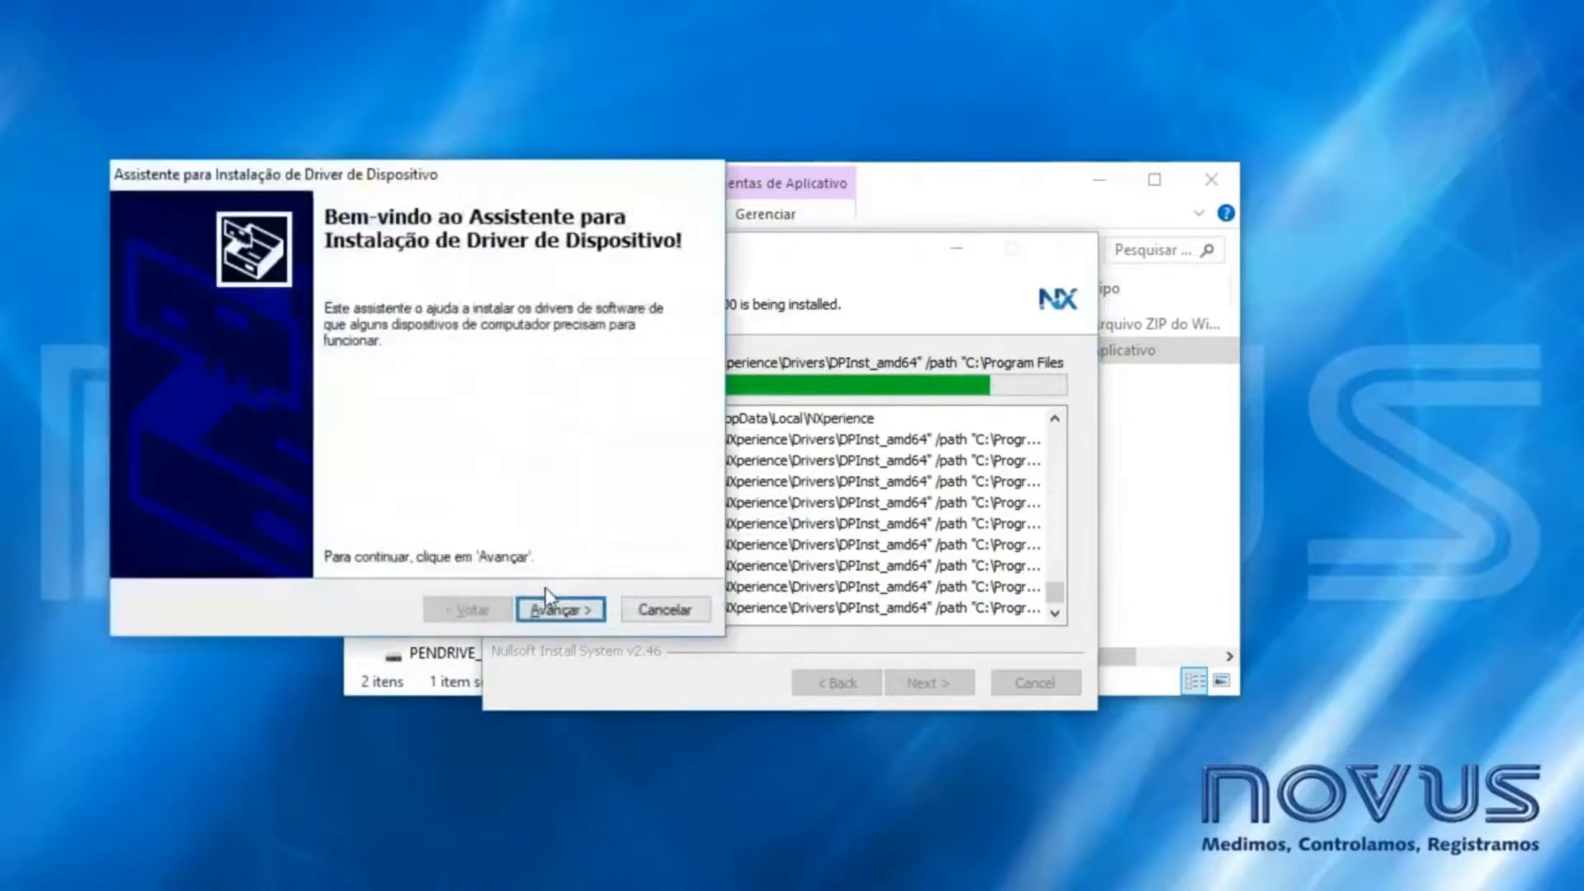
left_click(567, 610)
left_click(571, 613)
left_click(592, 640)
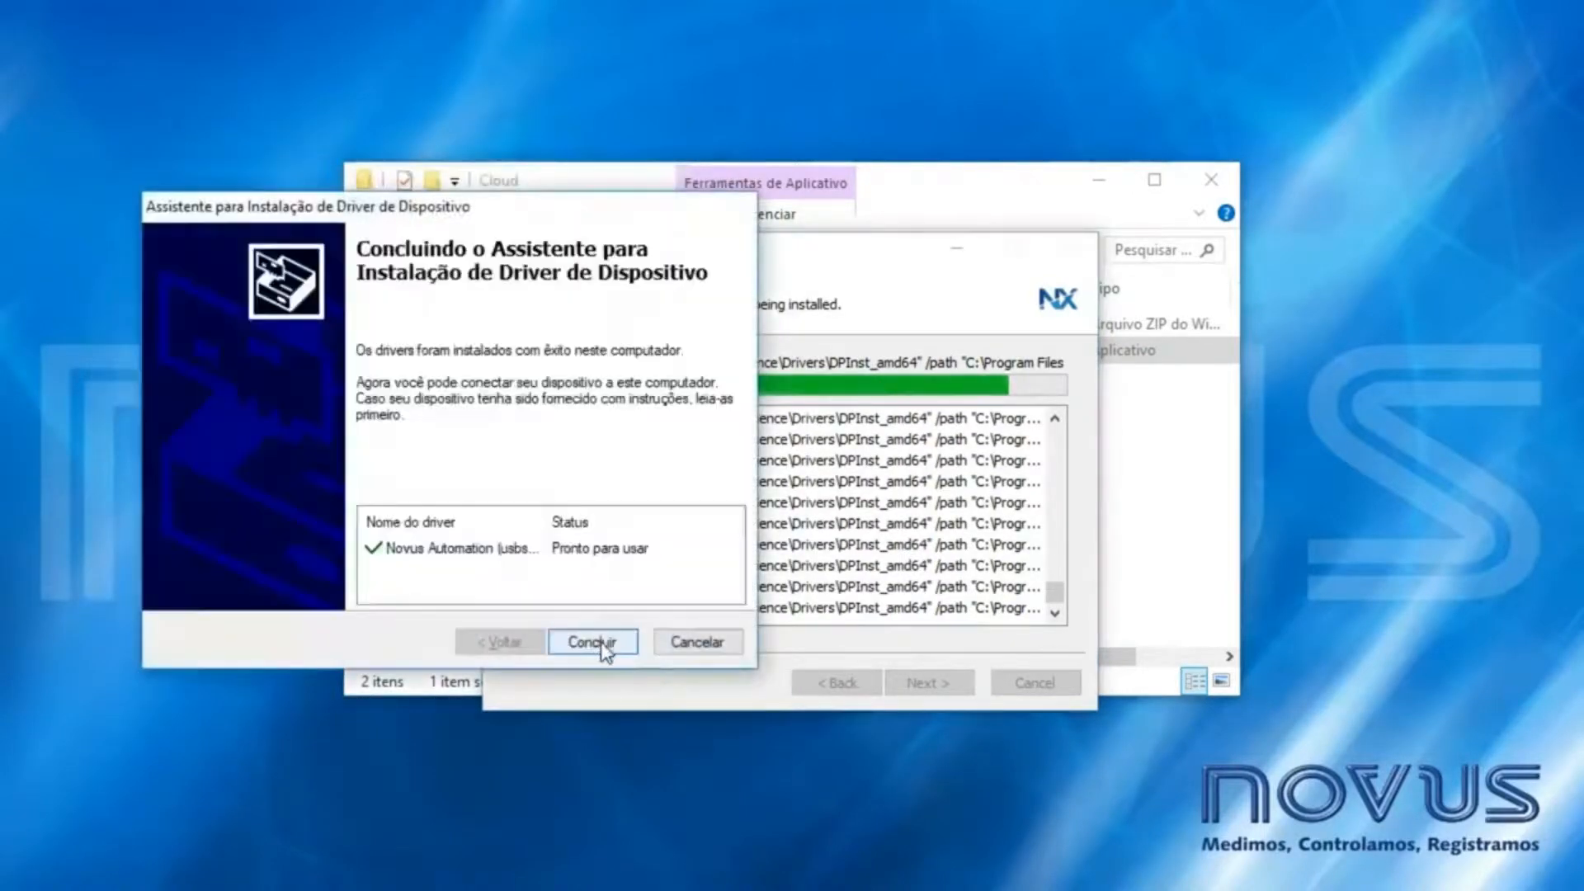
left_click(607, 649)
left_click(622, 672)
left_click(627, 675)
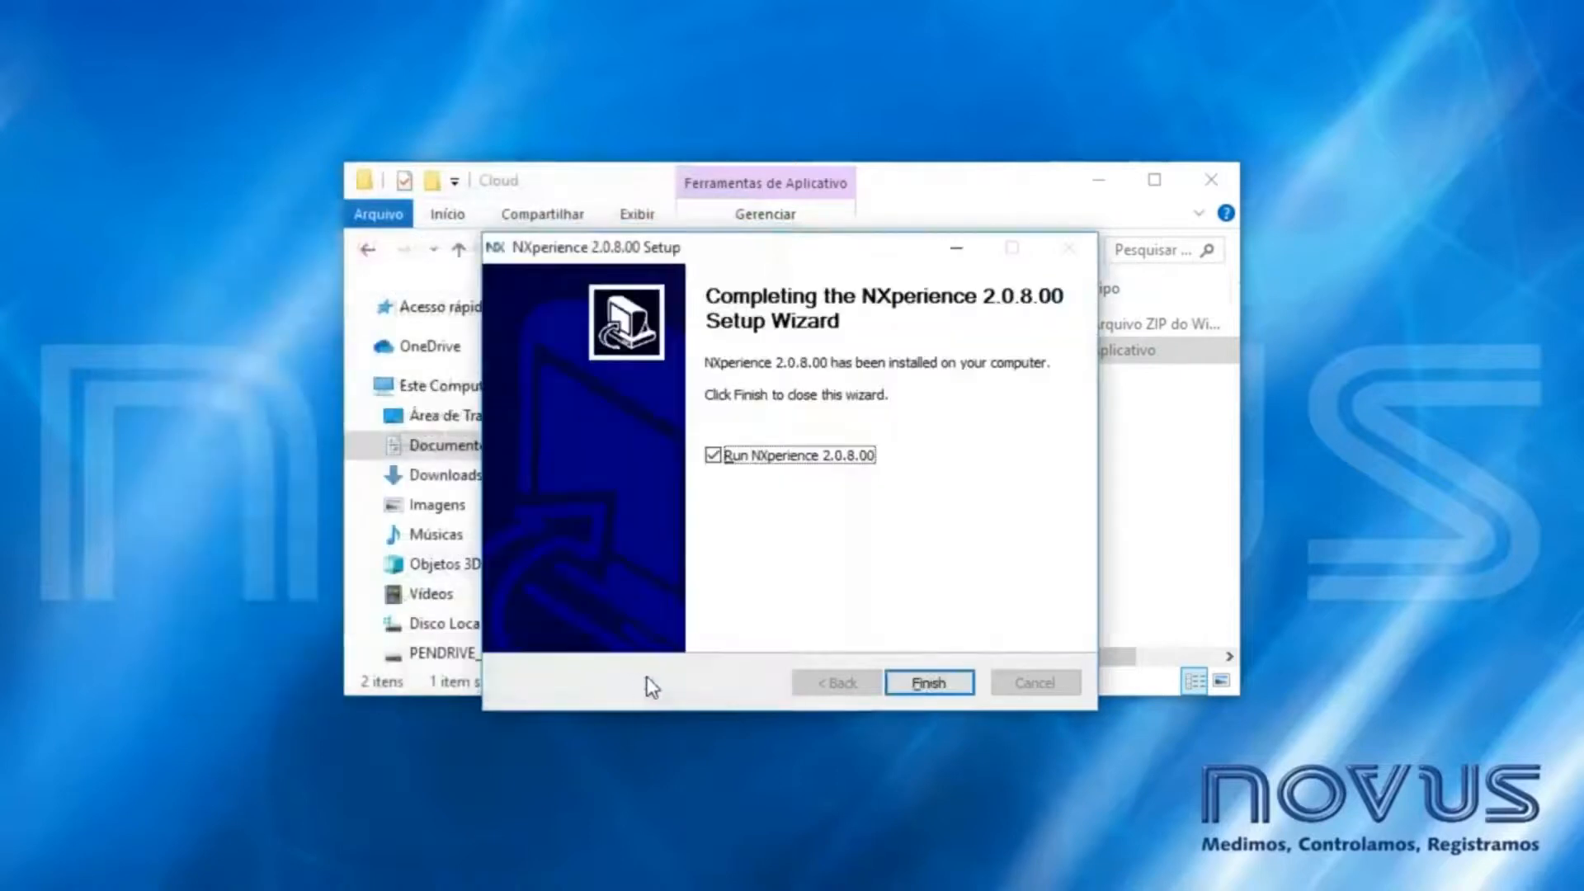
left_click(929, 683)
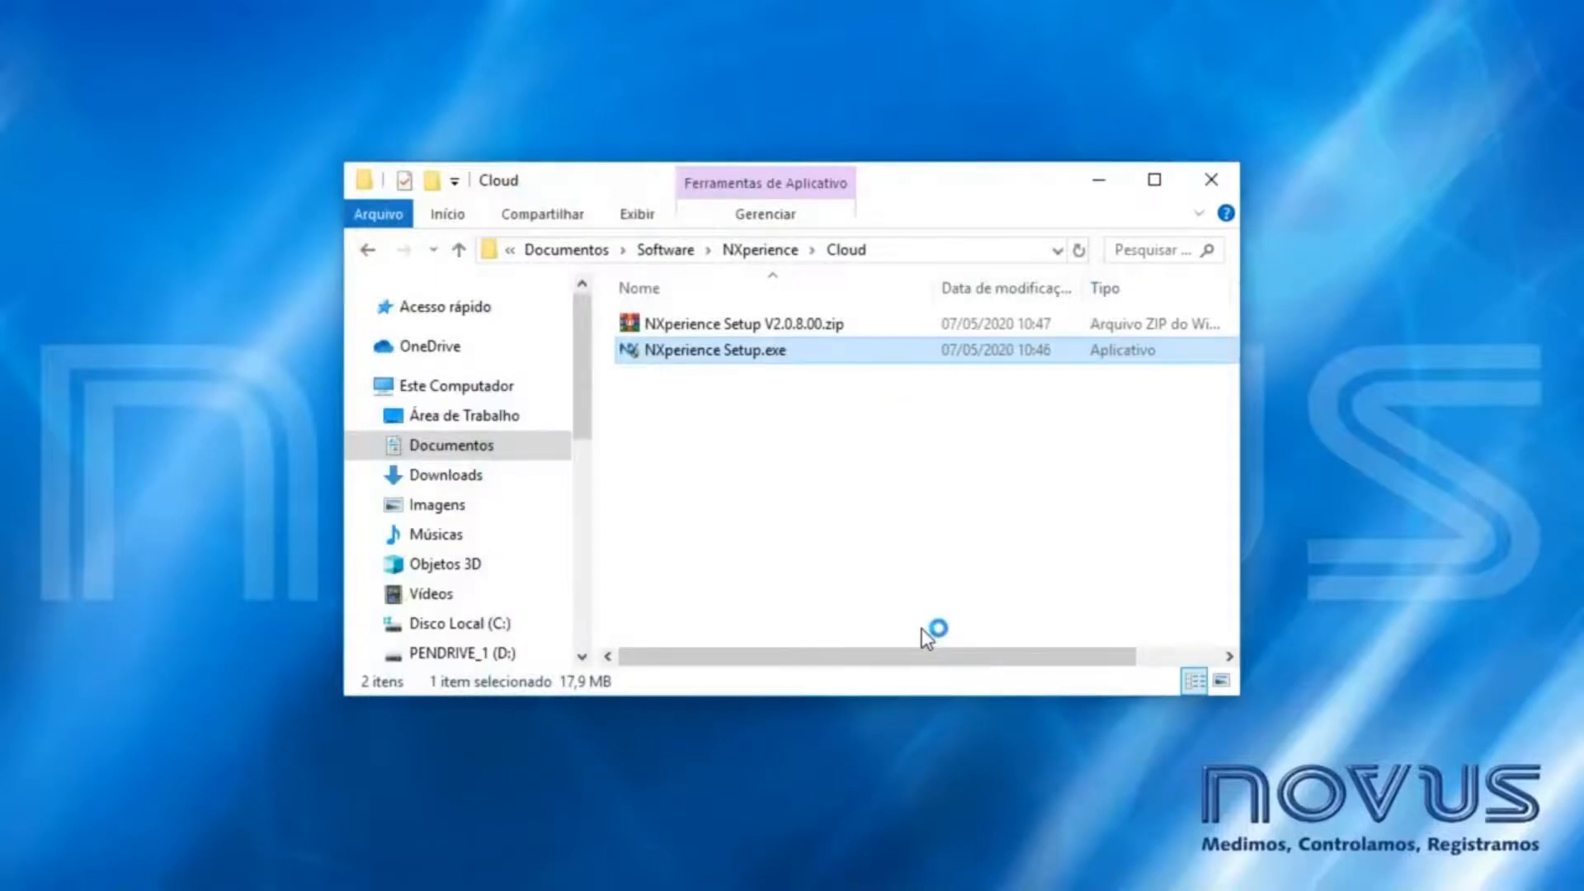
- Show diagnostics Communication details for LogBox-WiFi (COM19), connected at IP 192.168.0.26
left_click_drag(870, 220, 870, 176)
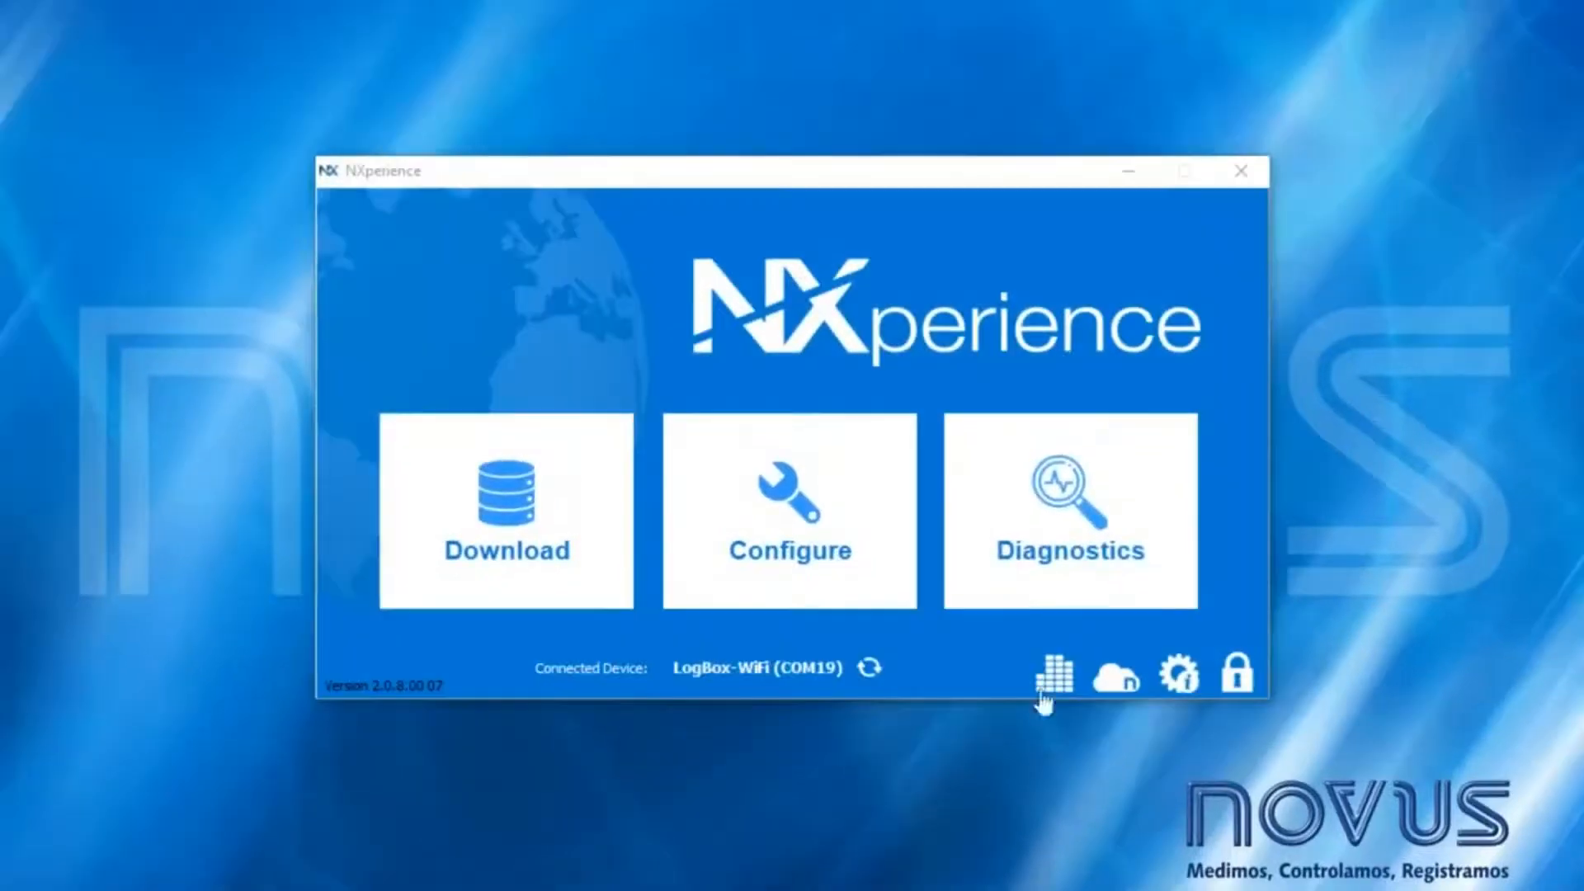
left_click(1051, 557)
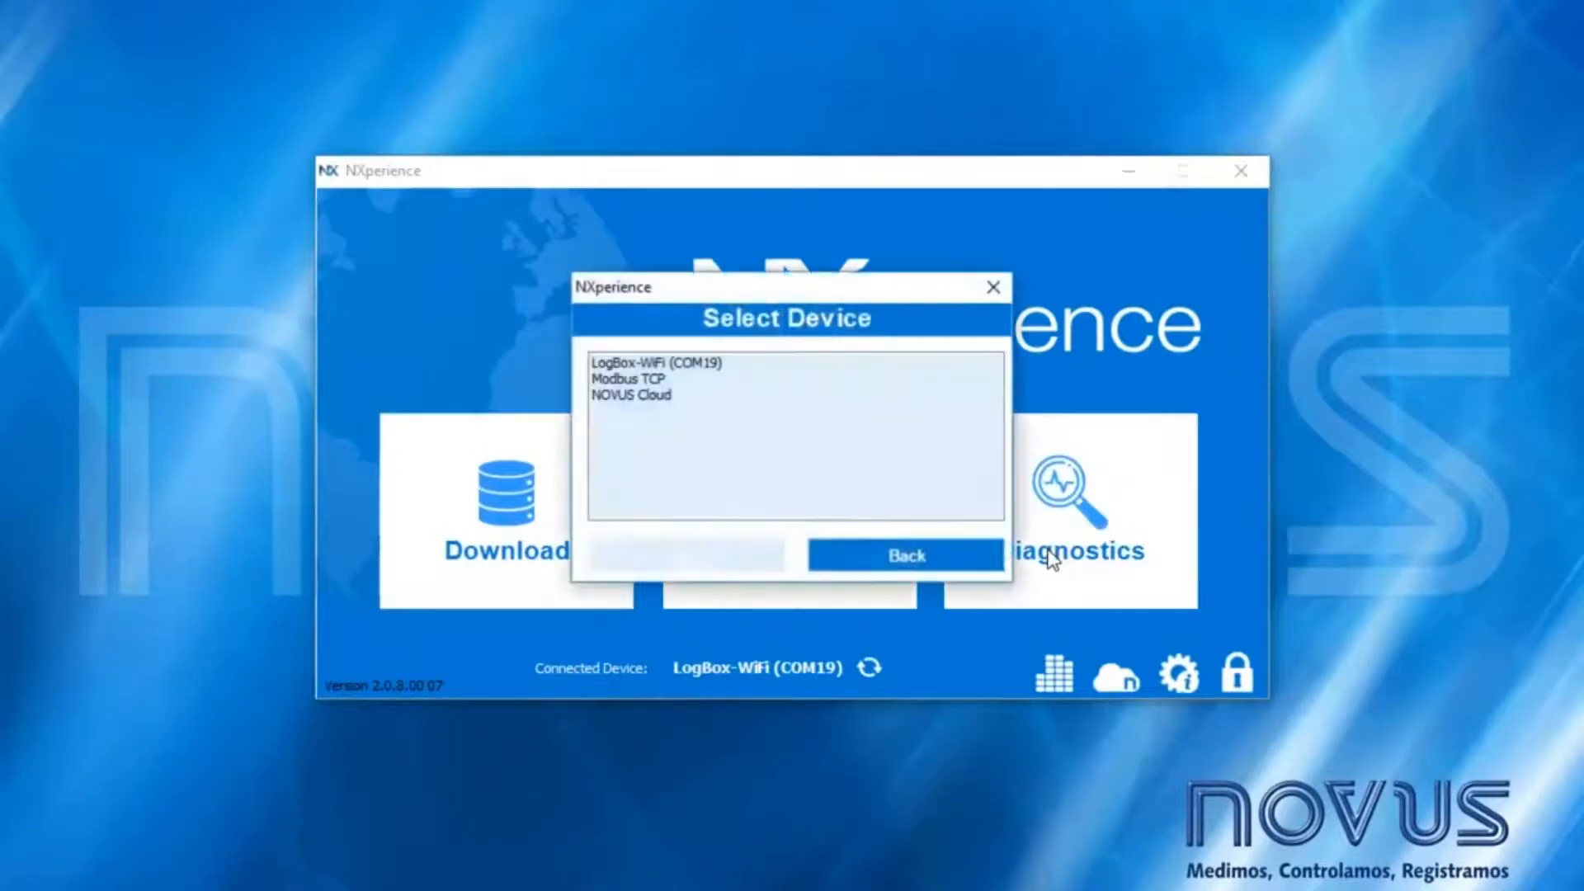
double_click(728, 365)
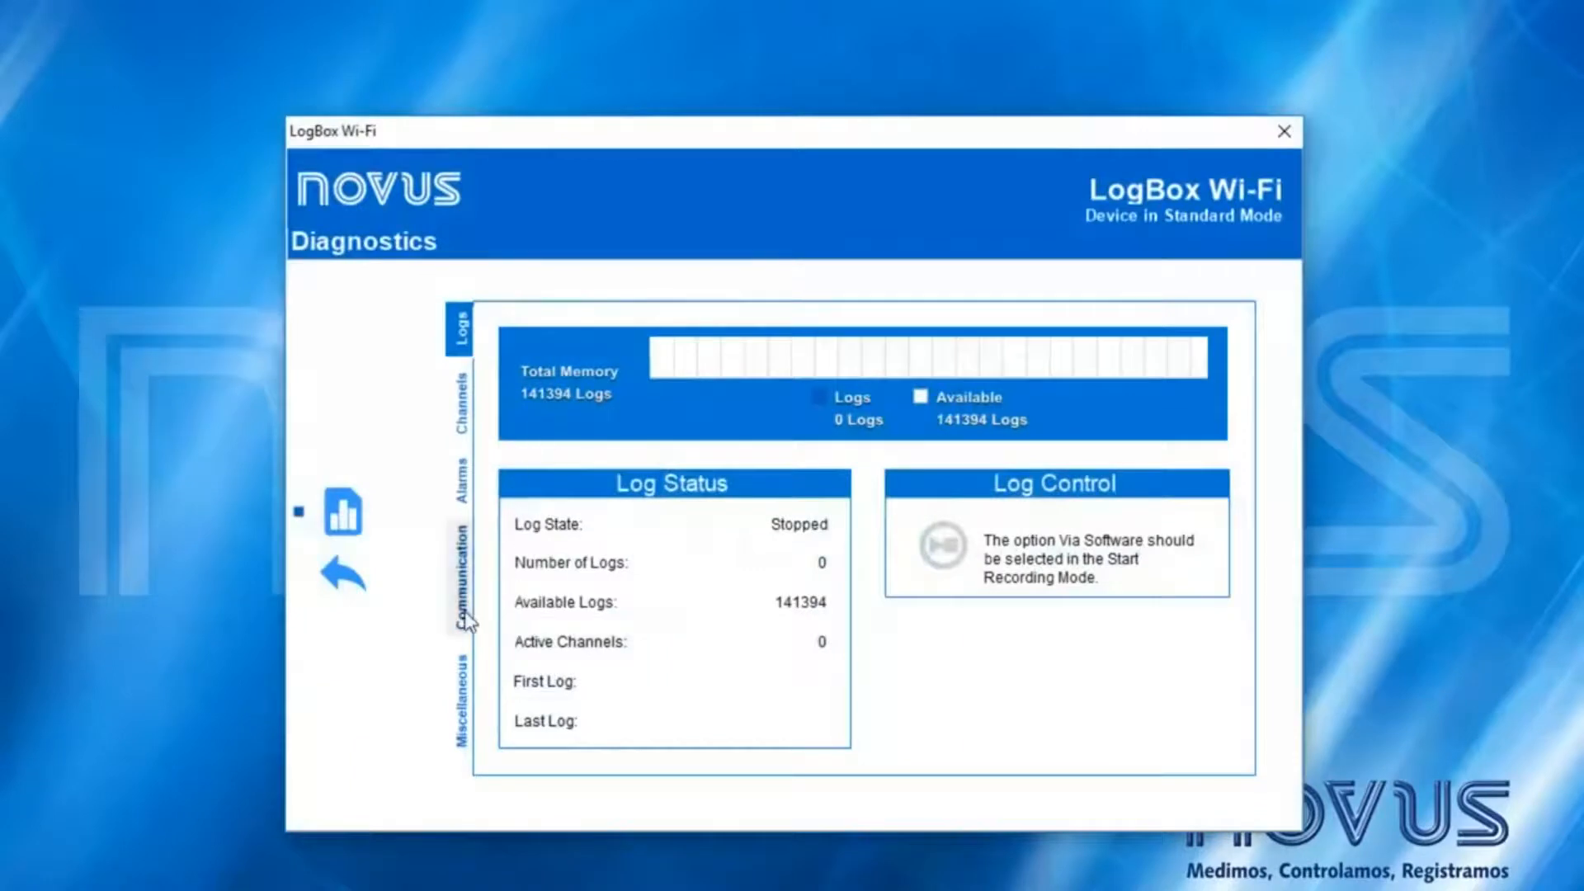
left_click(464, 615)
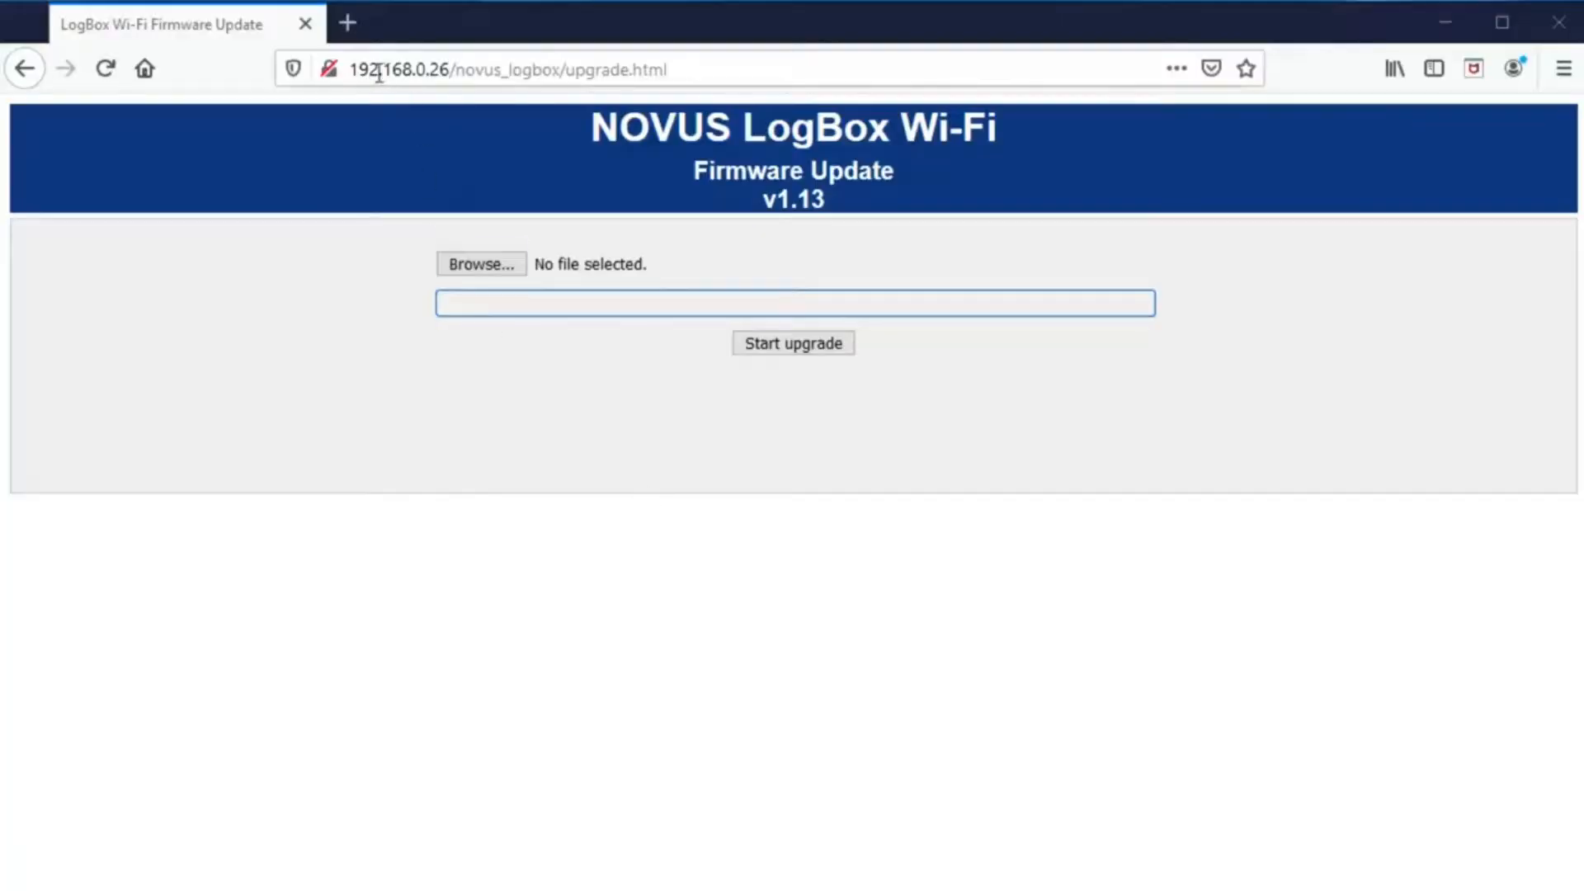
left_click(355, 74)
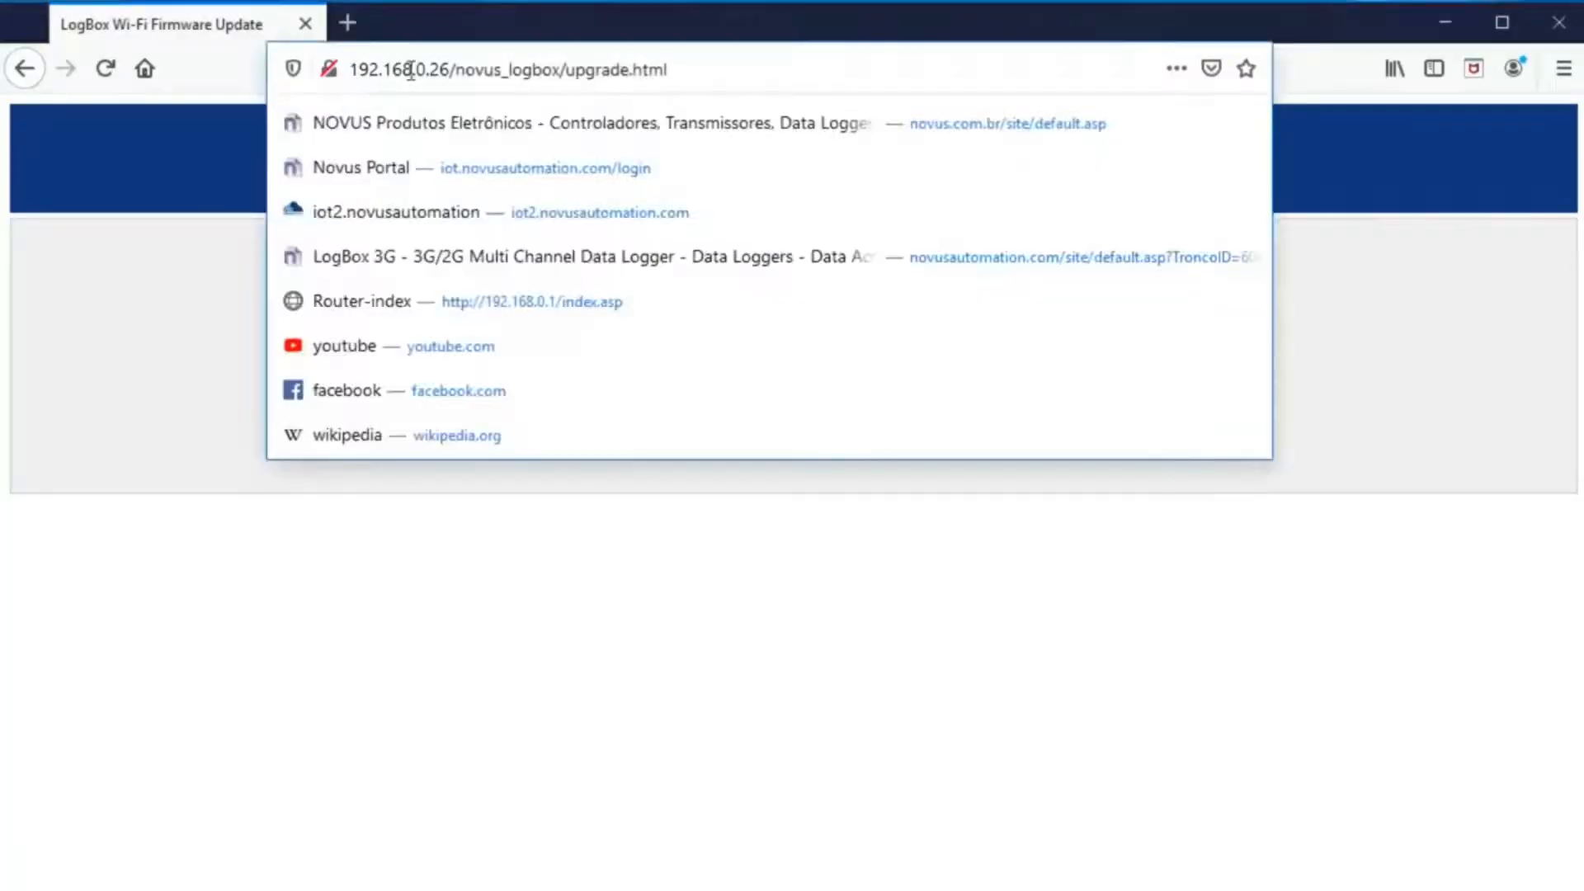
- Load the firmware update page at 192.168.0.26/novus_logbox/upgrade.html
left_click_drag(445, 69, 334, 71)
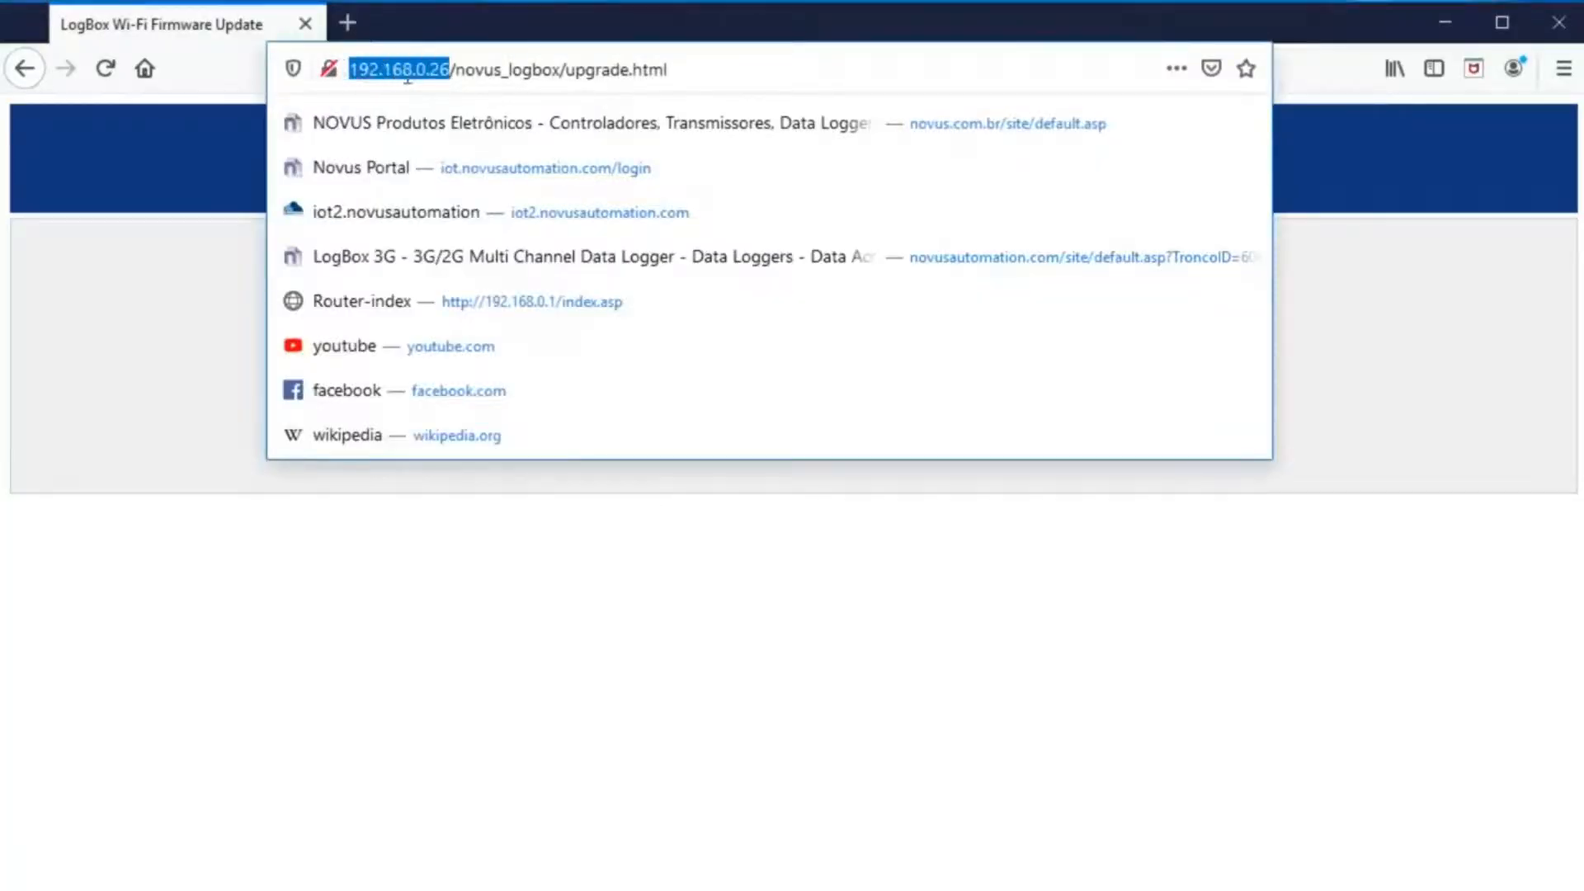
left_click(454, 72)
left_click_drag(472, 73, 698, 69)
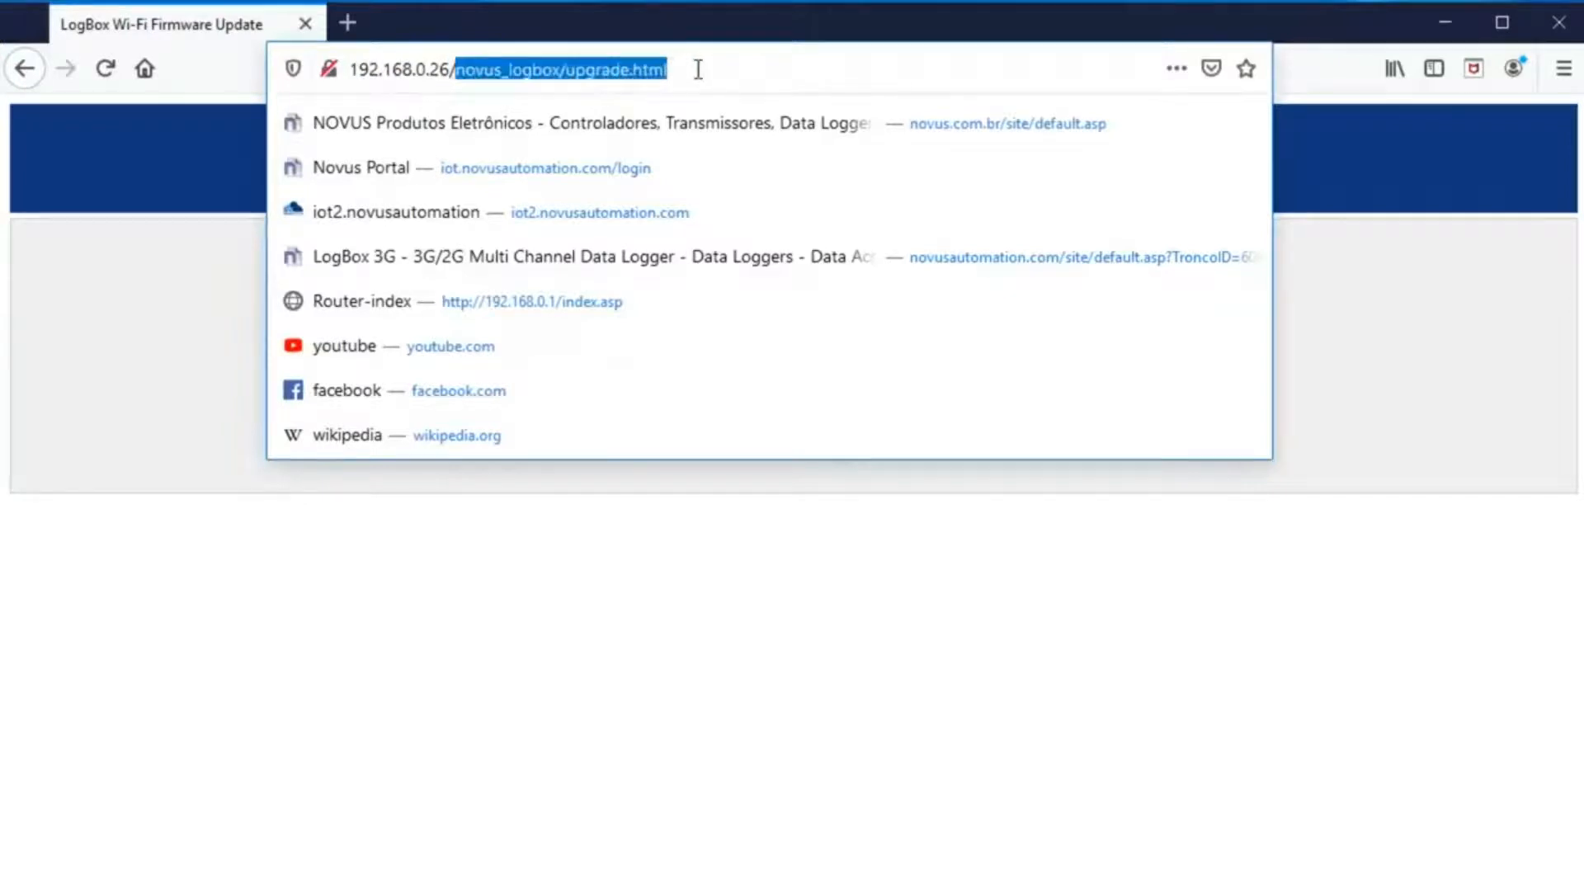
left_click(698, 69)
left_click(697, 591)
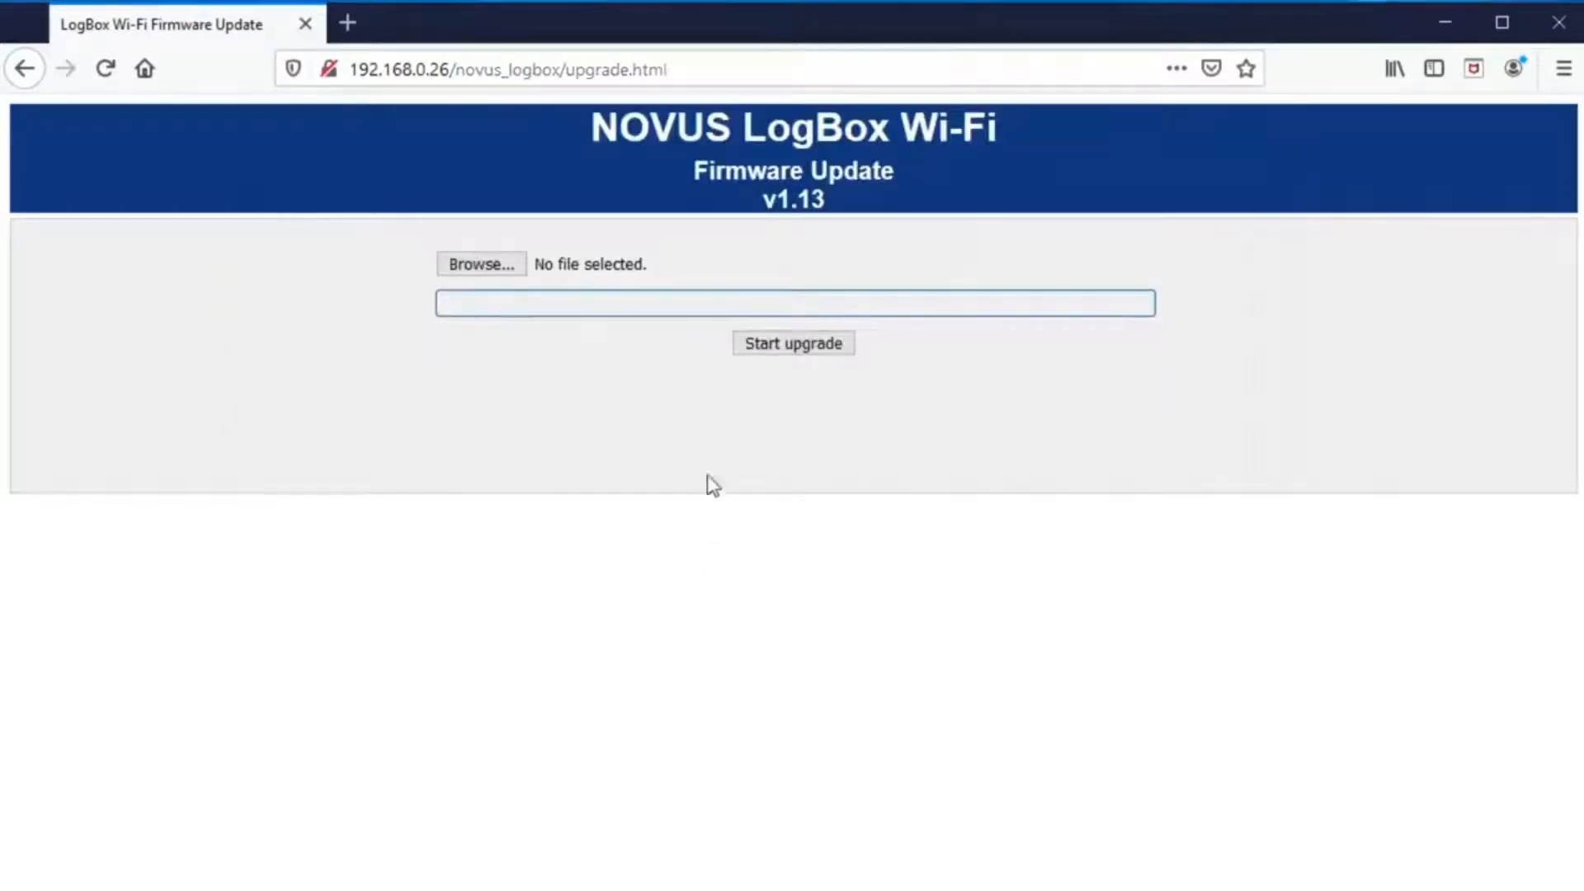
- Choose Logbox_Wifi_OTA_V1.15.fw from the LogBox firmware folder and start the upgrade
left_click(505, 272)
left_click(468, 62)
type("C:\\Users\\jpsouza\\Documents\\Firmware\\LogBox")
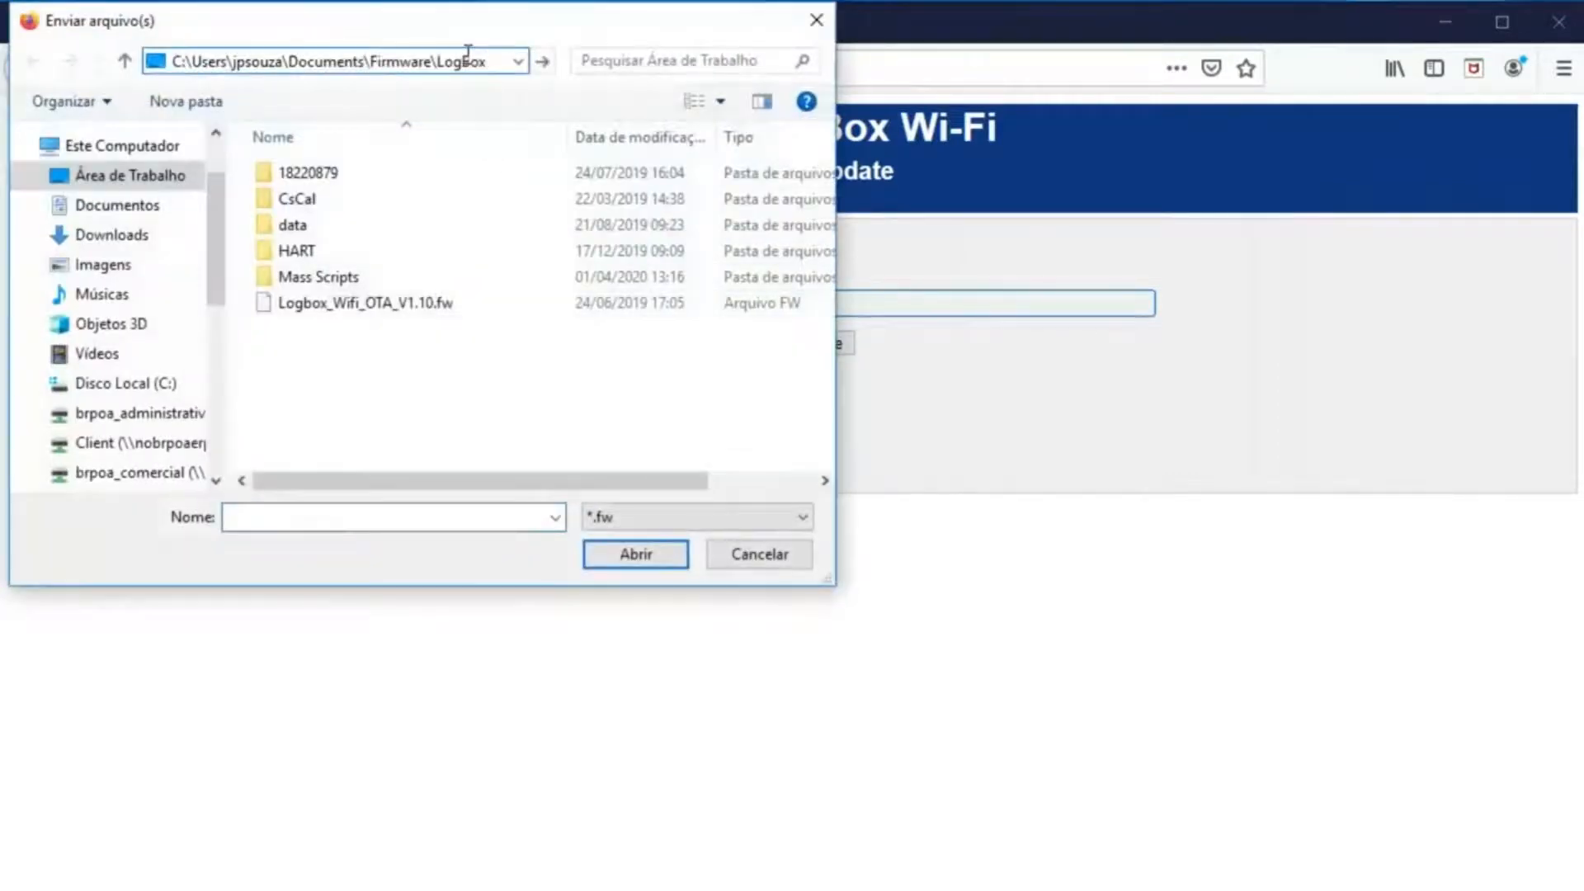
key("Return")
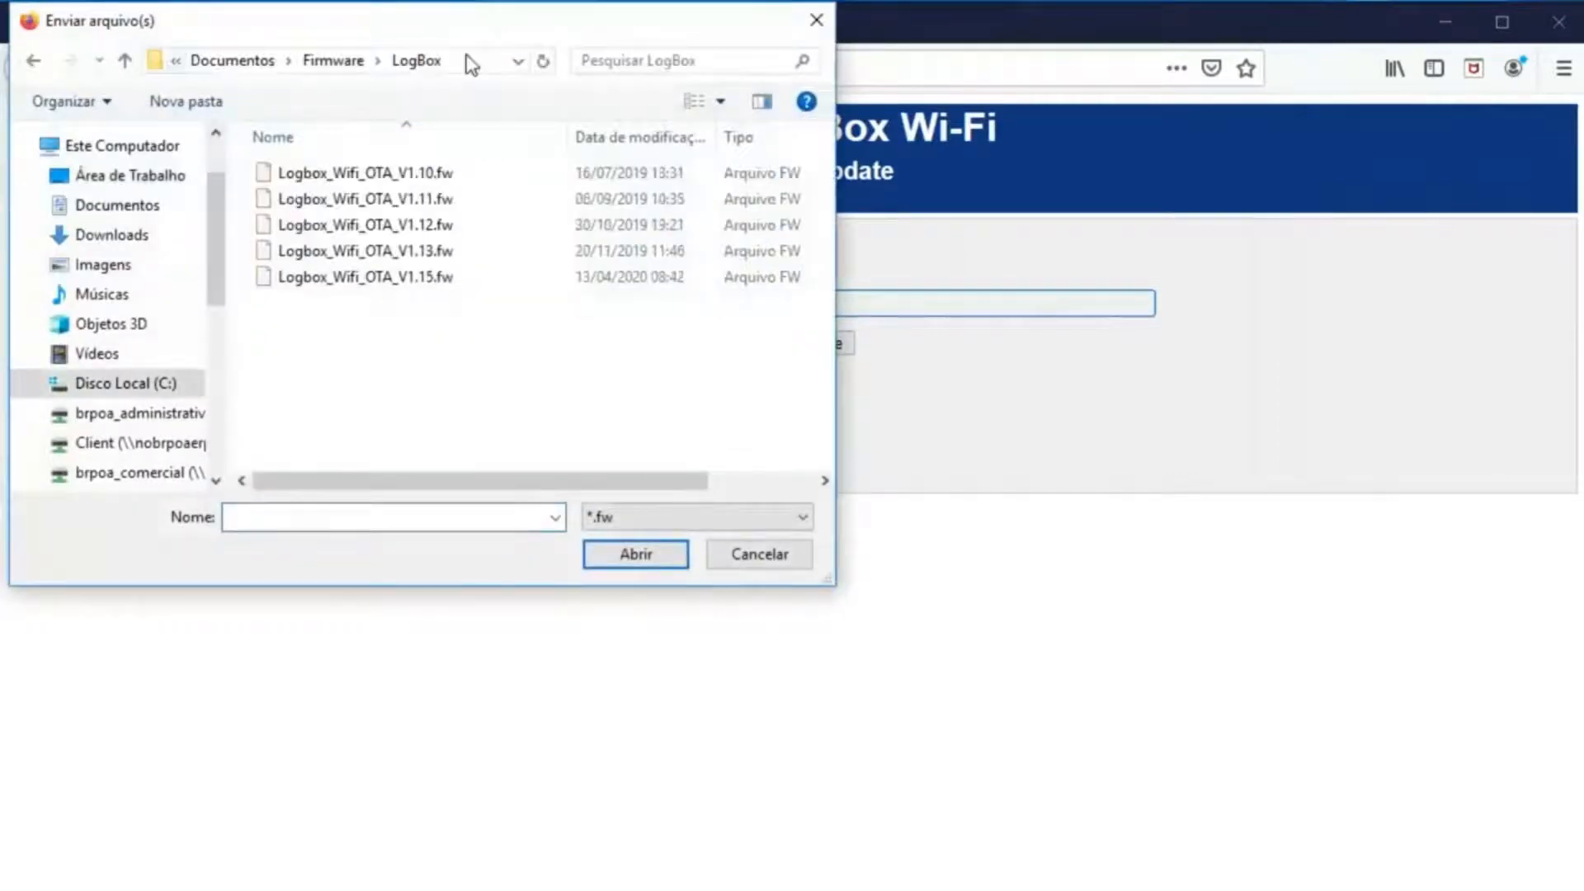
left_click(442, 279)
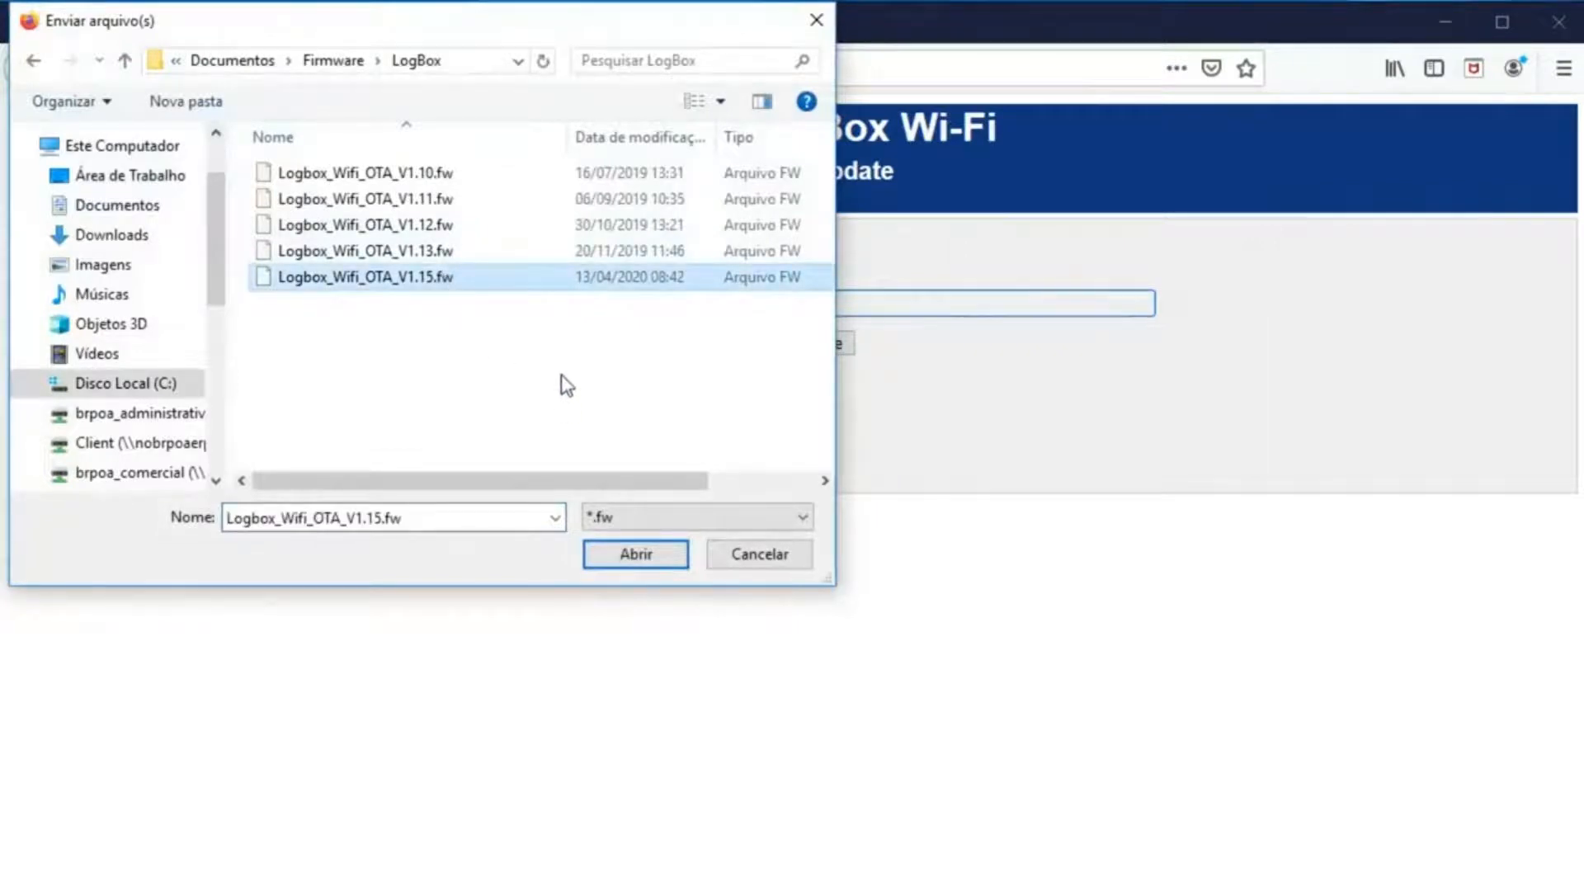
left_click(672, 555)
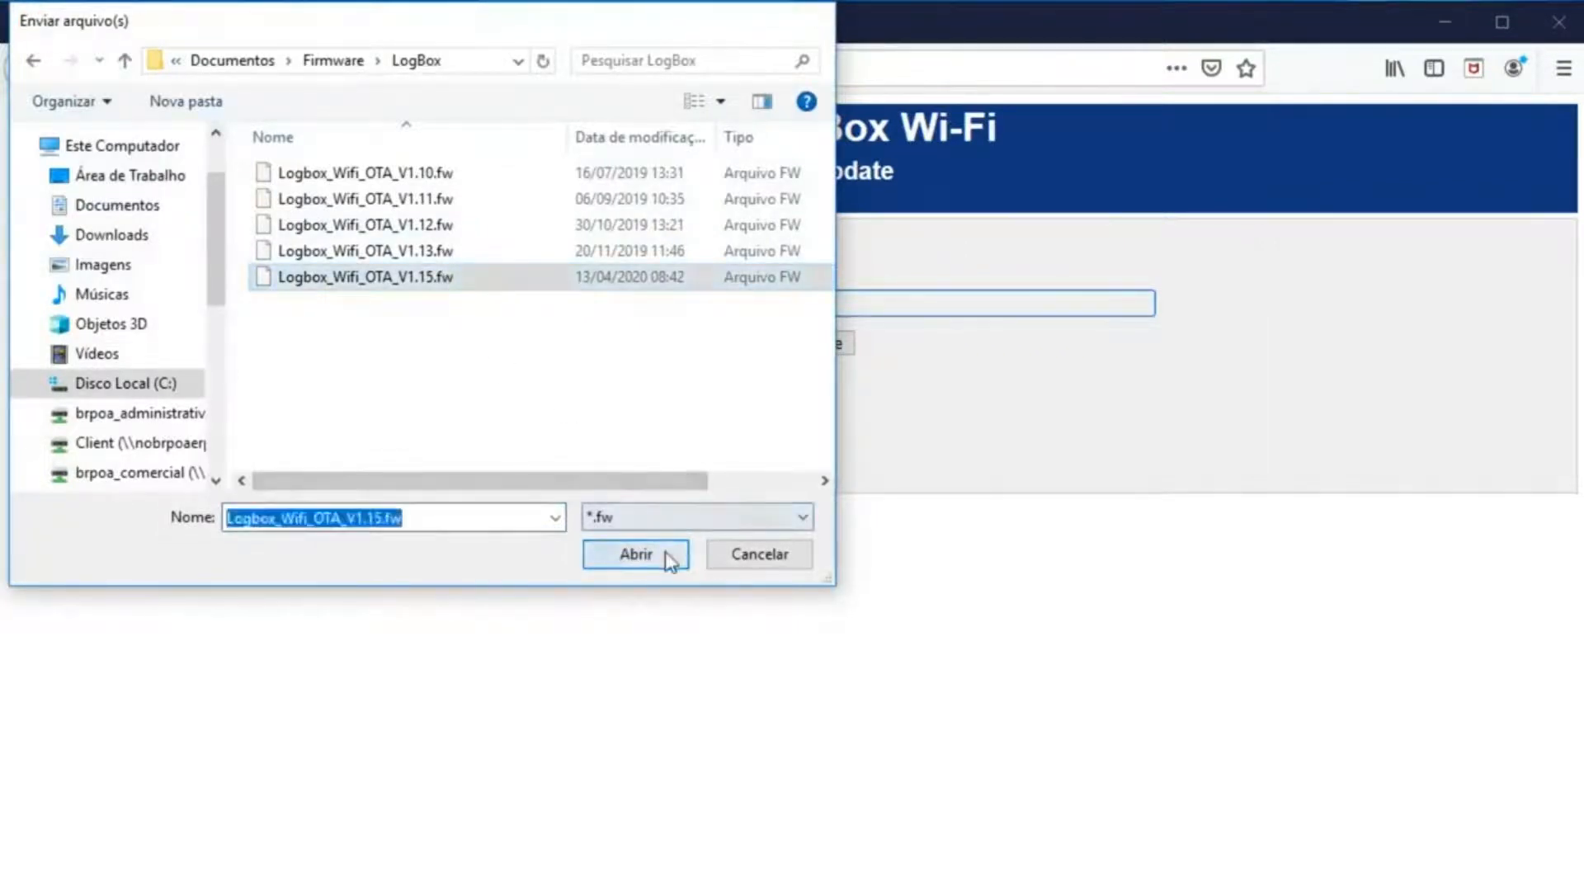
left_click(792, 349)
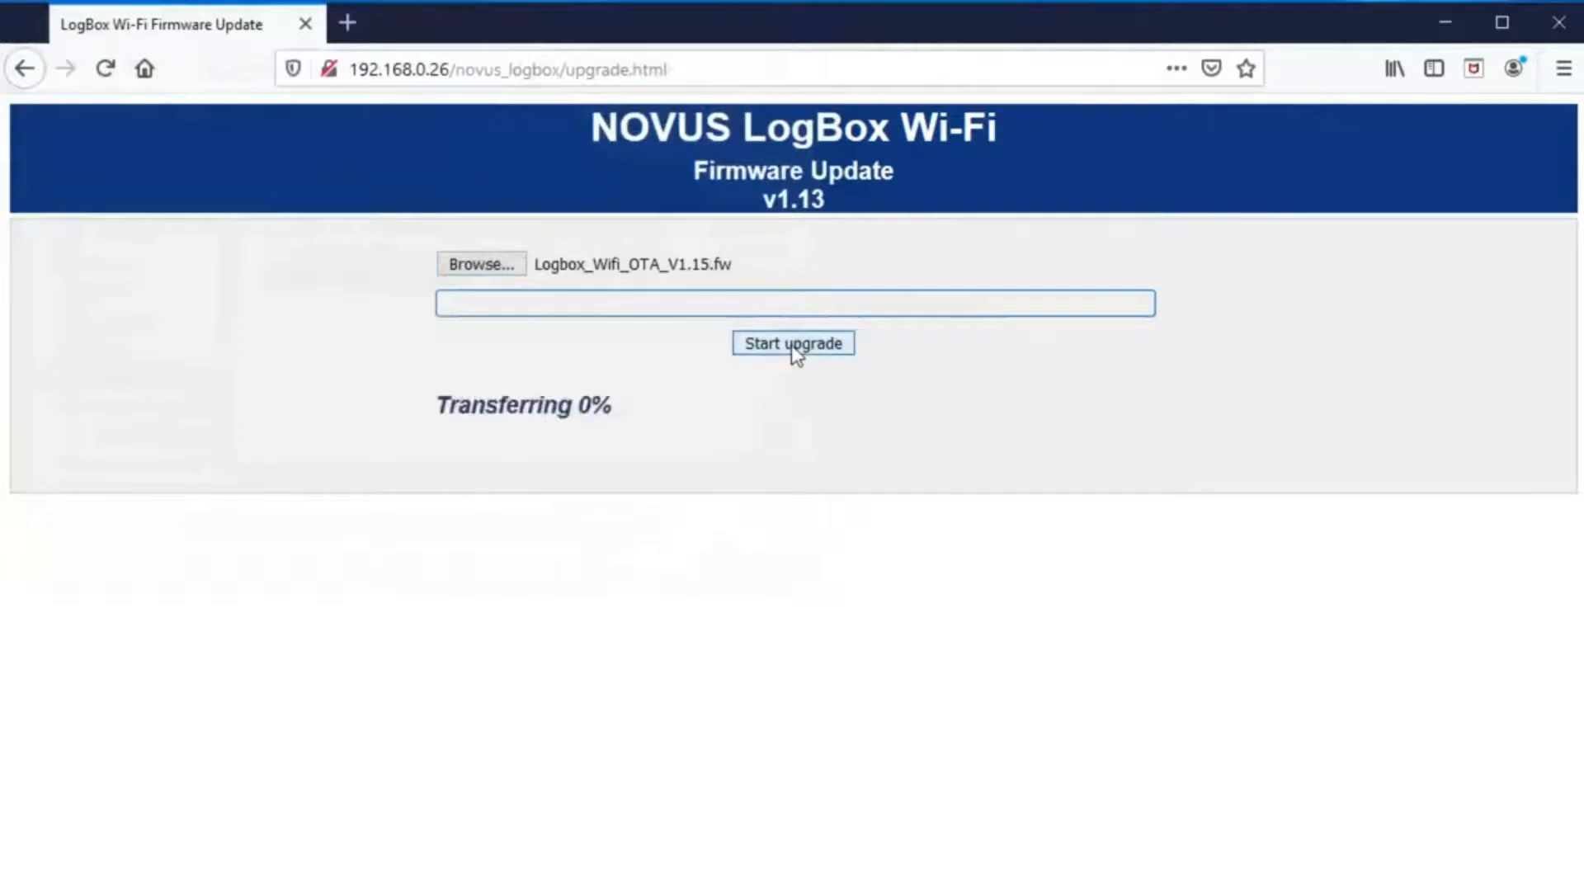
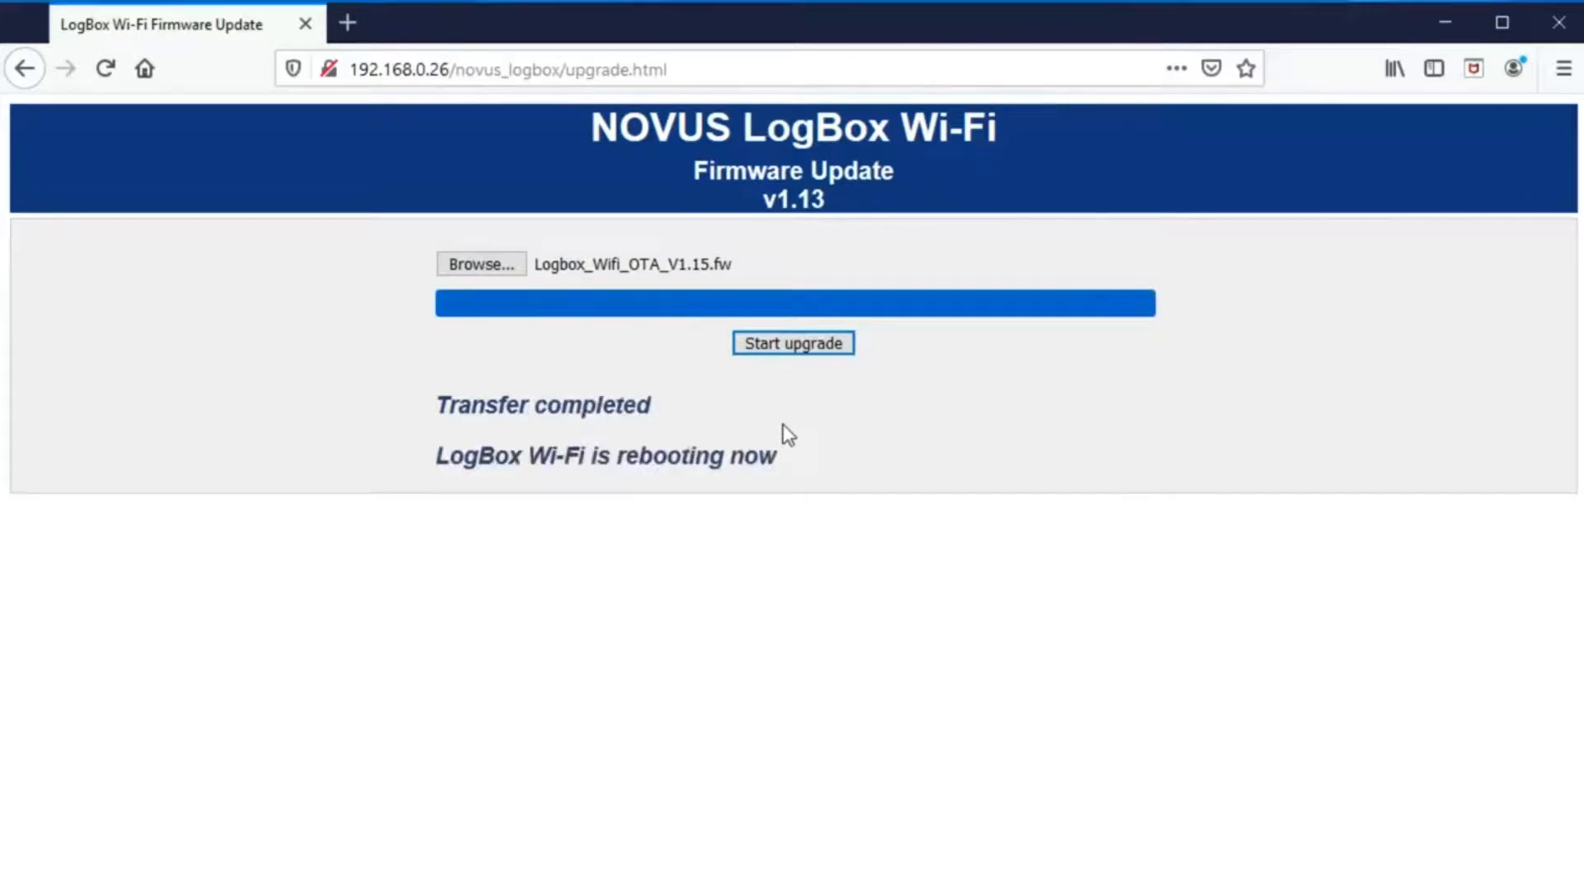
- Read the current configuration from the LogBox-WiFi device on COM19
left_click_drag(448, 393, 823, 465)
left_click(821, 462)
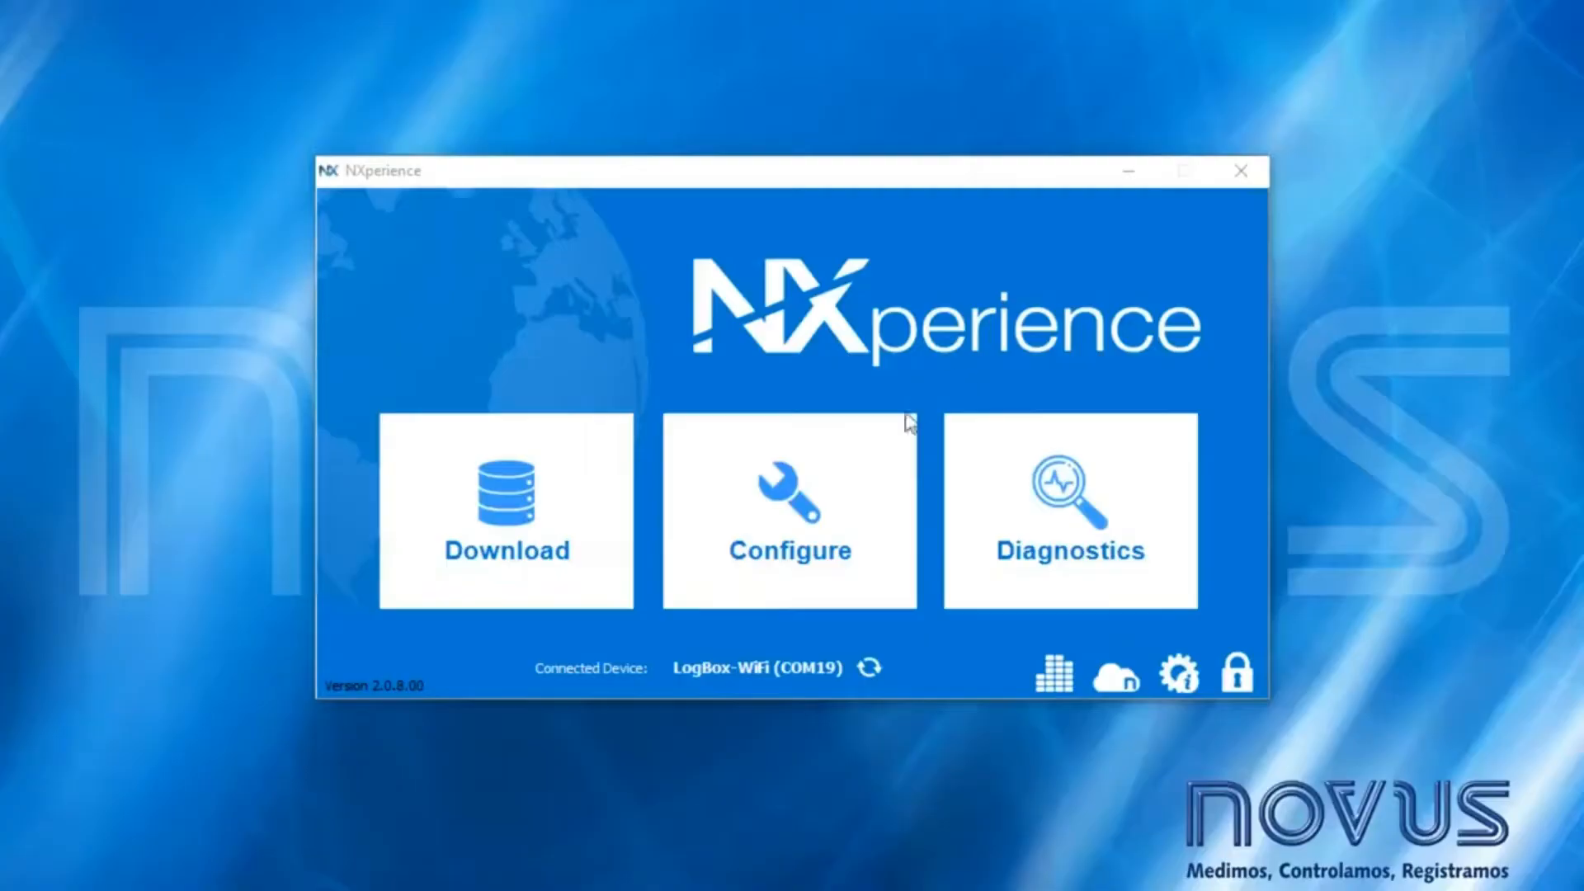
left_click(898, 431)
left_click(845, 464)
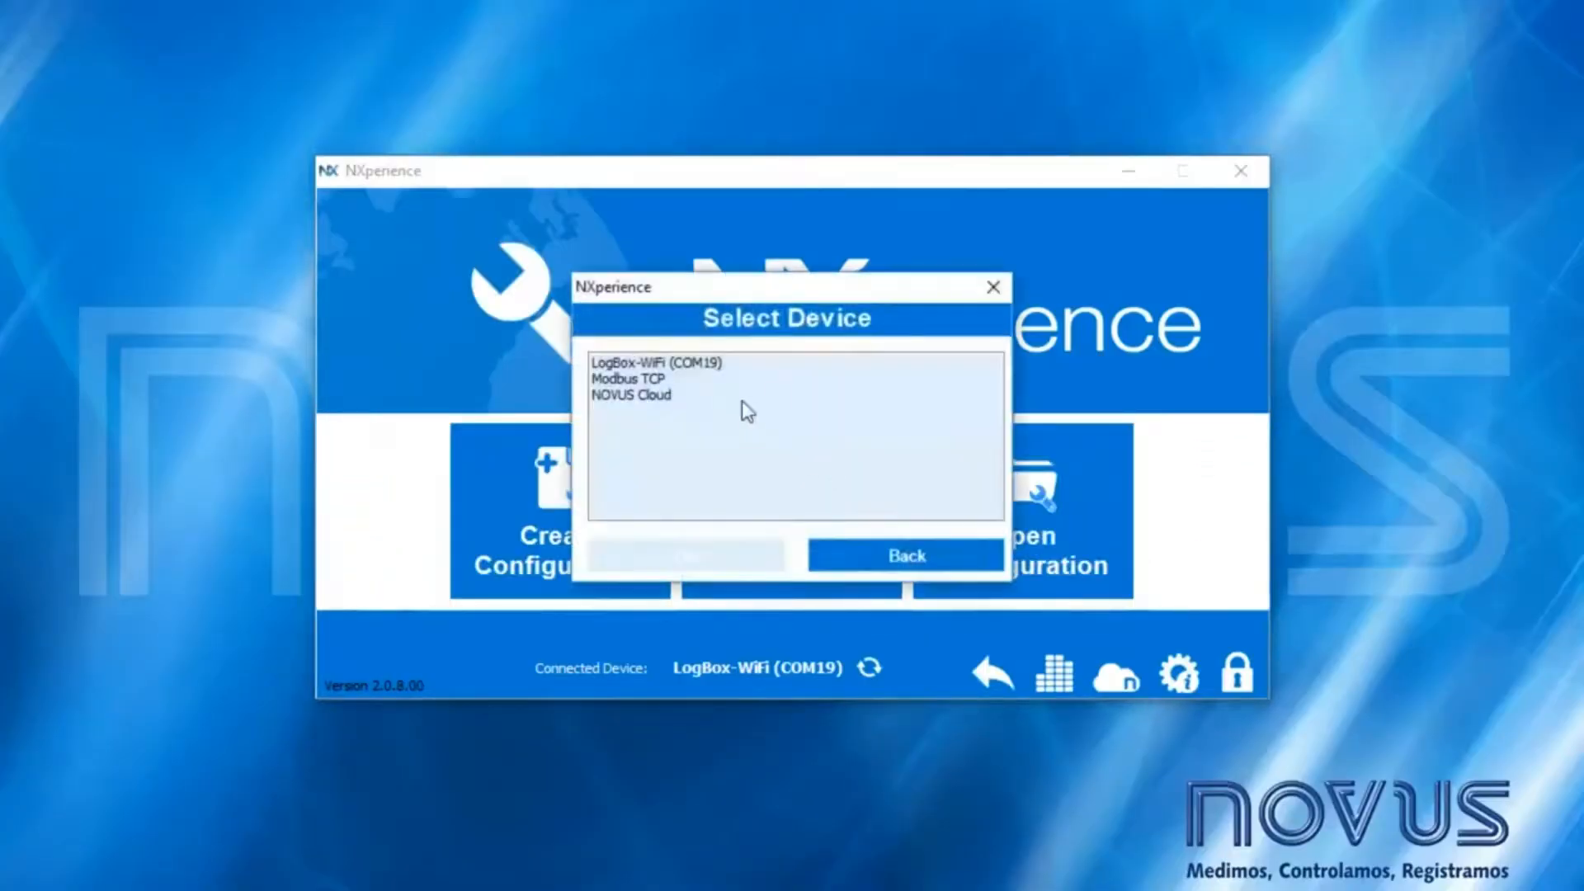
double_click(703, 359)
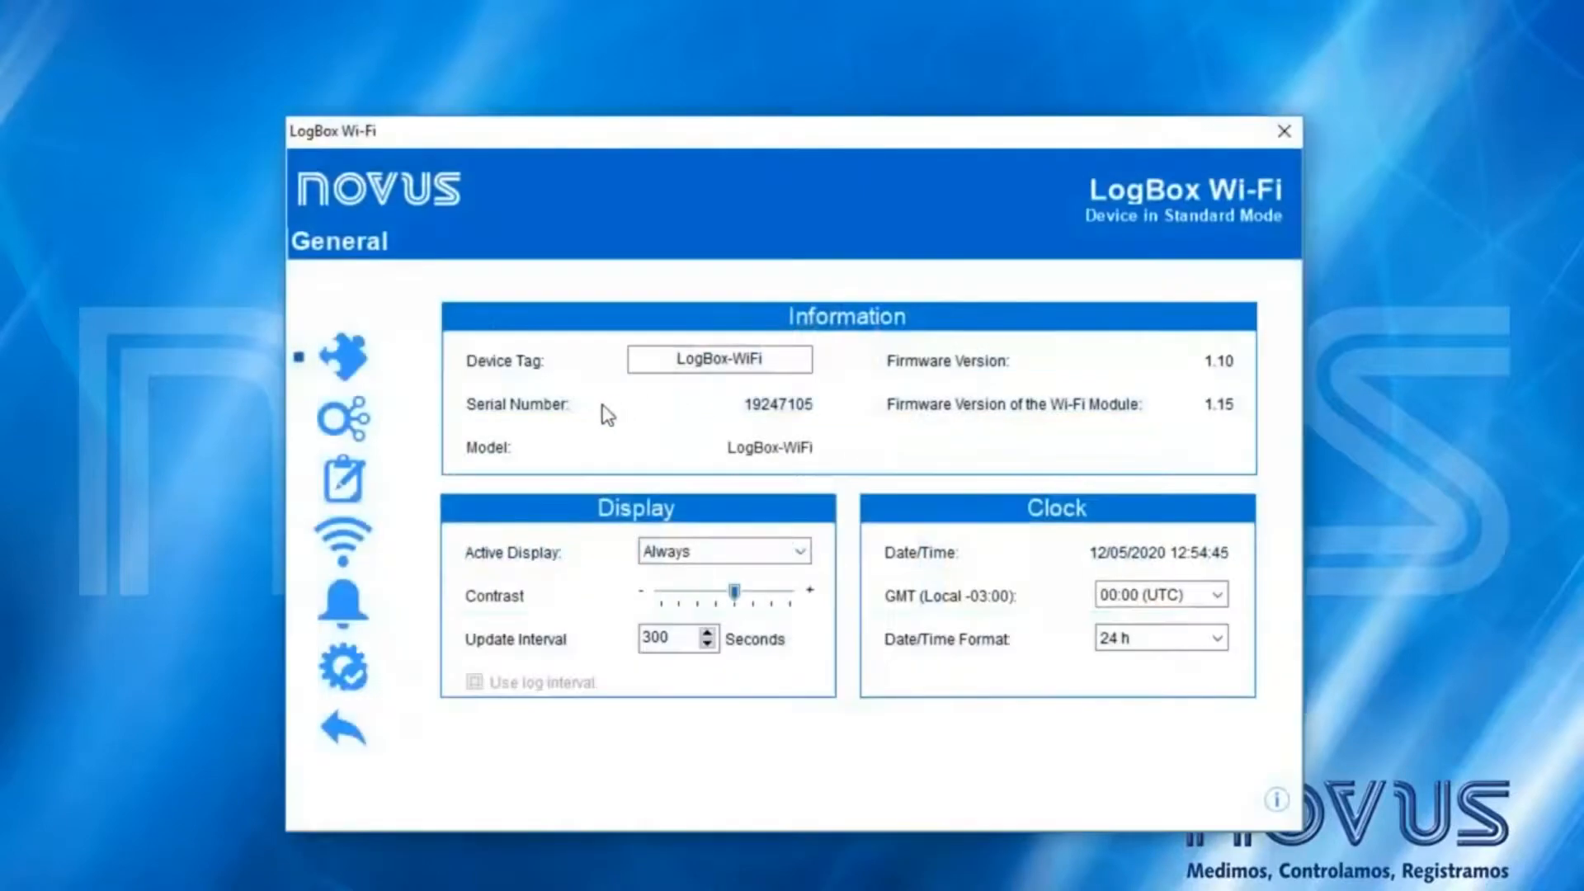
- Enable NOVUS Cloud and restore its default address novus.middleware.tago.io, port 3336
left_click(367, 537)
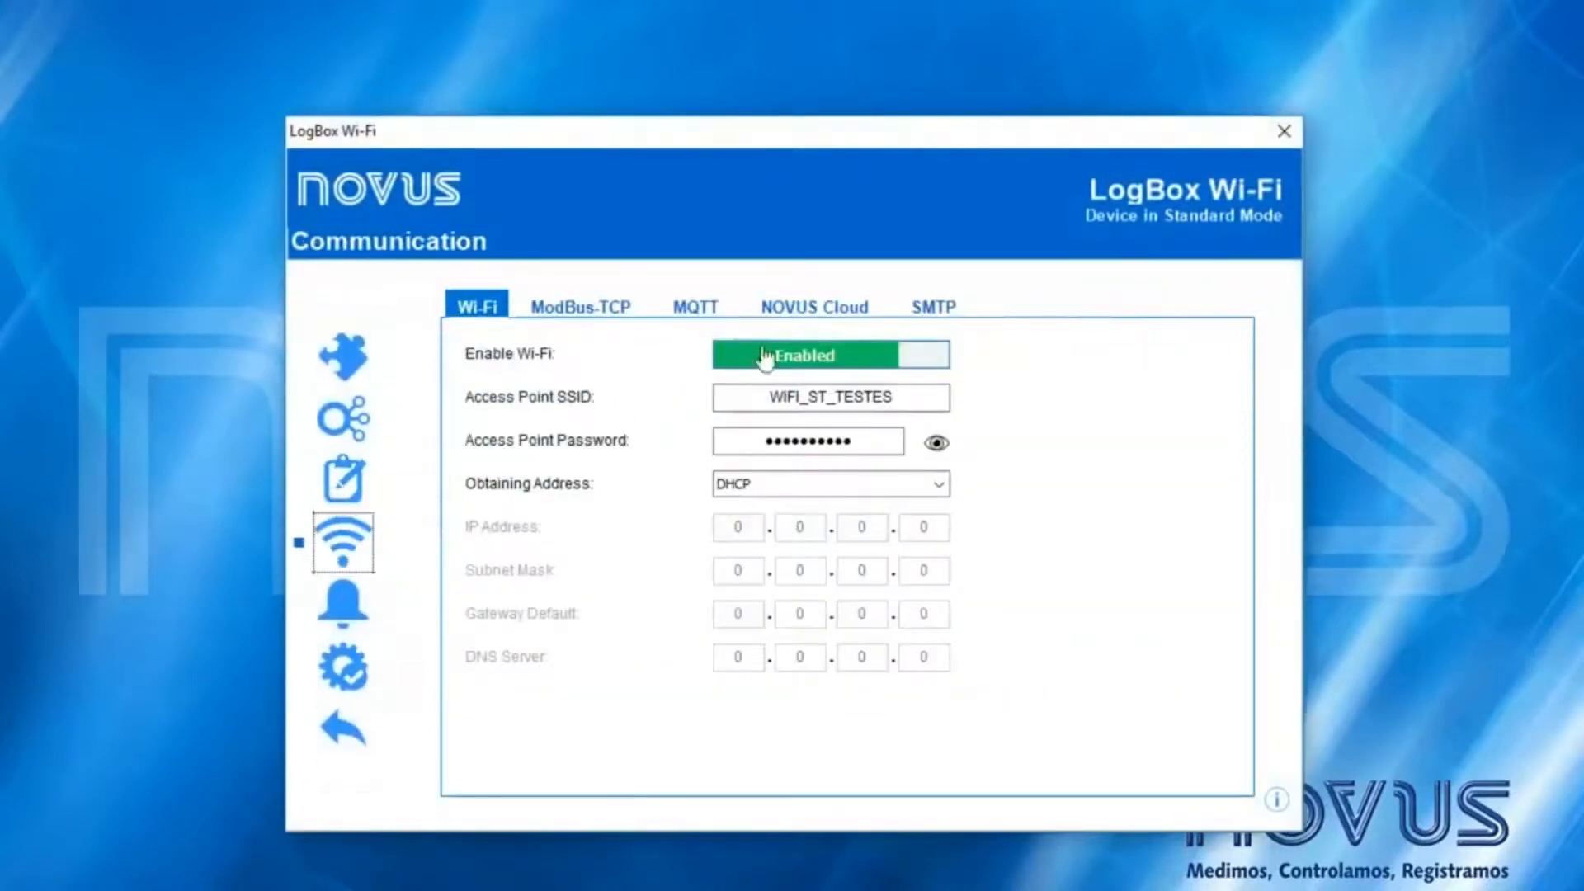
left_click(813, 307)
left_click(813, 363)
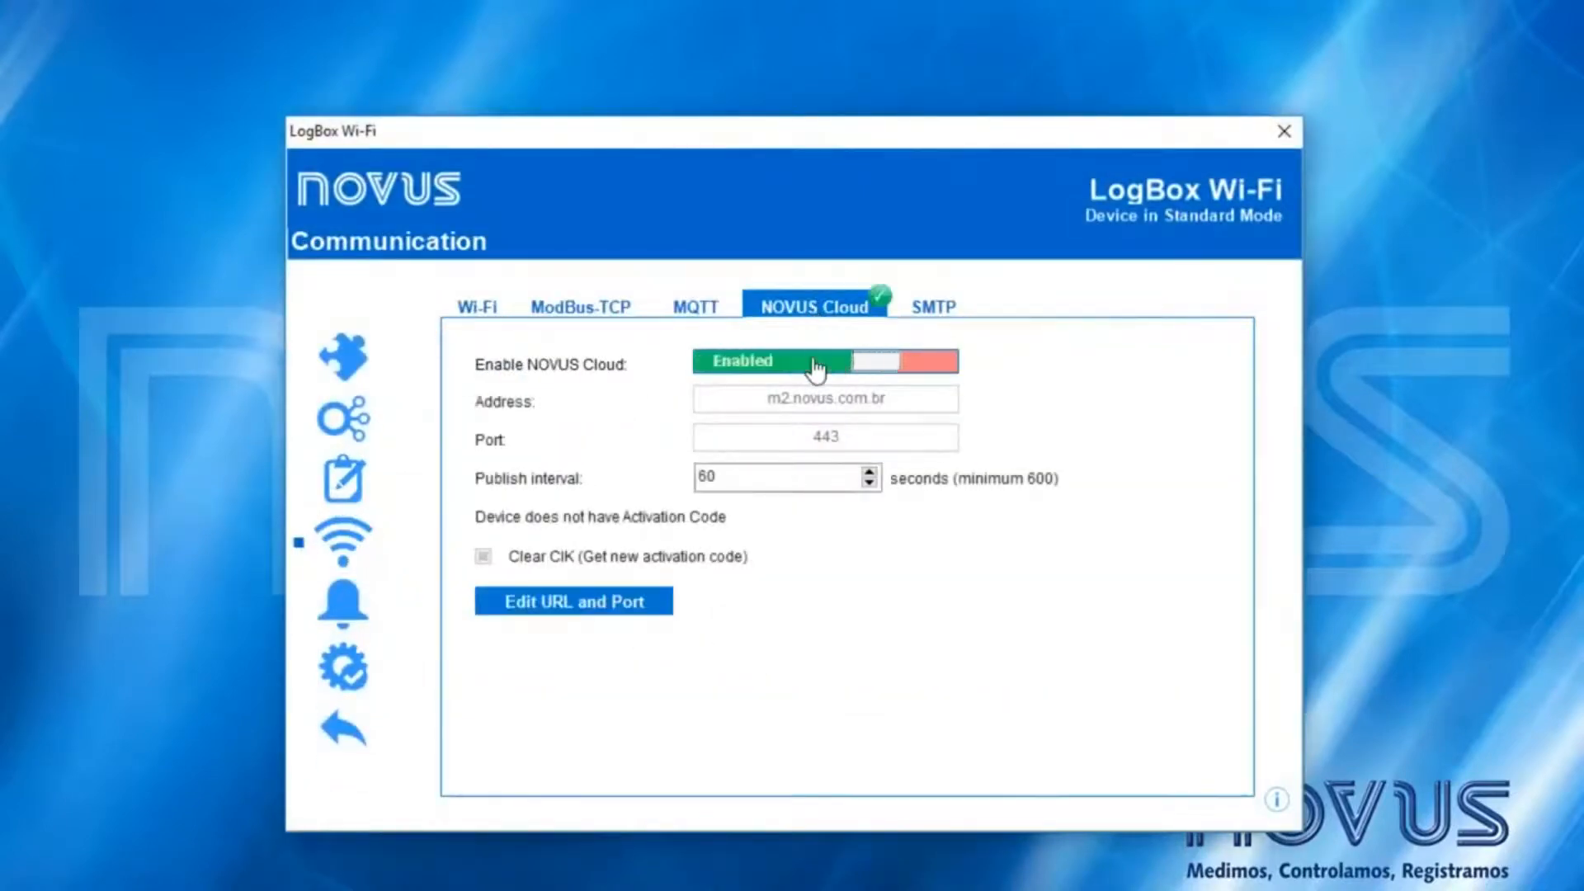
left_click(619, 606)
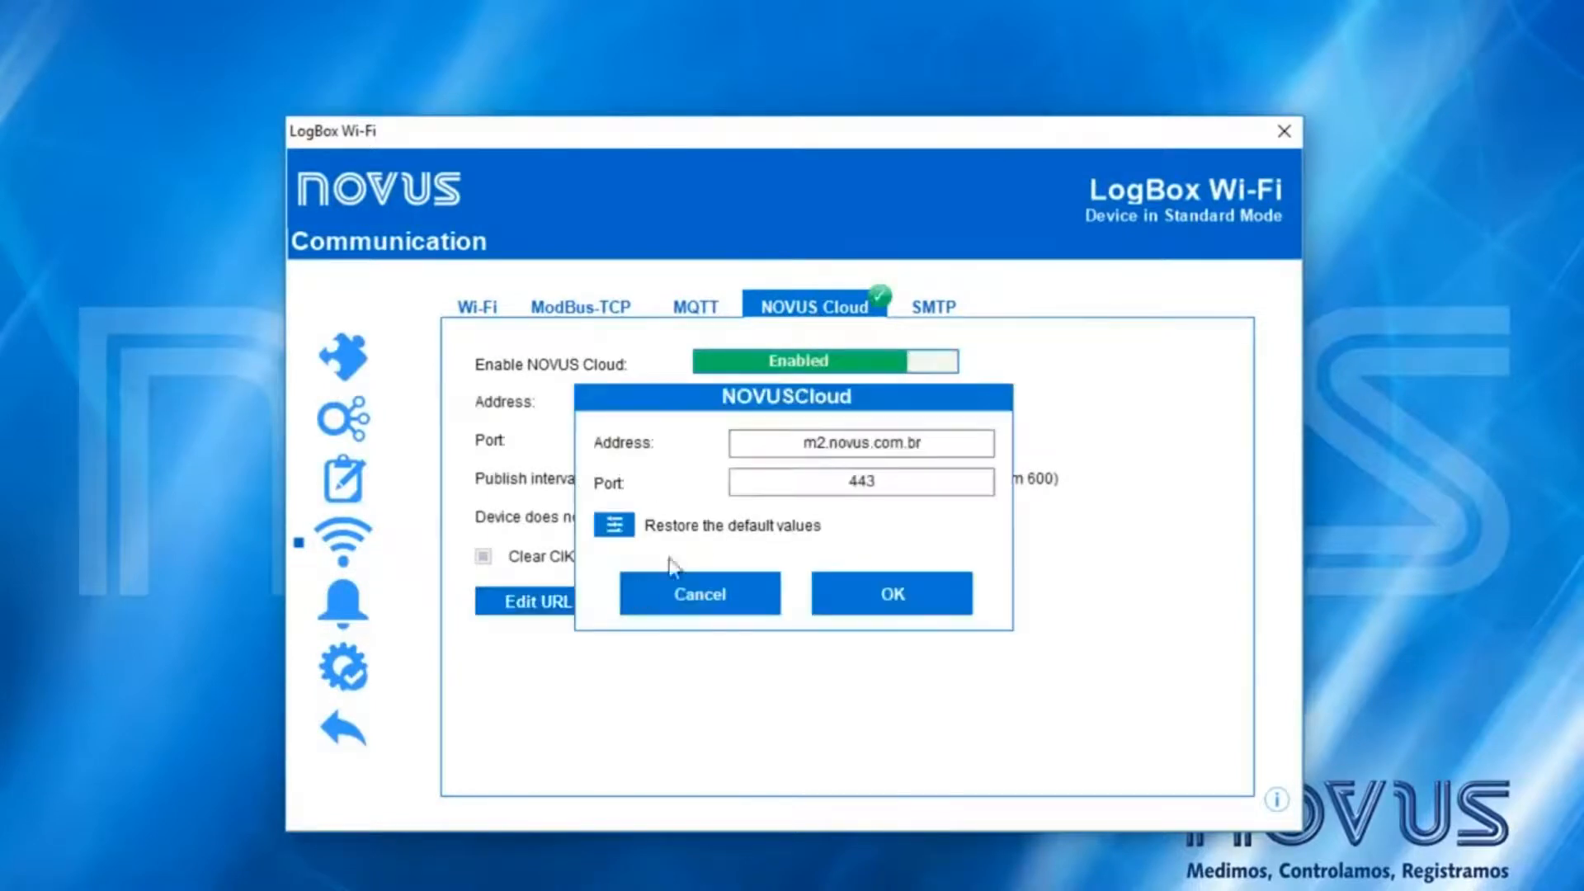
left_click_drag(800, 443, 920, 444)
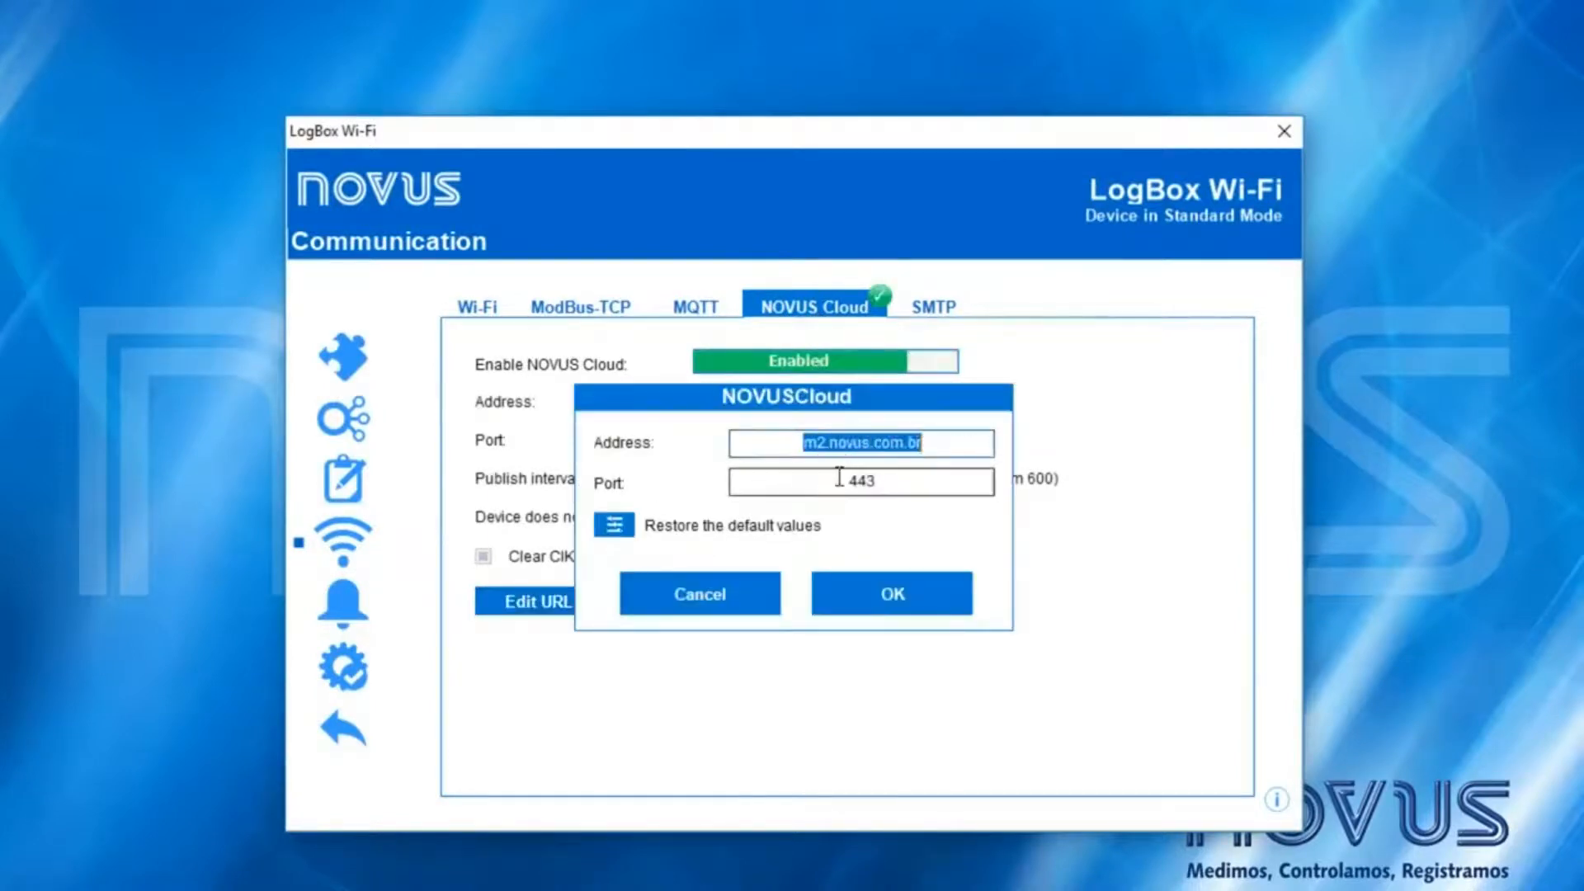
left_click_drag(838, 482, 912, 484)
left_click(614, 534)
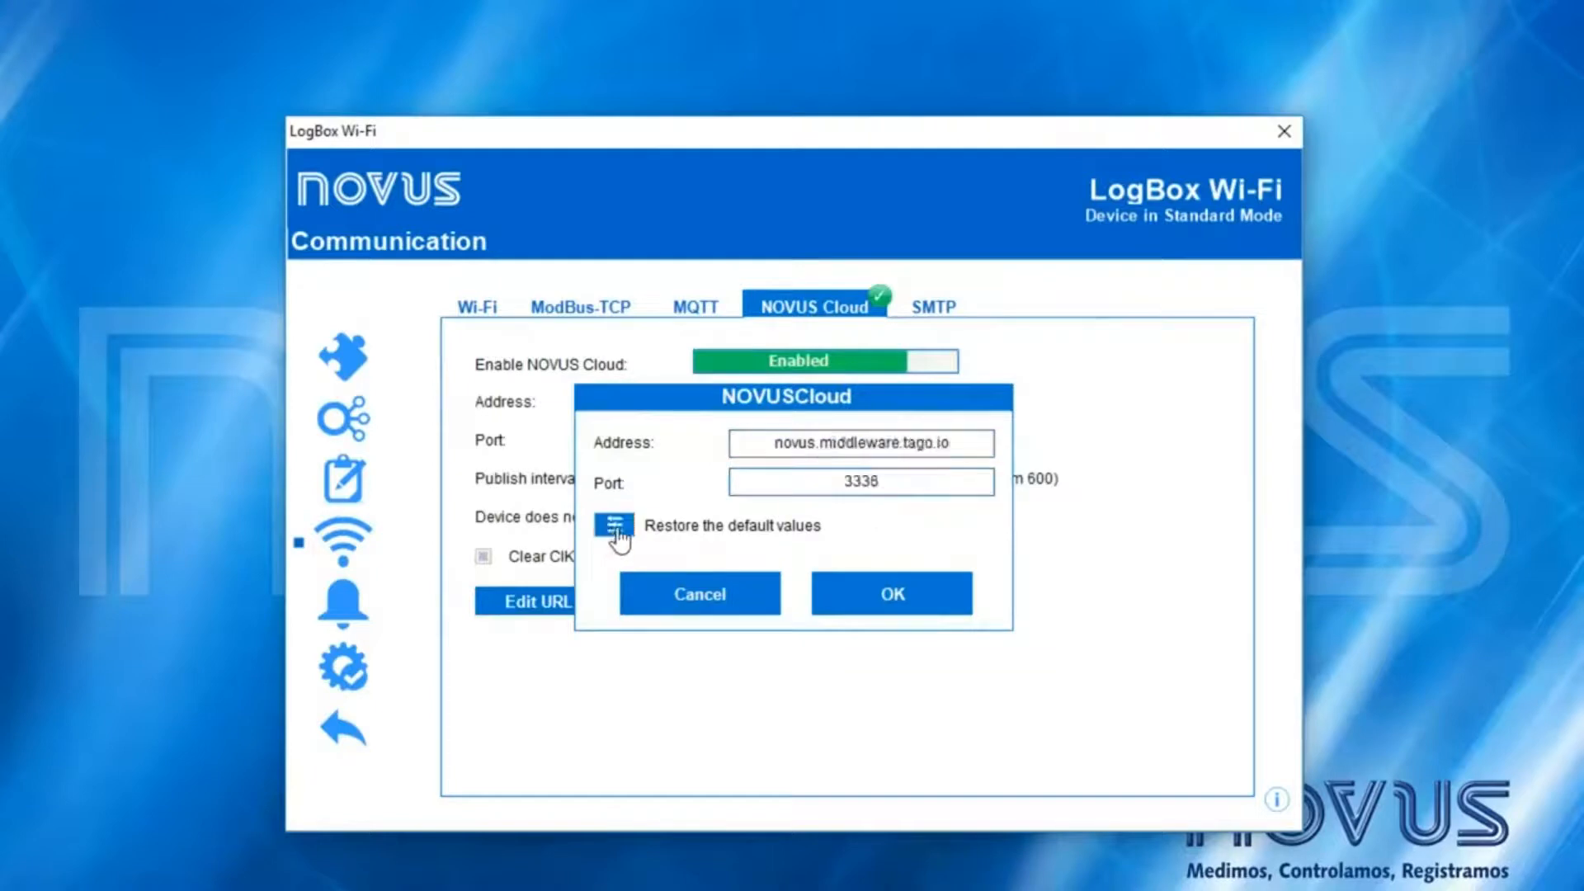
left_click_drag(772, 443, 972, 442)
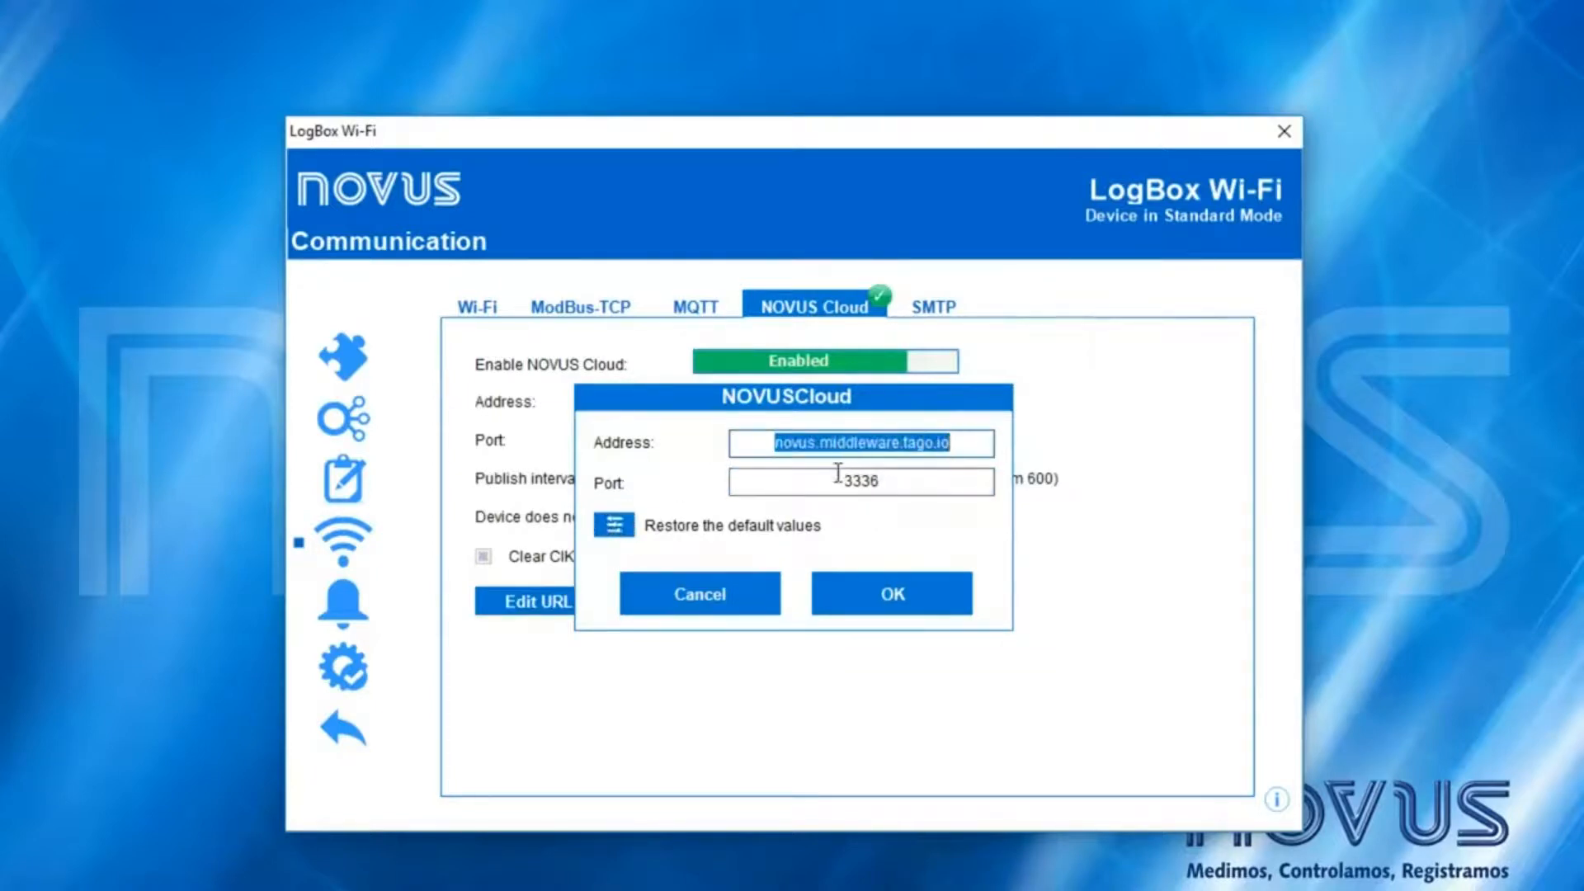
left_click_drag(838, 480, 916, 485)
left_click(922, 596)
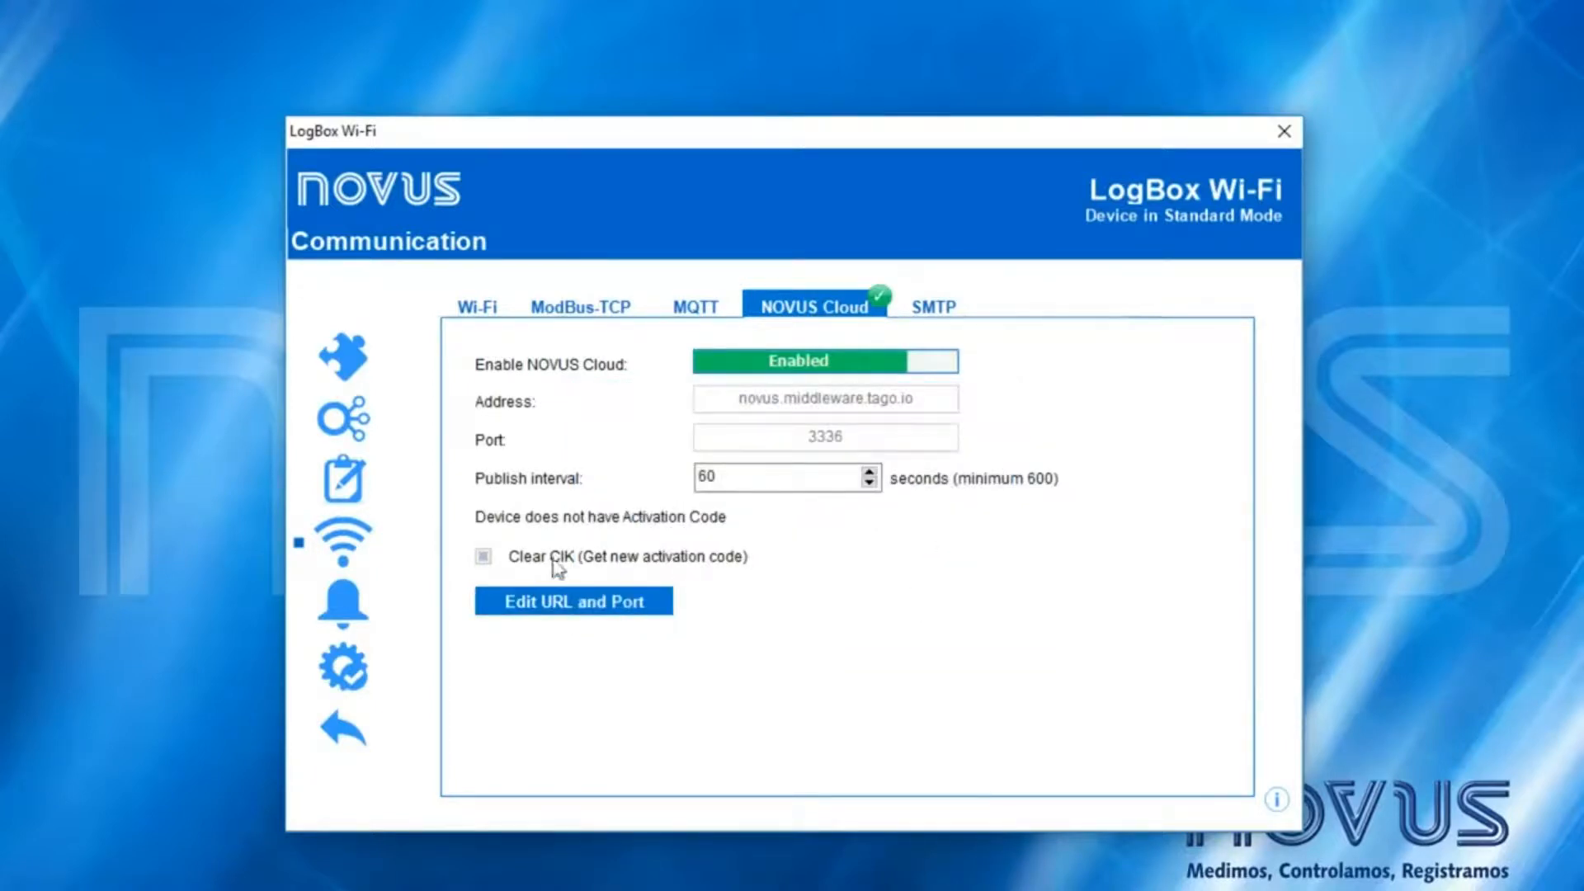
- Send the new configuration to the LogBox and confirm it was applied
left_click(343, 667)
left_click(583, 471)
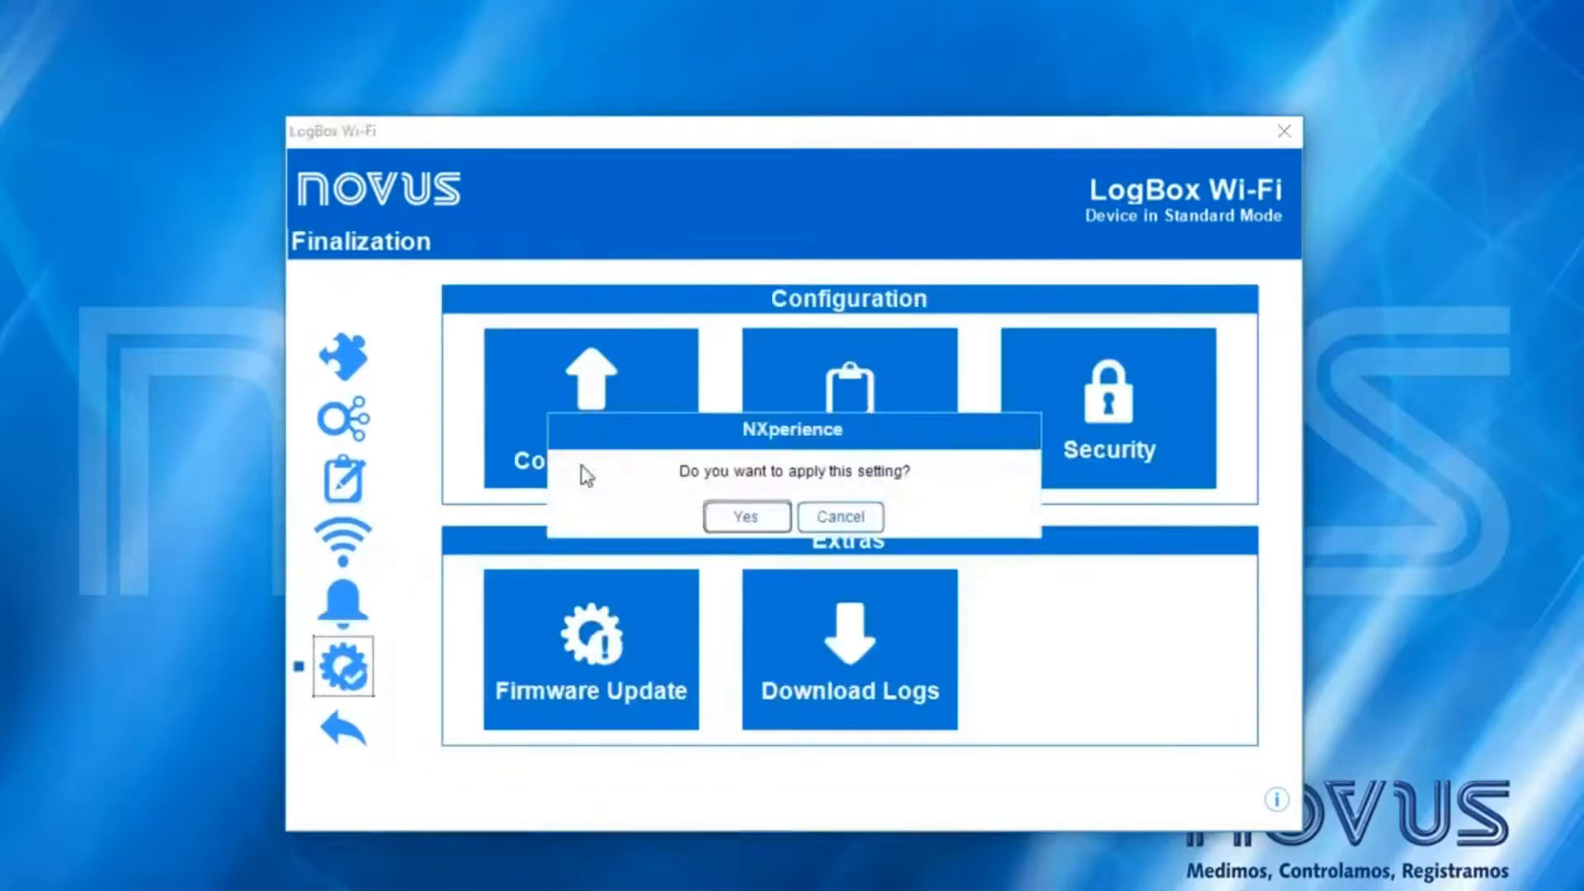
left_click(746, 521)
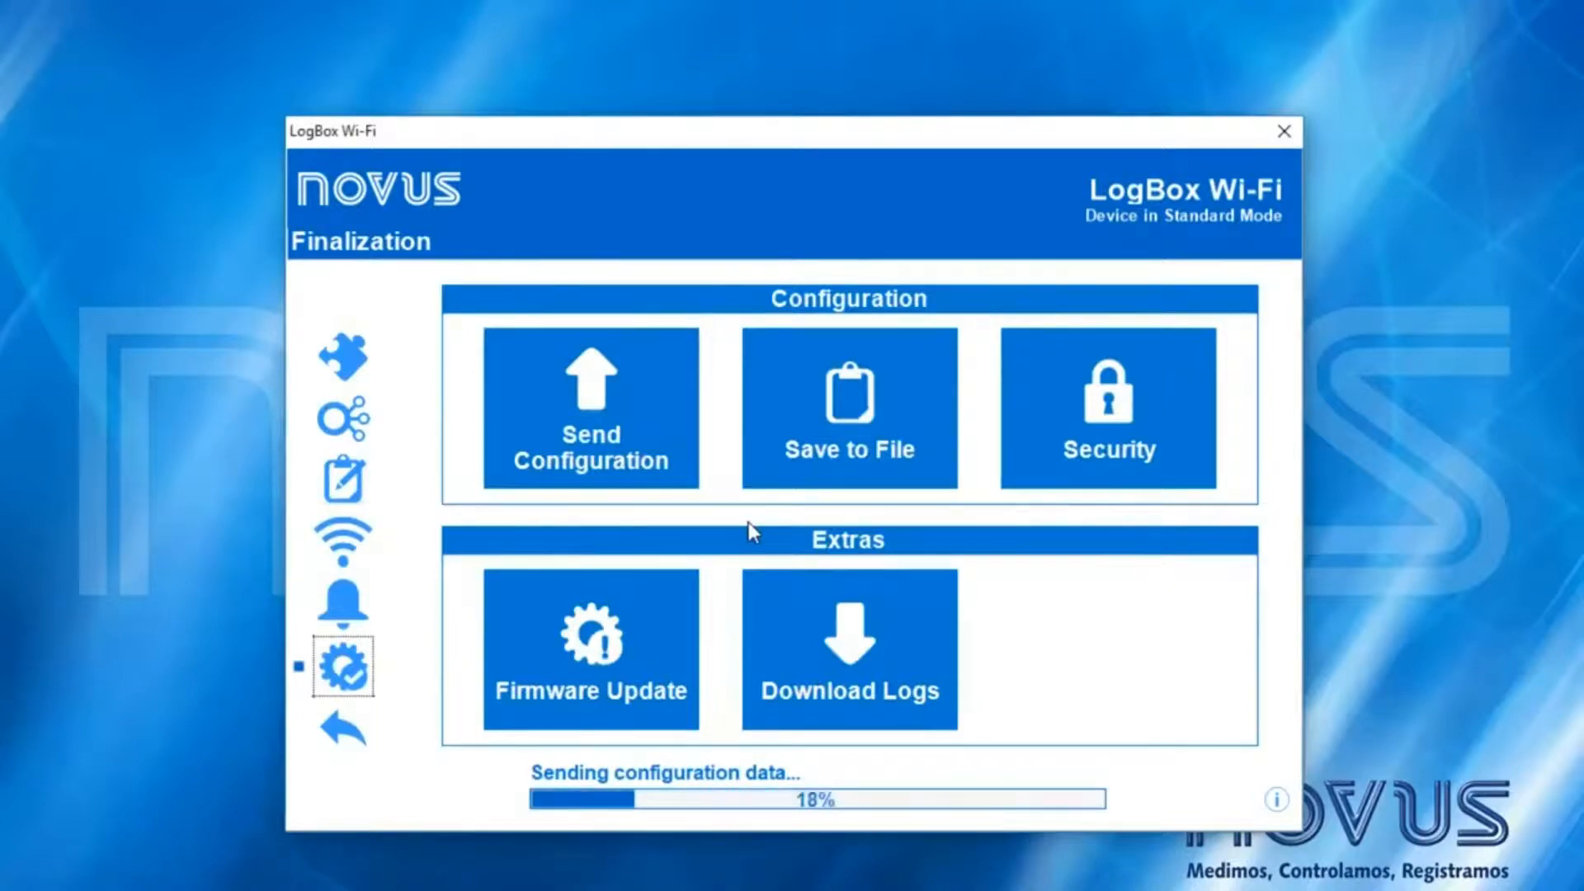
left_click(761, 520)
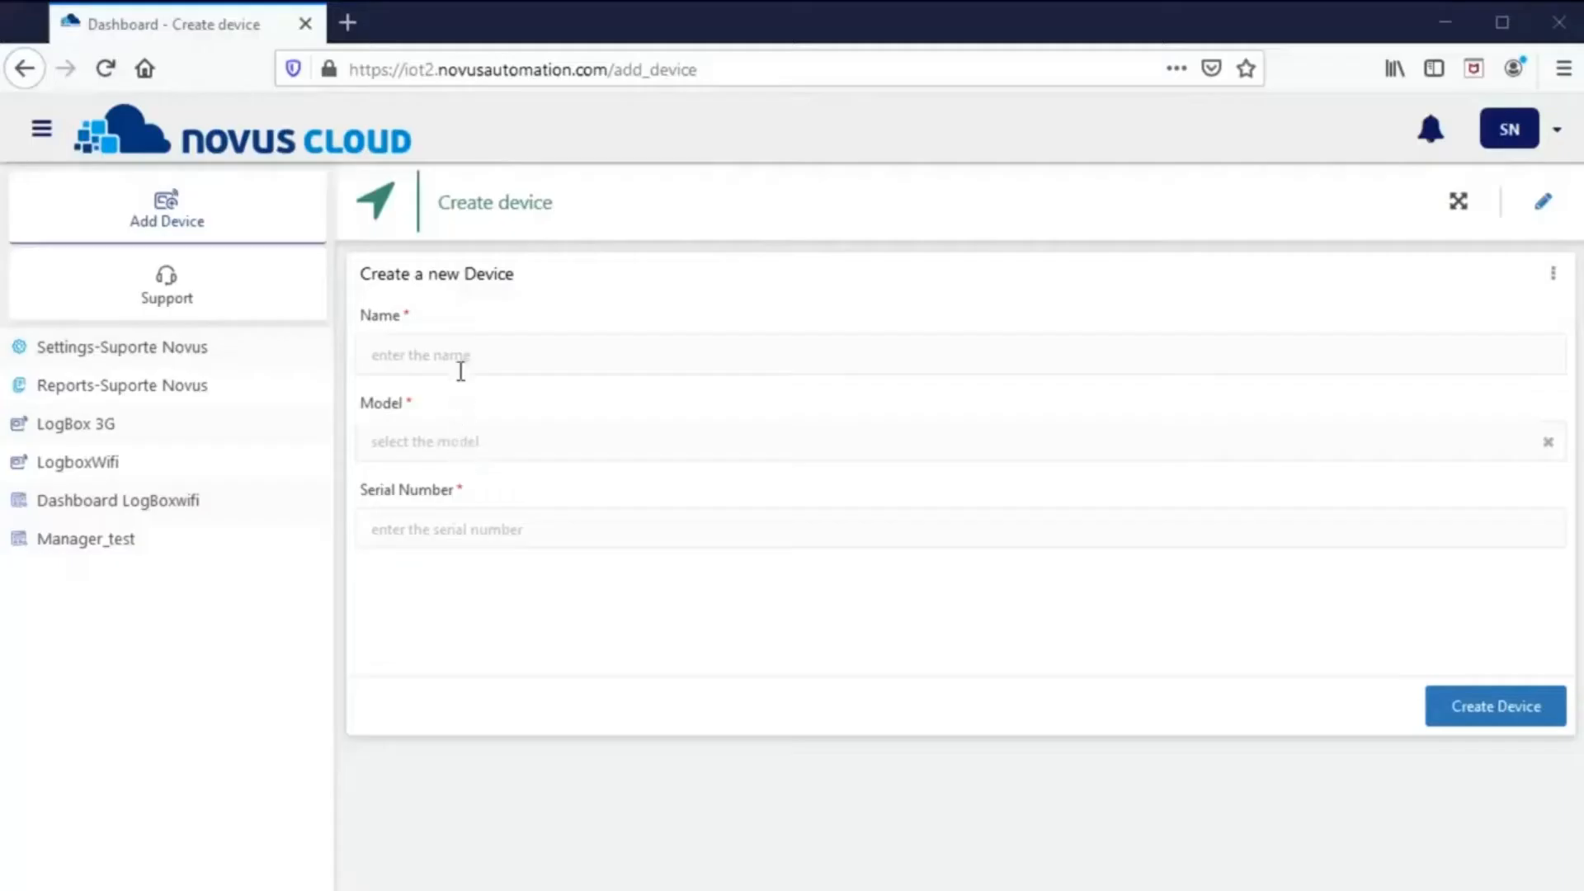
left_click_drag(357, 67, 743, 66)
- Create device LogBox-WiFi, model LogBox WI-FI, with the pasted serial number, and open its page
left_click(769, 67)
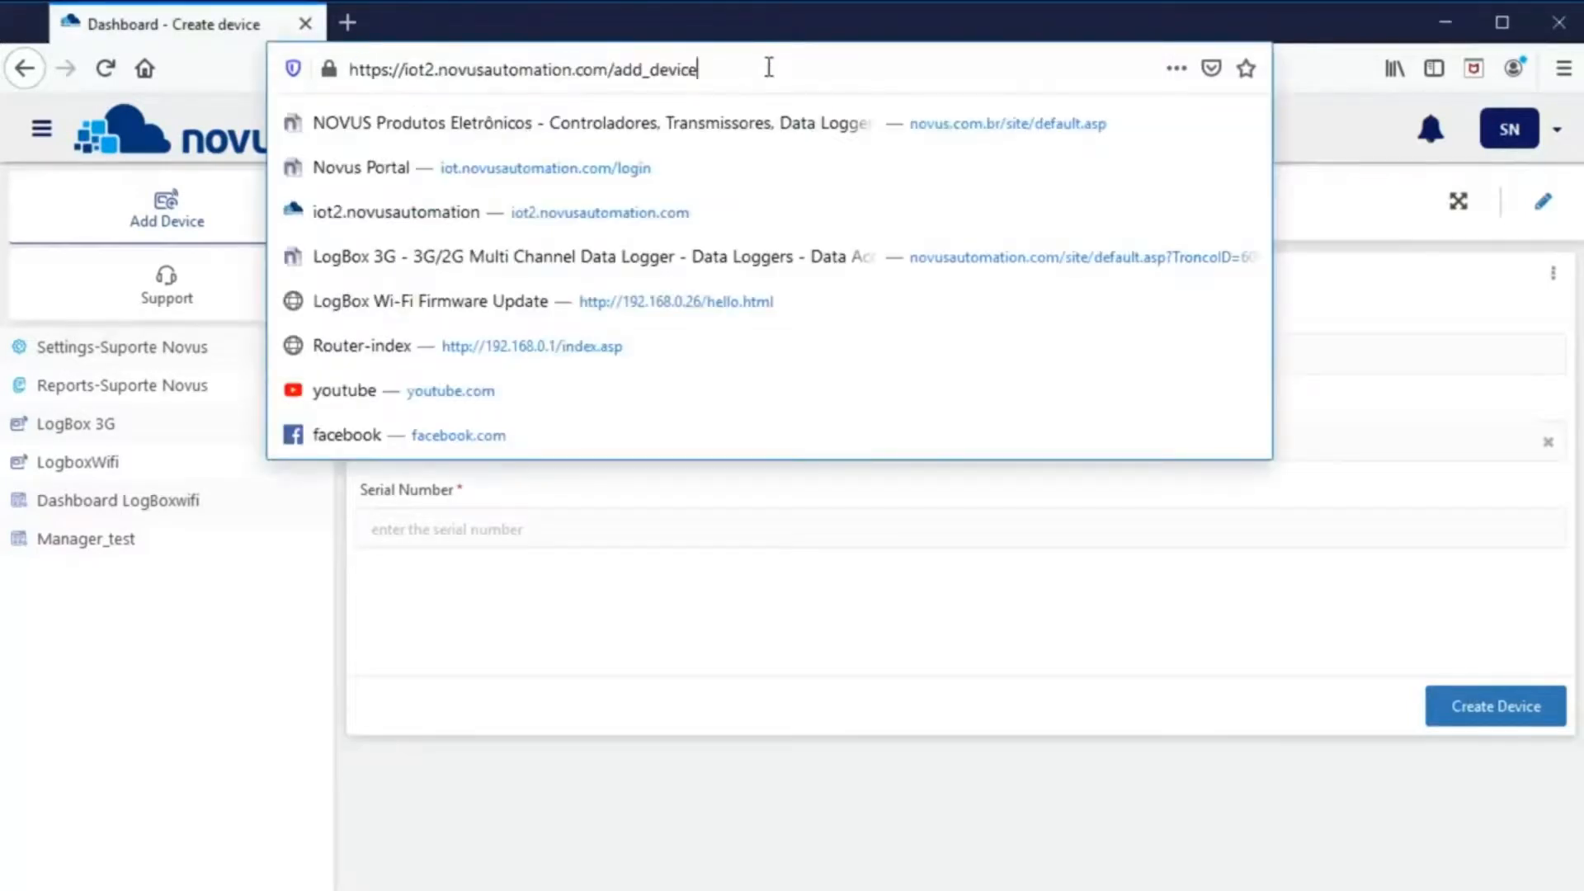
left_click(577, 596)
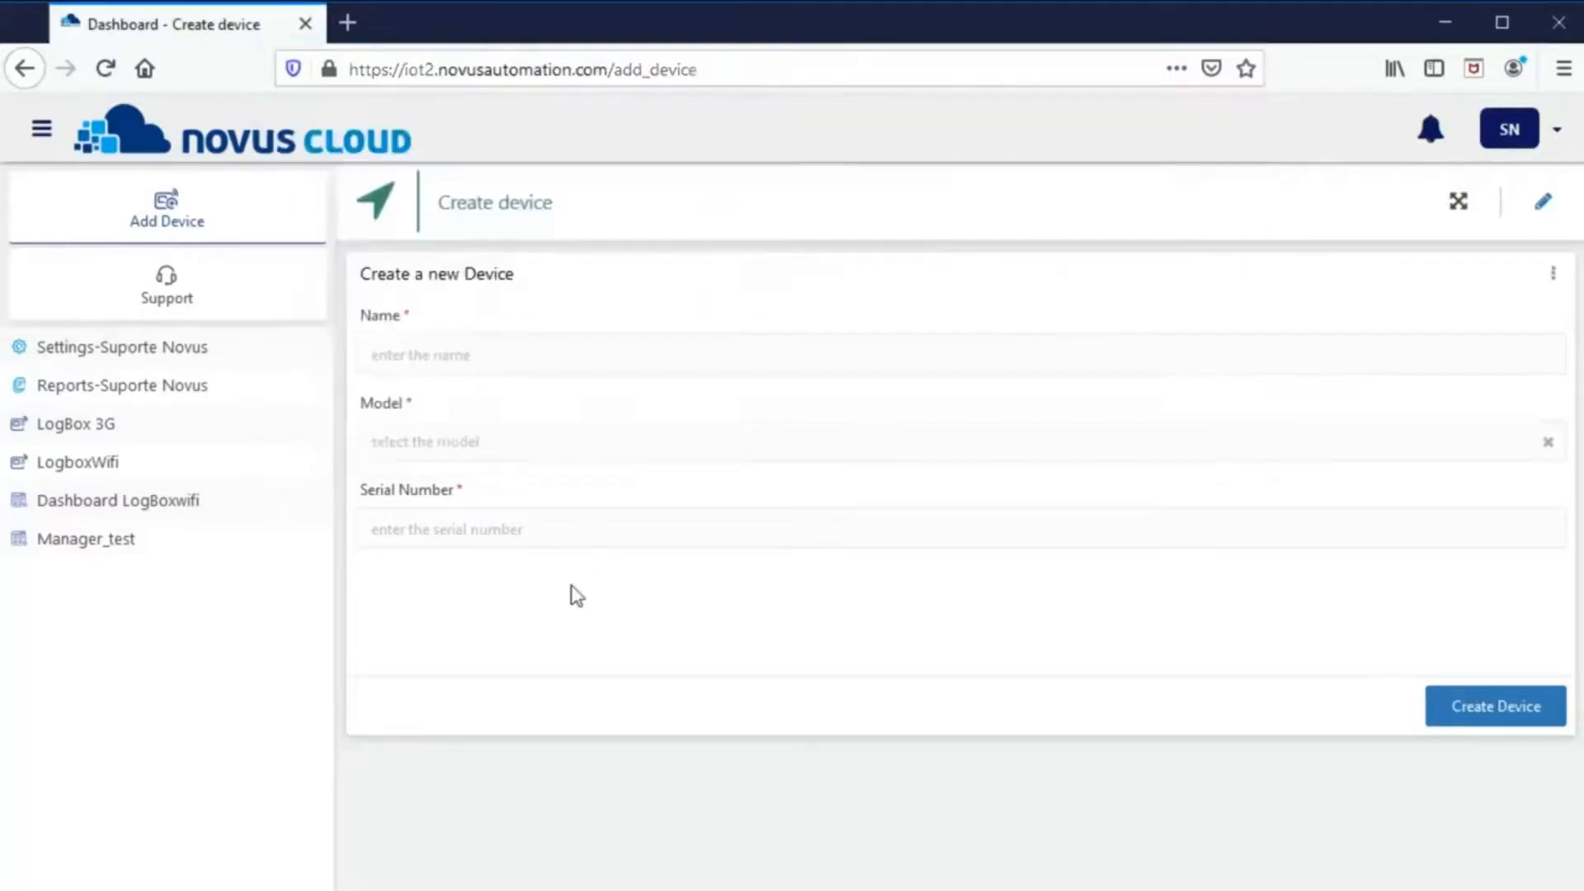
left_click(474, 357)
type("4")
type("ogBox-WiFi")
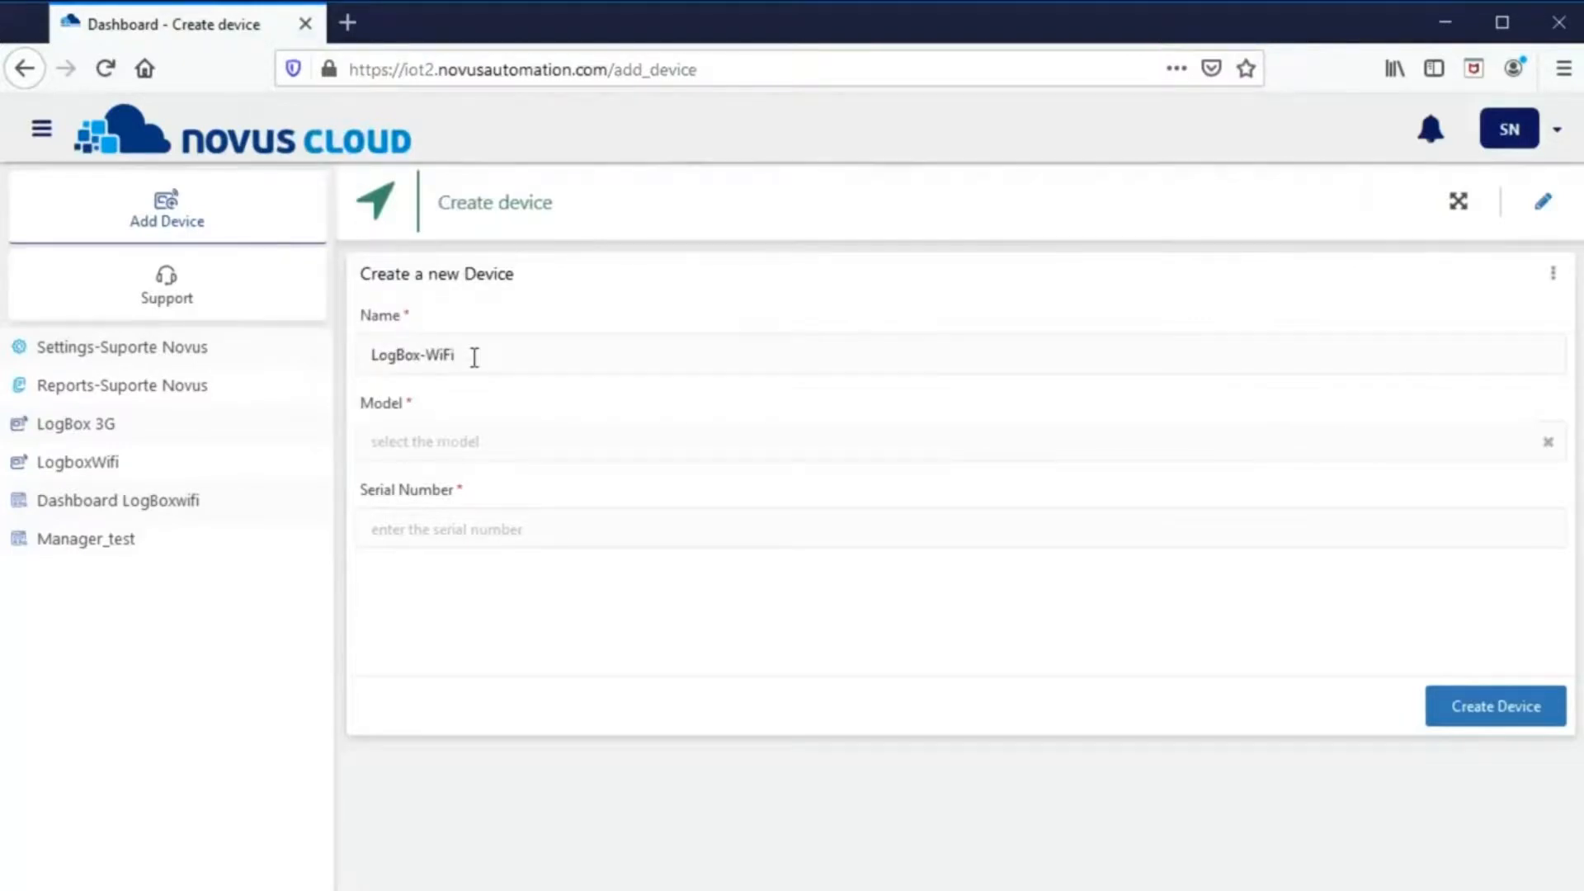
left_click(419, 441)
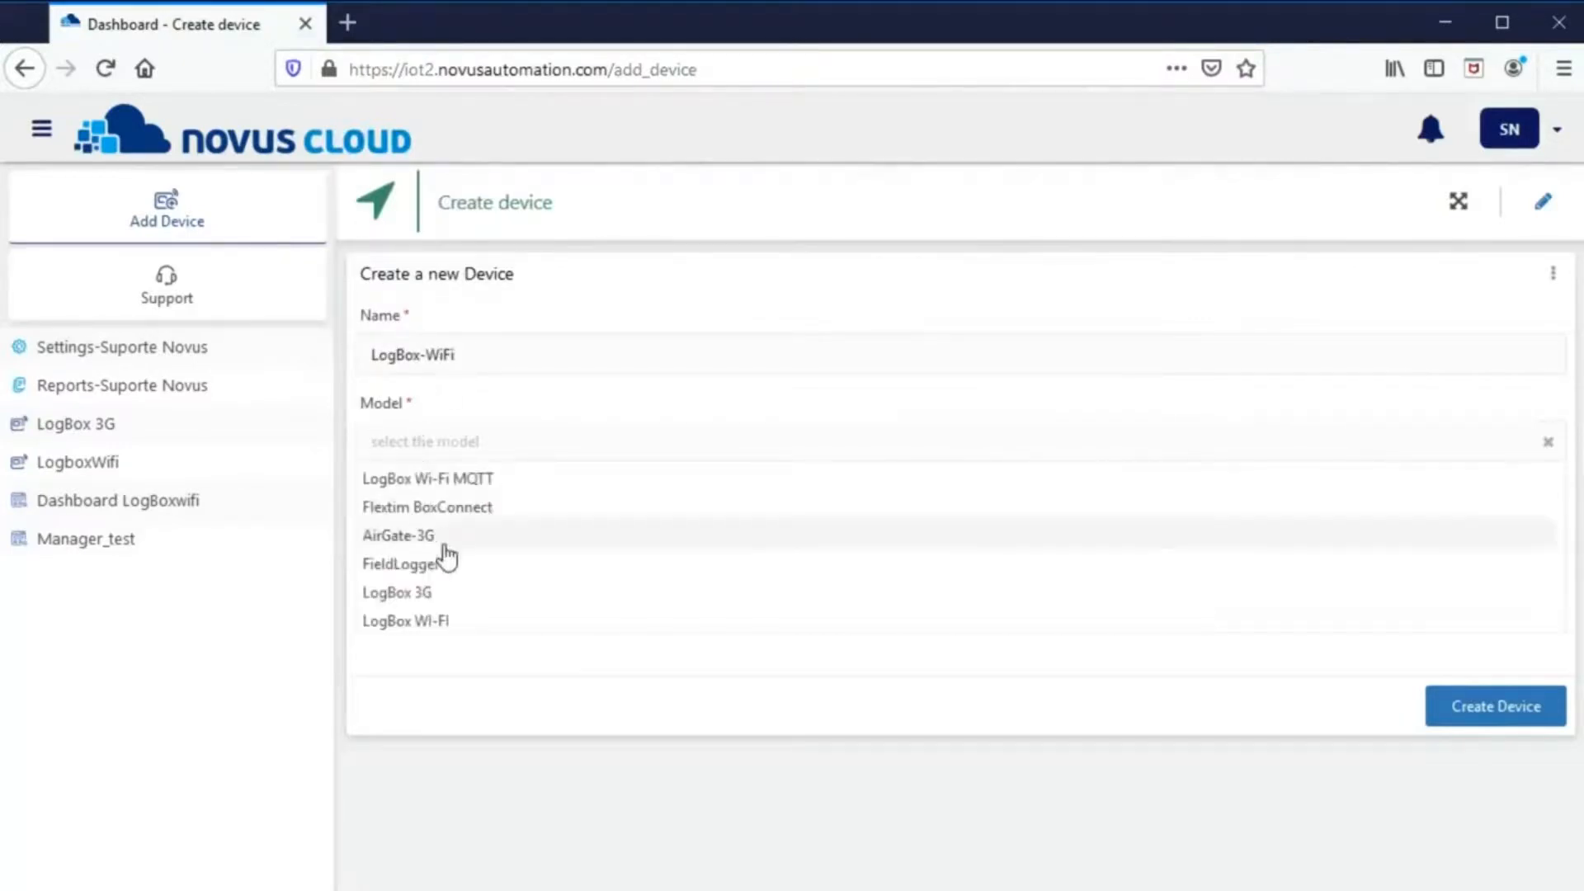
left_click(447, 620)
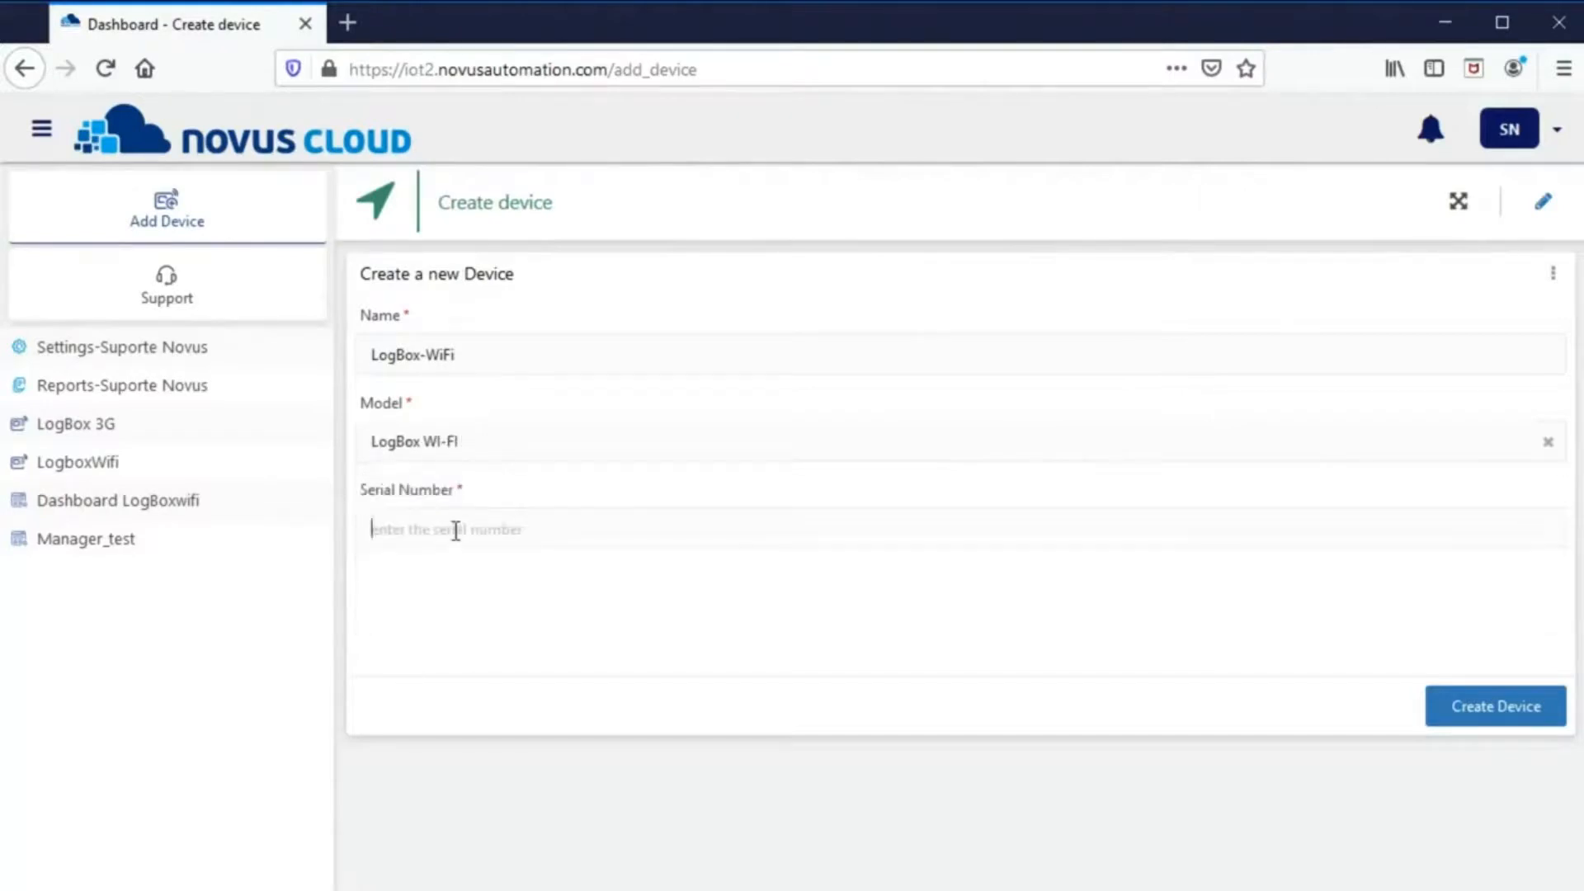
key("ctrl+v")
left_click(1486, 707)
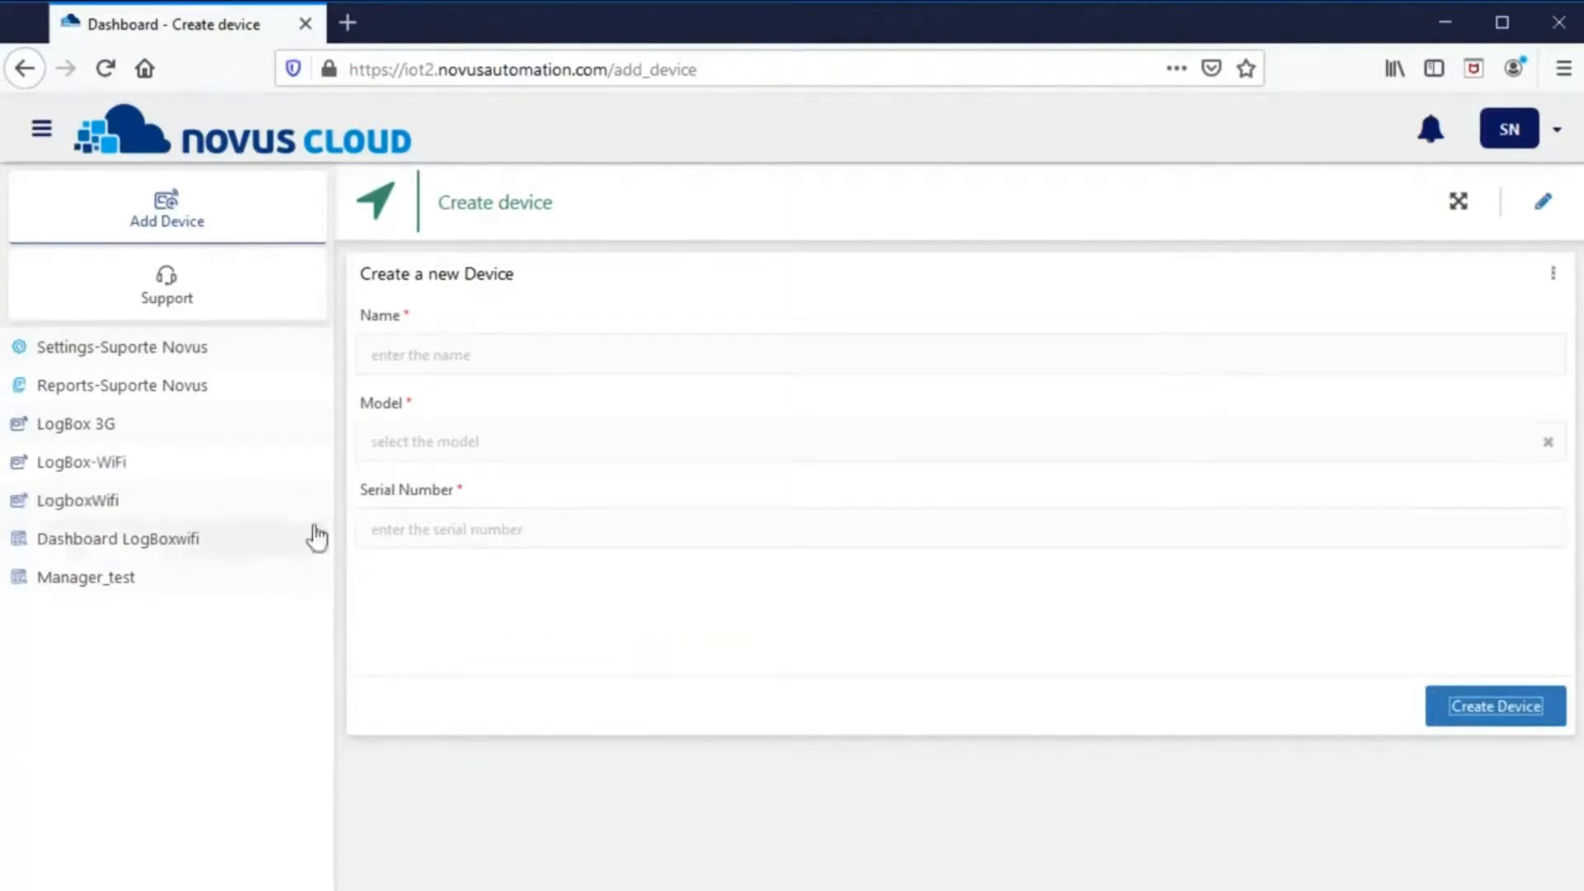
left_click(170, 472)
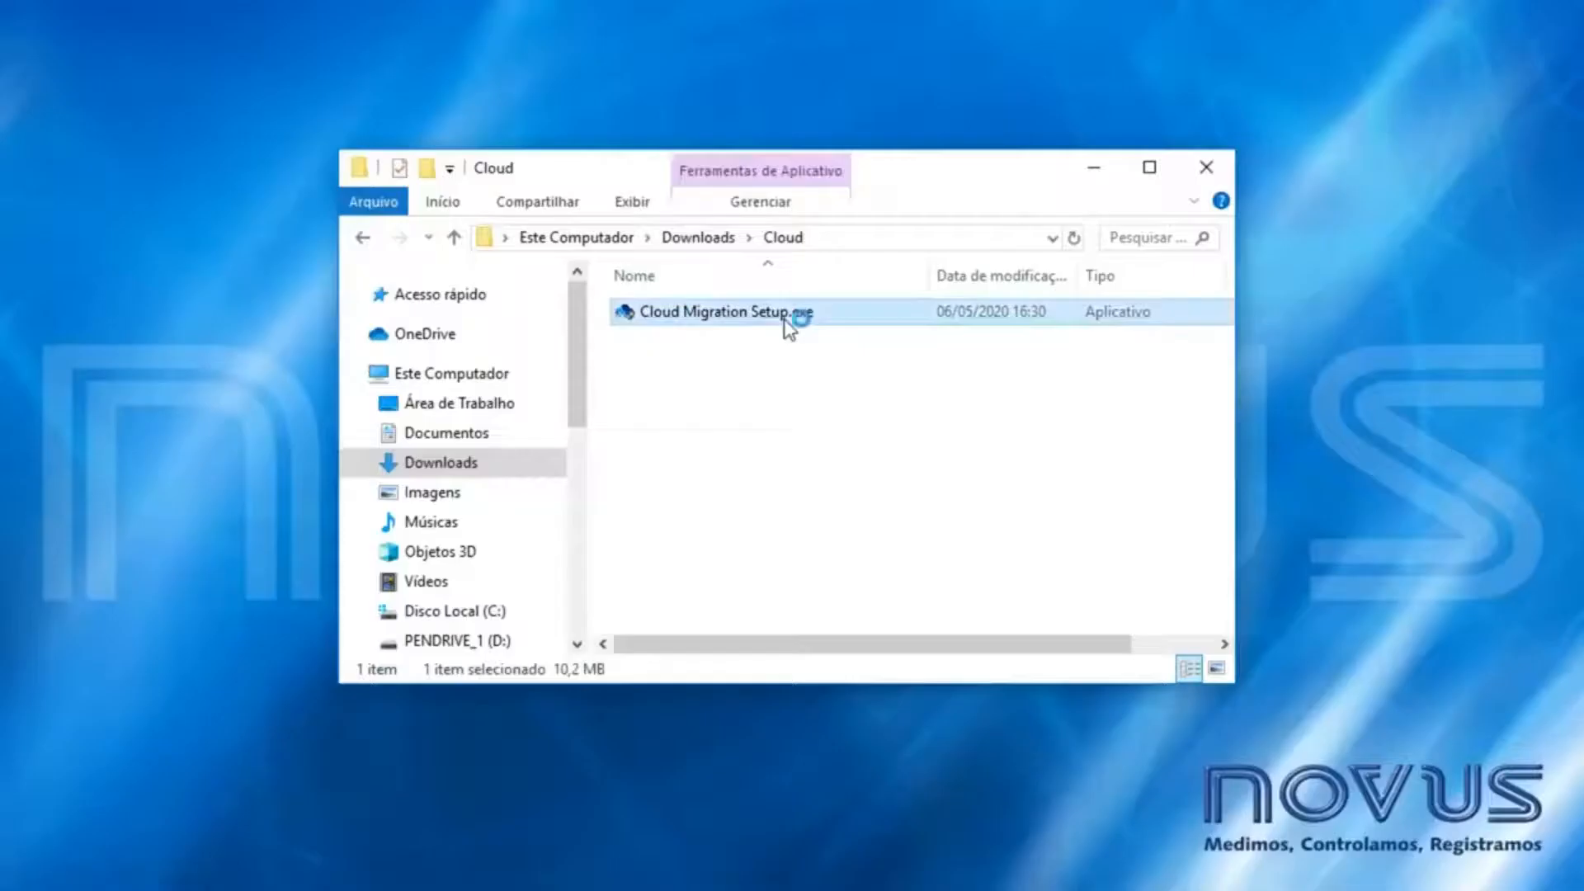
- Install Cloud Migration 1.0.0.0 in English with default components and location, then launch it
double_click(799, 318)
left_click(840, 501)
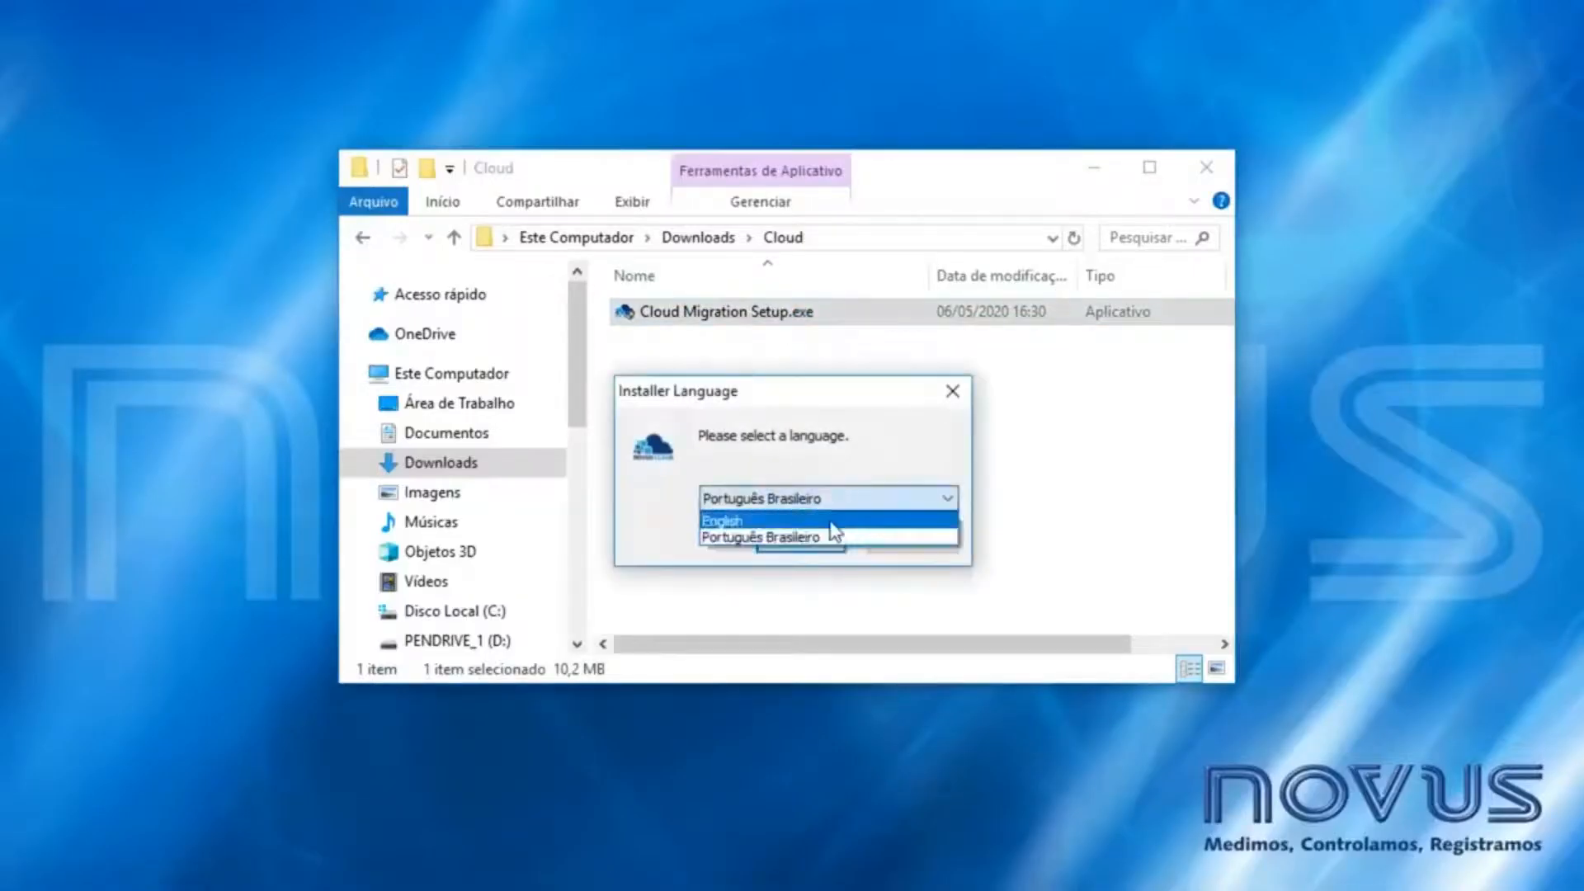
left_click(817, 517)
left_click(824, 541)
left_click(931, 683)
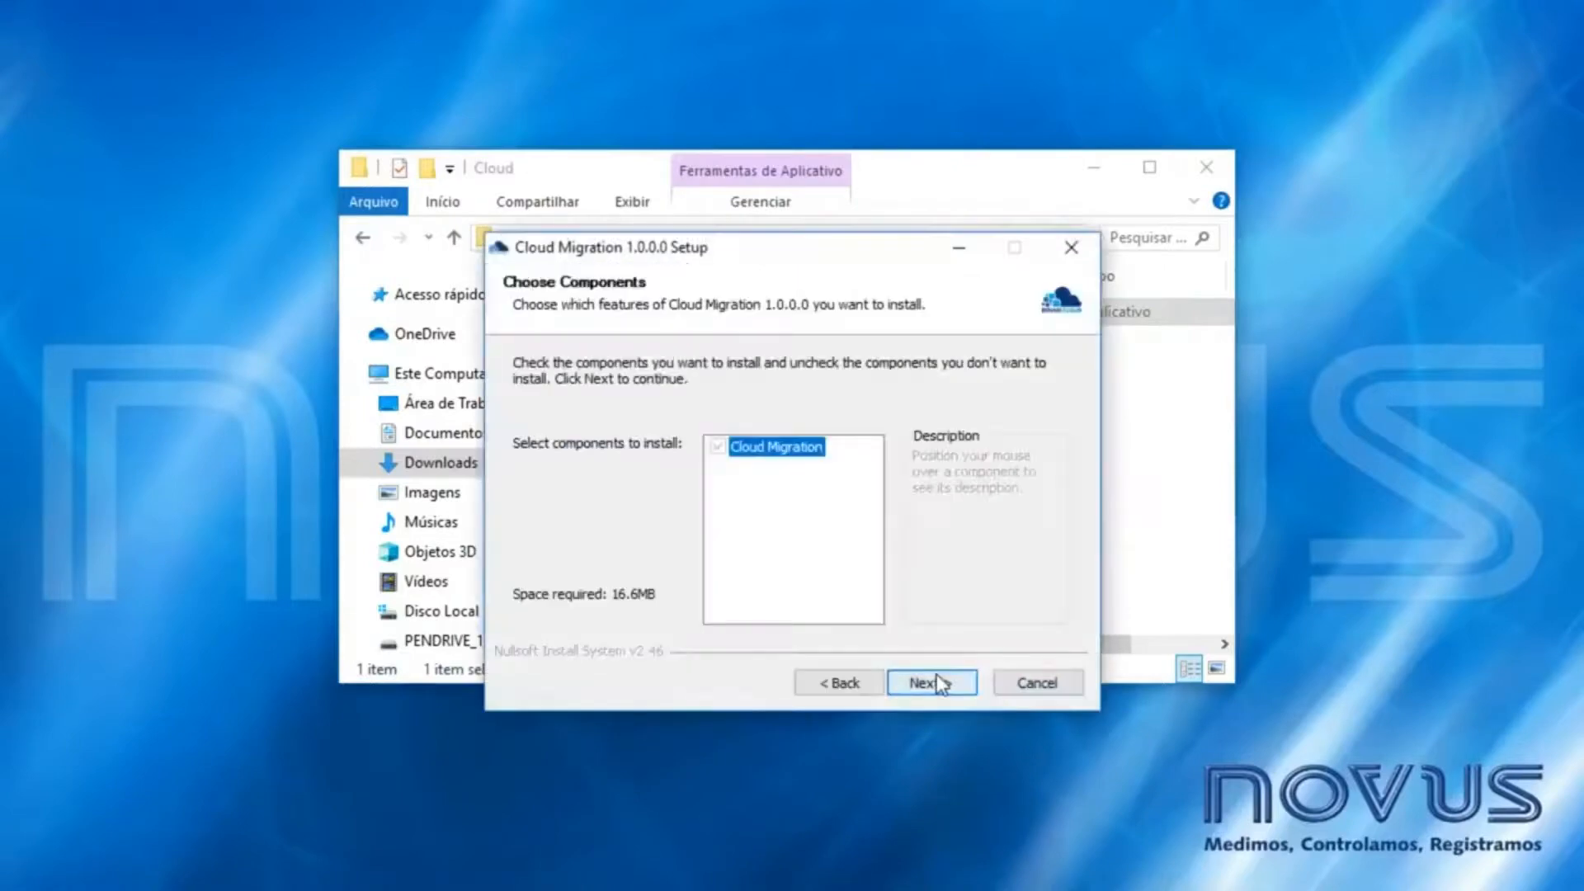
left_click(931, 683)
left_click(931, 683)
left_click(931, 684)
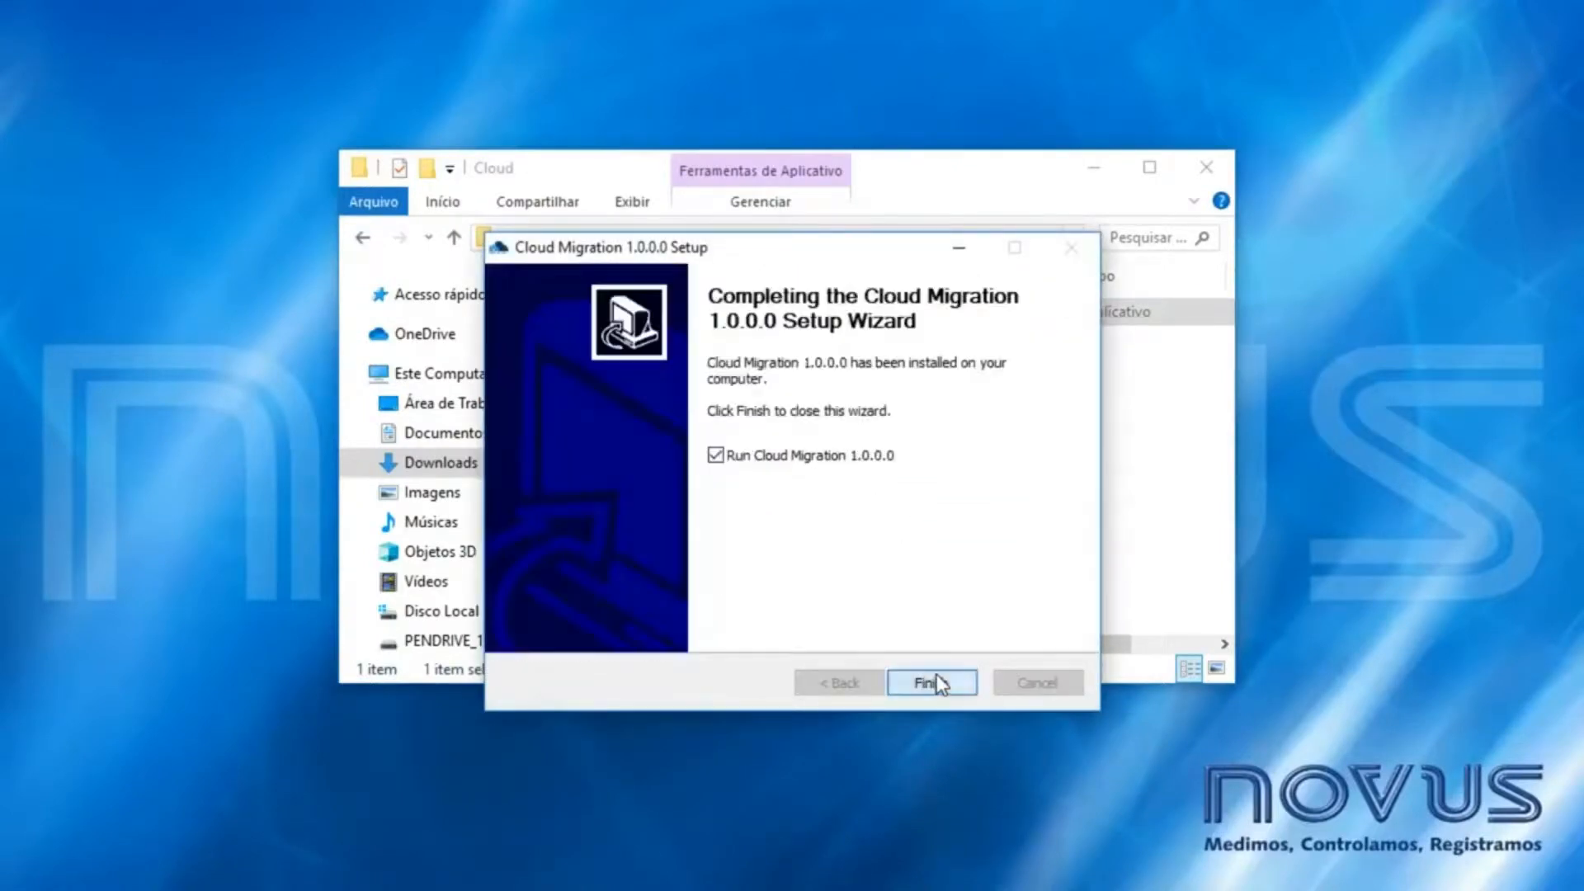
left_click(937, 676)
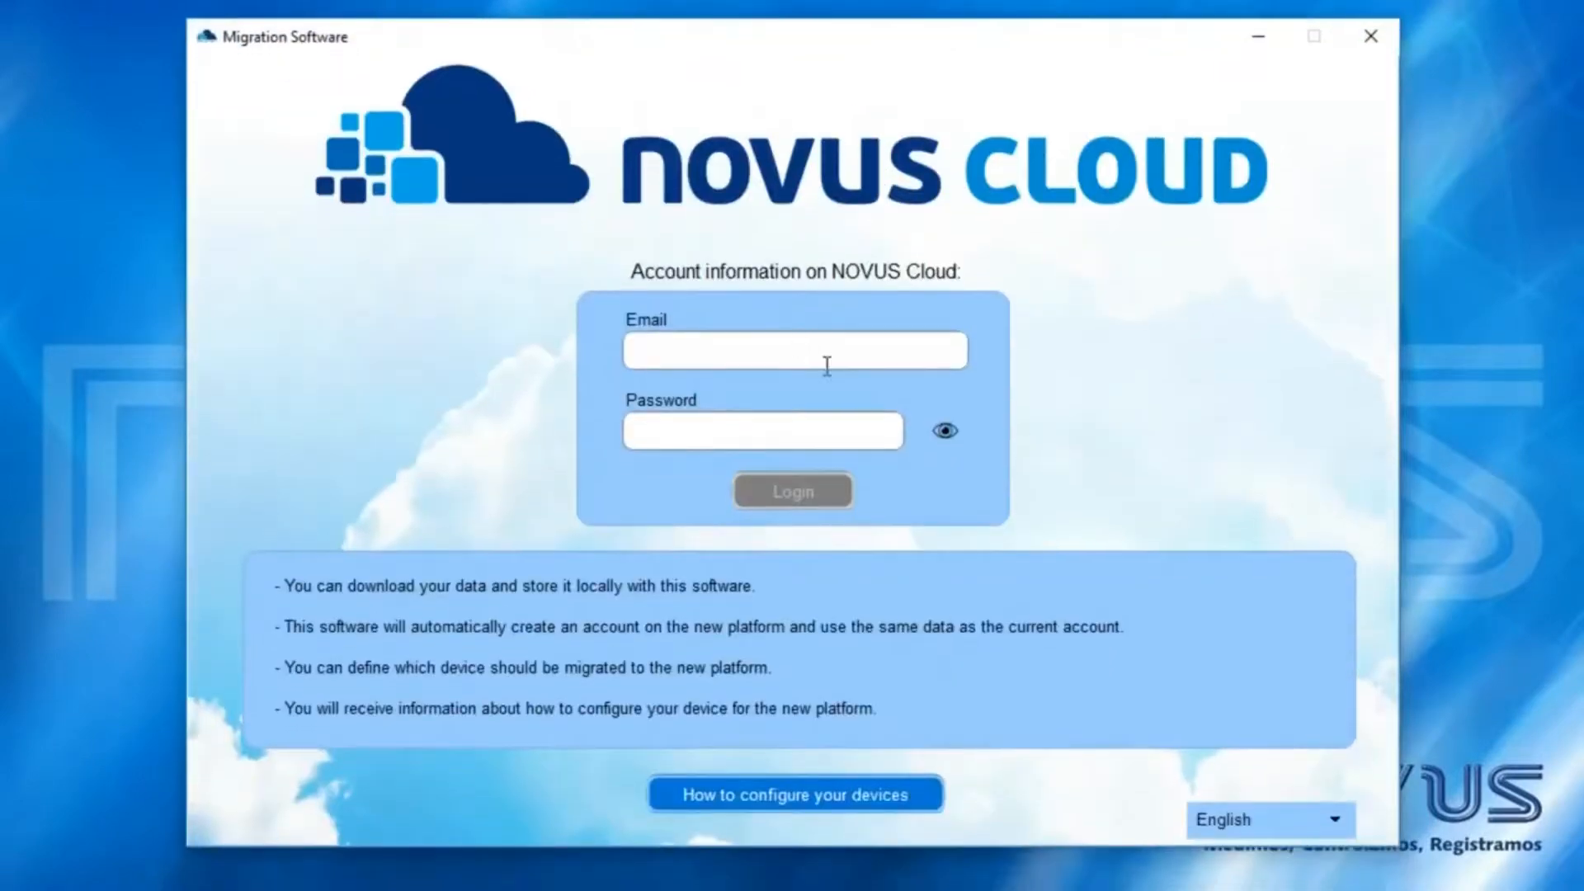
- Log into Cloud Migration with the NOVUS Cloud account e-mail and password
left_click(827, 366)
key("Tab")
type("**********")
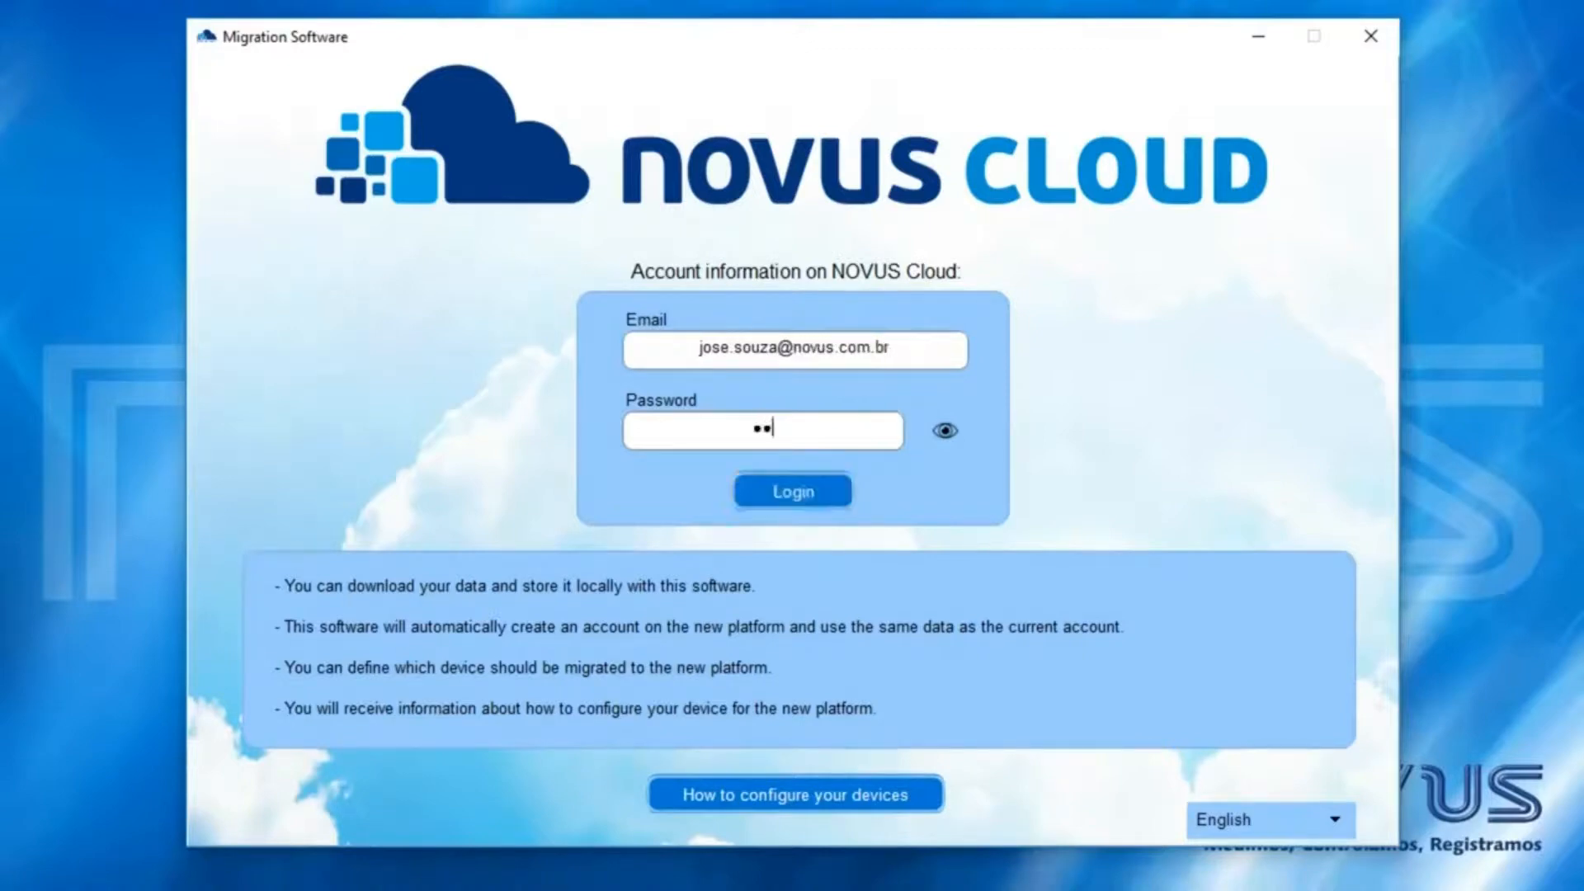
type("*")
left_click(804, 495)
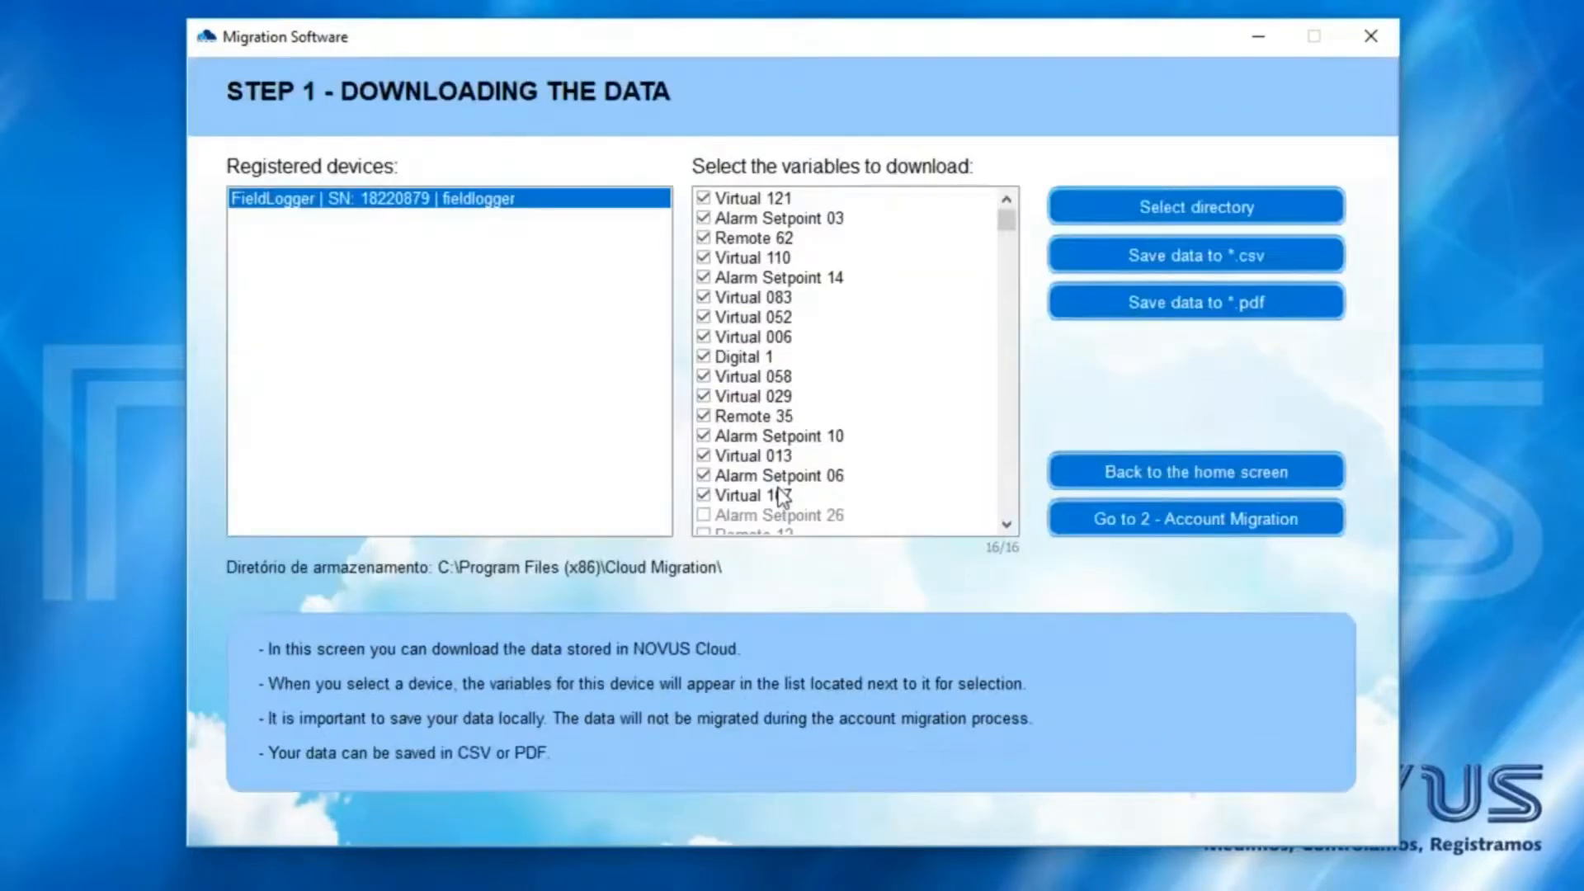
- Set the Fieldlogger folder as the storage directory for downloaded data
left_click(716, 320)
scroll(780, 405, "down", 4)
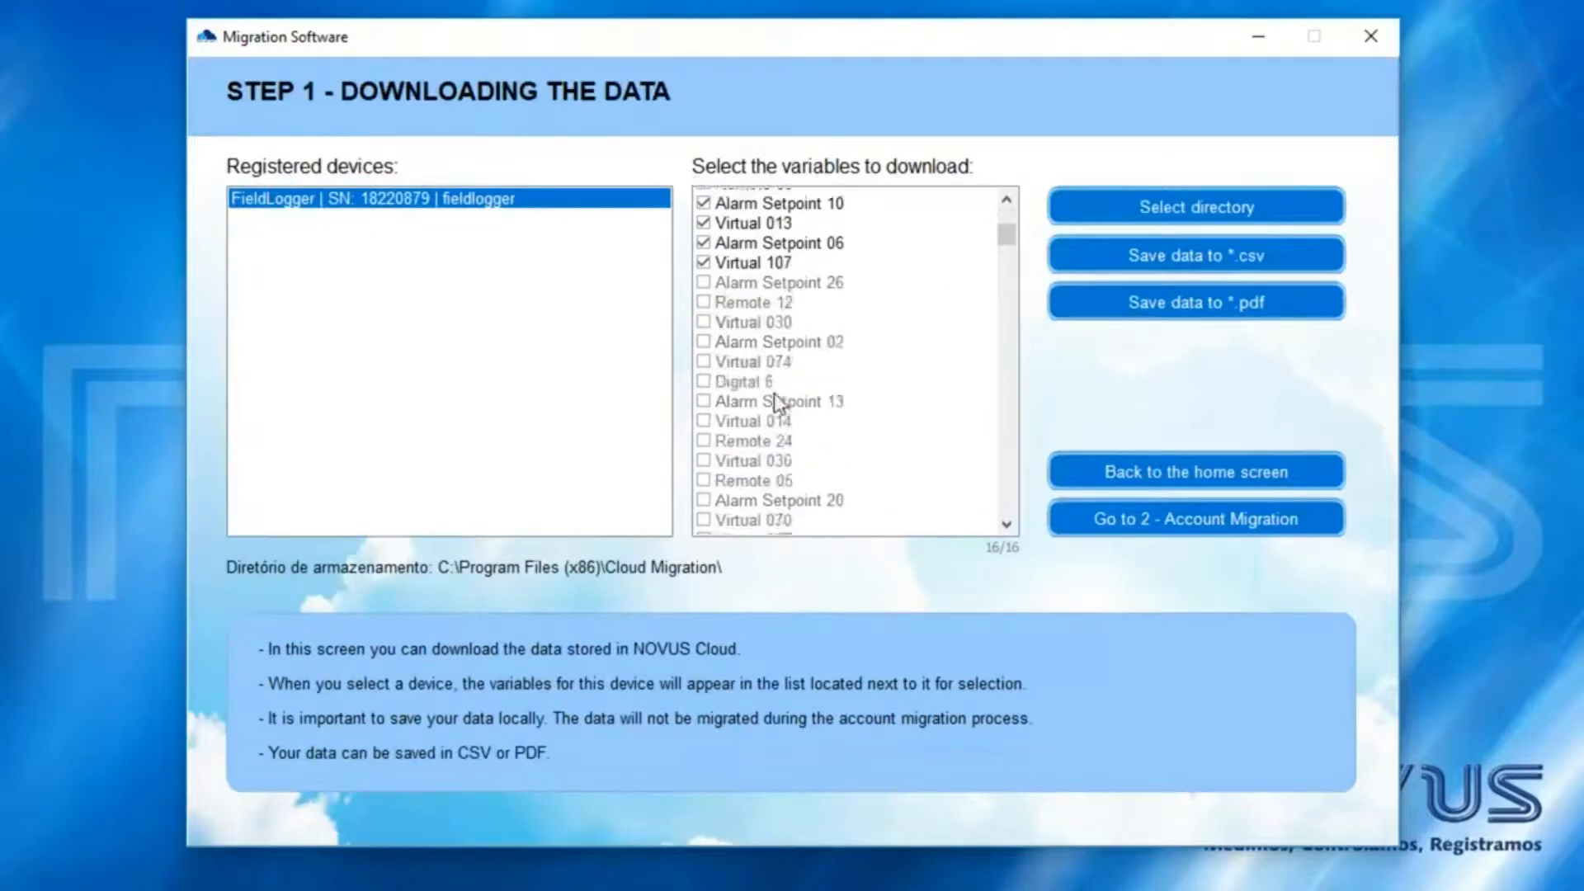
scroll(742, 412, "up", 4)
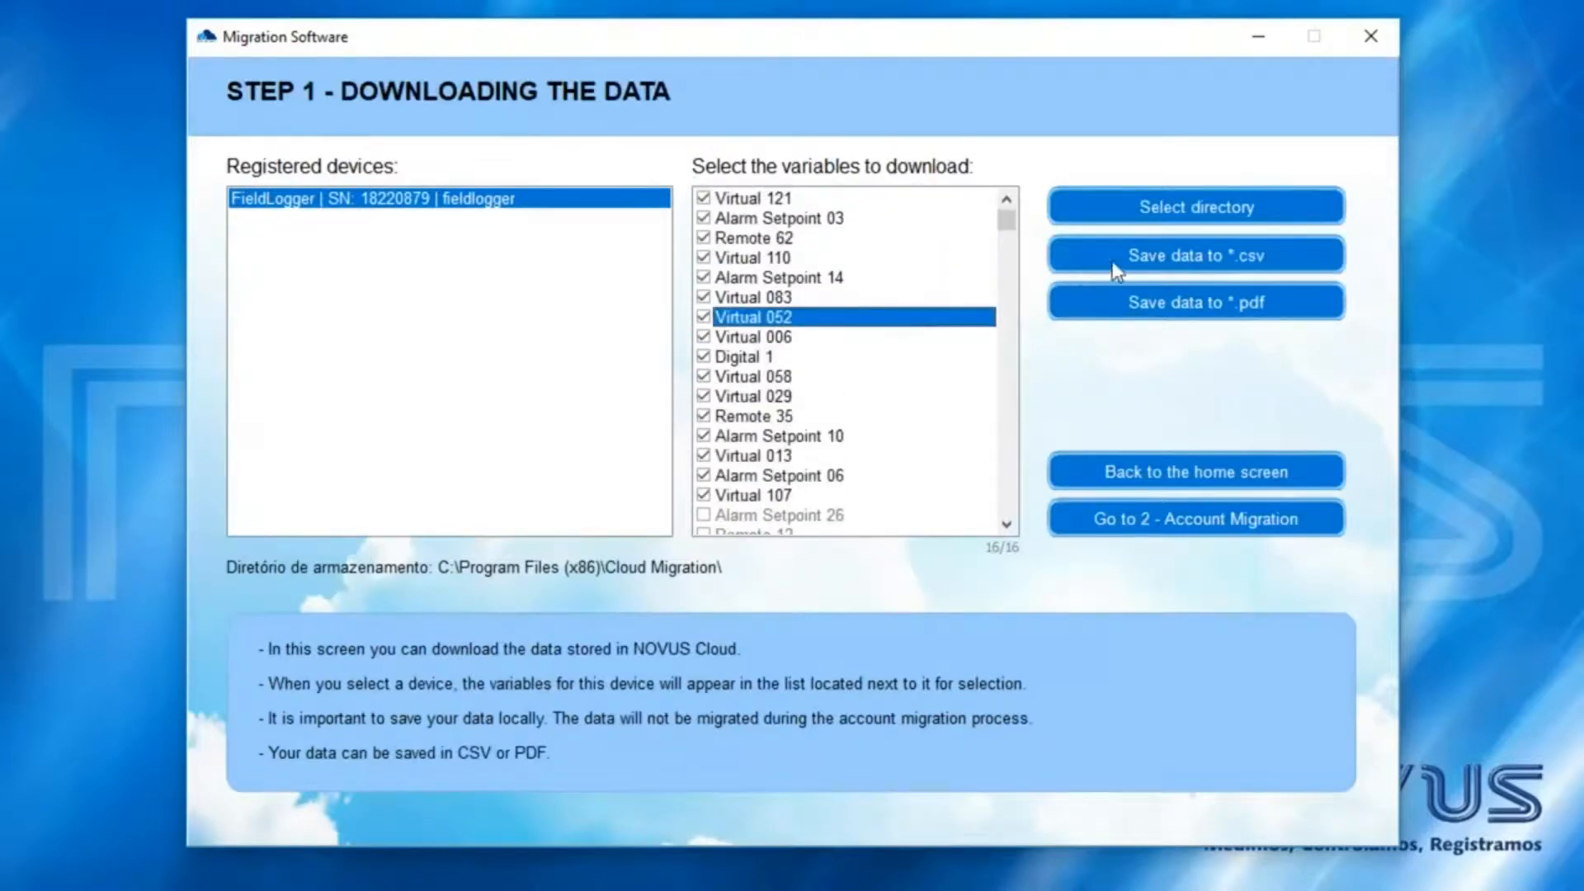
left_click(1127, 206)
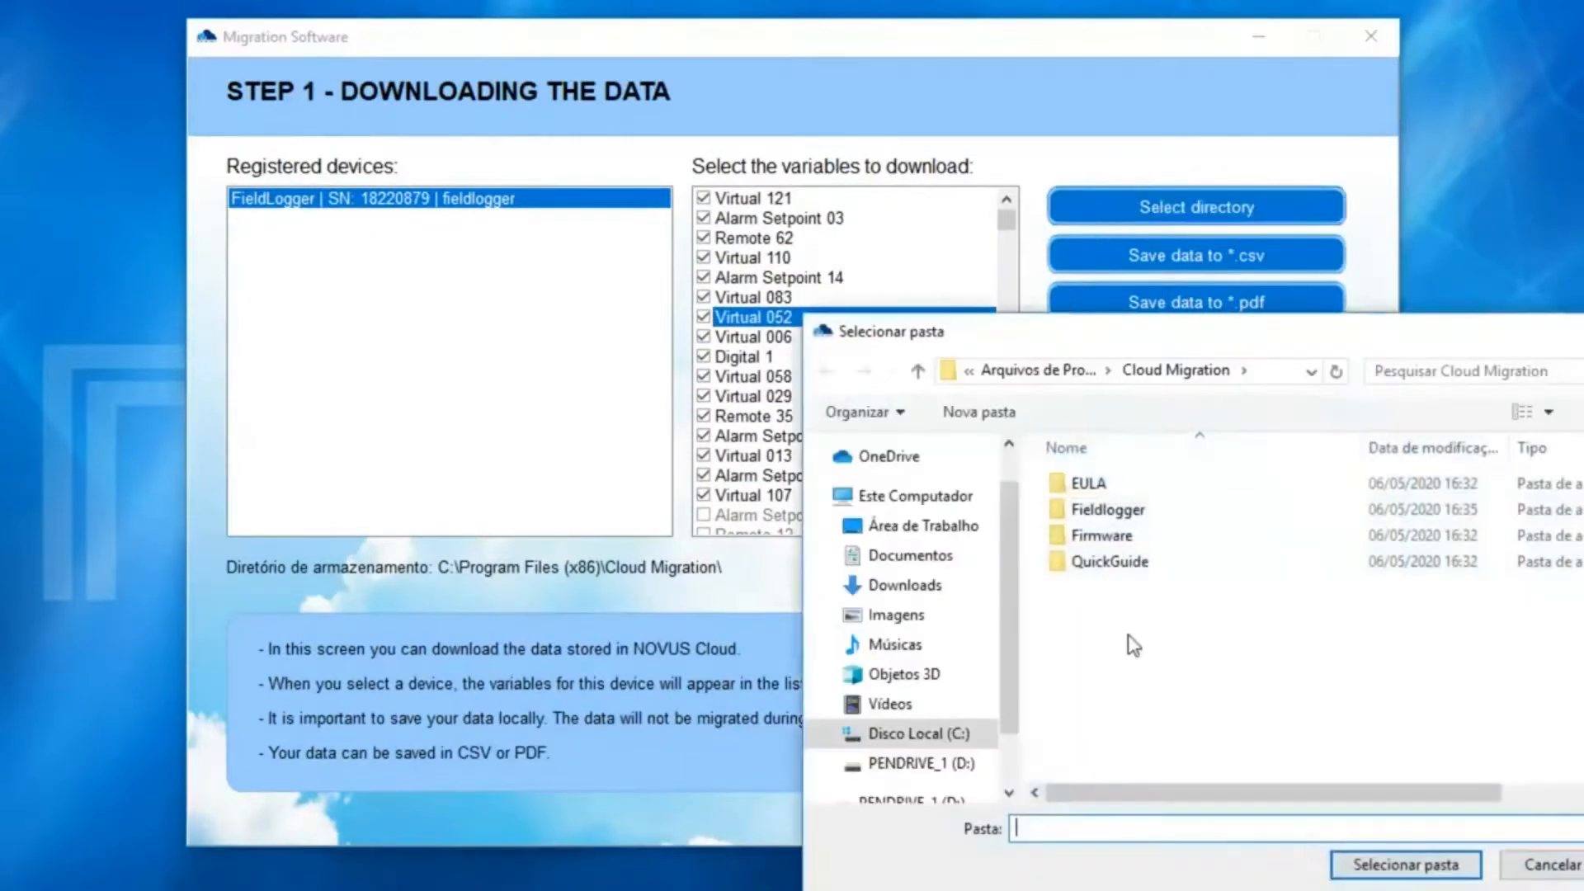
double_click(1110, 510)
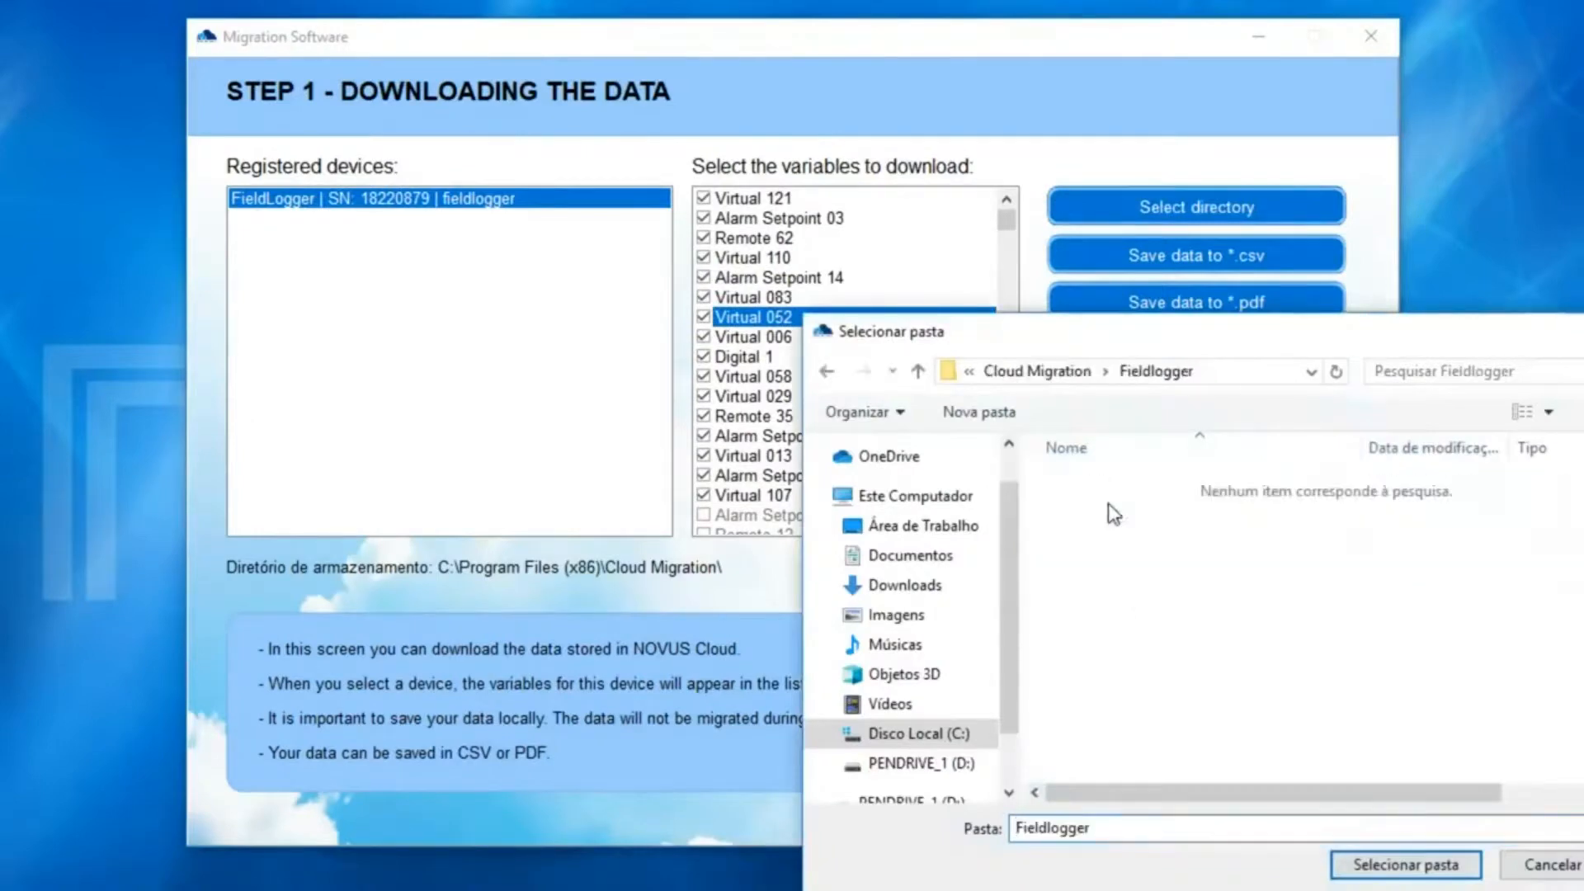
left_click(1403, 864)
- Save the FieldLogger variable data as CSV and PDF, then continue to account migration
left_click(1272, 263)
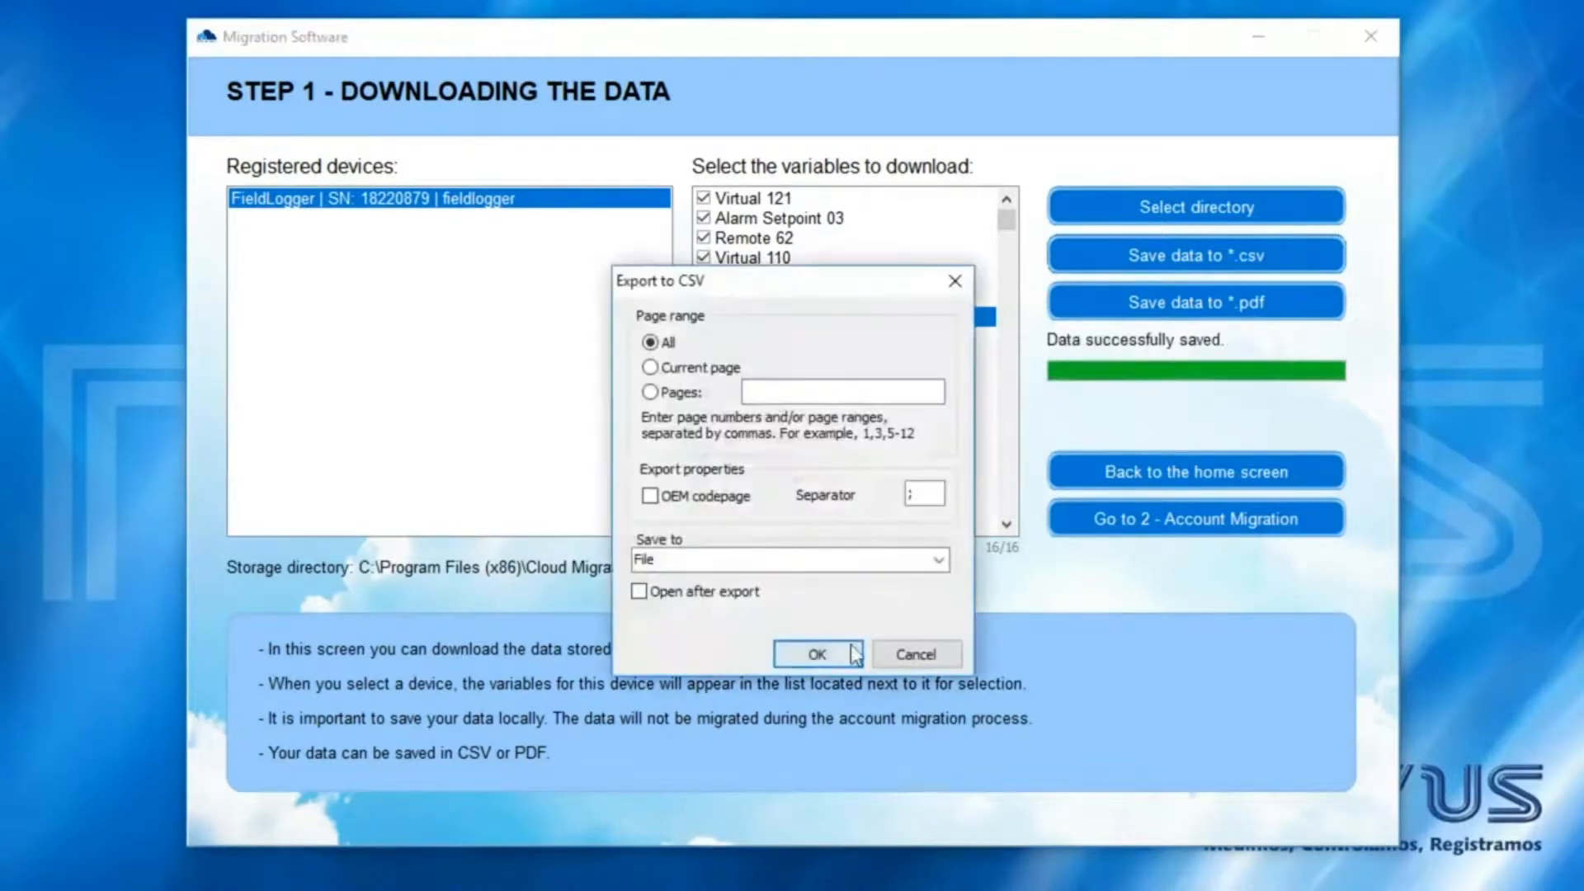
left_click(848, 652)
left_click(844, 618)
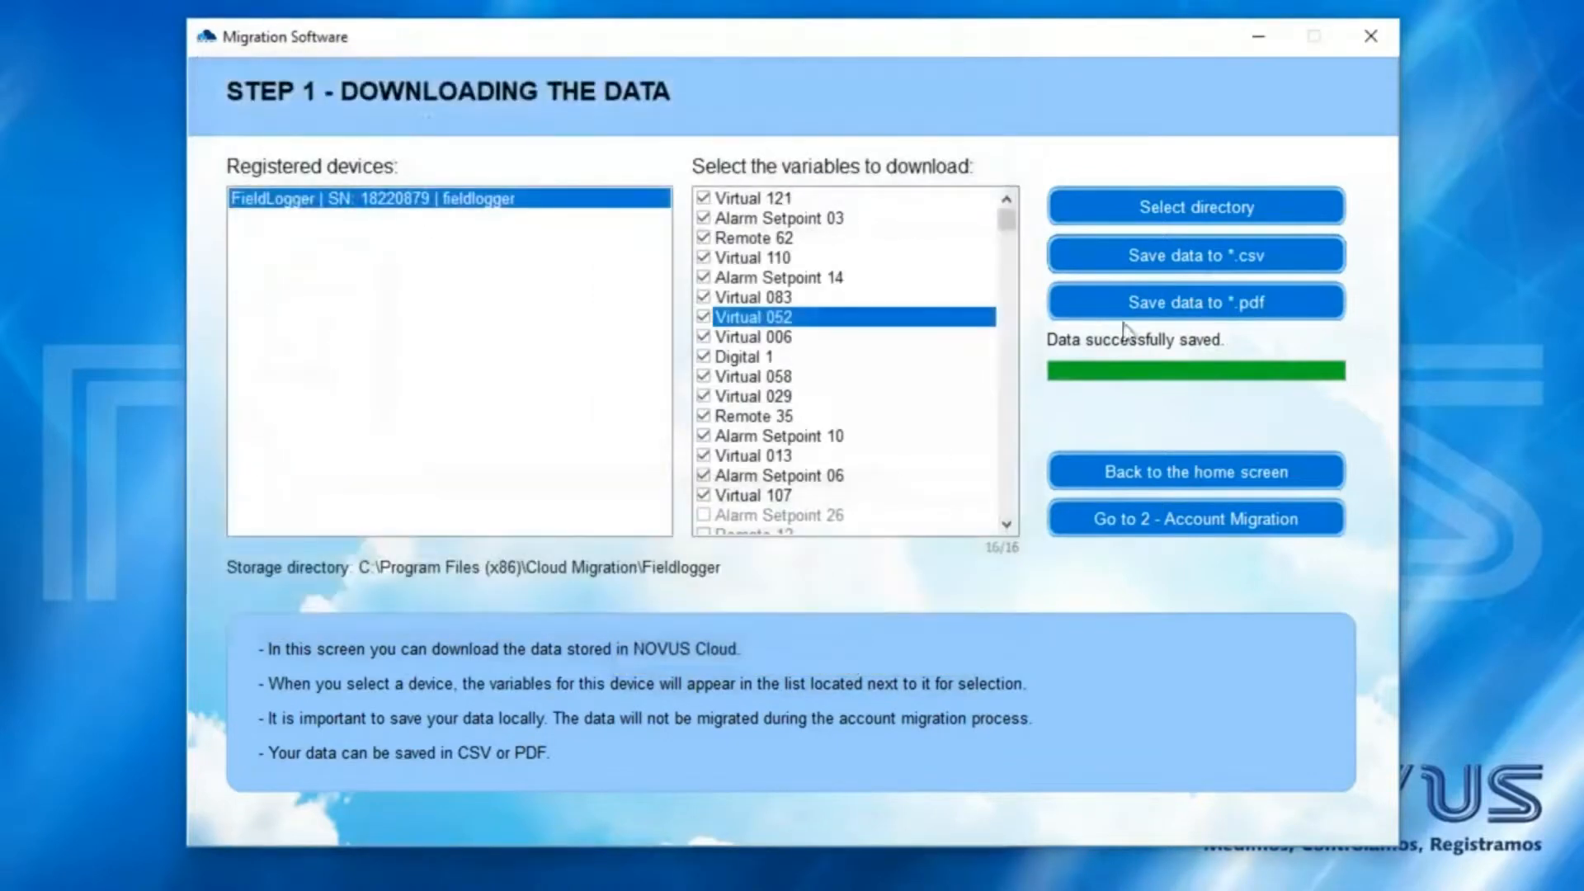
left_click(1152, 317)
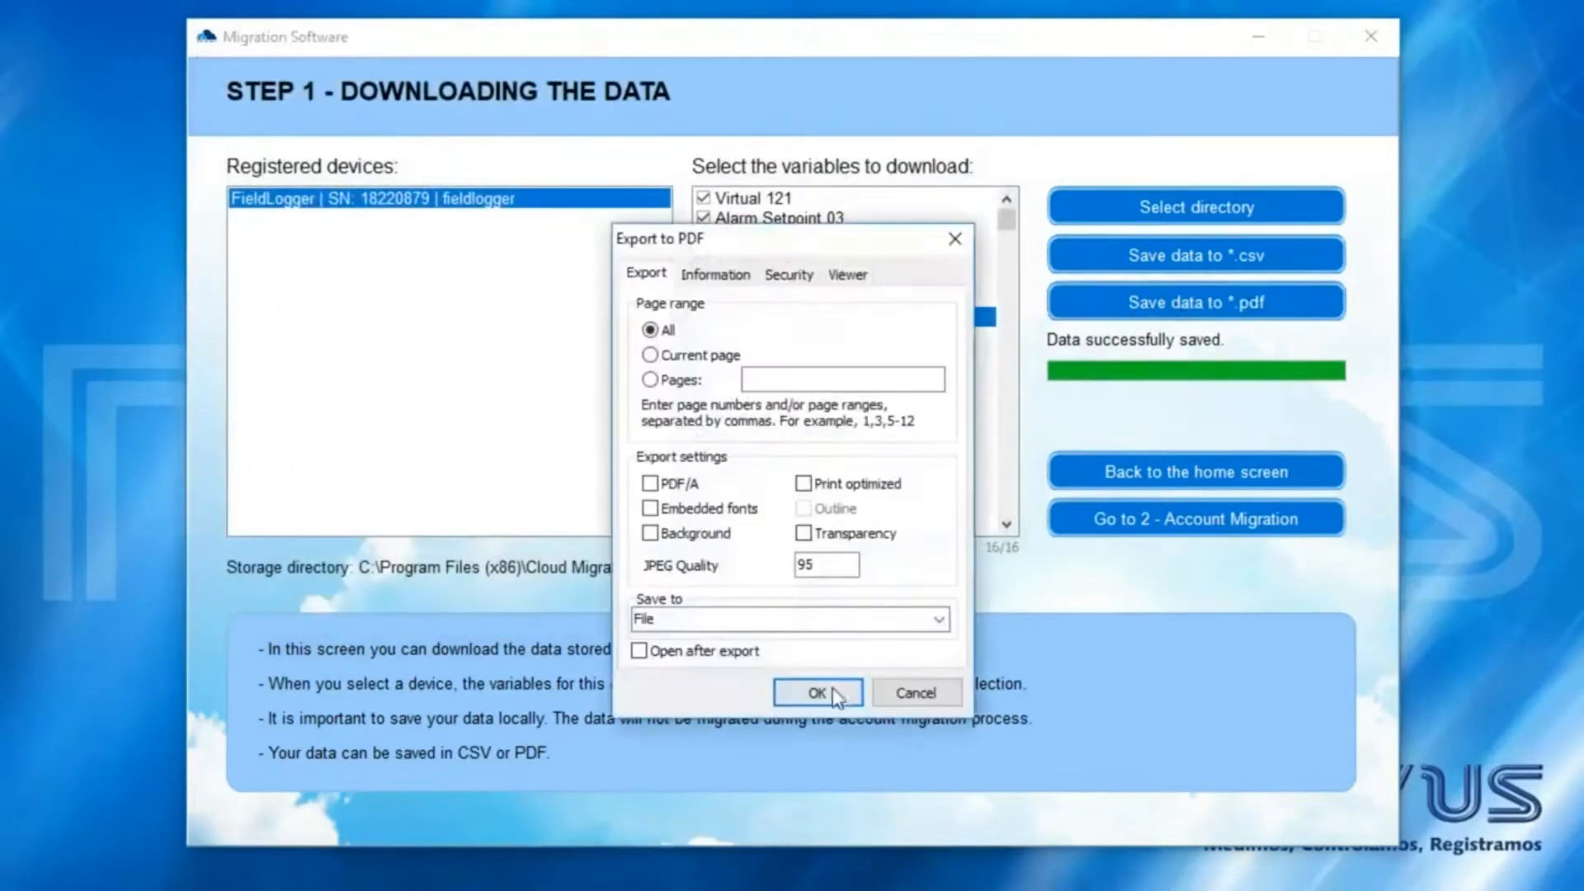
left_click(811, 691)
left_click(838, 611)
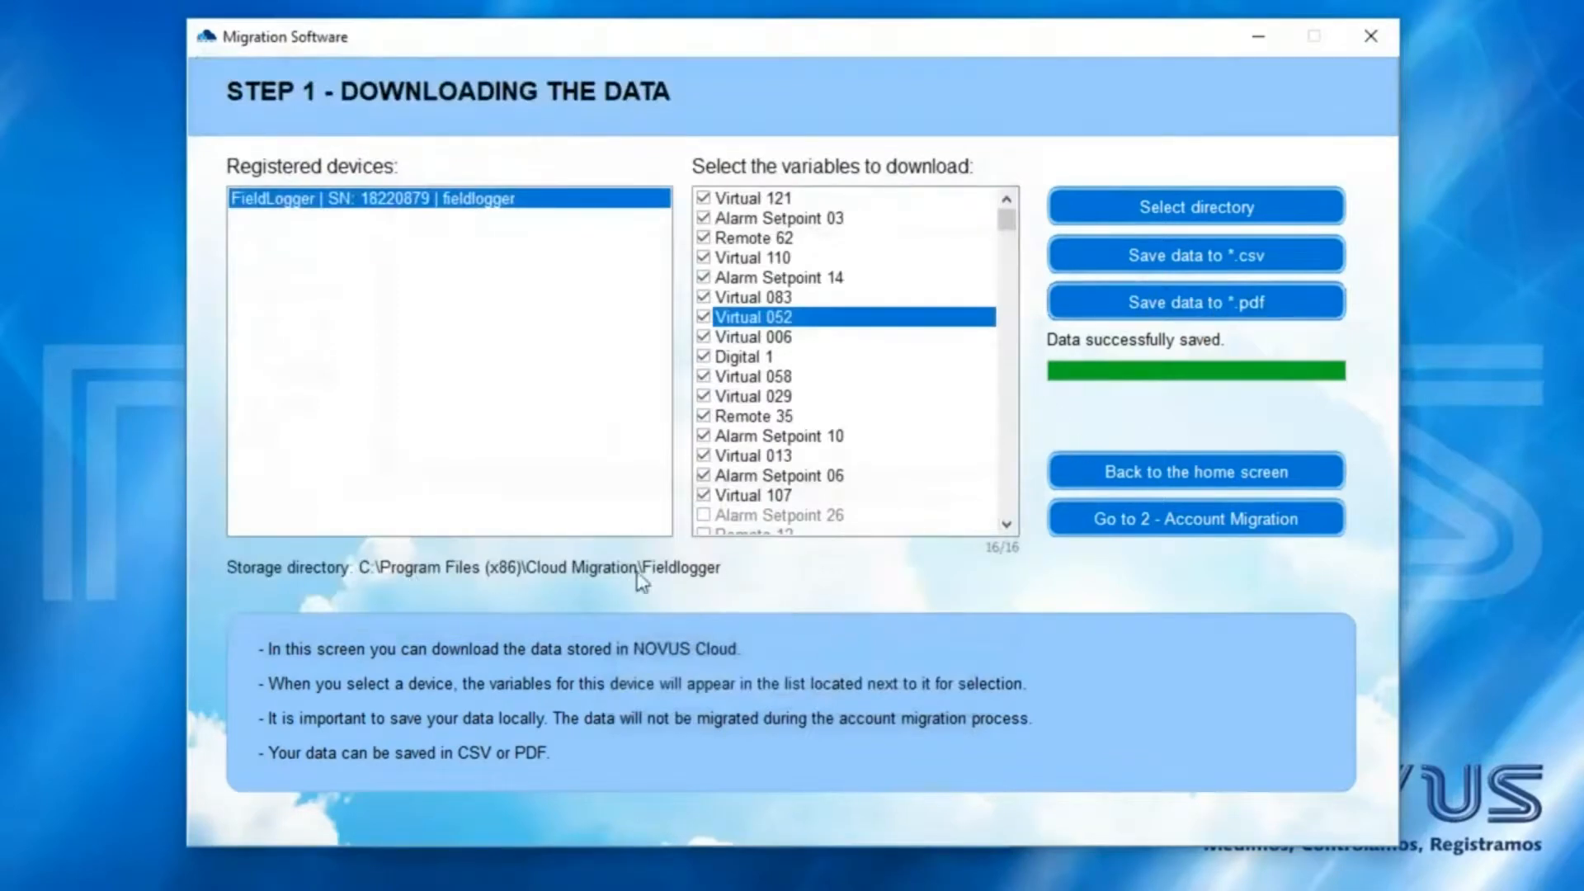
left_click(1118, 519)
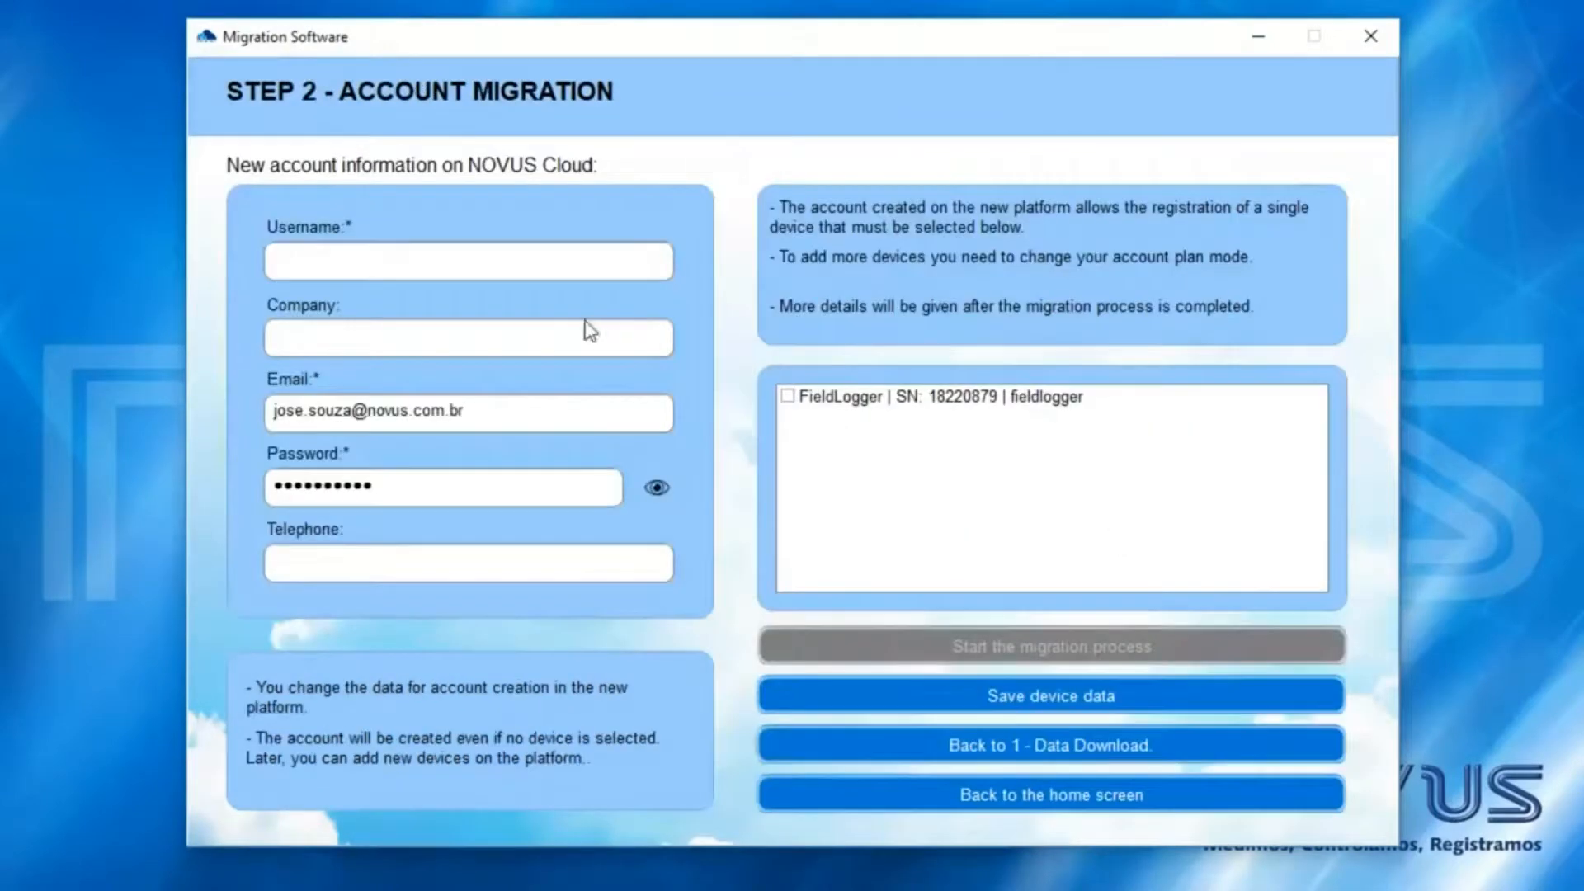
- Enter username Support and company Novus Automation, tick FieldLogger, and start the migration
left_click(566, 265)
type("Support")
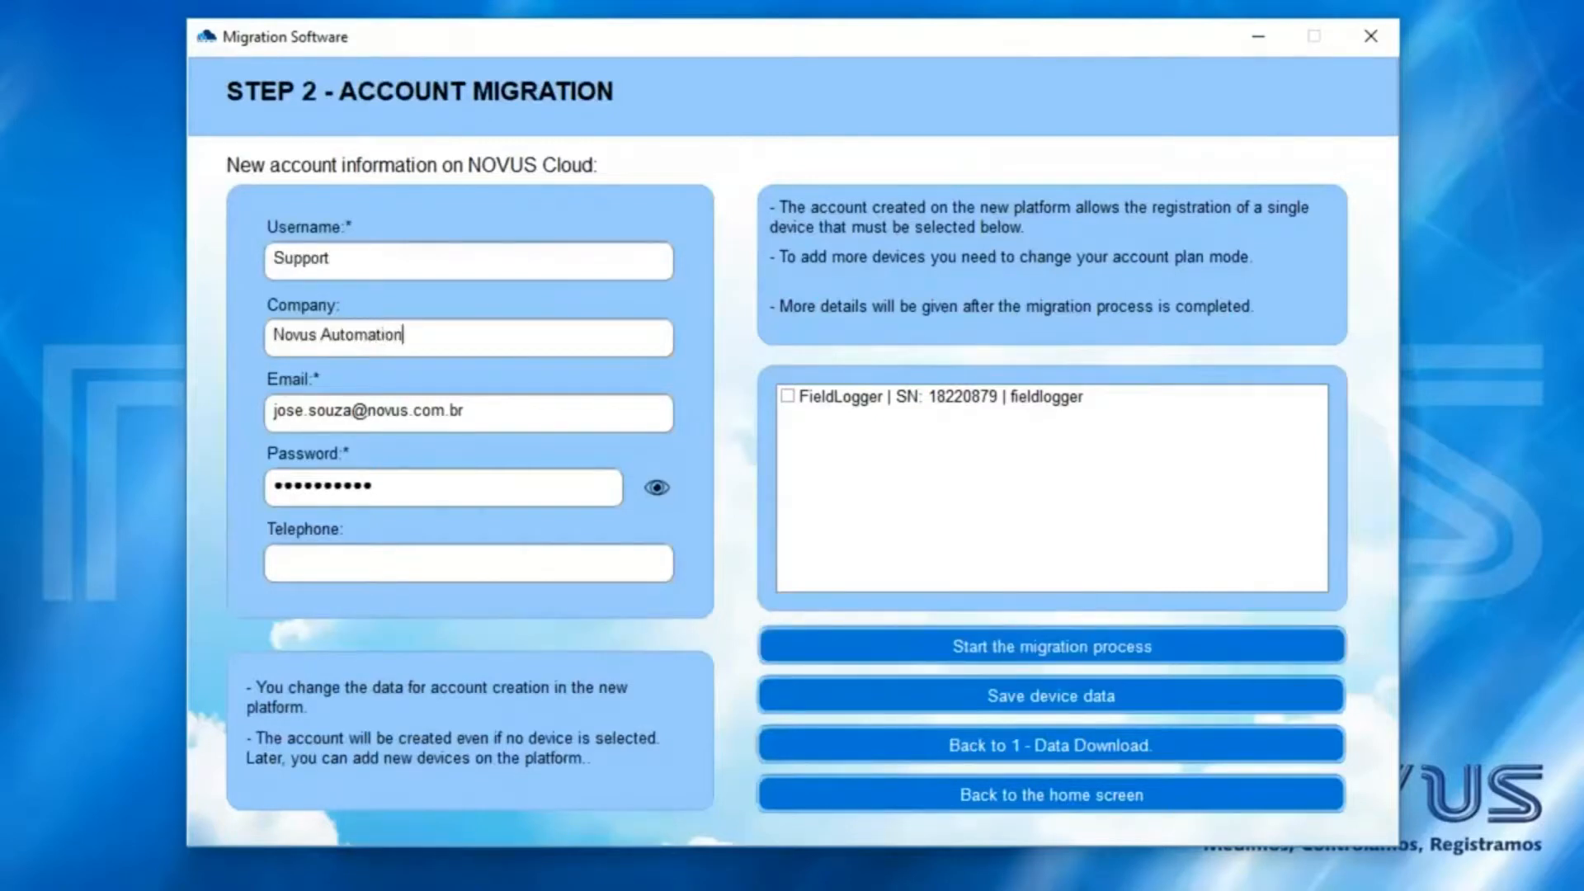
left_click(470, 427)
left_click(797, 398)
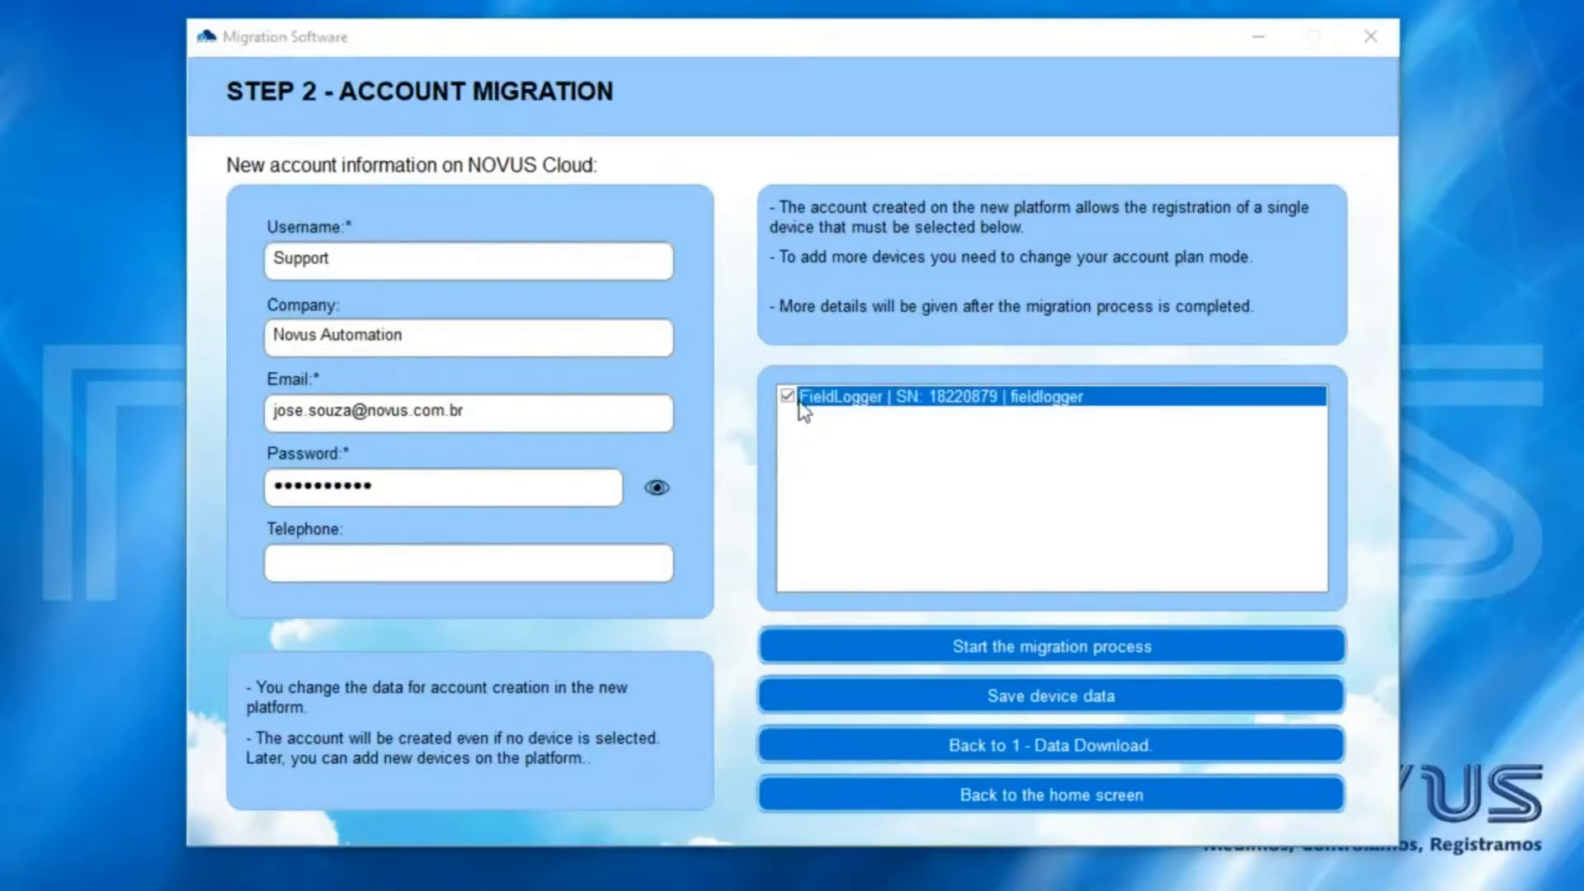
left_click(914, 647)
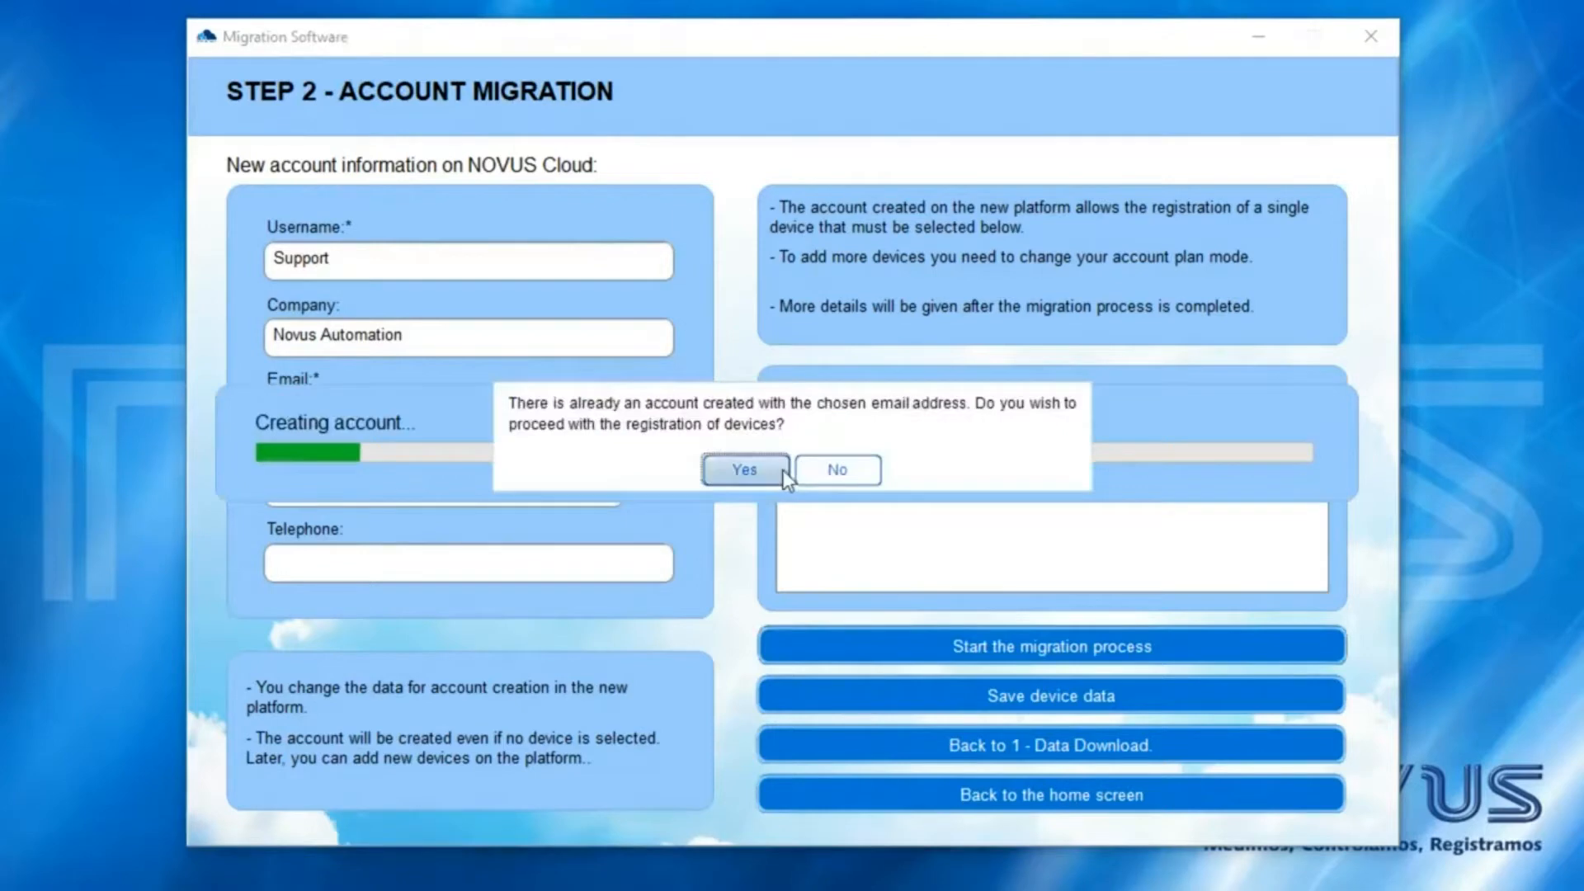
left_click(745, 469)
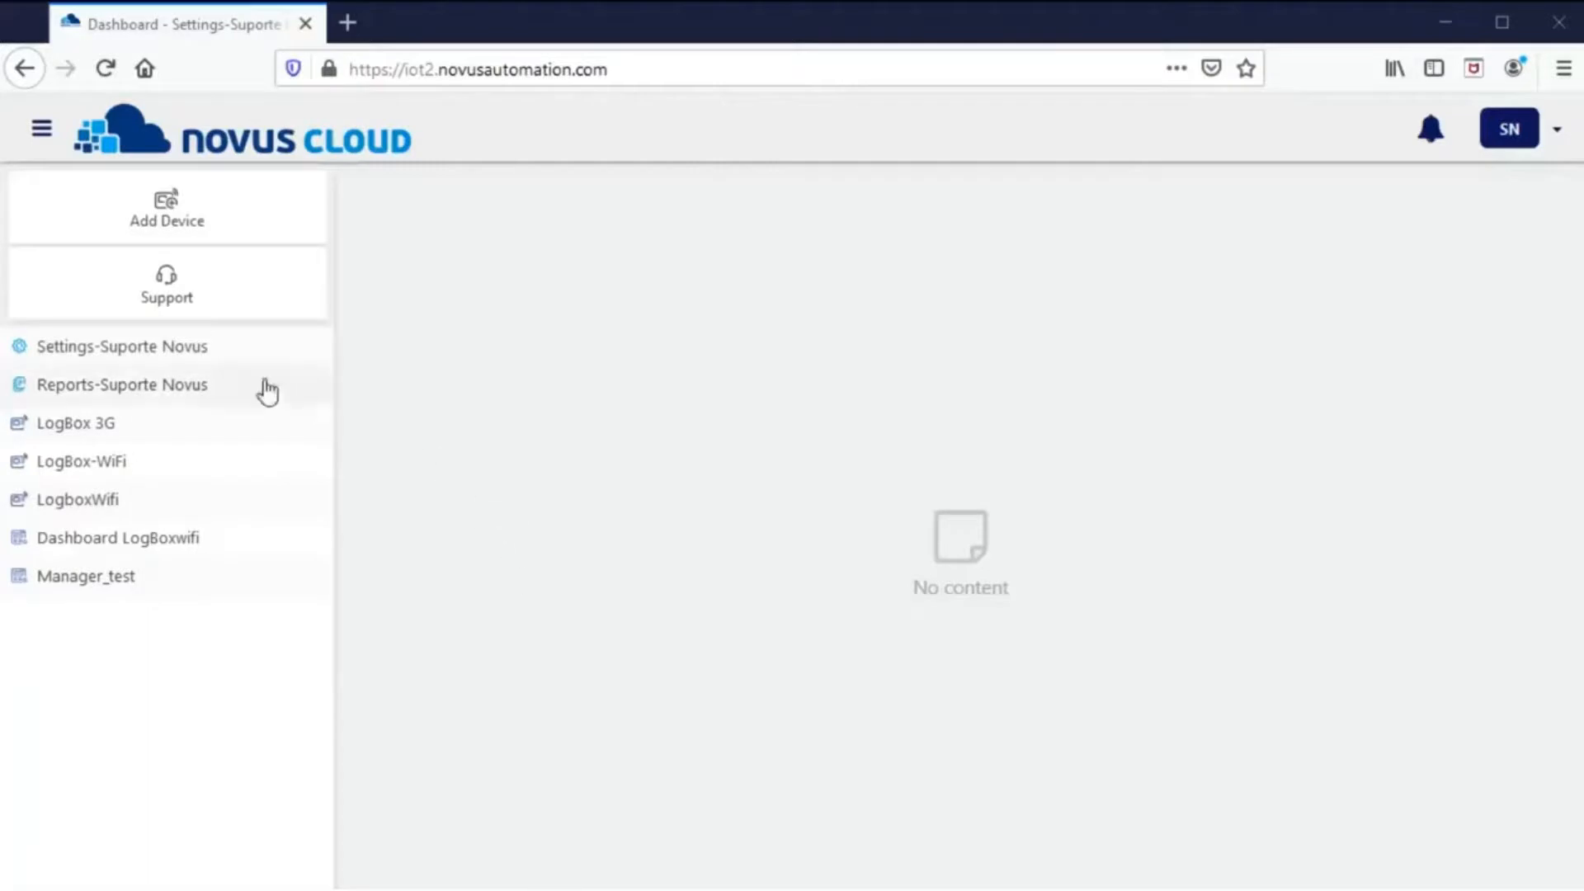
- Show the Create Dashboards and Widgets tab of Settings-Suporte Novus
left_click(172, 348)
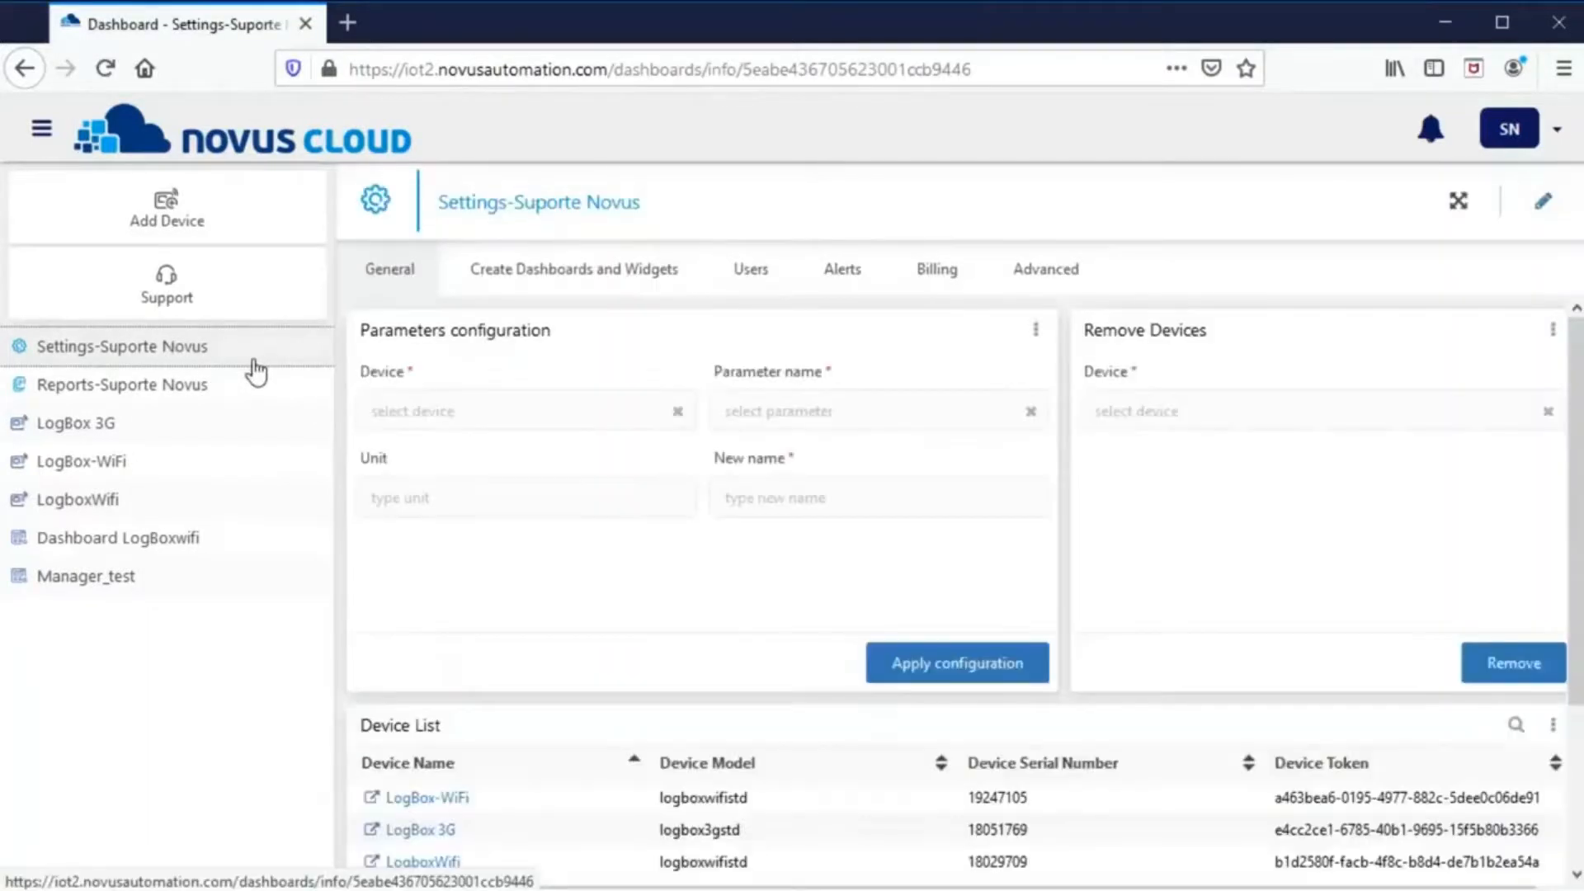
left_click(553, 289)
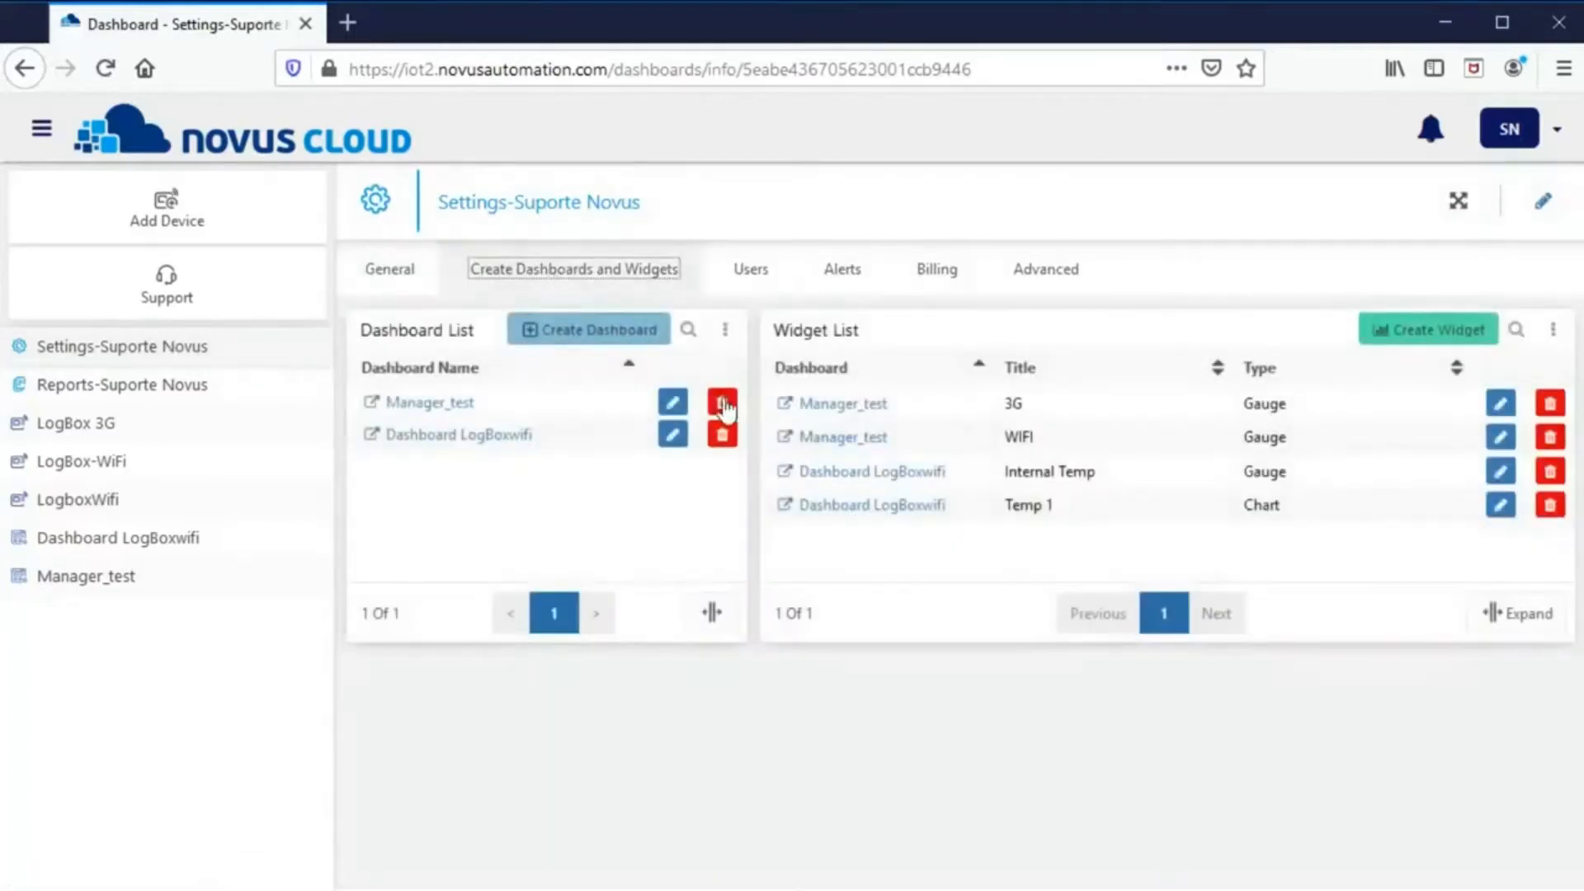
- Create a dashboard named Exemplo and close the creation form
left_click(615, 334)
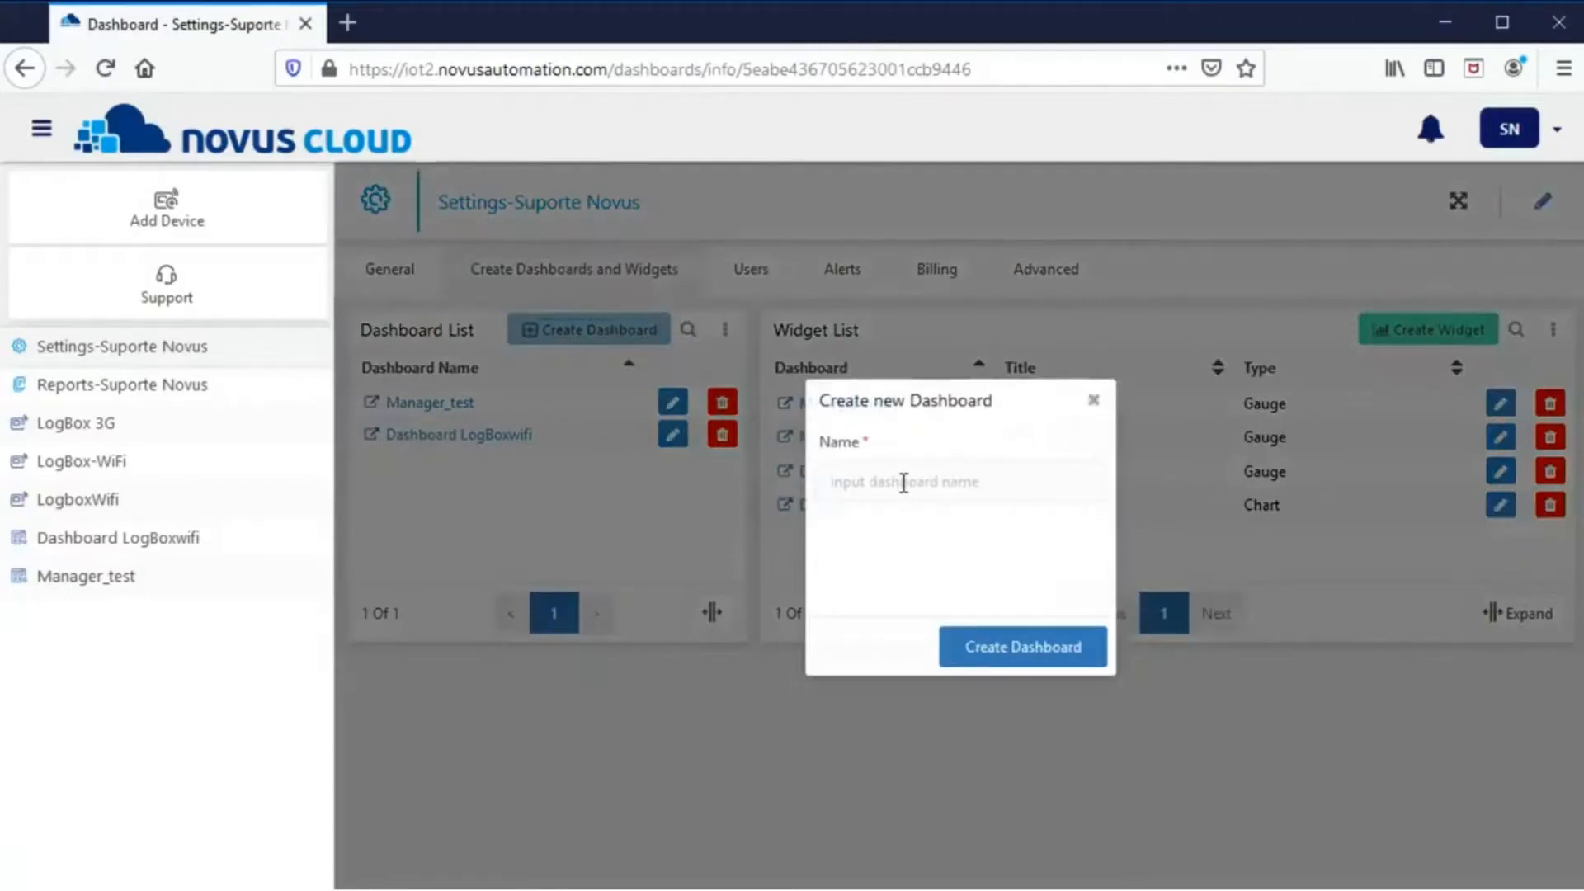
type("Exemplo")
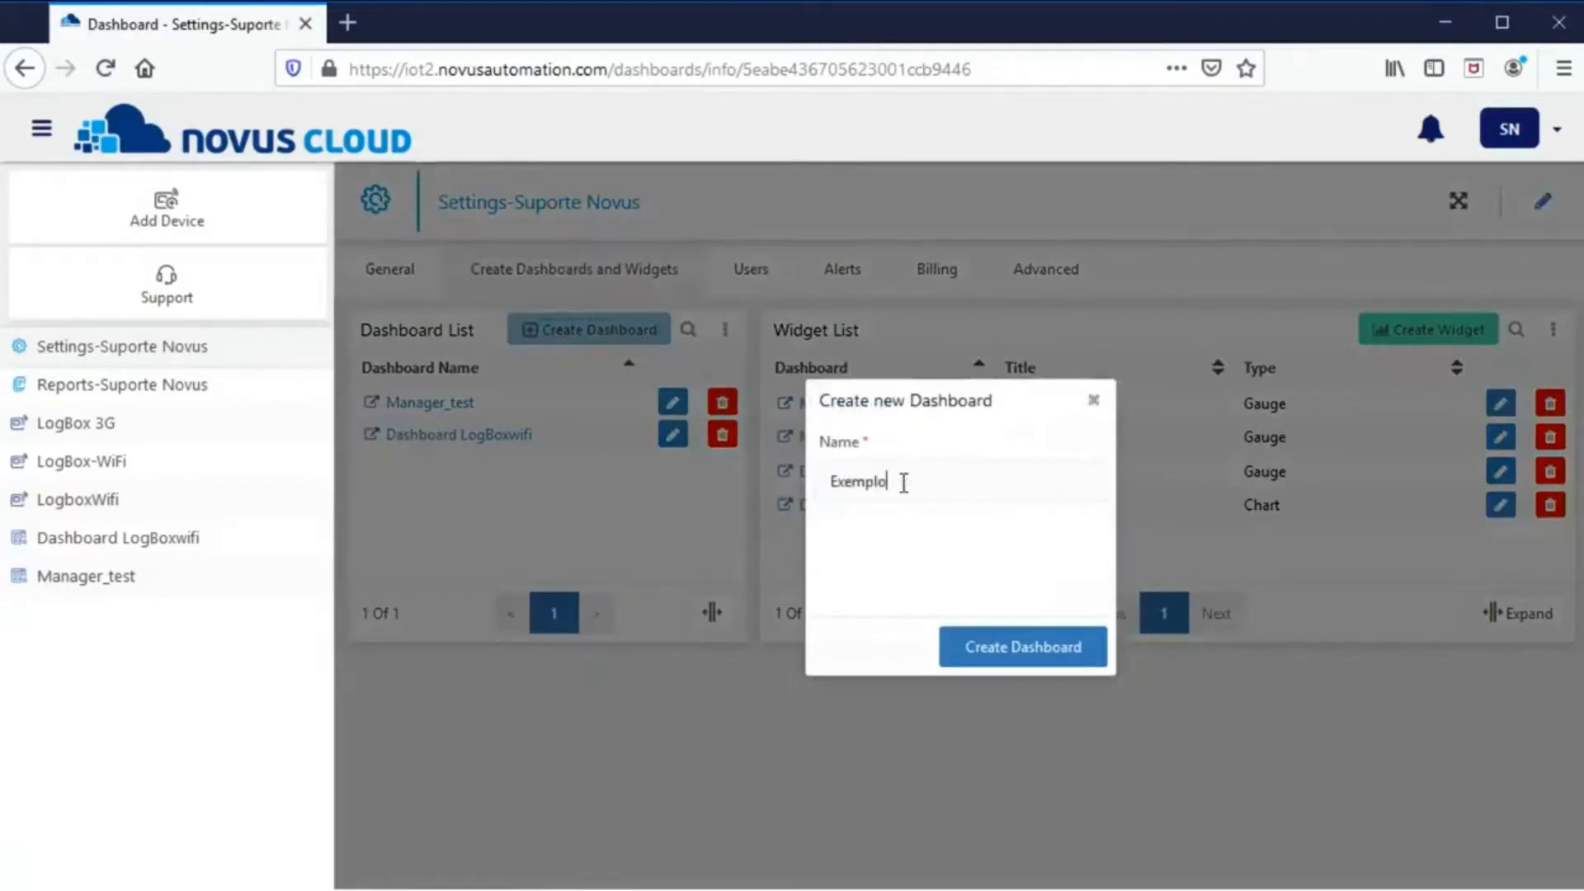
left_click(1015, 651)
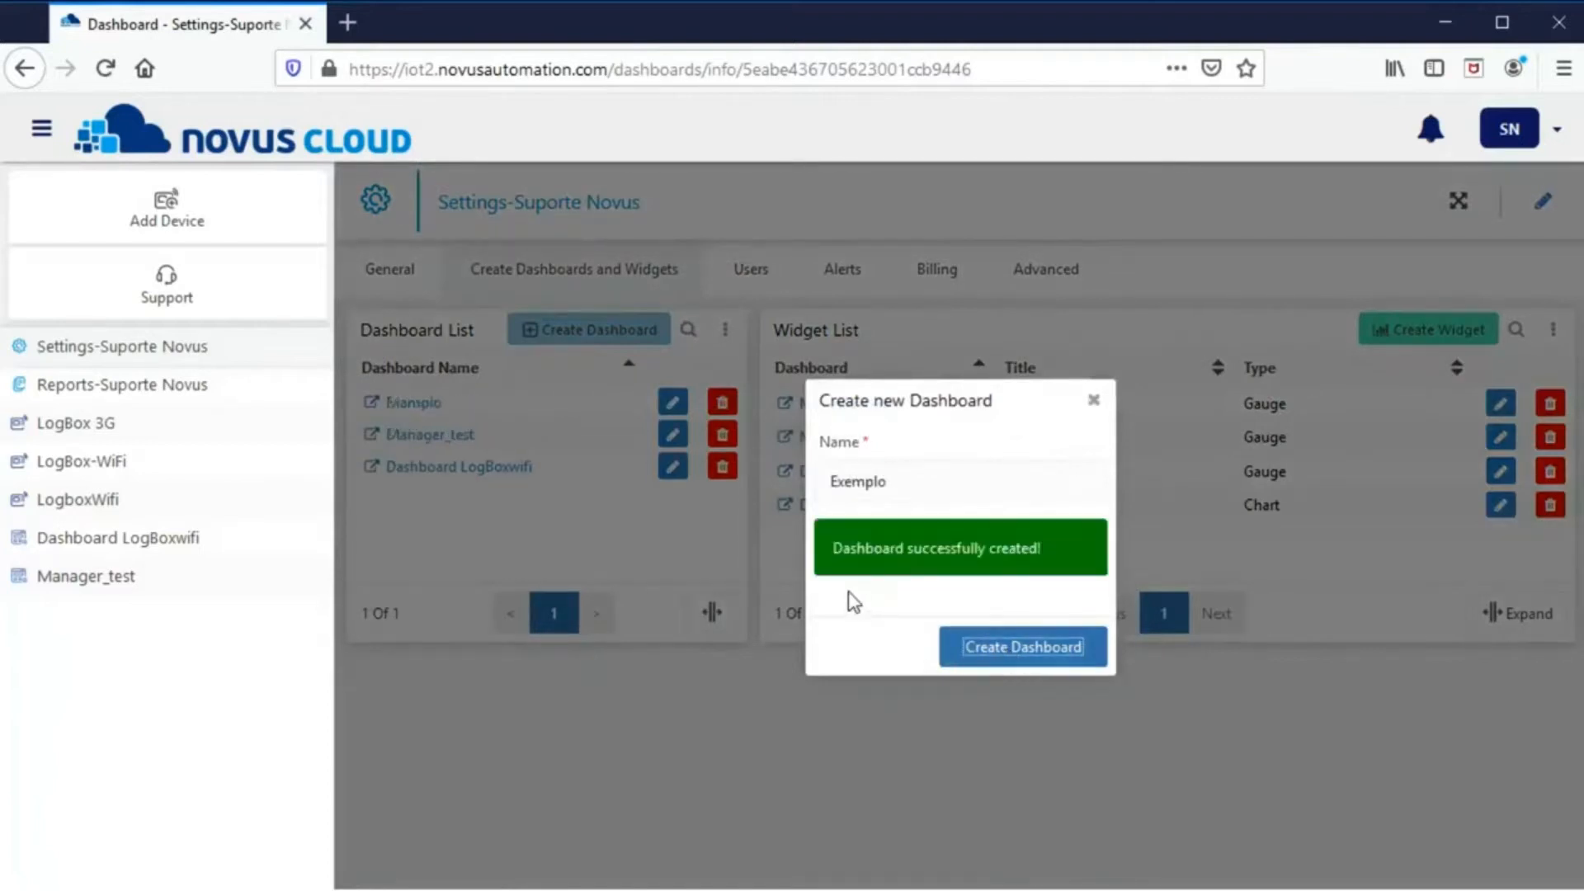
left_click(1094, 401)
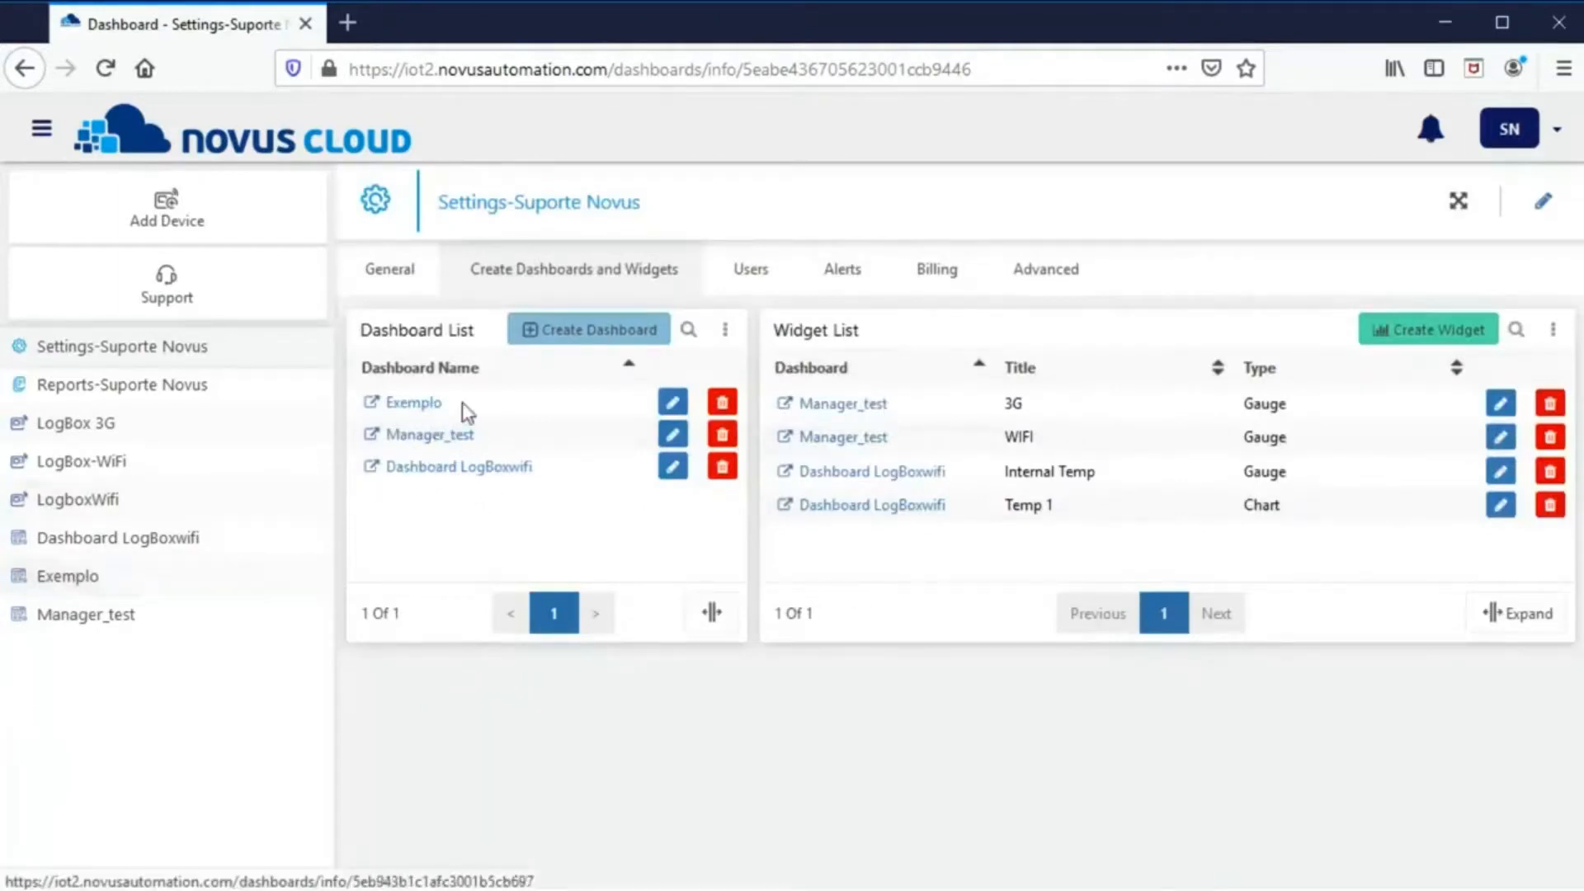
- Start a new widget on Exemplo titled Gauge, with type Gauge
left_click(1390, 339)
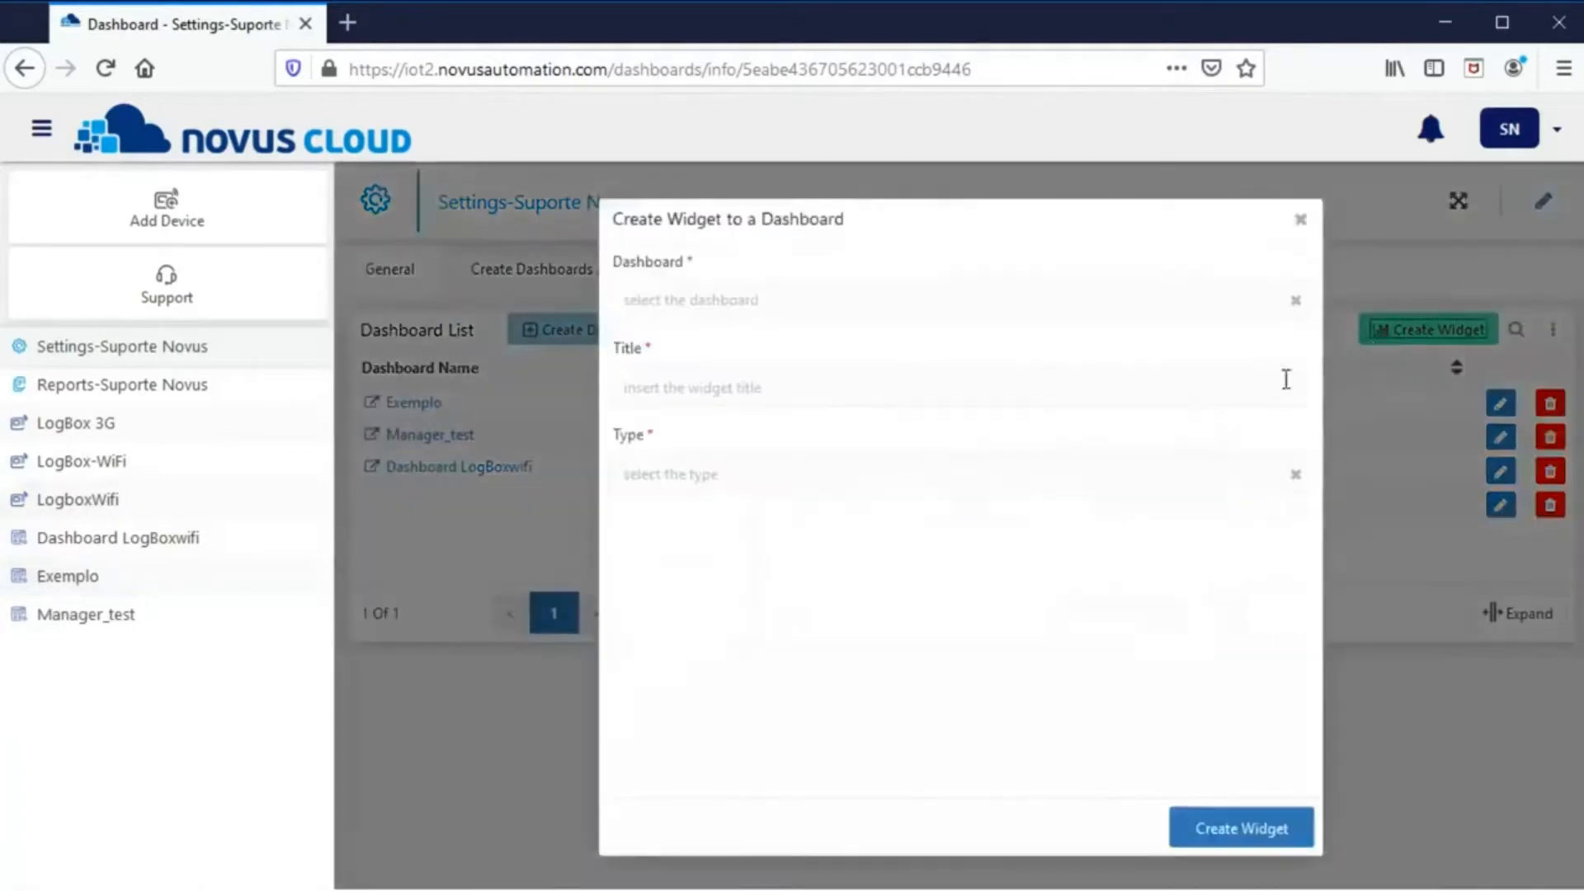
left_click(712, 299)
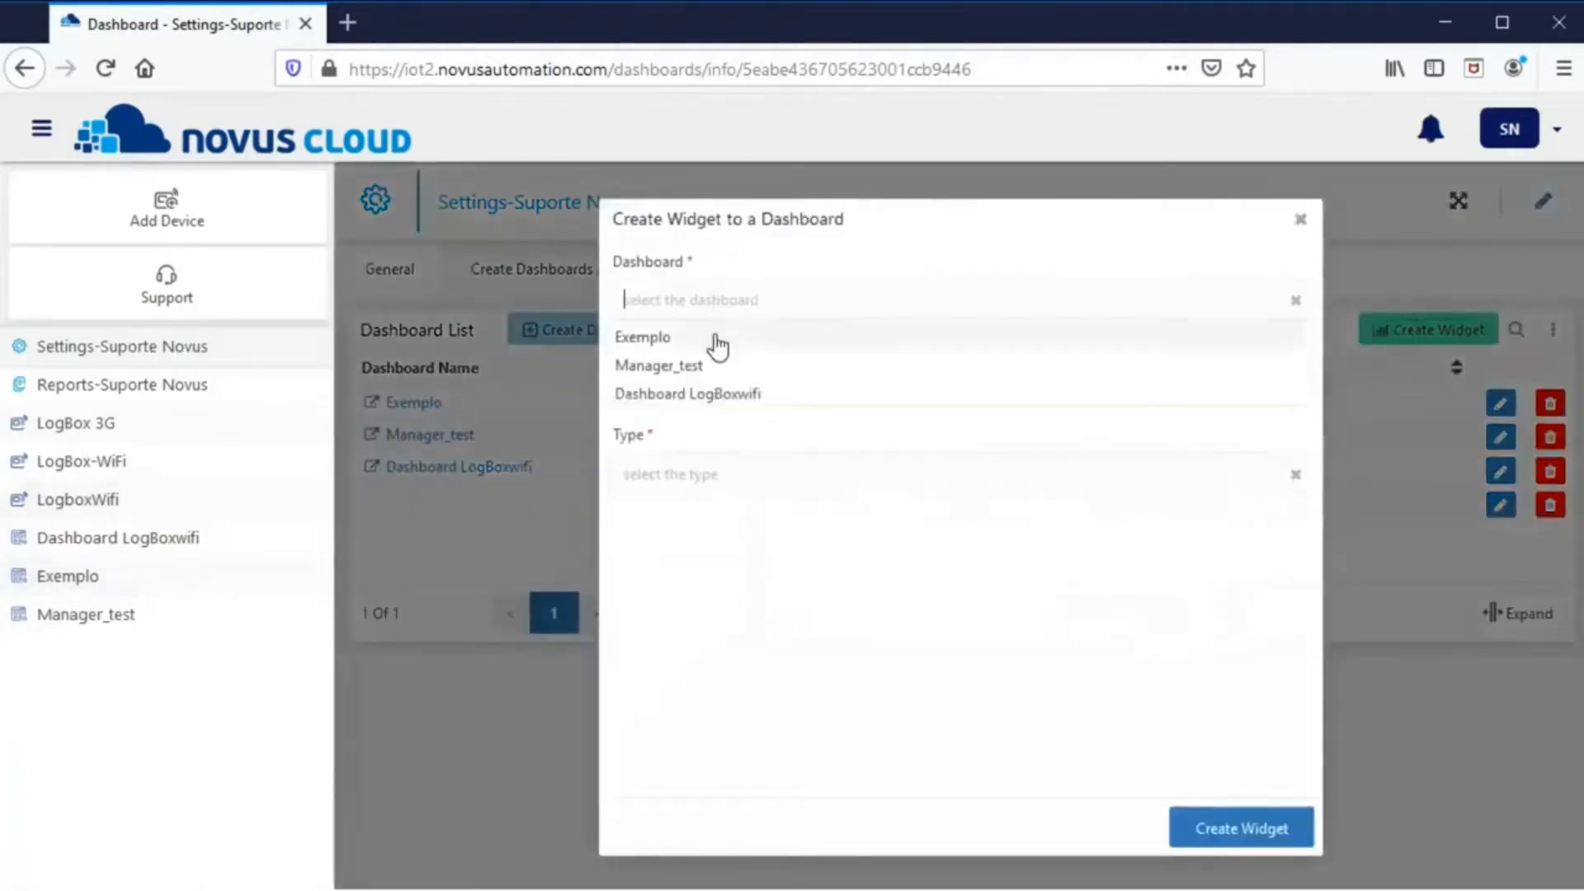
left_click(716, 338)
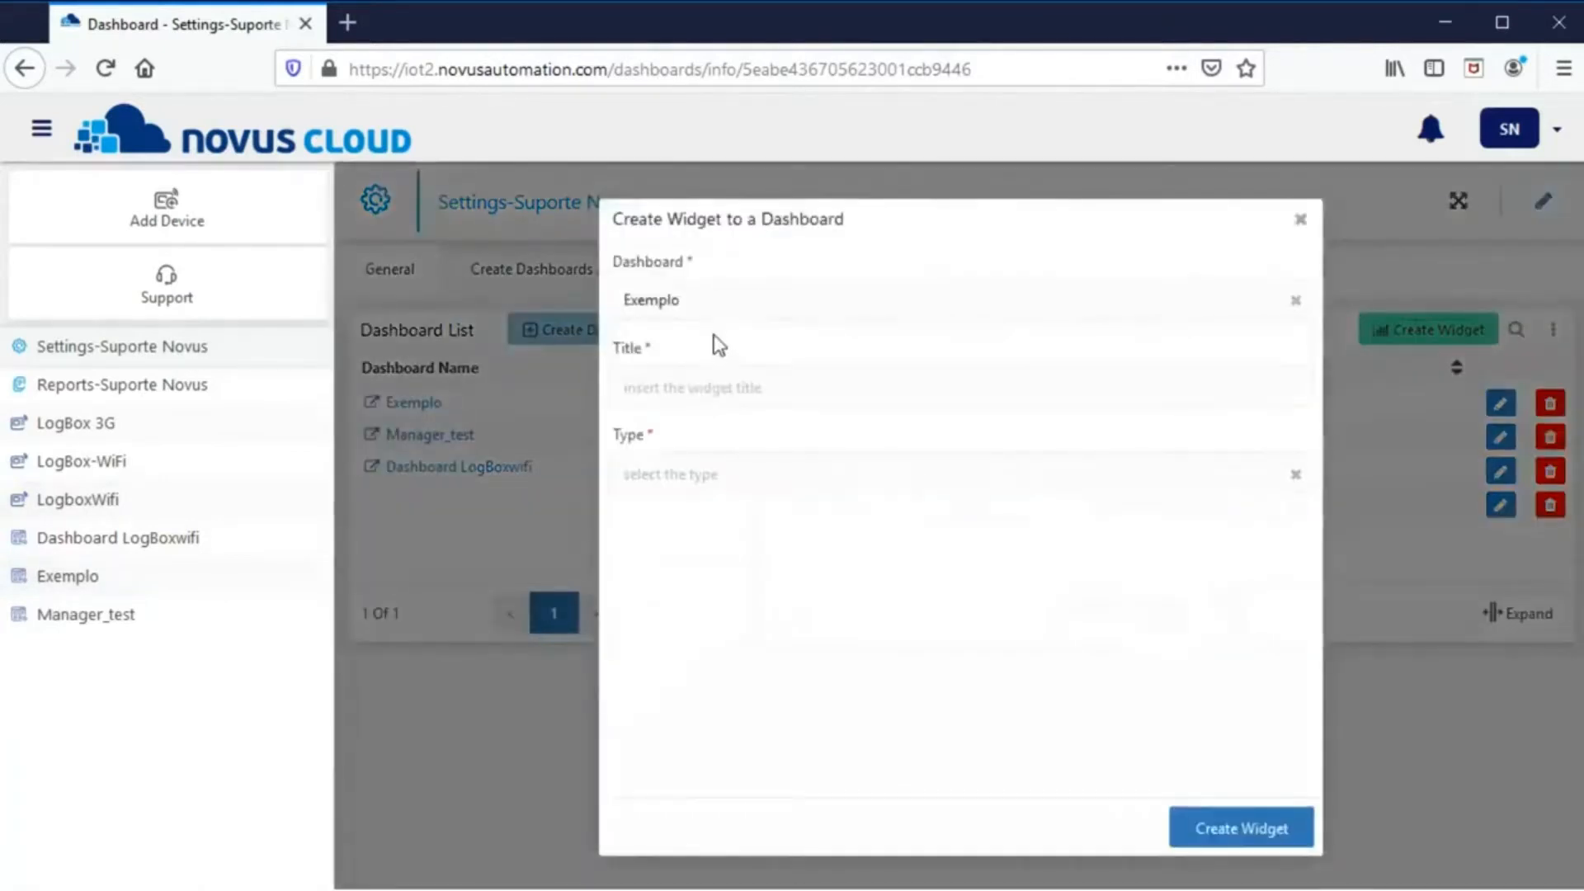
left_click(709, 384)
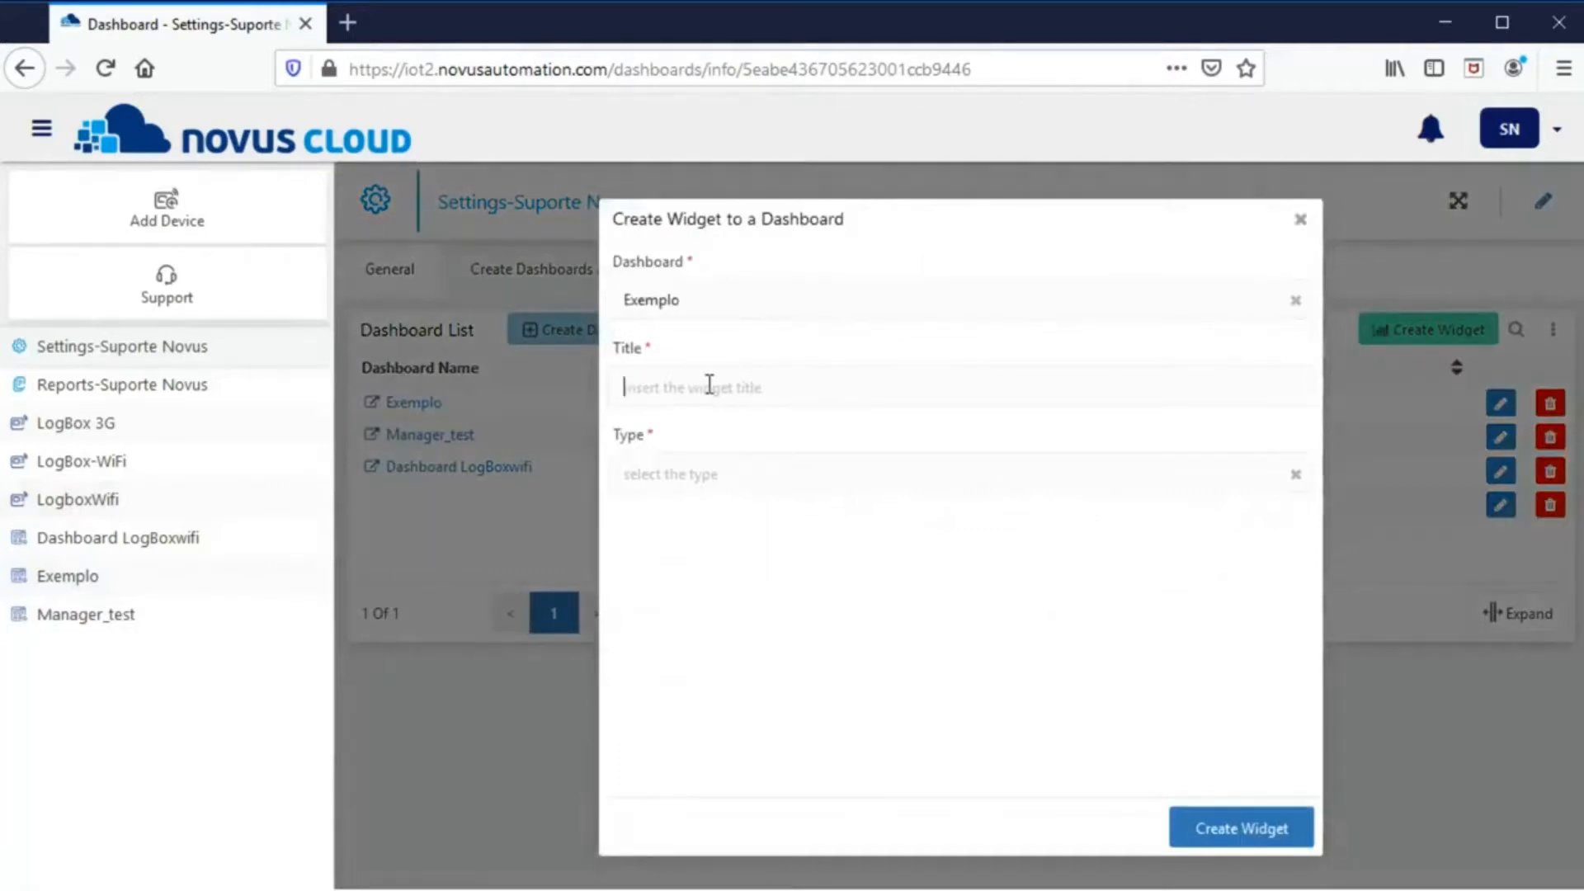
type("Gauge")
left_click(701, 466)
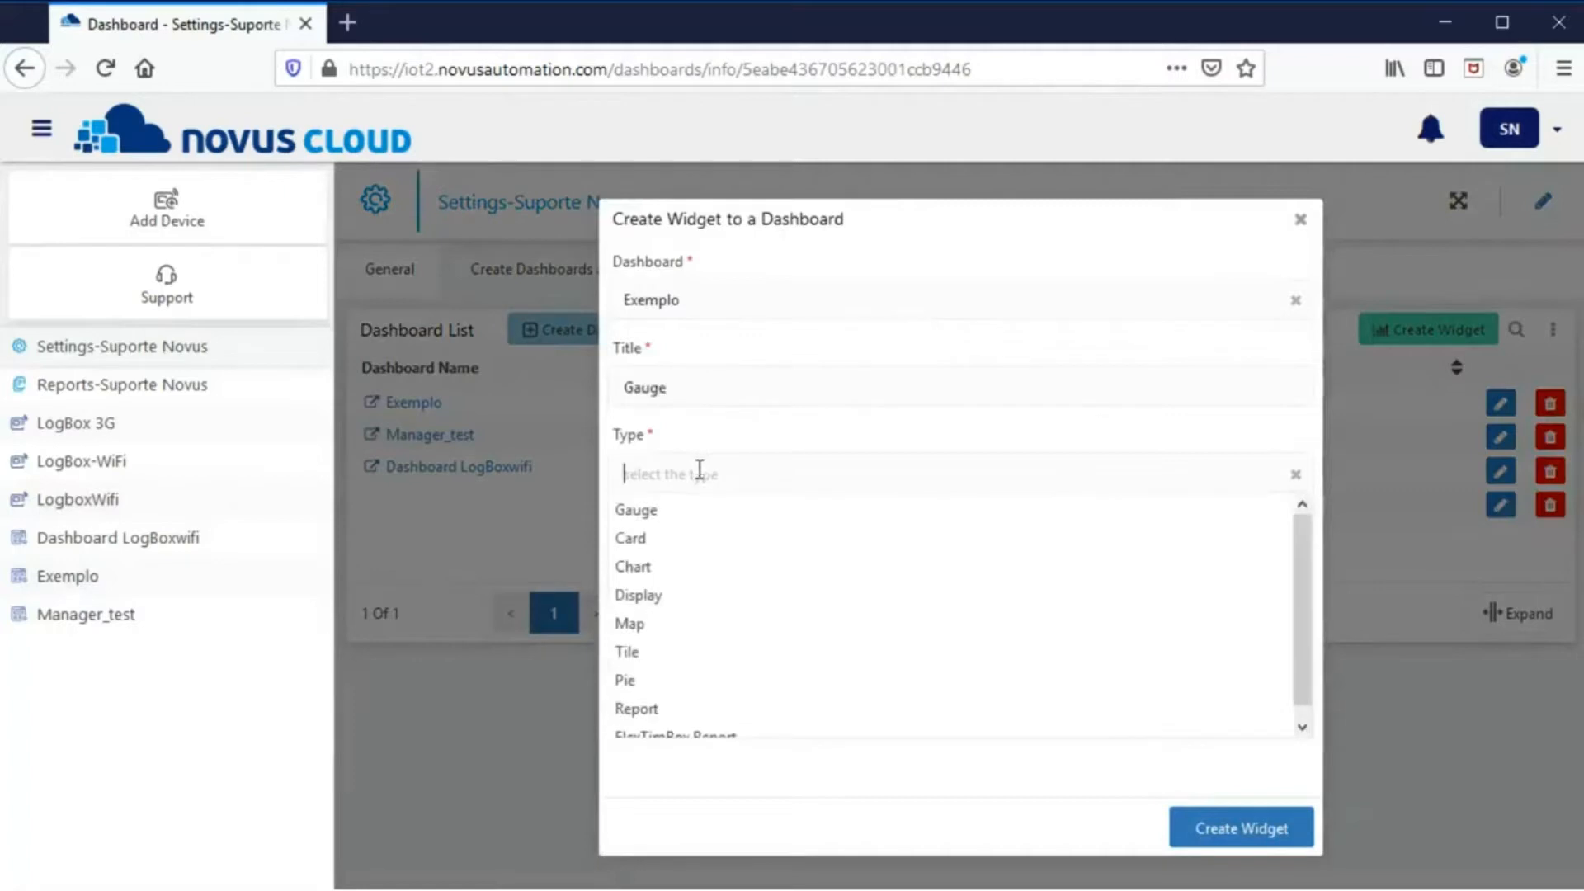
left_click(695, 513)
- Bind it to LogBox-WiFi's 01 Analog 1 Value as a Solid gauge and create it
left_click(695, 554)
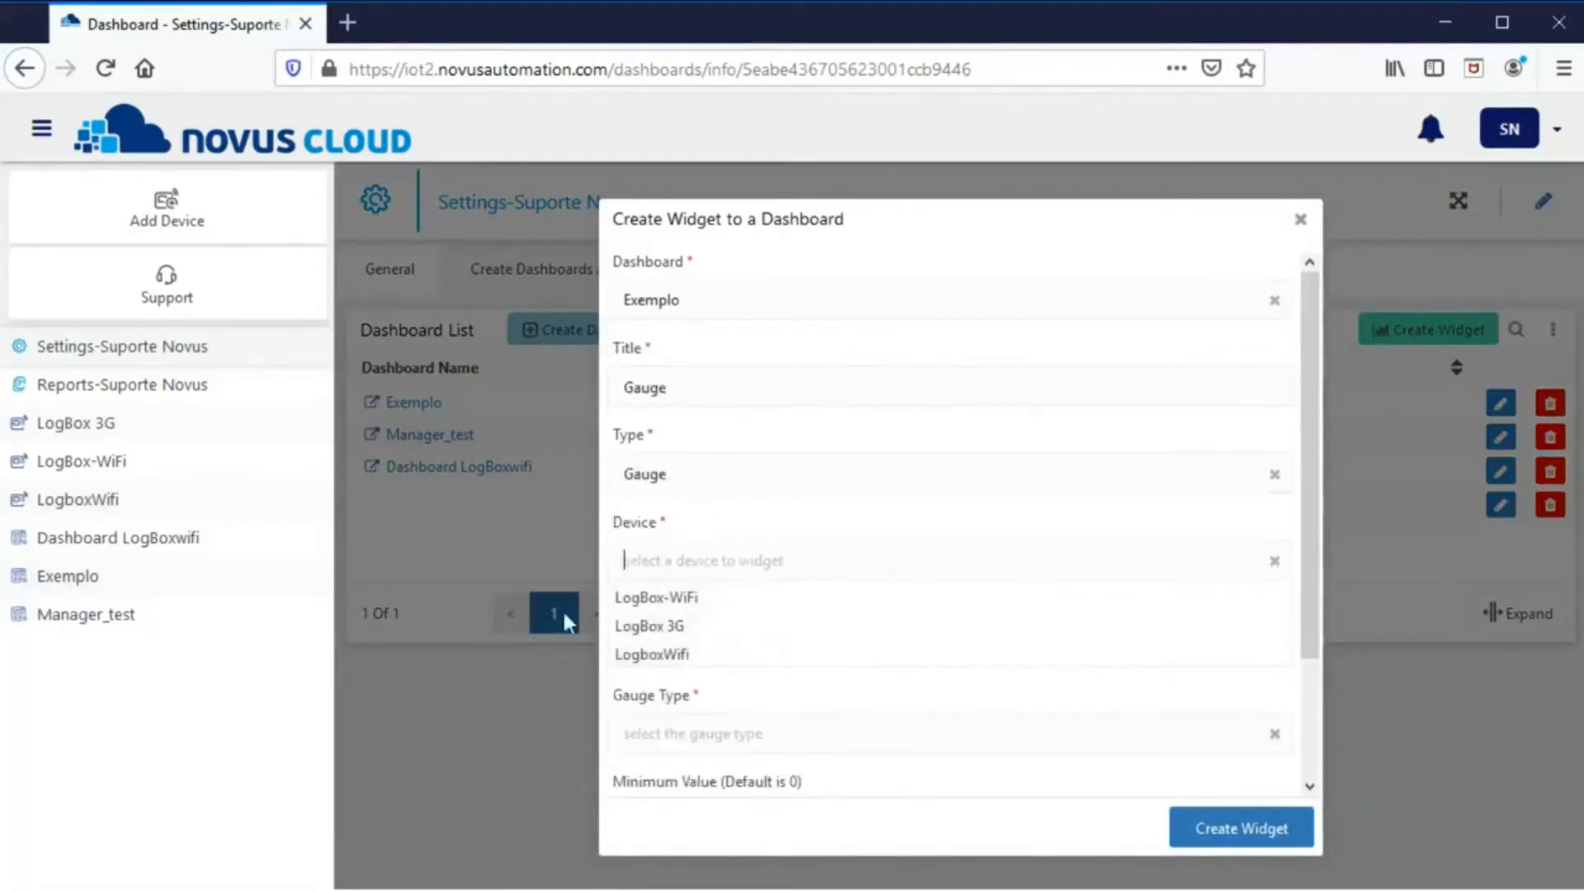
left_click(702, 605)
left_click(698, 656)
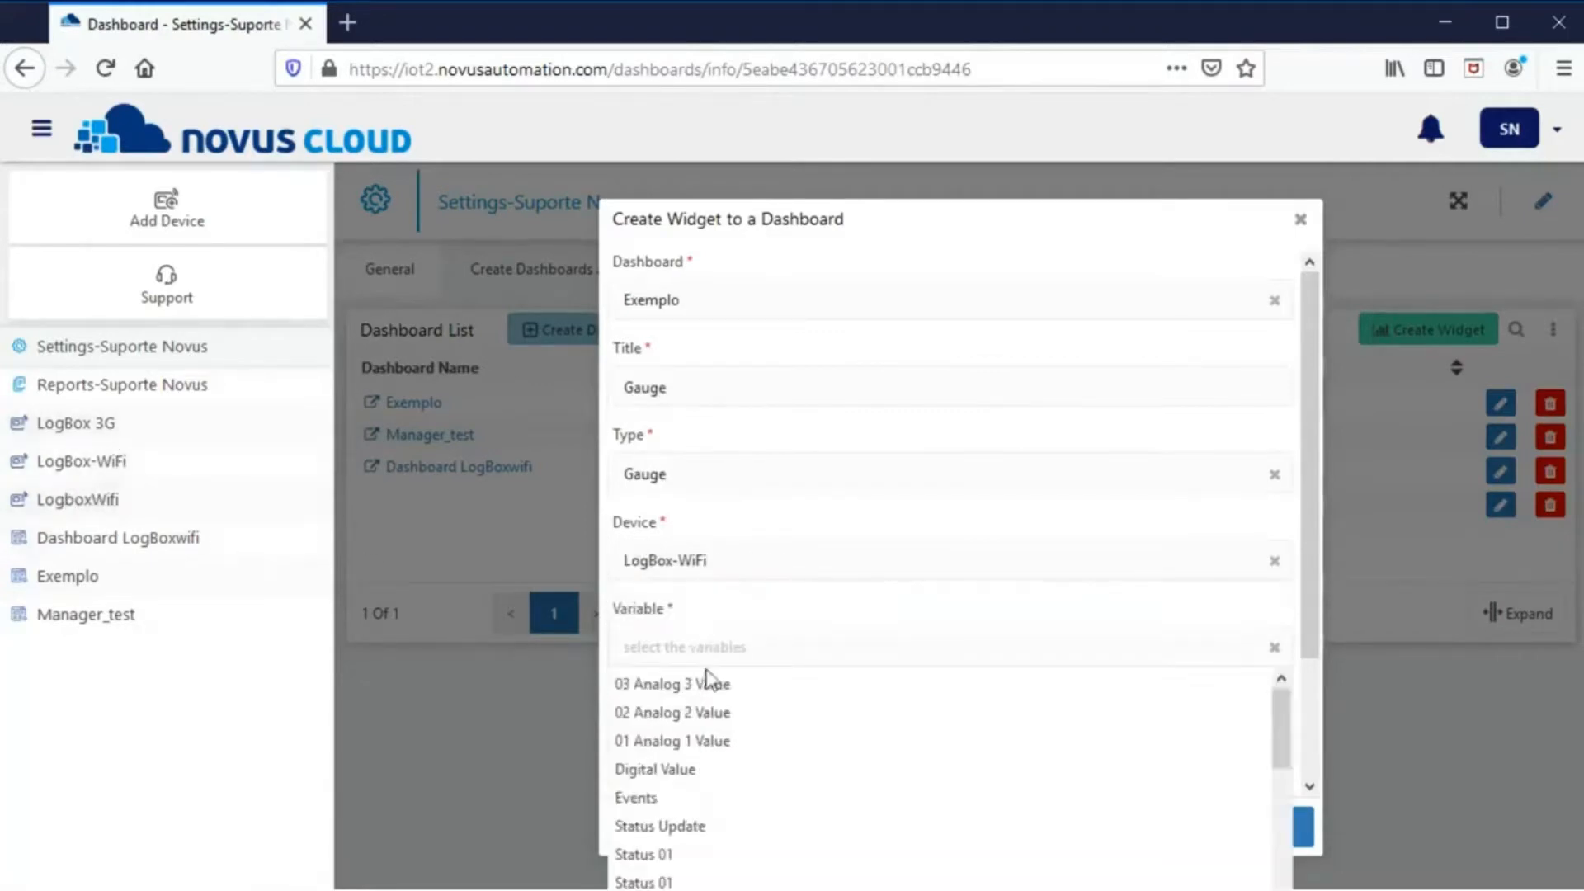
left_click(735, 746)
left_click(728, 743)
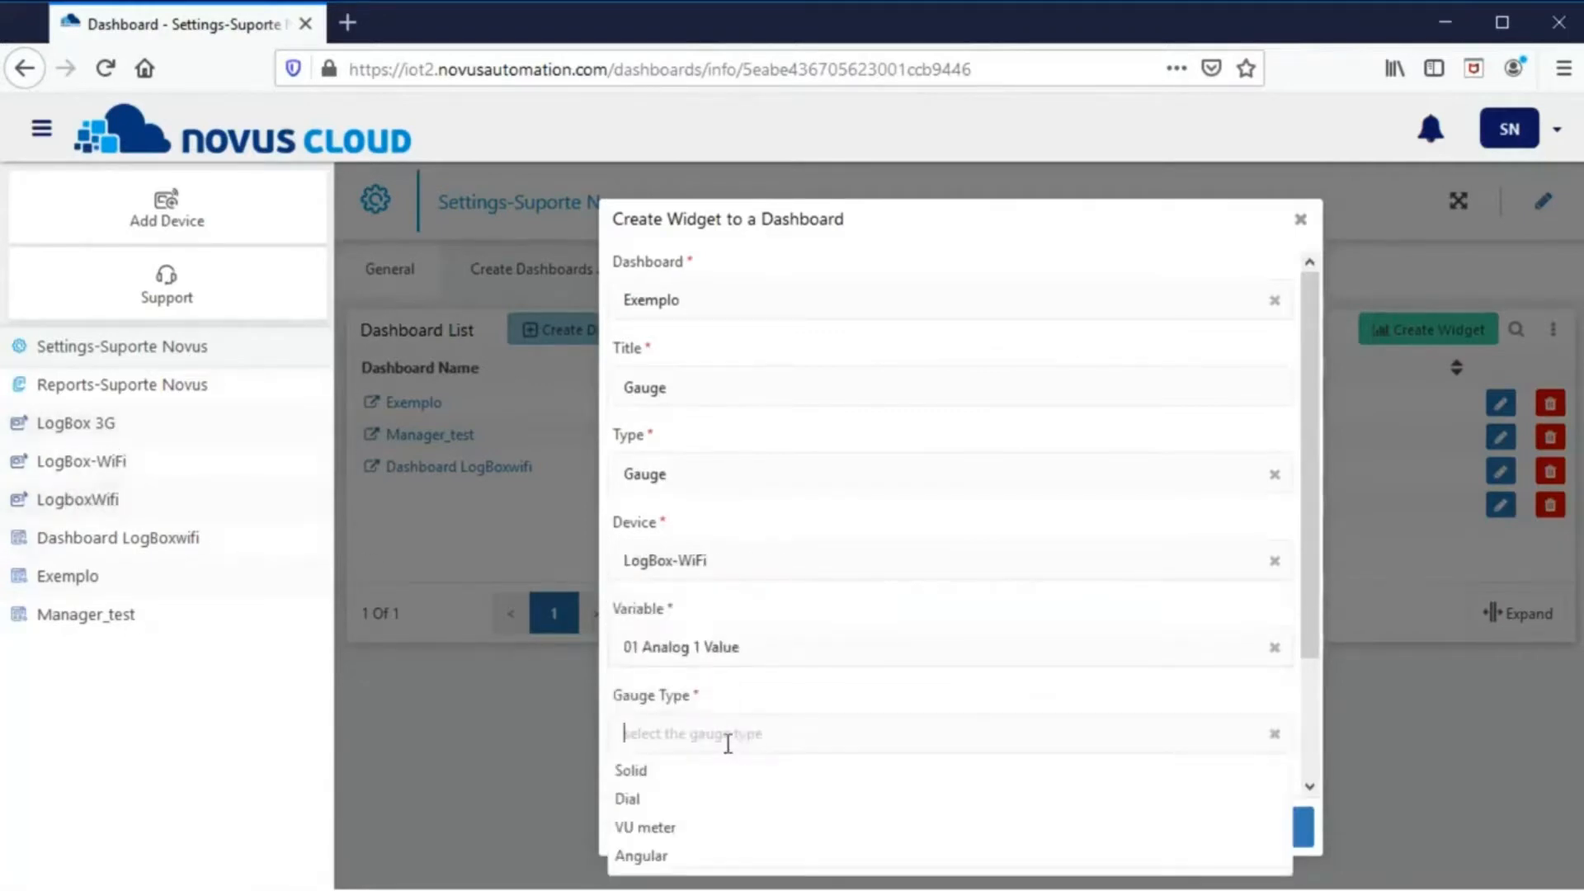
left_click(683, 772)
scroll(1305, 690, "down", 3)
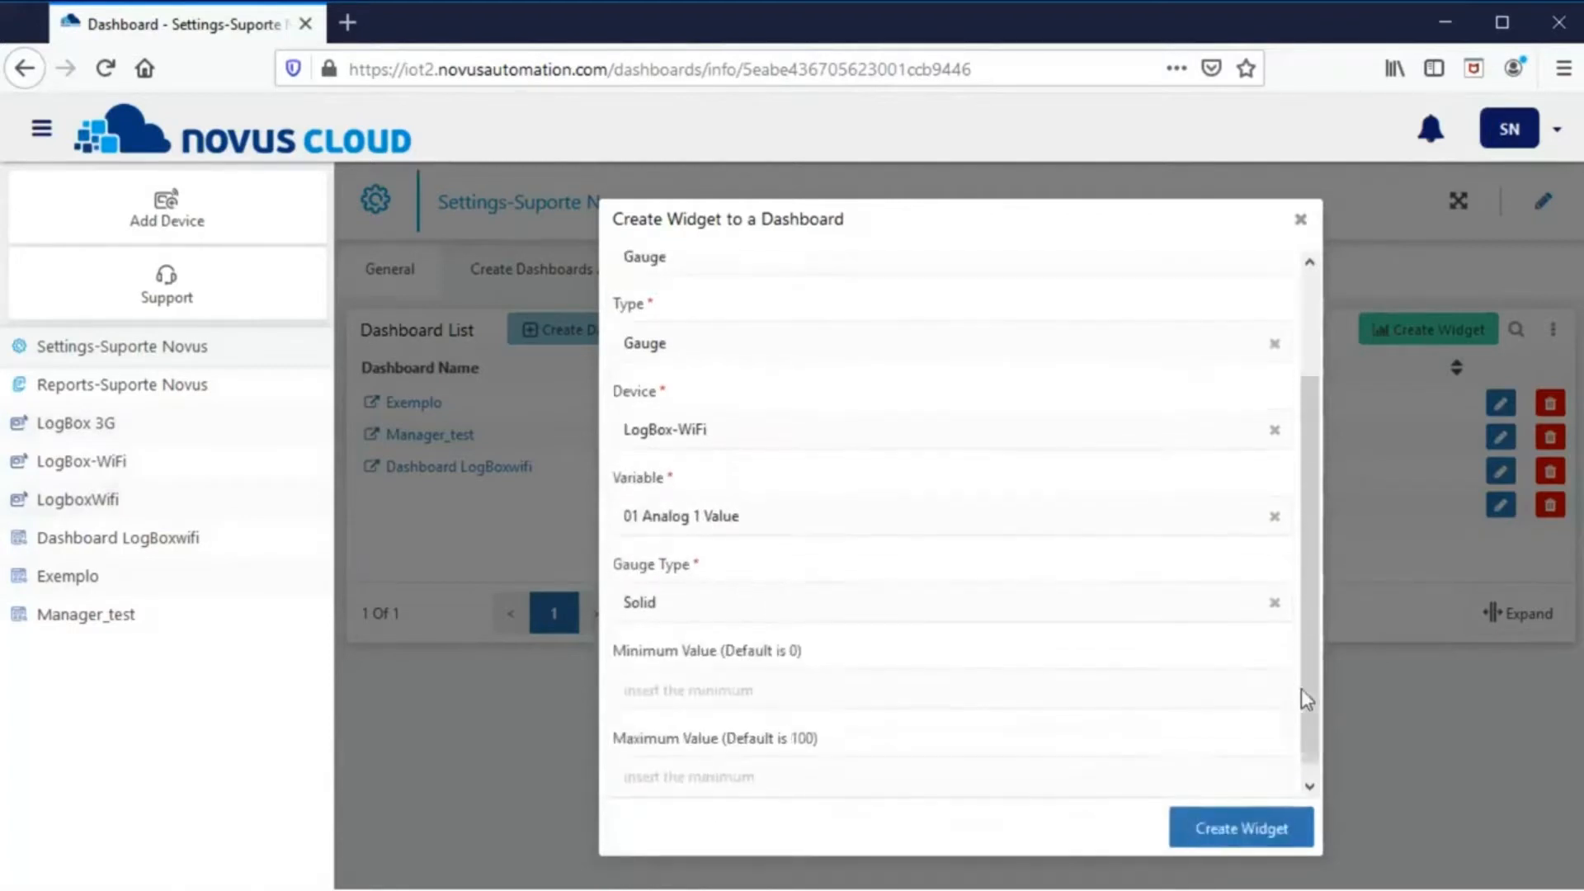
left_click(1221, 829)
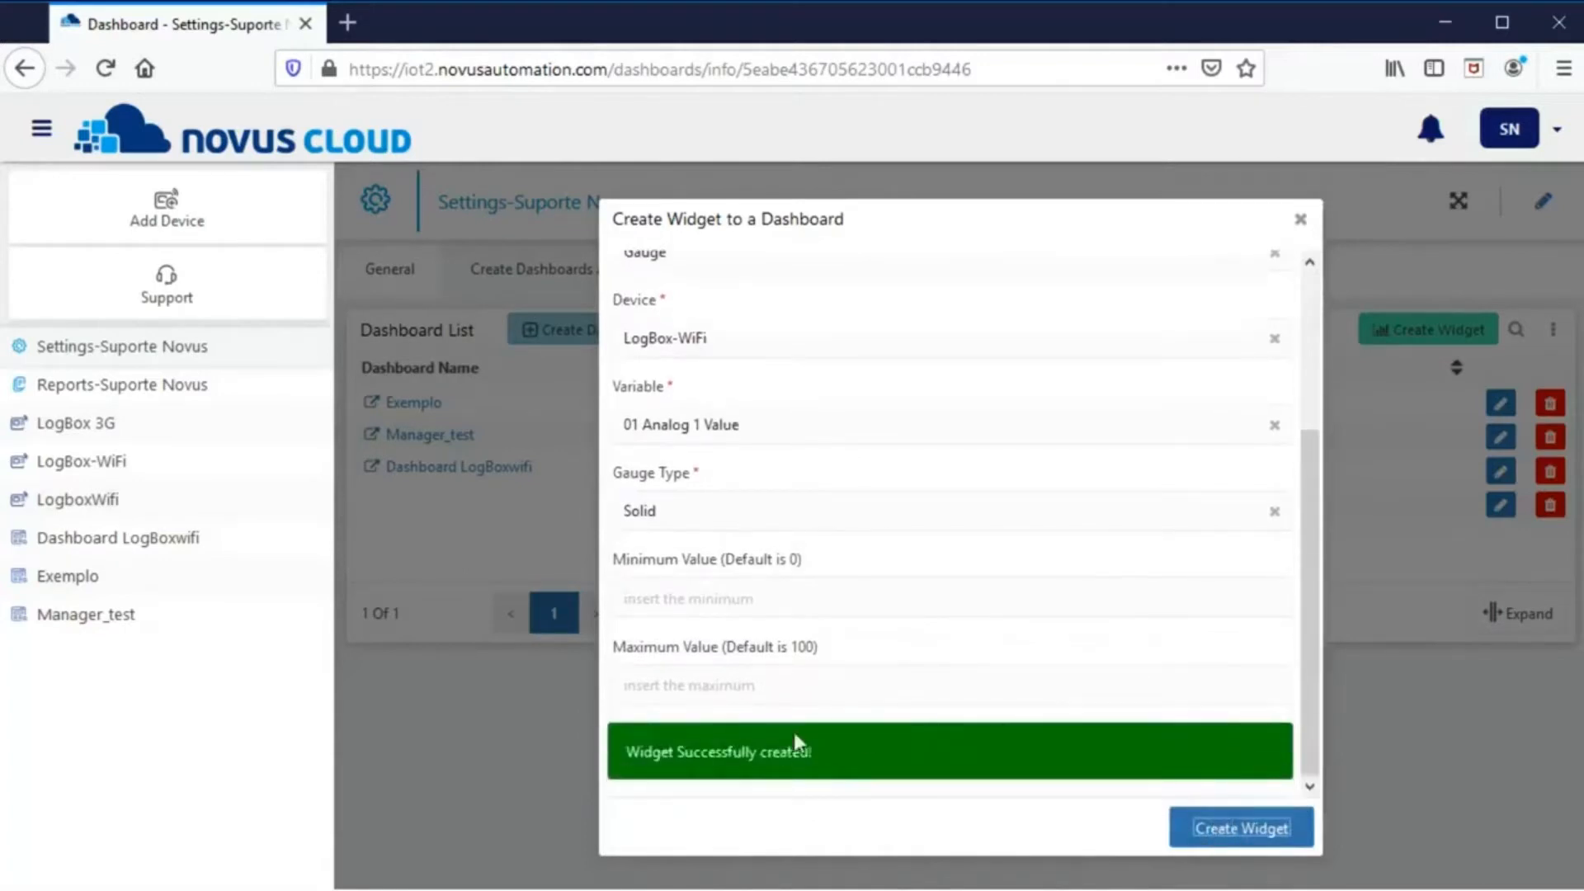
left_click(1300, 218)
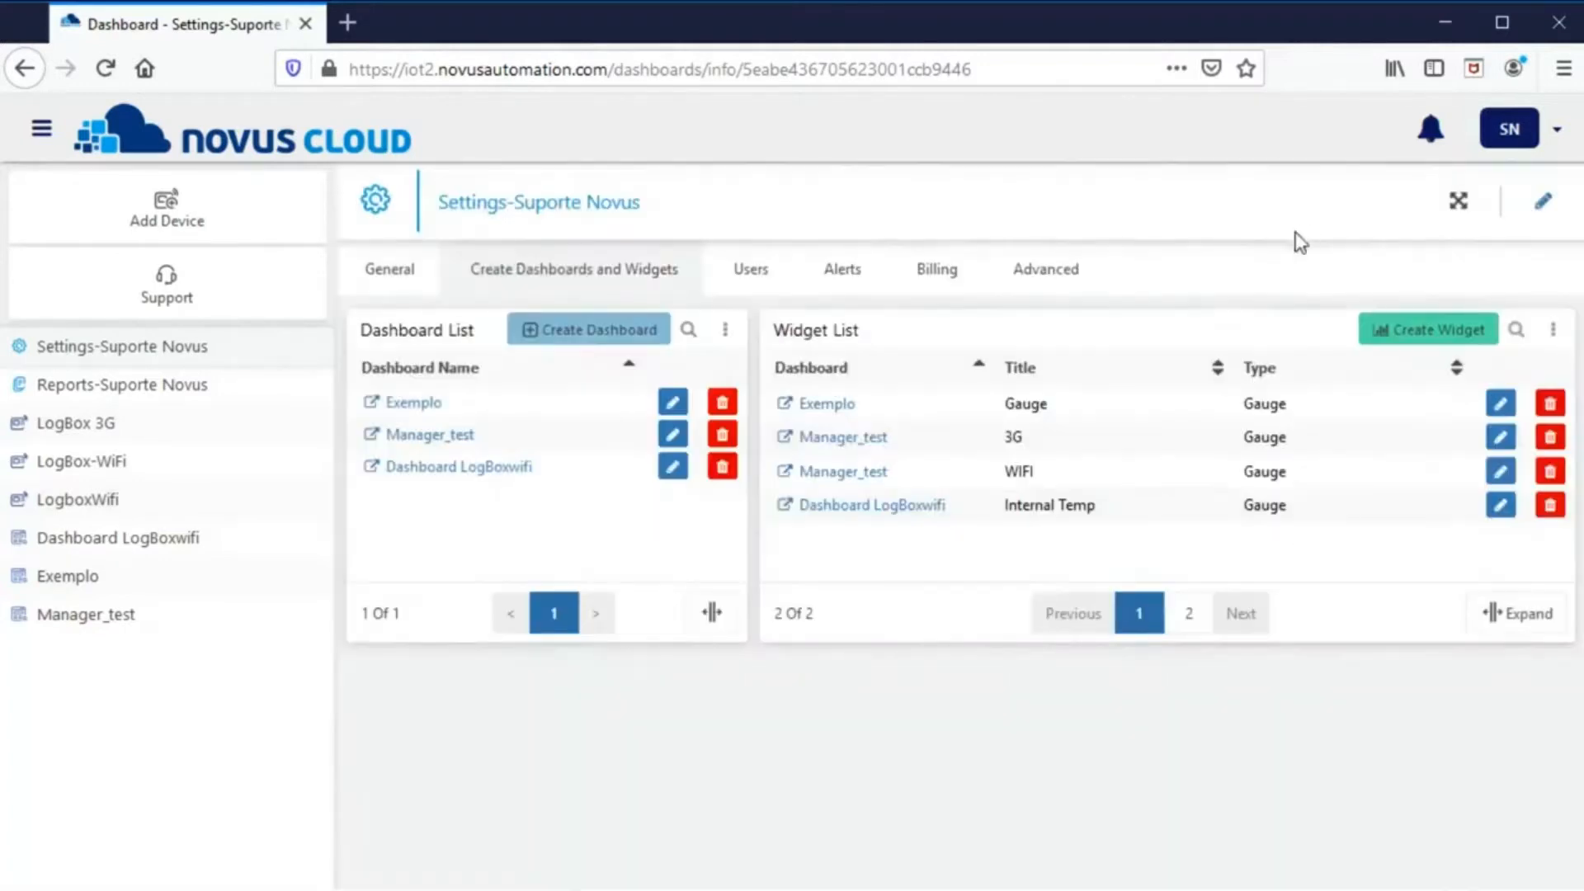
left_click_drag(1005, 404, 1046, 414)
left_click_drag(1254, 404, 1302, 409)
- Start a new widget on Exemplo titled Graph, with type Chart
left_click(1403, 330)
left_click(729, 301)
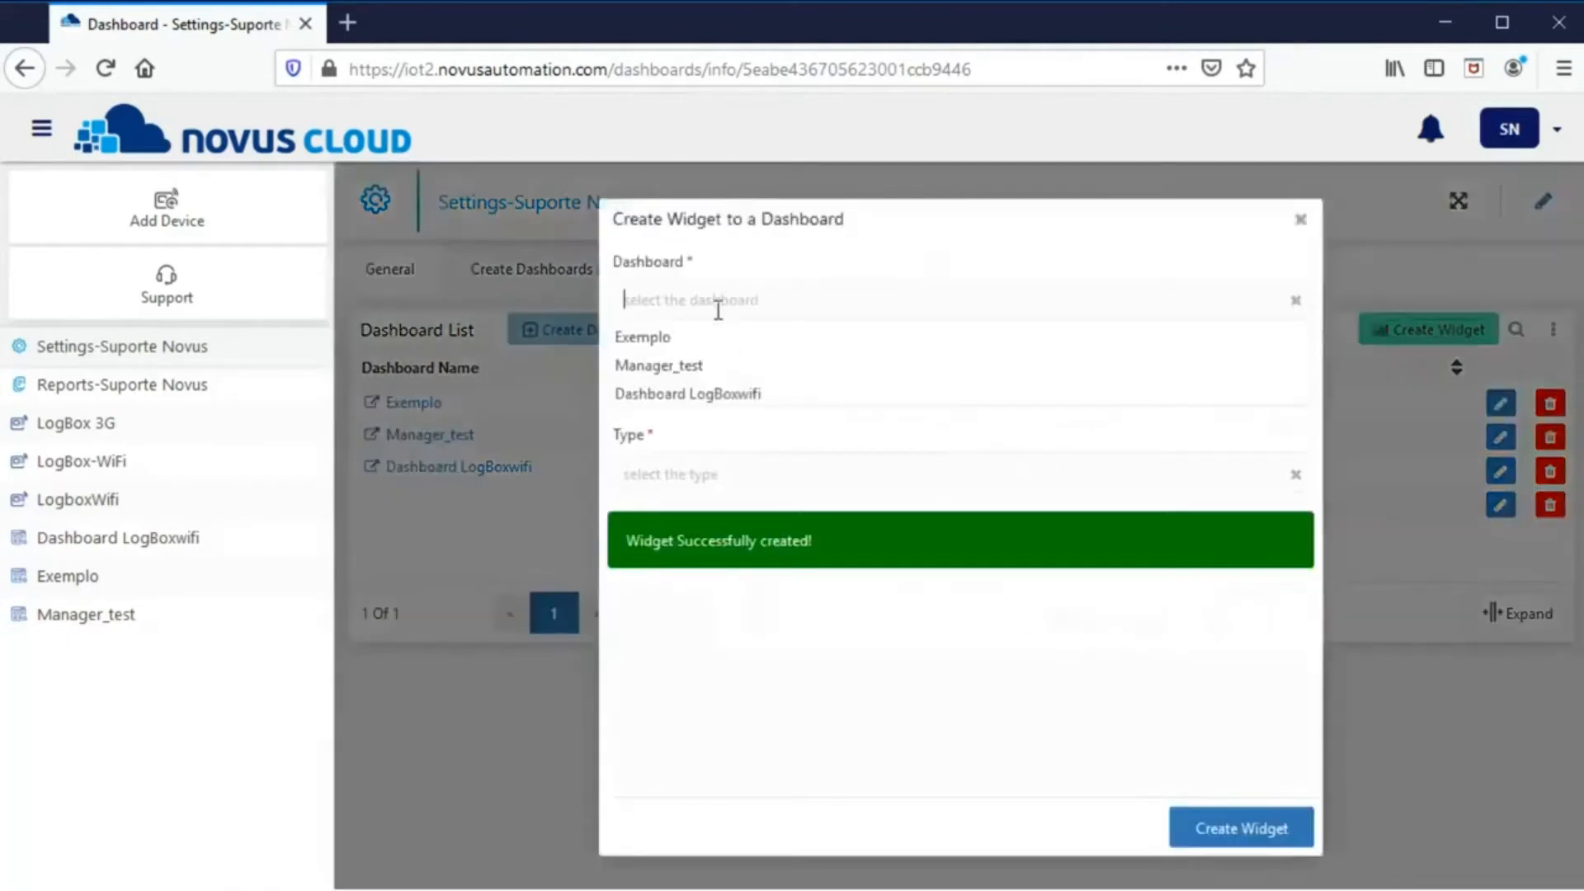
left_click(711, 340)
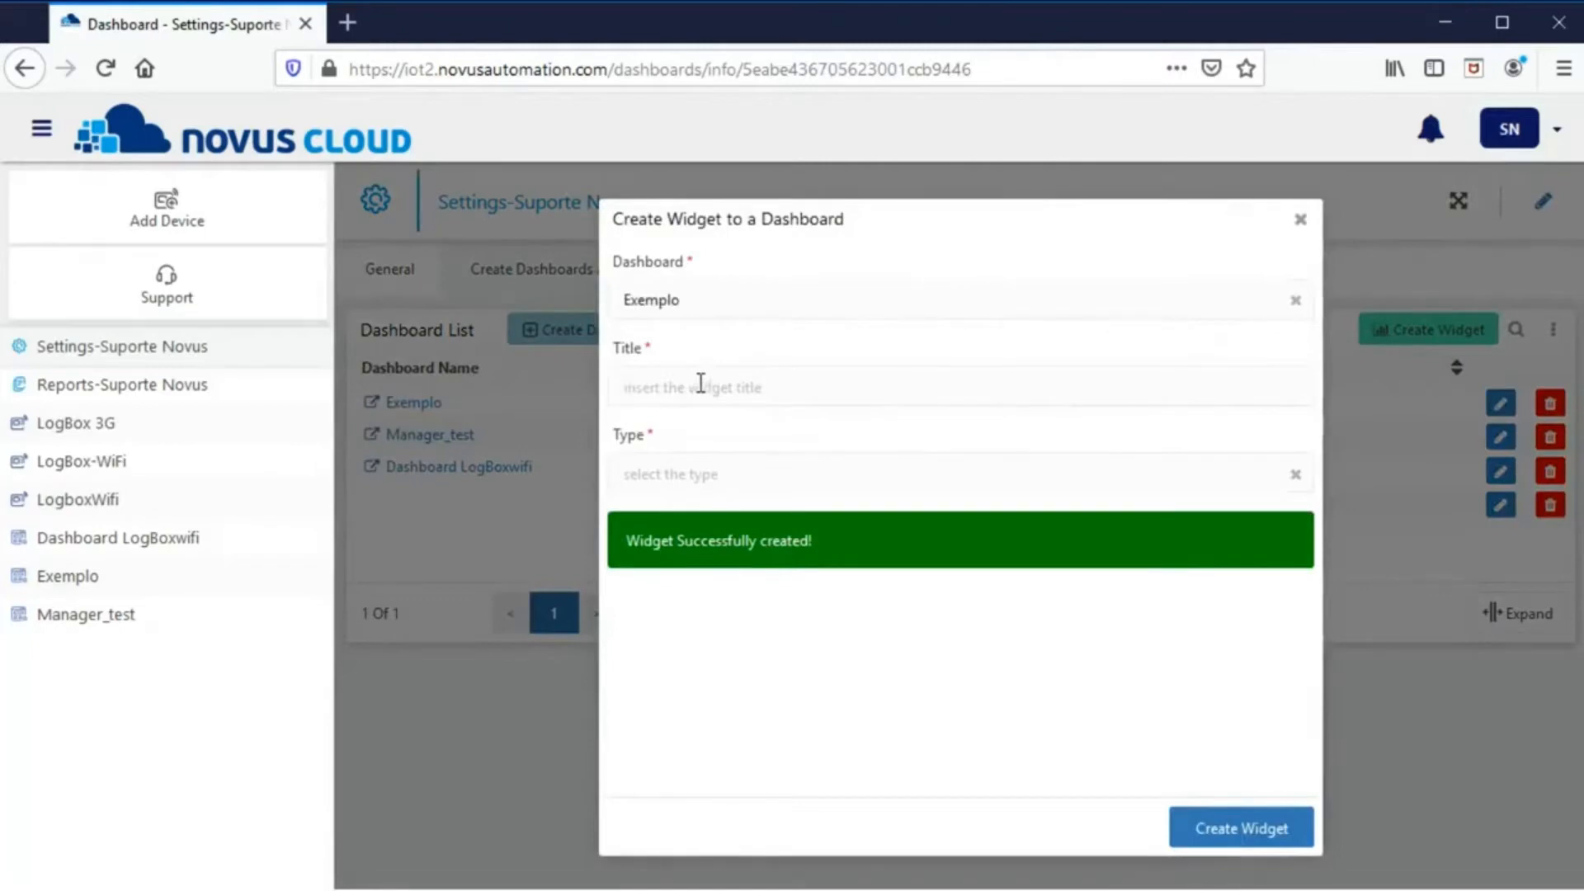
type("Graph")
left_click(670, 472)
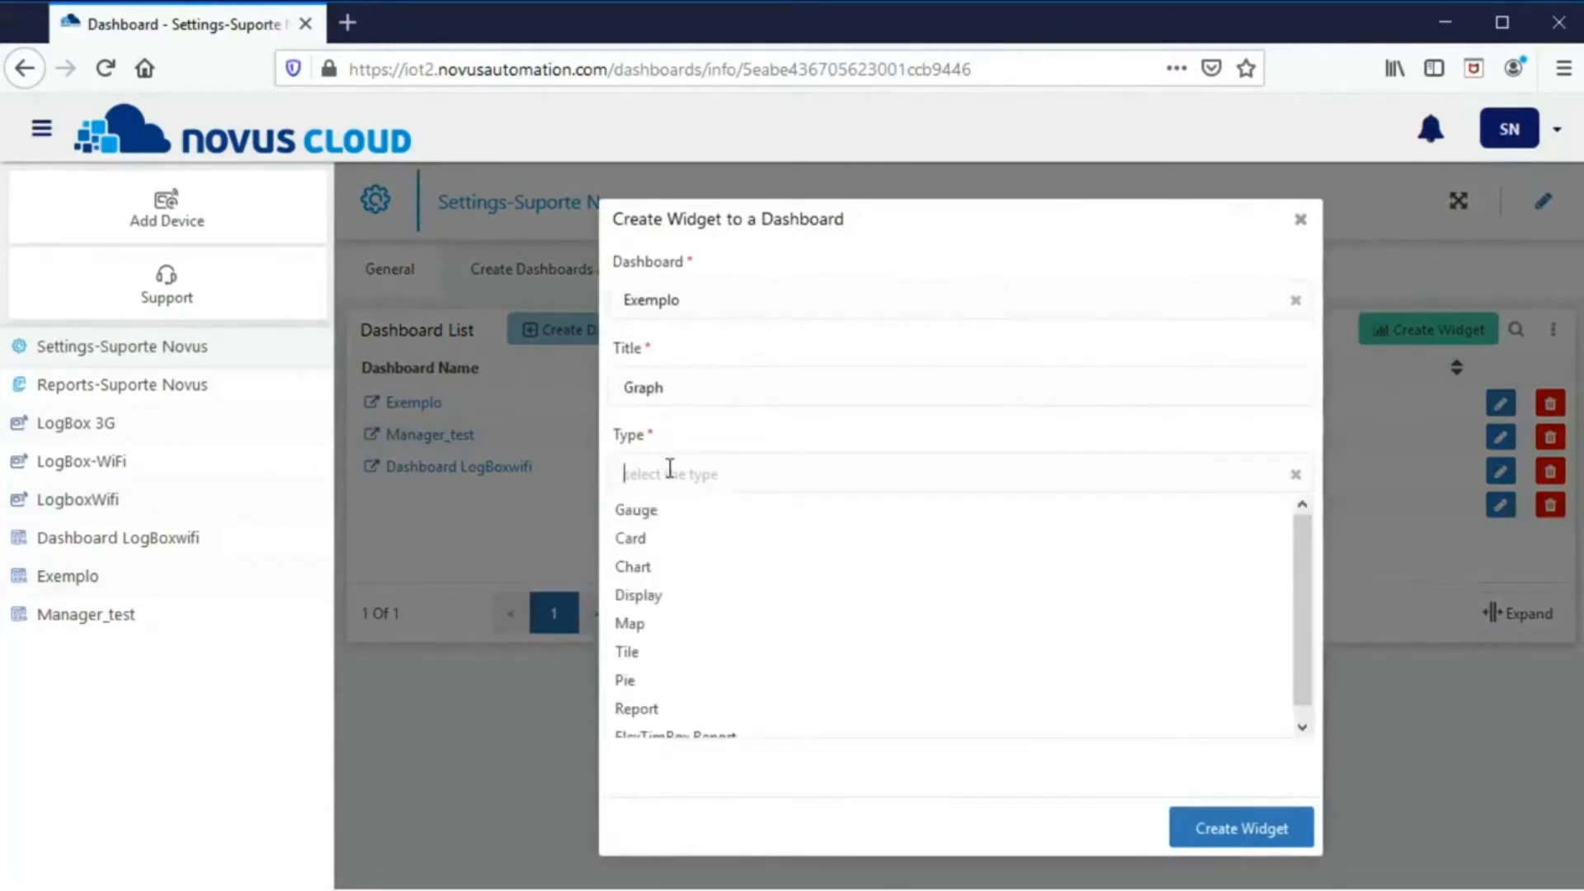
left_click(675, 568)
- Add LogBox-WiFi's 02 Analog 2 Value as the first chart series
left_click(689, 562)
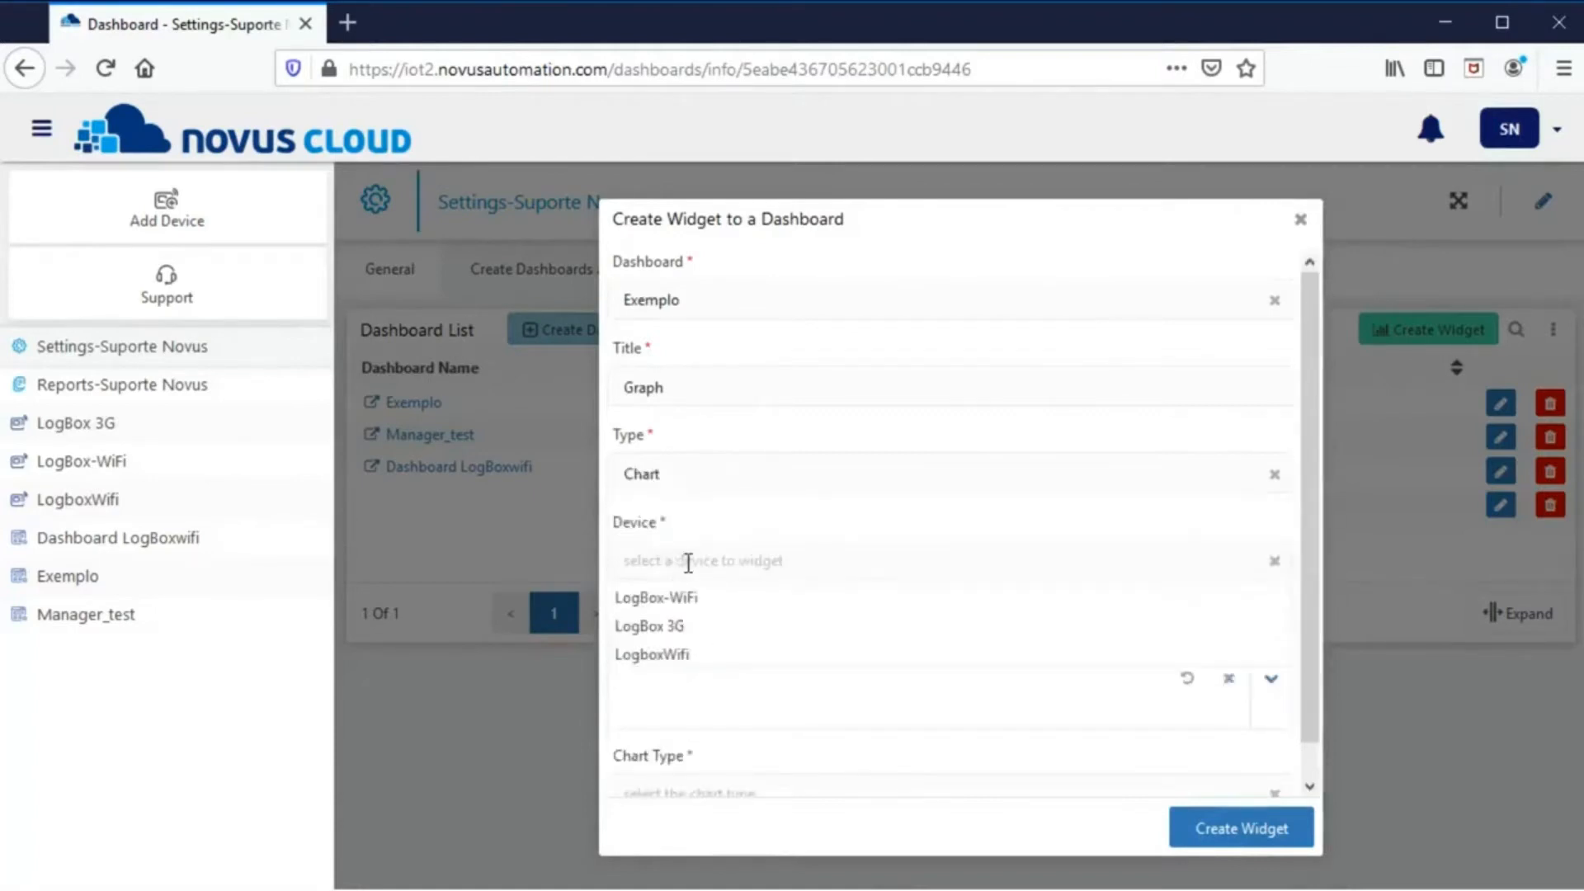
left_click(678, 597)
left_click(668, 648)
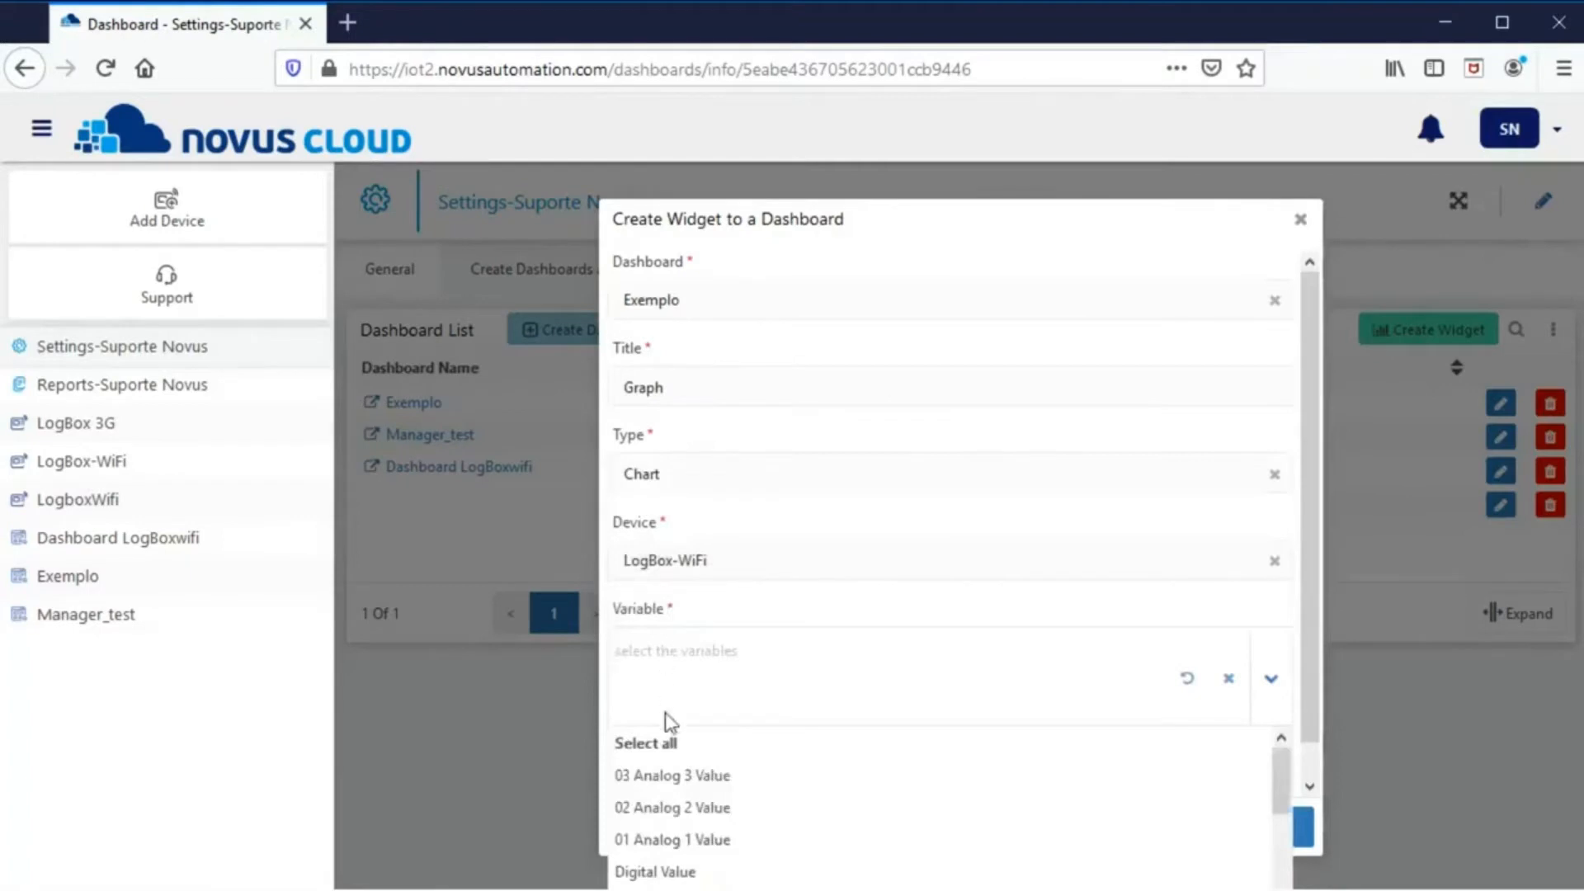
left_click(677, 807)
scroll(731, 685, "down", 2)
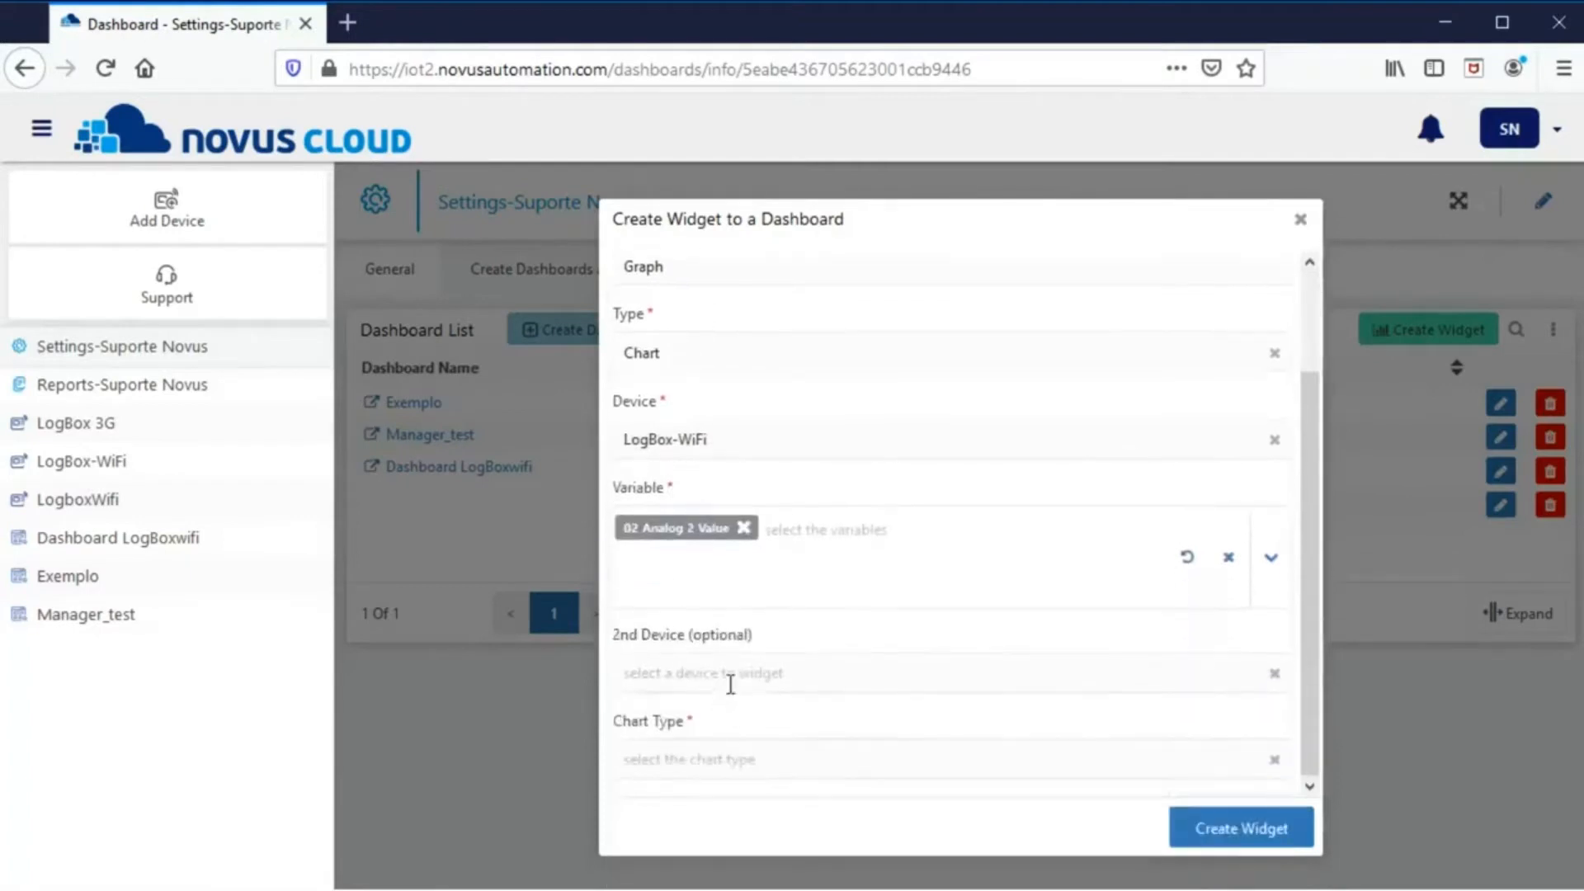
- Add a second LogBox-WiFi series and LogBox 3G's Analog 1 Value as the third
left_click(733, 675)
left_click(706, 705)
scroll(707, 718, "down", 3)
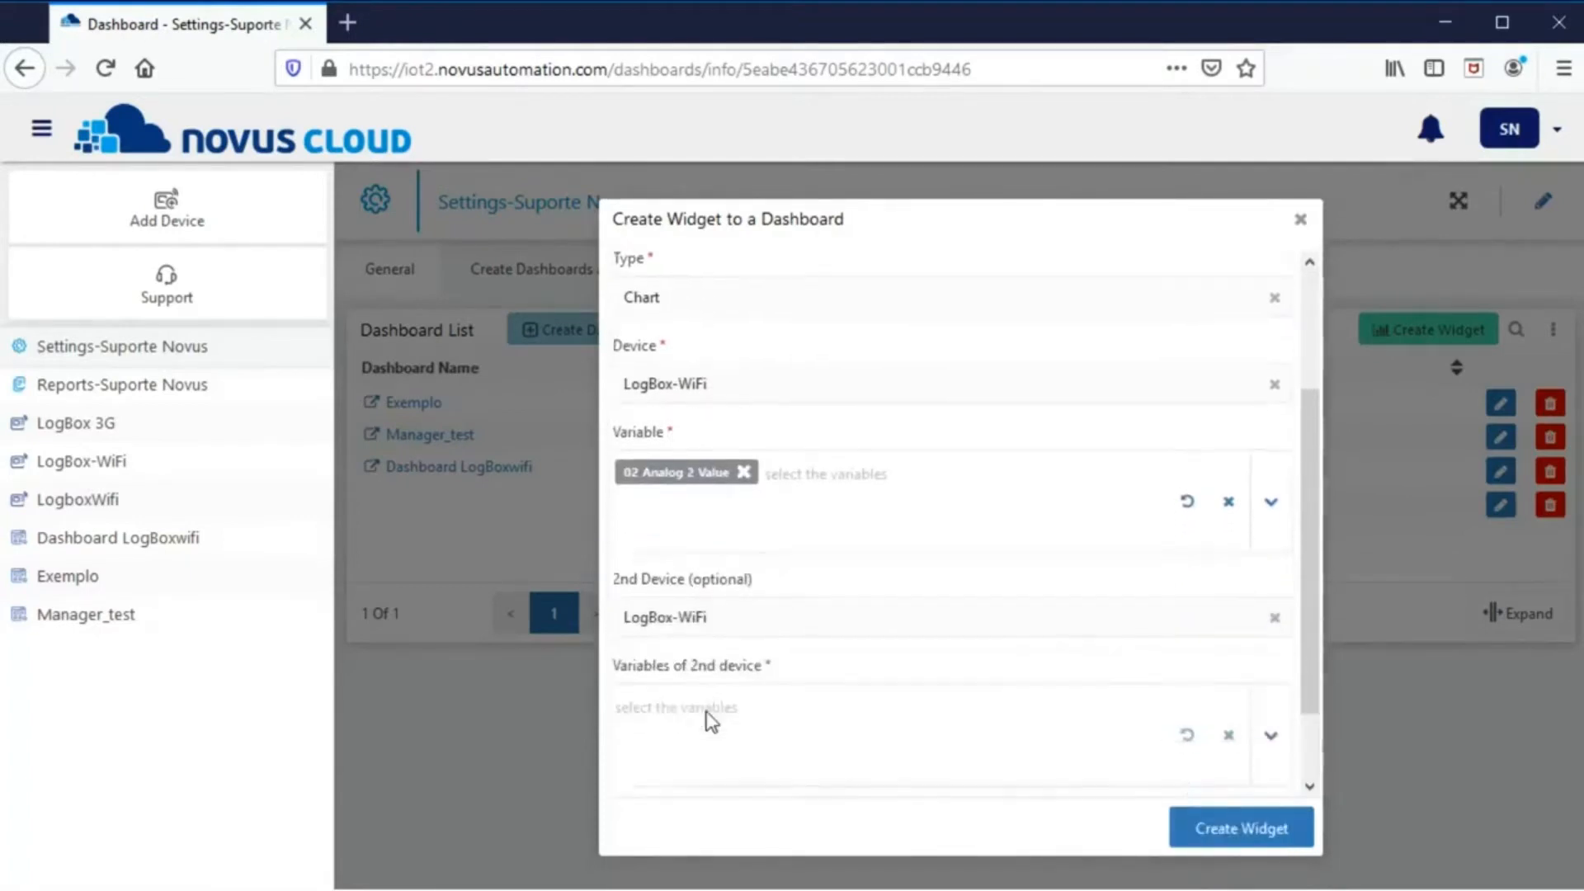
left_click(698, 621)
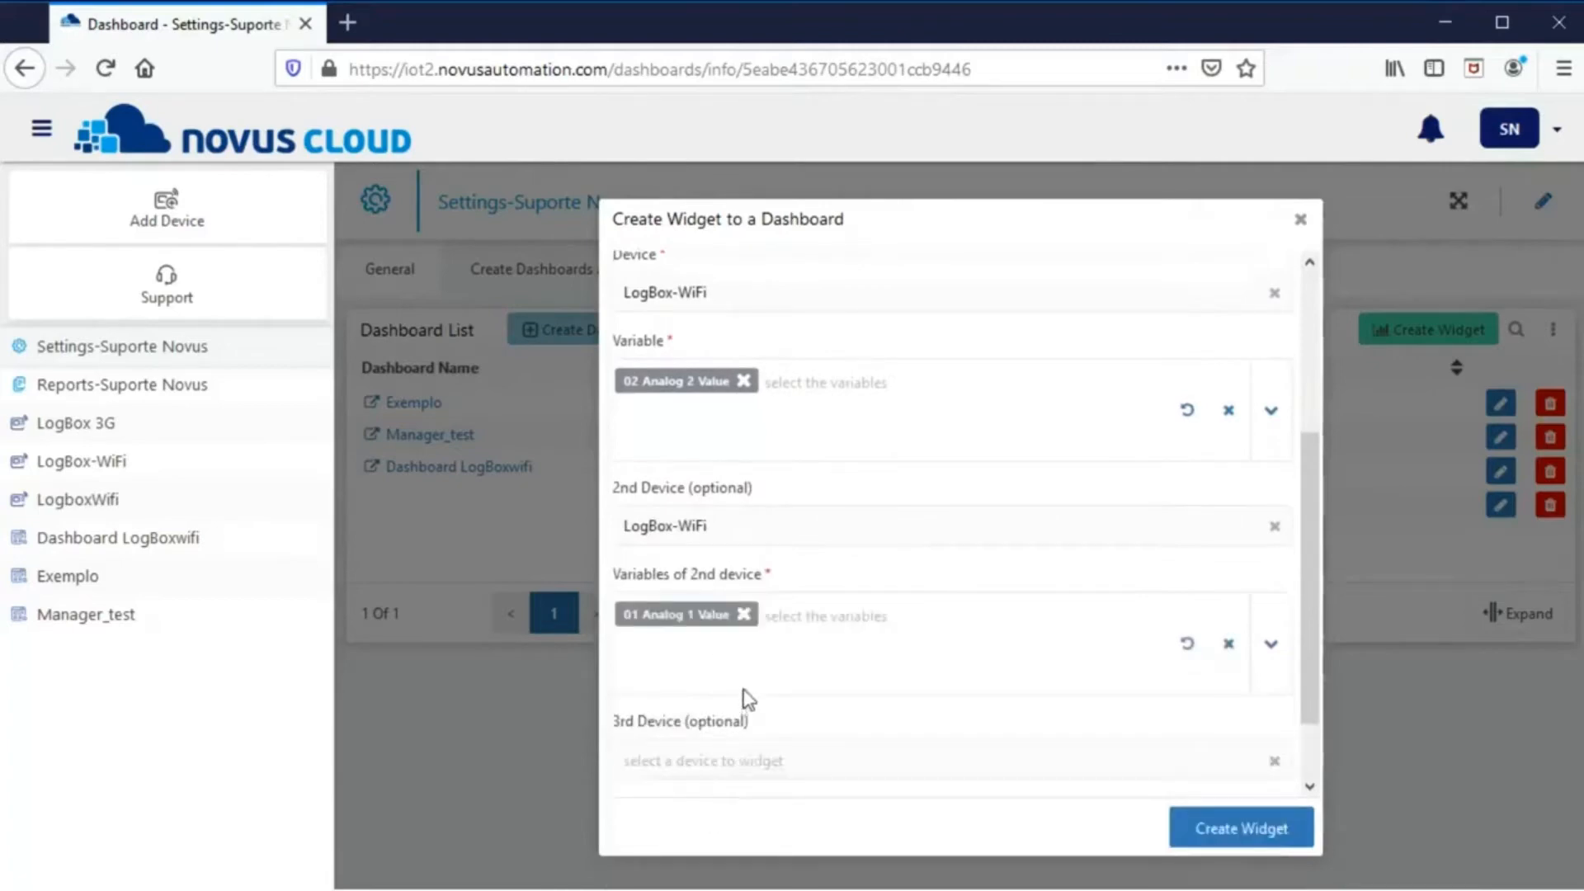
scroll(736, 734, "down", 2)
left_click(718, 672)
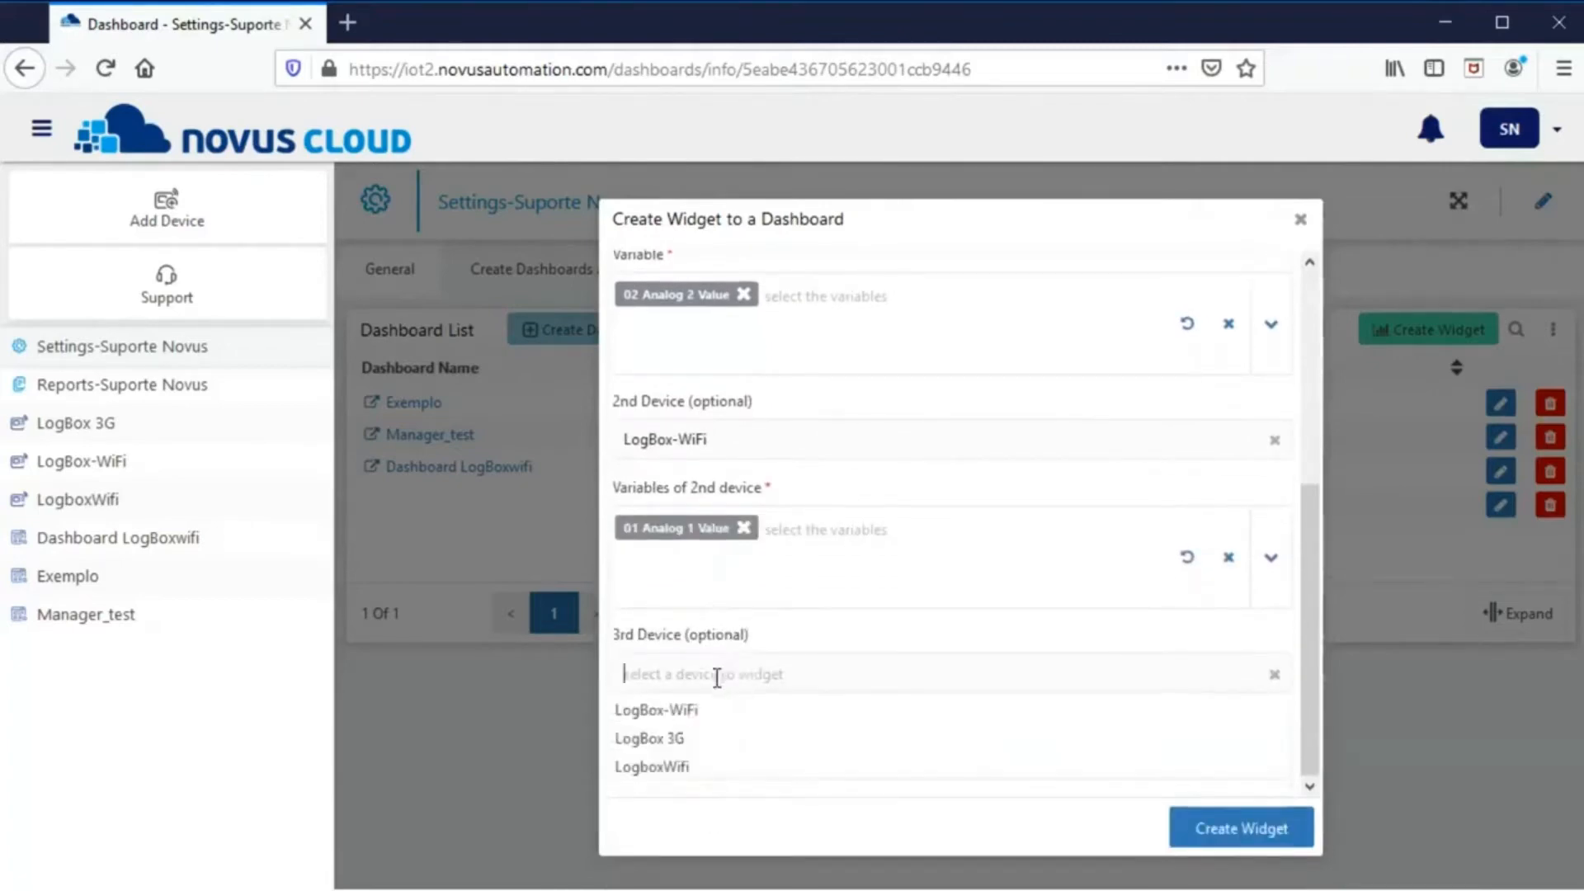
left_click(695, 742)
scroll(715, 700, "down", 3)
left_click(710, 621)
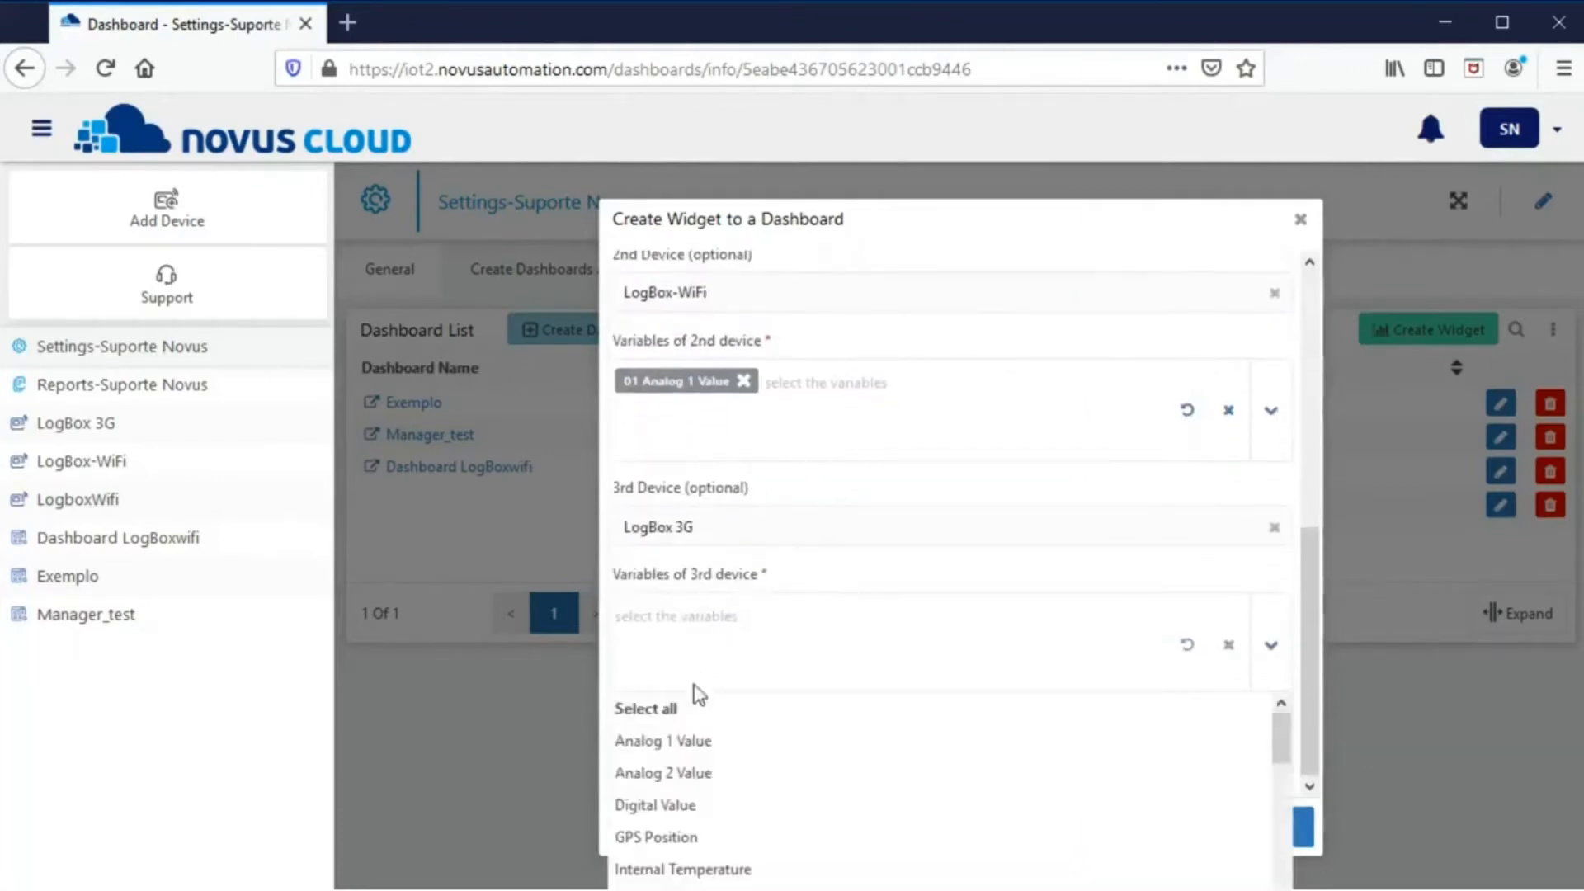
left_click(693, 741)
- Make it a Line chart, create the widget, and close the form
scroll(753, 697, "down", 2)
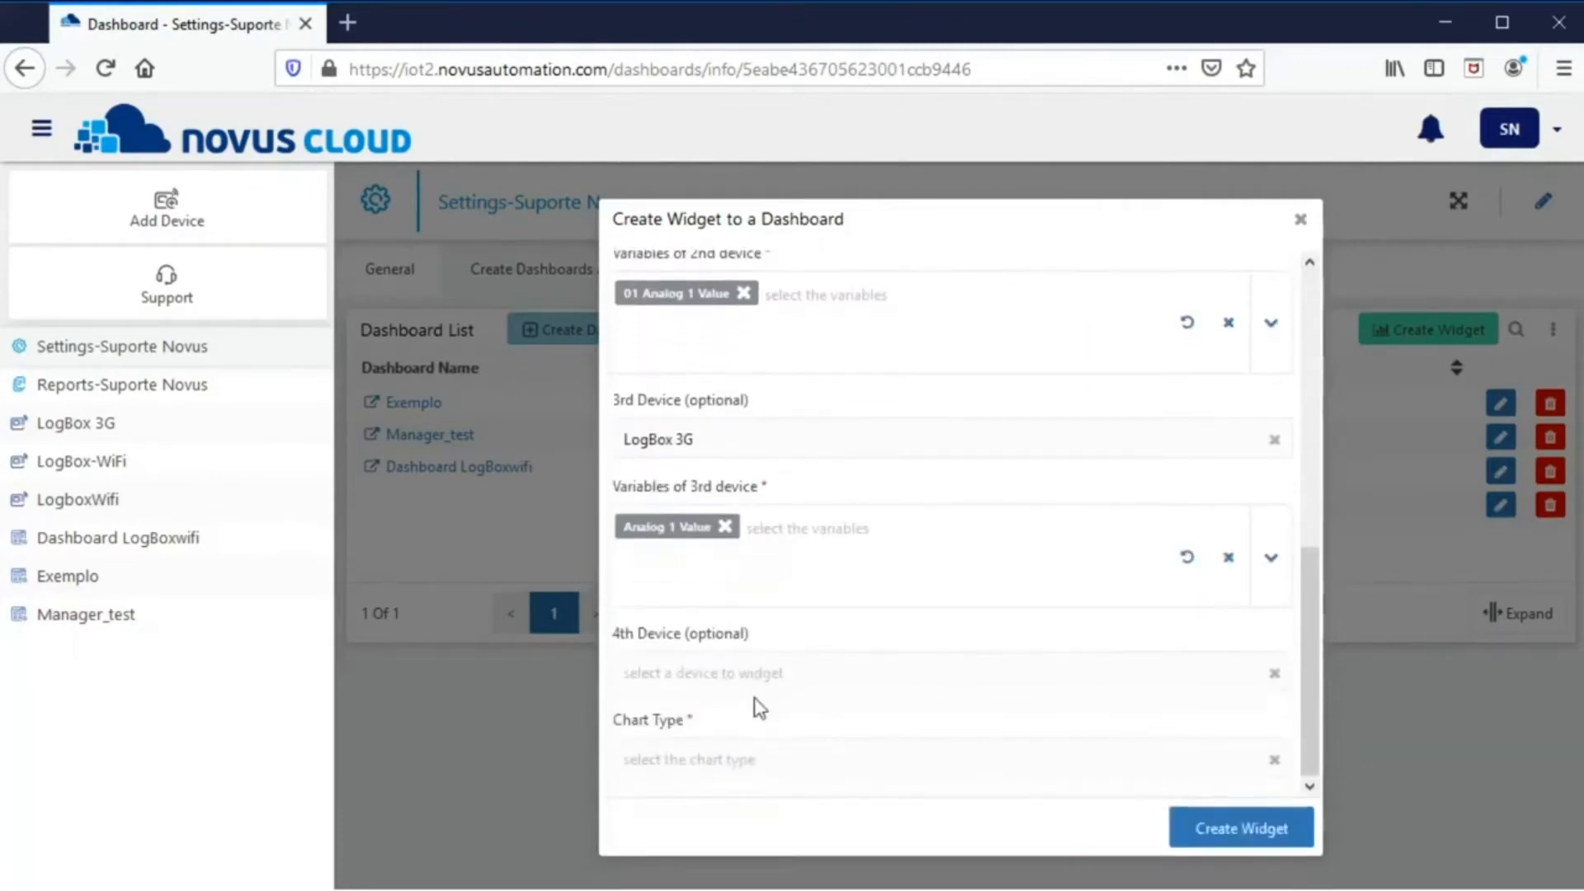
left_click(735, 751)
left_click(690, 797)
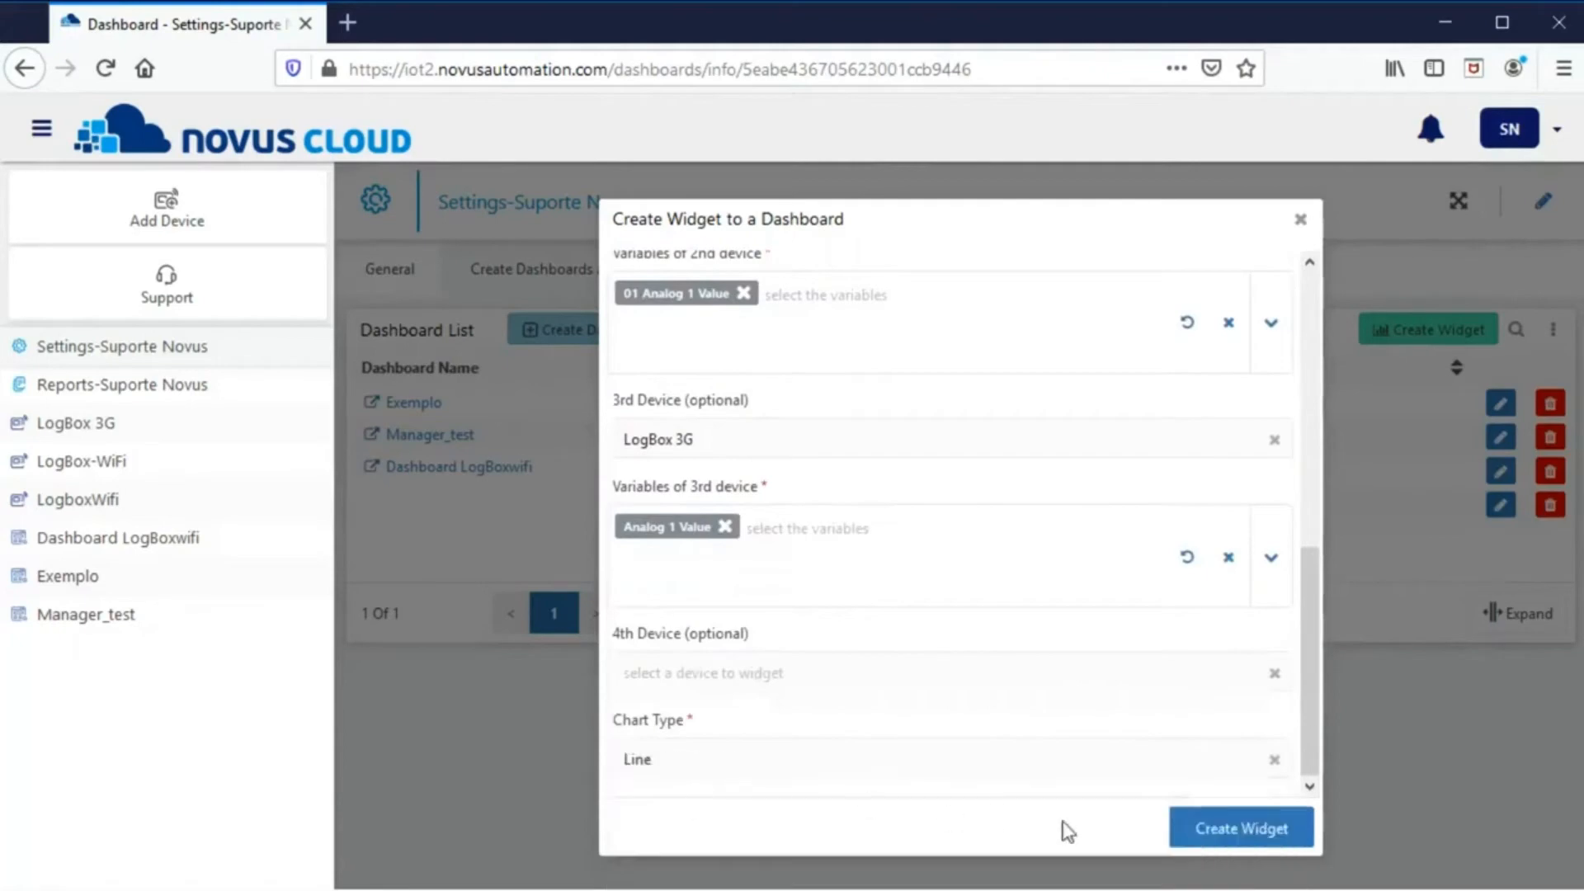
left_click(1268, 842)
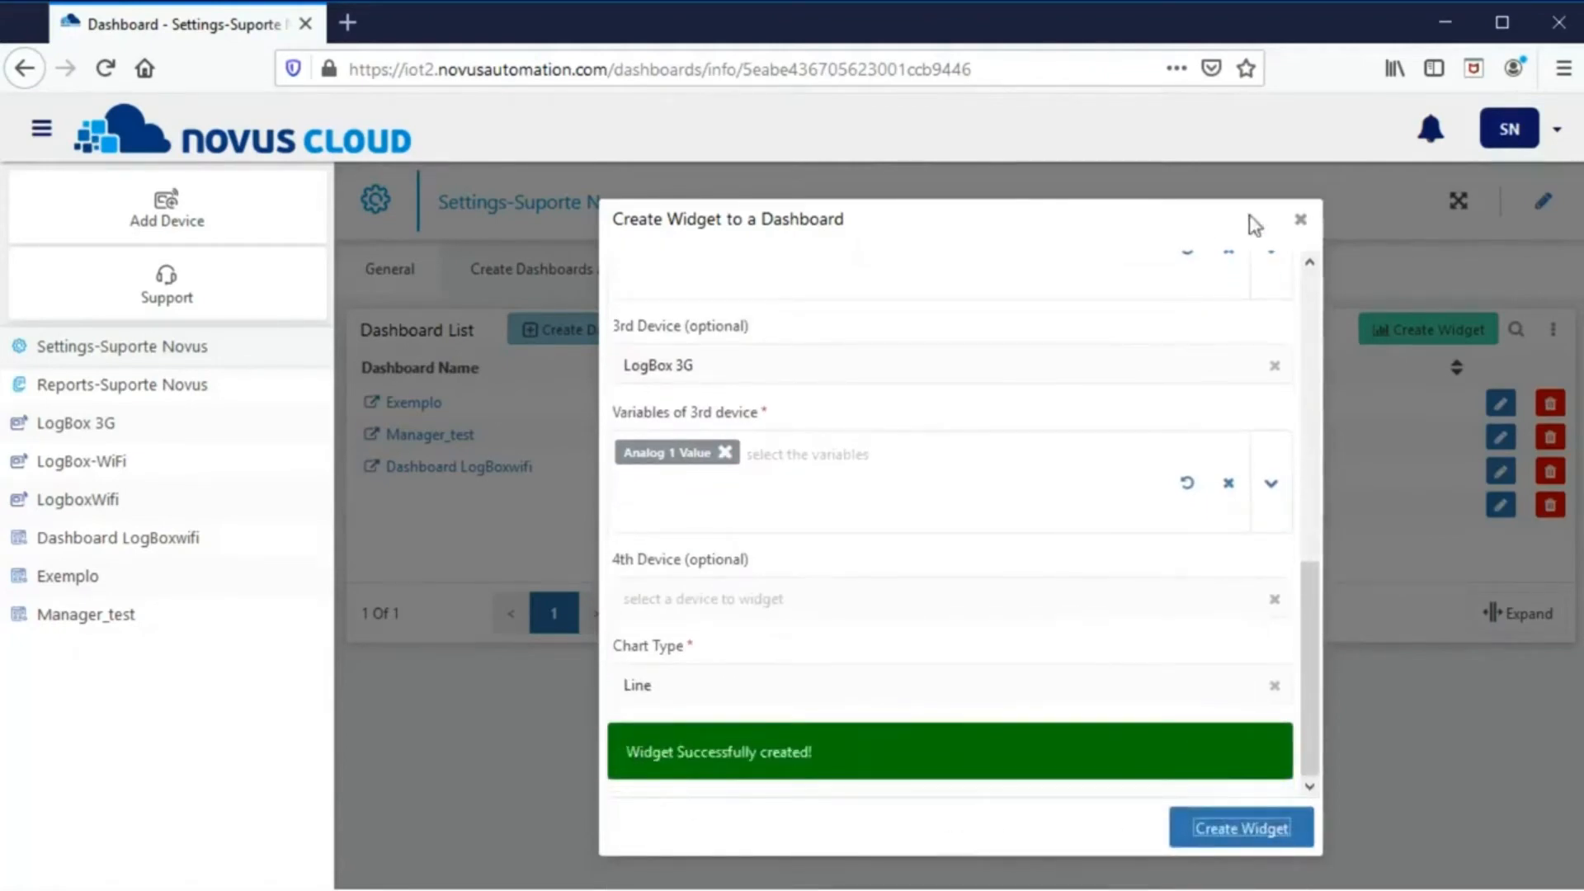
left_click(1301, 223)
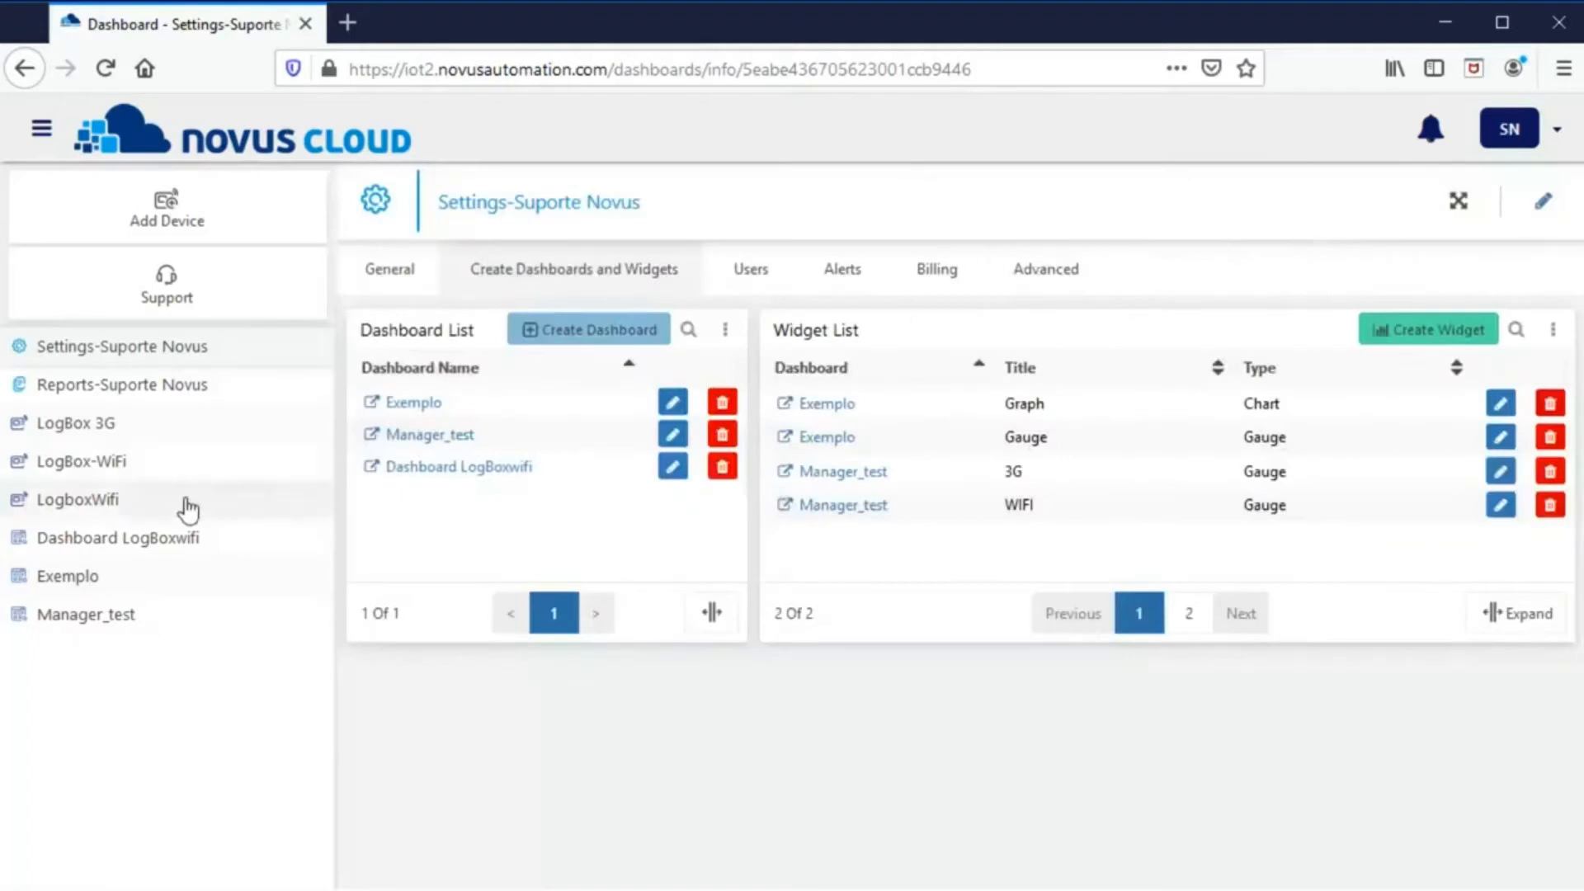
- Open the Exemplo dashboard, enlarge the Gauge widget and widen the Graph across the dashboard
left_click(89, 584)
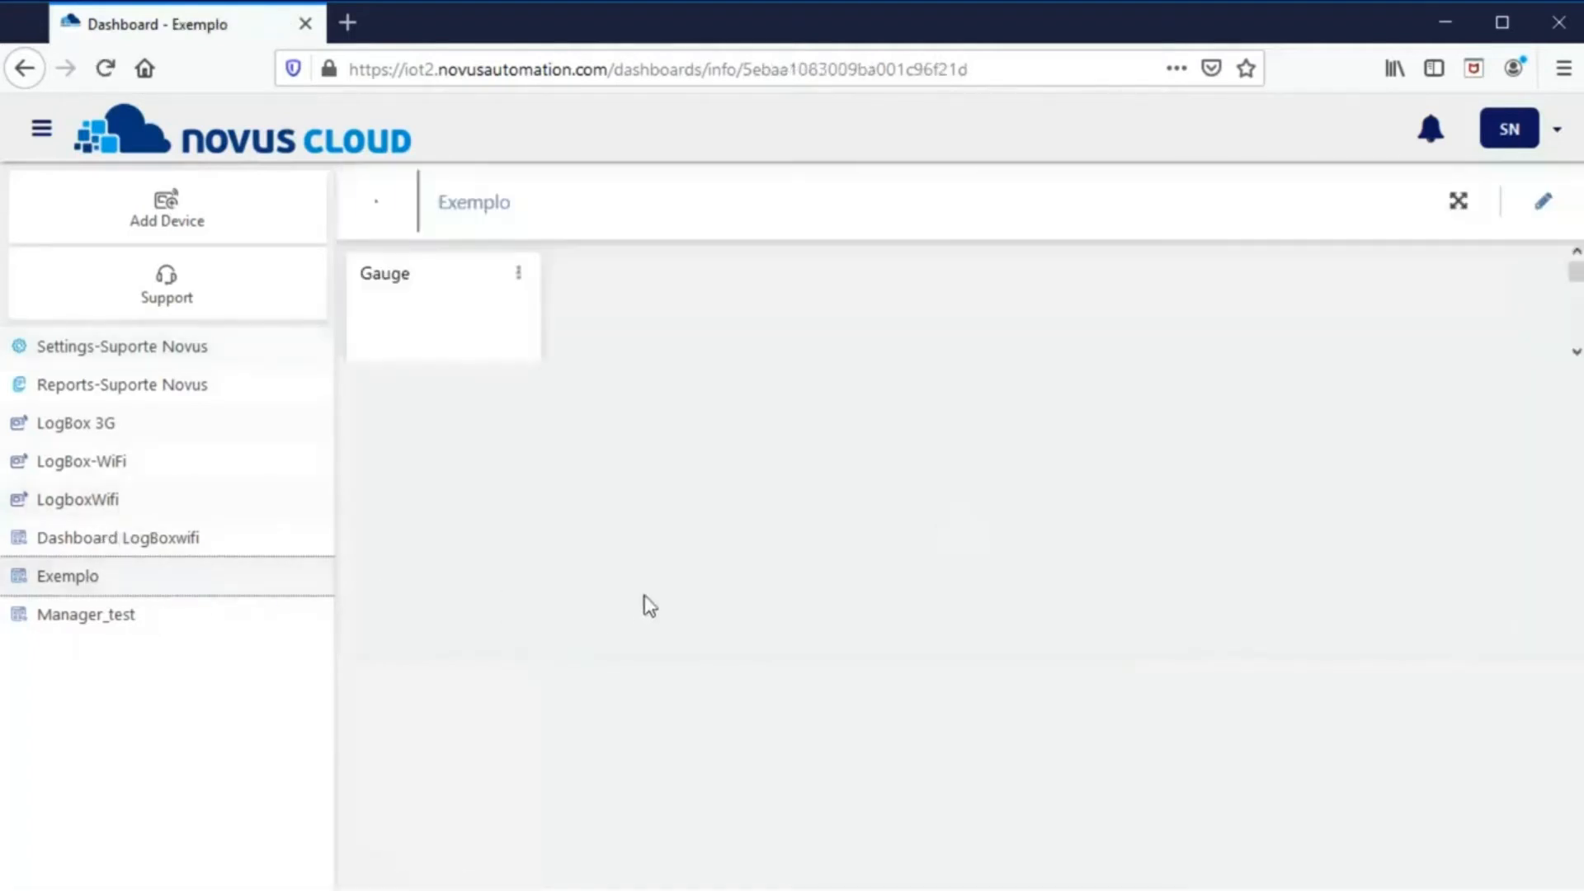
left_click(1542, 203)
left_click_drag(537, 483, 802, 562)
left_click_drag(532, 729, 1395, 816)
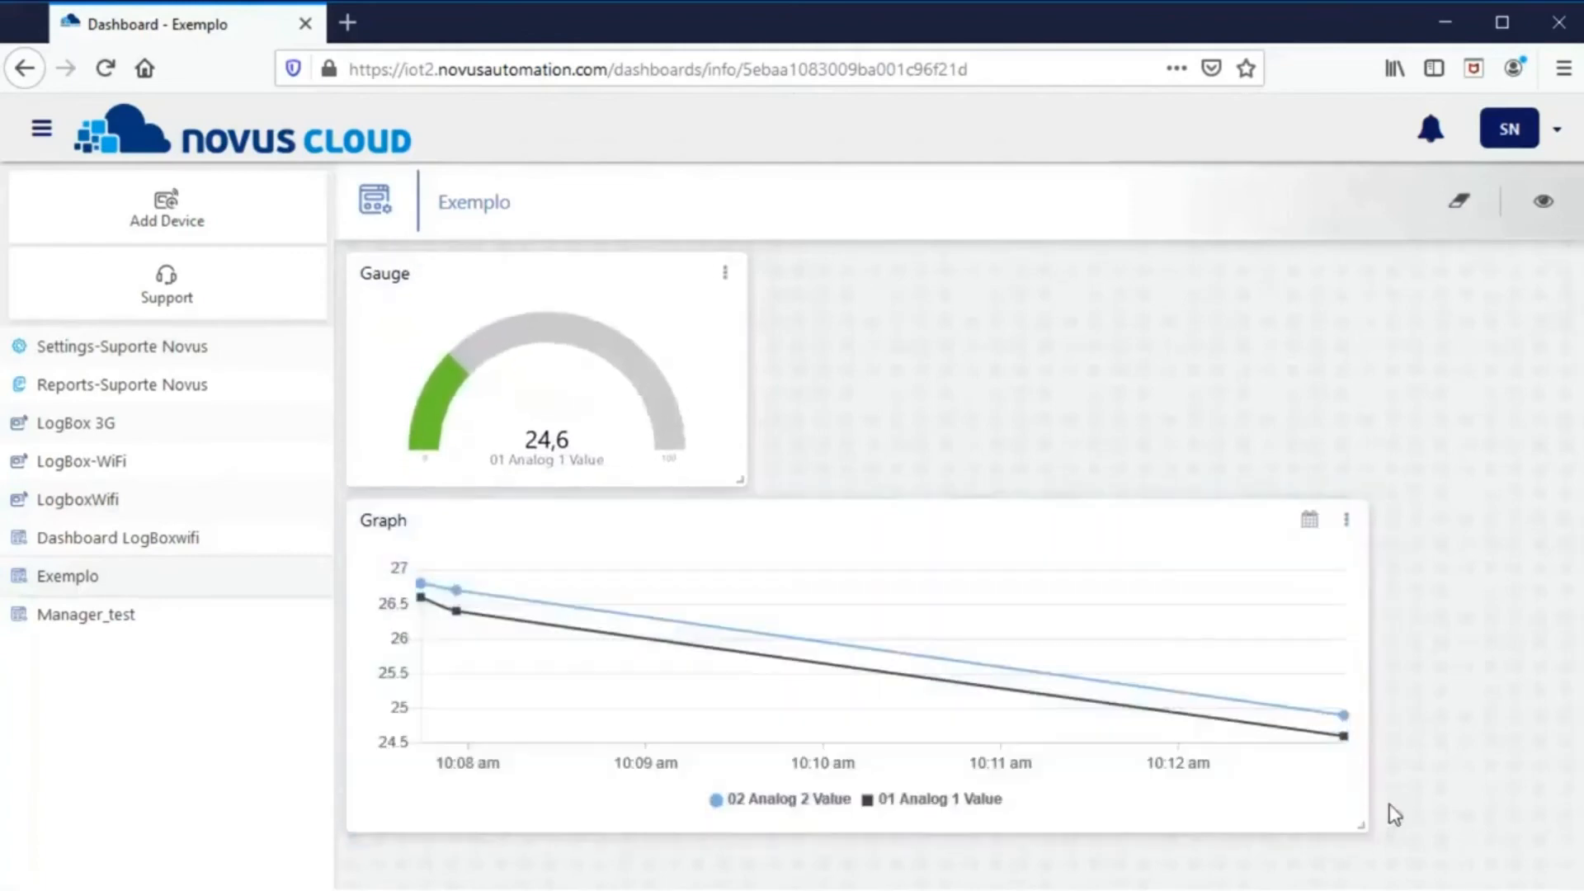
left_click(1542, 201)
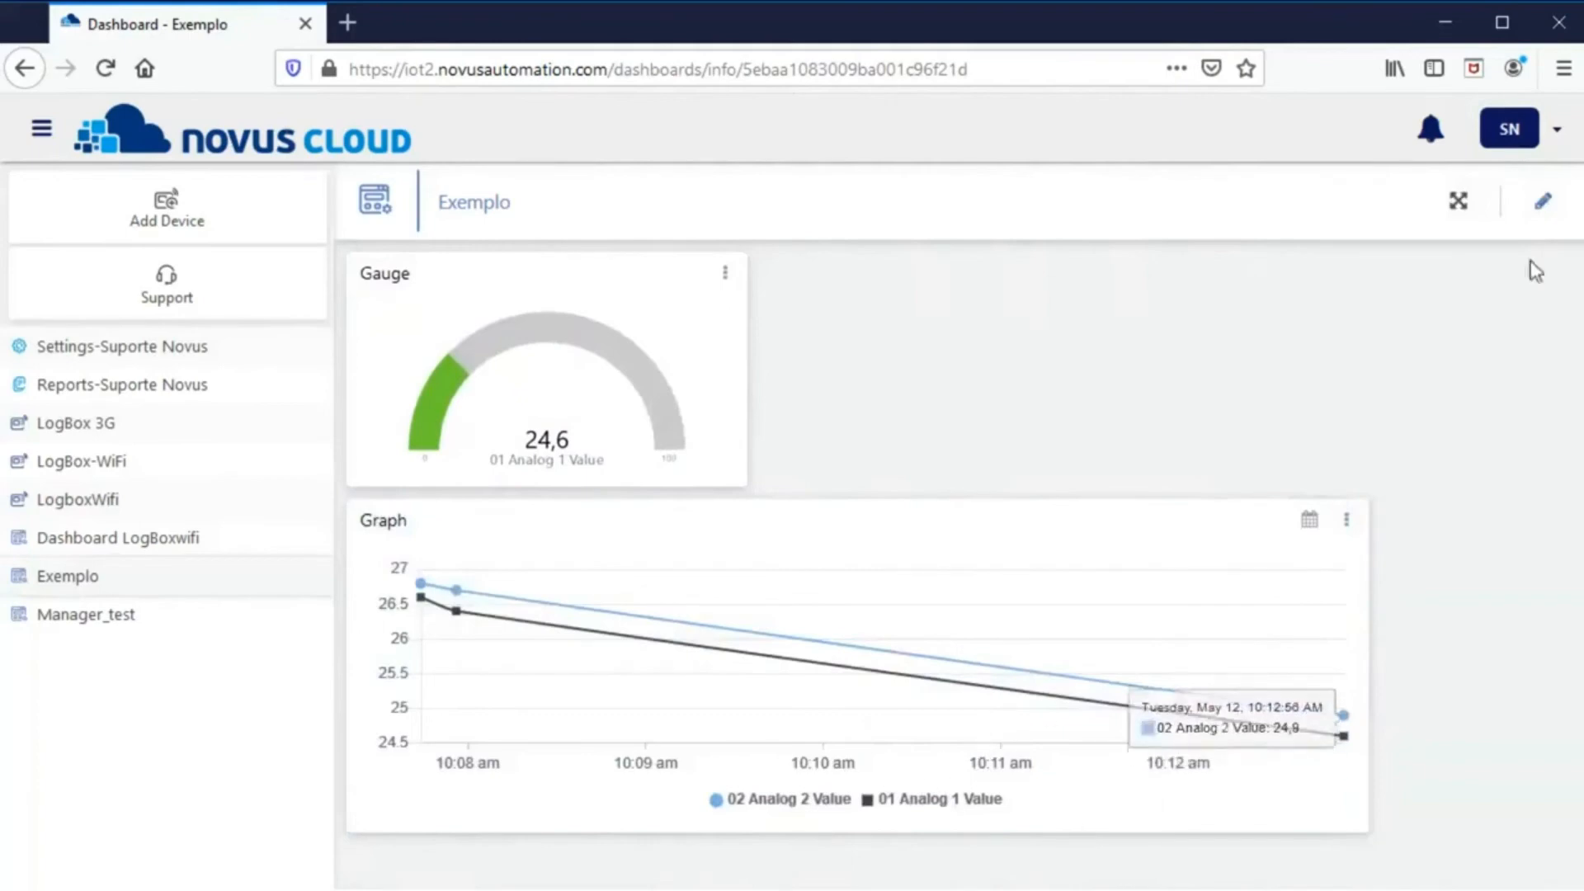
- Reset the Exemplo layout to default, returning the Gauge and Graph to their original sizes
left_click(1540, 203)
left_click(1454, 201)
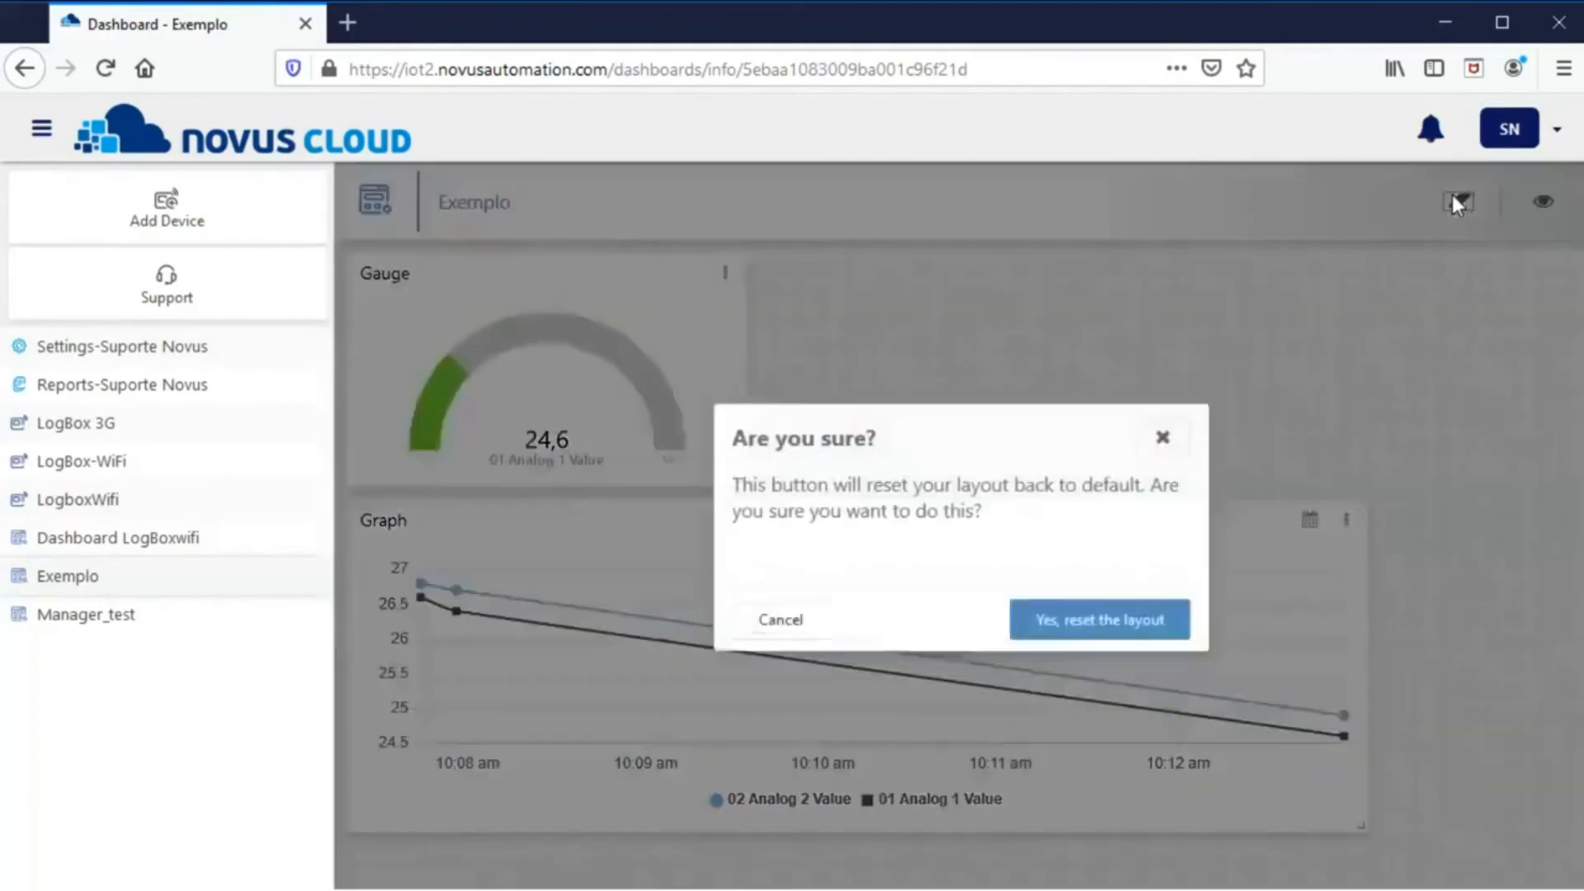
left_click(1065, 620)
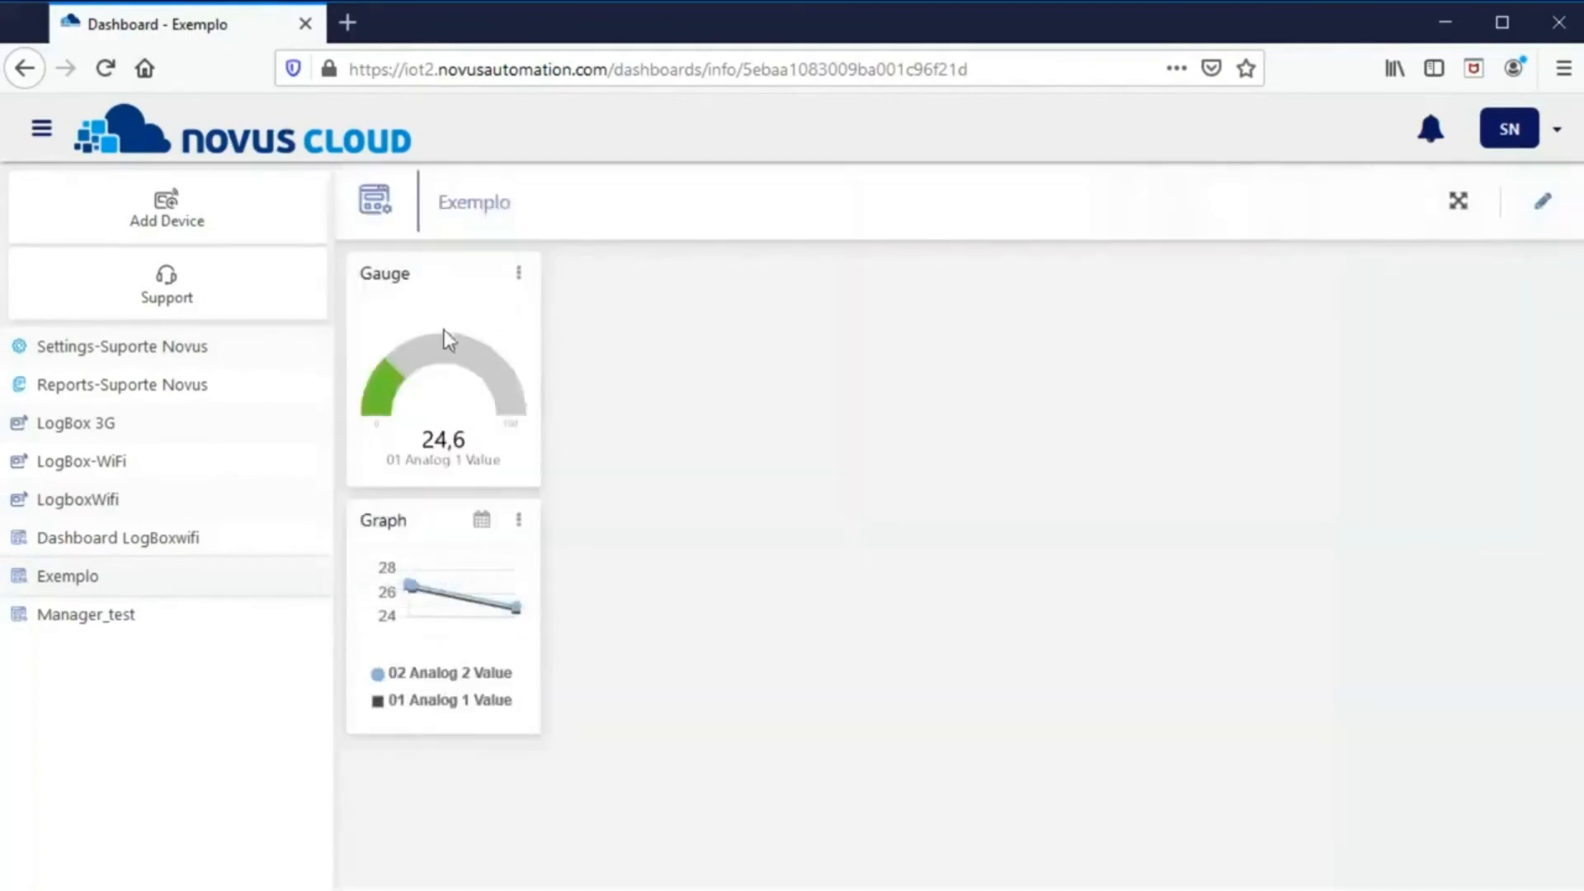